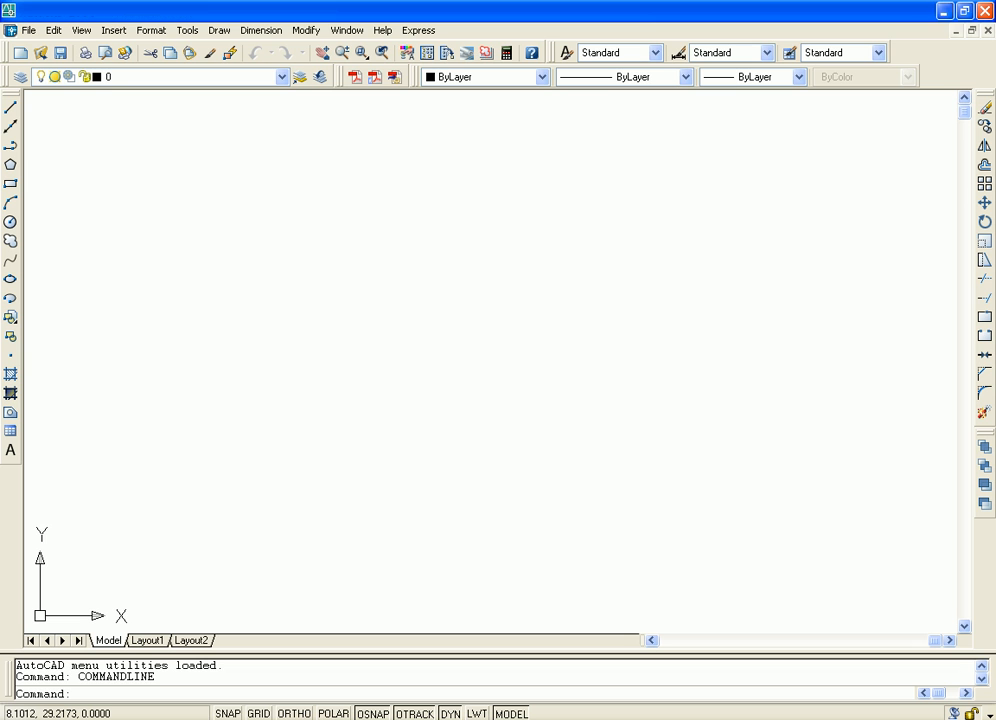
Insert Taisei Interior Elv.dwg from the DesignCenter's Sample folder at scale 1 and rotation 0, and close DesignCenter
{"action": "key", "text": "ctrl+2"}
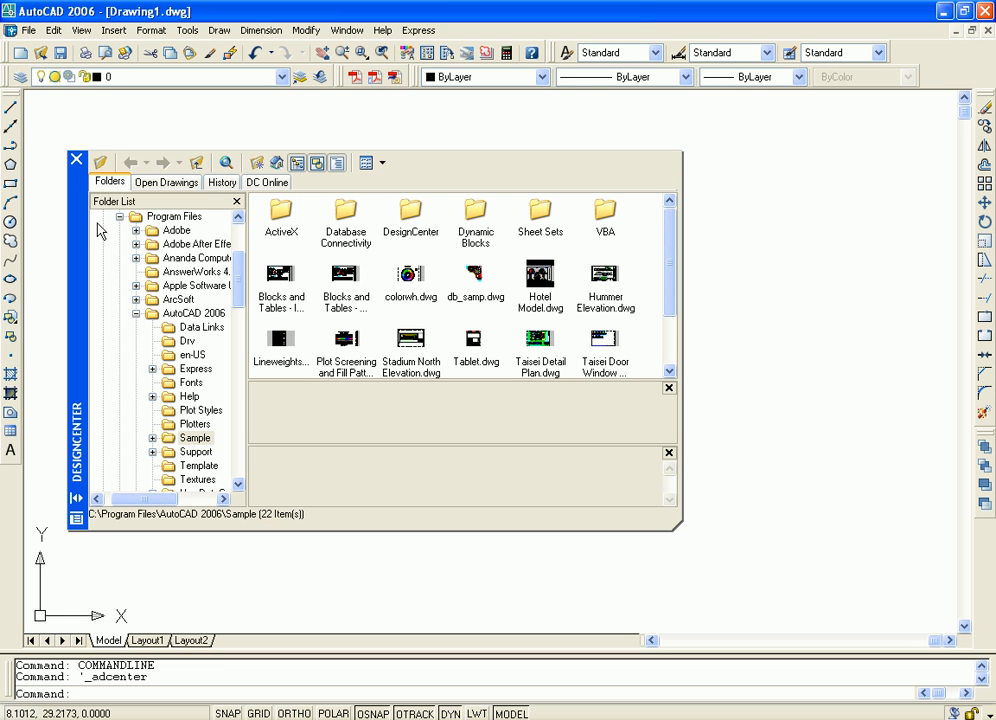
{"action": "left_click_drag", "start_coordinate": [76, 178], "coordinate": [301, 165]}
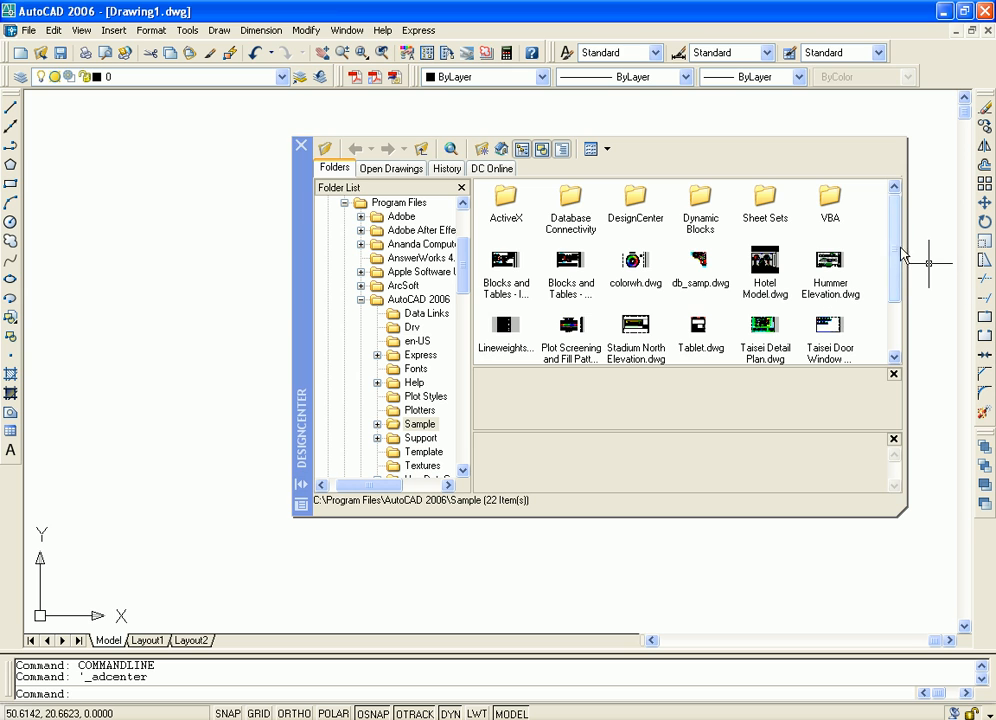
{"action": "scroll", "coordinate": [898, 246], "scroll_direction": "down", "scroll_amount": 2}
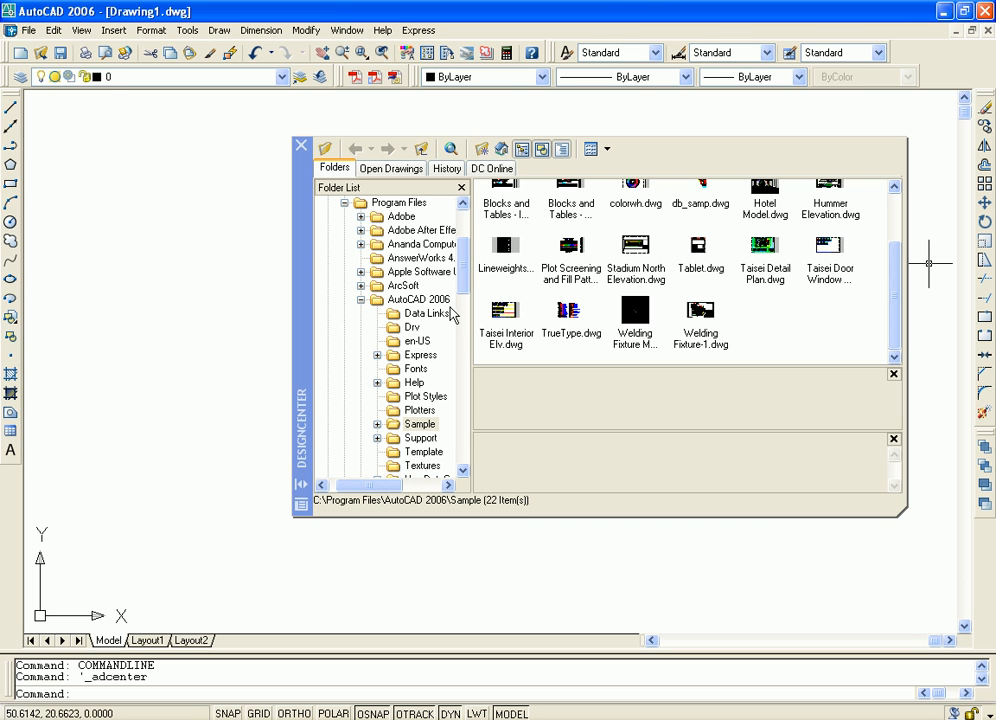
{"action": "left_click_drag", "start_coordinate": [174, 331], "coordinate": [185, 336]}
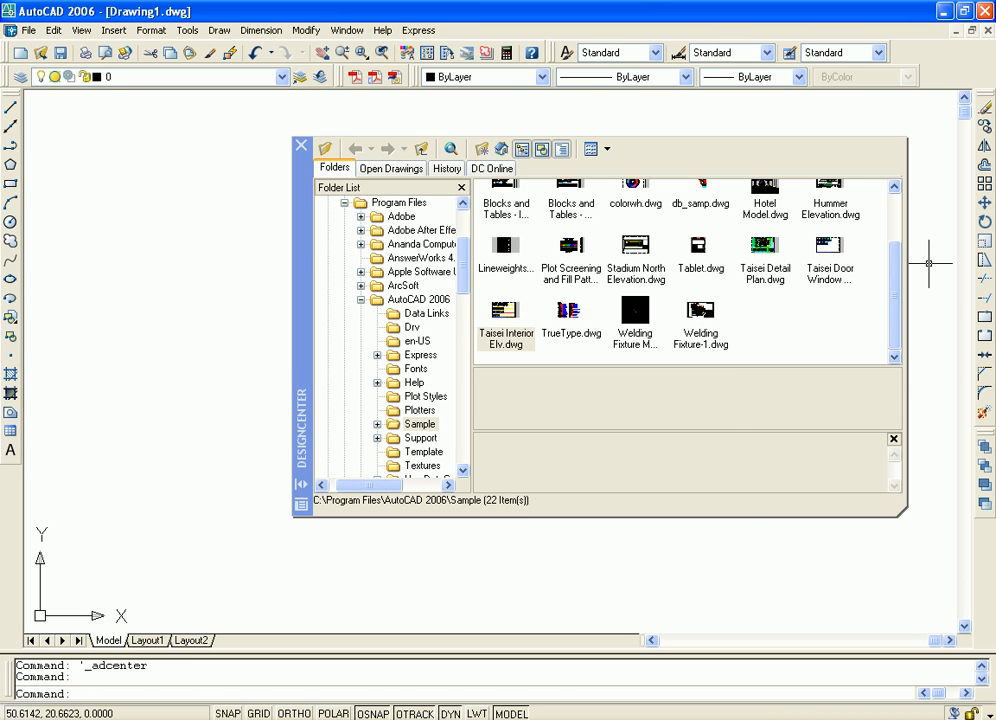
{"action": "left_click", "coordinate": [200, 270]}
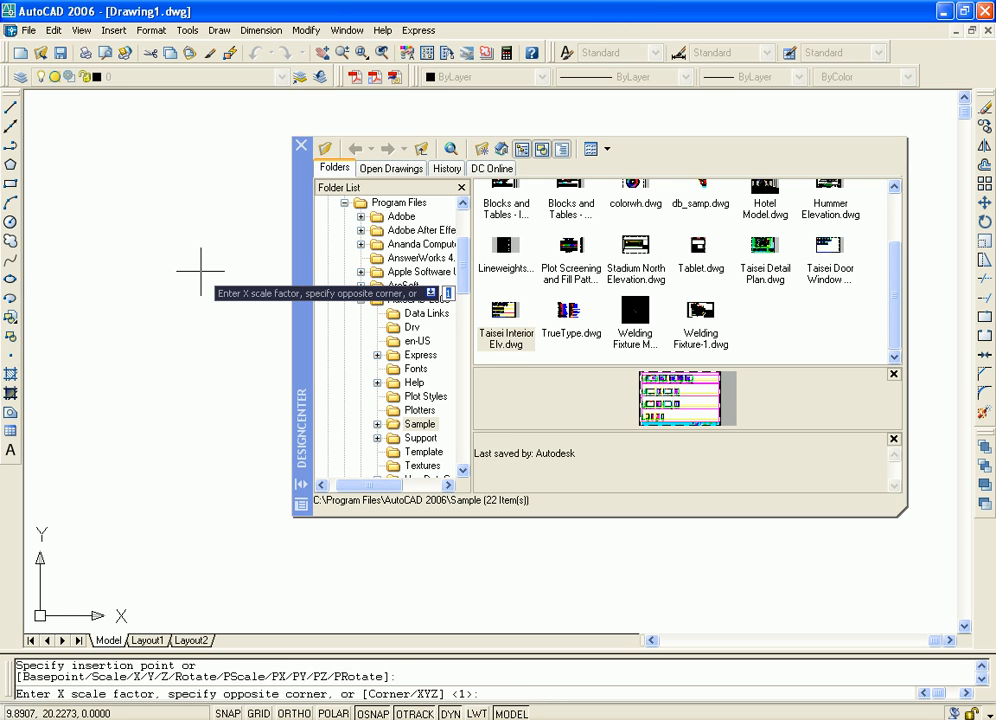
{"action": "key", "text": "Return"}
{"action": "key", "text": "Return"}
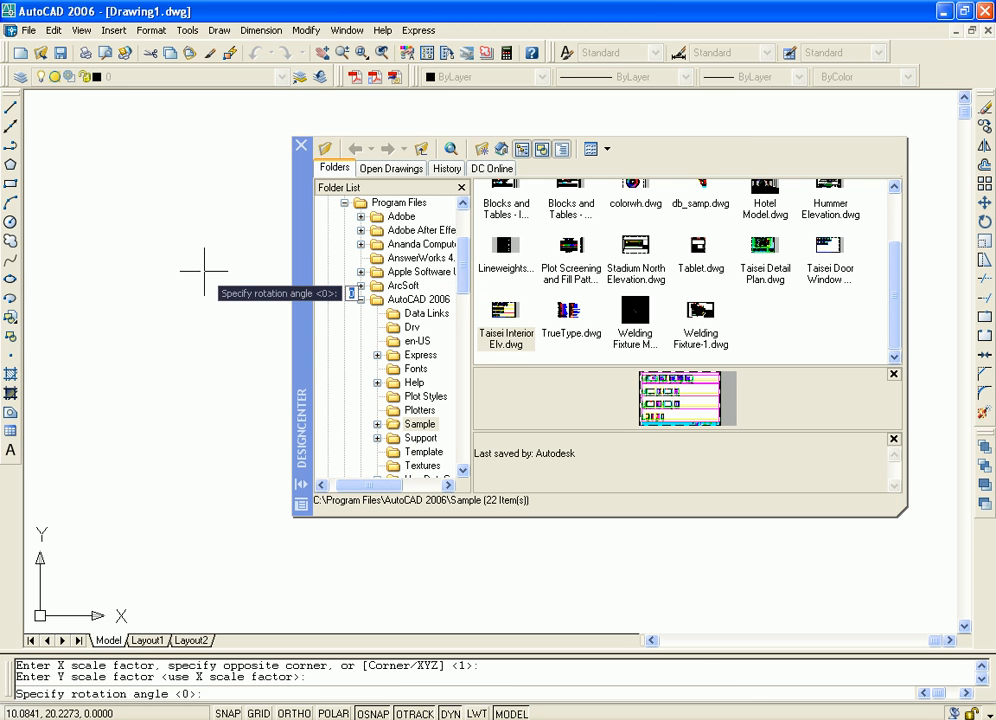
{"action": "key", "text": "Return"}
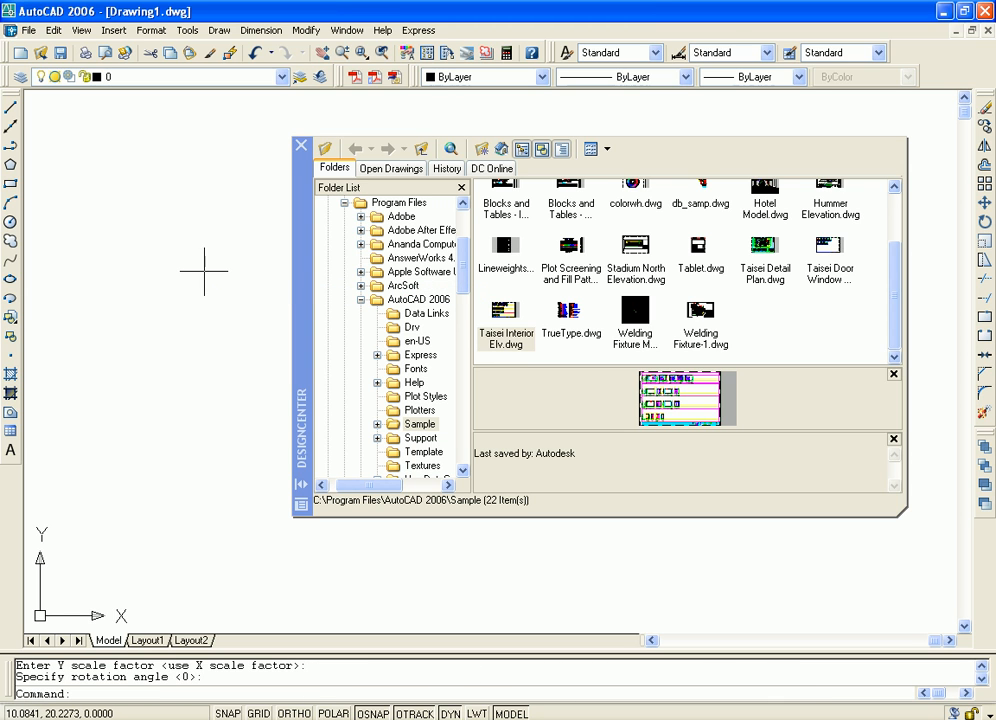
{"action": "left_click", "coordinate": [301, 147]}
Fit the whole inserted drawing in view with Zoom All
{"action": "scroll", "coordinate": [510, 405], "scroll_direction": "down", "scroll_amount": 4}
{"action": "scroll", "coordinate": [524, 399], "scroll_direction": "down", "scroll_amount": 2}
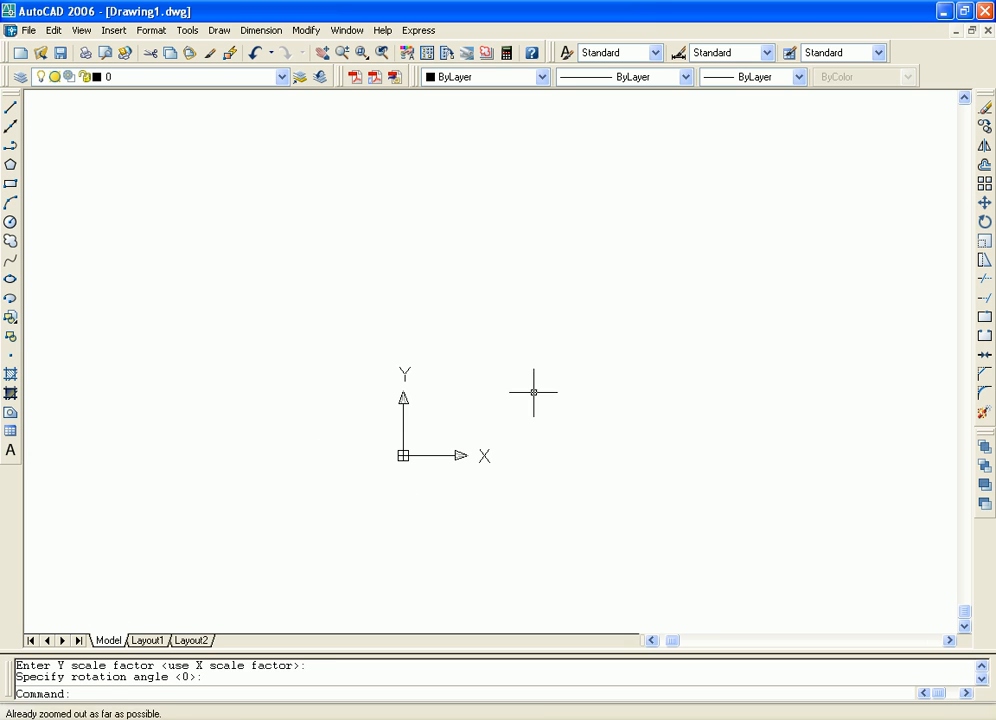
{"action": "scroll", "coordinate": [535, 385], "scroll_direction": "up", "scroll_amount": 3}
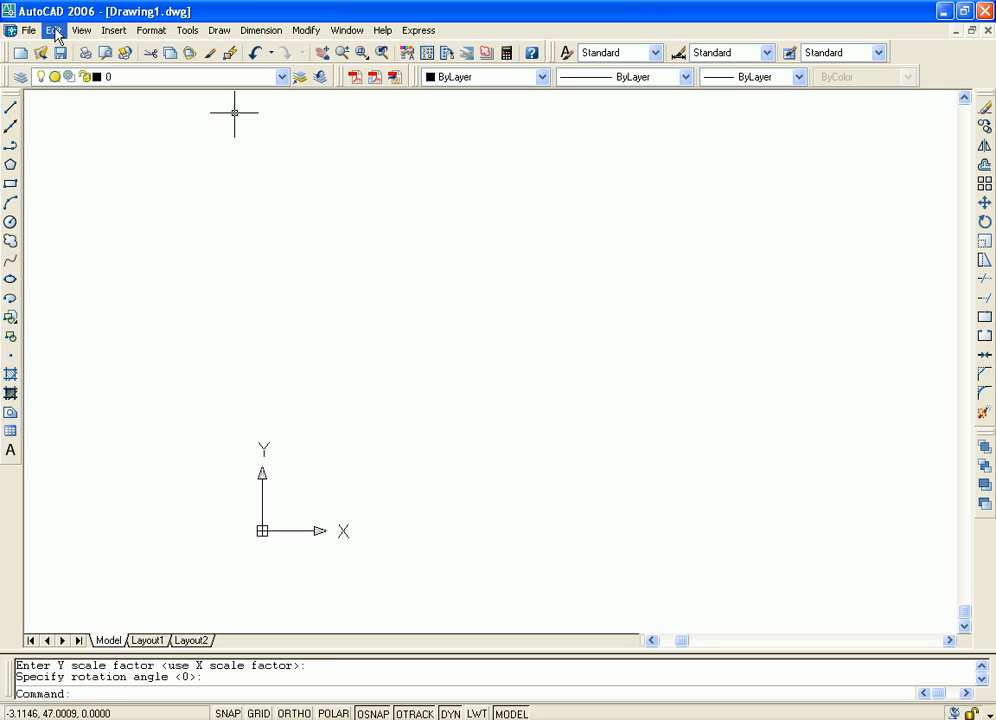
{"action": "left_click", "coordinate": [82, 31]}
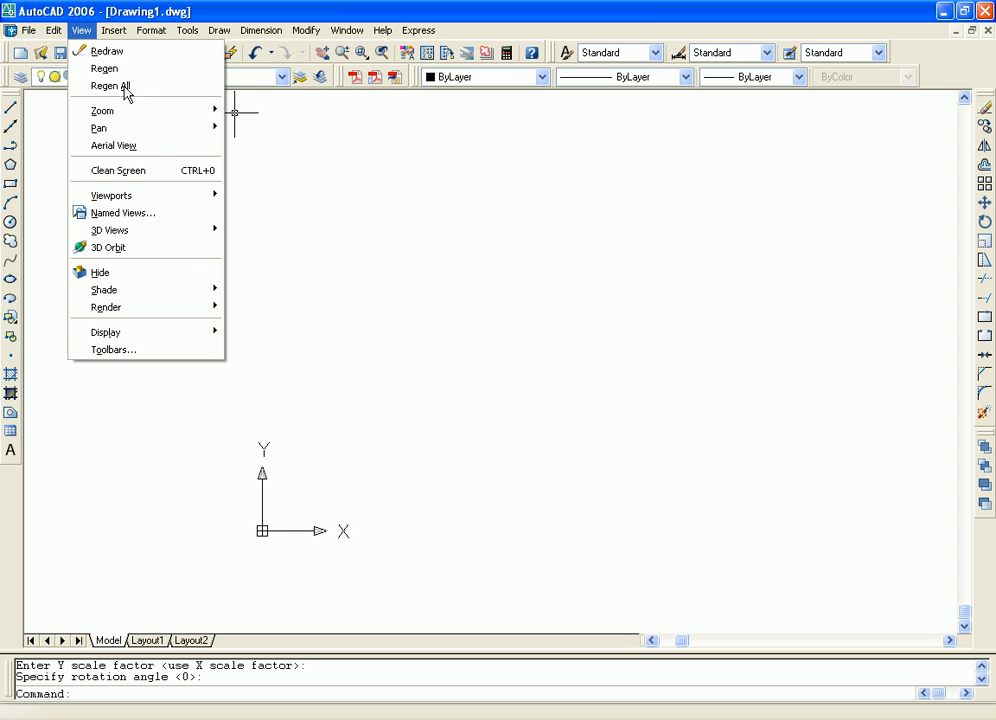
{"action": "mouse_move", "coordinate": [185, 111]}
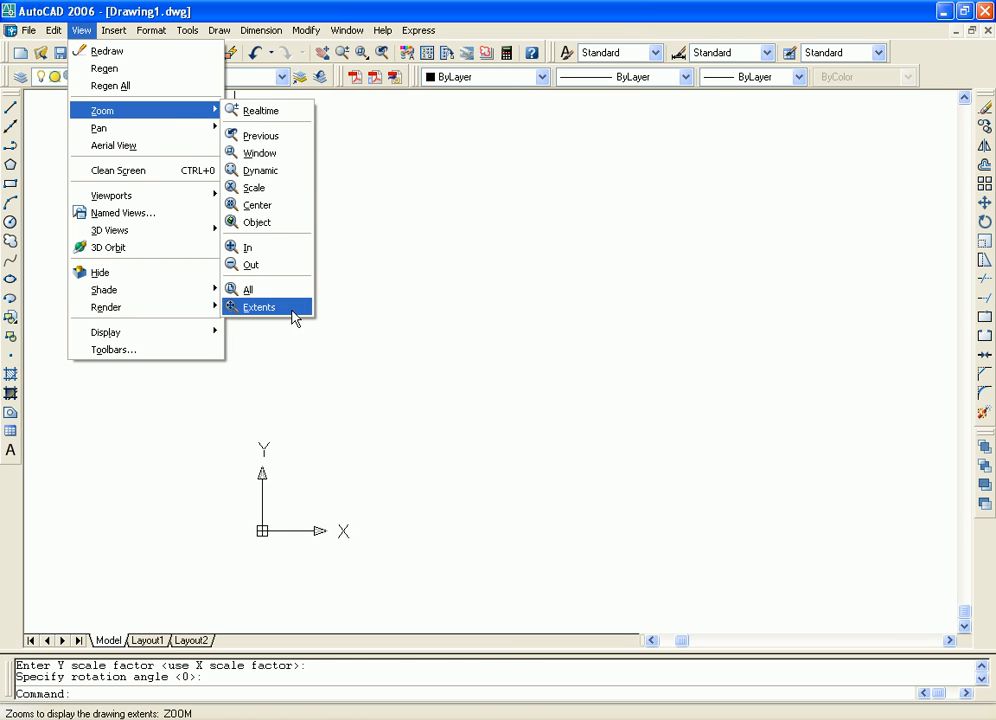
{"action": "left_click", "coordinate": [295, 290]}
Examine the inserted interior elevations, from the dimensioned upper row down to the rows below it
{"action": "middle_click_drag", "start_coordinate": [699, 331], "coordinate": [732, 468]}
{"action": "scroll", "coordinate": [535, 338], "scroll_direction": "up", "scroll_amount": 5}
{"action": "middle_click_drag", "start_coordinate": [504, 273], "coordinate": [711, 462]}
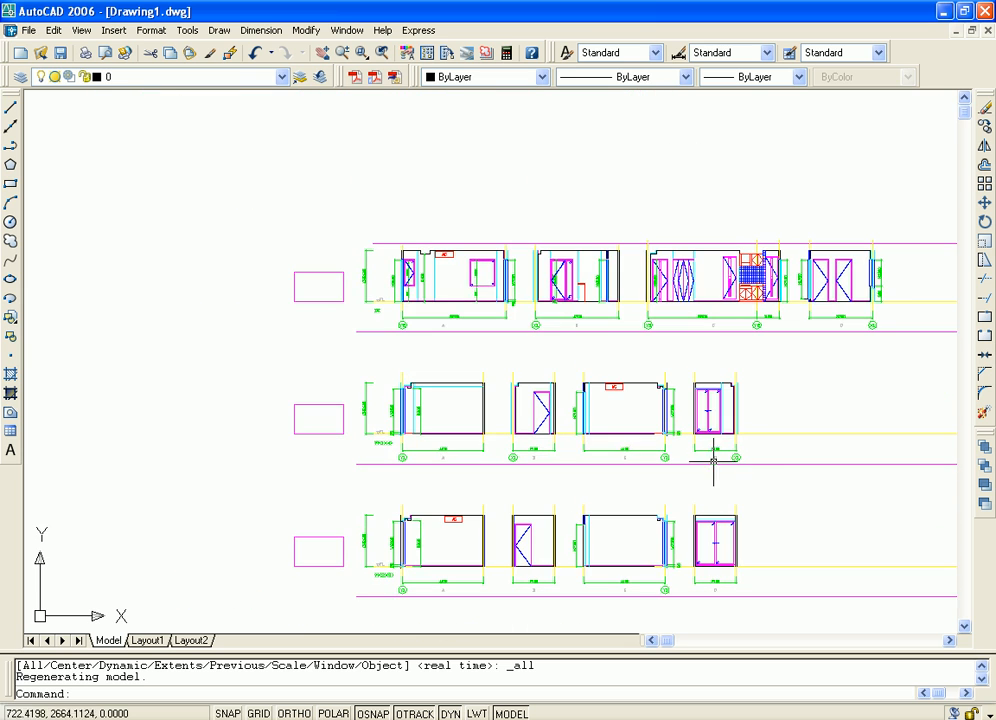
{"action": "scroll", "coordinate": [726, 338], "scroll_direction": "up", "scroll_amount": 2}
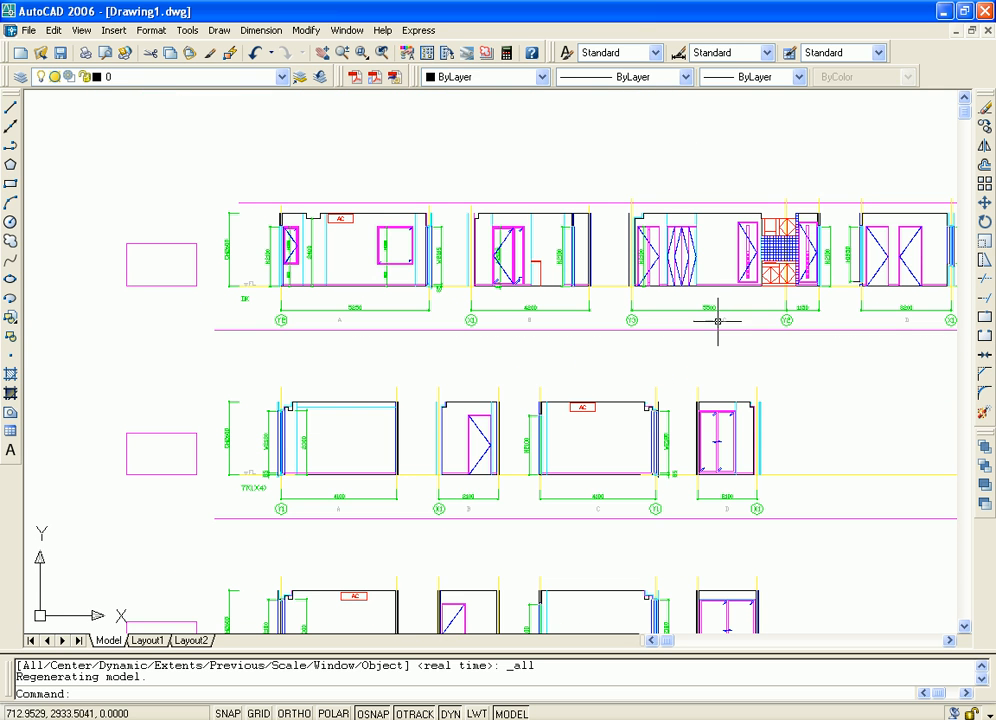
{"action": "middle_click_drag", "start_coordinate": [816, 387], "coordinate": [767, 422]}
{"action": "scroll", "coordinate": [769, 422], "scroll_direction": "up", "scroll_amount": 3}
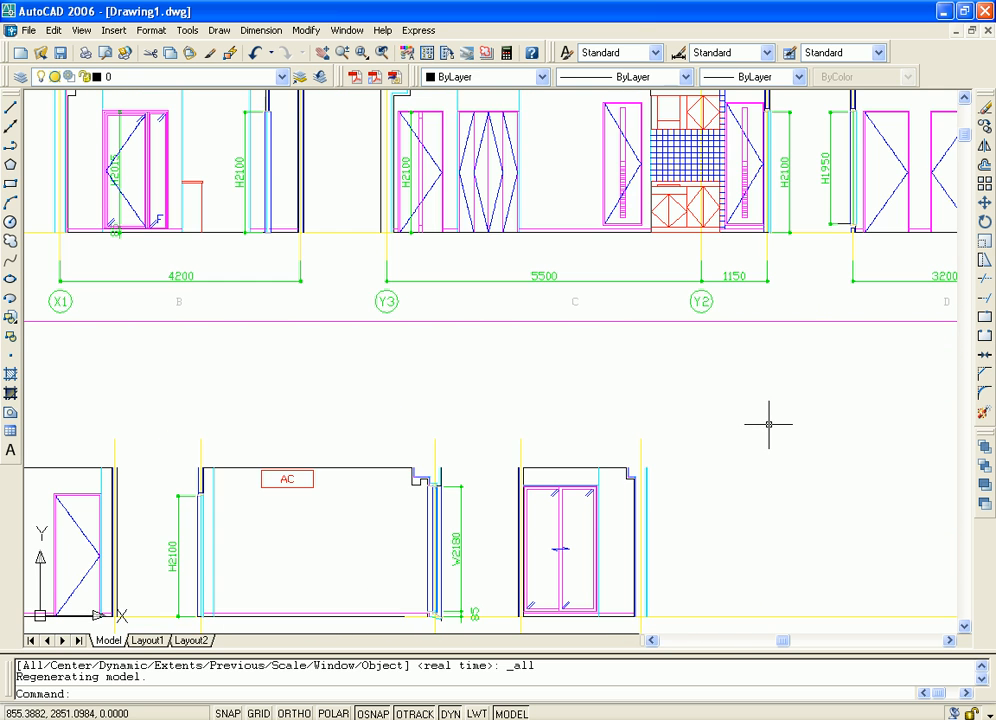
{"action": "mouse_move", "coordinate": [606, 360]}
{"action": "middle_mouse_down"}
{"action": "mouse_move", "coordinate": [574, 422]}
{"action": "mouse_move", "coordinate": [780, 441]}
{"action": "middle_mouse_up"}
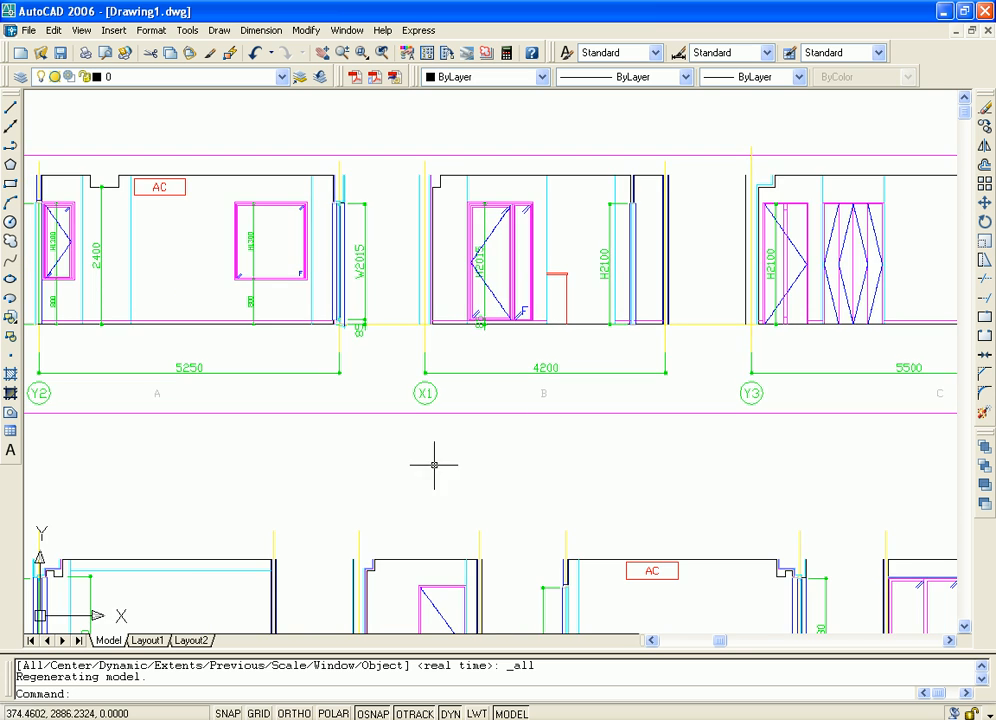
{"action": "scroll", "coordinate": [387, 479], "scroll_direction": "up", "scroll_amount": 3}
{"action": "mouse_move", "coordinate": [387, 479]}
{"action": "middle_mouse_down"}
{"action": "mouse_move", "coordinate": [476, 505]}
{"action": "mouse_move", "coordinate": [700, 500]}
{"action": "middle_mouse_up"}
{"action": "scroll", "coordinate": [584, 442], "scroll_direction": "down", "scroll_amount": 4}
{"action": "middle_click_drag", "start_coordinate": [520, 431], "coordinate": [484, 486]}
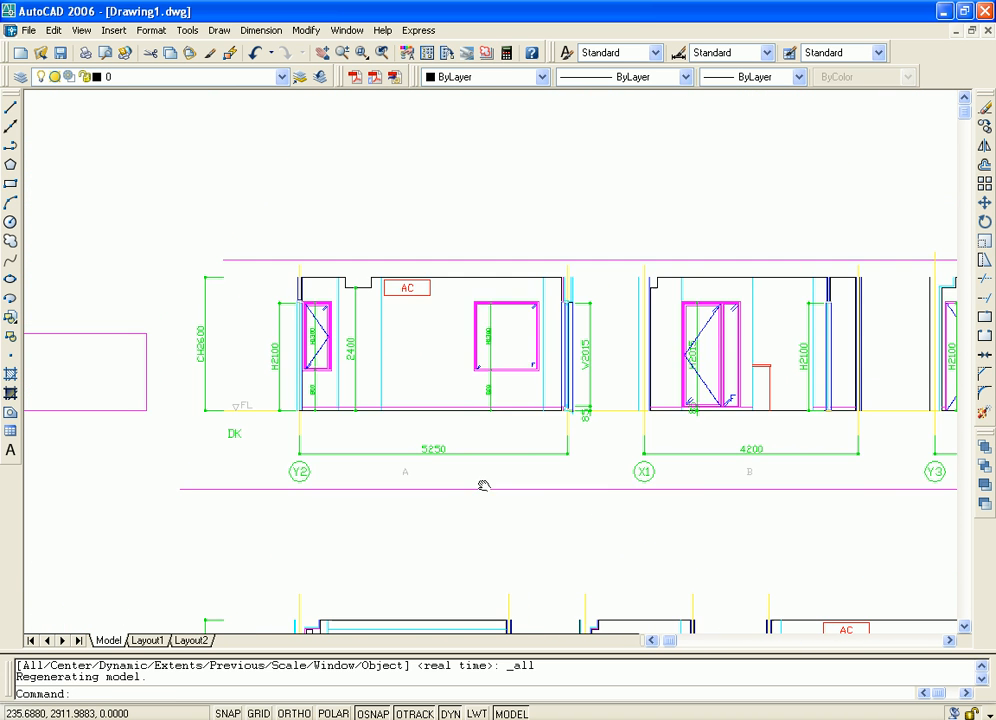
{"action": "scroll", "coordinate": [575, 521], "scroll_direction": "up", "scroll_amount": 3}
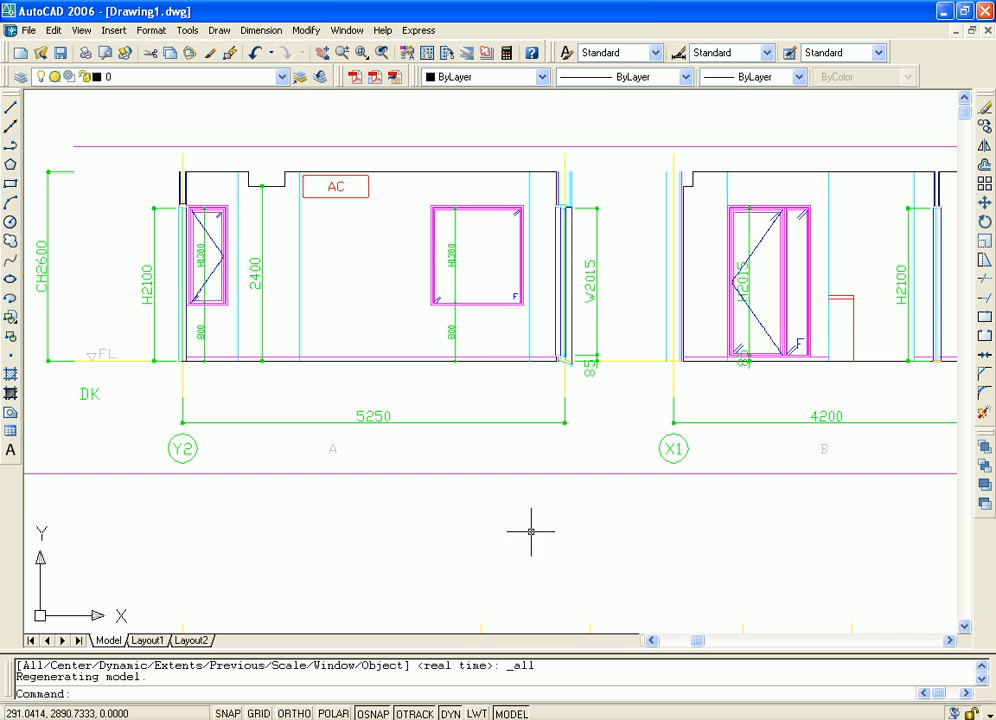
{"action": "mouse_move", "coordinate": [531, 532]}
{"action": "middle_mouse_down"}
{"action": "mouse_move", "coordinate": [546, 547]}
{"action": "mouse_move", "coordinate": [620, 560]}
{"action": "middle_mouse_up"}
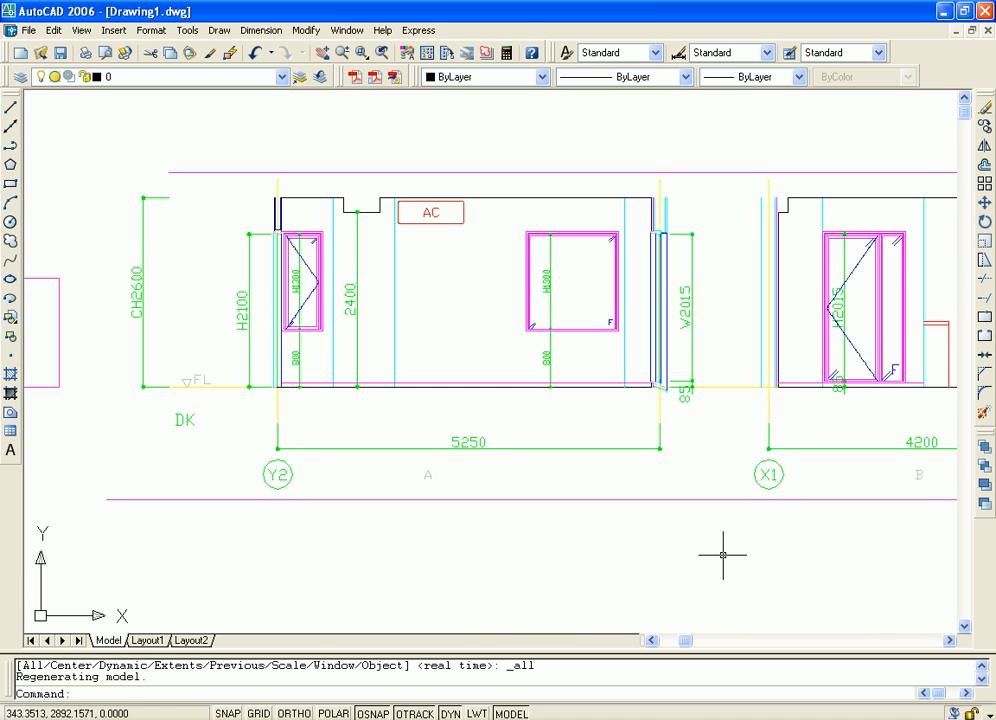
{"action": "scroll", "coordinate": [723, 554], "scroll_direction": "down", "scroll_amount": 3}
{"action": "mouse_move", "coordinate": [731, 551]}
{"action": "middle_mouse_down"}
{"action": "mouse_move", "coordinate": [473, 296]}
{"action": "mouse_move", "coordinate": [468, 279]}
{"action": "middle_mouse_up"}
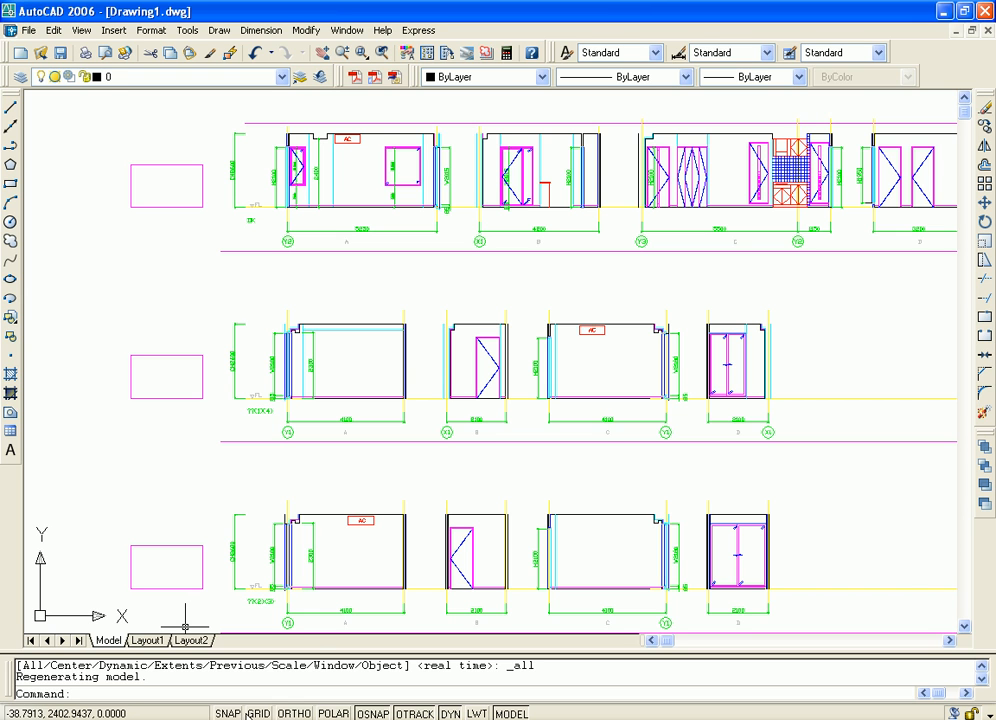
Set the Model tab background color to Black in the display options and accept the open settings dialogs
{"action": "right_click", "coordinate": [229, 713]}
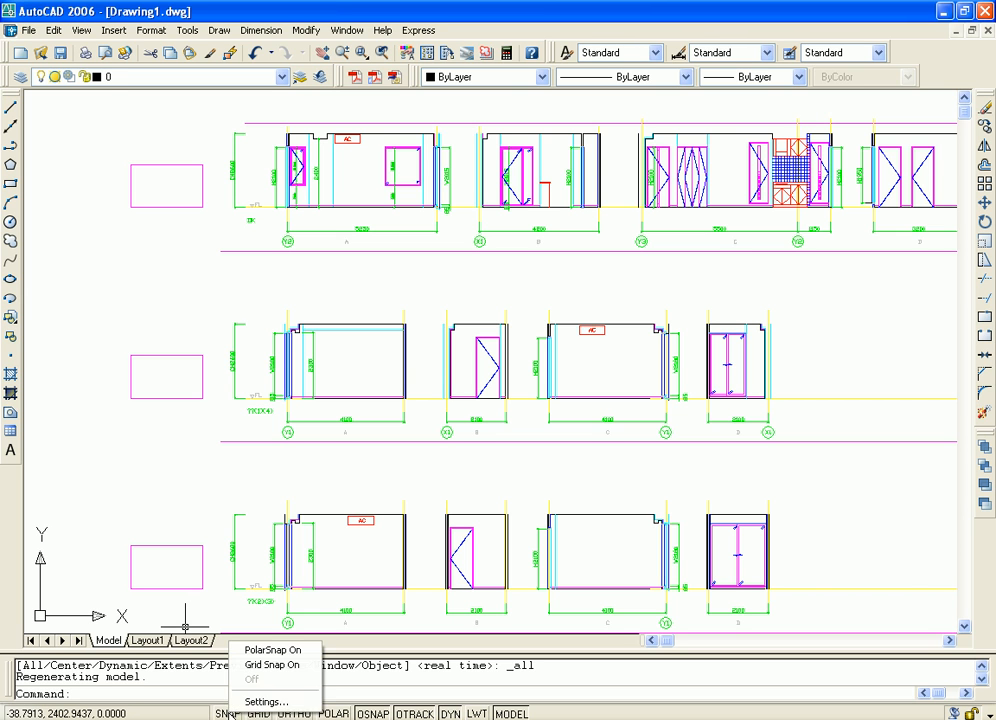
{"action": "left_click", "coordinate": [260, 701]}
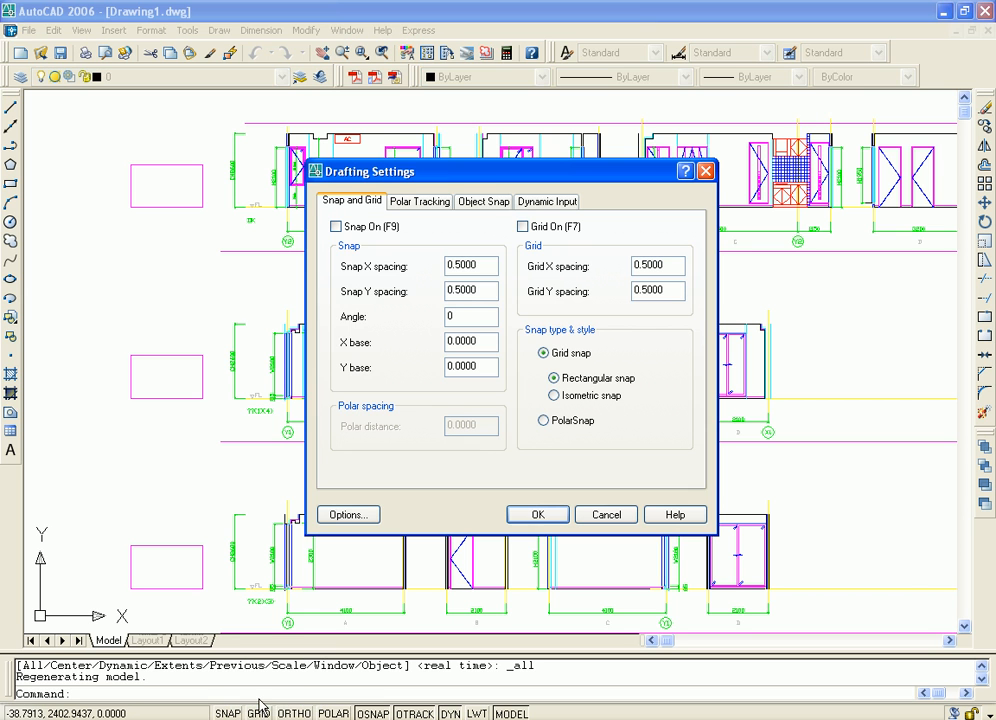
{"action": "left_click", "coordinate": [347, 514]}
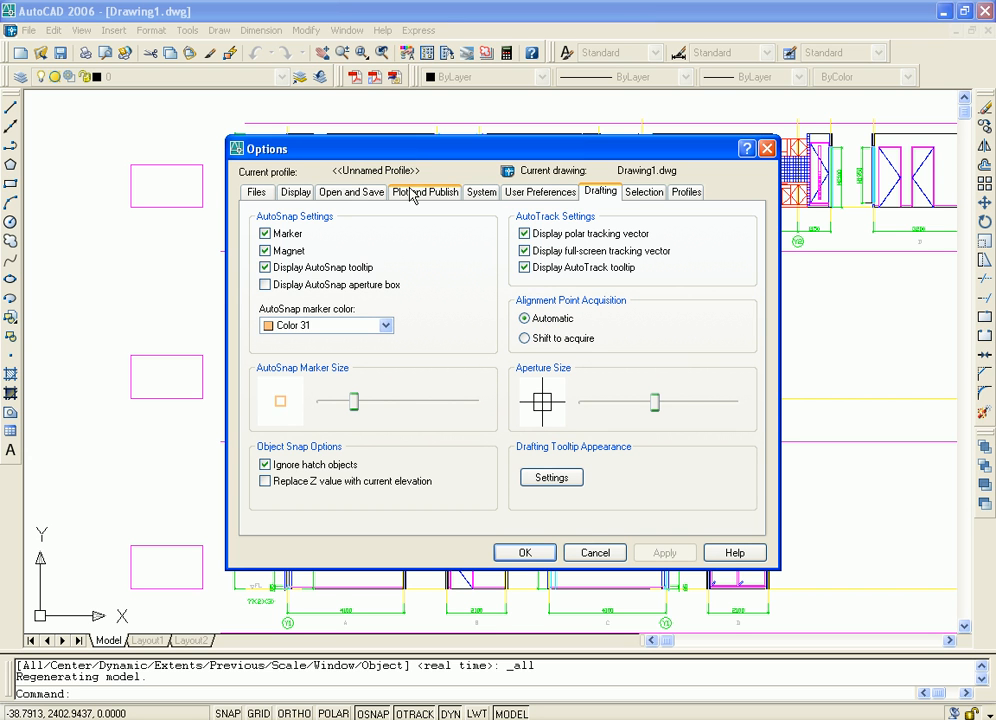
{"action": "left_click", "coordinate": [296, 193]}
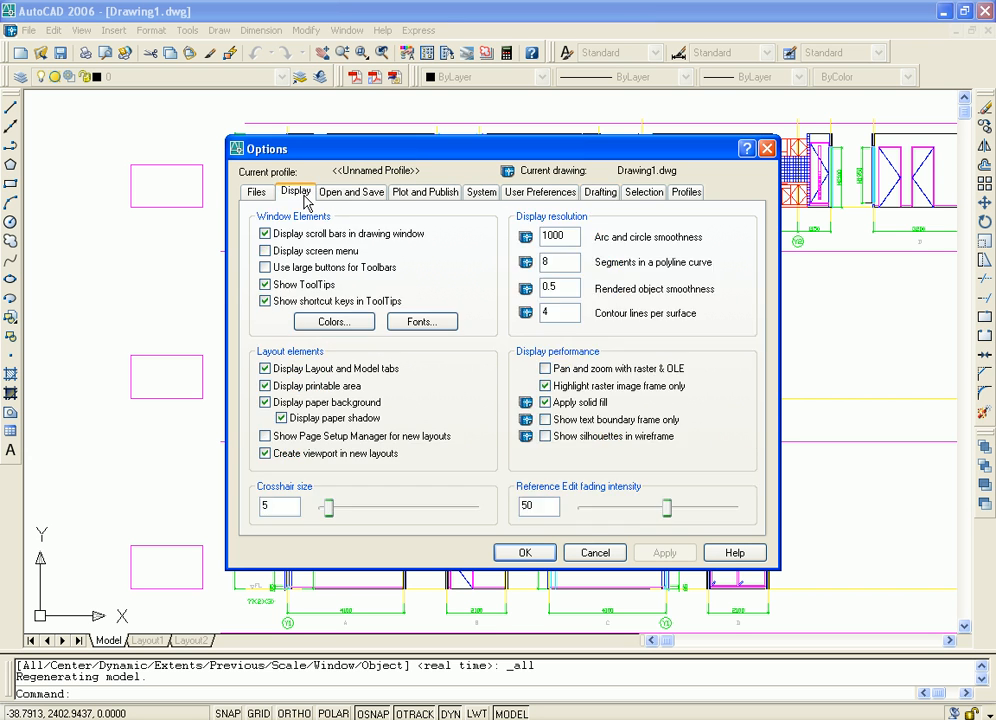
{"action": "left_click", "coordinate": [334, 321]}
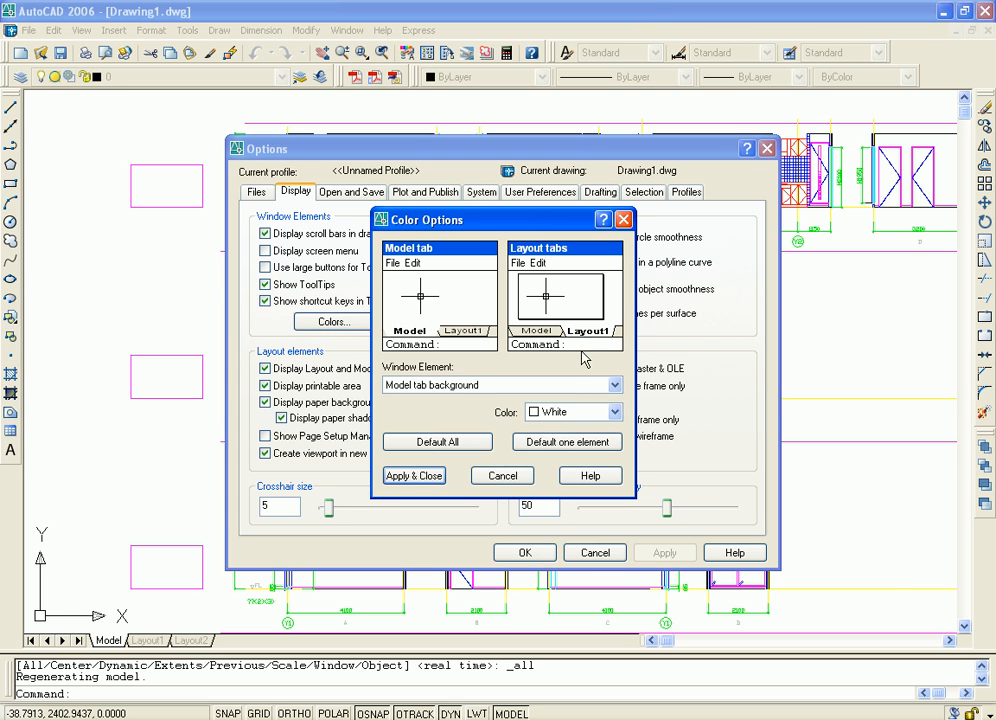
{"action": "left_click", "coordinate": [616, 412]}
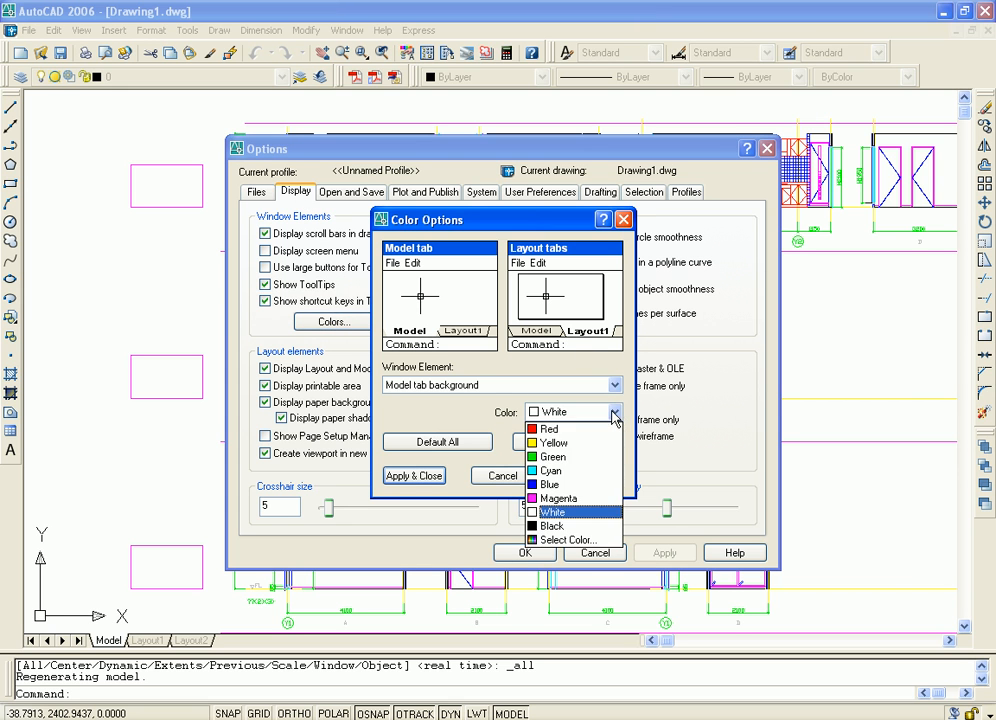
{"action": "left_click", "coordinate": [552, 526]}
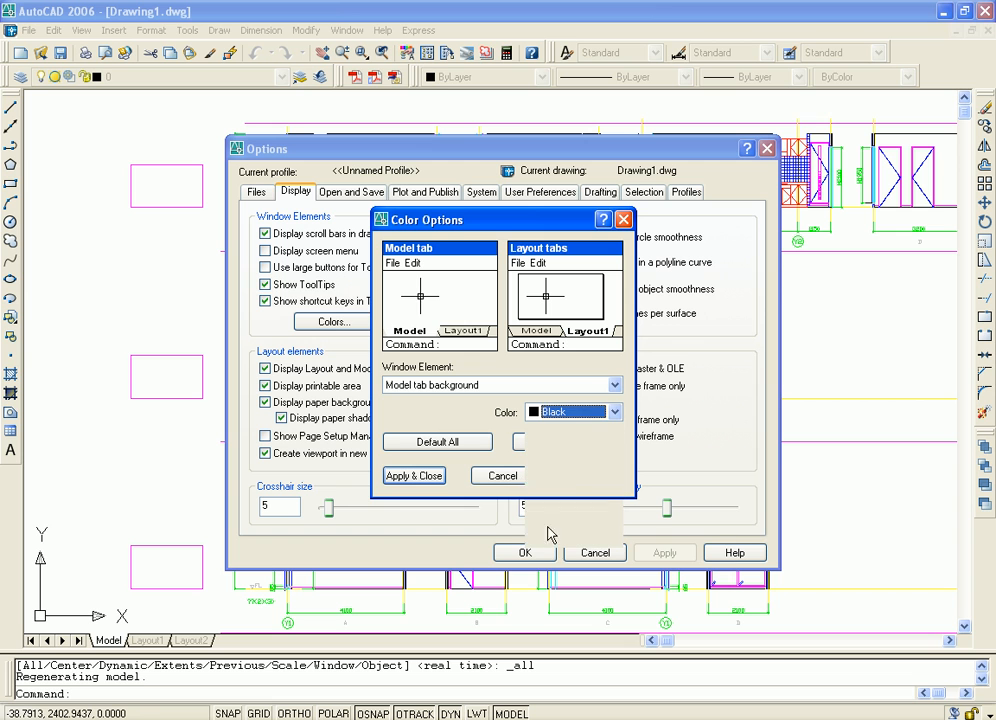
{"action": "left_click", "coordinate": [413, 476]}
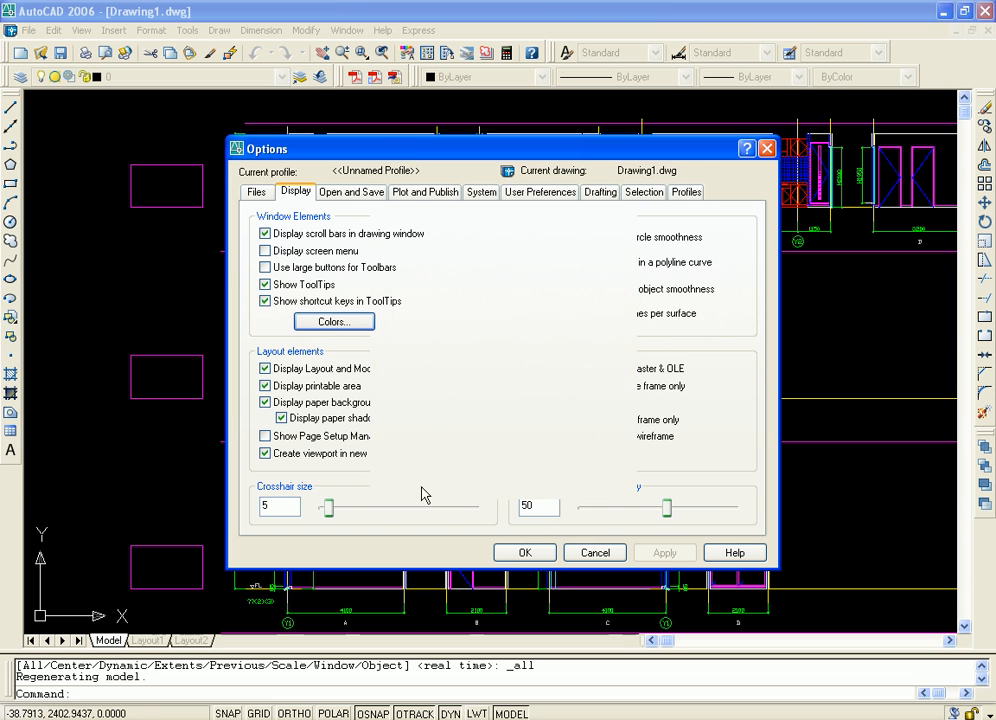
{"action": "left_click", "coordinate": [522, 556]}
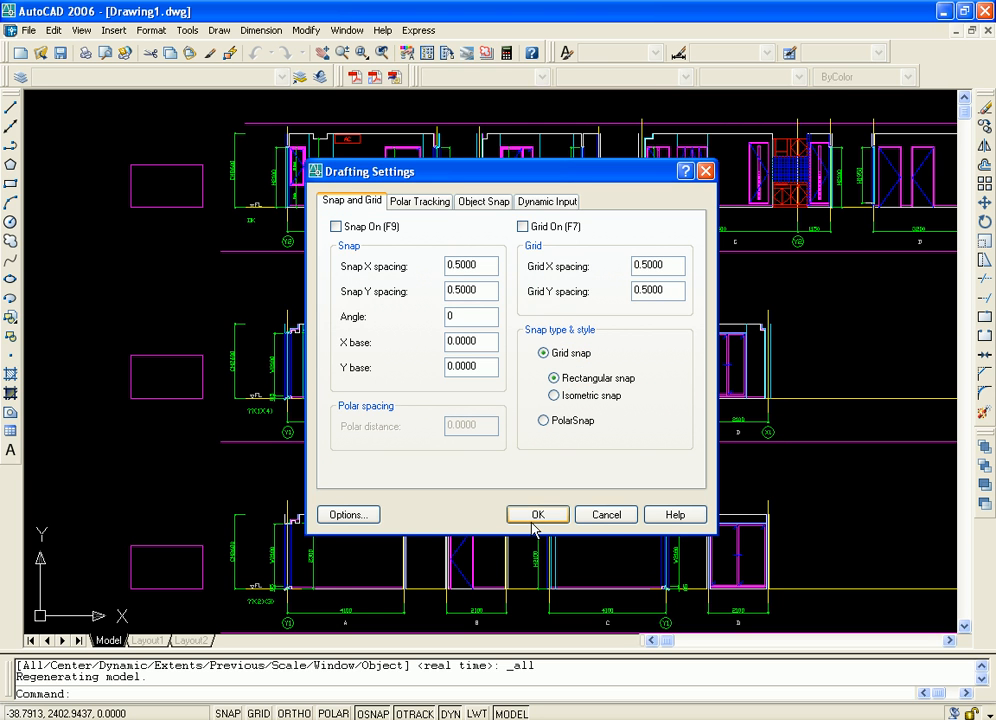
{"action": "left_click", "coordinate": [535, 520]}
Examine the upper row of elevations A to D and their dimensions against the black background
{"action": "middle_click_drag", "start_coordinate": [638, 247], "coordinate": [738, 375]}
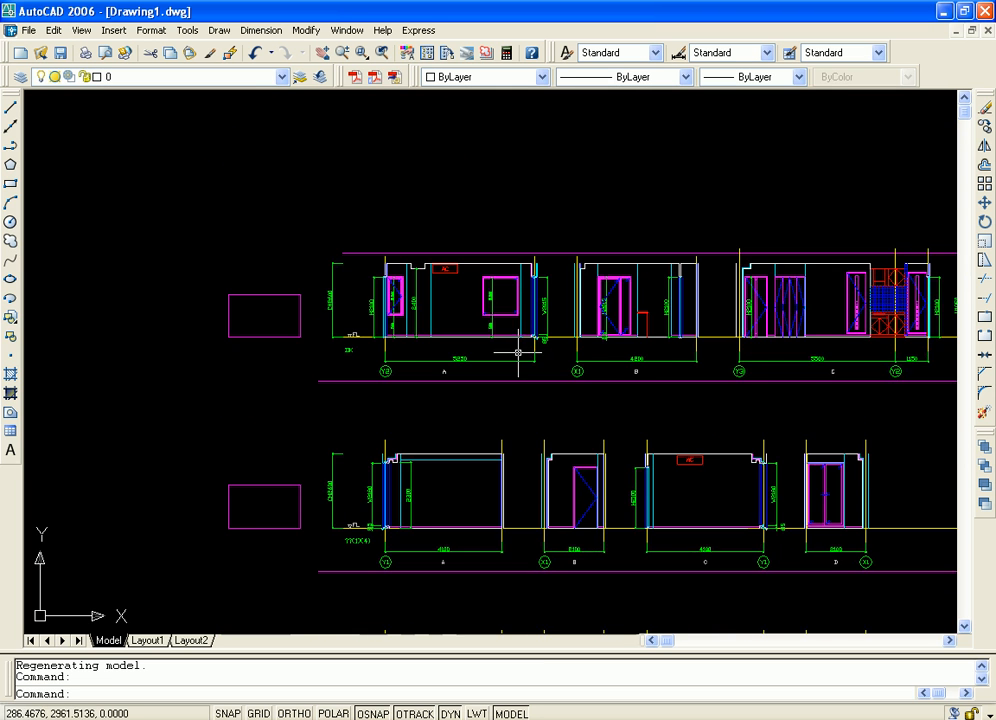
{"action": "scroll", "coordinate": [540, 356], "scroll_direction": "up", "scroll_amount": 3}
{"action": "scroll", "coordinate": [545, 386], "scroll_direction": "up", "scroll_amount": 2}
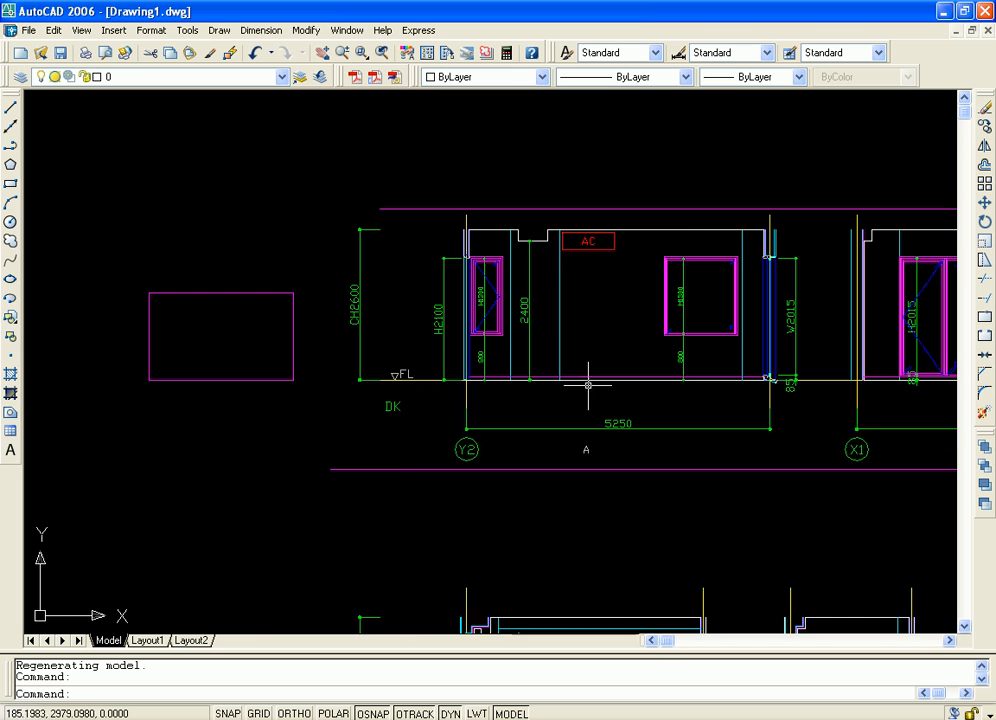
{"action": "middle_click_drag", "start_coordinate": [861, 463], "coordinate": [690, 463]}
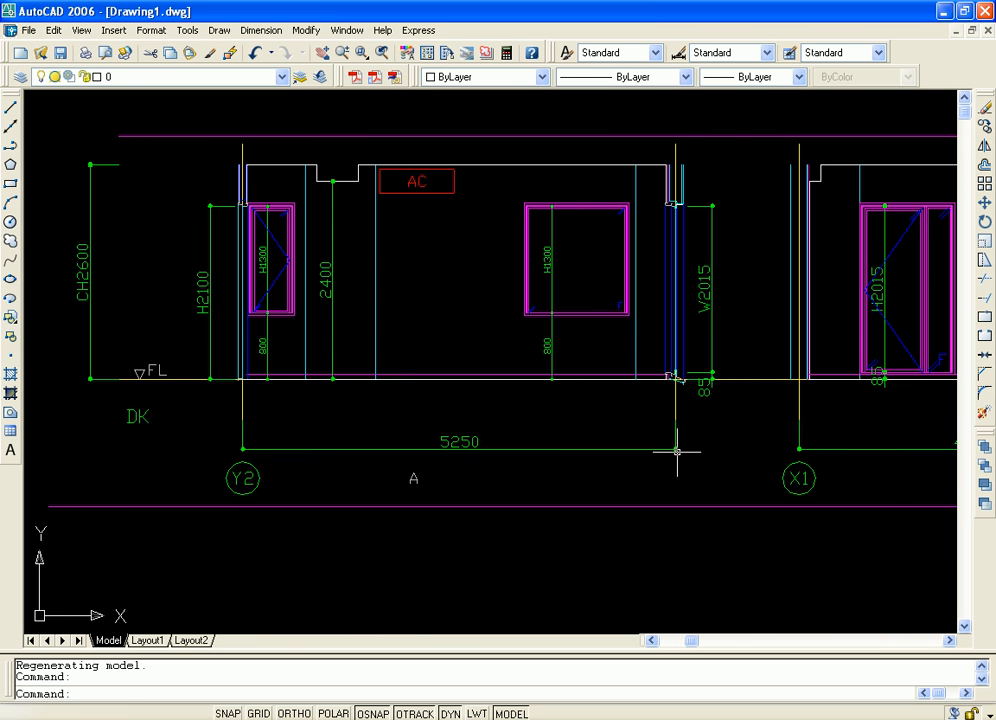
{"action": "middle_click_drag", "start_coordinate": [473, 389], "coordinate": [527, 417]}
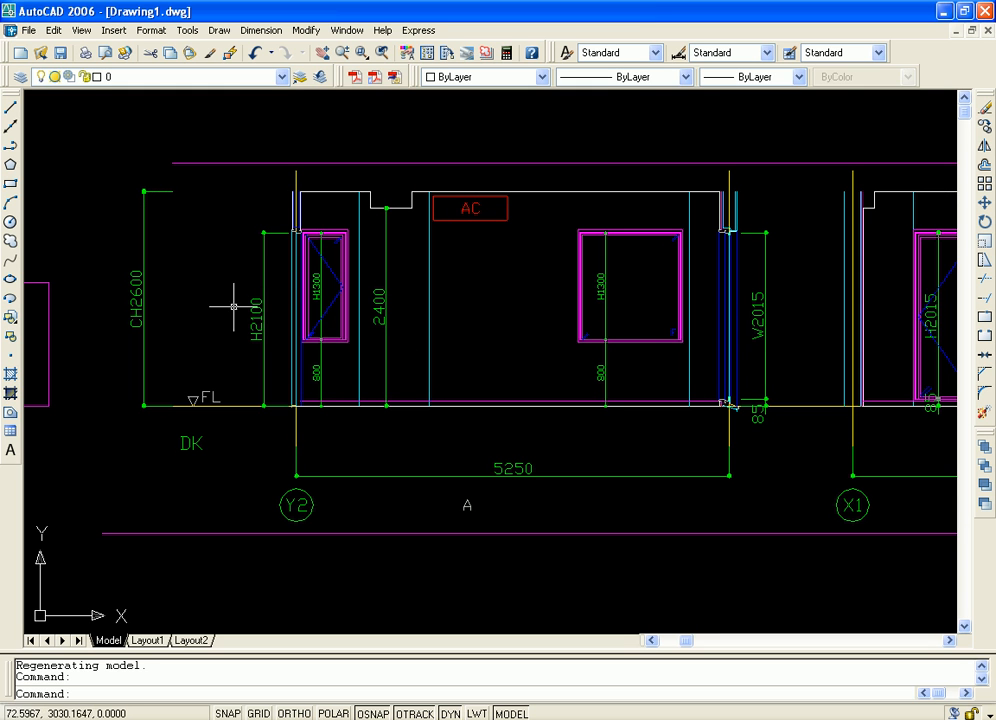
{"action": "scroll", "coordinate": [815, 560], "scroll_direction": "down", "scroll_amount": 4}
{"action": "mouse_move", "coordinate": [839, 567]}
{"action": "middle_mouse_down"}
{"action": "mouse_move", "coordinate": [109, 397]}
{"action": "mouse_move", "coordinate": [125, 336]}
{"action": "middle_mouse_up"}
{"action": "middle_click_drag", "start_coordinate": [487, 312], "coordinate": [613, 375]}
{"action": "scroll", "coordinate": [614, 375], "scroll_direction": "up", "scroll_amount": 4}
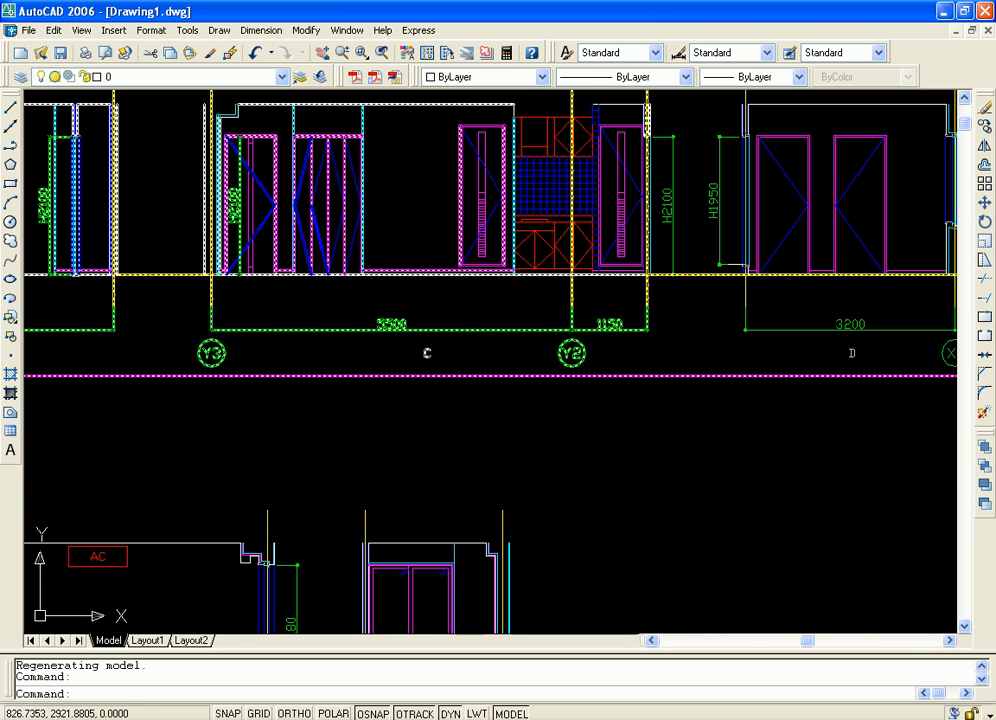
{"action": "middle_click_drag", "start_coordinate": [517, 333], "coordinate": [548, 394]}
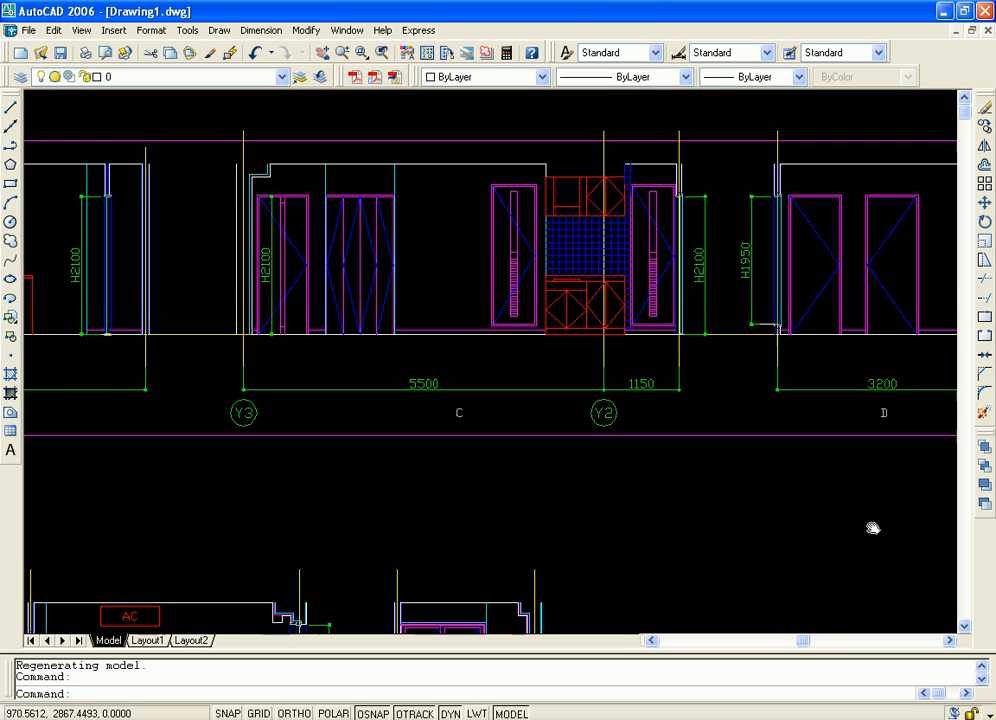
{"action": "middle_click_drag", "start_coordinate": [871, 527], "coordinate": [684, 520]}
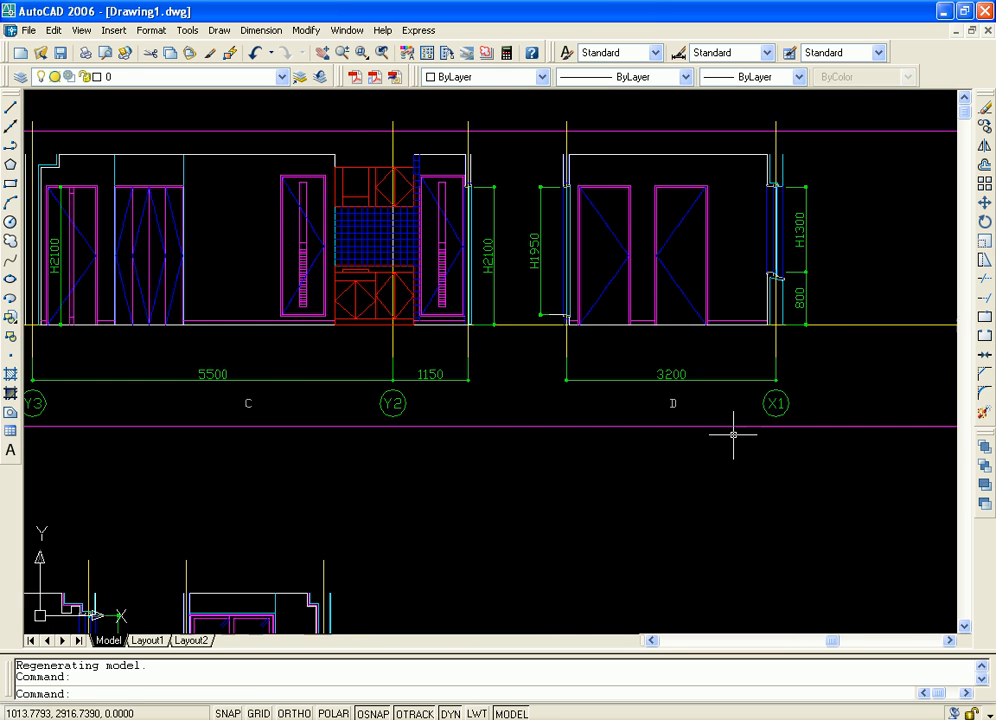
Examine the second row of elevations A to D and their dimensions below the upper row
{"action": "scroll", "coordinate": [730, 451], "scroll_direction": "down", "scroll_amount": 1}
{"action": "scroll", "coordinate": [730, 451], "scroll_direction": "down", "scroll_amount": 1}
{"action": "middle_click_drag", "start_coordinate": [734, 513], "coordinate": [711, 263]}
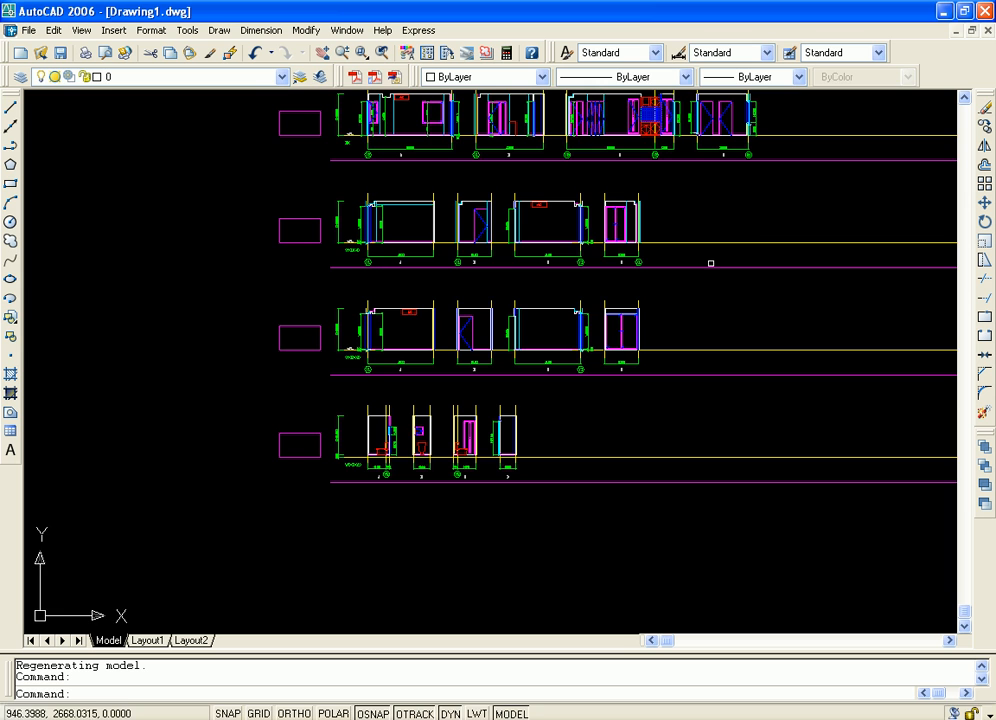
{"action": "scroll", "coordinate": [529, 176], "scroll_direction": "up", "scroll_amount": 4}
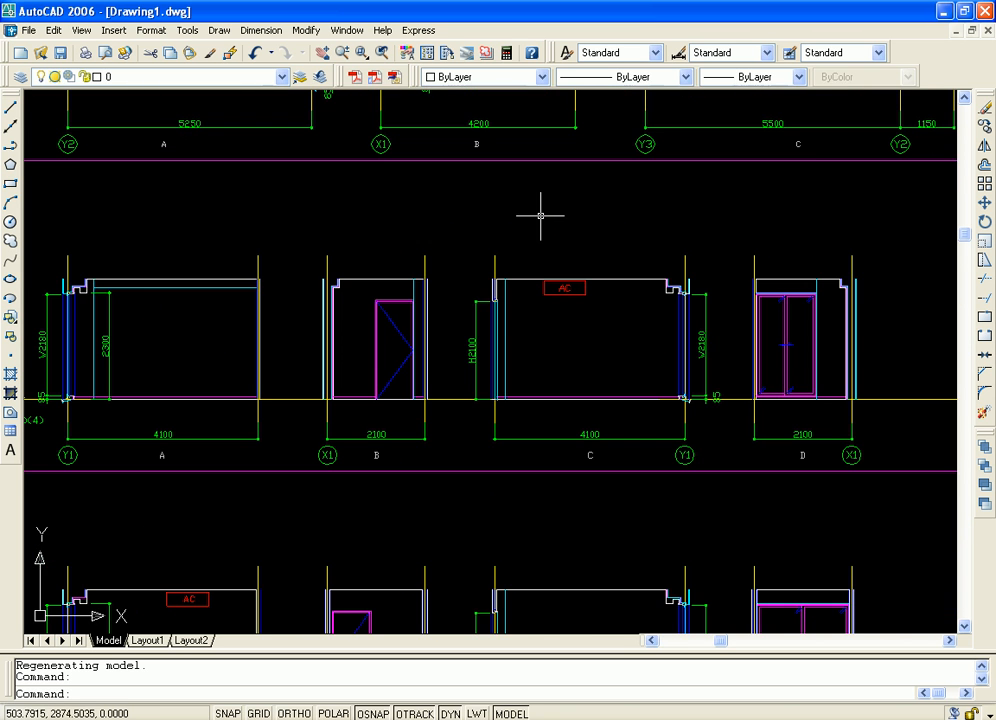
{"action": "mouse_move", "coordinate": [363, 218]}
{"action": "middle_mouse_down"}
{"action": "mouse_move", "coordinate": [390, 228]}
{"action": "mouse_move", "coordinate": [516, 226]}
{"action": "middle_mouse_up"}
{"action": "mouse_move", "coordinate": [830, 226]}
{"action": "middle_mouse_down"}
{"action": "mouse_move", "coordinate": [505, 229]}
{"action": "mouse_move", "coordinate": [548, 206]}
{"action": "middle_mouse_up"}
{"action": "middle_click_drag", "start_coordinate": [476, 376], "coordinate": [636, 349]}
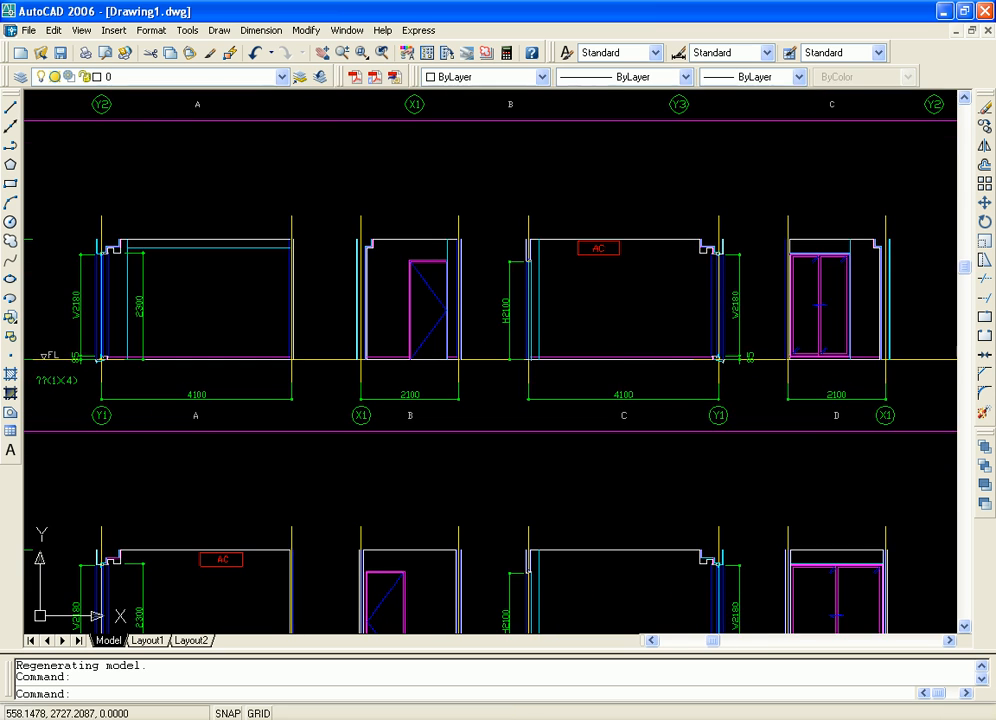
Examine the WC elevations A to D in the lowest row, including their fixtures and dimensions
{"action": "scroll", "coordinate": [571, 368], "scroll_direction": "down", "scroll_amount": 2}
{"action": "middle_click_drag", "start_coordinate": [562, 552], "coordinate": [538, 369]}
{"action": "middle_click_drag", "start_coordinate": [696, 454], "coordinate": [702, 273]}
{"action": "scroll", "coordinate": [624, 296], "scroll_direction": "up", "scroll_amount": 2}
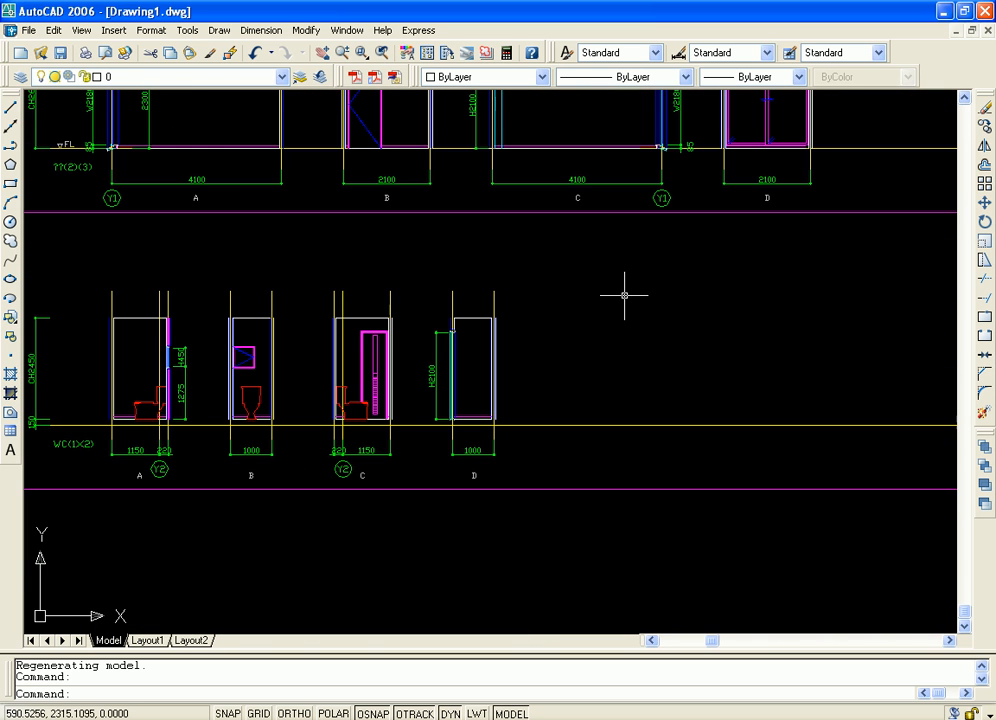
{"action": "scroll", "coordinate": [571, 304], "scroll_direction": "up", "scroll_amount": 2}
{"action": "middle_click_drag", "start_coordinate": [545, 309], "coordinate": [905, 309]}
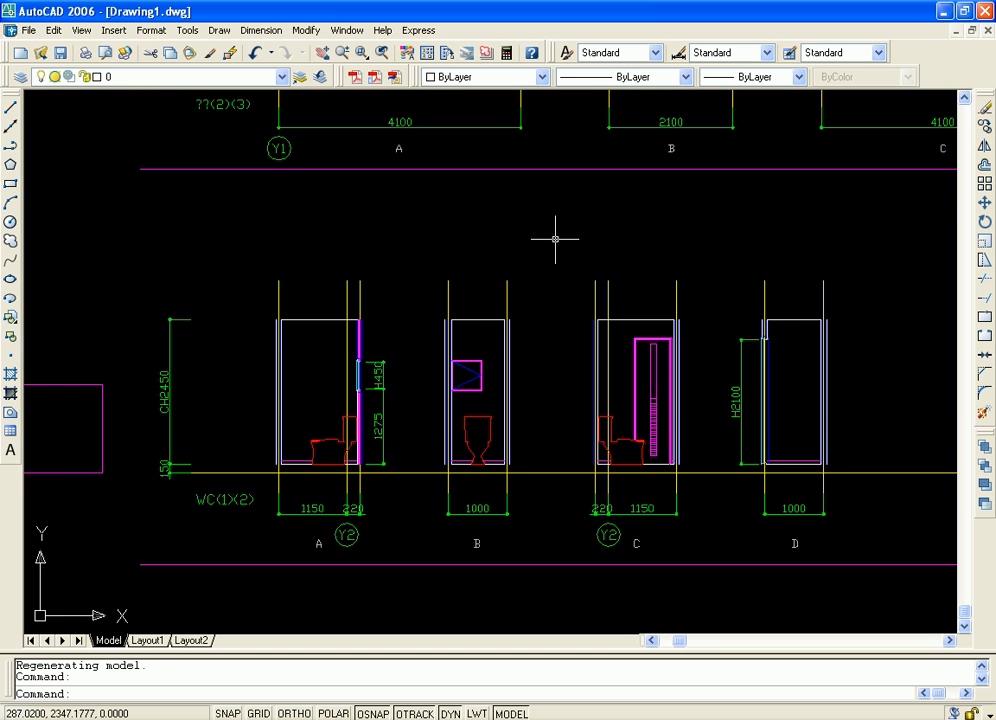
Review the overall layout of the drawing with all four rows of elevations in view
{"action": "scroll", "coordinate": [714, 167], "scroll_direction": "down", "scroll_amount": 6}
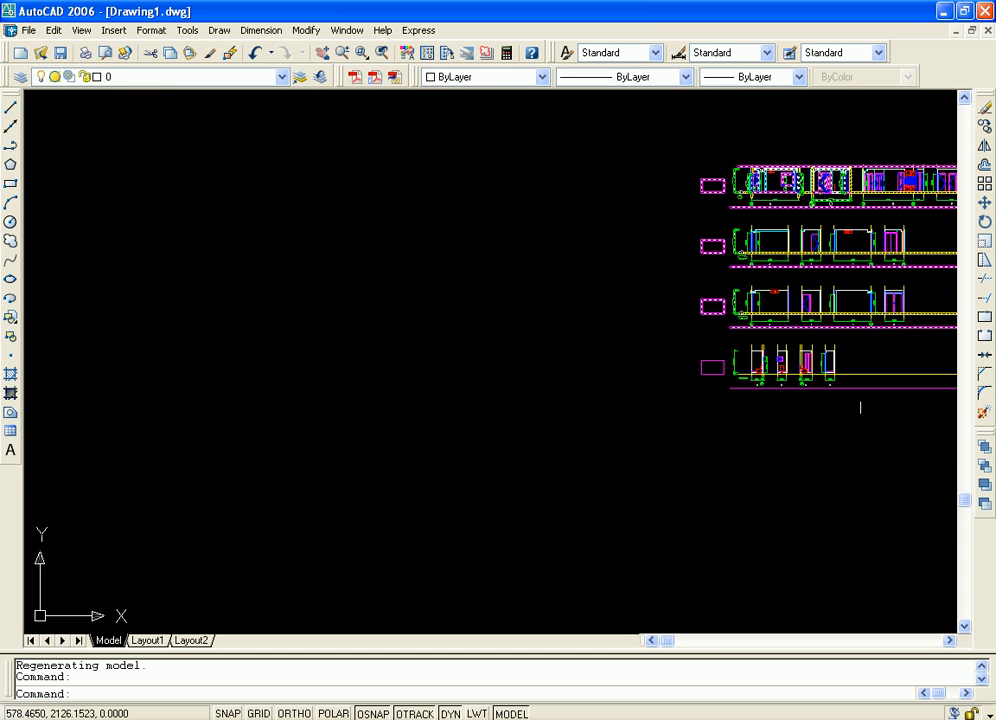
{"action": "middle_click_drag", "start_coordinate": [852, 376], "coordinate": [576, 389]}
{"action": "scroll", "coordinate": [700, 365], "scroll_direction": "up", "scroll_amount": 1}
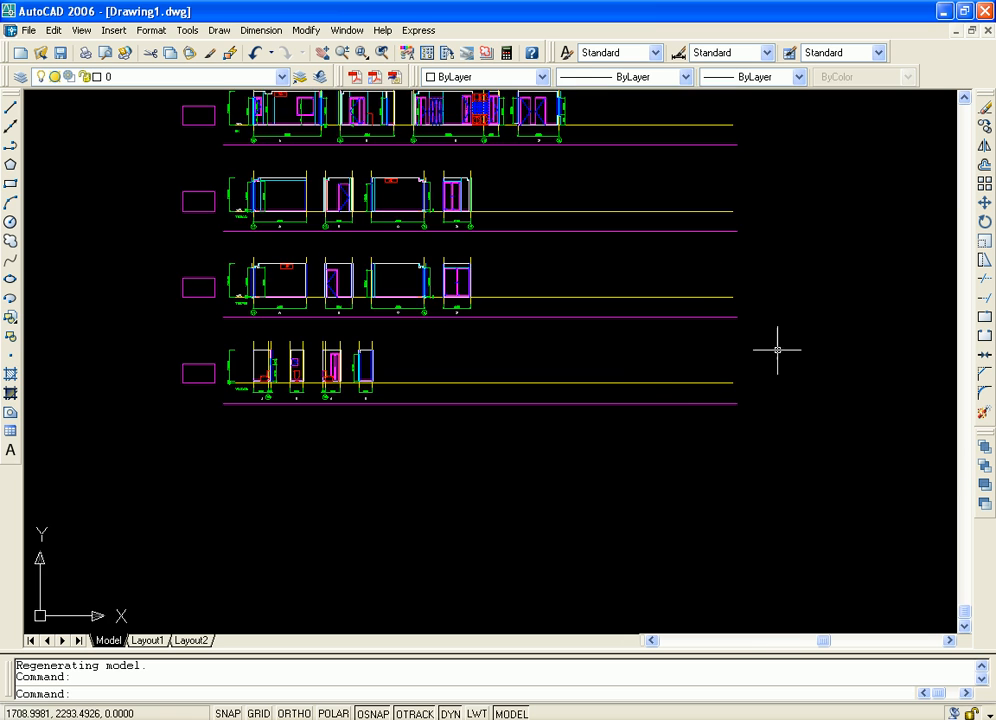
{"action": "middle_click_drag", "start_coordinate": [828, 226], "coordinate": [859, 336]}
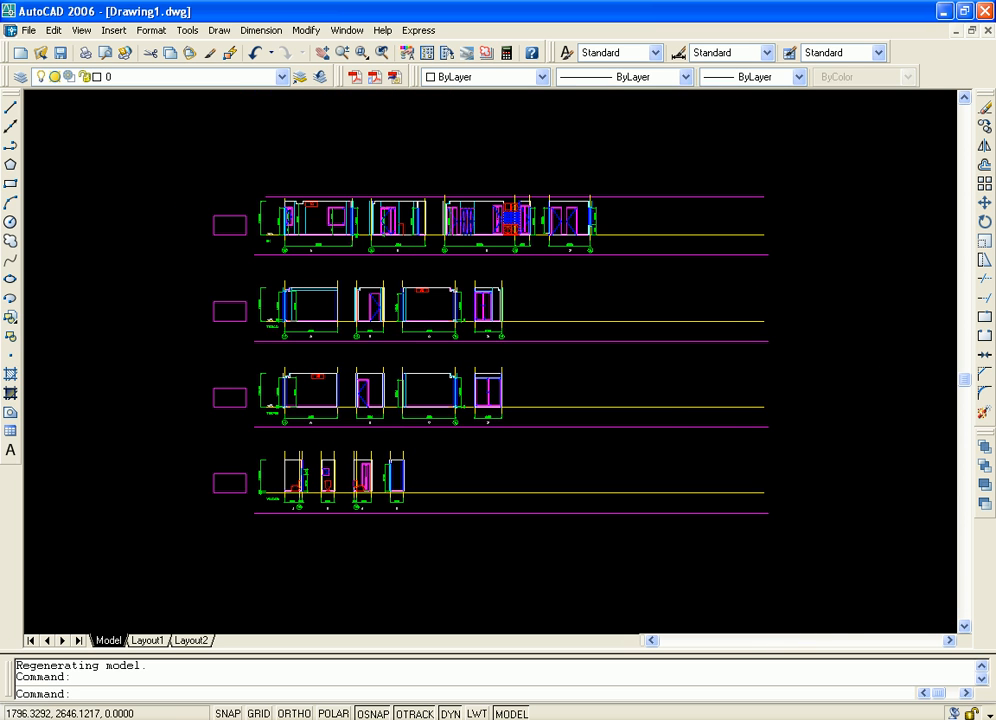
{"action": "scroll", "coordinate": [800, 338], "scroll_direction": "up", "scroll_amount": 1}
{"action": "scroll", "coordinate": [794, 338], "scroll_direction": "down", "scroll_amount": 1}
{"action": "mouse_move", "coordinate": [794, 338]}
{"action": "middle_mouse_down"}
{"action": "mouse_move", "coordinate": [797, 366]}
{"action": "mouse_move", "coordinate": [846, 326]}
{"action": "middle_mouse_up"}
{"action": "scroll", "coordinate": [800, 358], "scroll_direction": "up", "scroll_amount": 1}
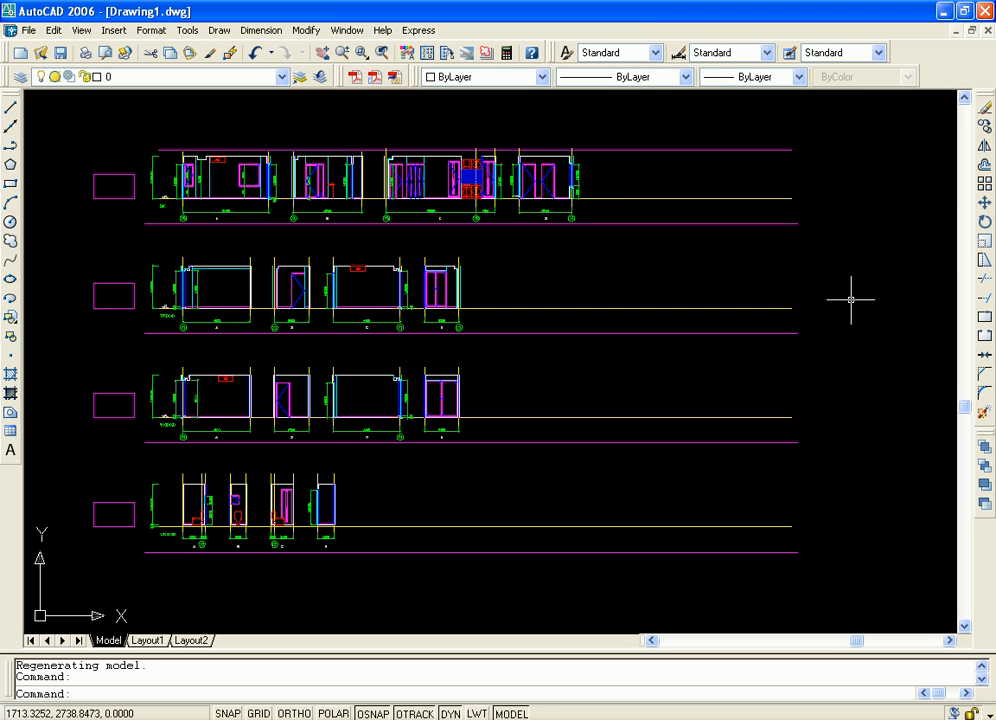
{"action": "middle_click_drag", "start_coordinate": [807, 315], "coordinate": [839, 376]}
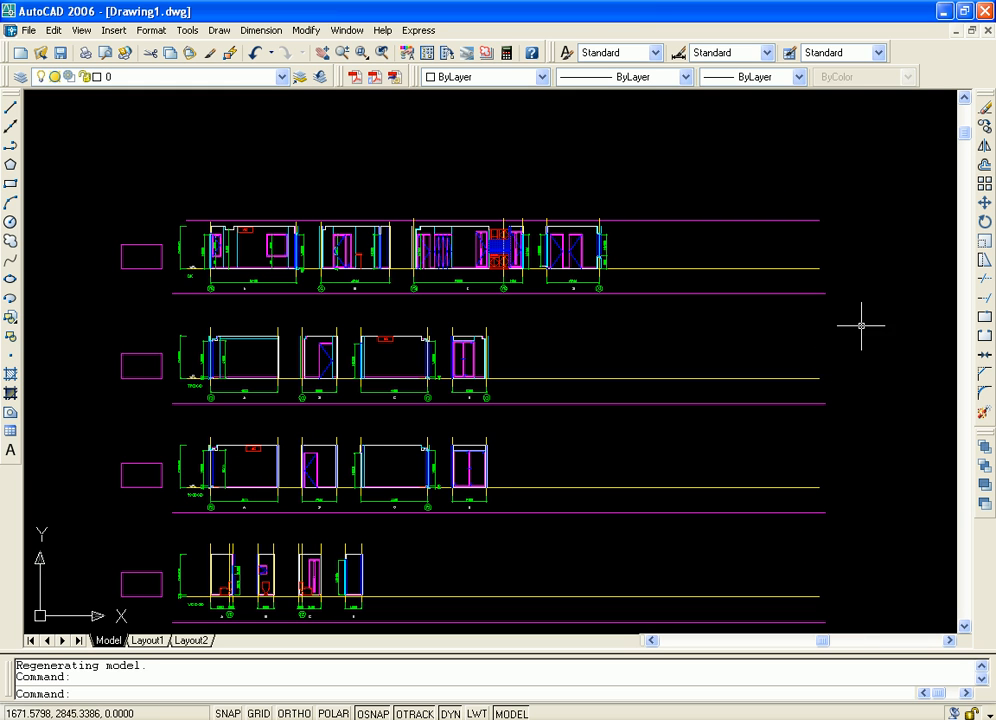
{"action": "middle_click_drag", "start_coordinate": [861, 325], "coordinate": [850, 252]}
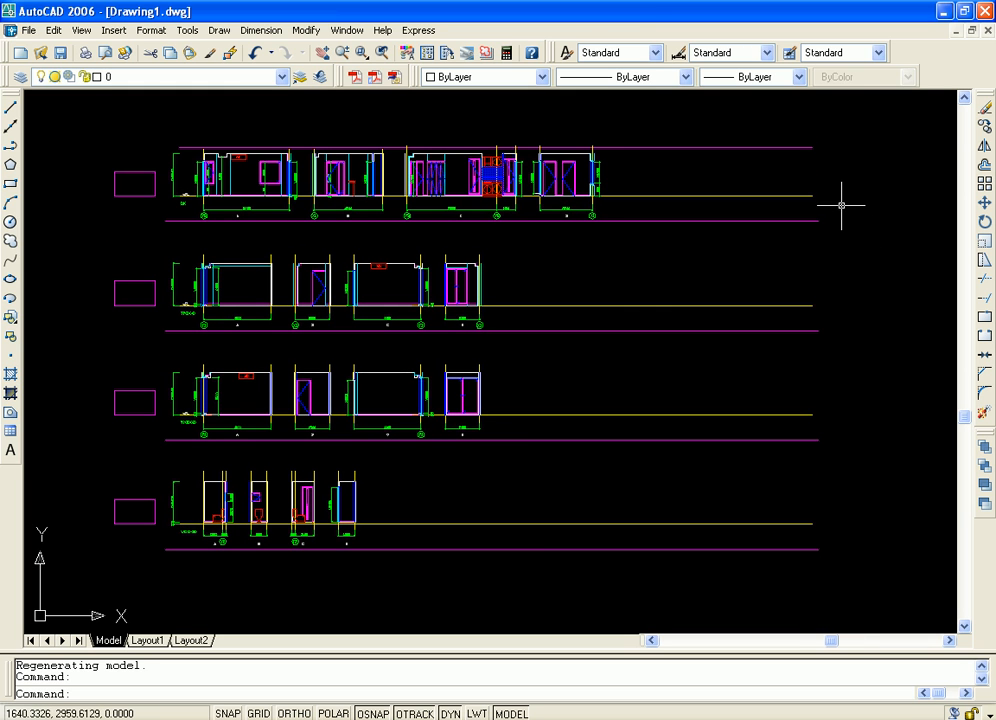
Erase the entire inserted elevation drawing from model space
{"action": "key", "text": "ctrl+a"}
{"action": "key", "text": "Delete"}
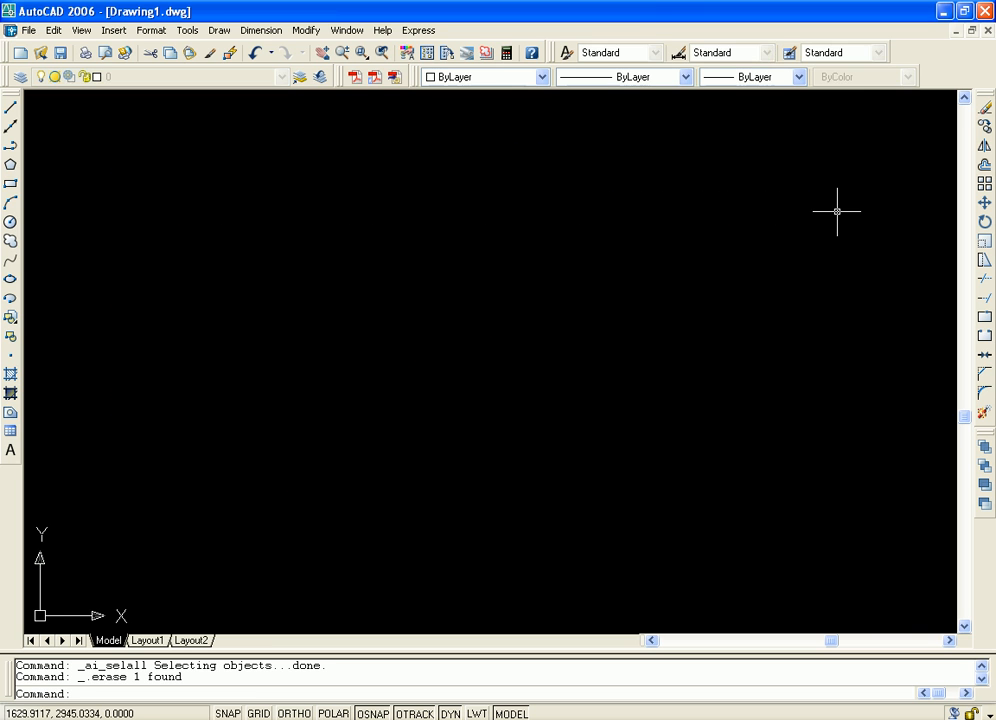
Open DesignCenter and look through the drawings in the AutoCAD 2006 Sample folder
{"action": "left_click", "coordinate": [187, 30]}
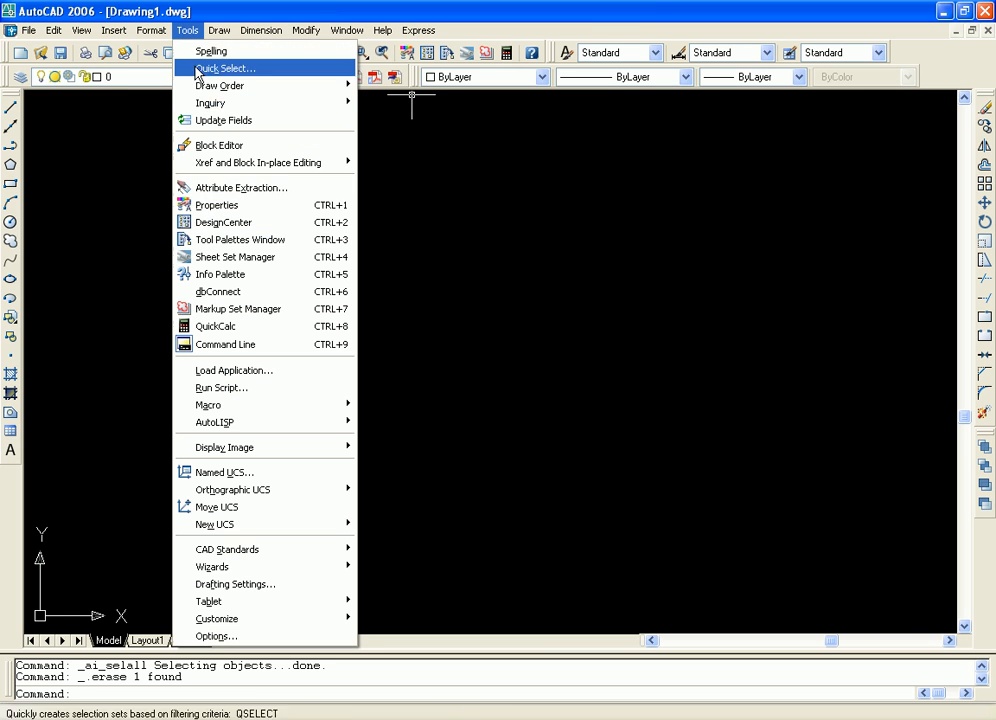
{"action": "left_click", "coordinate": [251, 227]}
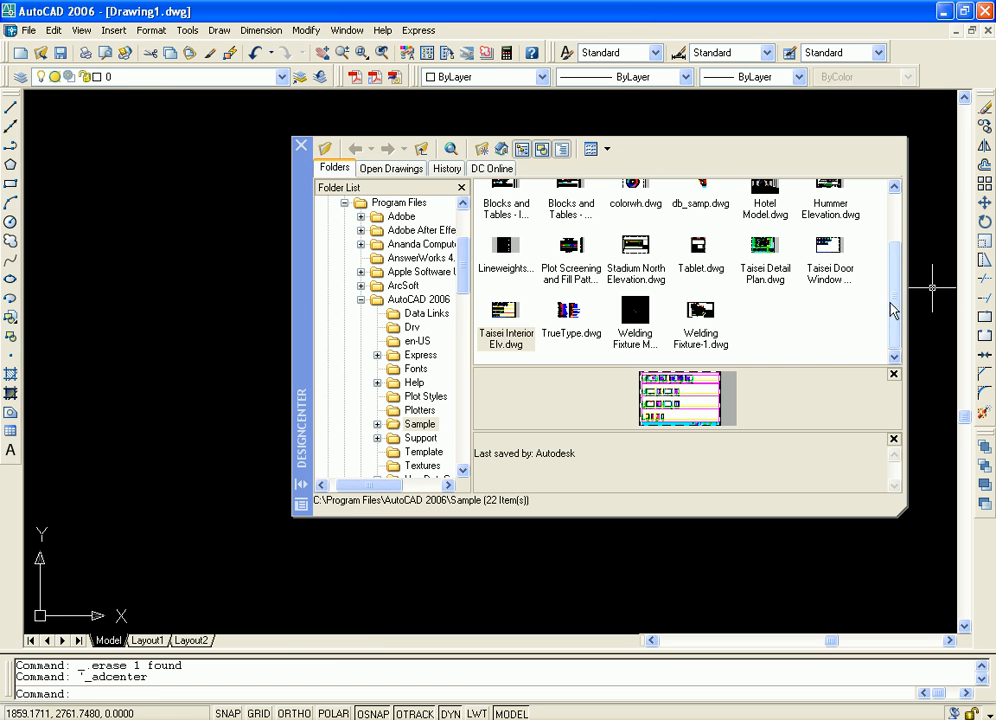
{"action": "scroll", "coordinate": [827, 249], "scroll_direction": "up", "scroll_amount": 2}
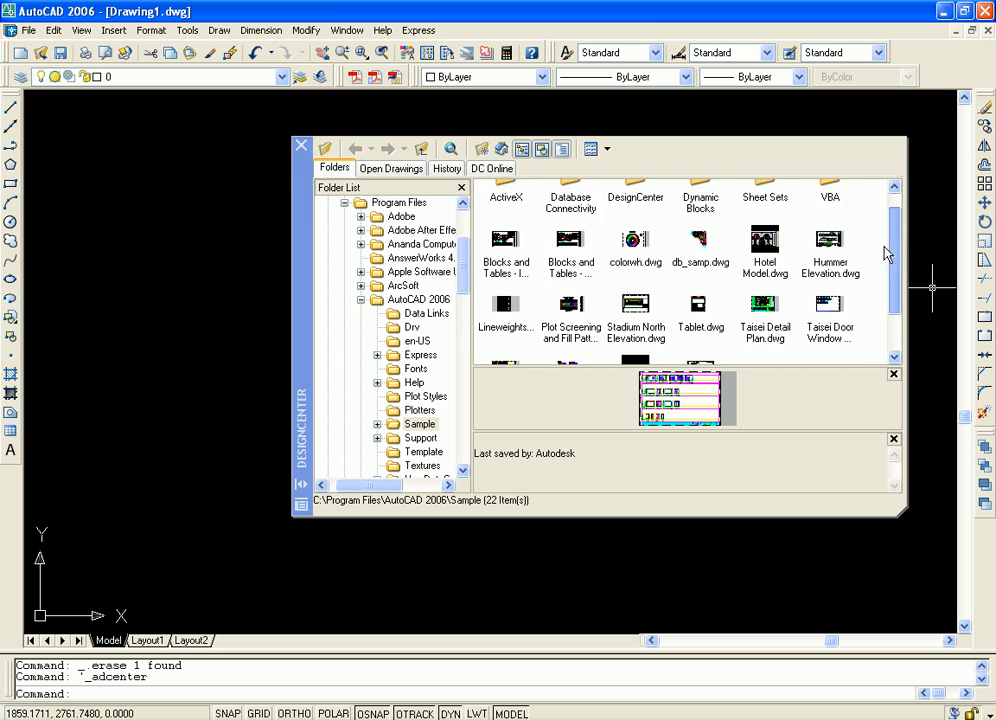
{"action": "scroll", "coordinate": [825, 307], "scroll_direction": "down", "scroll_amount": 2}
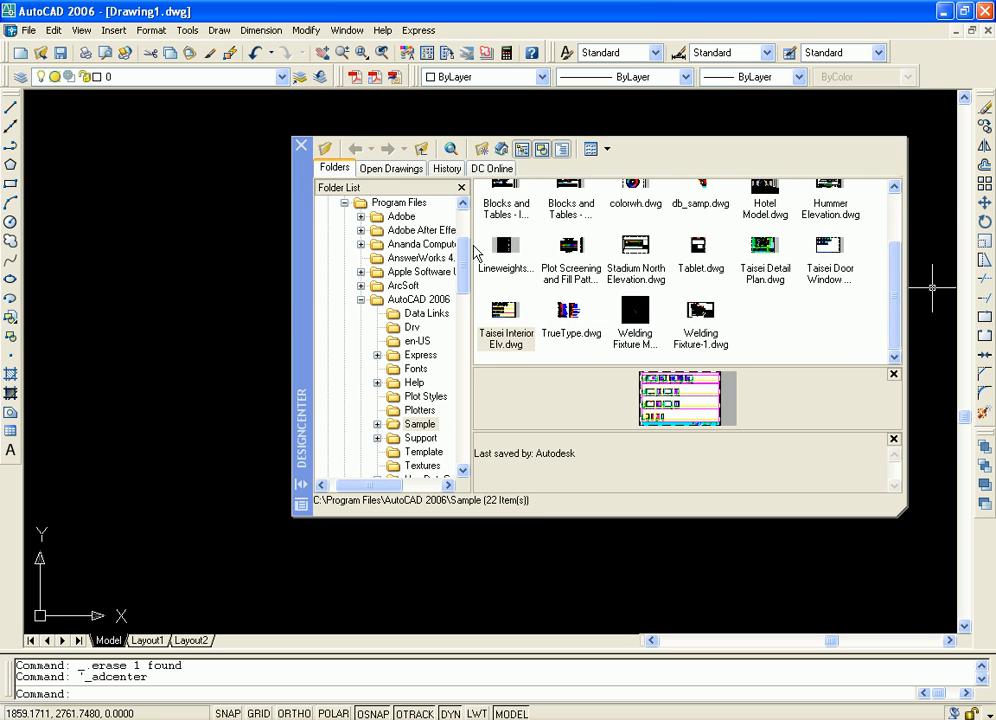
Browse the contents of the Support, Template, Textures, UserDataCache and WebServices folders in DesignCenter
{"action": "left_click_drag", "start_coordinate": [366, 486], "coordinate": [383, 486]}
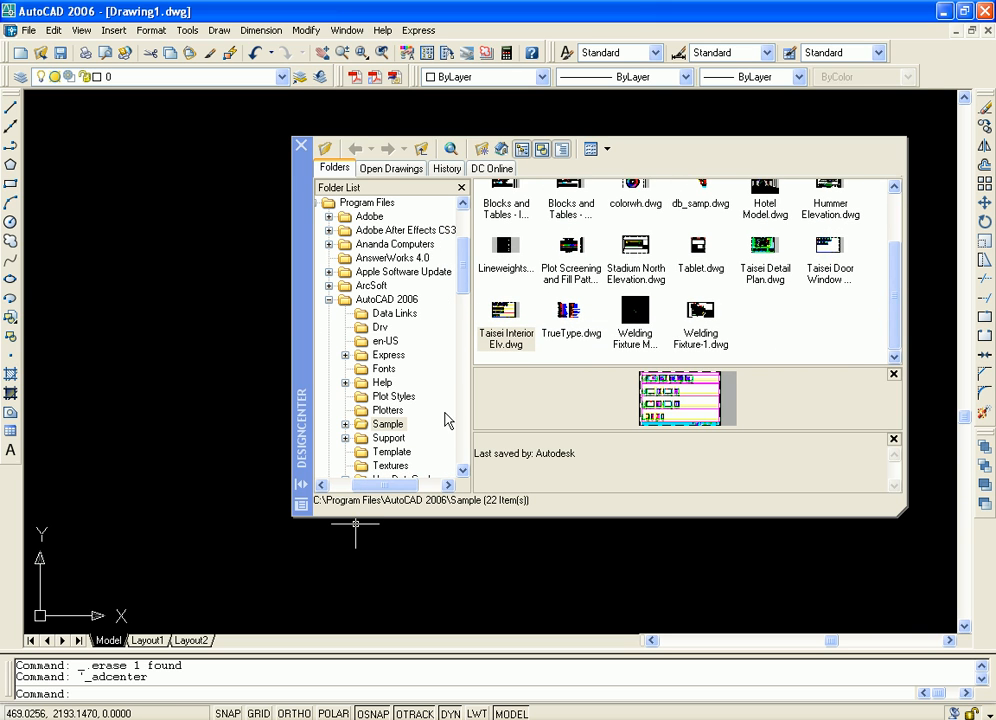
{"action": "scroll", "coordinate": [420, 290], "scroll_direction": "down", "scroll_amount": 4}
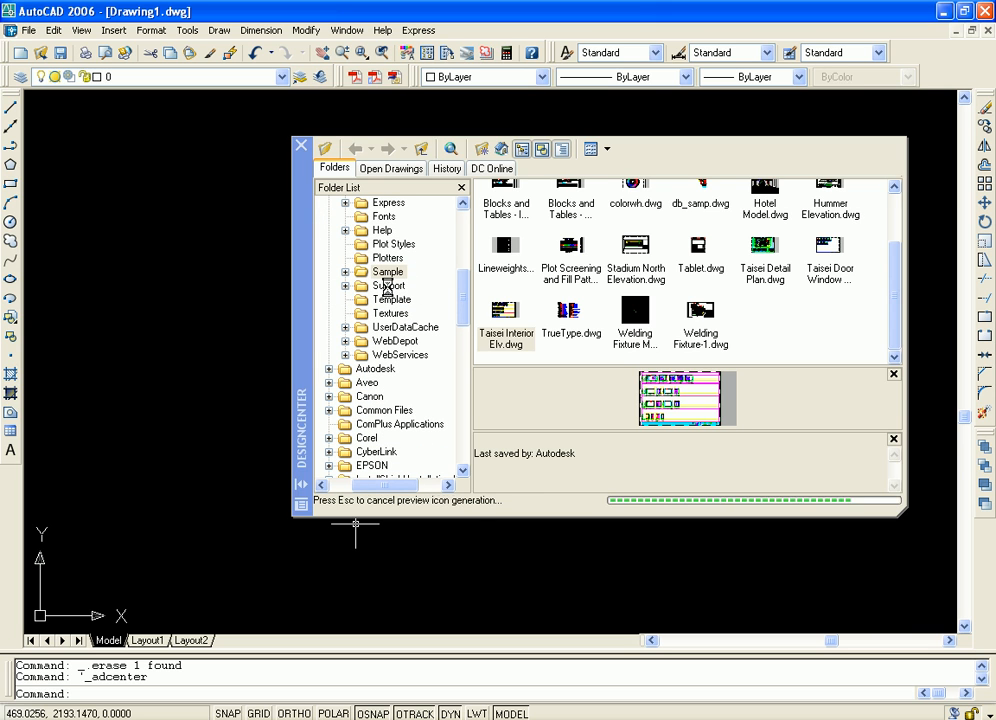
{"action": "left_click", "coordinate": [388, 286]}
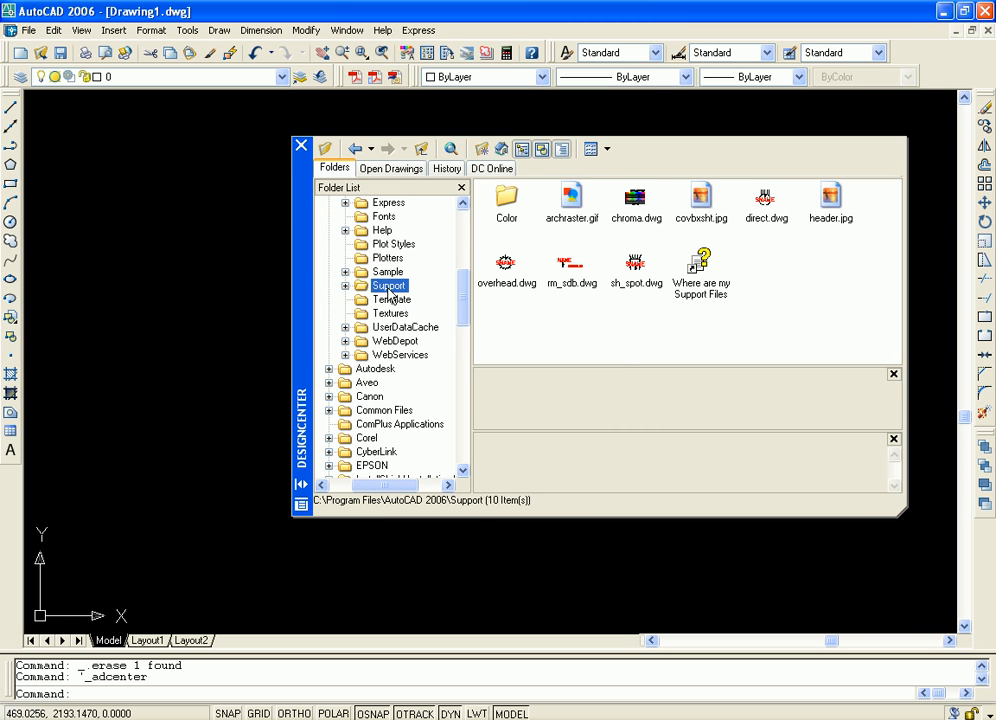
{"action": "left_click", "coordinate": [388, 300]}
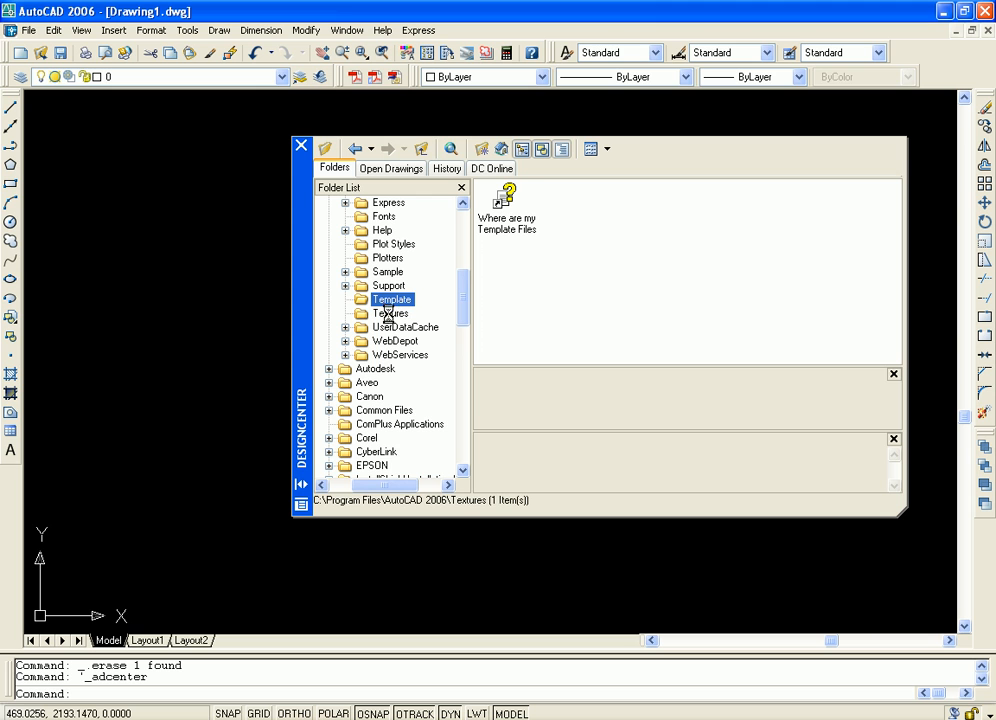
{"action": "left_click", "coordinate": [388, 314]}
{"action": "left_click", "coordinate": [392, 328]}
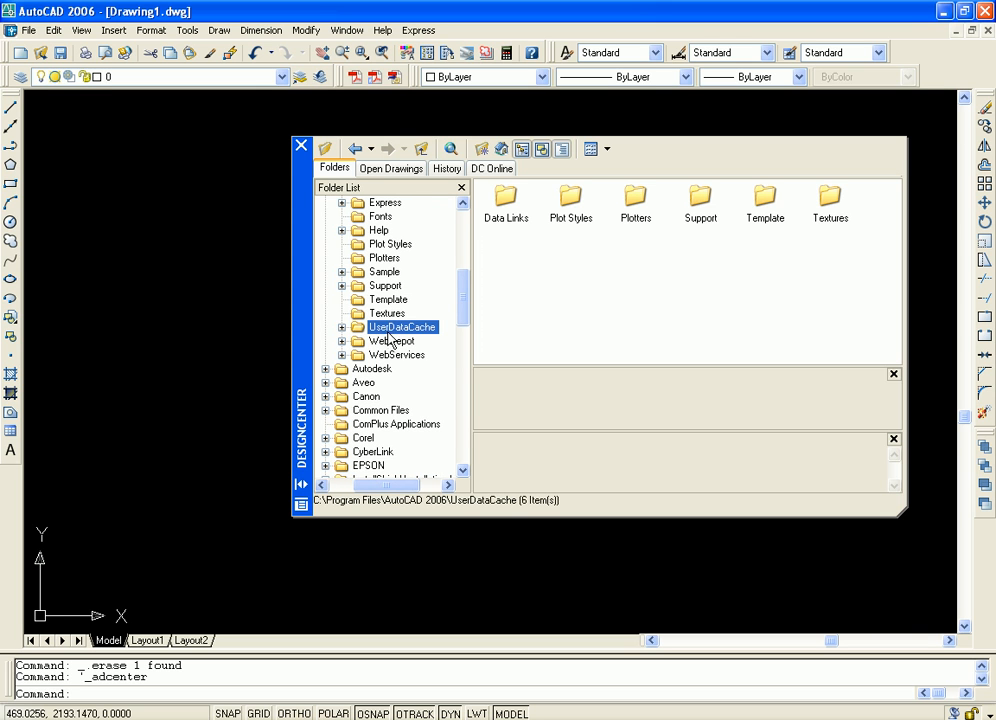
{"action": "left_click", "coordinate": [396, 356]}
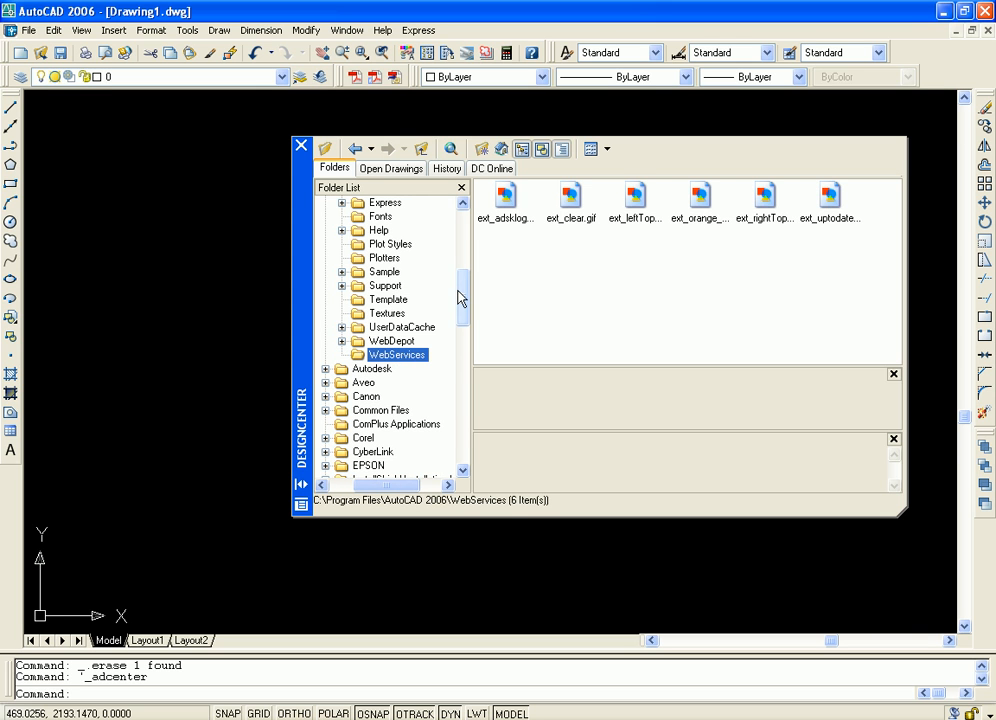
Browse the contents of the Data Links, Drv, en-US, Express and Fonts folders in DesignCenter
{"action": "scroll", "coordinate": [455, 290], "scroll_direction": "up", "scroll_amount": 4}
{"action": "left_click", "coordinate": [401, 342]}
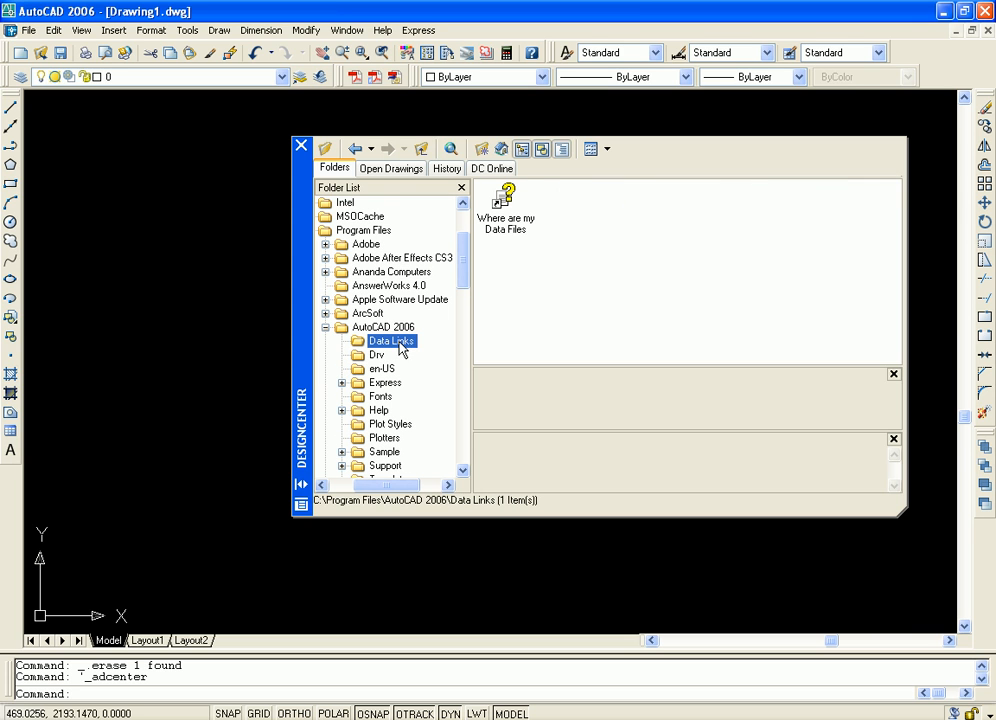
{"action": "left_click", "coordinate": [377, 356]}
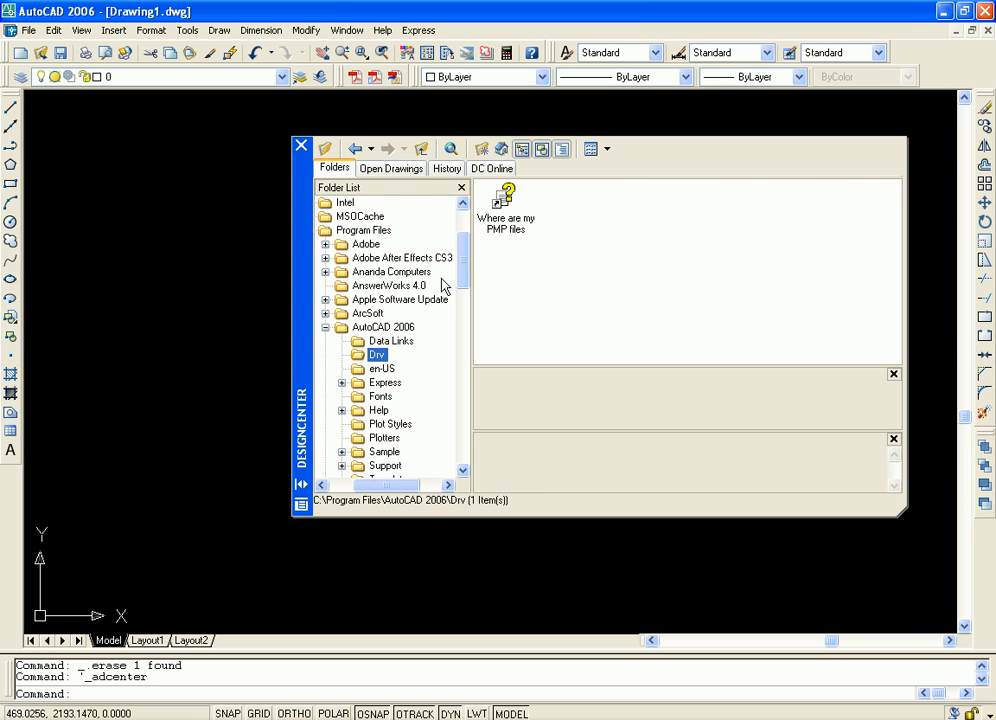
{"action": "left_click_drag", "start_coordinate": [458, 258], "coordinate": [425, 283]}
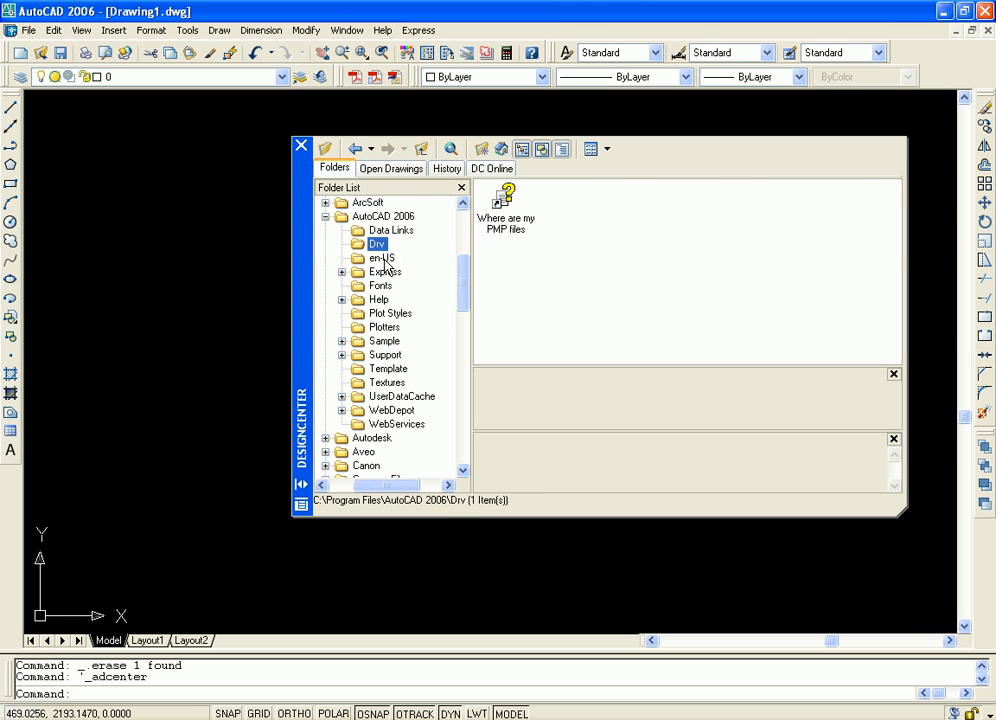
{"action": "left_click", "coordinate": [384, 259]}
{"action": "left_click", "coordinate": [385, 272]}
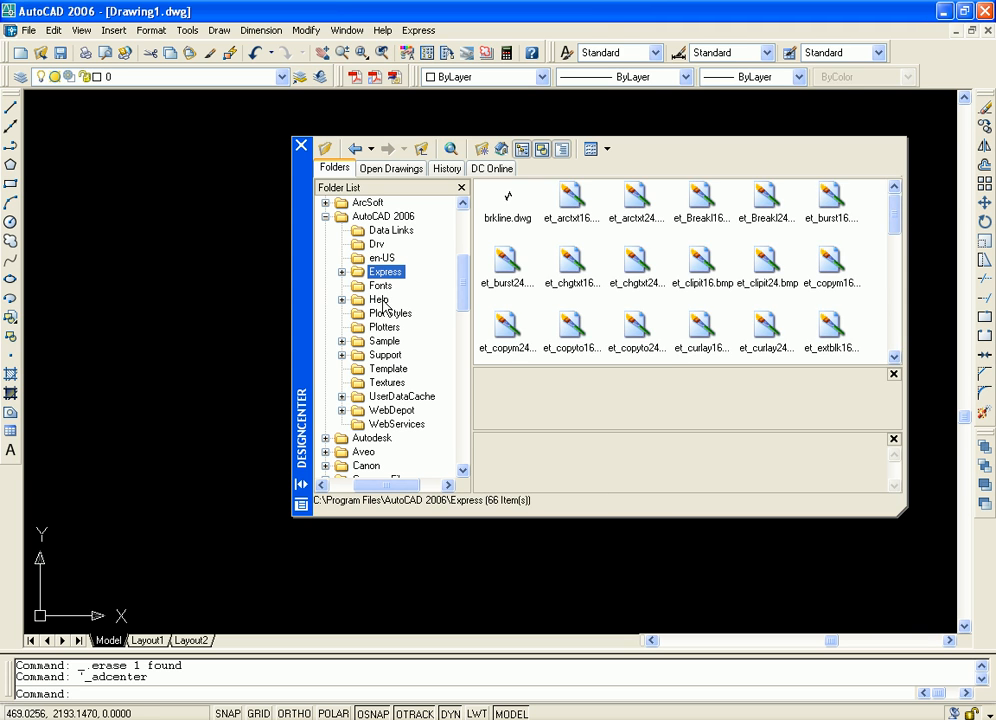
{"action": "left_click", "coordinate": [382, 289]}
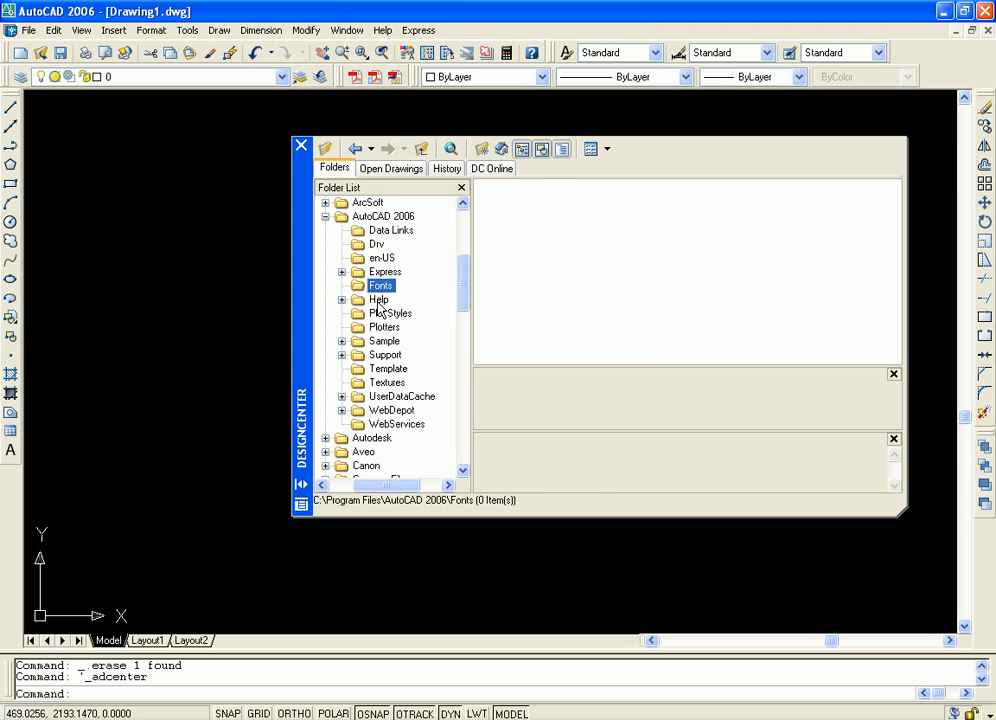
Browse the Help, Plot Styles, Plotters and Sample folders, and close DesignCenter
{"action": "left_click", "coordinate": [378, 300]}
{"action": "left_click", "coordinate": [386, 314]}
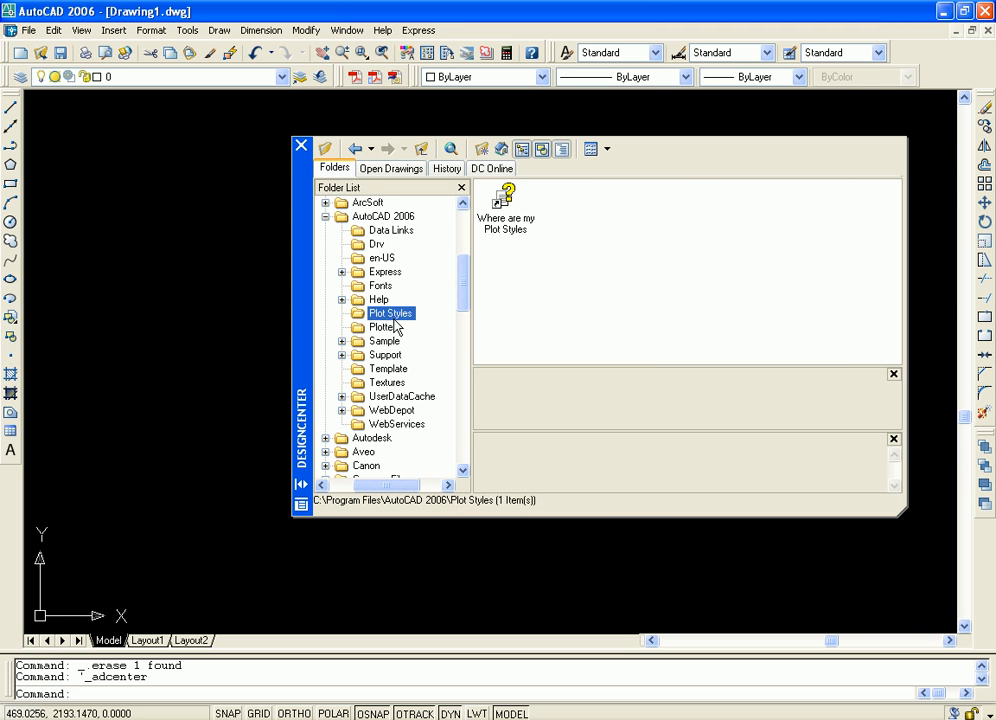
{"action": "left_click", "coordinate": [392, 330]}
{"action": "left_click", "coordinate": [386, 342]}
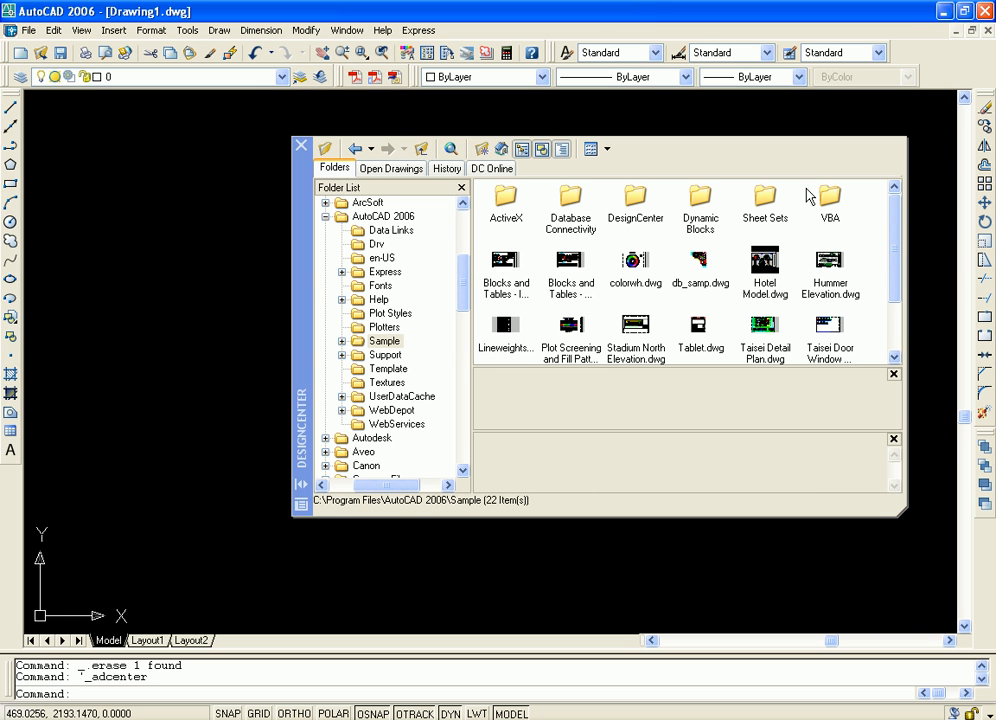
{"action": "mouse_move", "coordinate": [898, 231]}
{"action": "left_mouse_down"}
{"action": "mouse_move", "coordinate": [889, 296]}
{"action": "mouse_move", "coordinate": [895, 252]}
{"action": "left_mouse_up"}
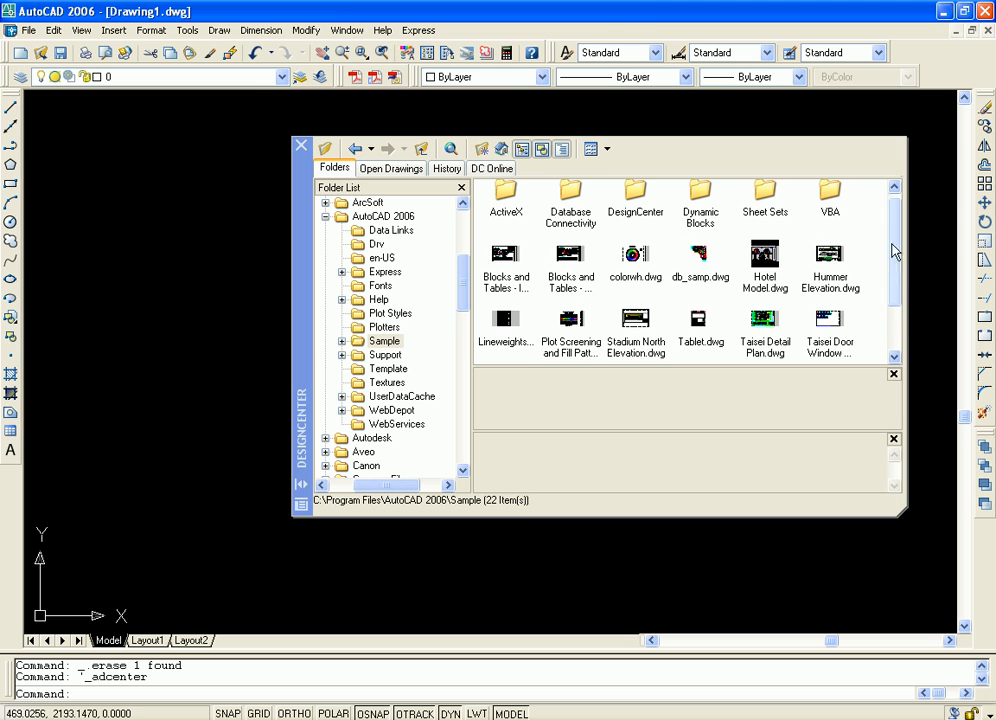
{"action": "left_click_drag", "start_coordinate": [296, 177], "coordinate": [193, 155]}
{"action": "left_click", "coordinate": [195, 152]}
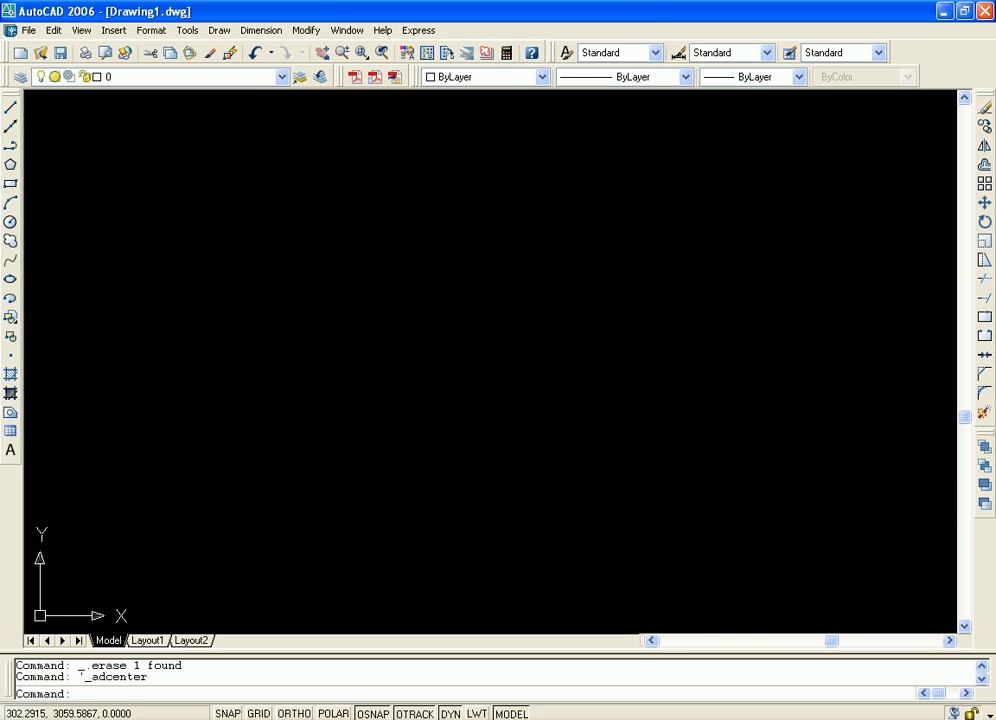
Open the Tool Palettes window and show the Annotation palette
{"action": "left_click", "coordinate": [188, 30]}
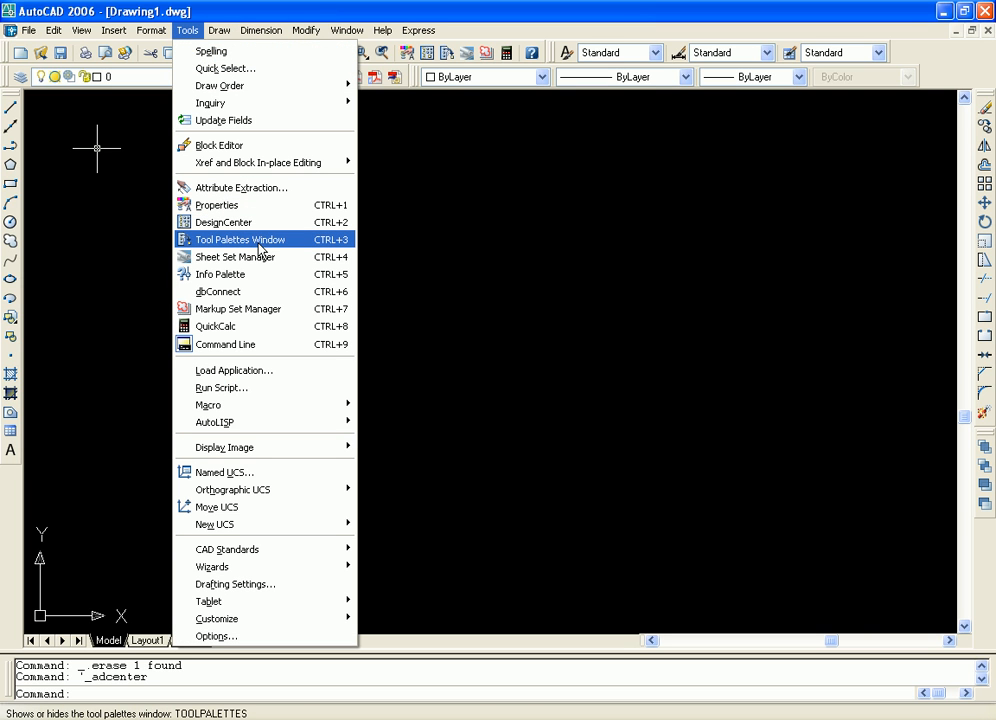
{"action": "left_click", "coordinate": [259, 248]}
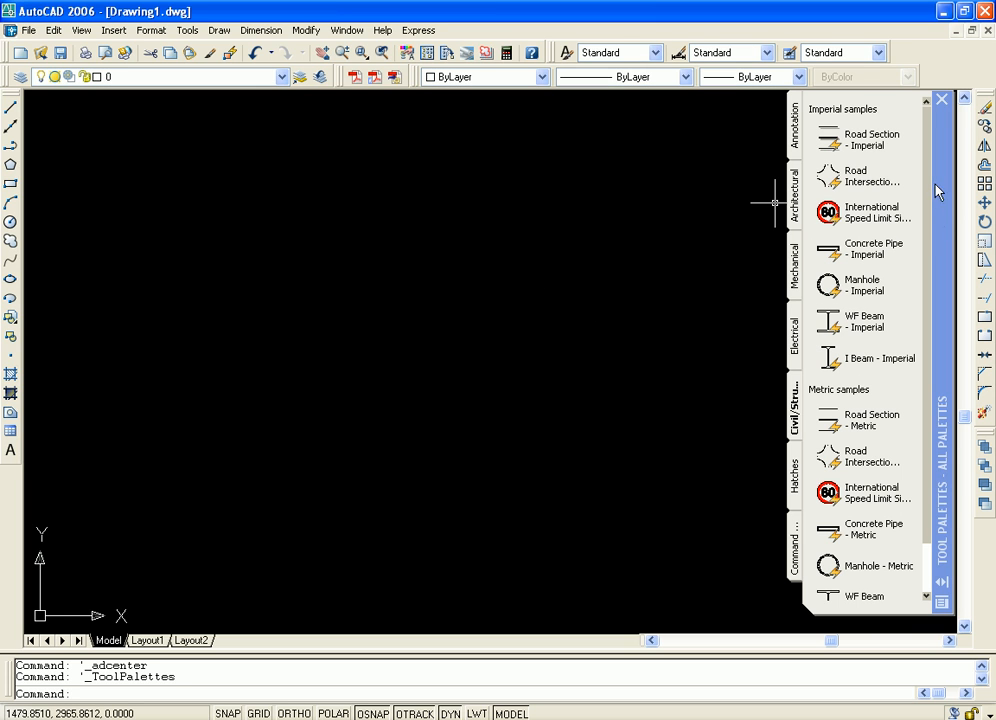
{"action": "left_click", "coordinate": [796, 135]}
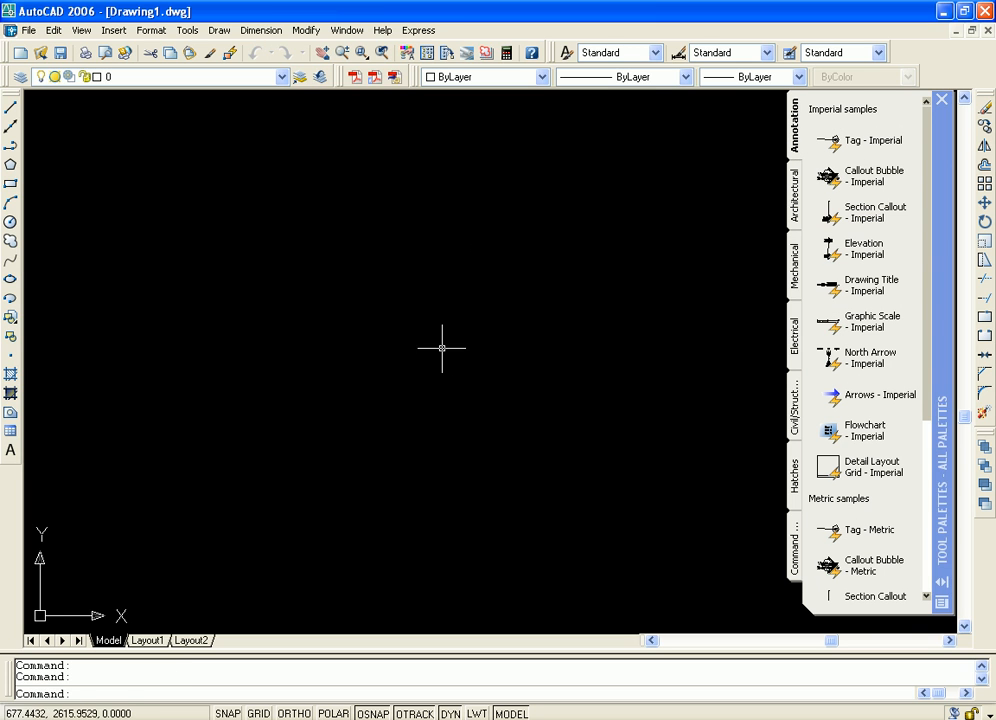
{"action": "left_click", "coordinate": [389, 345]}
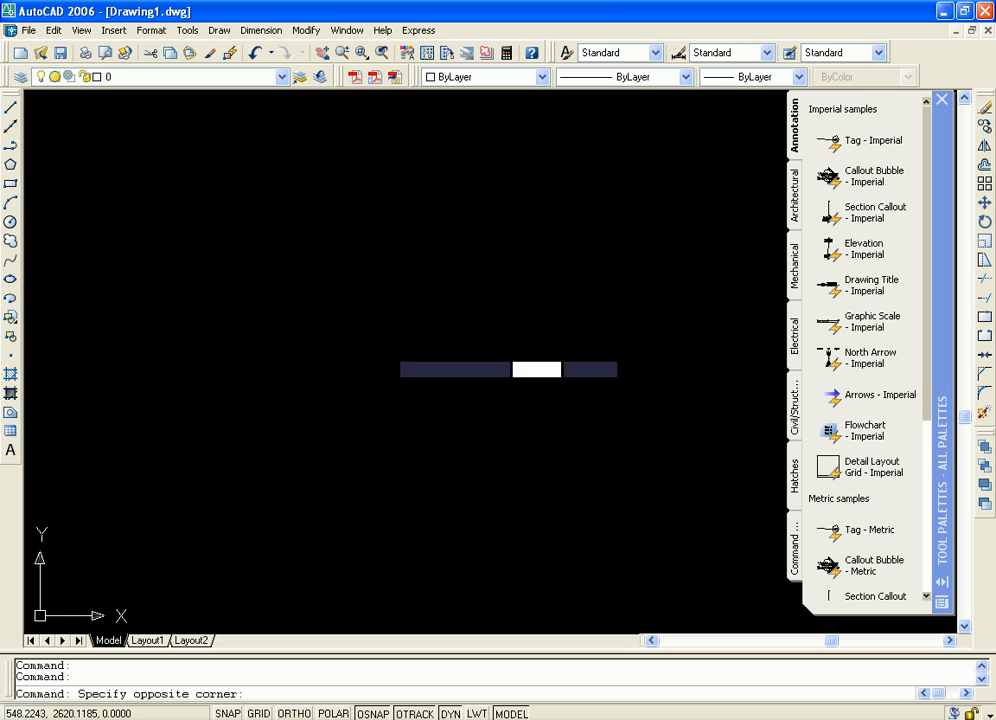
Zoom to show all objects in the drawing and examine the callout bubble symbol up close
{"action": "left_click", "coordinate": [445, 385]}
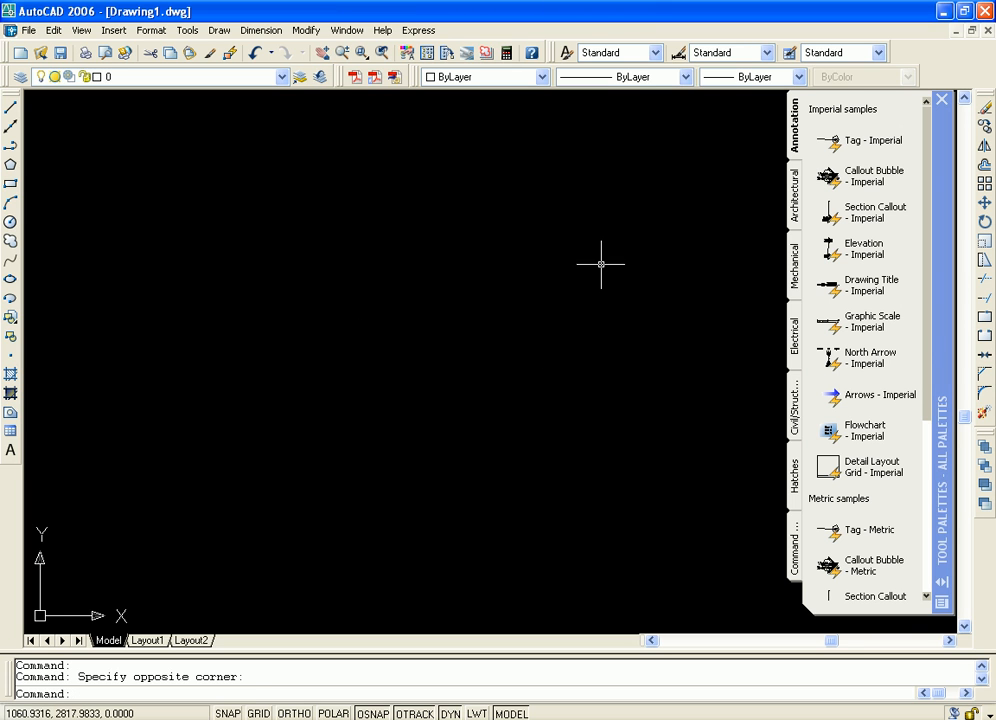
{"action": "middle_click_drag", "start_coordinate": [601, 264], "coordinate": [300, 340]}
{"action": "scroll", "coordinate": [457, 331], "scroll_direction": "down", "scroll_amount": 5}
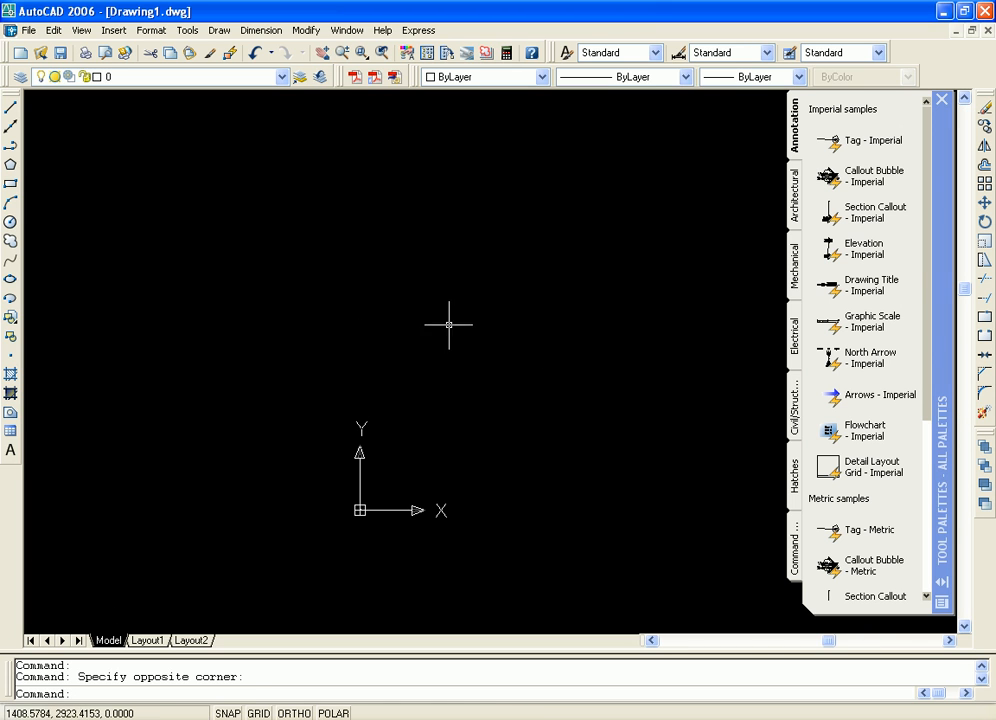
{"action": "scroll", "coordinate": [400, 310], "scroll_direction": "up", "scroll_amount": 4}
{"action": "left_click", "coordinate": [81, 30]}
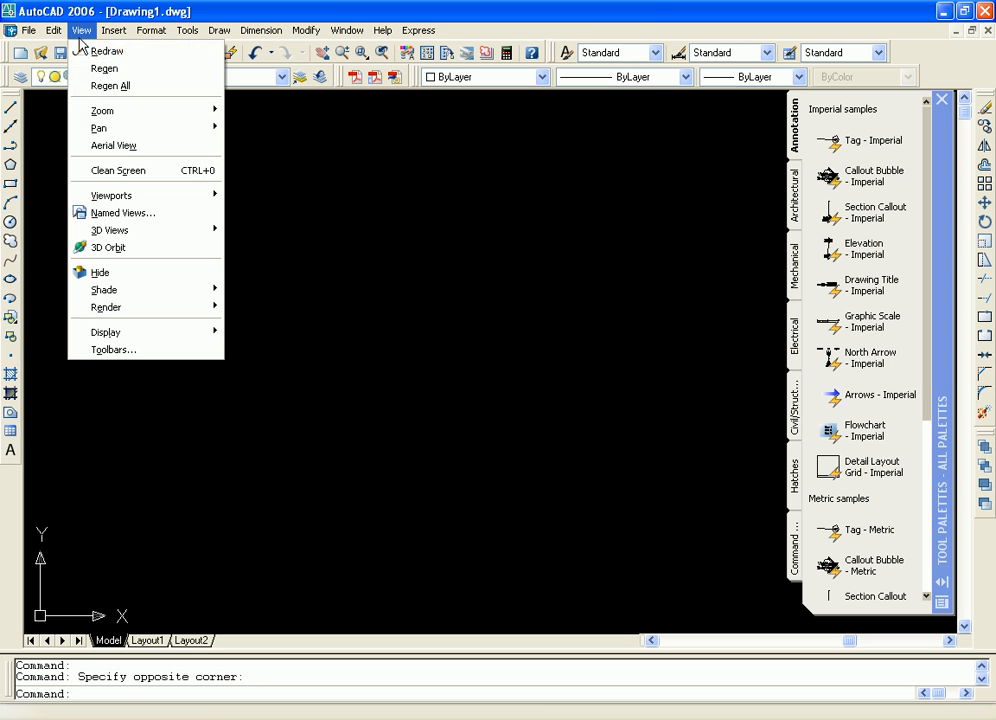
{"action": "mouse_move", "coordinate": [165, 111]}
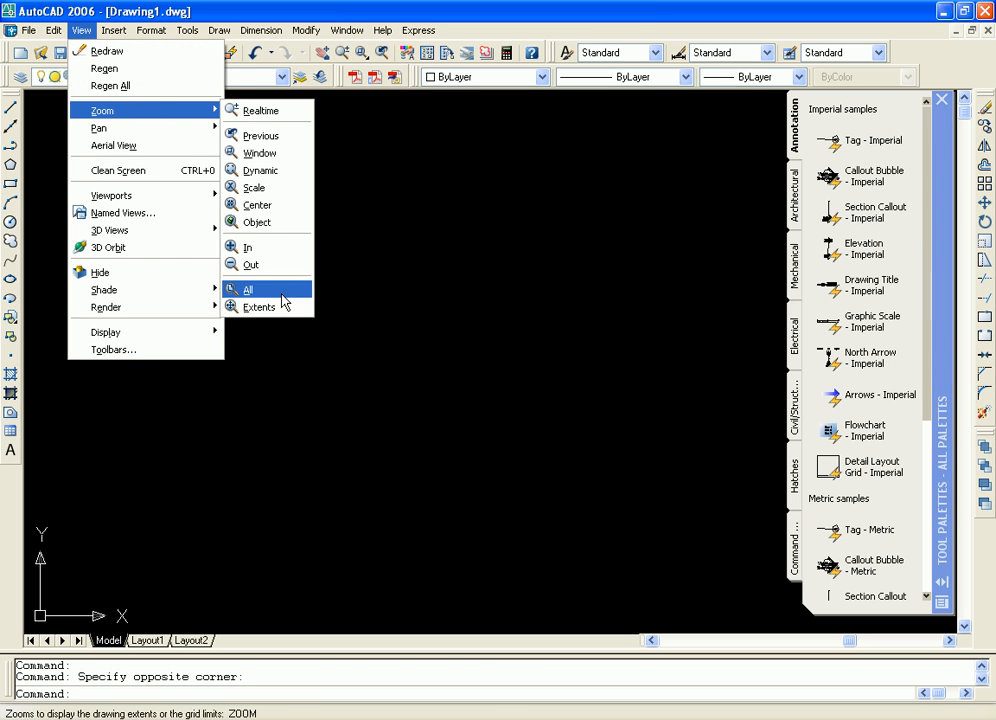
{"action": "left_click", "coordinate": [268, 290]}
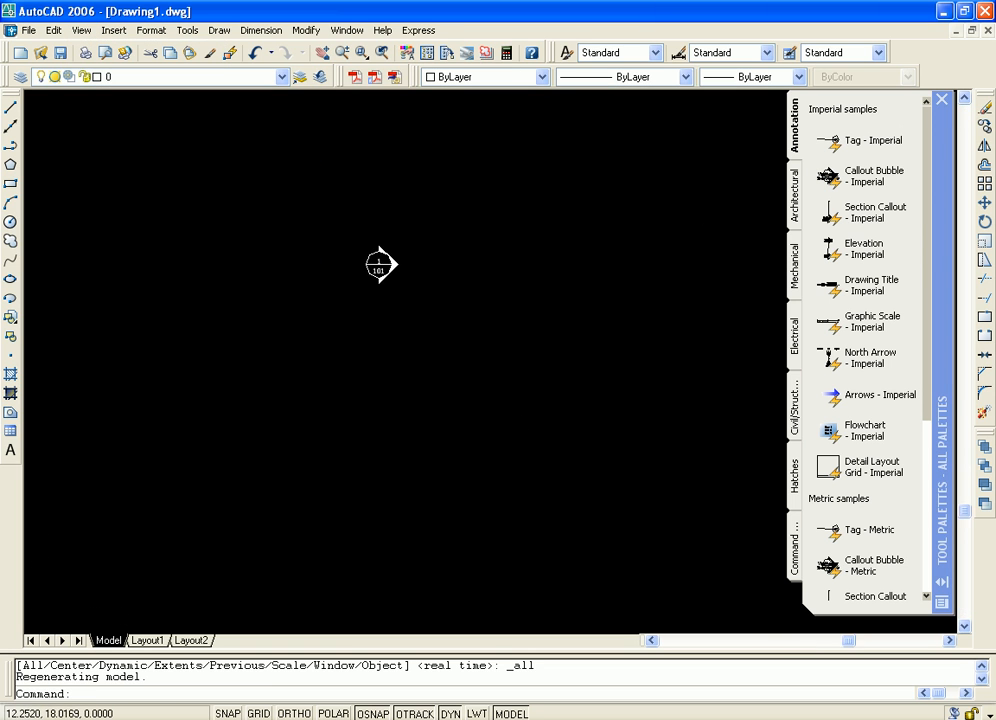
{"action": "scroll", "coordinate": [456, 350], "scroll_direction": "up", "scroll_amount": 3}
{"action": "middle_click_drag", "start_coordinate": [333, 166], "coordinate": [462, 354]}
{"action": "scroll", "coordinate": [462, 354], "scroll_direction": "up", "scroll_amount": 3}
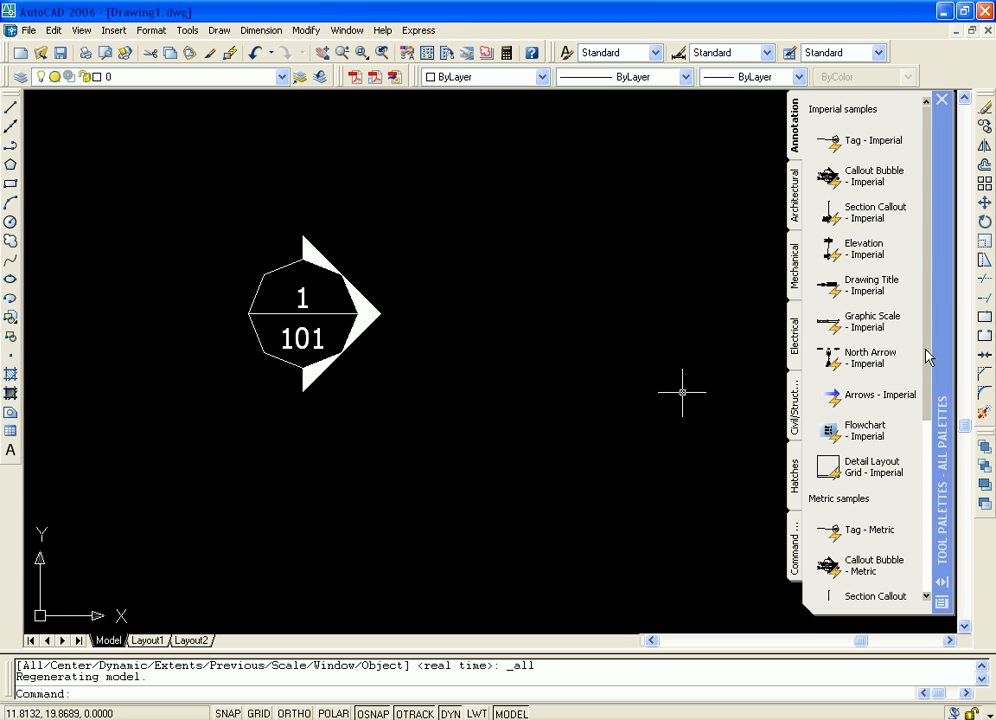
Look through the imperial and metric samples on the Annotation and Architectural tool palettes
{"action": "scroll", "coordinate": [854, 427], "scroll_direction": "down", "scroll_amount": 5}
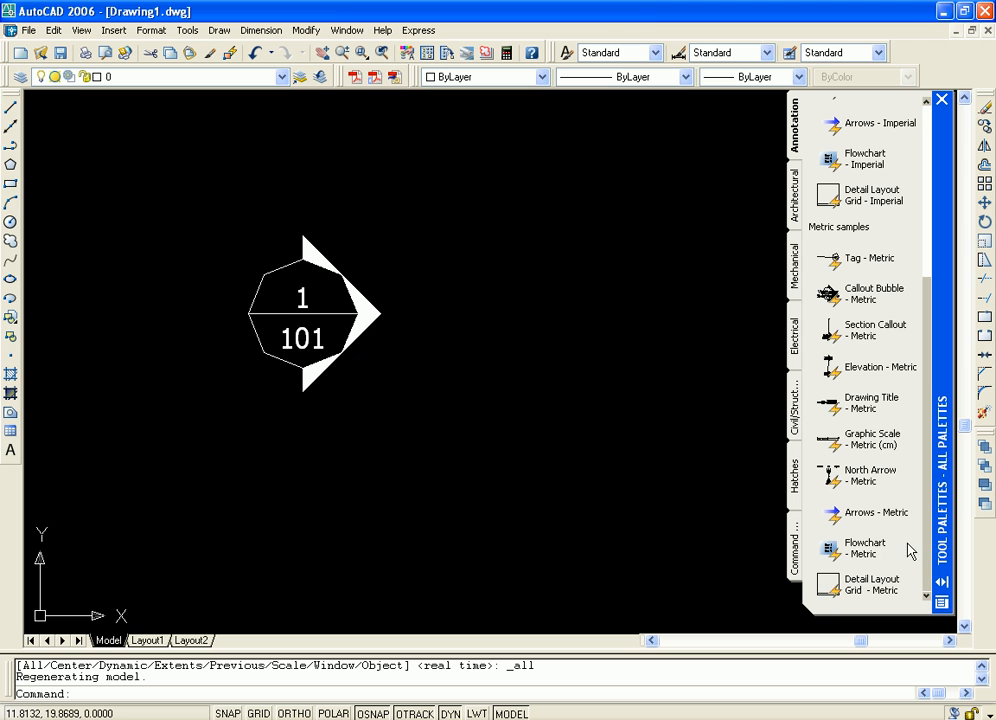
{"action": "scroll", "coordinate": [911, 530], "scroll_direction": "up", "scroll_amount": 5}
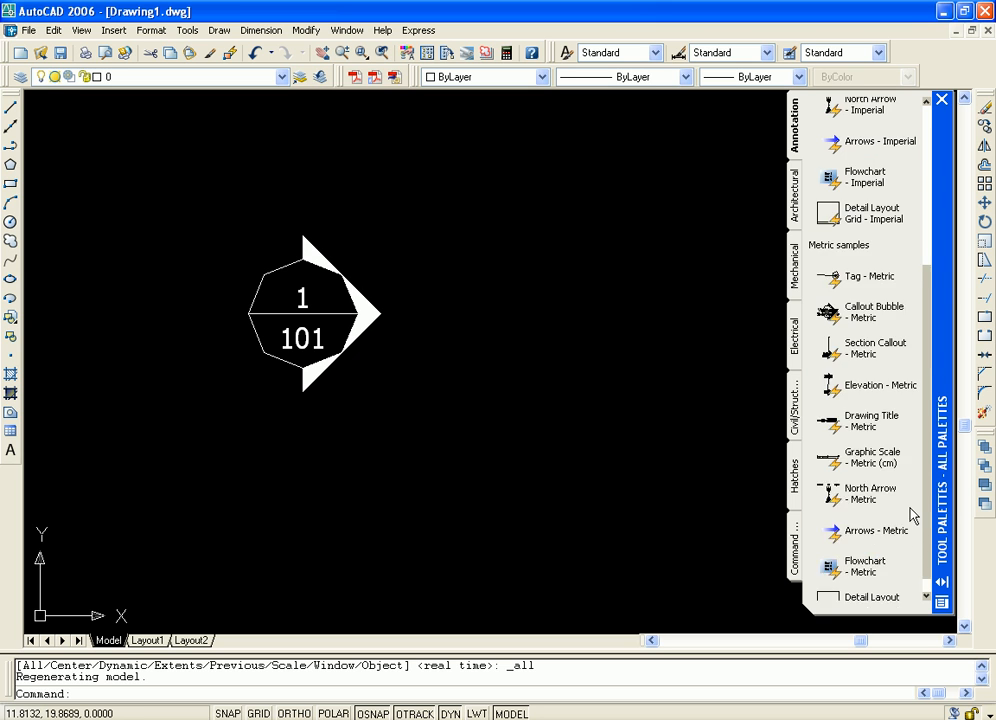
{"action": "left_click", "coordinate": [796, 200]}
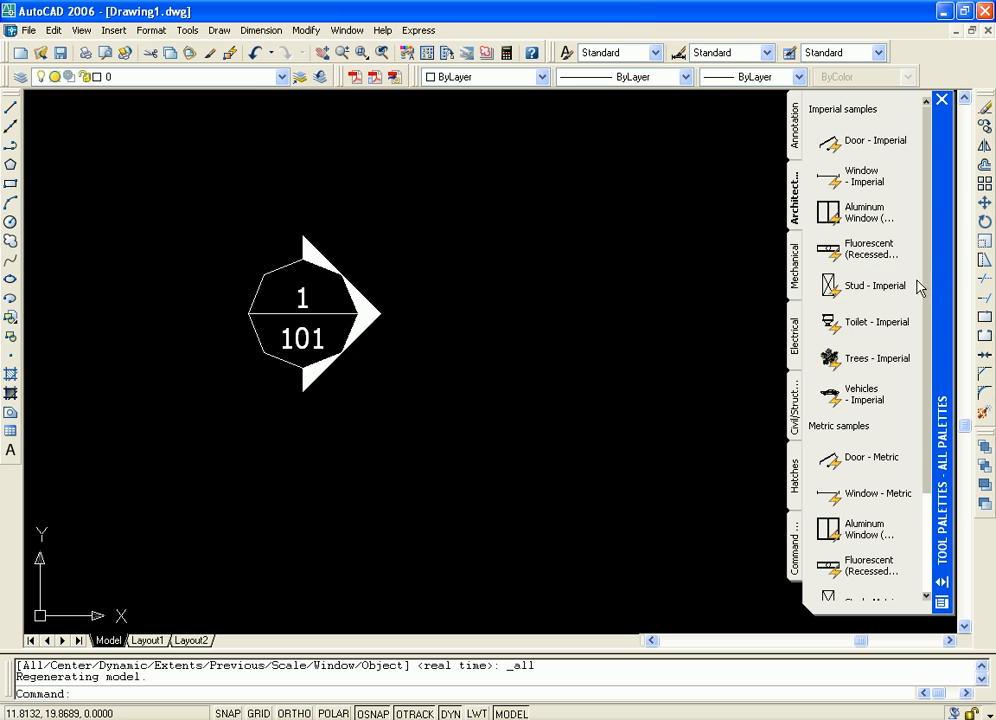
{"action": "scroll", "coordinate": [856, 322], "scroll_direction": "down", "scroll_amount": 3}
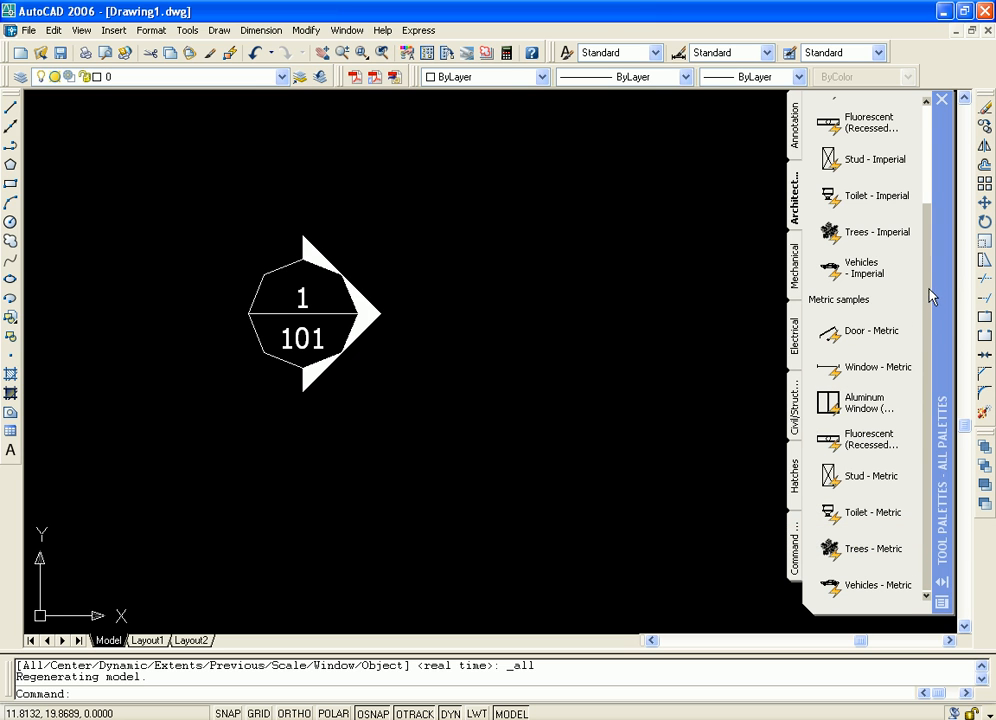
{"action": "left_click_drag", "start_coordinate": [927, 296], "coordinate": [937, 196]}
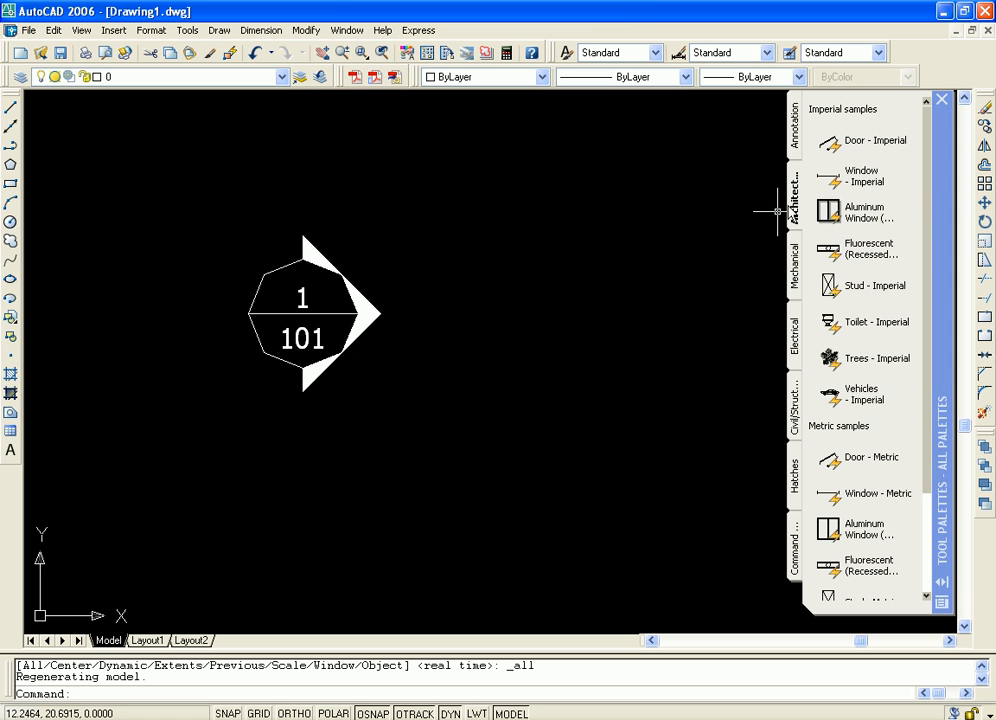
Place the Anchor Rod - Imperial sample from the Mechanical palette in the drawing and zoom to show all objects
{"action": "left_click", "coordinate": [796, 265]}
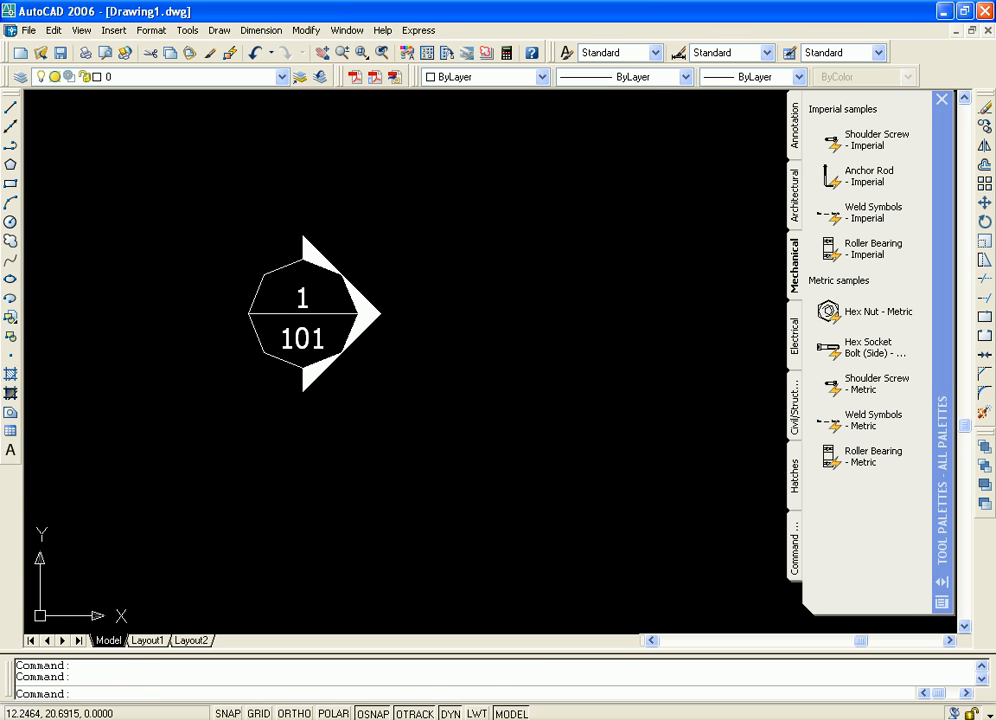
{"action": "left_click", "coordinate": [540, 324]}
{"action": "left_click", "coordinate": [604, 404]}
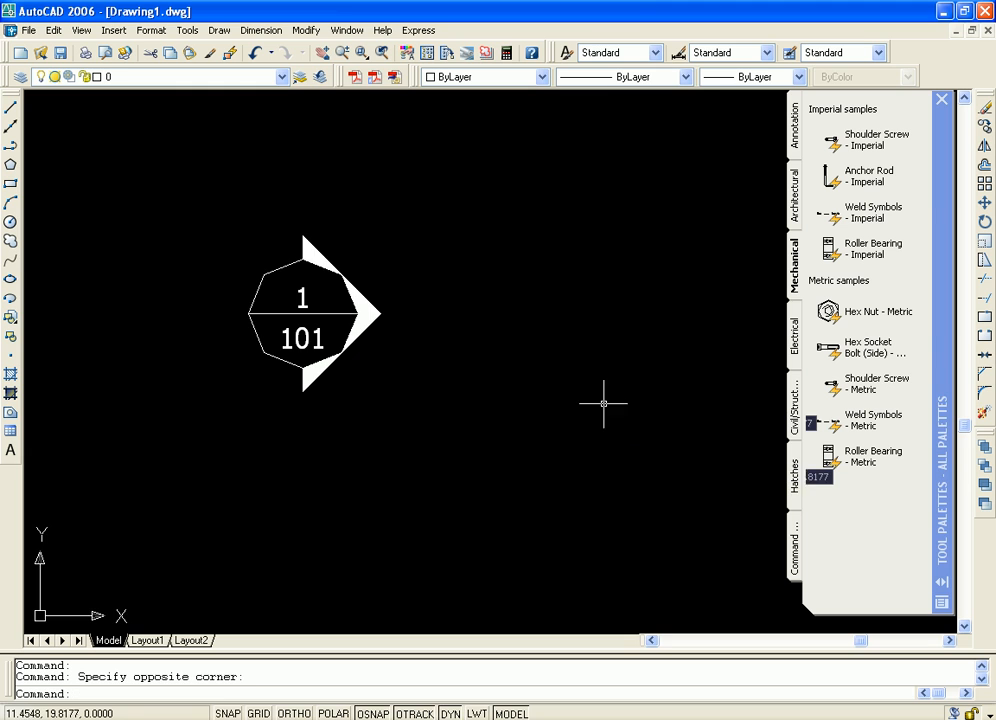
{"action": "mouse_move", "coordinate": [605, 402]}
{"action": "middle_mouse_down"}
{"action": "mouse_move", "coordinate": [256, 462]}
{"action": "mouse_move", "coordinate": [130, 410]}
{"action": "middle_mouse_up"}
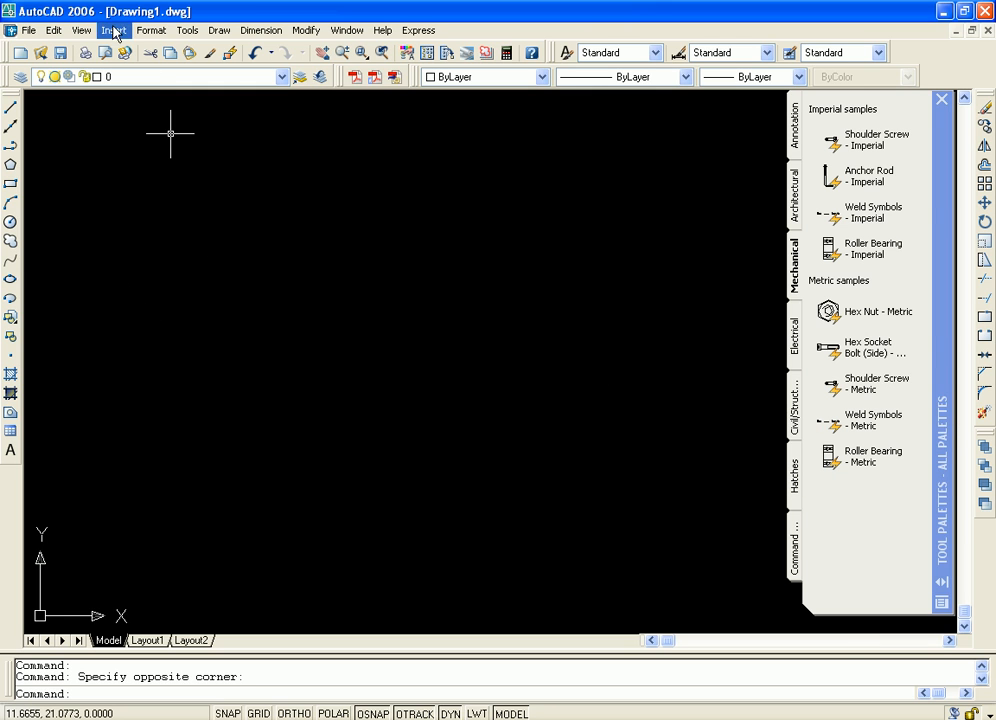
{"action": "left_click", "coordinate": [81, 30]}
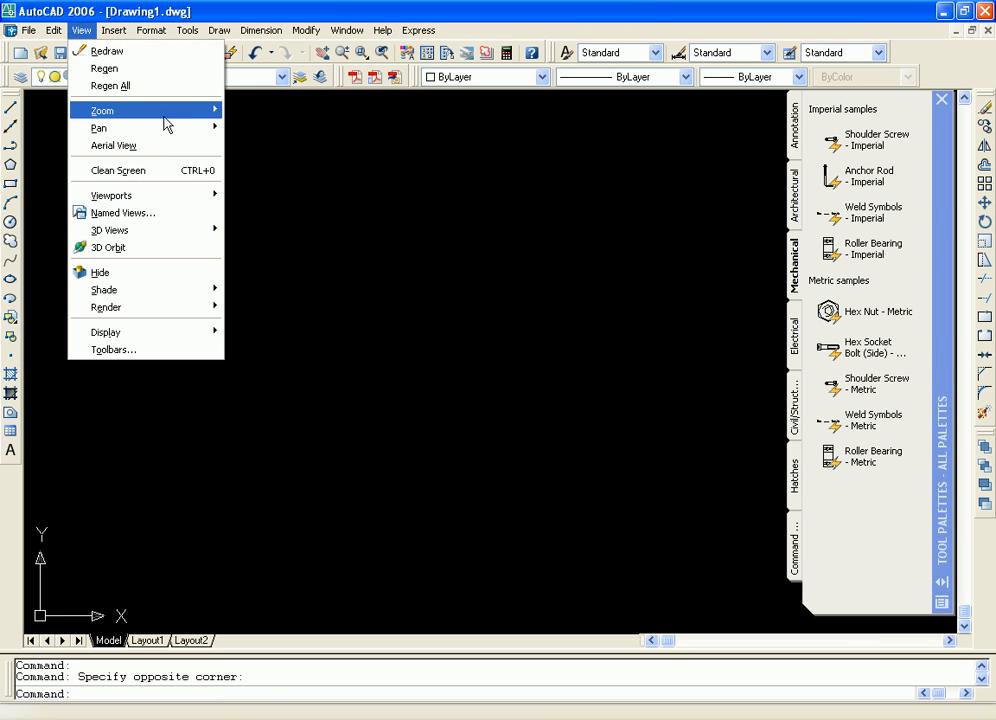
{"action": "mouse_move", "coordinate": [210, 112]}
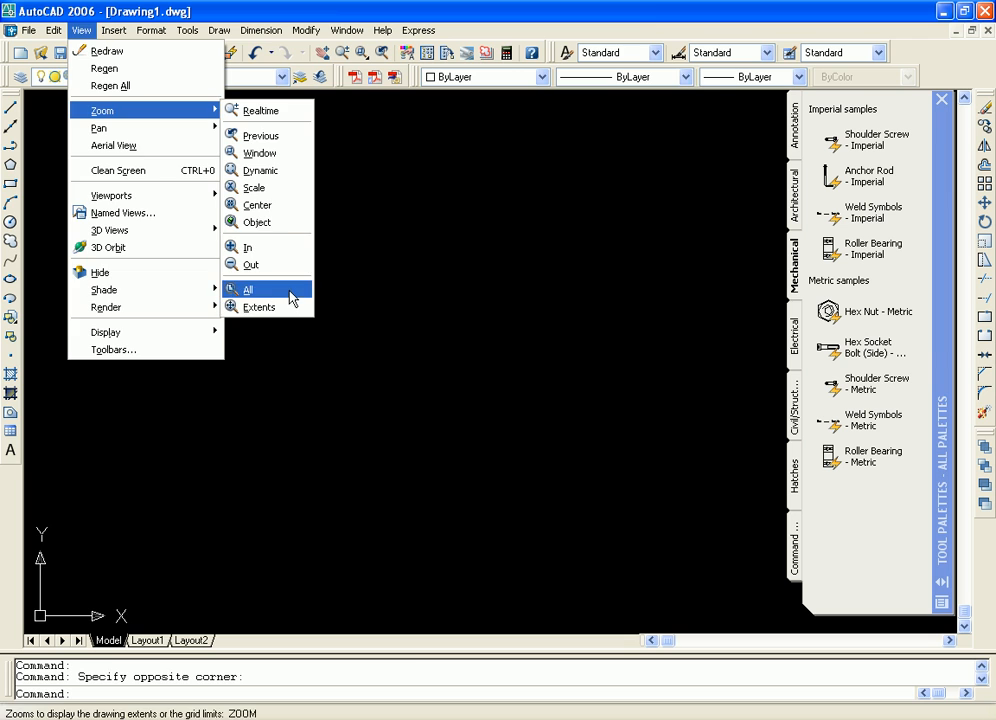
{"action": "left_click", "coordinate": [292, 297]}
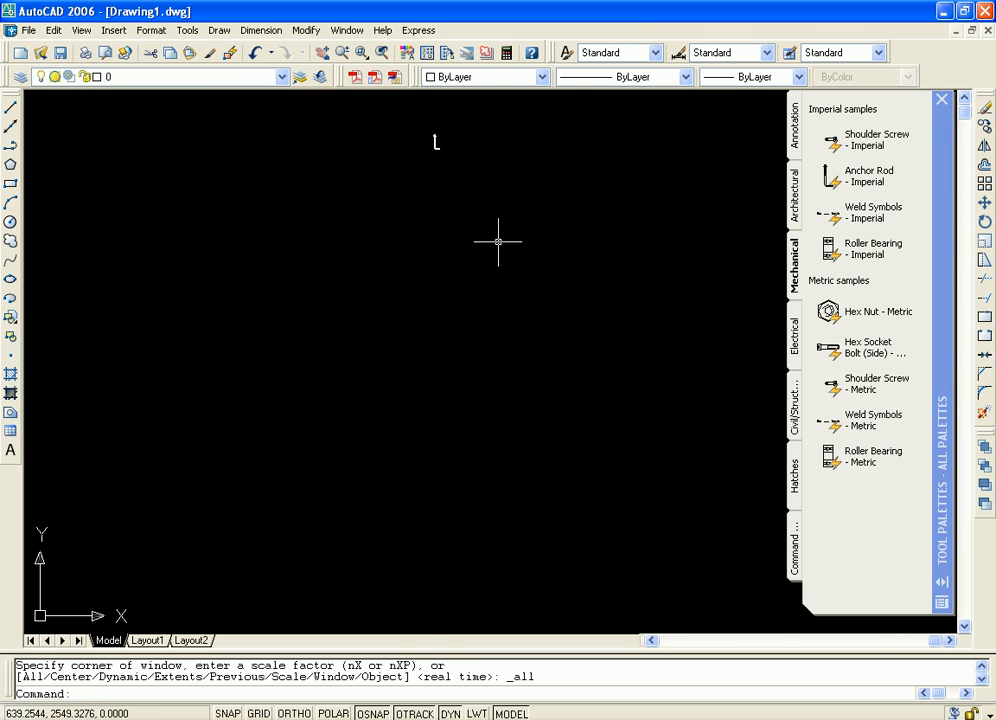
Examine the anchor rod as a whole and its nut, washer and threaded end up close
{"action": "middle_click_drag", "start_coordinate": [498, 242], "coordinate": [459, 405]}
{"action": "scroll", "coordinate": [423, 326], "scroll_direction": "up", "scroll_amount": 8}
{"action": "mouse_move", "coordinate": [336, 278]}
{"action": "middle_mouse_down"}
{"action": "mouse_move", "coordinate": [392, 336]}
{"action": "mouse_move", "coordinate": [478, 394]}
{"action": "mouse_move", "coordinate": [507, 329]}
{"action": "mouse_move", "coordinate": [562, 371]}
{"action": "mouse_move", "coordinate": [553, 391]}
{"action": "mouse_move", "coordinate": [579, 427]}
{"action": "middle_mouse_up"}
{"action": "scroll", "coordinate": [478, 395], "scroll_direction": "up", "scroll_amount": 2}
{"action": "scroll", "coordinate": [478, 350], "scroll_direction": "up", "scroll_amount": 4}
{"action": "scroll", "coordinate": [494, 345], "scroll_direction": "up", "scroll_amount": 2}
{"action": "scroll", "coordinate": [523, 389], "scroll_direction": "up", "scroll_amount": 3}
{"action": "scroll", "coordinate": [521, 387], "scroll_direction": "down", "scroll_amount": 4}
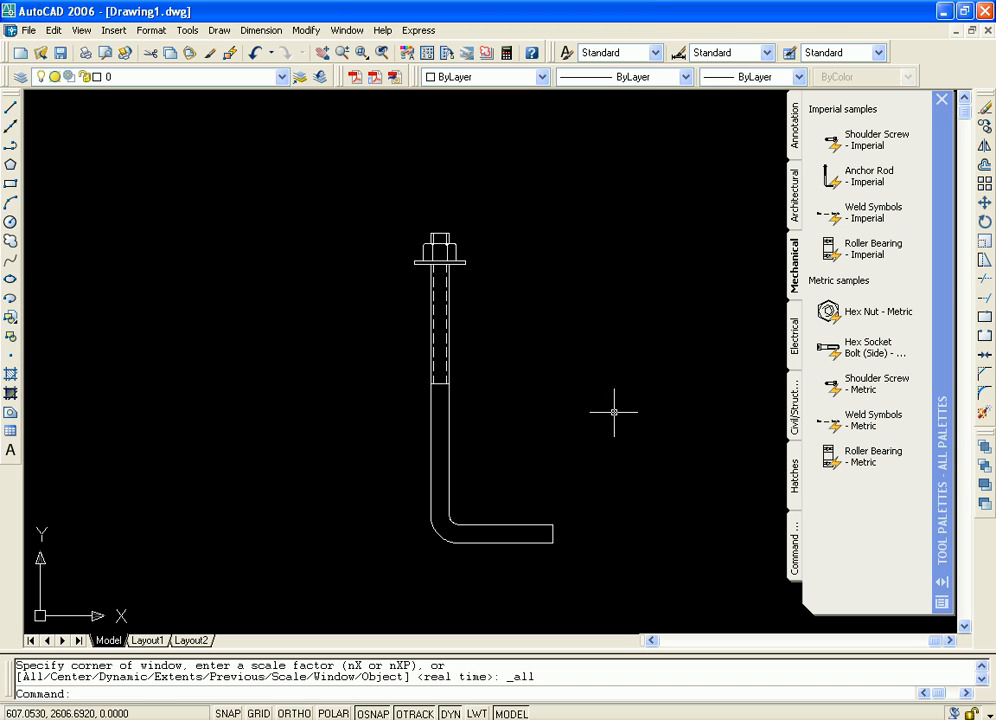
{"action": "middle_click_drag", "start_coordinate": [569, 400], "coordinate": [551, 416]}
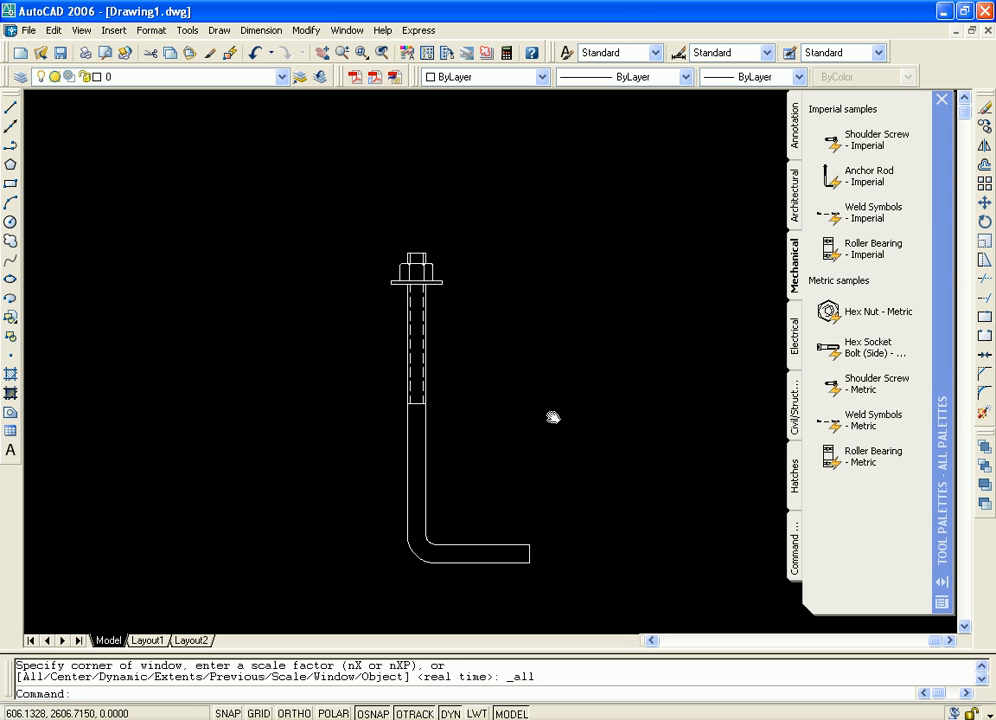
{"action": "scroll", "coordinate": [452, 272], "scroll_direction": "up", "scroll_amount": 4}
{"action": "scroll", "coordinate": [362, 289], "scroll_direction": "up", "scroll_amount": 5}
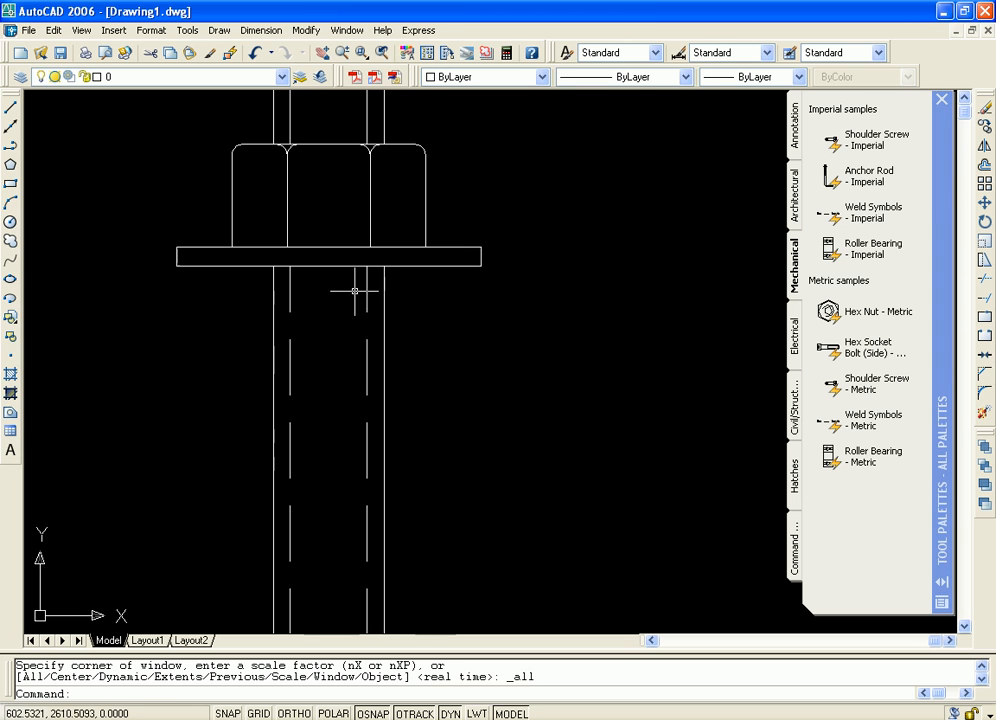
Erase all objects from the drawing
{"action": "scroll", "coordinate": [485, 282], "scroll_direction": "down", "scroll_amount": 10}
{"action": "mouse_move", "coordinate": [494, 352]}
{"action": "middle_mouse_down"}
{"action": "mouse_move", "coordinate": [422, 327]}
{"action": "mouse_move", "coordinate": [413, 229]}
{"action": "mouse_move", "coordinate": [478, 343]}
{"action": "middle_mouse_up"}
{"action": "scroll", "coordinate": [411, 340], "scroll_direction": "up", "scroll_amount": 3}
{"action": "scroll", "coordinate": [559, 330], "scroll_direction": "down", "scroll_amount": 4}
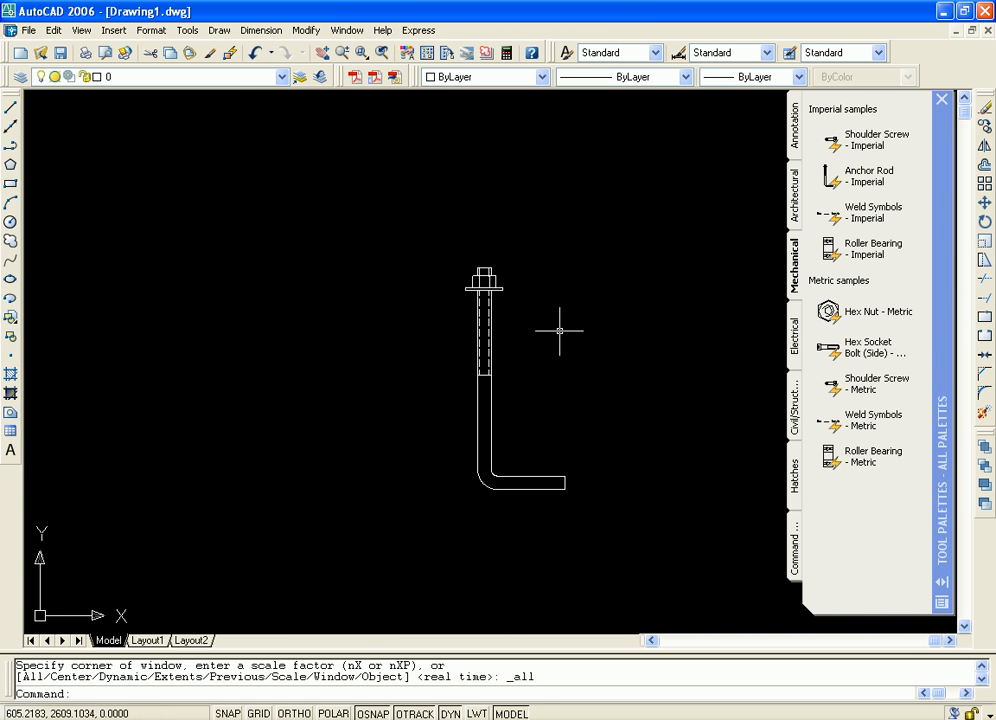
{"action": "key", "text": "ctrl+a"}
{"action": "key", "text": "Delete"}
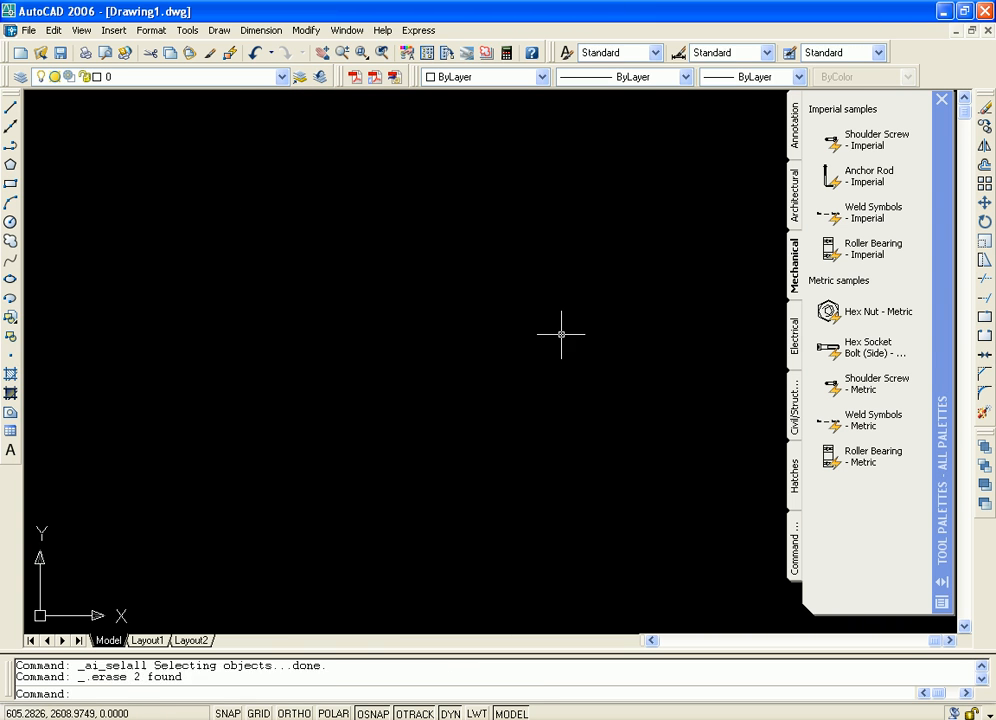
Insert the Hex Socket Bolt (Side) - Metric sample in the drawing, and erase it after examining its shape
{"action": "left_click", "coordinate": [828, 345]}
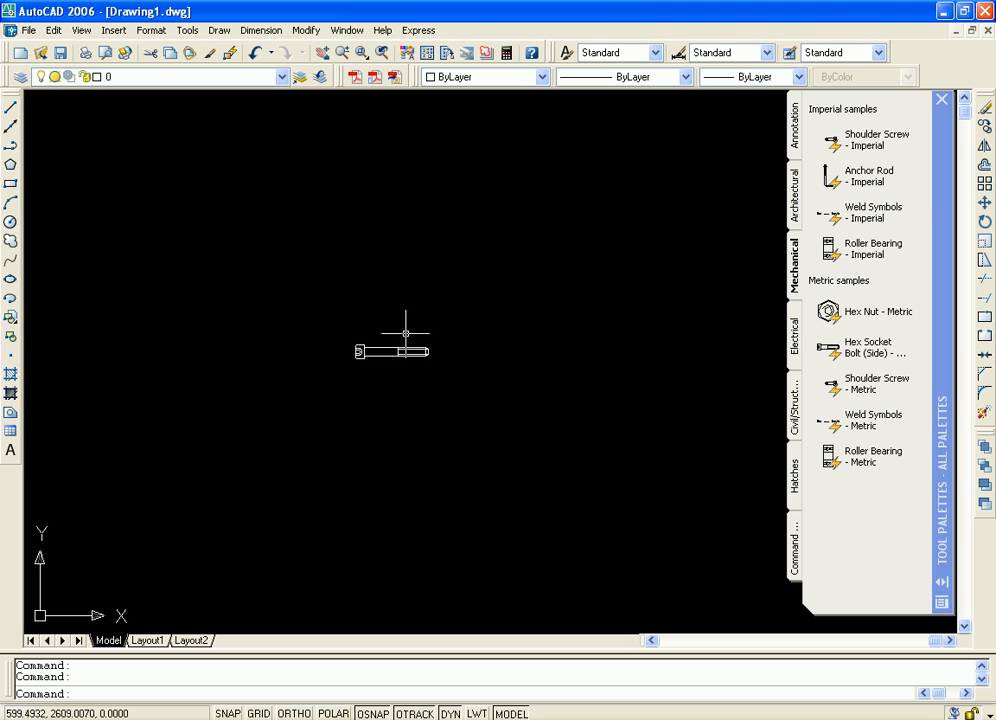
{"action": "left_click", "coordinate": [387, 368]}
{"action": "scroll", "coordinate": [390, 350], "scroll_direction": "up", "scroll_amount": 8}
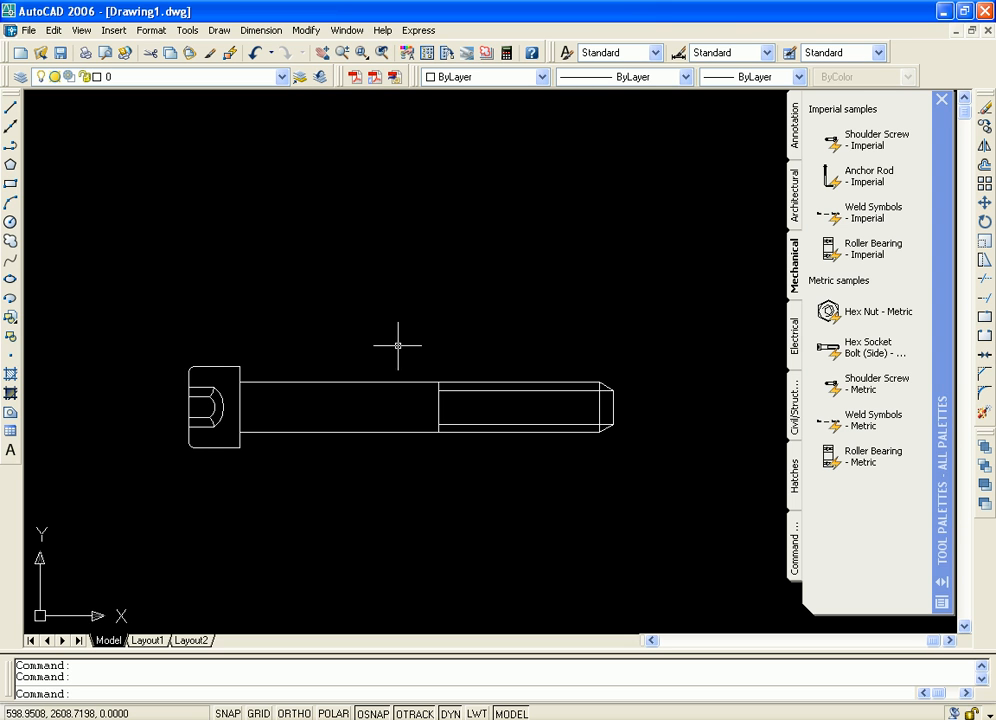
{"action": "middle_click_drag", "start_coordinate": [456, 263], "coordinate": [422, 284]}
{"action": "scroll", "coordinate": [455, 271], "scroll_direction": "up", "scroll_amount": 3}
{"action": "scroll", "coordinate": [453, 287], "scroll_direction": "down", "scroll_amount": 4}
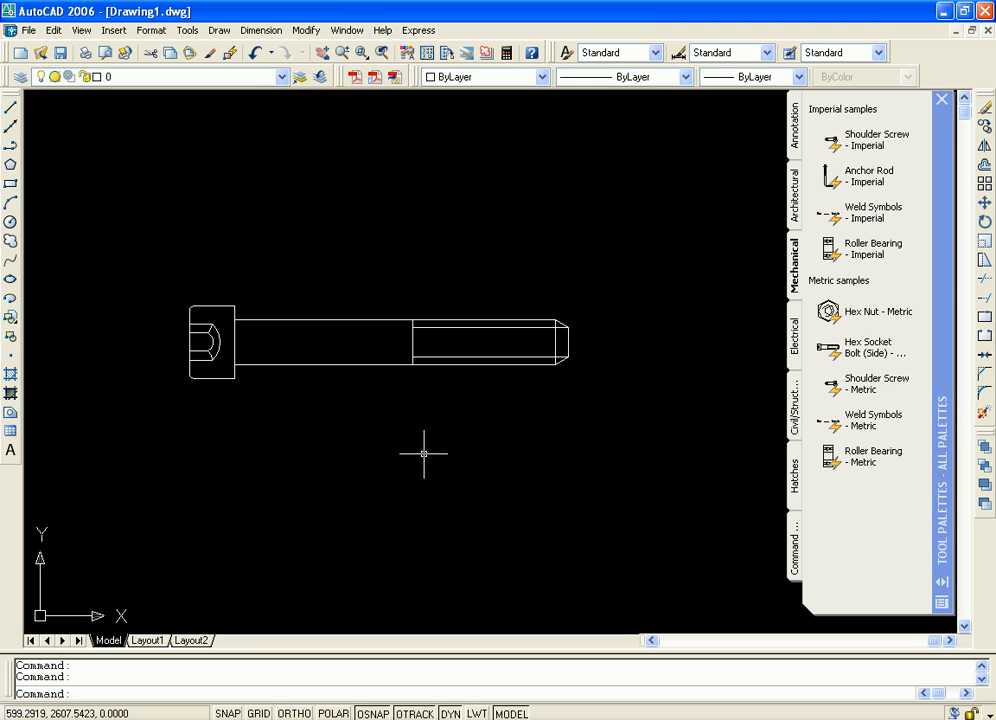
{"action": "key", "text": "ctrl+a"}
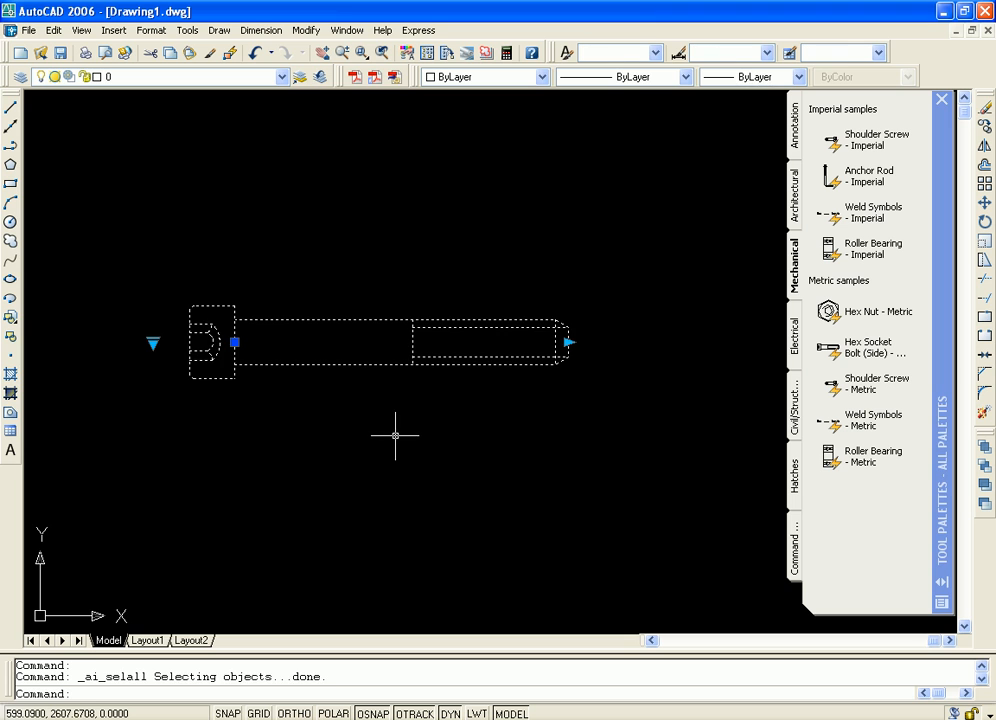
{"action": "key", "text": "Delete"}
Insert the Limit Switch - Metric sample from the Electrical palette, accepting the default attributes for its two terminals
{"action": "left_click", "coordinate": [795, 340]}
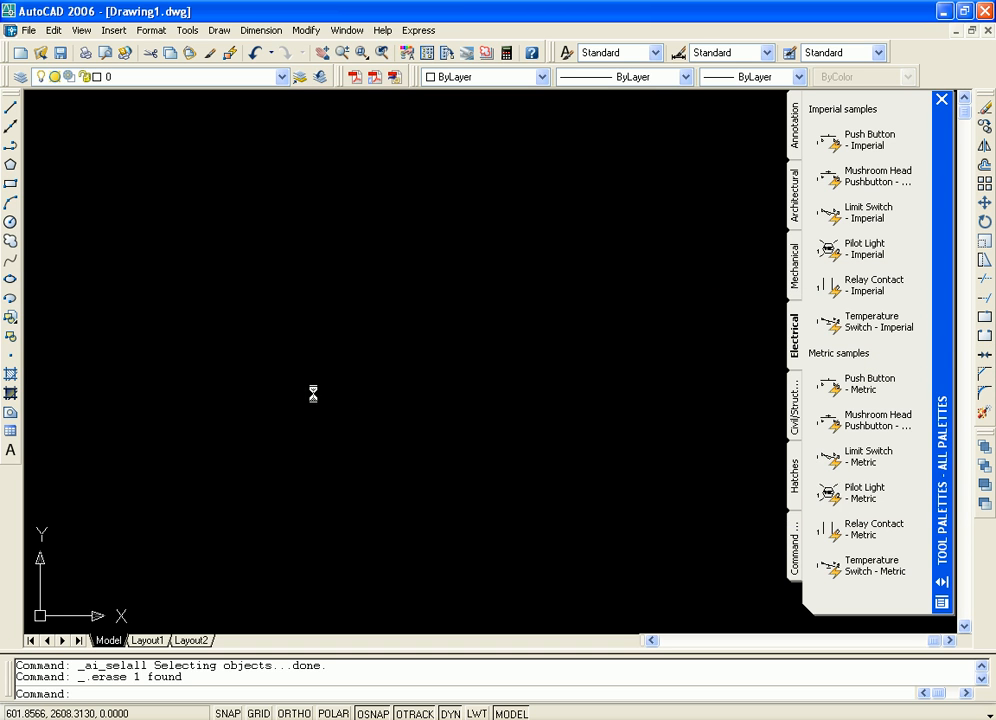
{"action": "left_click_drag", "start_coordinate": [321, 386], "coordinate": [324, 386]}
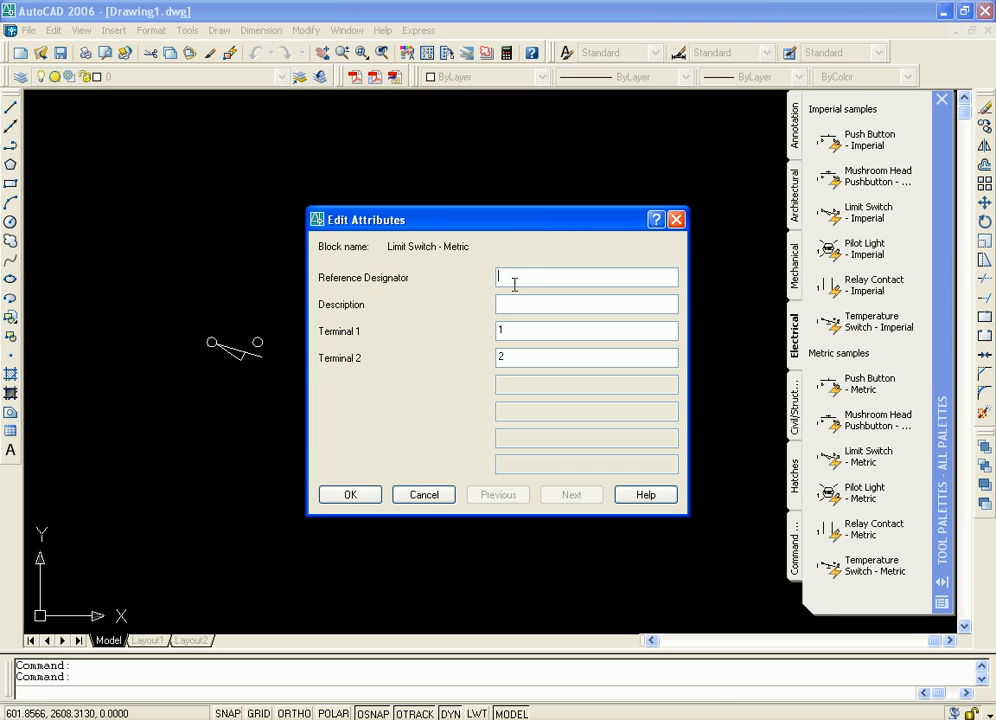
{"action": "left_click_drag", "start_coordinate": [537, 220], "coordinate": [566, 208]}
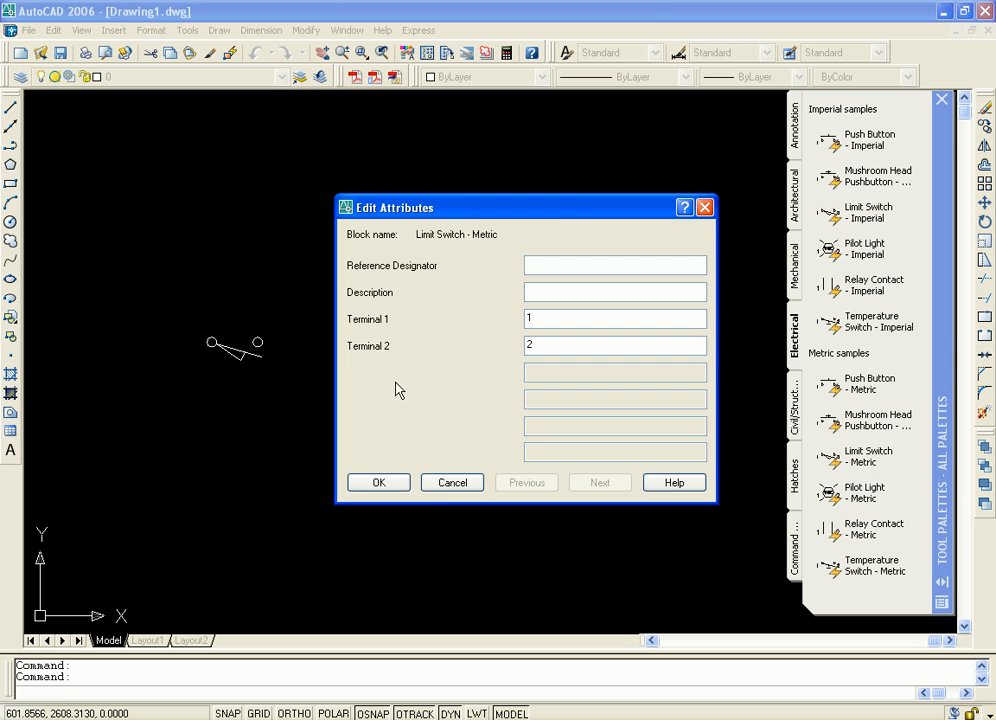
{"action": "left_click", "coordinate": [380, 482]}
Examine the limit switch symbol's two circles and angled contact up close
{"action": "middle_click_drag", "start_coordinate": [266, 344], "coordinate": [451, 386]}
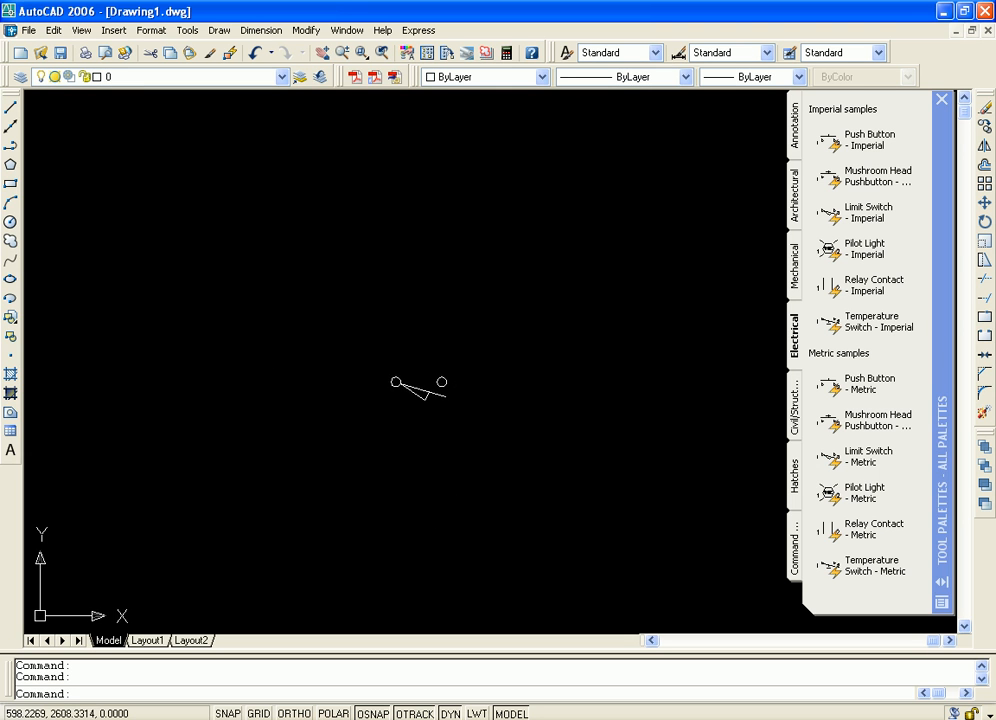
{"action": "scroll", "coordinate": [396, 384], "scroll_direction": "up", "scroll_amount": 3}
{"action": "scroll", "coordinate": [420, 380], "scroll_direction": "up", "scroll_amount": 2}
{"action": "middle_click_drag", "start_coordinate": [509, 371], "coordinate": [325, 302]}
{"action": "scroll", "coordinate": [349, 296], "scroll_direction": "up", "scroll_amount": 2}
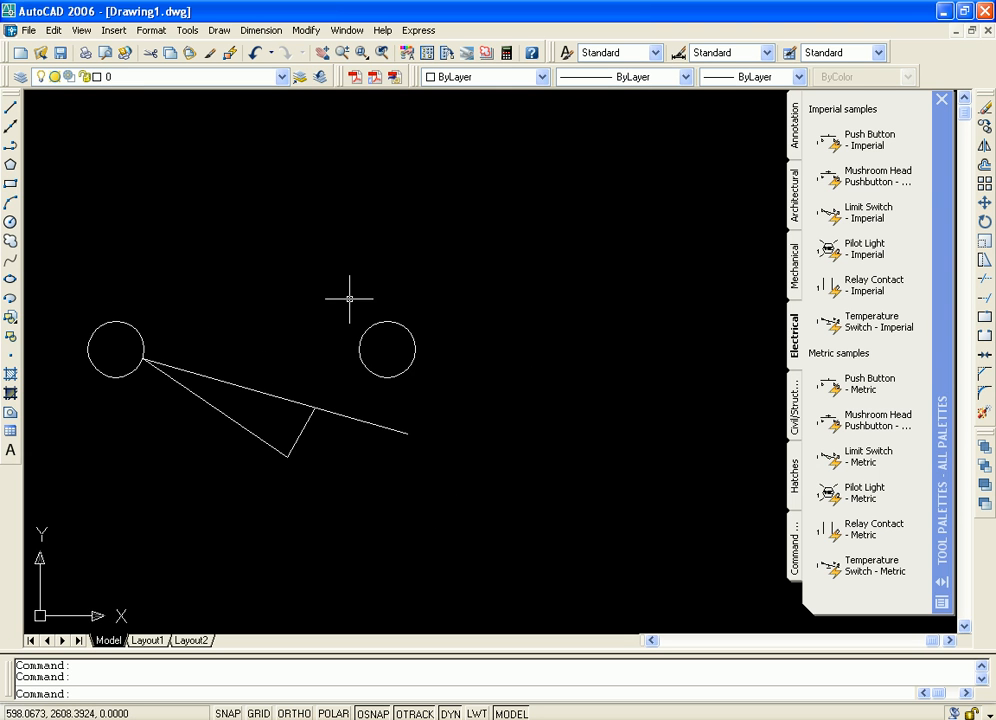
{"action": "scroll", "coordinate": [484, 307], "scroll_direction": "down", "scroll_amount": 2}
{"action": "middle_click_drag", "start_coordinate": [511, 322], "coordinate": [440, 346]}
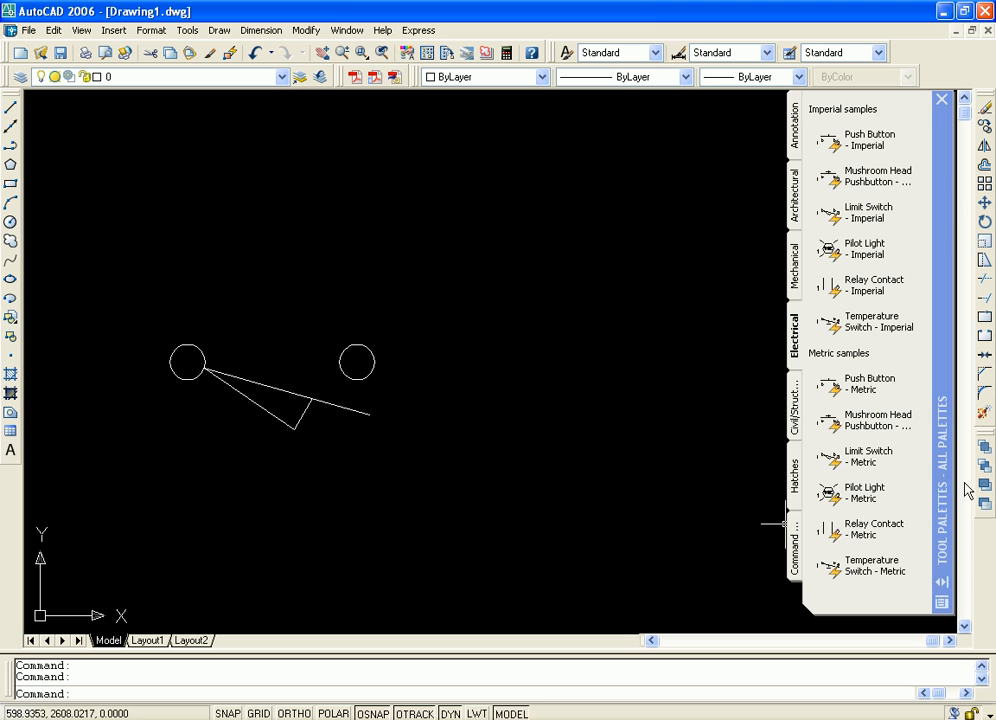
Insert the Pilot Light - Metric sample over the limit switch, cancelling the editing of its attributes
{"action": "left_click", "coordinate": [830, 491]}
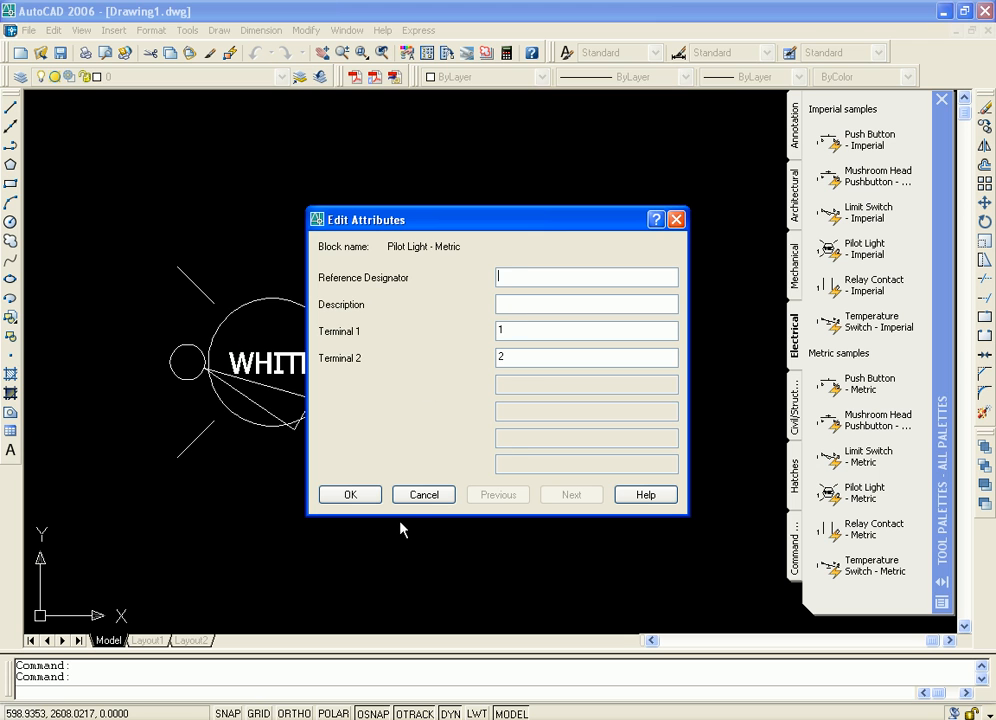
{"action": "left_click", "coordinate": [420, 495]}
{"action": "middle_click_drag", "start_coordinate": [479, 331], "coordinate": [629, 396]}
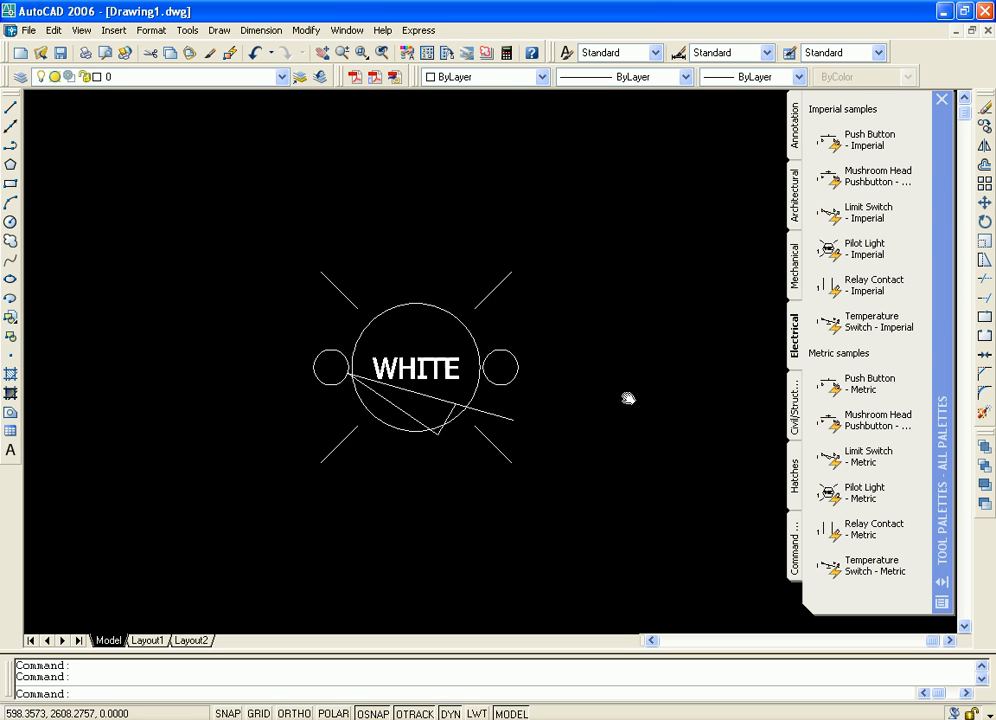
{"action": "scroll", "coordinate": [583, 510], "scroll_direction": "up", "scroll_amount": 3}
{"action": "scroll", "coordinate": [580, 394], "scroll_direction": "down", "scroll_amount": 6}
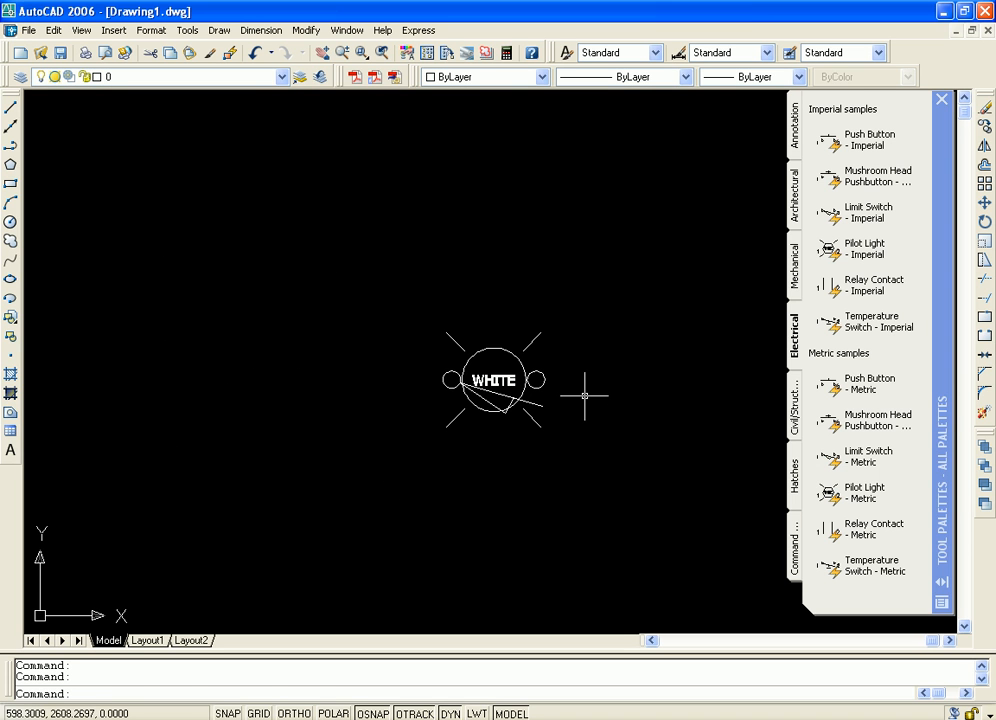
Erase all the electrical symbols from the drawing and display the civil and structural sample palette
{"action": "key", "text": "ctrl+a"}
{"action": "key", "text": "Delete"}
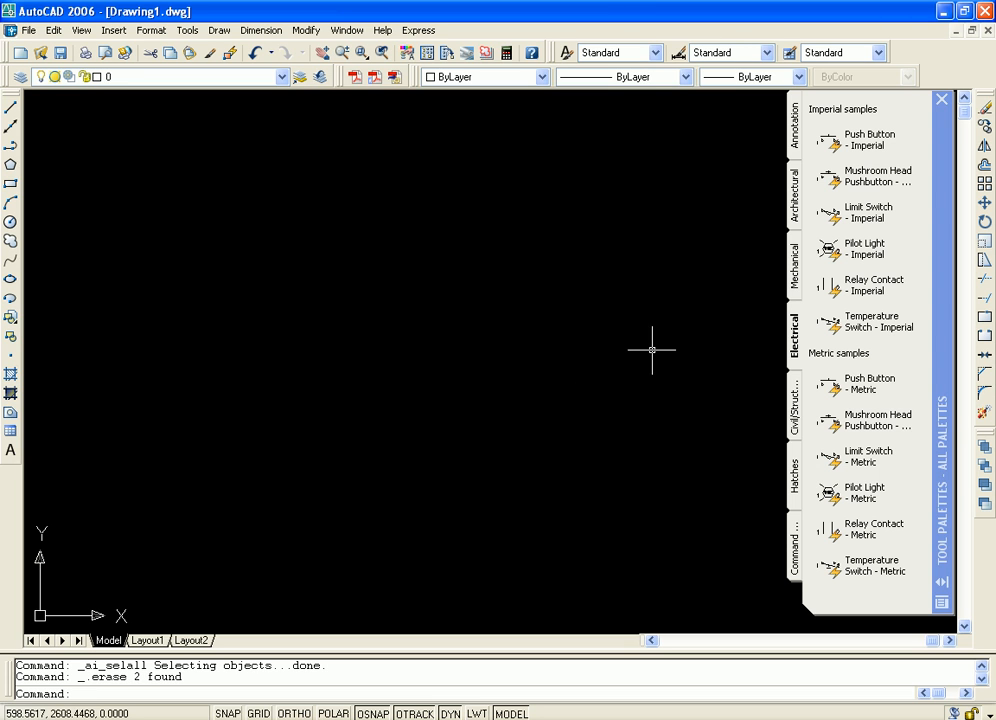
{"action": "left_click", "coordinate": [794, 410]}
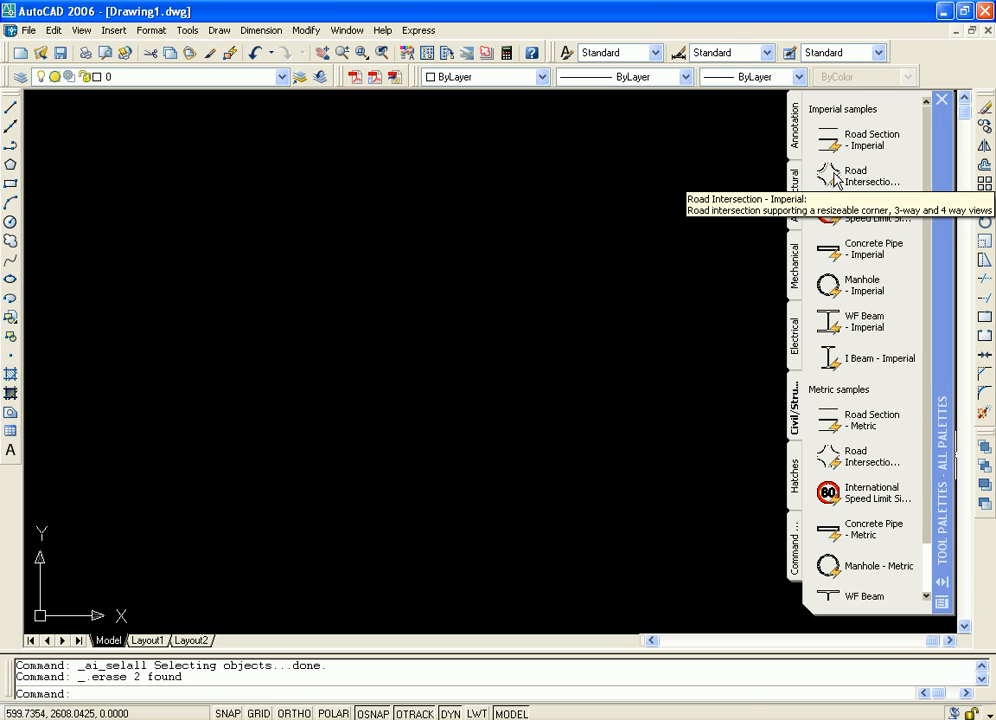
Insert the Road Intersection - Imperial sample and fit the whole intersection in the view
{"action": "left_click_drag", "start_coordinate": [828, 183], "coordinate": [414, 359]}
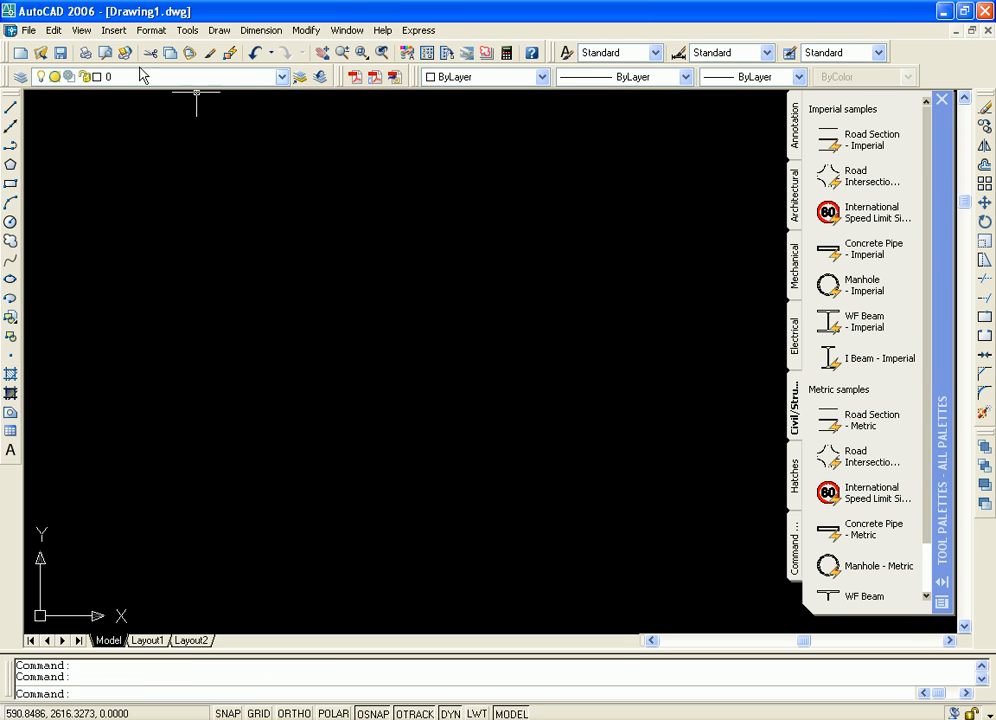
{"action": "left_click", "coordinate": [84, 32]}
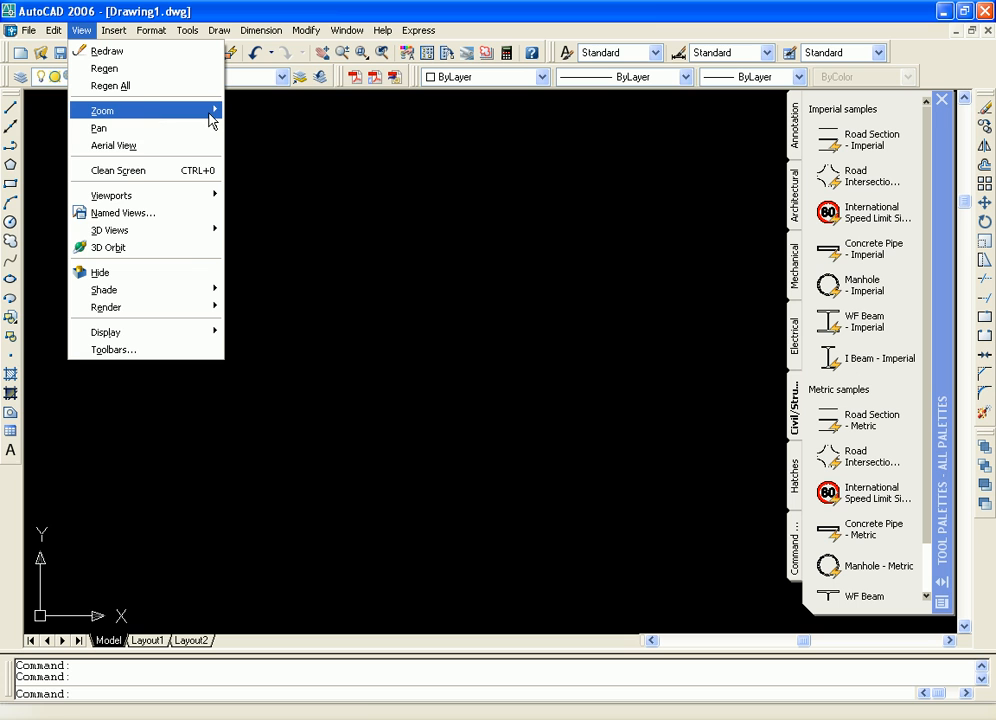
{"action": "mouse_move", "coordinate": [124, 110]}
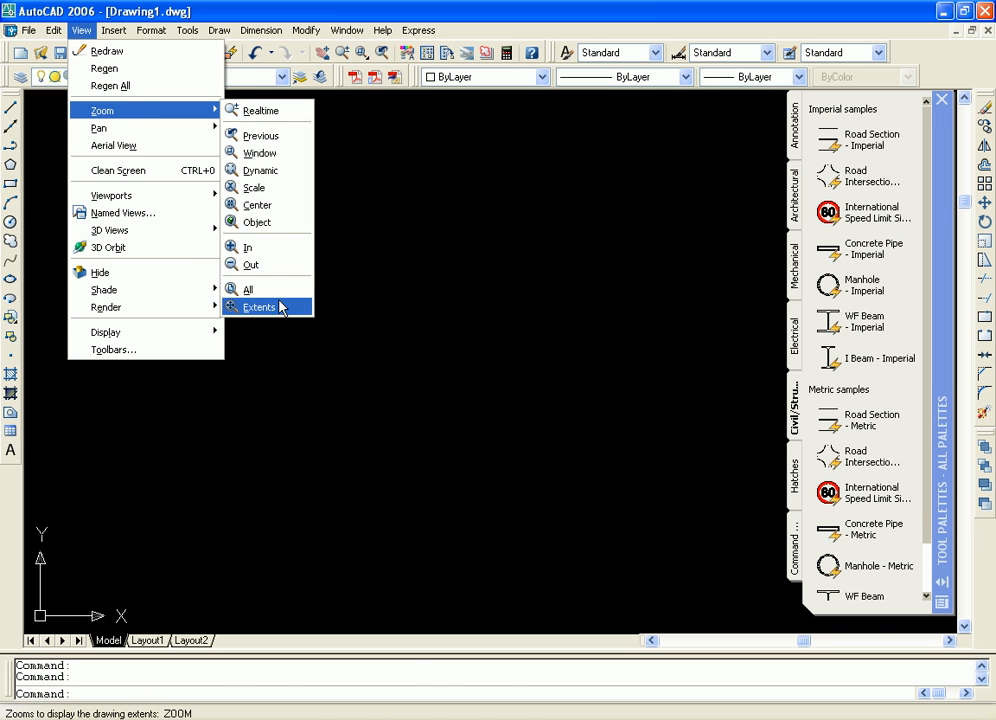
{"action": "left_click", "coordinate": [250, 289]}
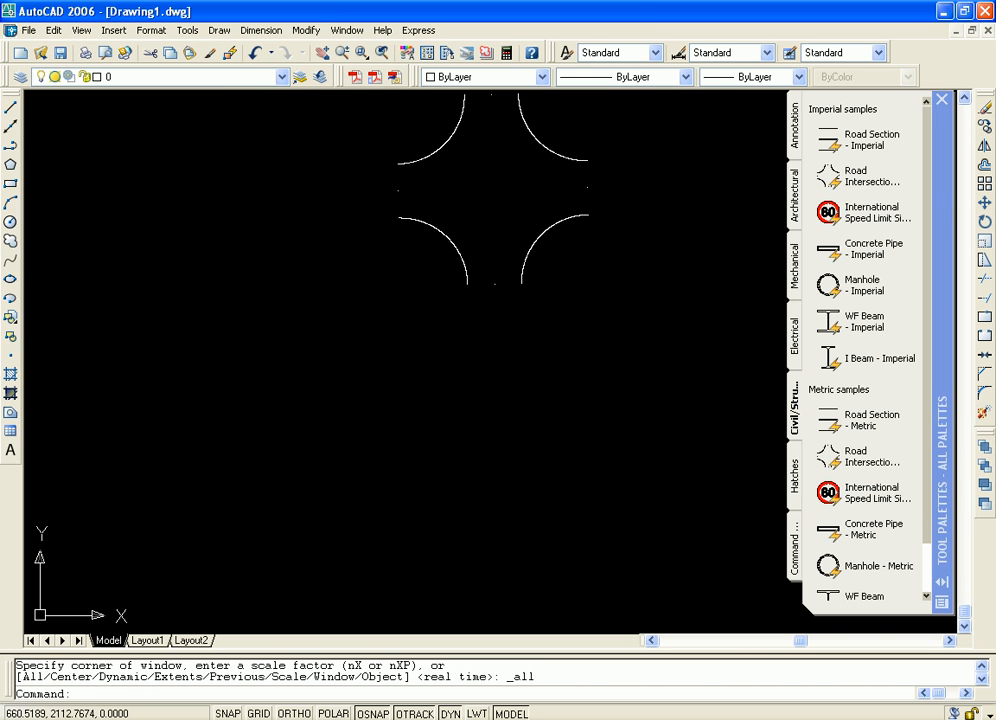
{"action": "scroll", "coordinate": [525, 388], "scroll_direction": "up", "scroll_amount": 4}
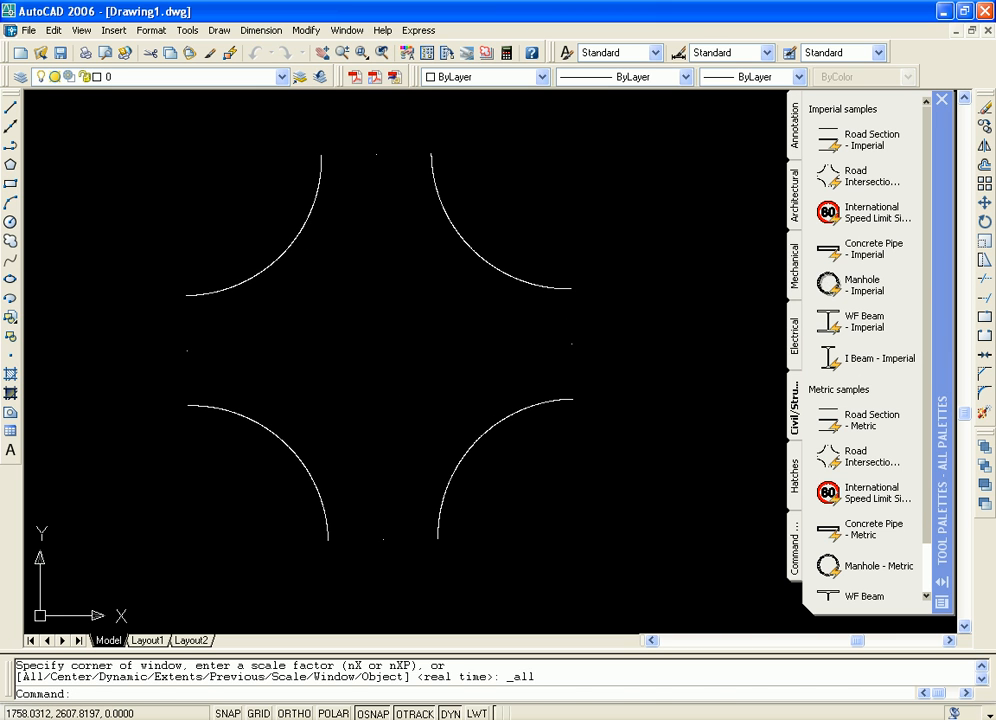
Insert the Manhole - Imperial sample near the centre of the road intersection and inspect its ring of bolts
{"action": "left_click", "coordinate": [840, 285]}
{"action": "left_click", "coordinate": [381, 337]}
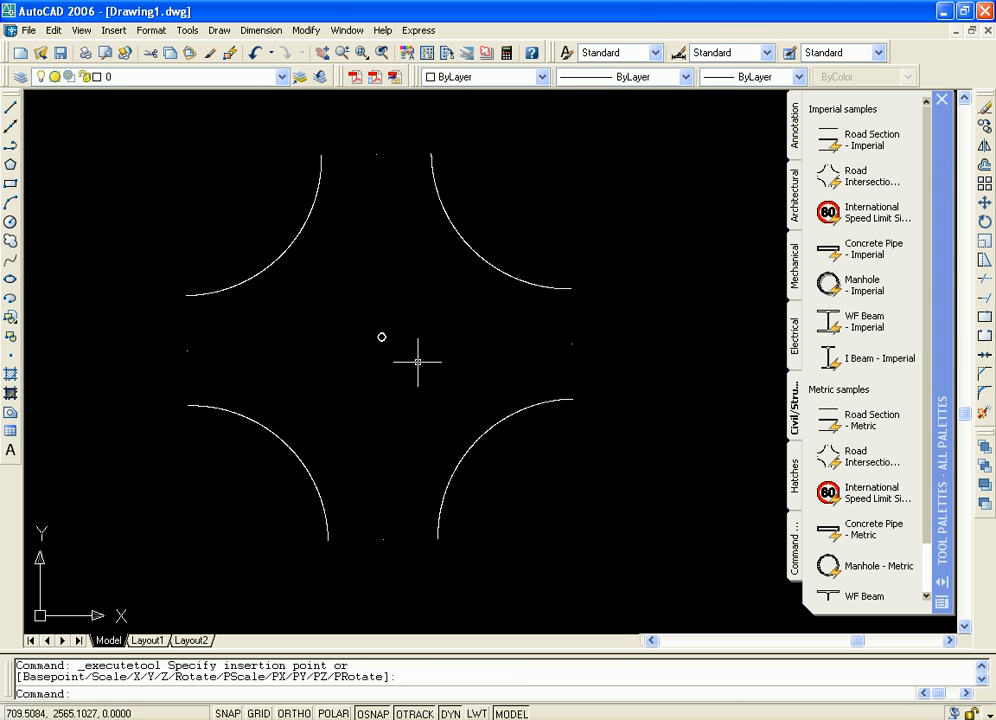
{"action": "scroll", "coordinate": [400, 325], "scroll_direction": "up", "scroll_amount": 10}
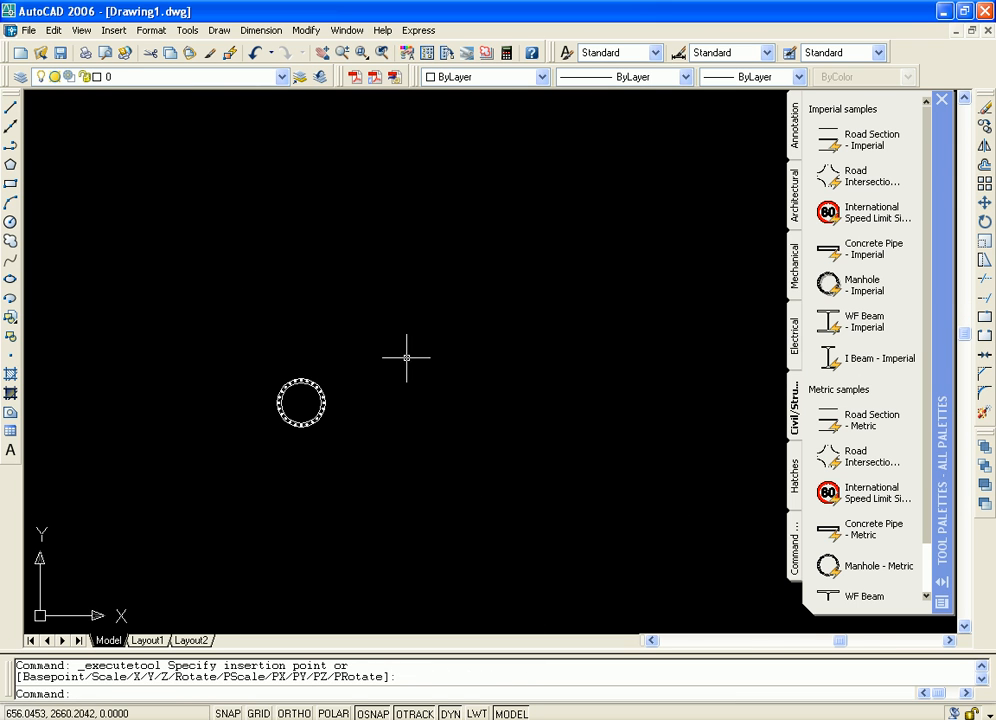
{"action": "middle_click_drag", "start_coordinate": [313, 382], "coordinate": [586, 309]}
{"action": "scroll", "coordinate": [529, 346], "scroll_direction": "up", "scroll_amount": 3}
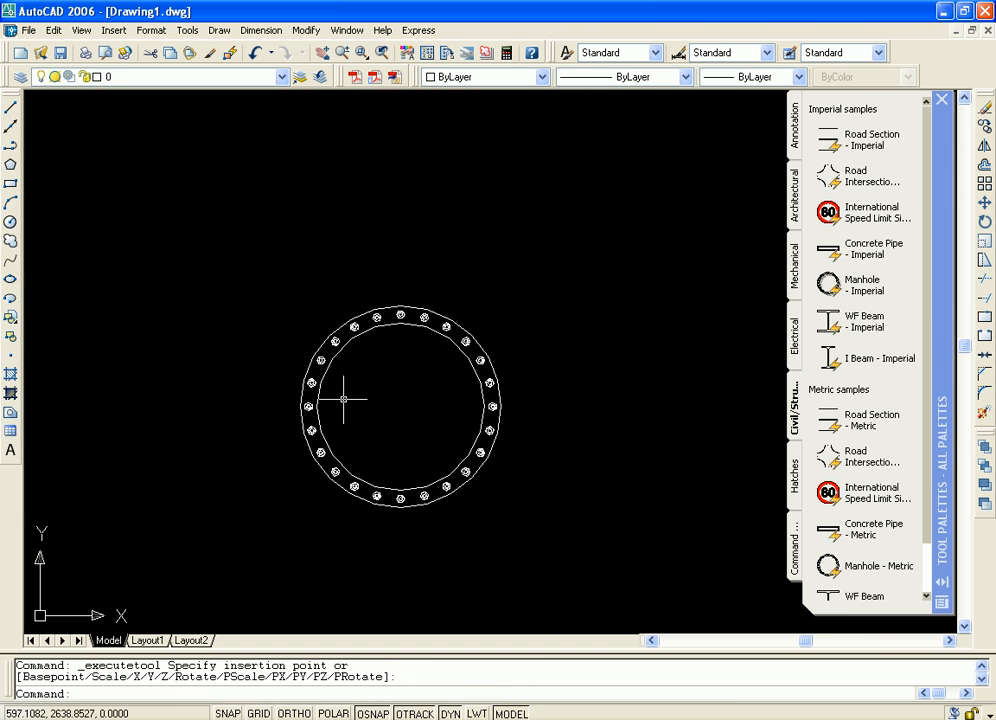
{"action": "middle_click_drag", "start_coordinate": [433, 377], "coordinate": [424, 292]}
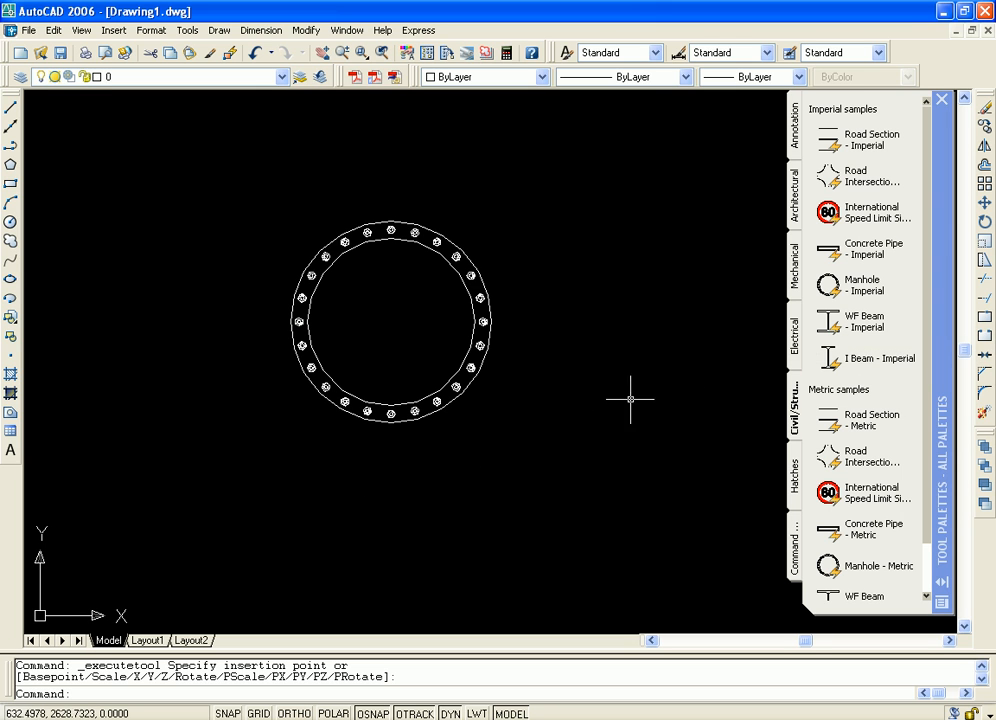
Insert the WF Beam - Imperial sample with its lower-left corner at the manhole's centre
{"action": "mouse_move", "coordinate": [630, 399]}
{"action": "middle_mouse_down"}
{"action": "mouse_move", "coordinate": [629, 382]}
{"action": "mouse_move", "coordinate": [669, 409]}
{"action": "middle_mouse_up"}
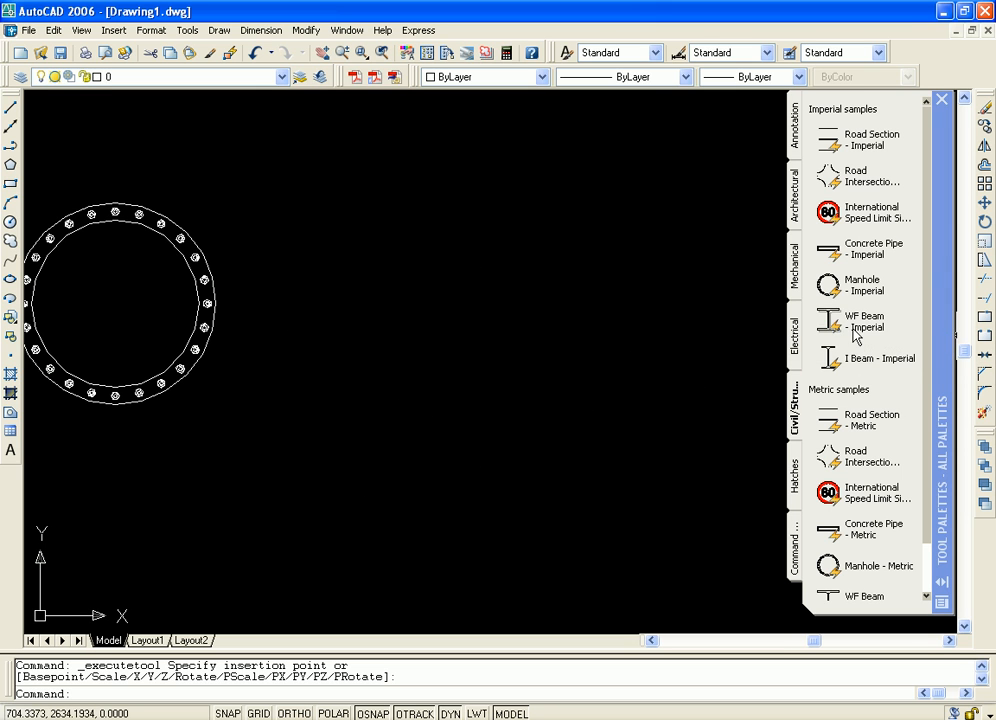
{"action": "left_click_drag", "start_coordinate": [832, 325], "coordinate": [826, 320]}
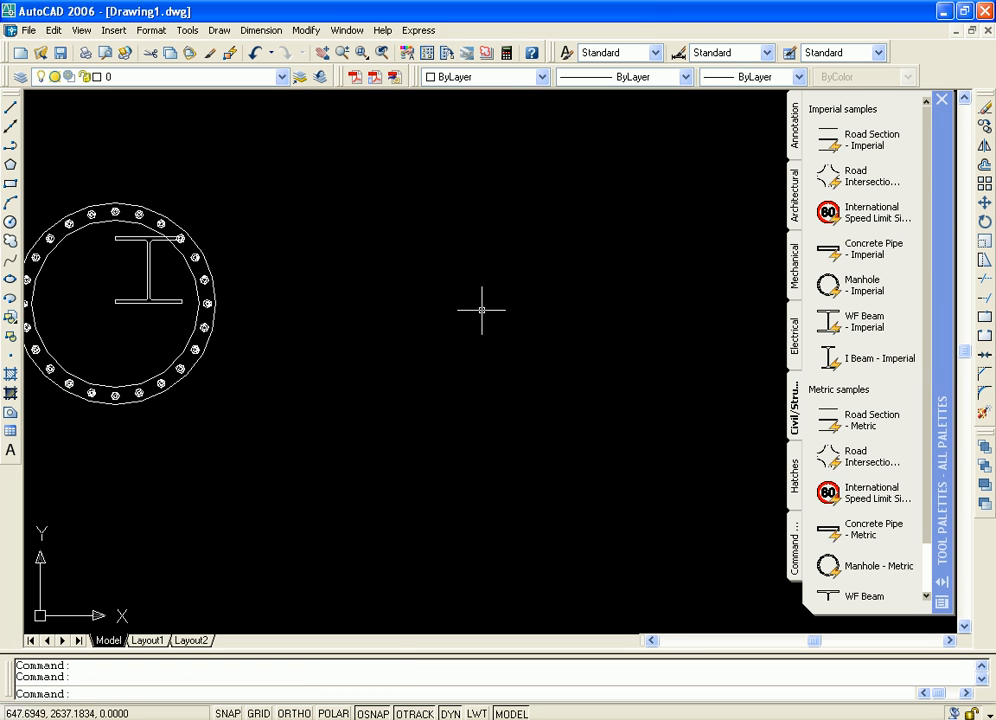
{"action": "middle_click_drag", "start_coordinate": [305, 263], "coordinate": [814, 368]}
{"action": "scroll", "coordinate": [712, 381], "scroll_direction": "up", "scroll_amount": 4}
{"action": "middle_click_drag", "start_coordinate": [529, 344], "coordinate": [5, 156]}
{"action": "scroll", "coordinate": [322, 208], "scroll_direction": "down", "scroll_amount": 1}
{"action": "scroll", "coordinate": [235, 216], "scroll_direction": "down", "scroll_amount": 2}
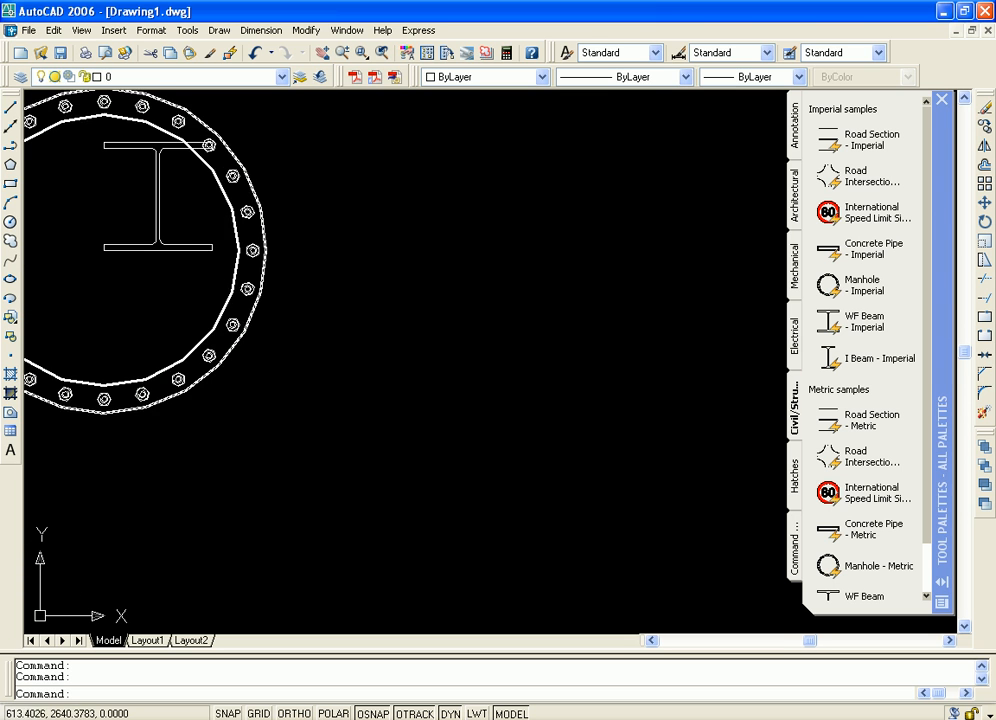
Thicken the WF beam's web slightly using the dynamic block's web grip
{"action": "left_click", "coordinate": [158, 195]}
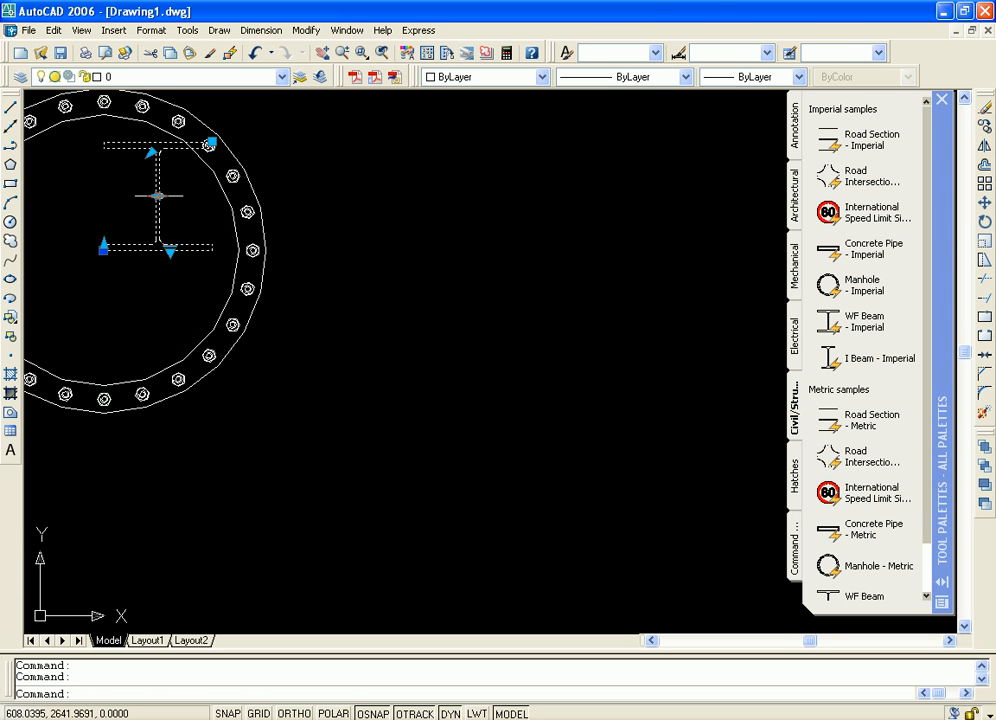
{"action": "left_click", "coordinate": [158, 195]}
{"action": "key", "text": "Escape"}
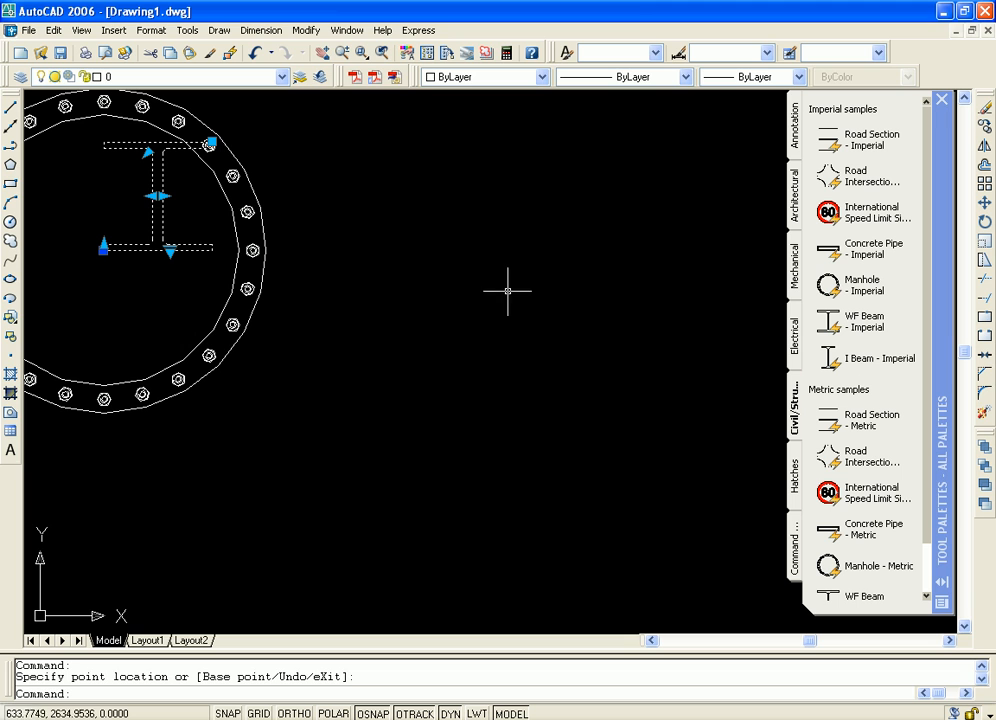
{"action": "left_click", "coordinate": [158, 195]}
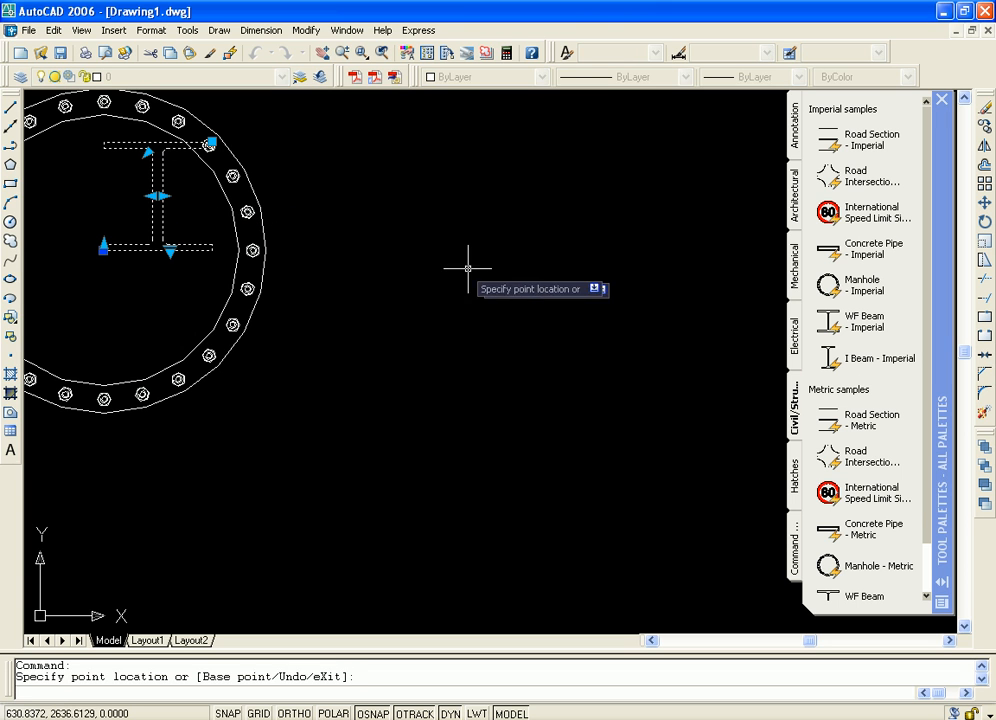
{"action": "key", "text": "Escape"}
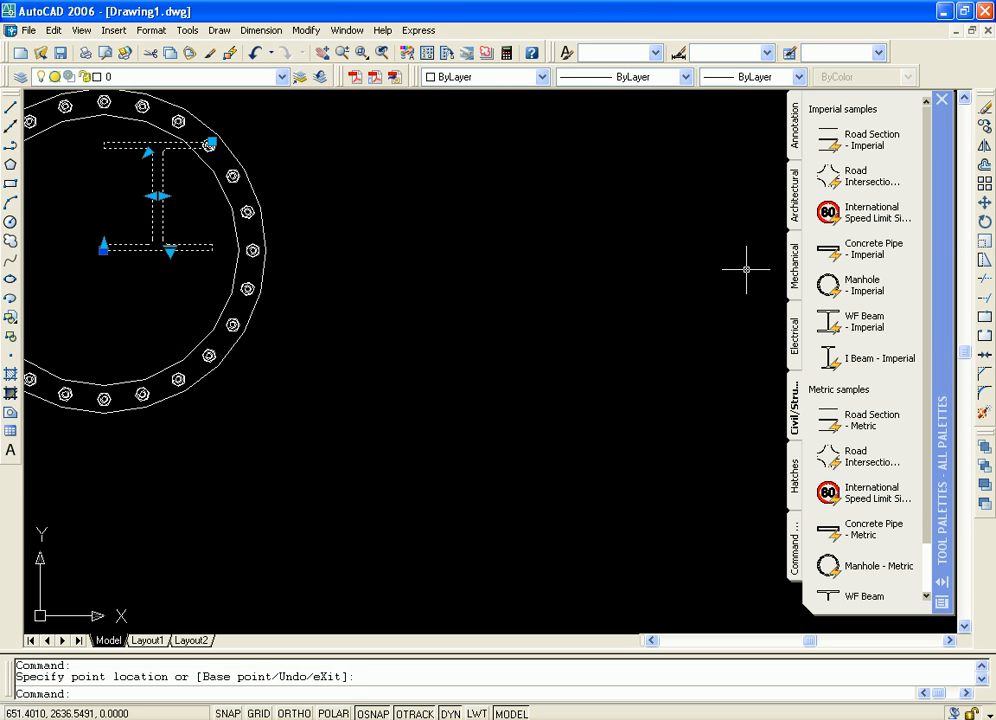
Move the WF beam out of the manhole to the empty area to its right
{"action": "left_click", "coordinate": [985, 203]}
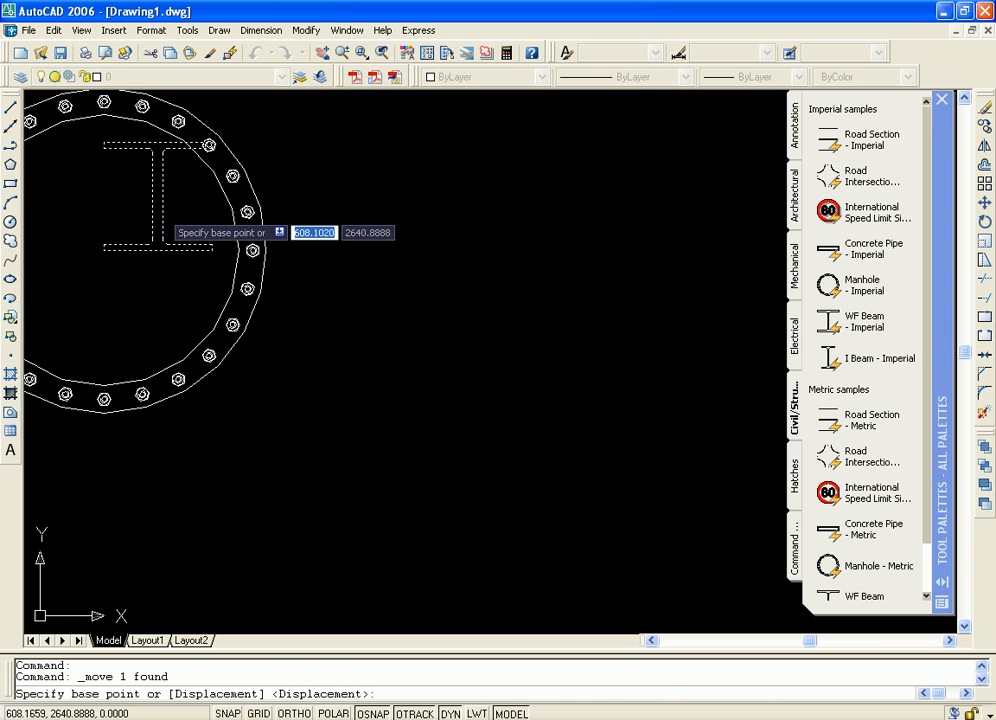
{"action": "left_click", "coordinate": [194, 252]}
{"action": "left_click", "coordinate": [589, 421]}
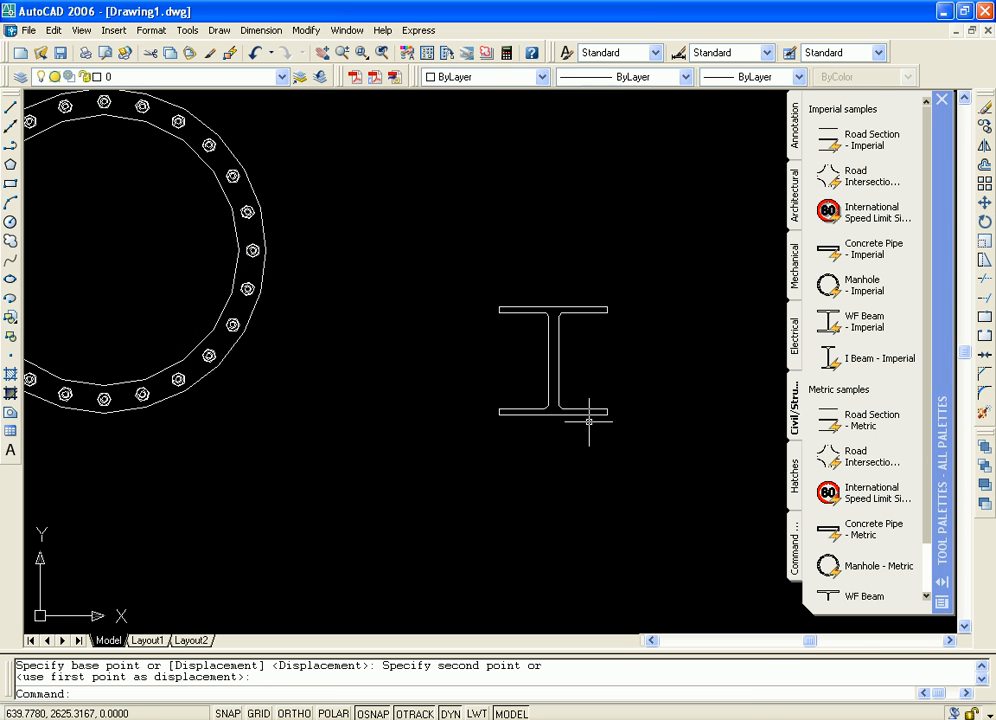
Examine the moved WF beam's flanges and web up close, and look through the remaining metric civil and structural samples
{"action": "middle_click_drag", "start_coordinate": [634, 363], "coordinate": [515, 350]}
{"action": "scroll", "coordinate": [522, 336], "scroll_direction": "up", "scroll_amount": 6}
{"action": "scroll", "coordinate": [403, 317], "scroll_direction": "down", "scroll_amount": 4}
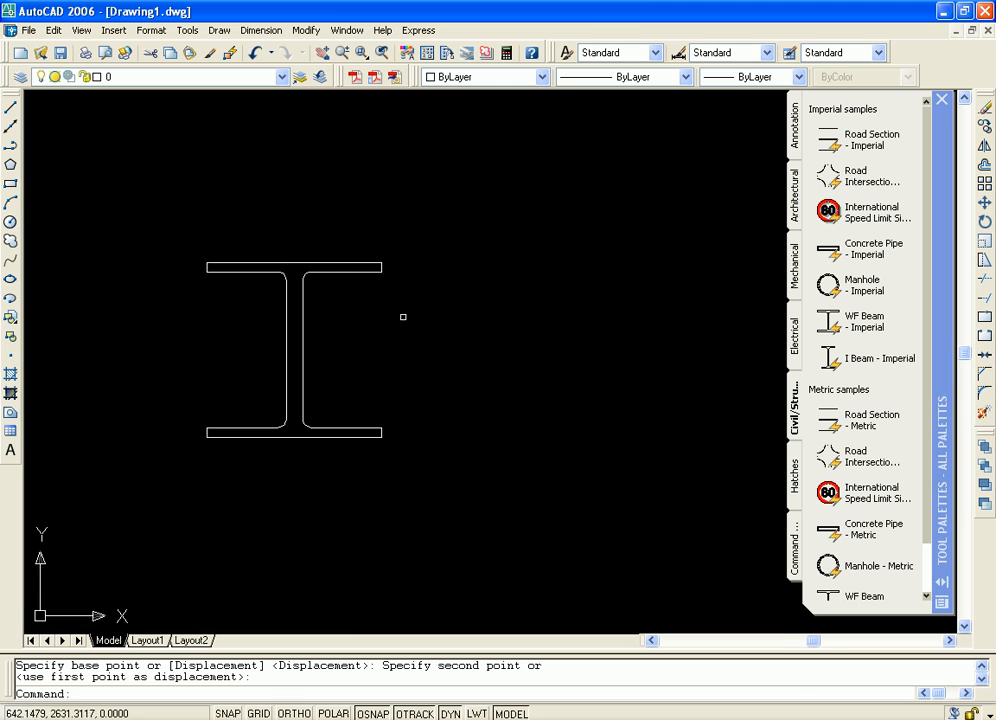
{"action": "middle_click_drag", "start_coordinate": [403, 317], "coordinate": [570, 292]}
{"action": "scroll", "coordinate": [551, 305], "scroll_direction": "up", "scroll_amount": 2}
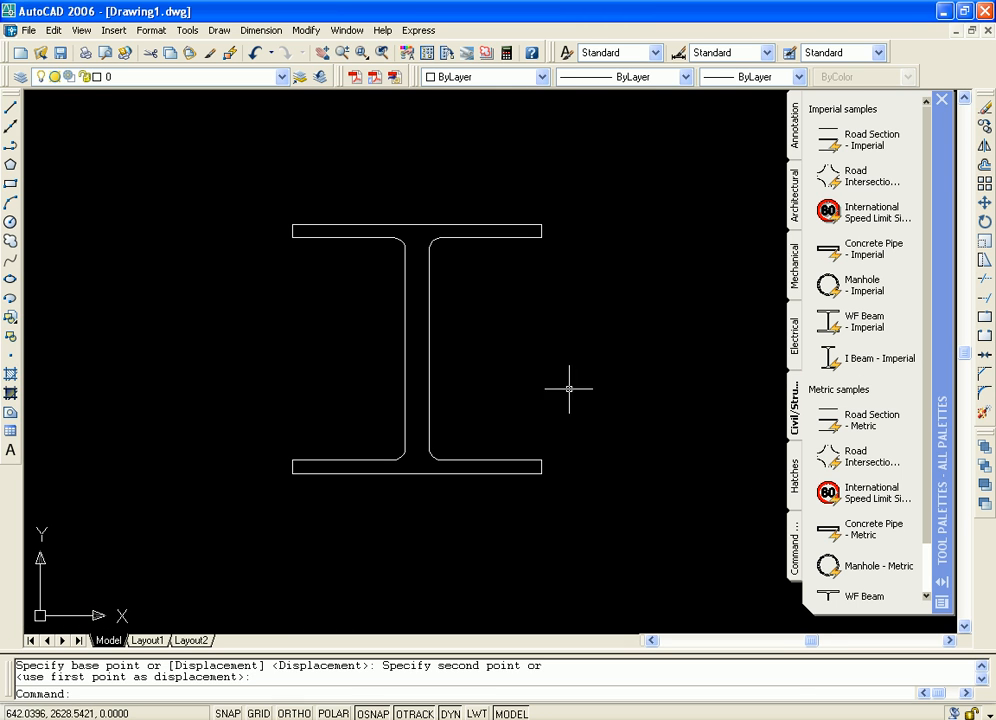
{"action": "scroll", "coordinate": [928, 480], "scroll_direction": "down", "scroll_amount": 2}
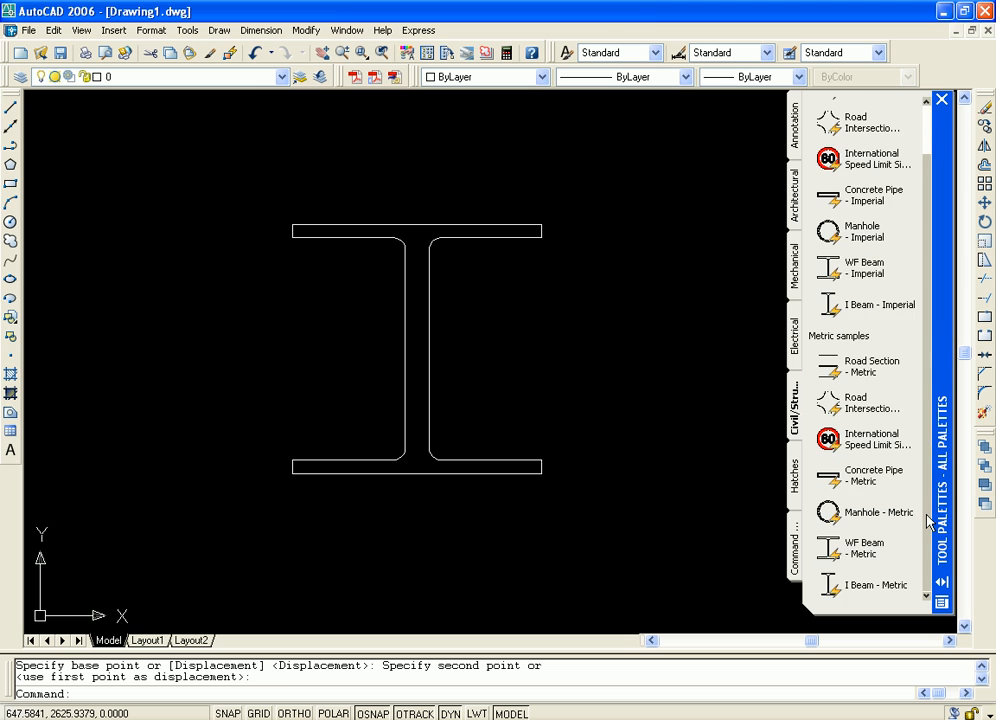
{"action": "scroll", "coordinate": [936, 445], "scroll_direction": "up", "scroll_amount": 2}
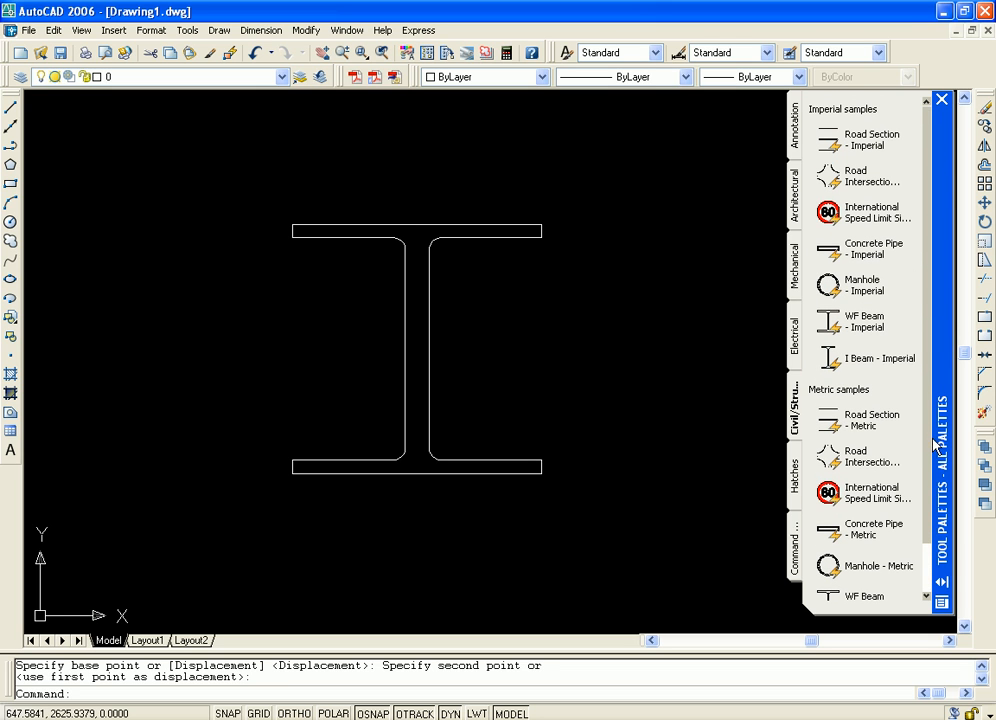
{"action": "middle_click_drag", "start_coordinate": [616, 320], "coordinate": [349, 261]}
Hatch the WF beam's section with a brick pattern from the ISO samples of the Hatches palette
{"action": "left_click", "coordinate": [797, 478]}
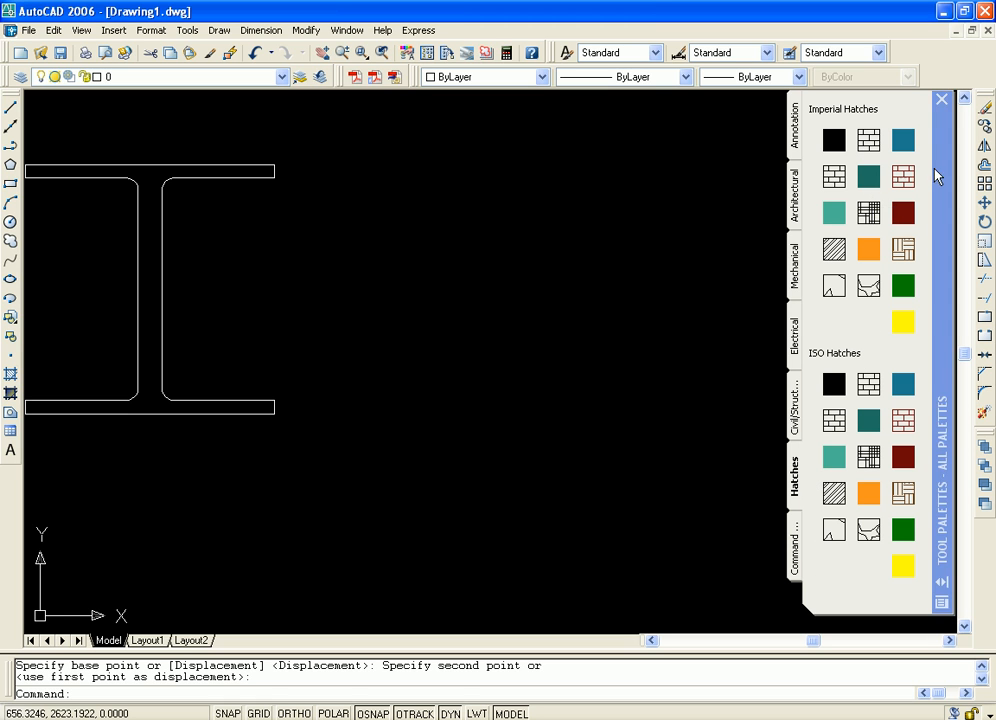
{"action": "middle_click_drag", "start_coordinate": [540, 250], "coordinate": [656, 269]}
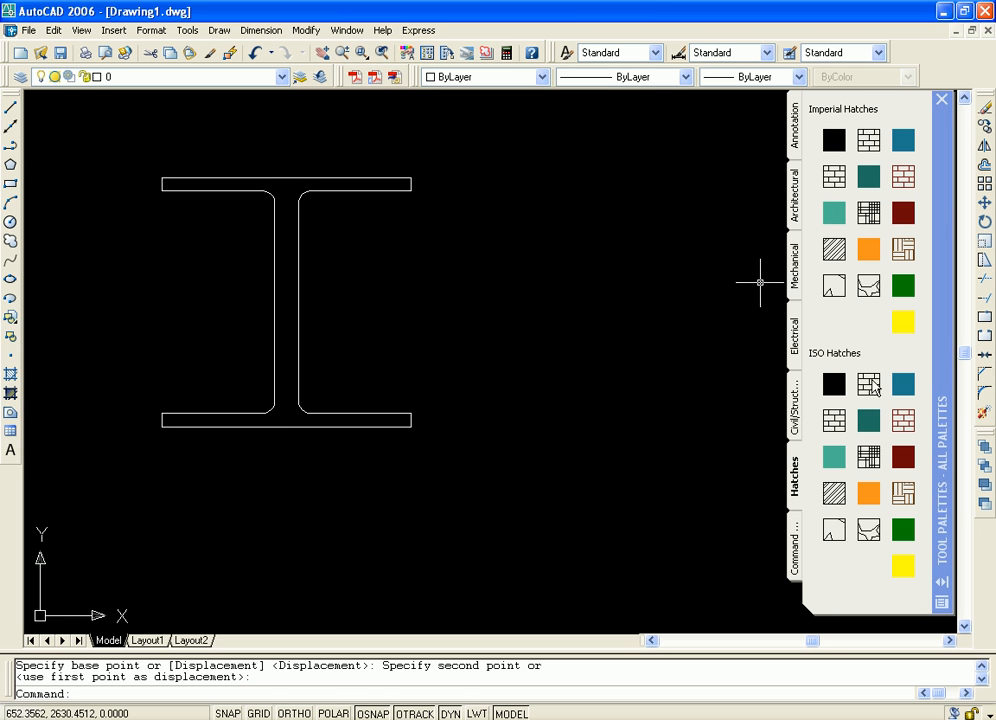
{"action": "mouse_move", "coordinate": [865, 393]}
{"action": "left_mouse_down"}
{"action": "mouse_move", "coordinate": [675, 310]}
{"action": "mouse_move", "coordinate": [434, 367]}
{"action": "mouse_move", "coordinate": [278, 322]}
{"action": "mouse_move", "coordinate": [289, 316]}
{"action": "left_mouse_up"}
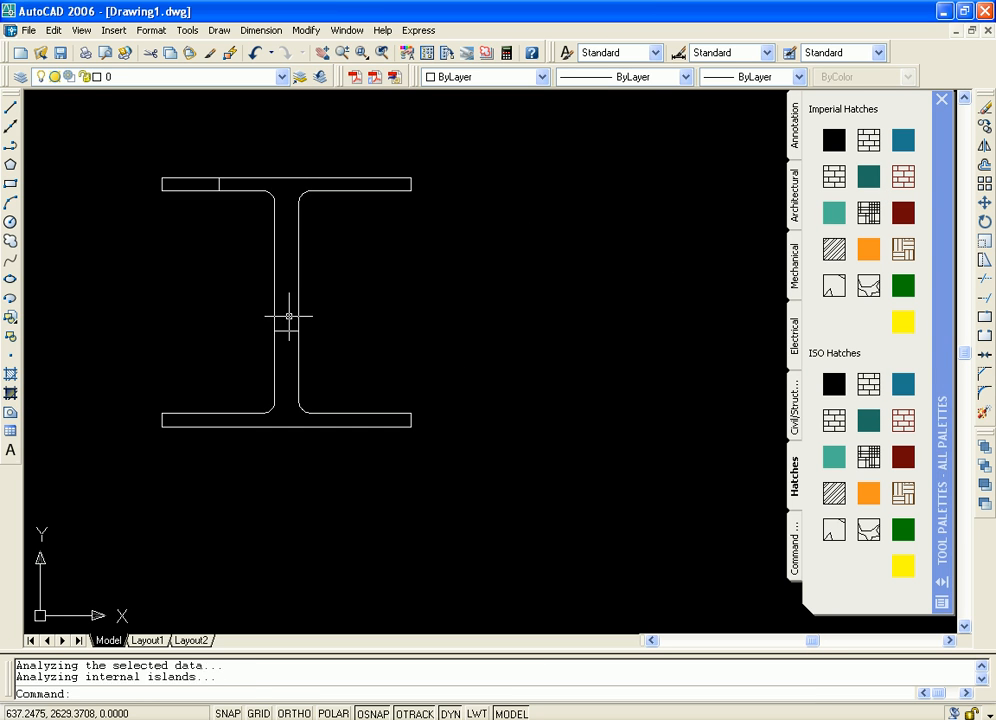
Hatch the manhole's inner circle with the second black brick pattern from the ISO hatches
{"action": "middle_click_drag", "start_coordinate": [453, 349], "coordinate": [580, 400]}
{"action": "scroll", "coordinate": [585, 375], "scroll_direction": "down", "scroll_amount": 2}
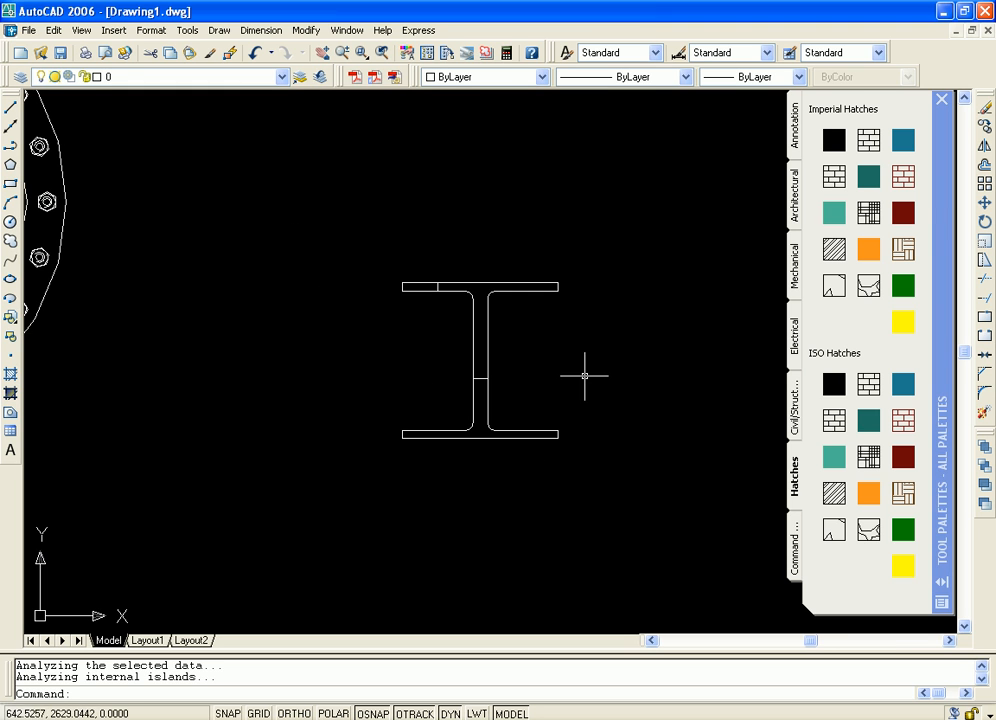
{"action": "scroll", "coordinate": [586, 370], "scroll_direction": "down", "scroll_amount": 5}
{"action": "scroll", "coordinate": [516, 362], "scroll_direction": "up", "scroll_amount": 4}
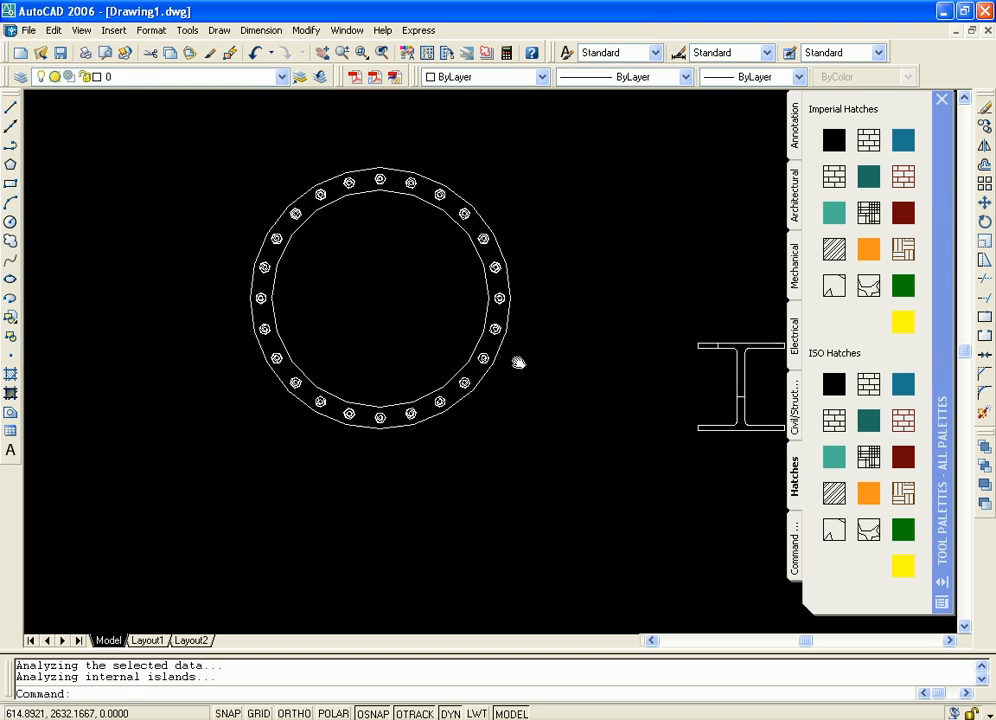
{"action": "middle_click_drag", "start_coordinate": [509, 363], "coordinate": [538, 379]}
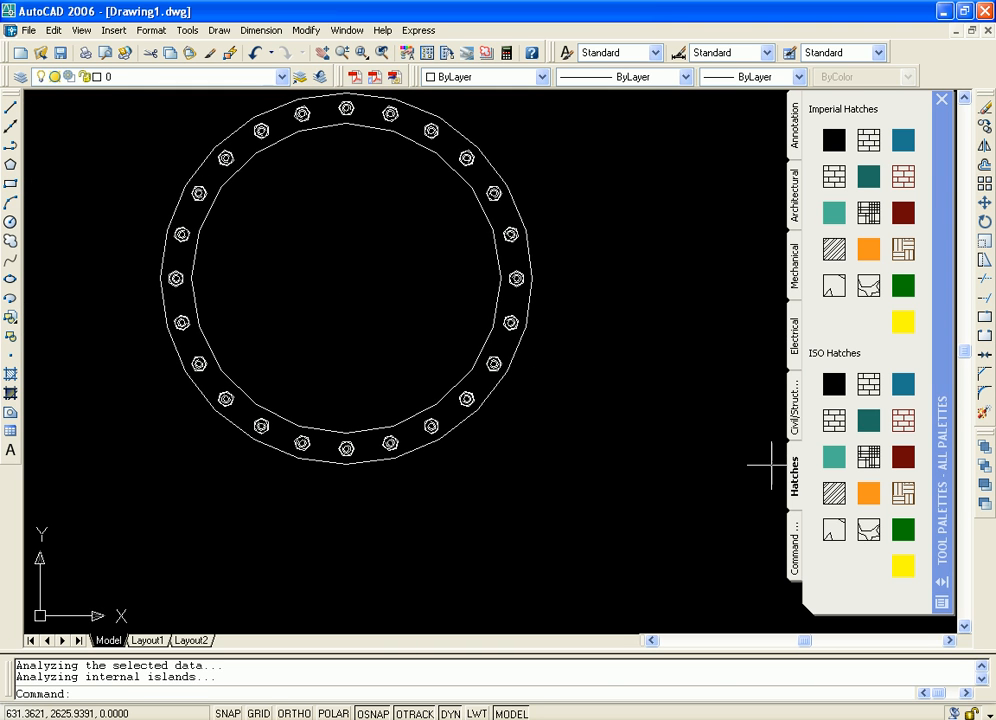
{"action": "left_click", "coordinate": [832, 421]}
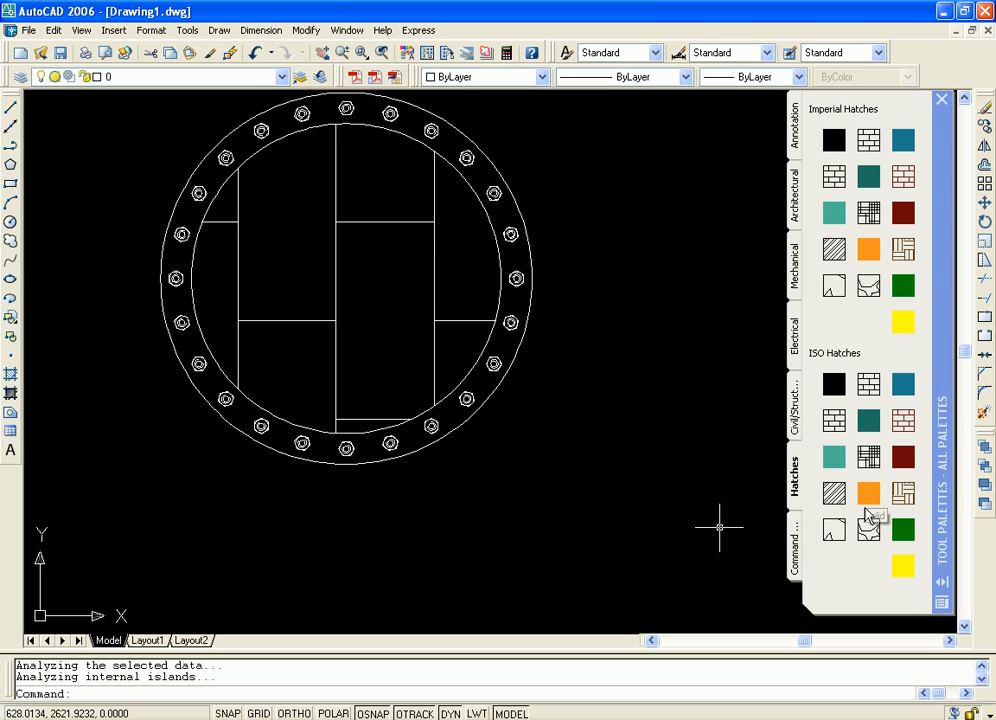
Add a diagonal-line hatch and a light teal solid fill inside the manhole's inner circle, and review the whole road intersection
{"action": "left_click_drag", "start_coordinate": [405, 303], "coordinate": [405, 304]}
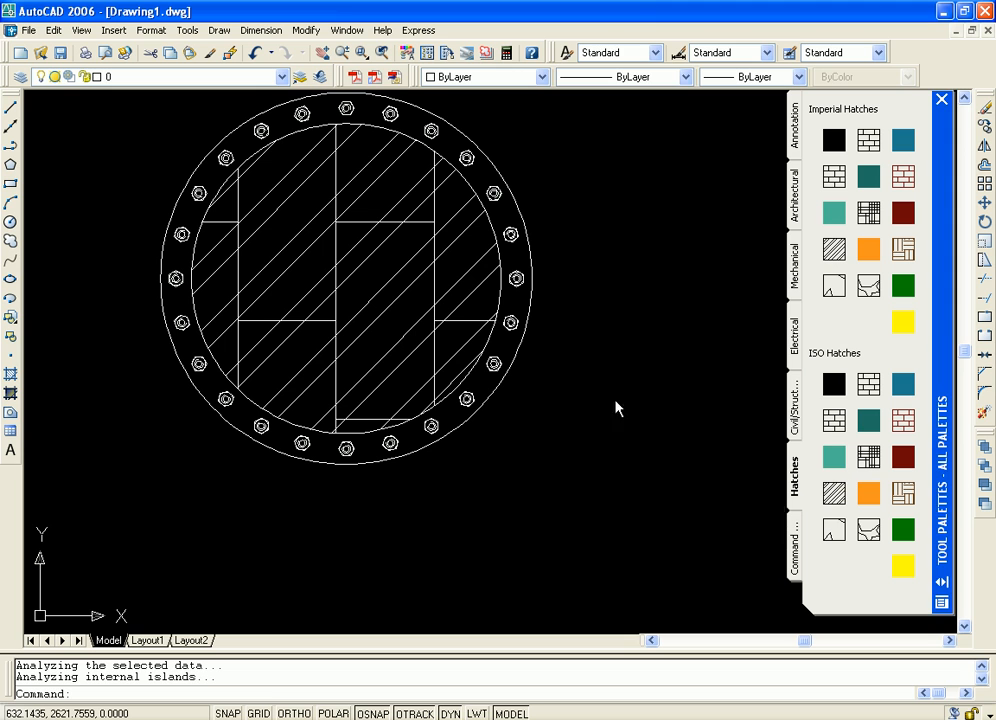
{"action": "left_click_drag", "start_coordinate": [409, 287], "coordinate": [400, 305]}
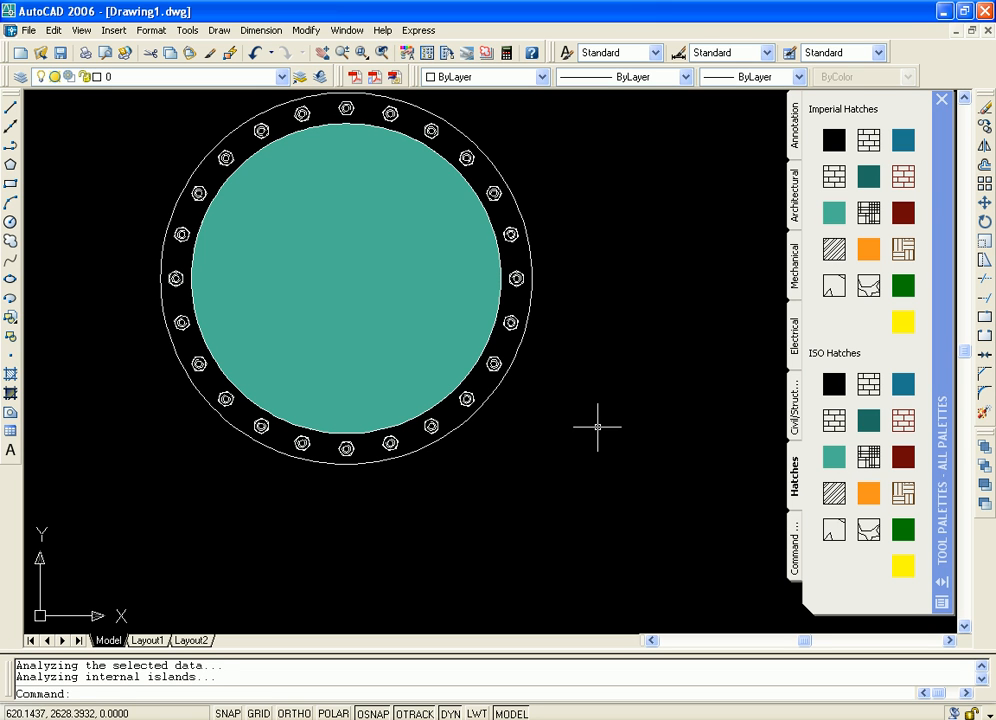
{"action": "scroll", "coordinate": [345, 391], "scroll_direction": "down", "scroll_amount": 10}
{"action": "scroll", "coordinate": [613, 424], "scroll_direction": "up", "scroll_amount": 15}
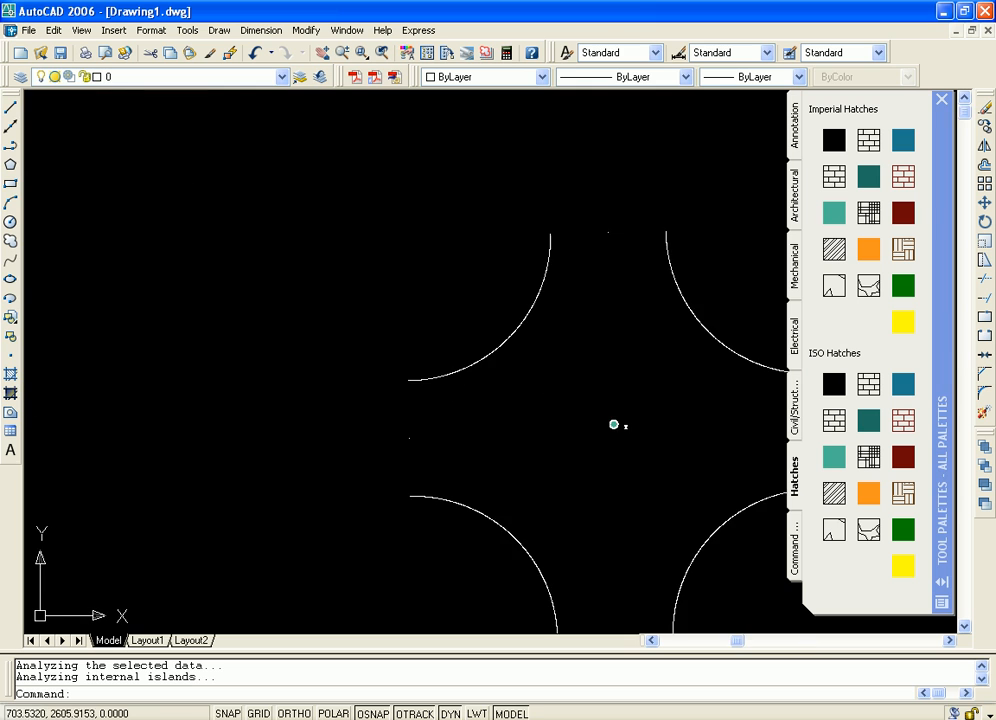
{"action": "scroll", "coordinate": [679, 453], "scroll_direction": "down", "scroll_amount": 5}
{"action": "middle_click_drag", "start_coordinate": [666, 463], "coordinate": [533, 401]}
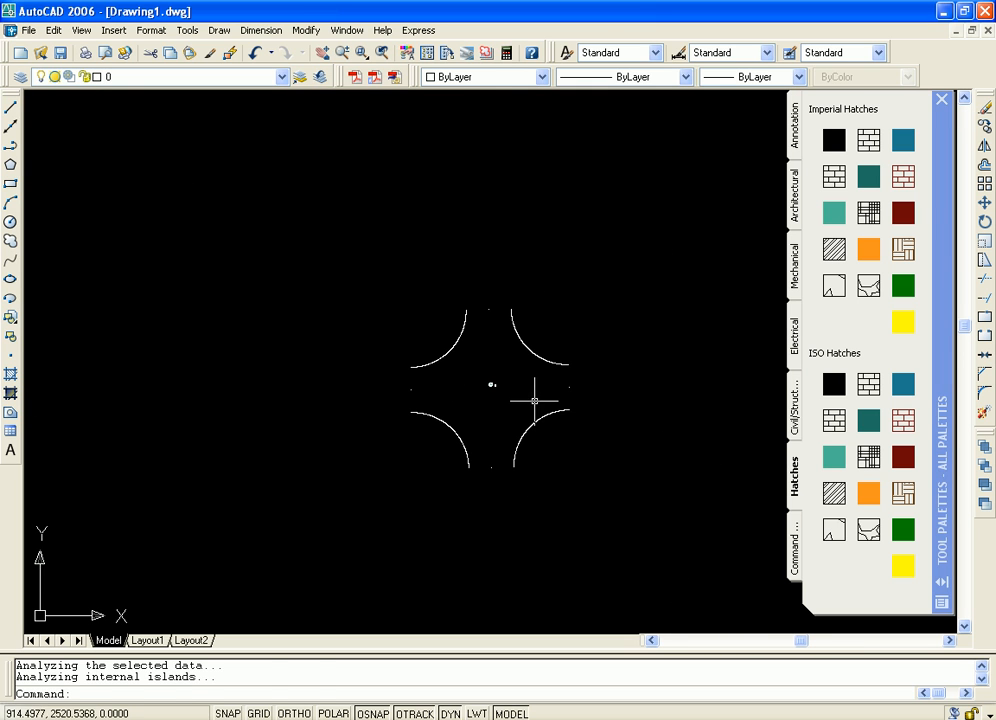
Erase everything in the drawing and start a line outline with a straight vertical left side drawn upward
{"action": "key", "text": "ctrl+a"}
{"action": "key", "text": "Delete"}
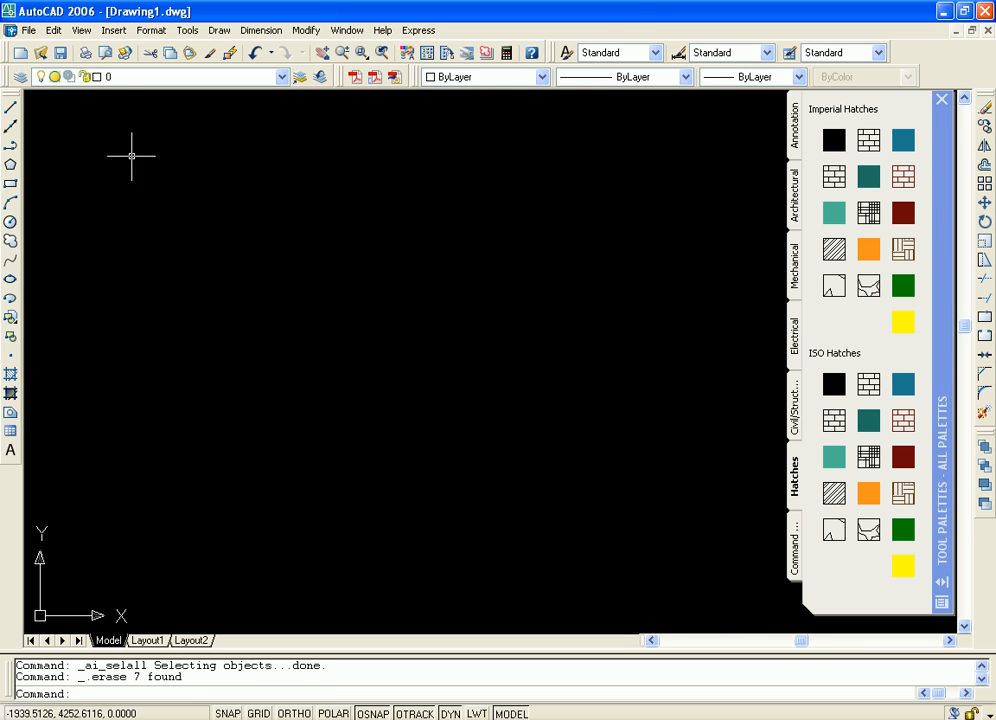
{"action": "left_click", "coordinate": [10, 108]}
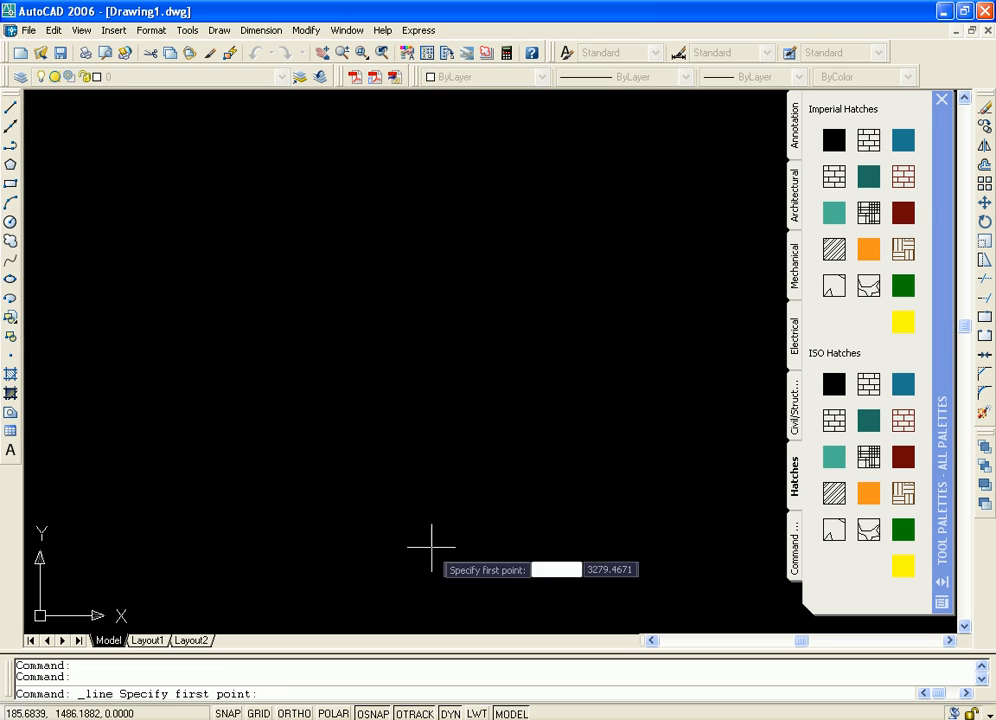
{"action": "left_click", "coordinate": [349, 476]}
{"action": "key", "text": "F8"}
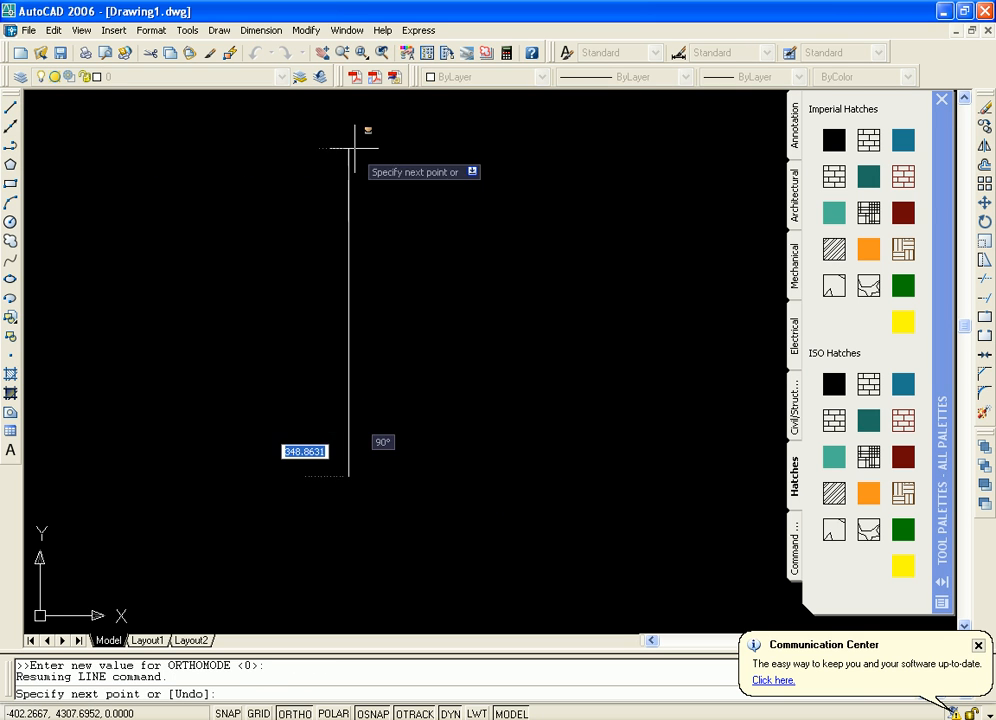
{"action": "left_click", "coordinate": [349, 152]}
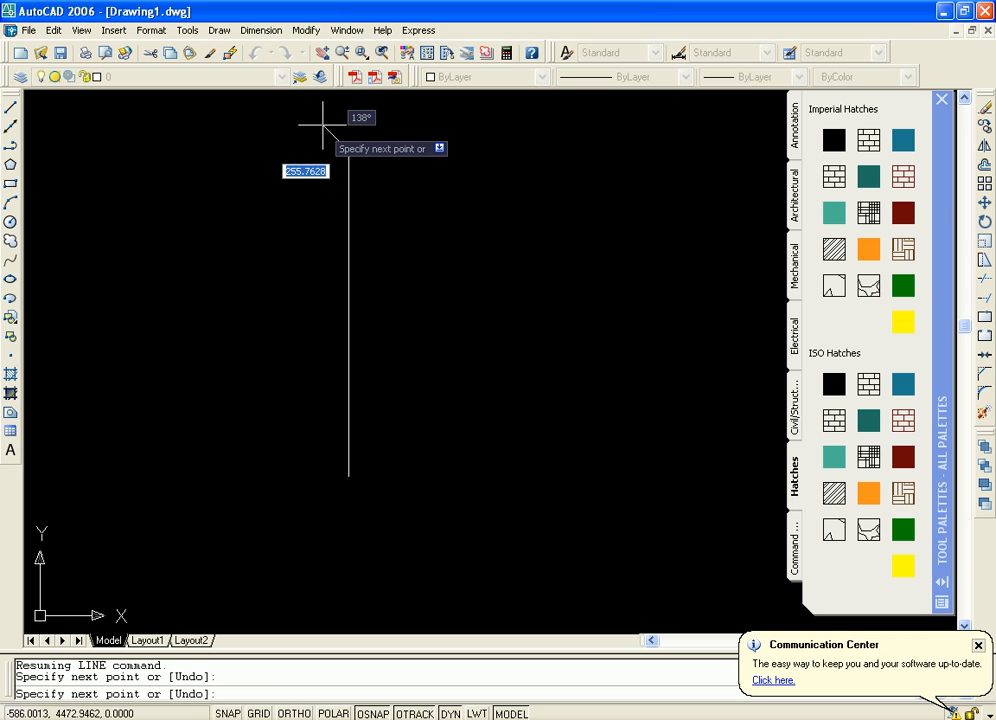
Continue the outline with a short outward slant, a horizontal top edge about 1890 units long, an inward slant and a vertical right side
{"action": "left_click", "coordinate": [325, 120]}
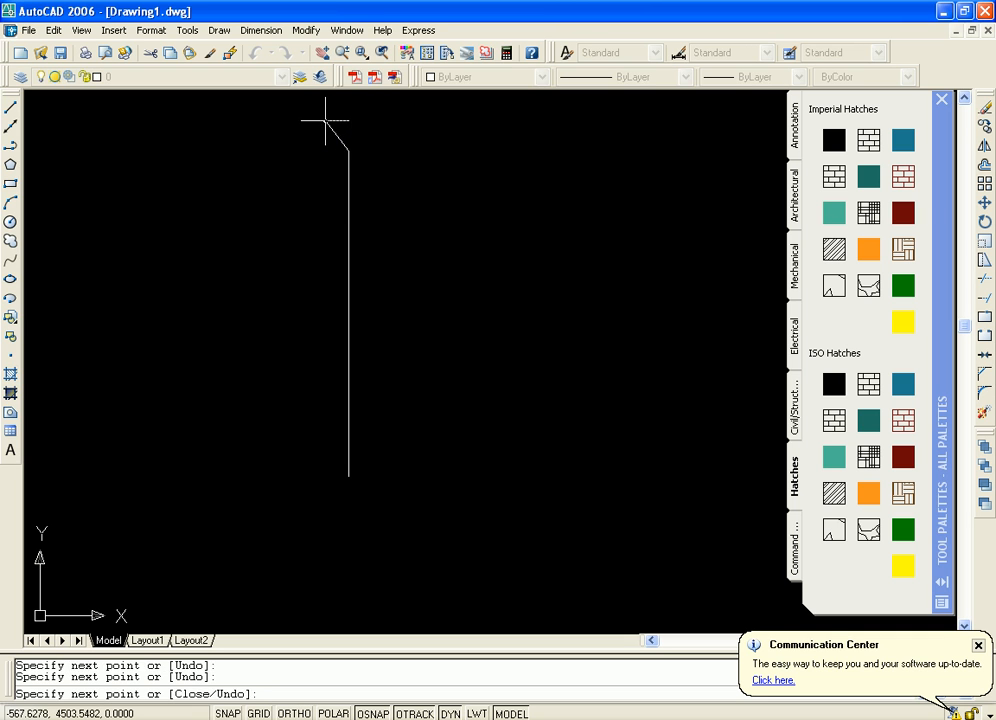
{"action": "key", "text": "F8"}
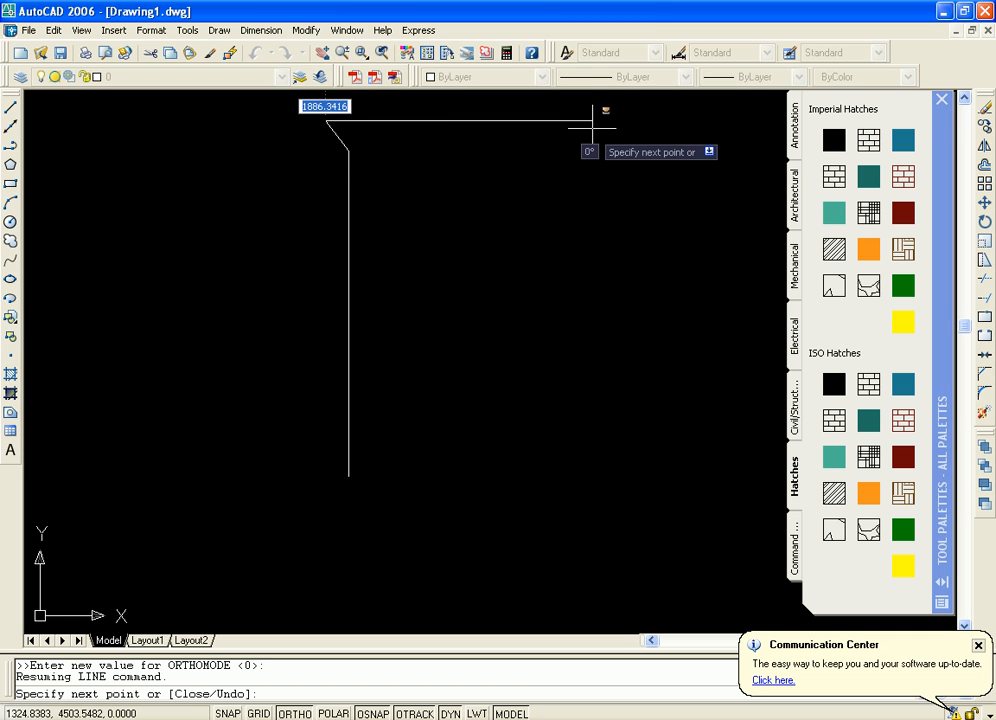
{"action": "left_click", "coordinate": [592, 120]}
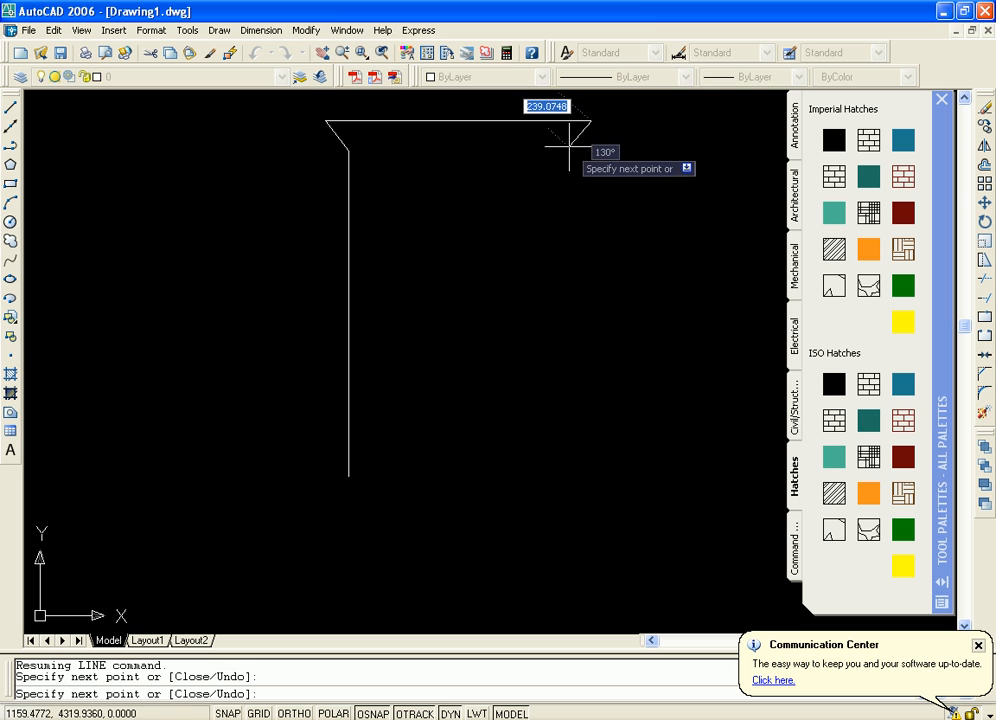
{"action": "left_click", "coordinate": [569, 147]}
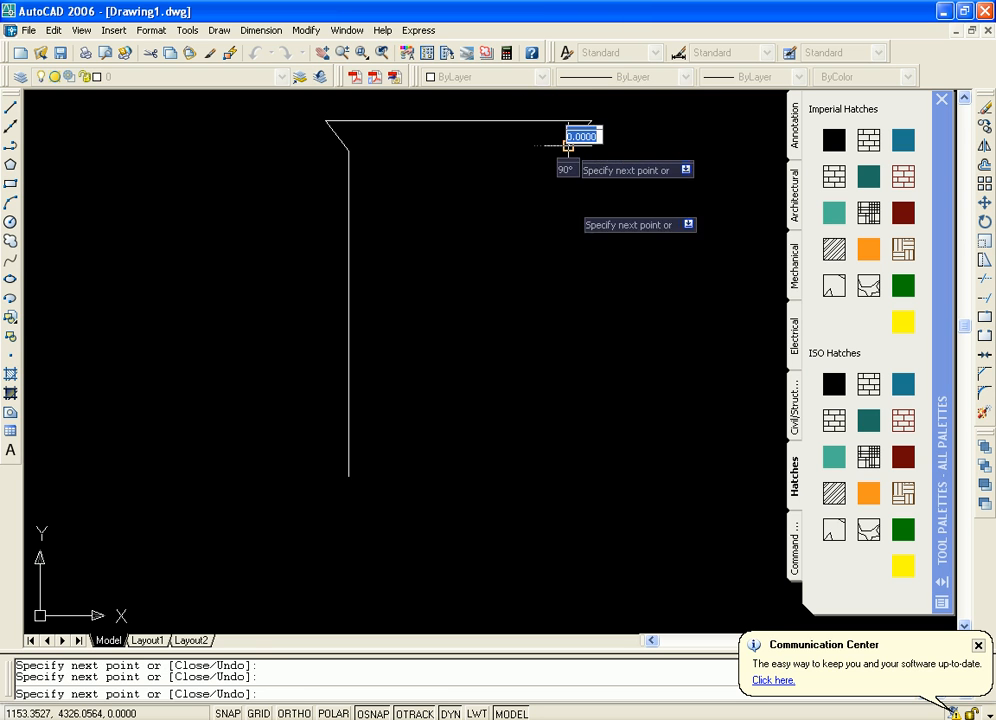
{"action": "key", "text": "F8"}
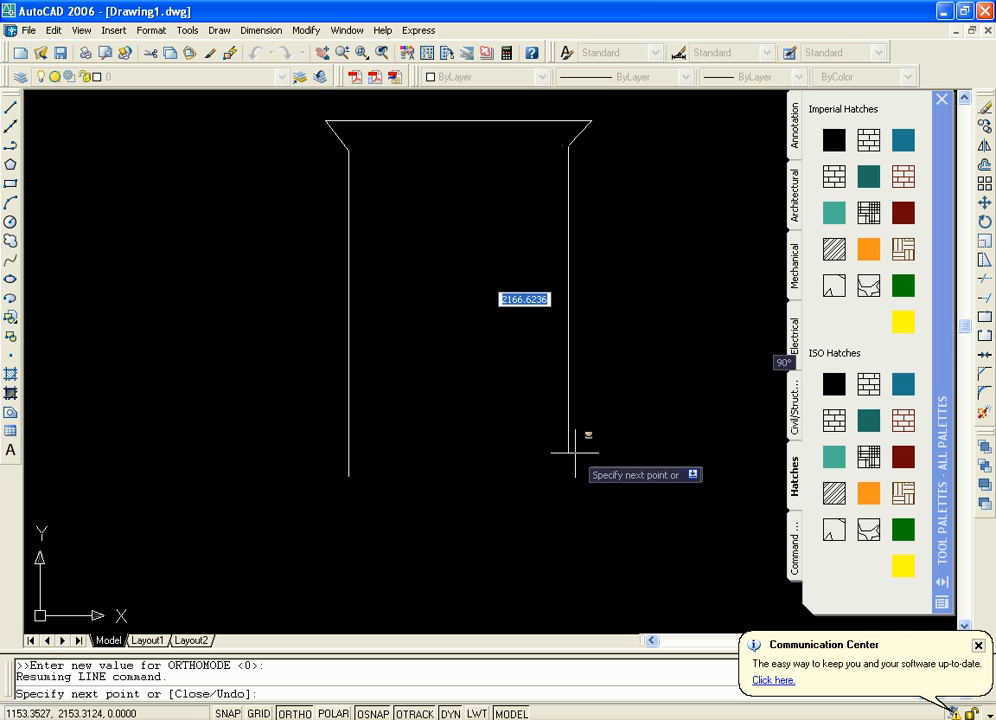
{"action": "left_click", "coordinate": [570, 461]}
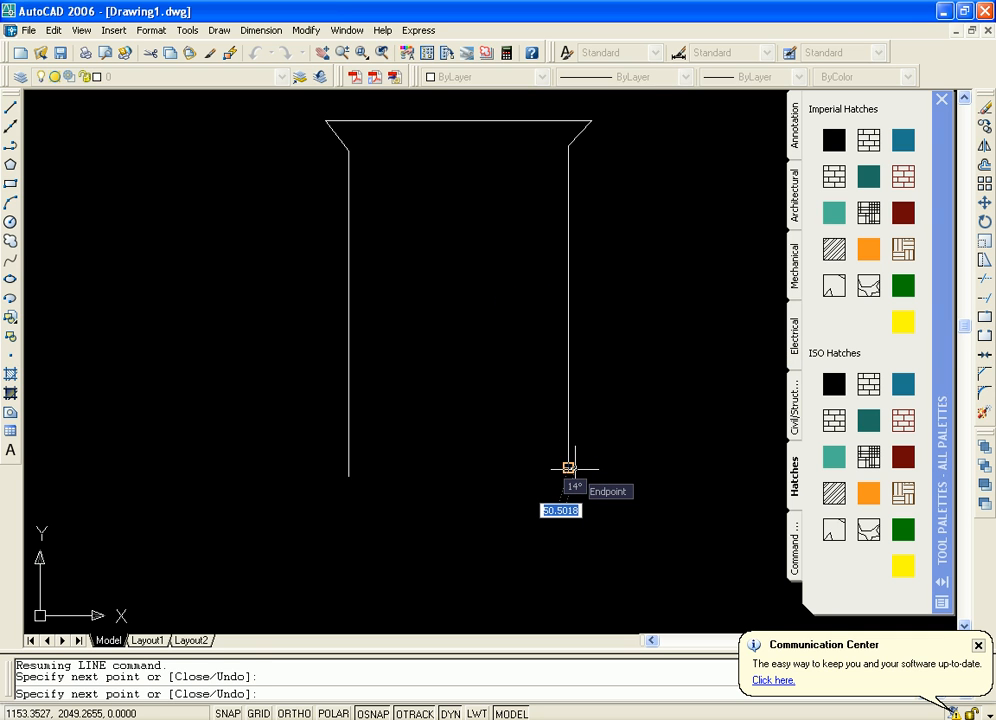
{"action": "key", "text": "Return"}
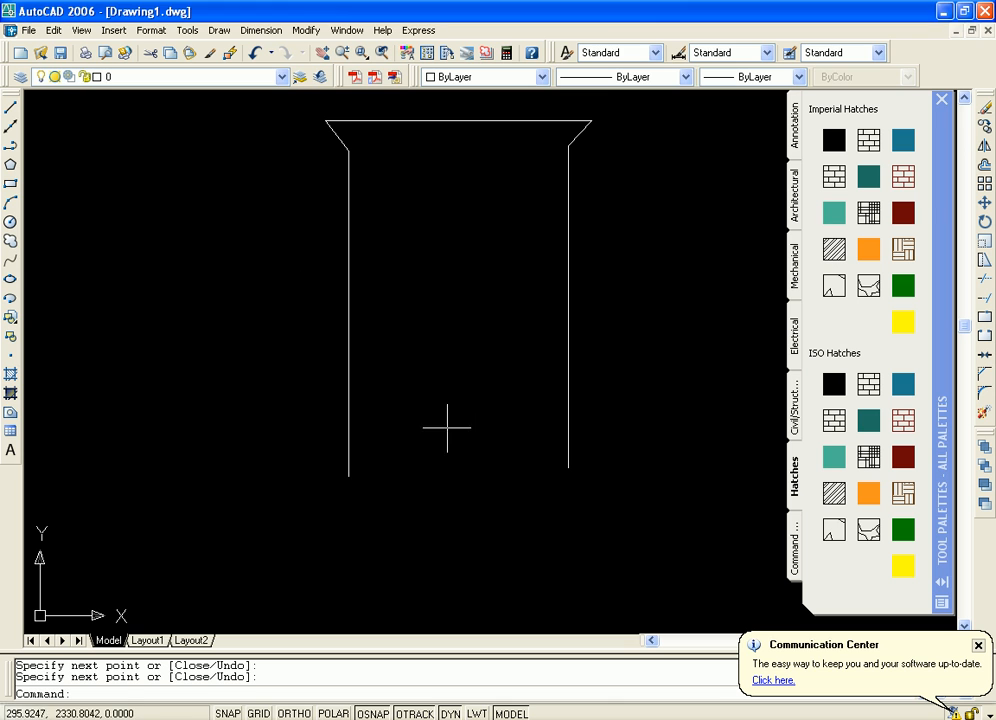
Draw a line joining the lower endpoint of the right side to the lower endpoint of the left side
{"action": "left_click", "coordinate": [10, 107]}
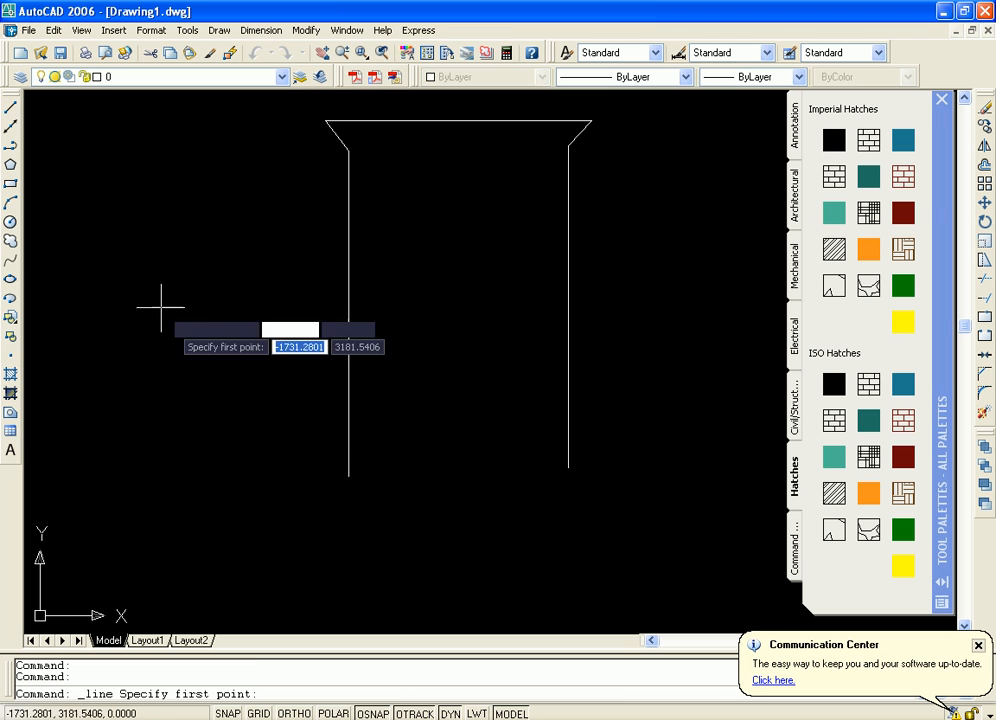
{"action": "left_click", "coordinate": [569, 467]}
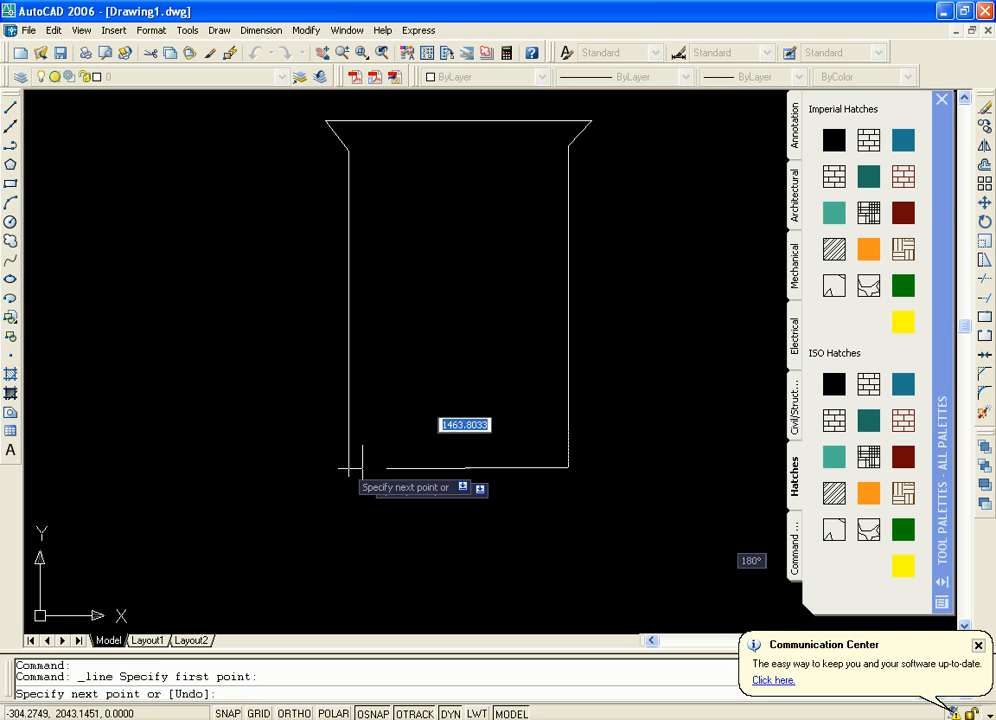
{"action": "key", "text": "F8"}
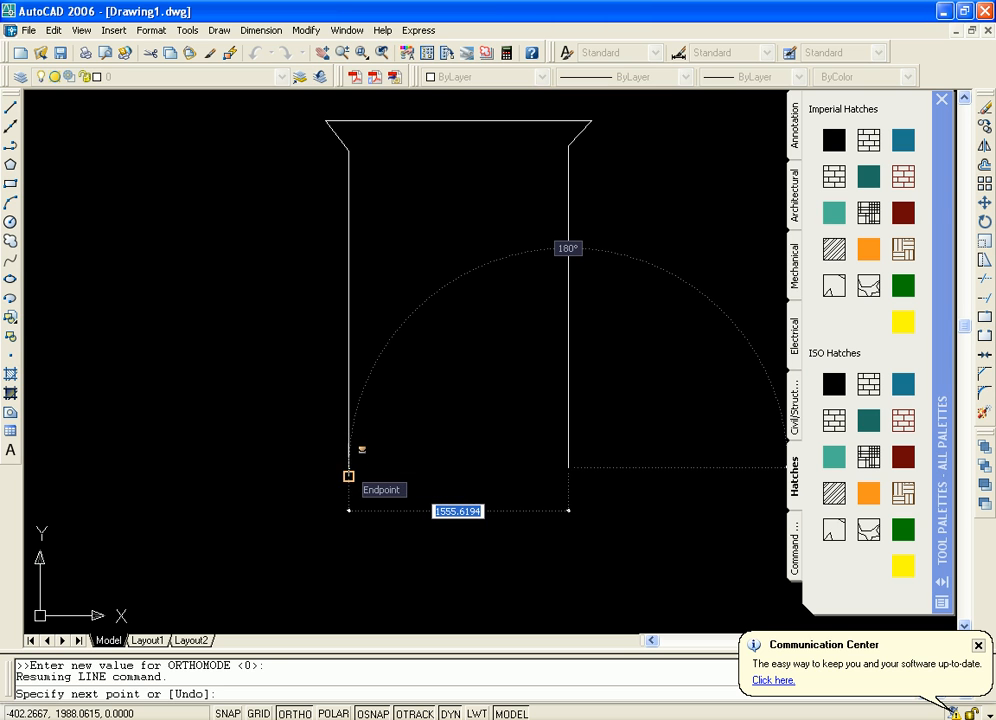
{"action": "left_click", "coordinate": [348, 476]}
{"action": "key", "text": "Return"}
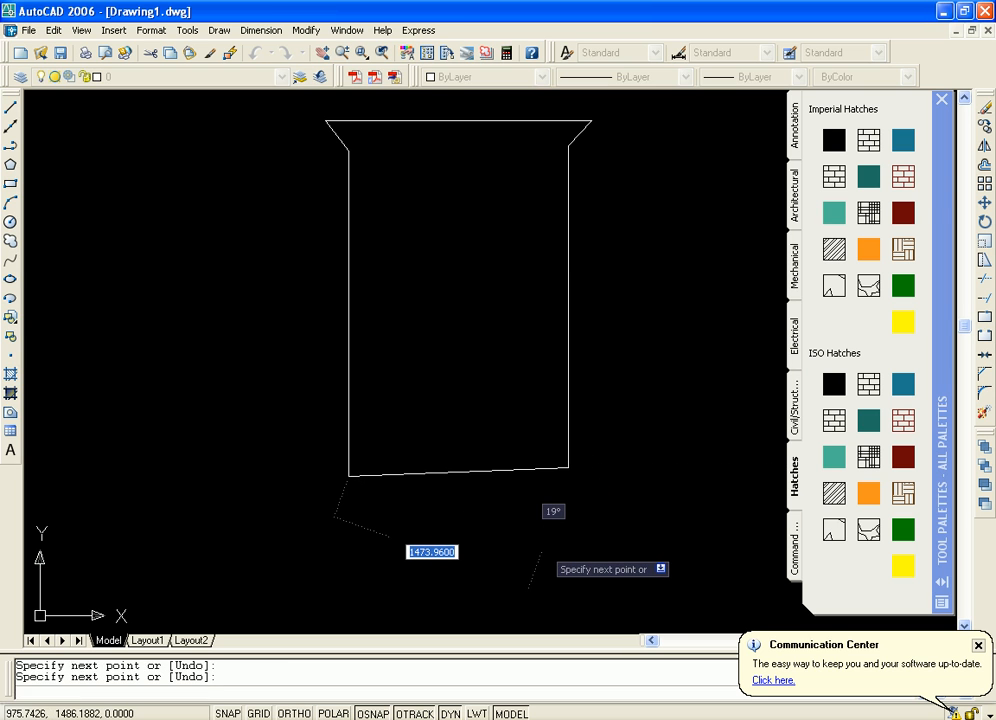
Examine the outline's lower-left corner up close, checking how the sloping bottom line meets the left side
{"action": "middle_click_drag", "start_coordinate": [413, 475], "coordinate": [471, 464]}
{"action": "scroll", "coordinate": [453, 430], "scroll_direction": "up", "scroll_amount": 3}
{"action": "scroll", "coordinate": [453, 430], "scroll_direction": "up", "scroll_amount": 2}
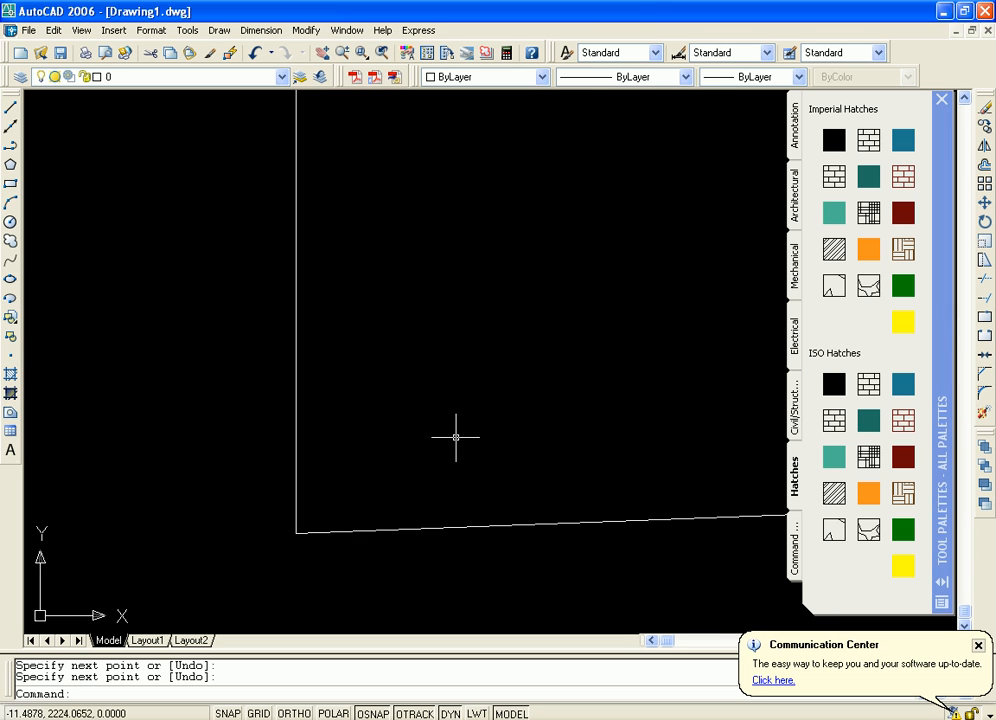
{"action": "scroll", "coordinate": [456, 433], "scroll_direction": "down", "scroll_amount": 2}
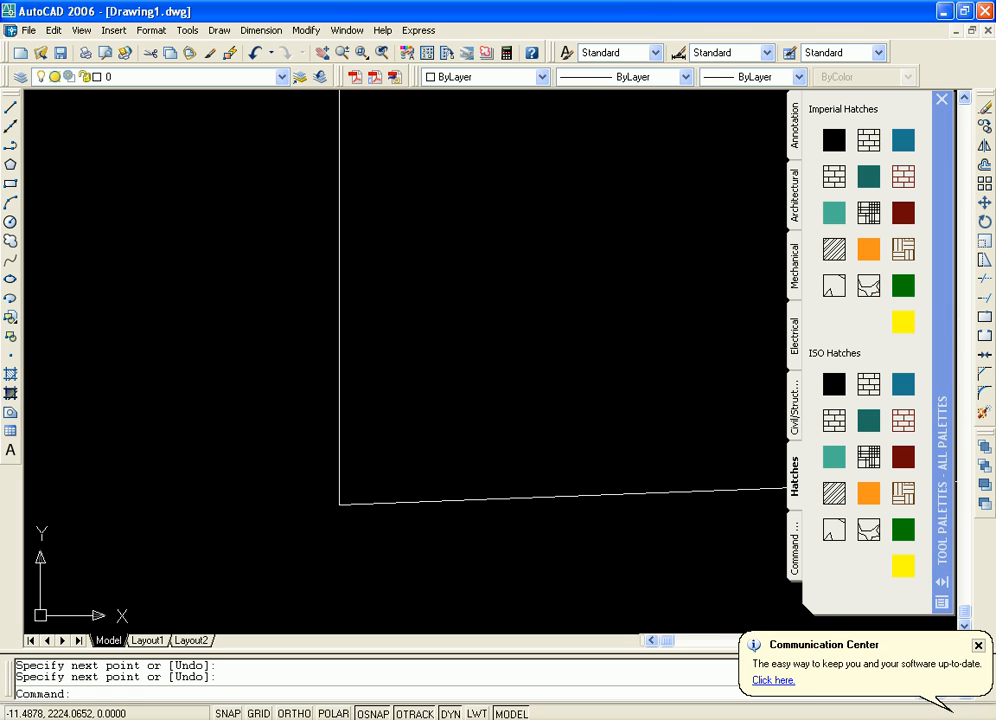
{"action": "left_click", "coordinate": [337, 505]}
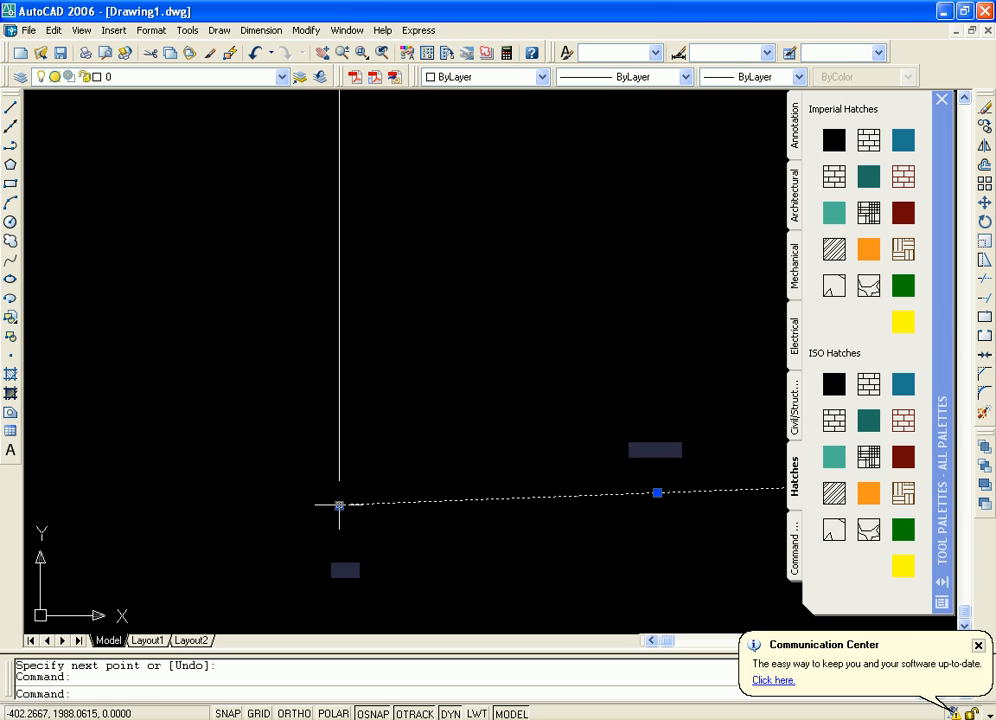
{"action": "left_click", "coordinate": [339, 505]}
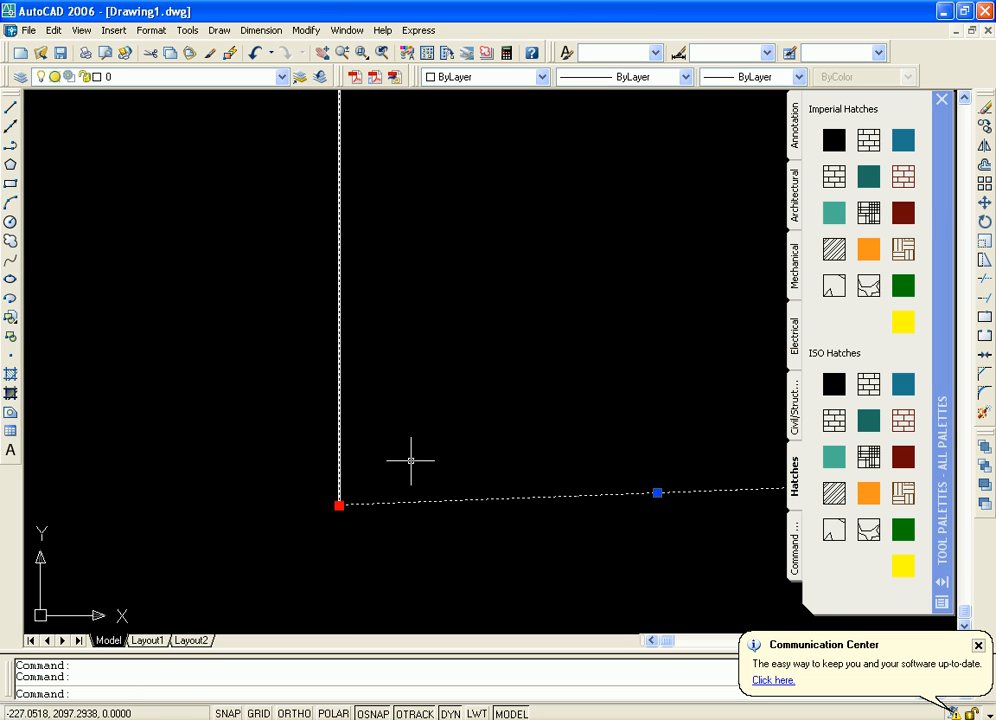
{"action": "key", "text": "Escape"}
{"action": "middle_click_drag", "start_coordinate": [547, 392], "coordinate": [365, 403]}
{"action": "scroll", "coordinate": [404, 397], "scroll_direction": "down", "scroll_amount": 8}
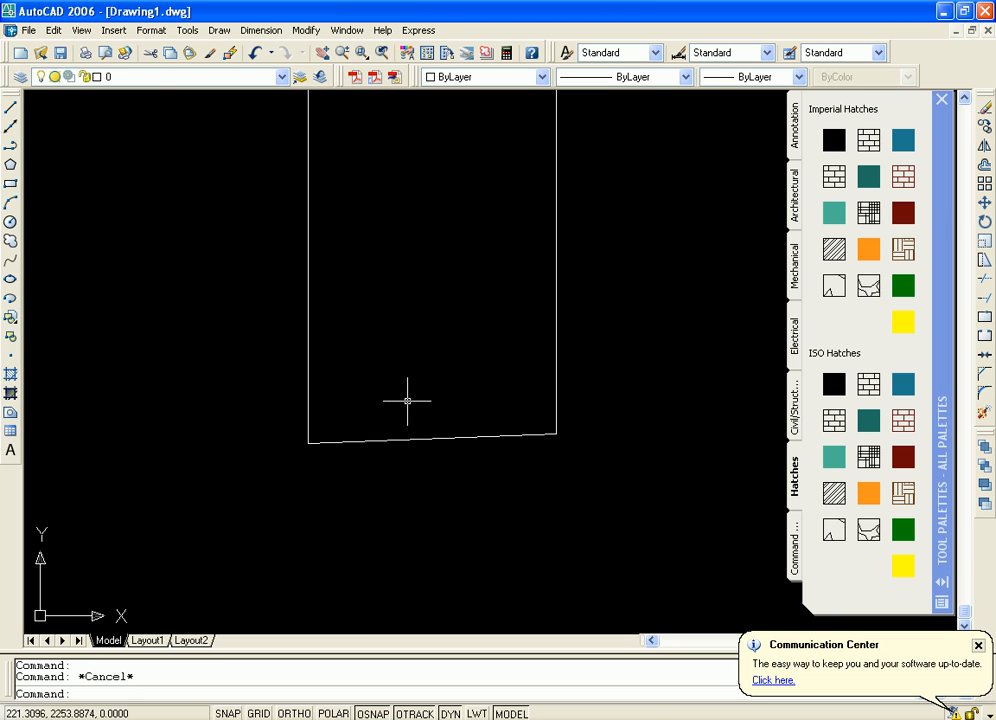
{"action": "scroll", "coordinate": [422, 375], "scroll_direction": "up", "scroll_amount": 3}
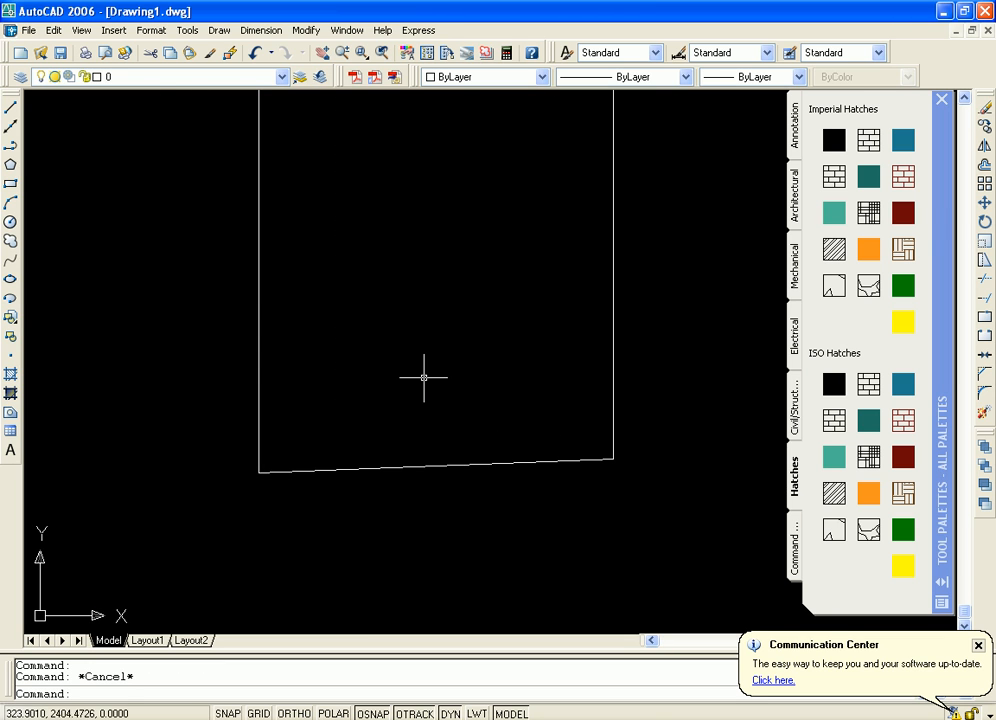
{"action": "left_click", "coordinate": [258, 408]}
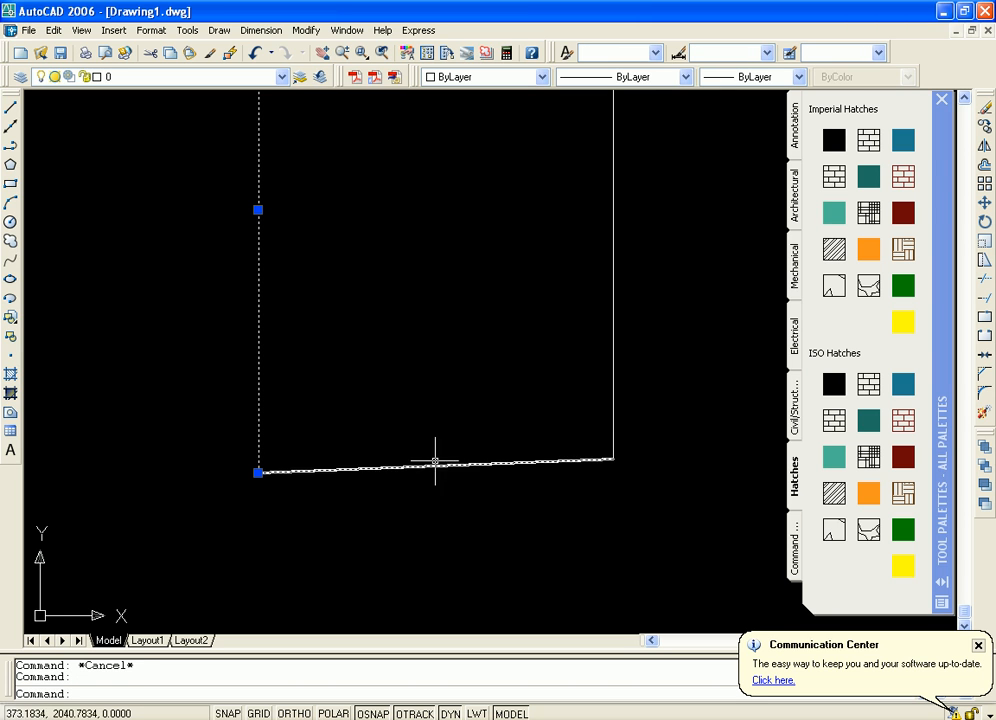
{"action": "key", "text": "Escape"}
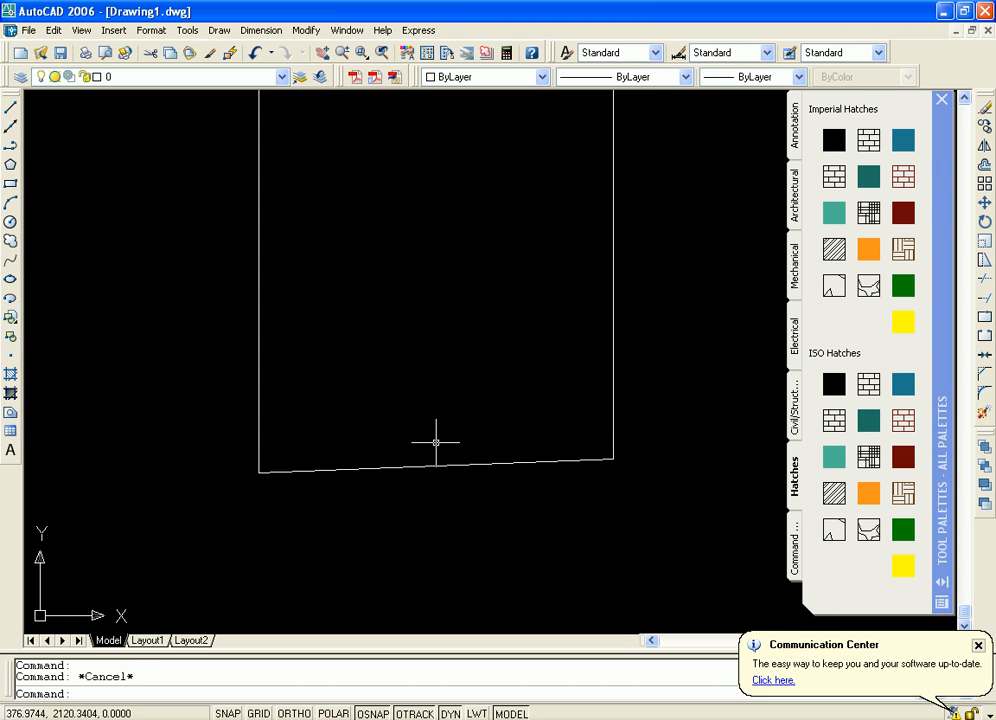
Replace the sloping bottom line with a horizontal one about 1670 units long, from the right side's lower end to just past the left side
{"action": "left_click", "coordinate": [434, 465]}
{"action": "key", "text": "Delete"}
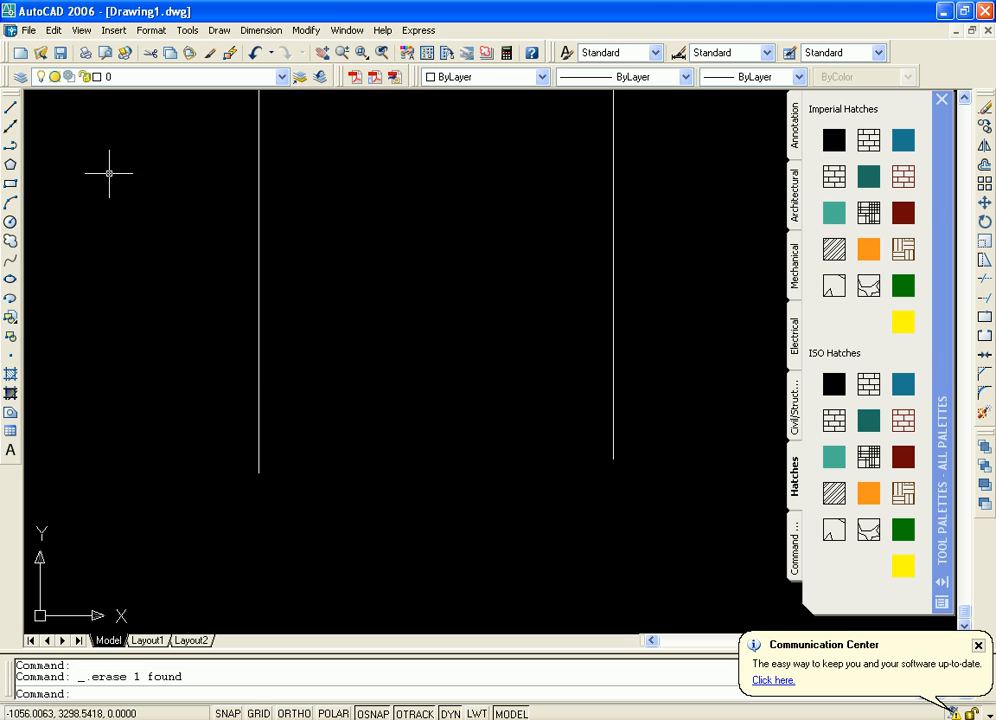
{"action": "left_click", "coordinate": [11, 110]}
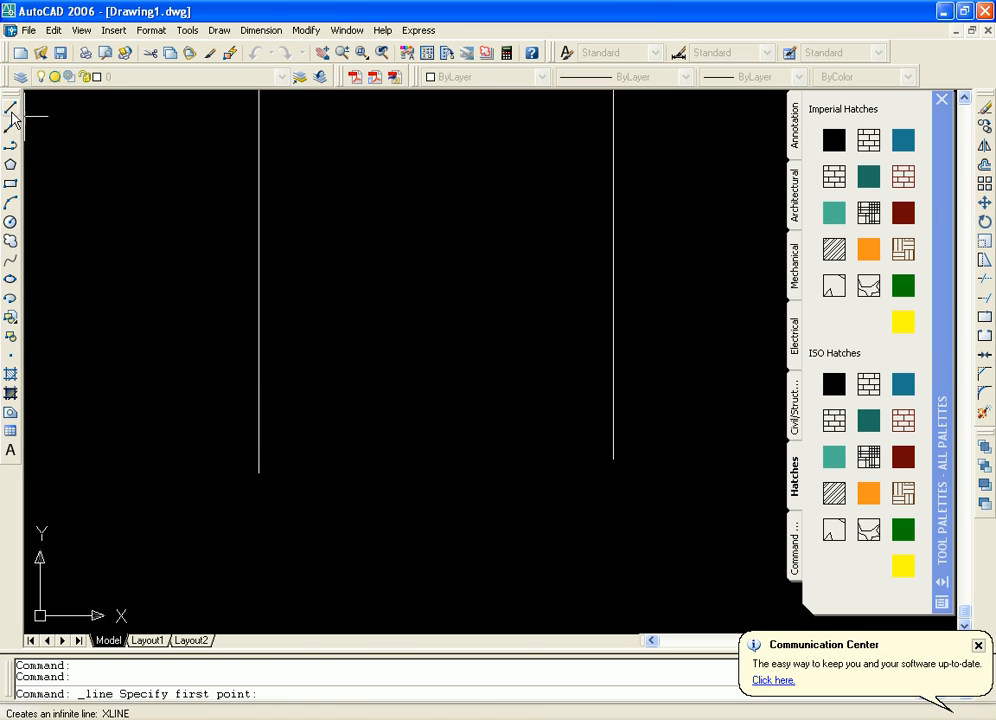
{"action": "left_click", "coordinate": [11, 108]}
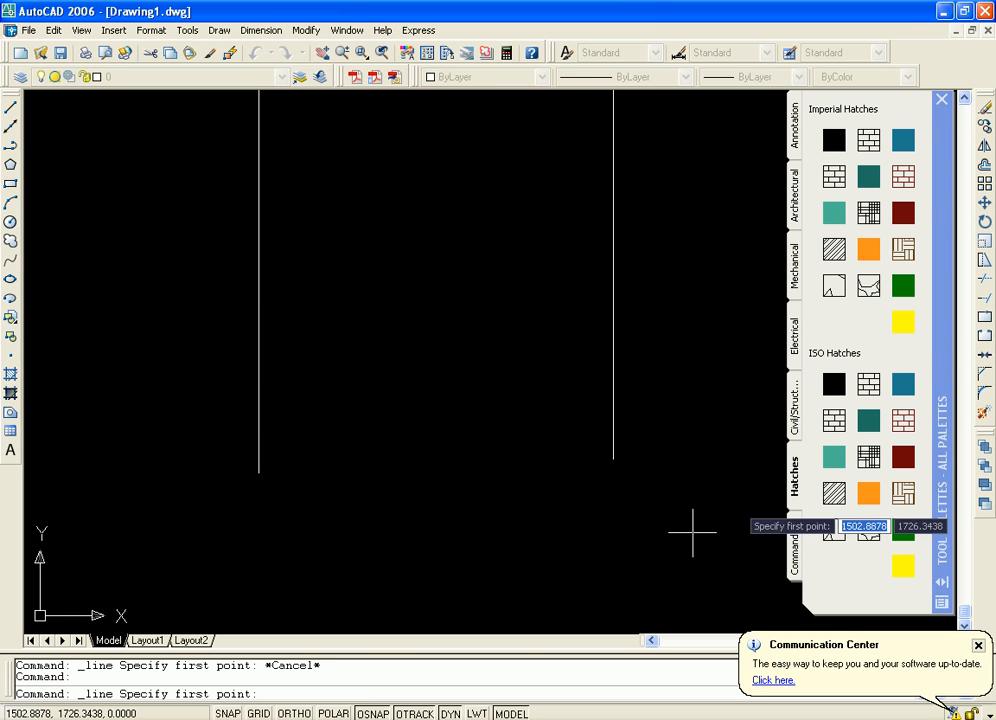
{"action": "left_click", "coordinate": [611, 460]}
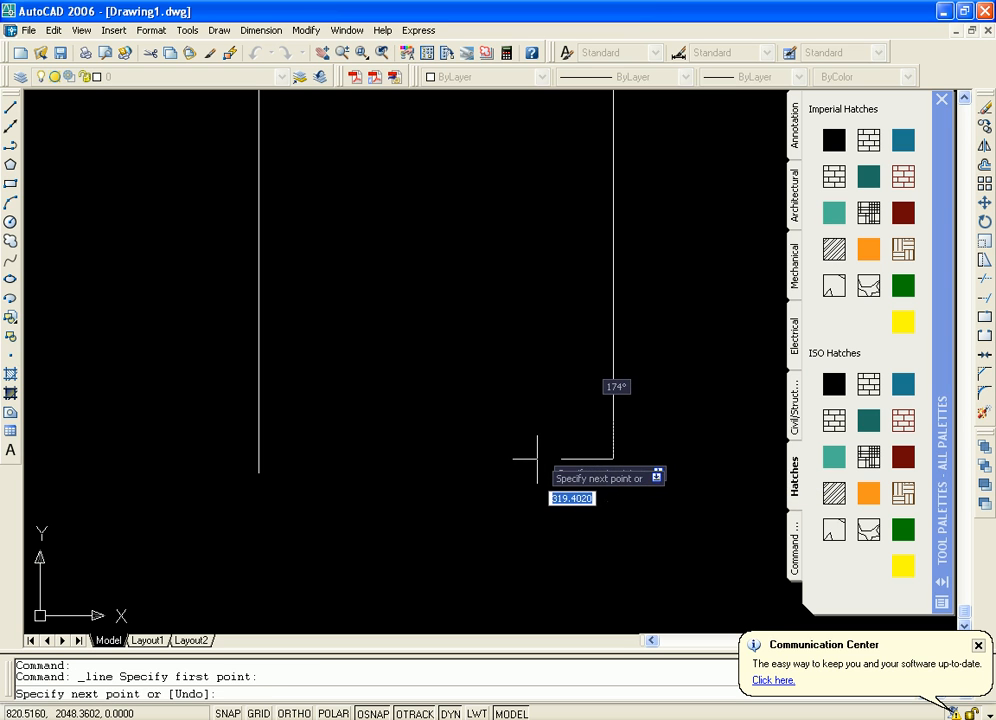
{"action": "key", "text": "F3"}
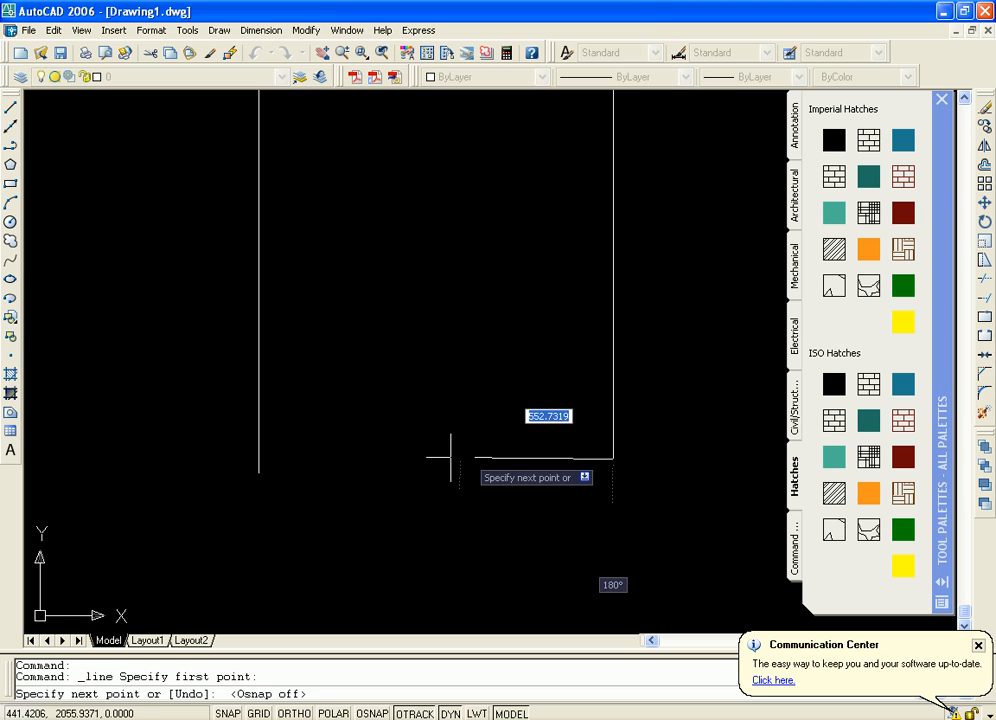
{"action": "key", "text": "F8"}
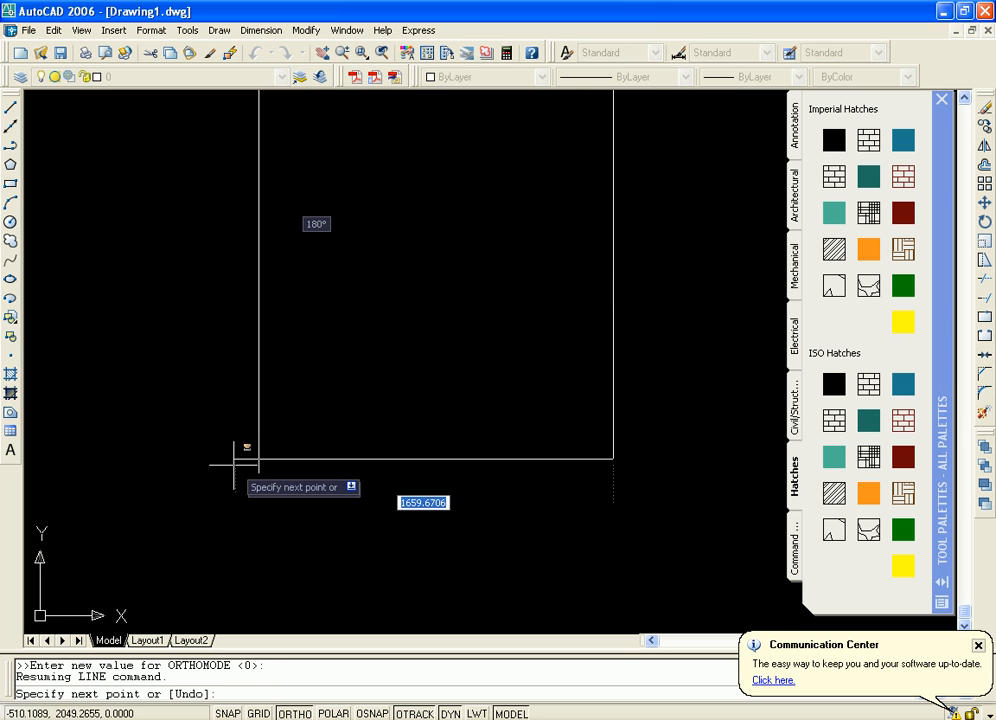
{"action": "left_click", "coordinate": [259, 459]}
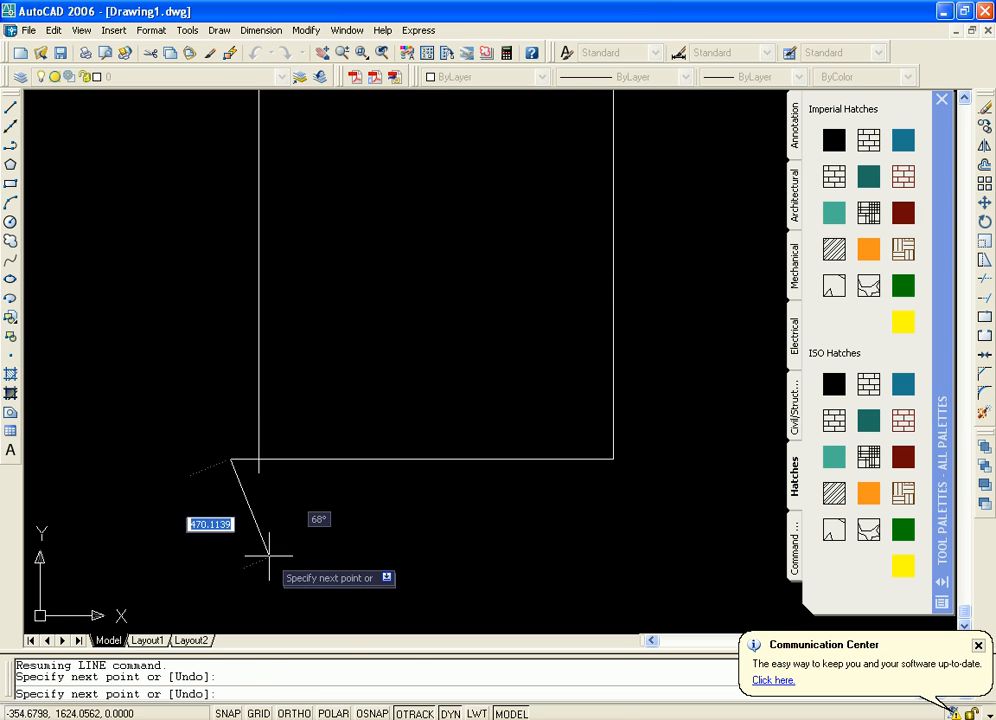
{"action": "key", "text": "Escape"}
Trim the overhanging ends of the bottom line and the left side where they cross at the lower-left corner
{"action": "middle_click_drag", "start_coordinate": [403, 496], "coordinate": [575, 492]}
{"action": "scroll", "coordinate": [500, 365], "scroll_direction": "up", "scroll_amount": 3}
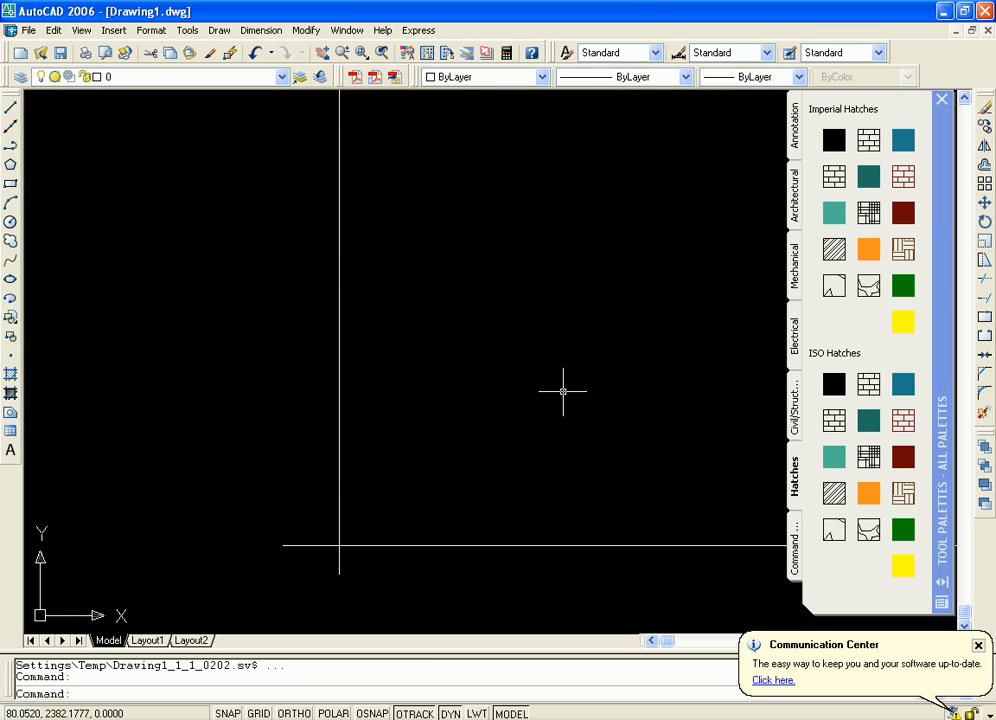
{"action": "middle_click_drag", "start_coordinate": [492, 431], "coordinate": [499, 282]}
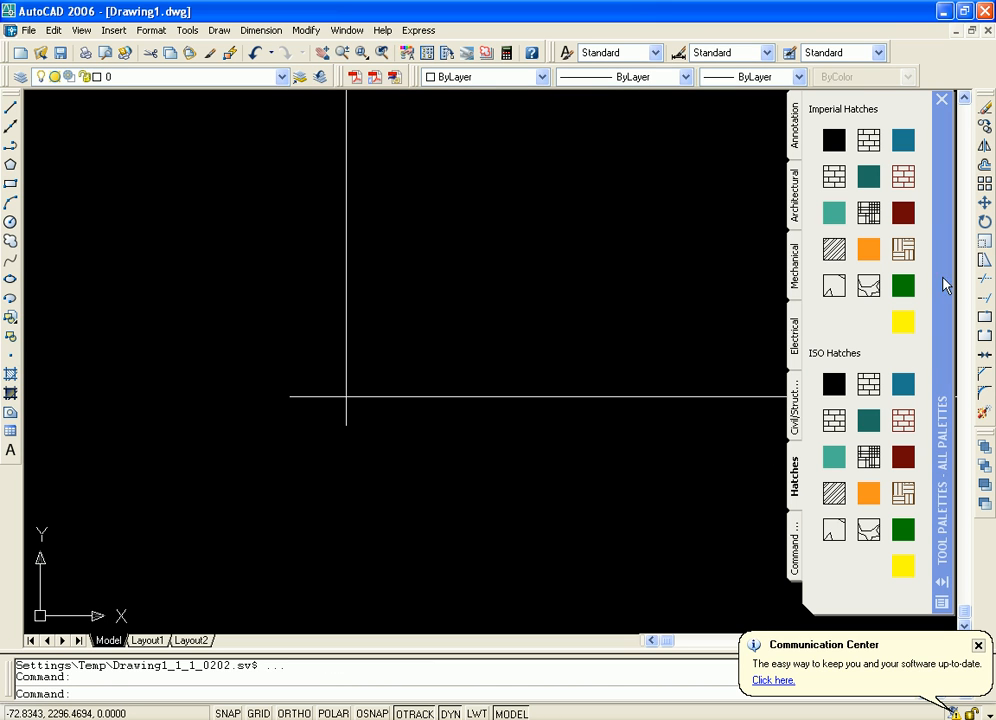
{"action": "left_click", "coordinate": [982, 286]}
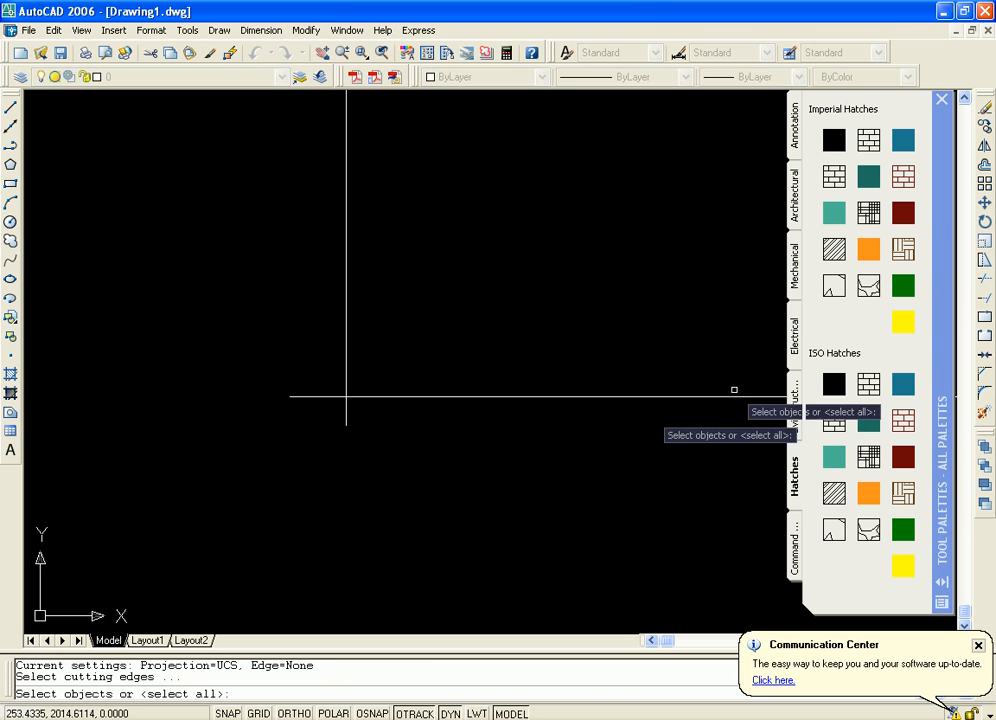
{"action": "key", "text": "Return"}
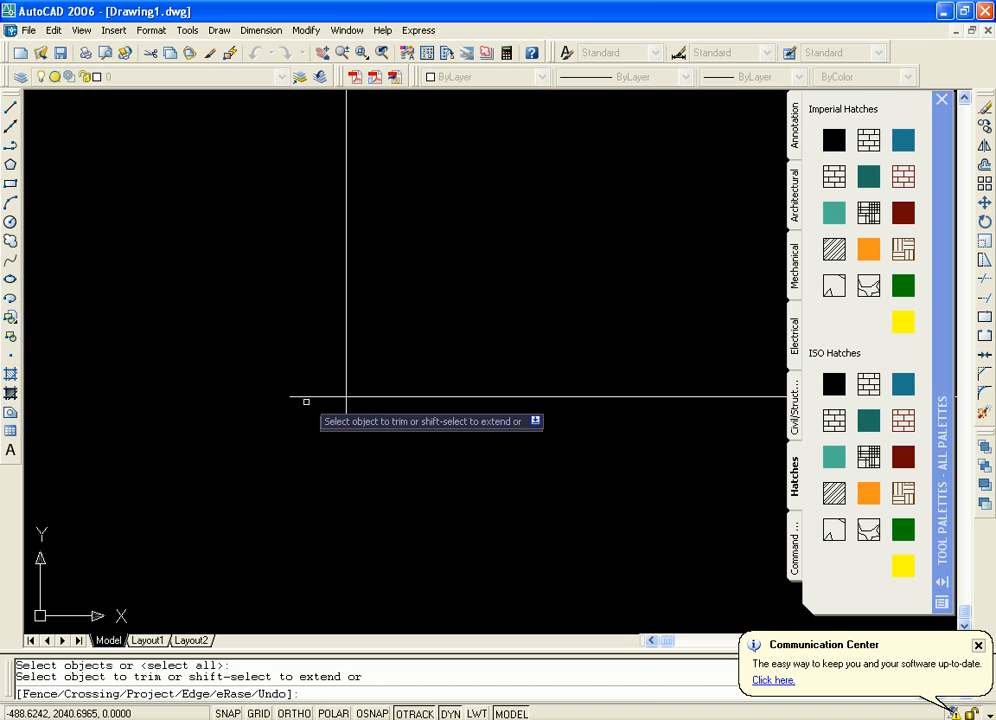
{"action": "left_click", "coordinate": [298, 396]}
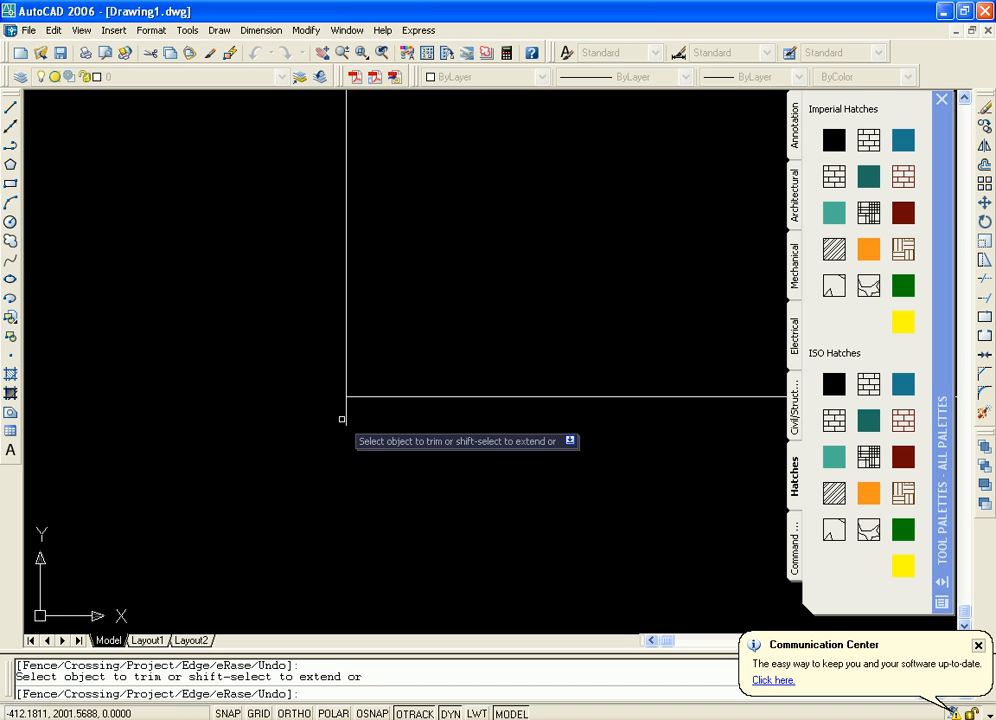
{"action": "left_click", "coordinate": [346, 411]}
{"action": "key", "text": "Escape"}
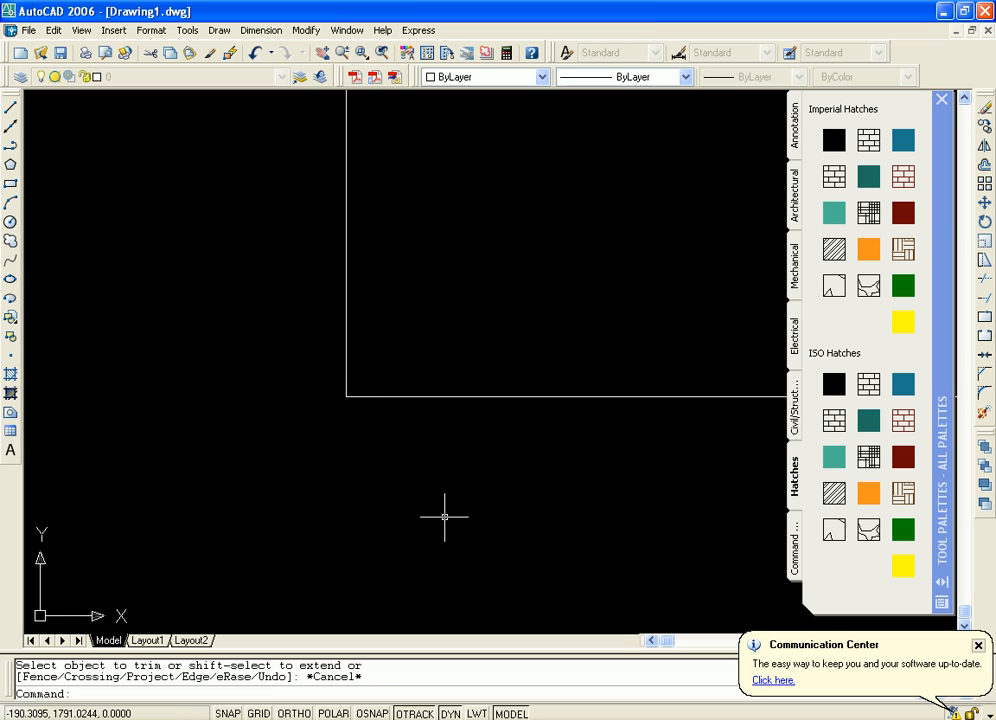
Draw a horizontal line about 1556 units long from the left side's upper endpoint to the right side, with object snap and ortho on
{"action": "middle_click_drag", "start_coordinate": [636, 531], "coordinate": [469, 582]}
{"action": "scroll", "coordinate": [514, 498], "scroll_direction": "down", "scroll_amount": 2}
{"action": "scroll", "coordinate": [564, 427], "scroll_direction": "down", "scroll_amount": 2}
{"action": "scroll", "coordinate": [556, 421], "scroll_direction": "down", "scroll_amount": 2}
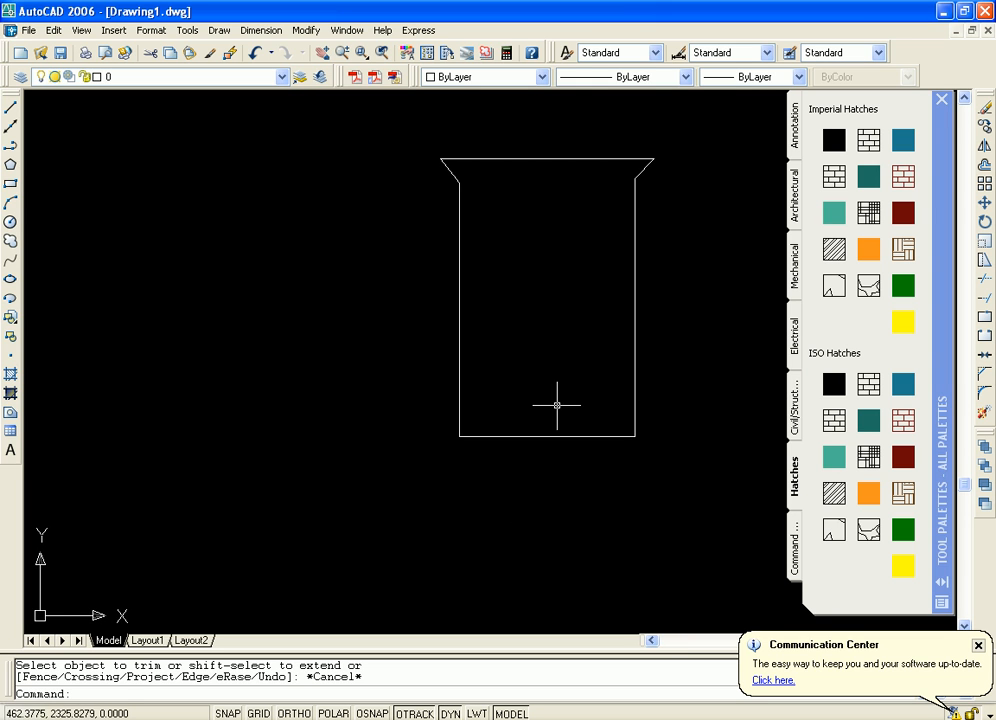
{"action": "middle_click_drag", "start_coordinate": [556, 405], "coordinate": [488, 409]}
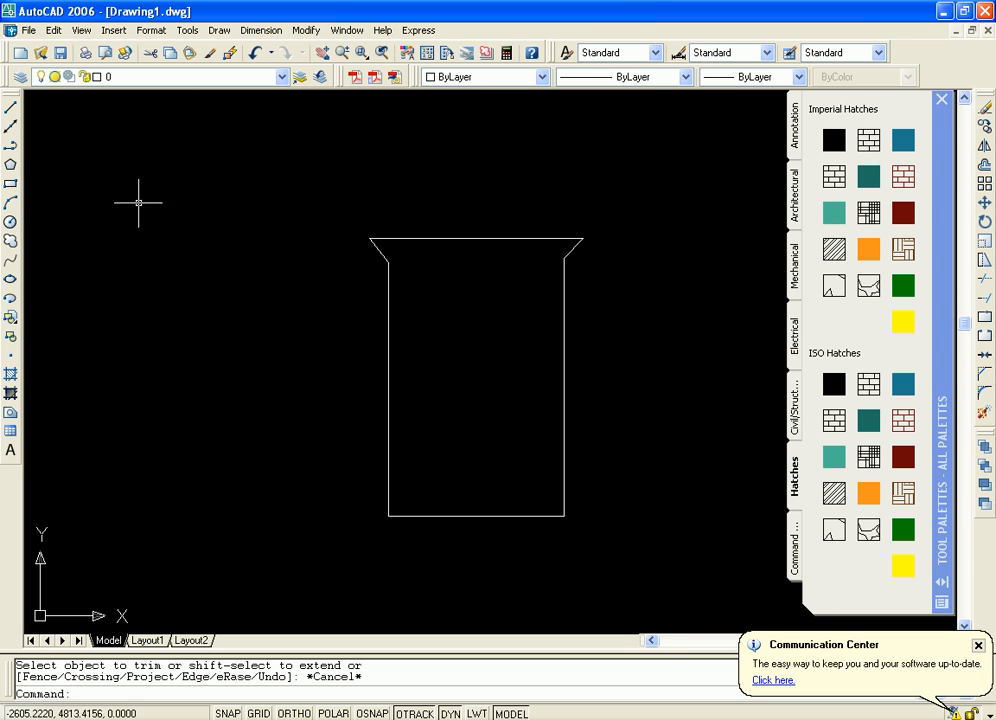
{"action": "left_click", "coordinate": [11, 108]}
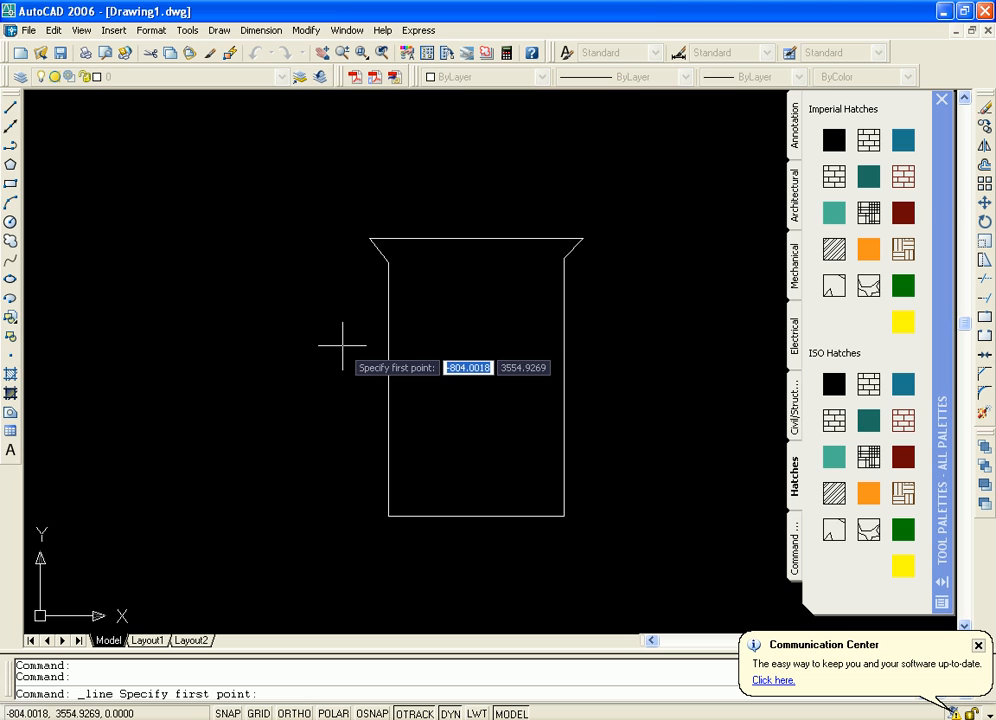
{"action": "key", "text": "F3"}
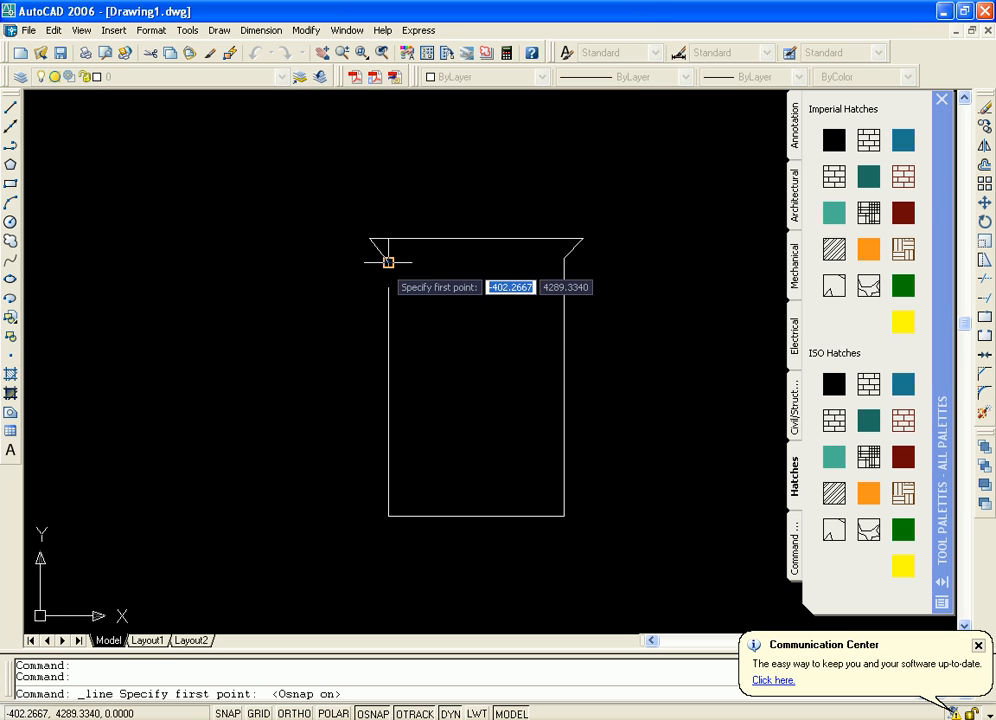
{"action": "left_click", "coordinate": [388, 262]}
{"action": "key", "text": "F8"}
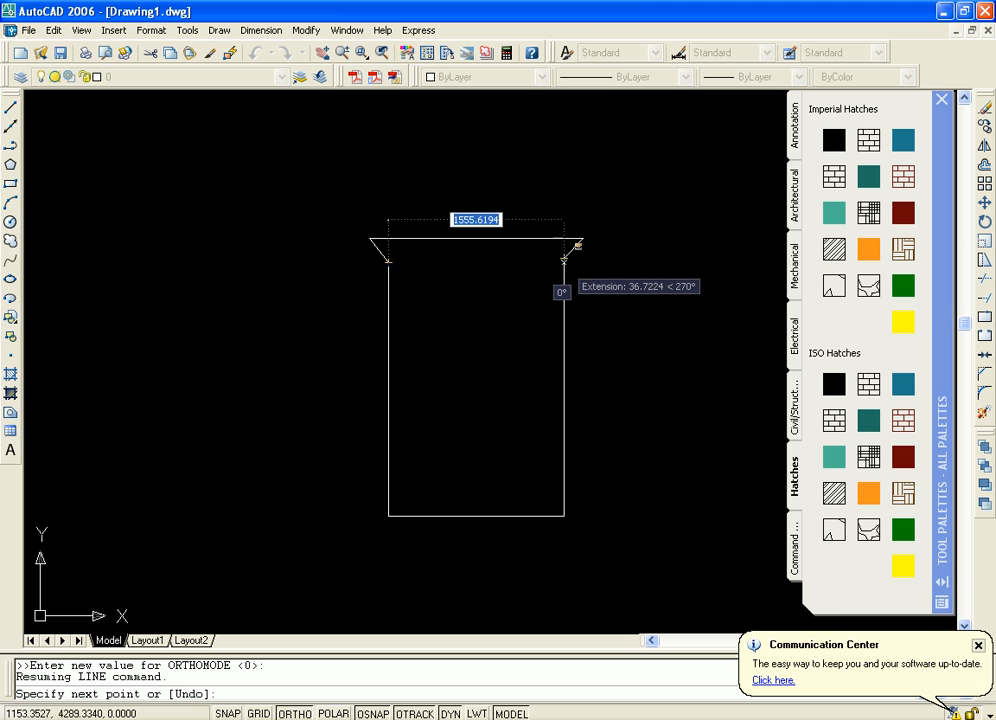
{"action": "left_click", "coordinate": [564, 262]}
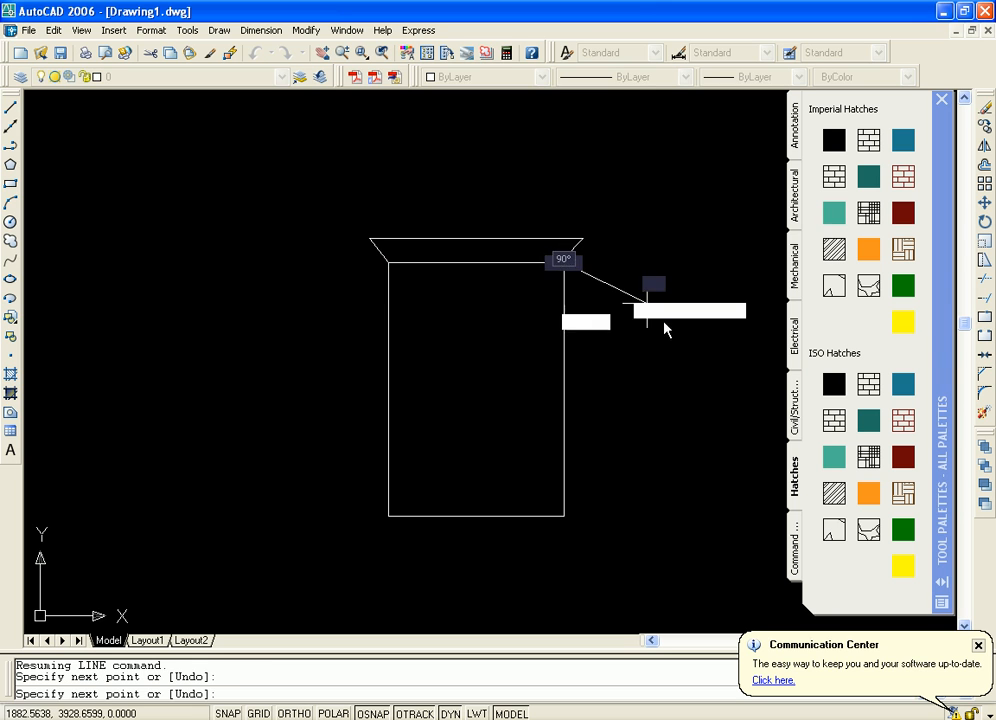
{"action": "key", "text": "Return"}
Draw a vertical dividing line about 2240 units long from near the middle of the new horizontal line down to the bottom edge
{"action": "middle_click_drag", "start_coordinate": [636, 380], "coordinate": [631, 386]}
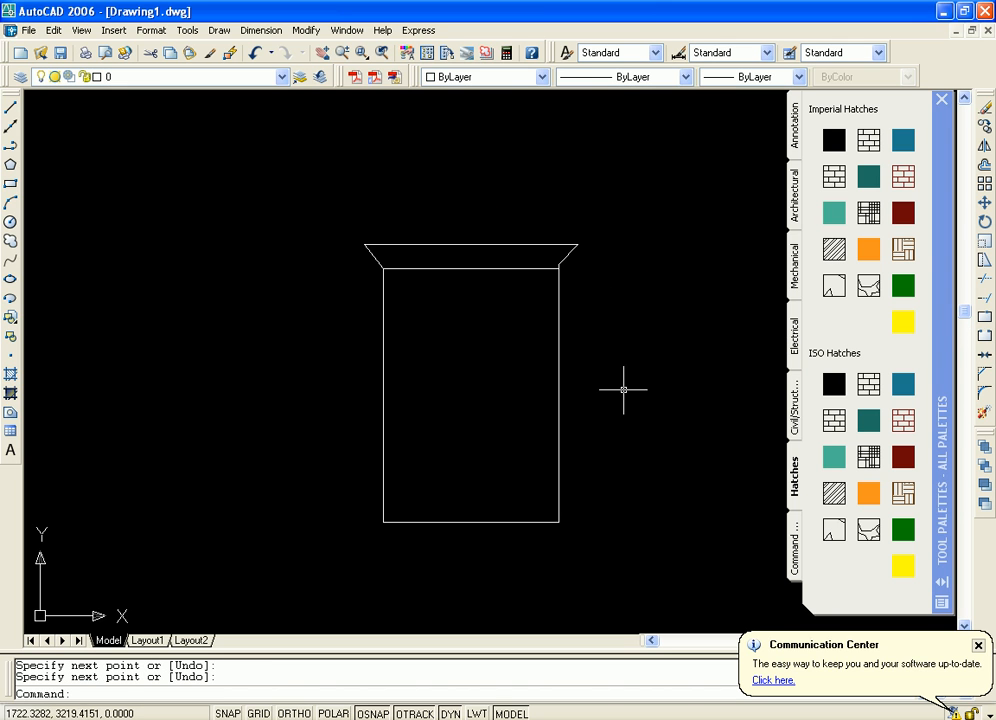
{"action": "left_click", "coordinate": [12, 109]}
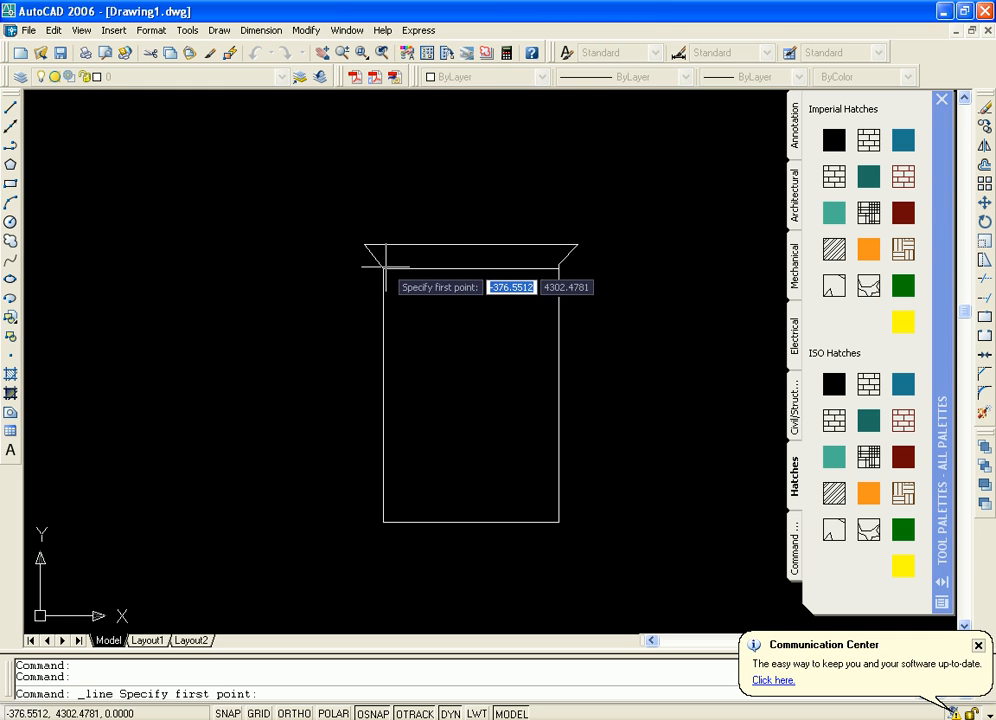
{"action": "left_click", "coordinate": [466, 268]}
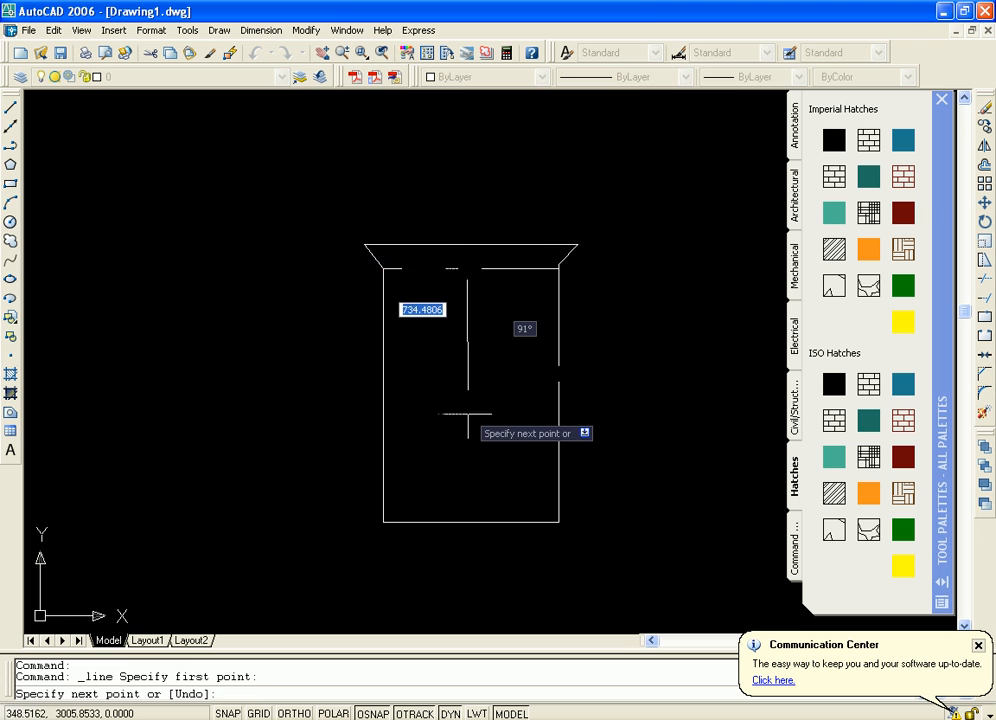
{"action": "key", "text": "F8"}
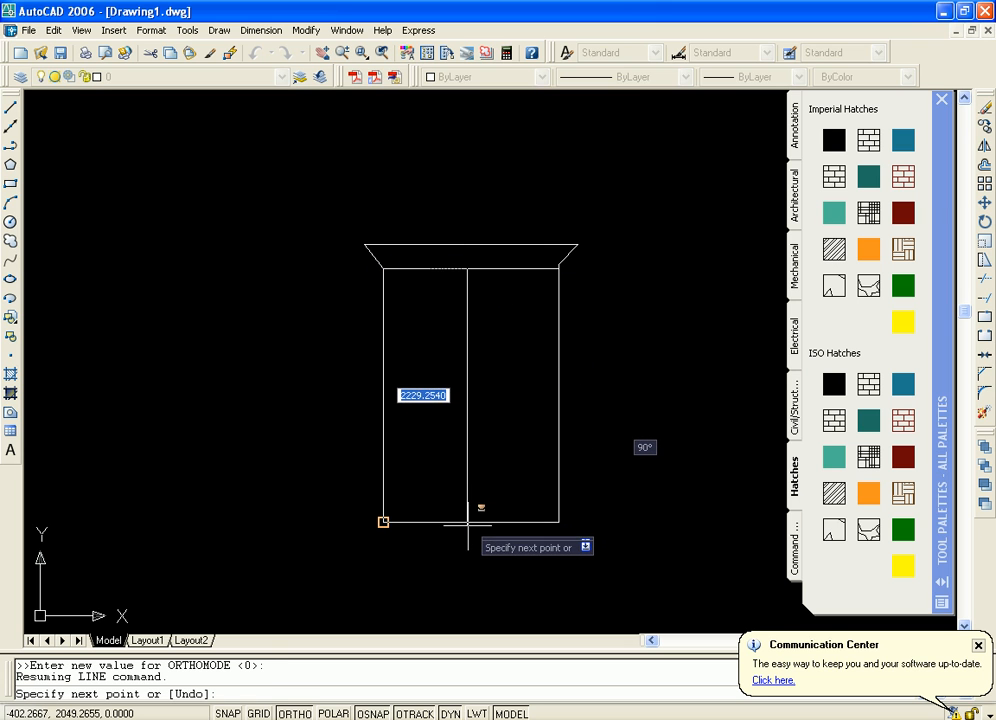
{"action": "key", "text": "F8"}
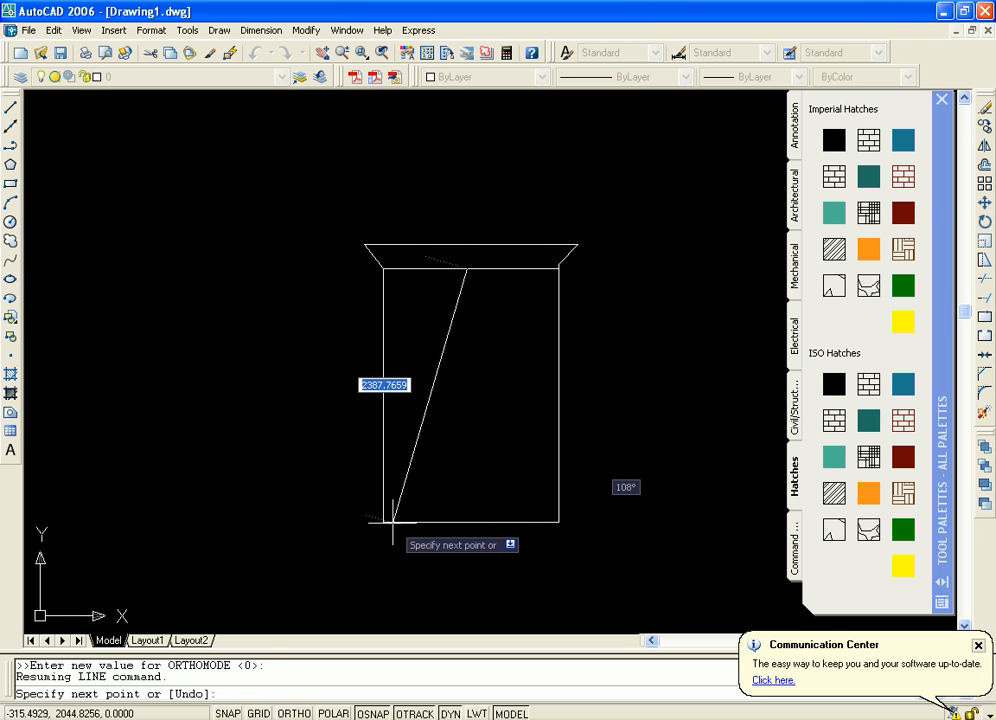
{"action": "left_click", "coordinate": [467, 521]}
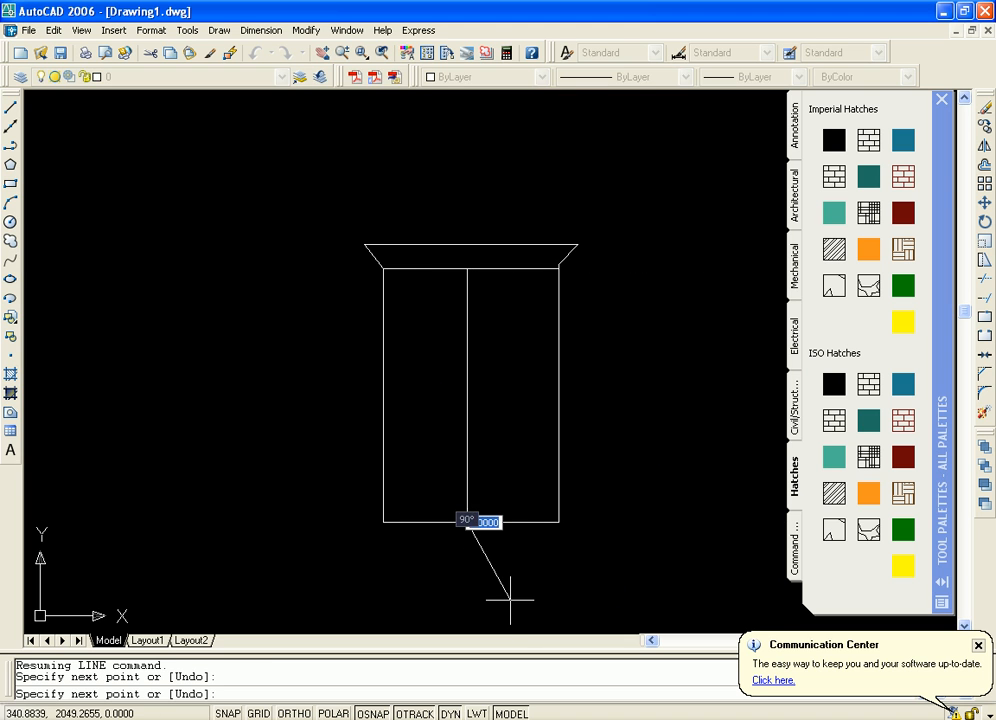
{"action": "key", "text": "Return"}
Draw a door-knob circle of about 55 units radius just left of the dividing line, slightly above mid-height
{"action": "mouse_move", "coordinate": [615, 400]}
{"action": "middle_mouse_down"}
{"action": "mouse_move", "coordinate": [620, 429]}
{"action": "mouse_move", "coordinate": [622, 352]}
{"action": "middle_mouse_up"}
{"action": "scroll", "coordinate": [626, 400], "scroll_direction": "up", "scroll_amount": 3}
{"action": "scroll", "coordinate": [611, 399], "scroll_direction": "down", "scroll_amount": 2}
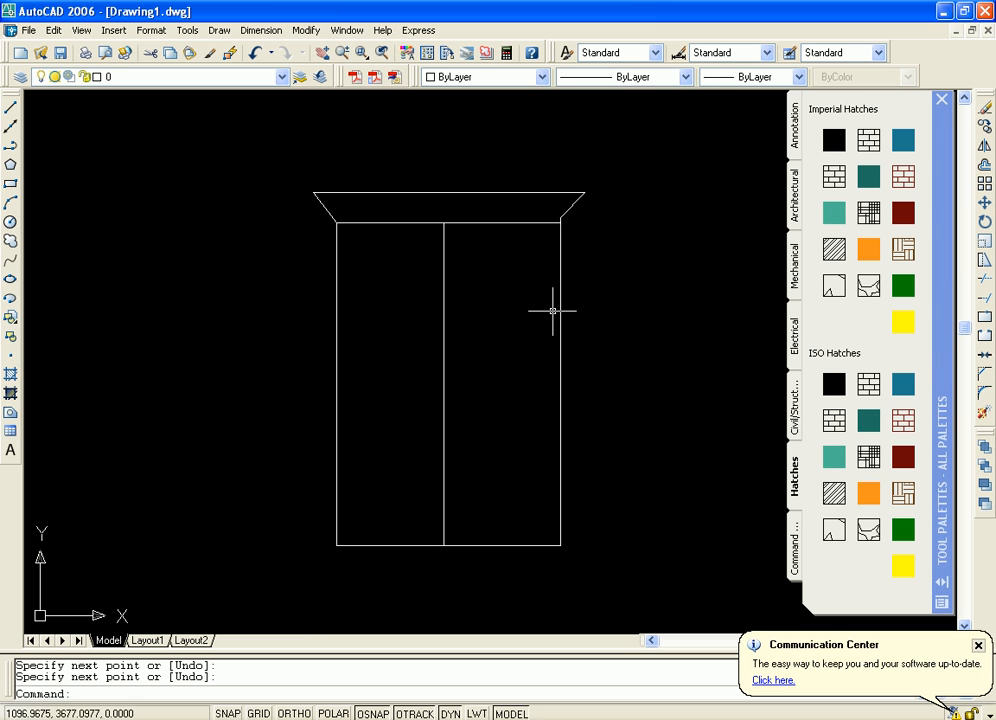
{"action": "left_click", "coordinate": [10, 222]}
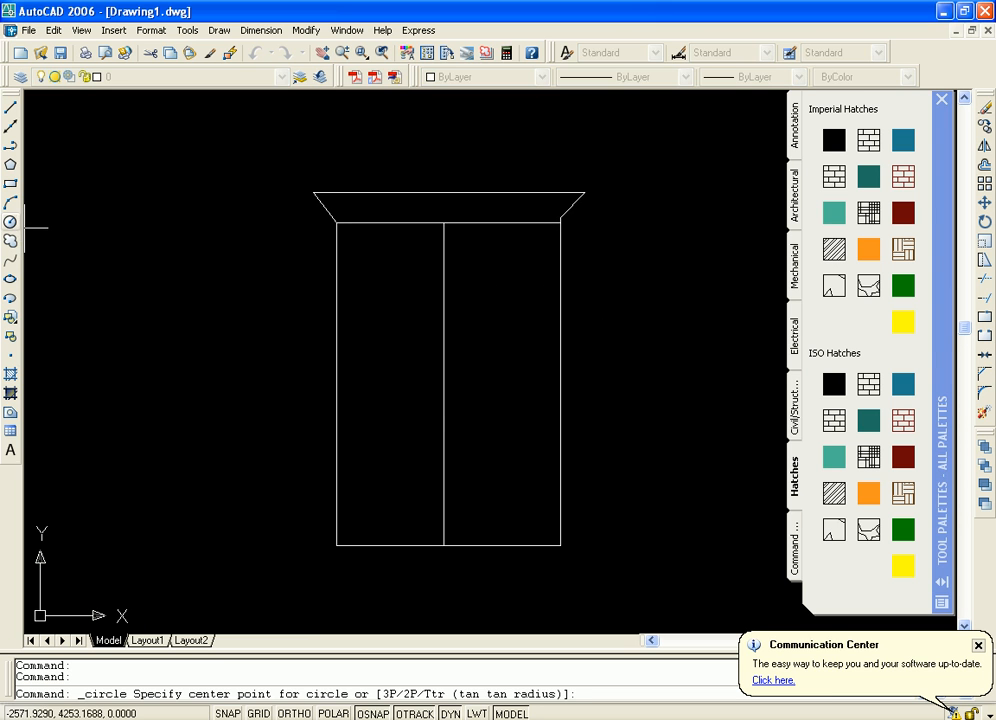
{"action": "left_click", "coordinate": [426, 359]}
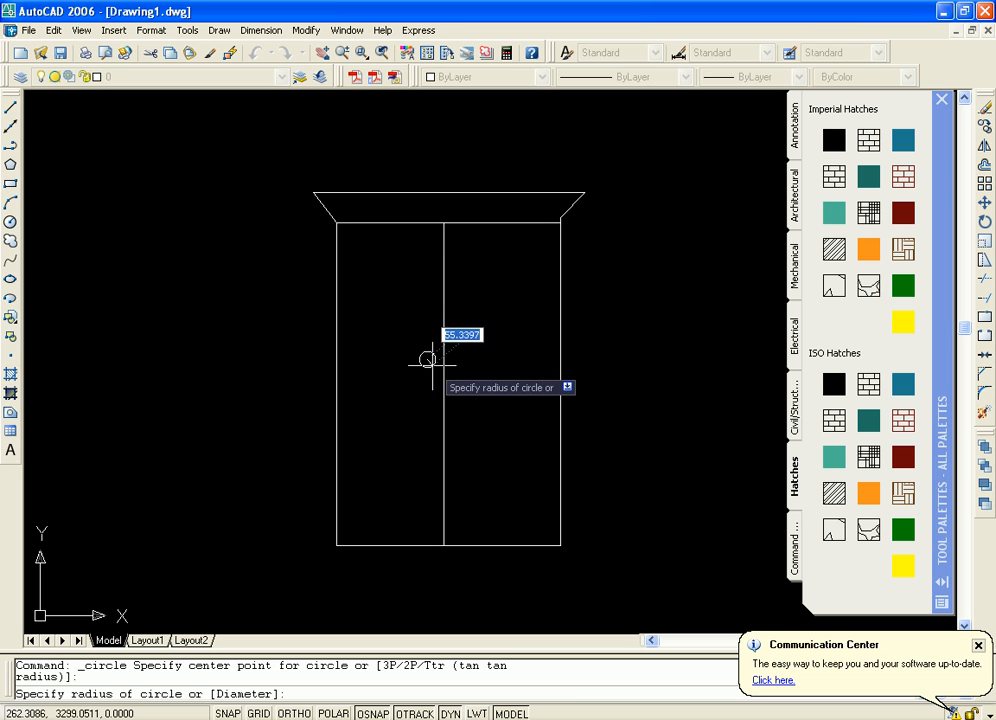
{"action": "left_click", "coordinate": [433, 365]}
Copy the knob circle horizontally about 204 units to the other side of the dividing line, using its center as base point
{"action": "middle_click_drag", "start_coordinate": [516, 370], "coordinate": [514, 381]}
{"action": "left_click", "coordinate": [426, 370]}
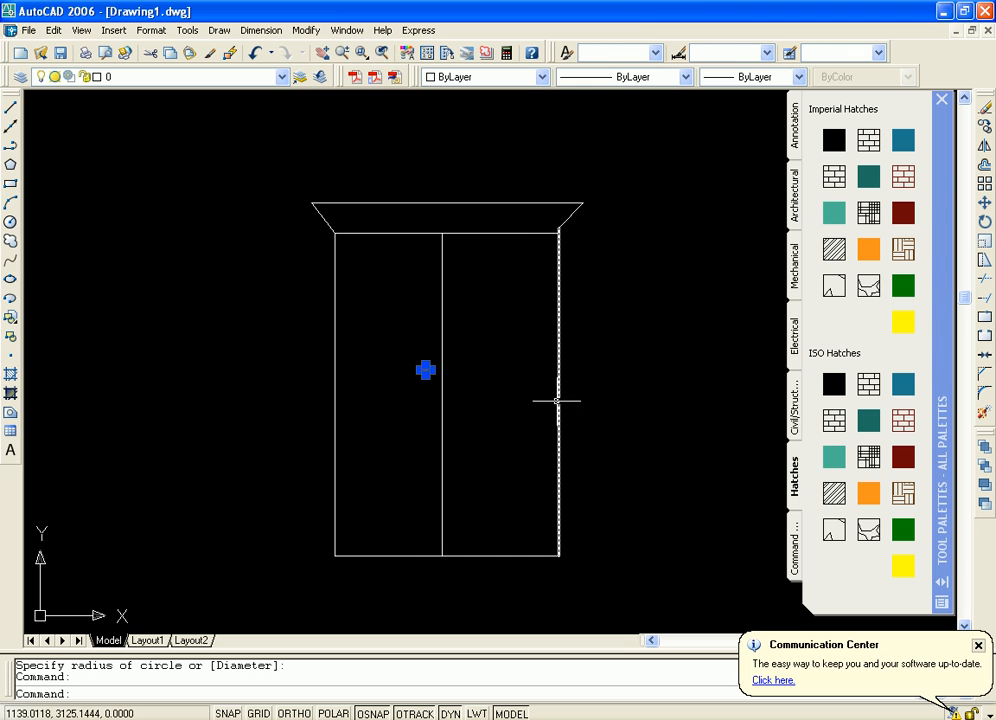
{"action": "left_click", "coordinate": [985, 127]}
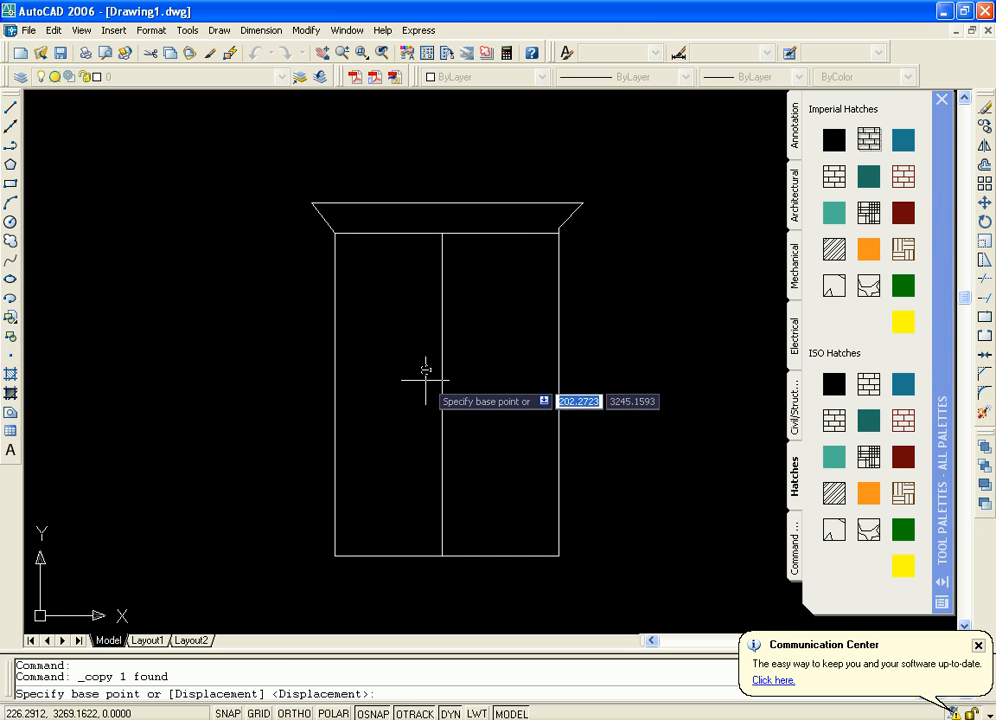
{"action": "left_click", "coordinate": [426, 370]}
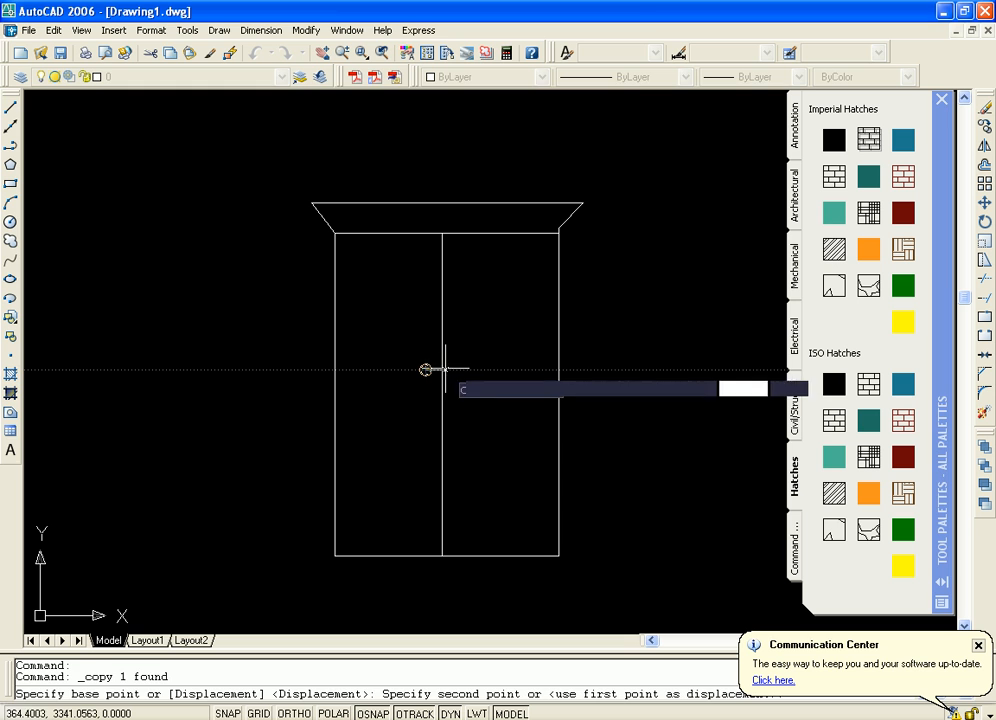
{"action": "key", "text": "F8"}
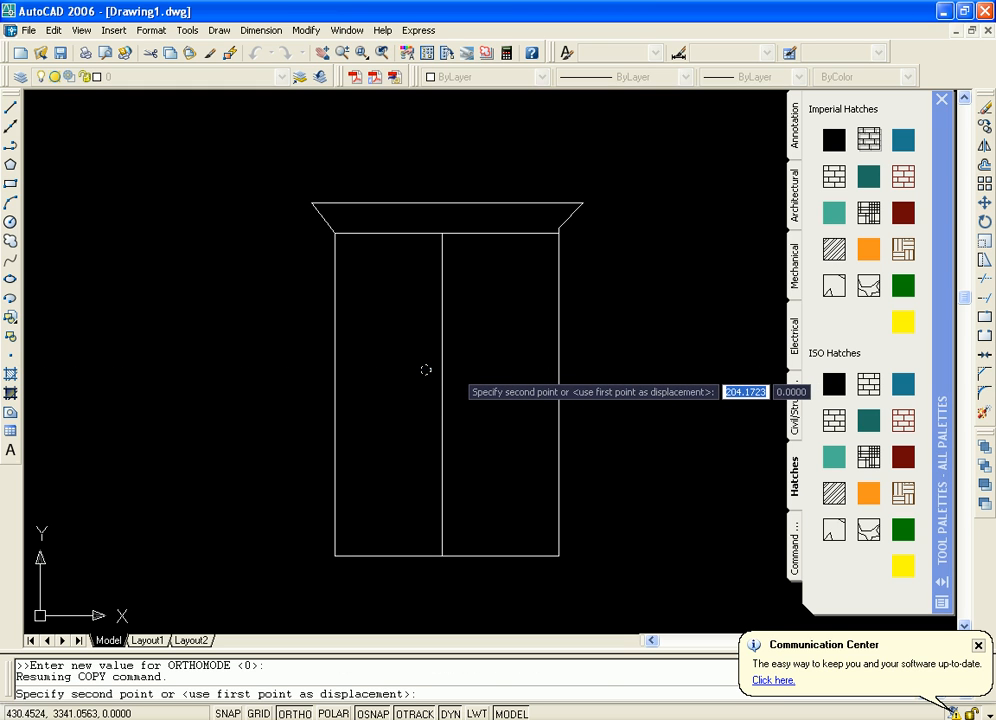
{"action": "left_click", "coordinate": [455, 370]}
{"action": "key", "text": "Return"}
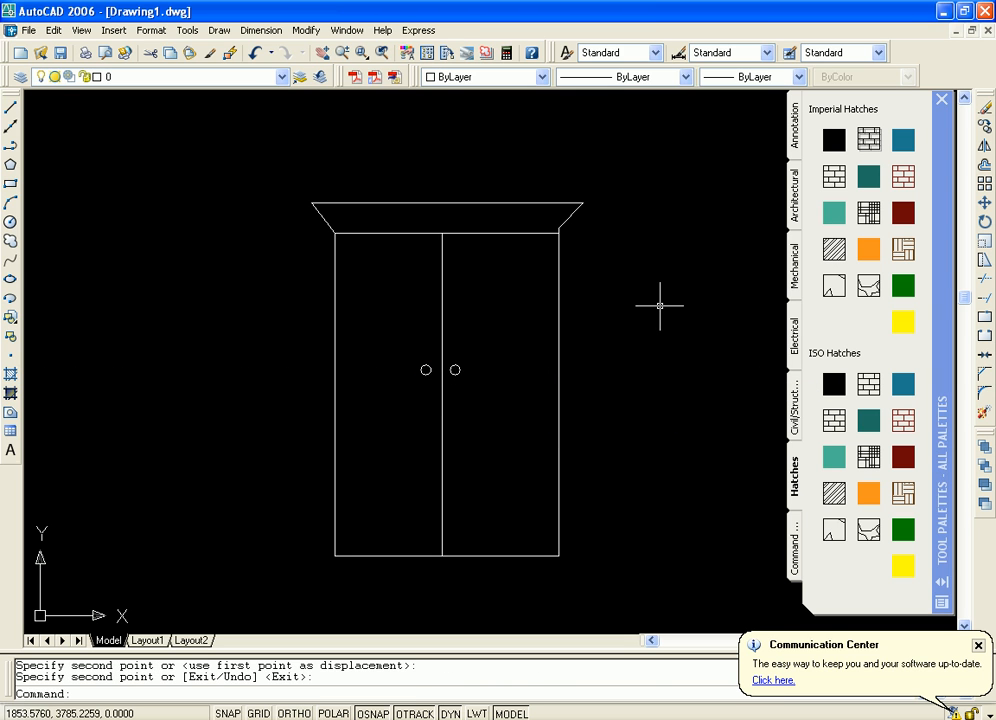
Fill both door panels with the solid orange Imperial hatch and the slanted top section with the solid dark red one
{"action": "mouse_move", "coordinate": [660, 306]}
{"action": "middle_mouse_down"}
{"action": "mouse_move", "coordinate": [670, 316]}
{"action": "mouse_move", "coordinate": [657, 333]}
{"action": "mouse_move", "coordinate": [658, 301]}
{"action": "middle_mouse_up"}
{"action": "scroll", "coordinate": [668, 317], "scroll_direction": "up", "scroll_amount": 3}
{"action": "scroll", "coordinate": [655, 324], "scroll_direction": "down", "scroll_amount": 4}
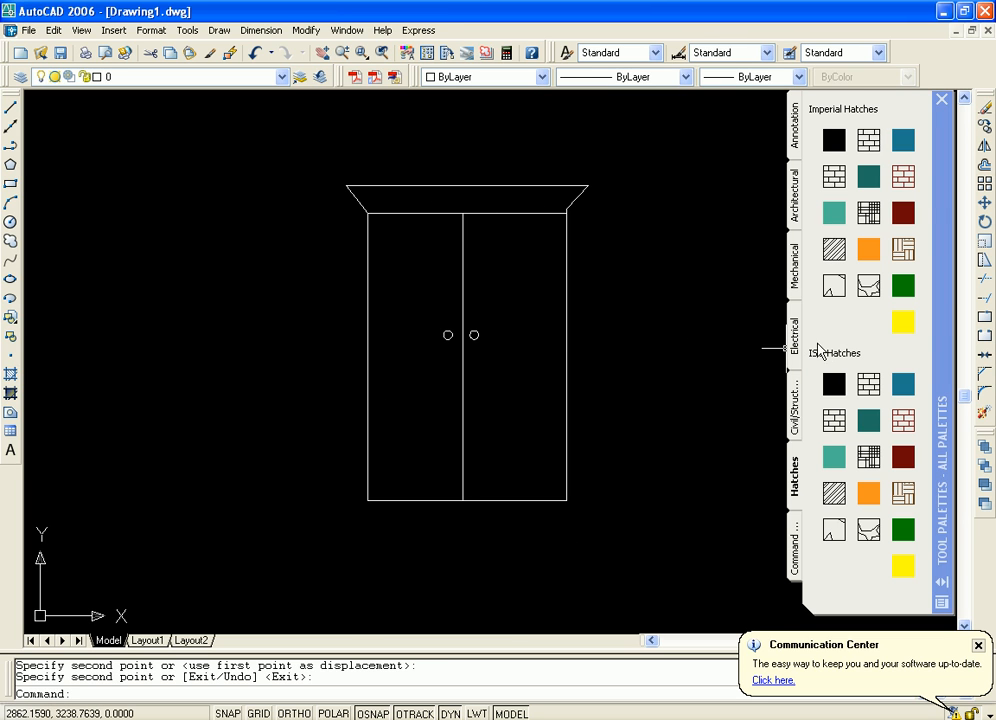
{"action": "mouse_move", "coordinate": [875, 252]}
{"action": "left_mouse_down"}
{"action": "mouse_move", "coordinate": [456, 271]}
{"action": "mouse_move", "coordinate": [425, 282]}
{"action": "mouse_move", "coordinate": [424, 272]}
{"action": "left_mouse_up"}
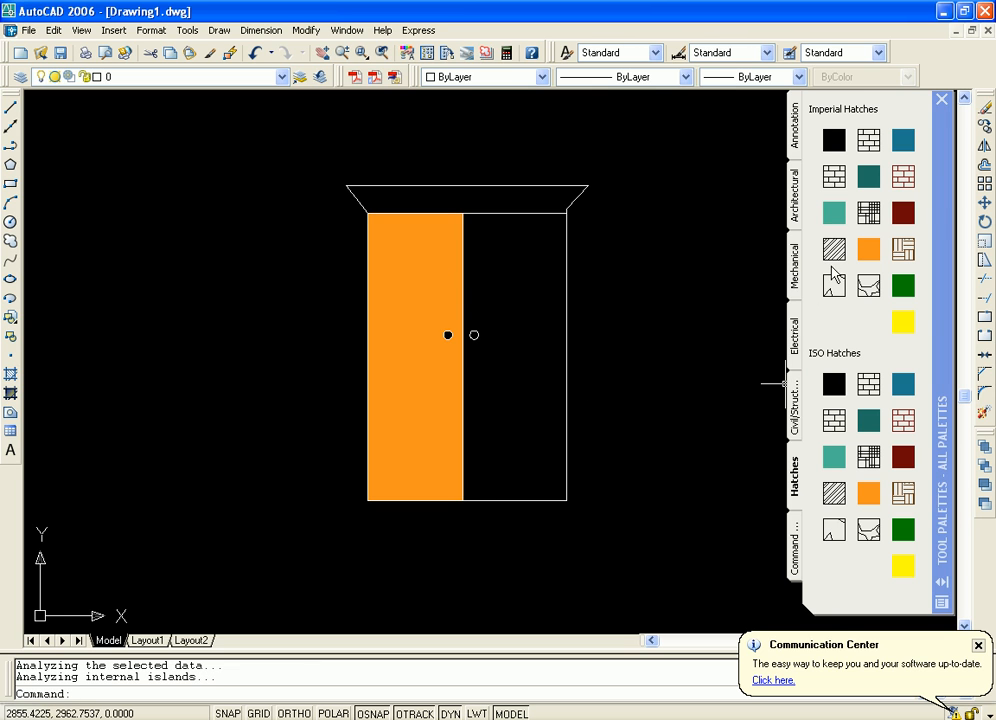
{"action": "mouse_move", "coordinate": [870, 258]}
{"action": "left_mouse_down"}
{"action": "mouse_move", "coordinate": [671, 282]}
{"action": "mouse_move", "coordinate": [534, 285]}
{"action": "mouse_move", "coordinate": [536, 296]}
{"action": "left_mouse_up"}
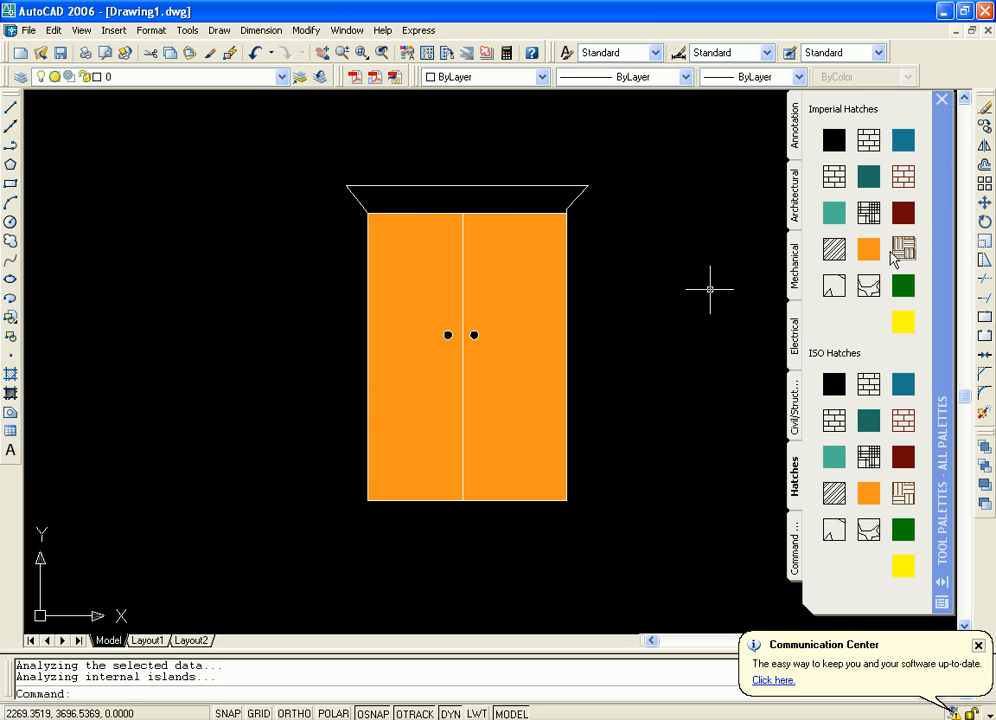
{"action": "left_click_drag", "start_coordinate": [913, 218], "coordinate": [495, 197]}
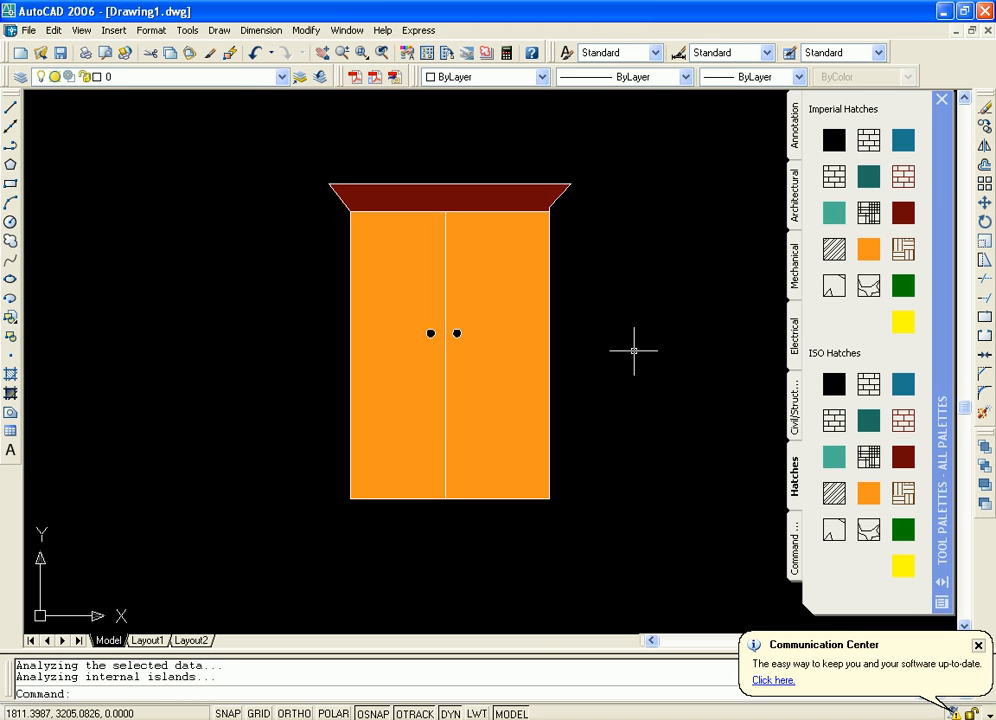
{"action": "scroll", "coordinate": [634, 355], "scroll_direction": "up", "scroll_amount": 2}
{"action": "scroll", "coordinate": [630, 358], "scroll_direction": "down", "scroll_amount": 1}
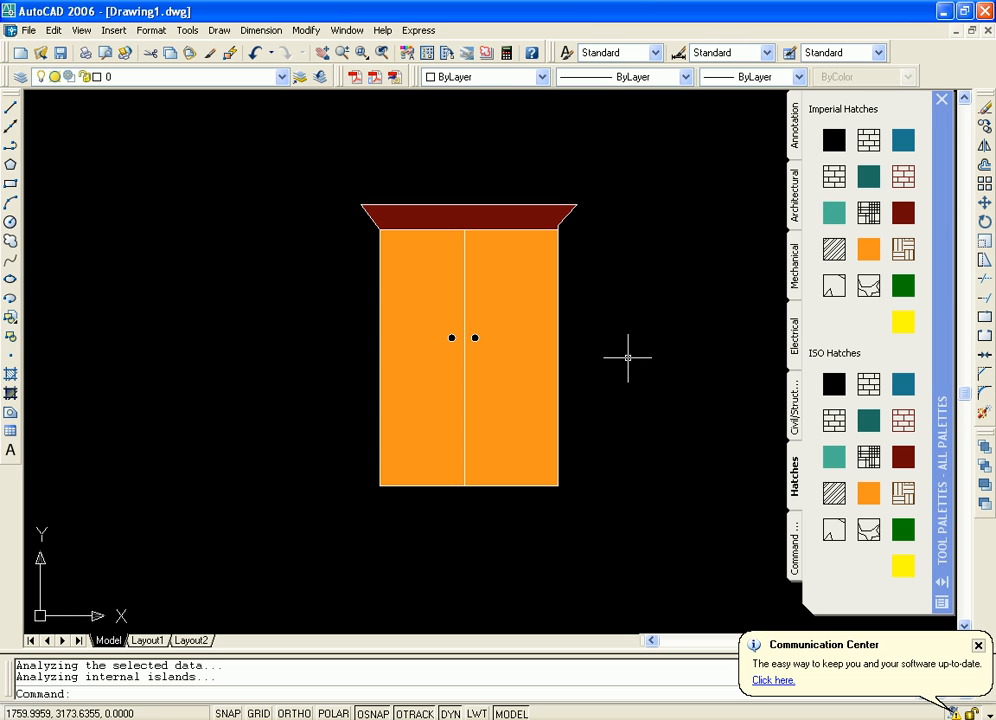
{"action": "middle_click_drag", "start_coordinate": [601, 372], "coordinate": [583, 383]}
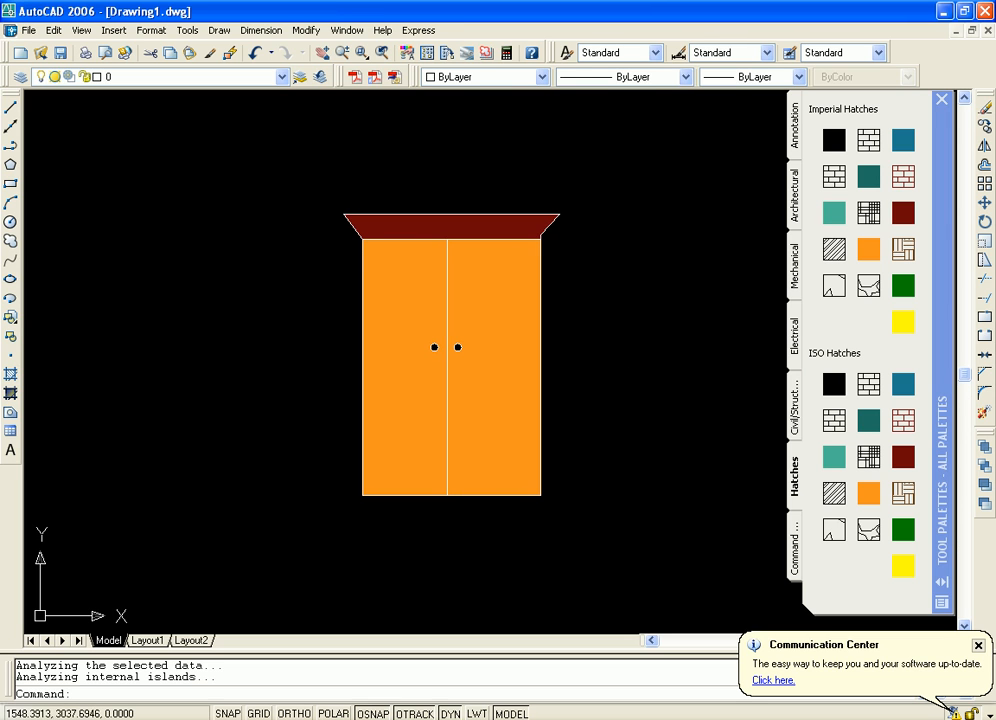
{"action": "scroll", "coordinate": [587, 386], "scroll_direction": "up", "scroll_amount": 2}
{"action": "middle_click_drag", "start_coordinate": [592, 327], "coordinate": [570, 355]}
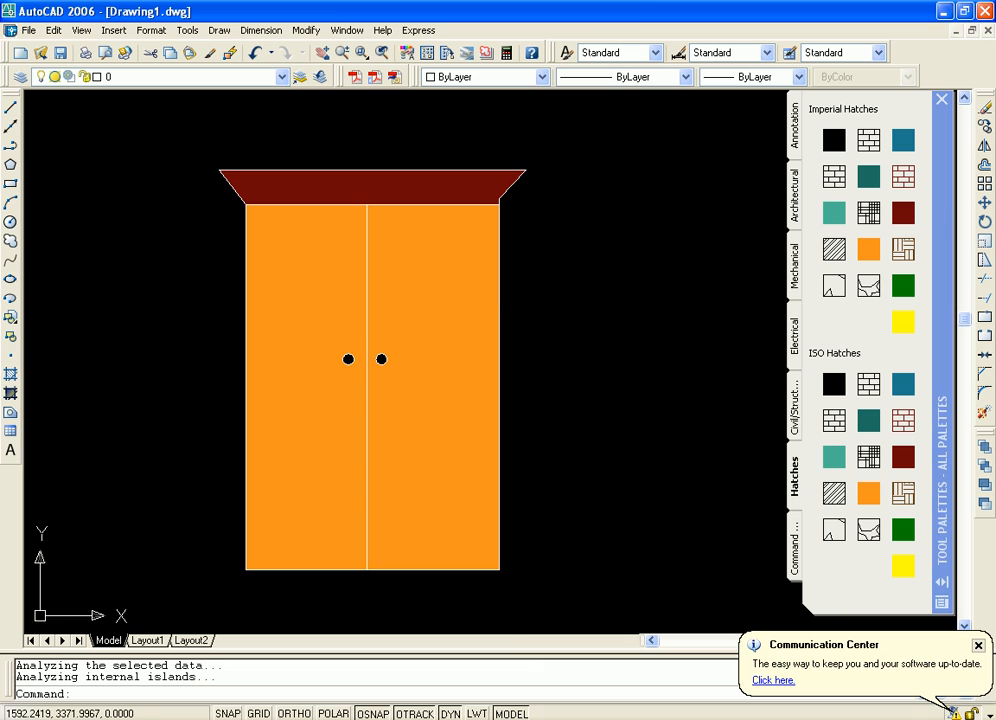
{"action": "middle_click_drag", "start_coordinate": [404, 220], "coordinate": [435, 224]}
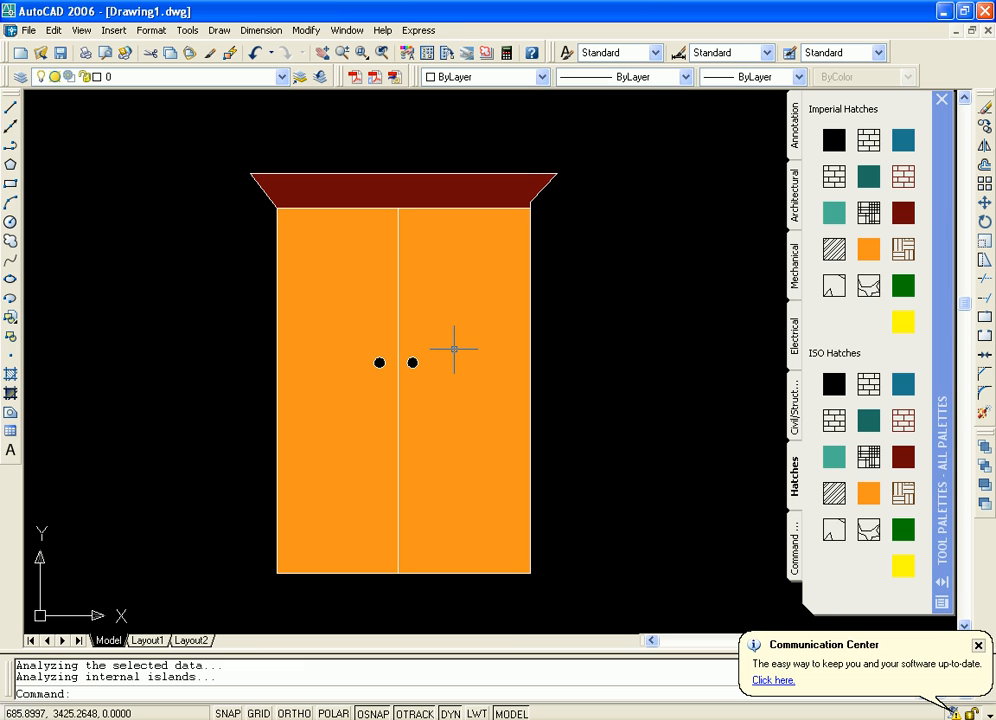
{"action": "middle_click_drag", "start_coordinate": [636, 397], "coordinate": [631, 365]}
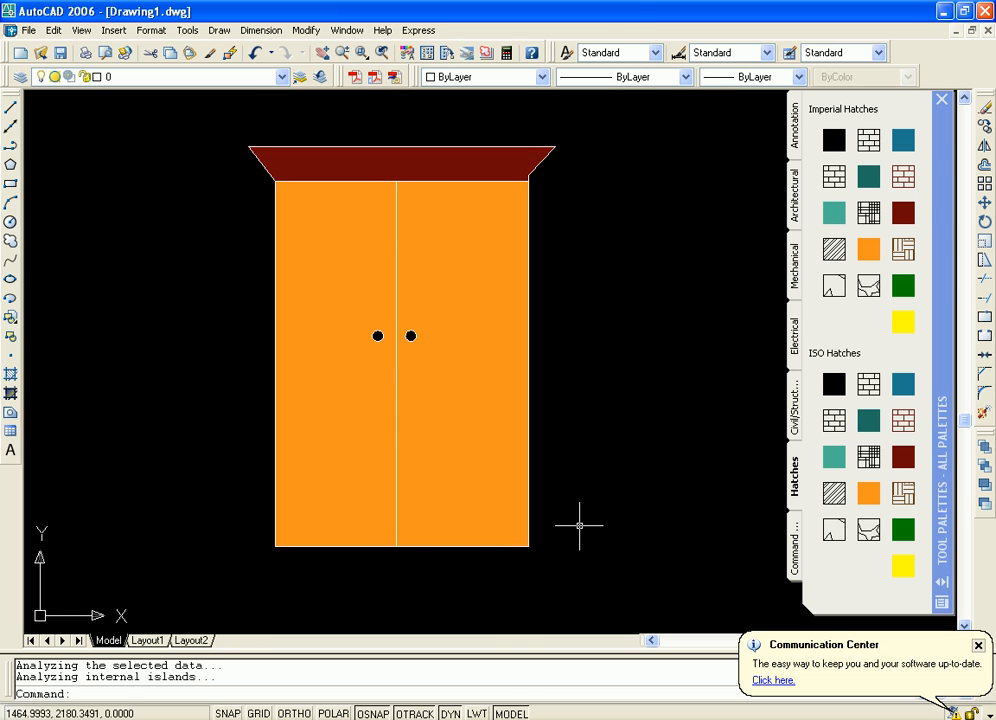
Close the Communication Center notice and show the Command Tools palette
{"action": "middle_click_drag", "start_coordinate": [642, 498], "coordinate": [640, 520]}
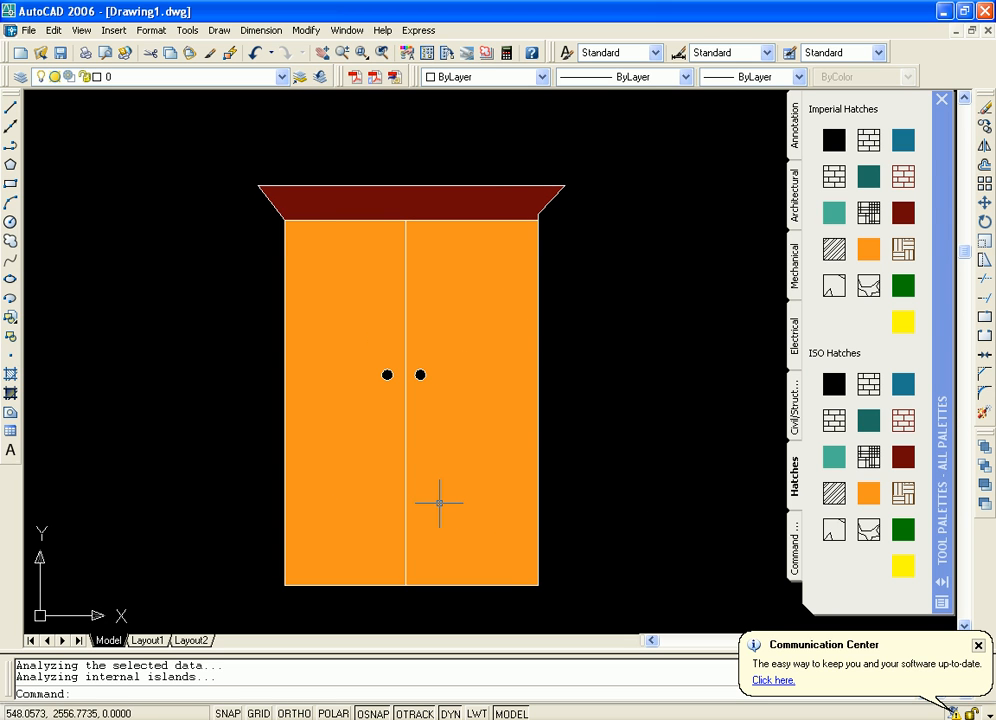
{"action": "middle_click_drag", "start_coordinate": [658, 532], "coordinate": [663, 485]}
{"action": "scroll", "coordinate": [645, 422], "scroll_direction": "down", "scroll_amount": 2}
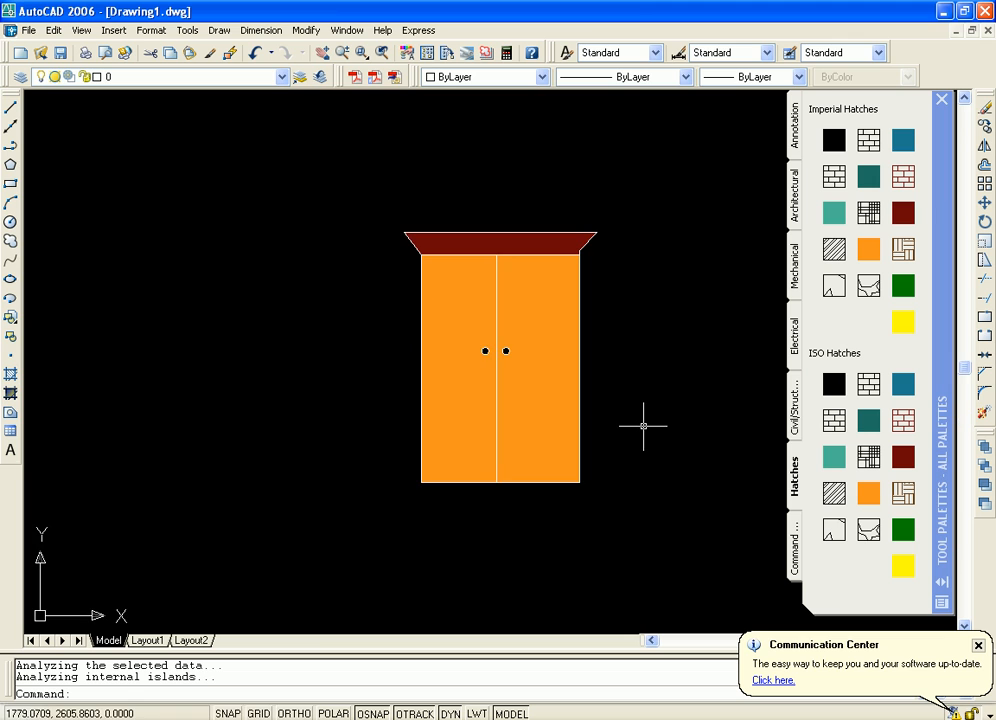
{"action": "scroll", "coordinate": [646, 424], "scroll_direction": "up", "scroll_amount": 1}
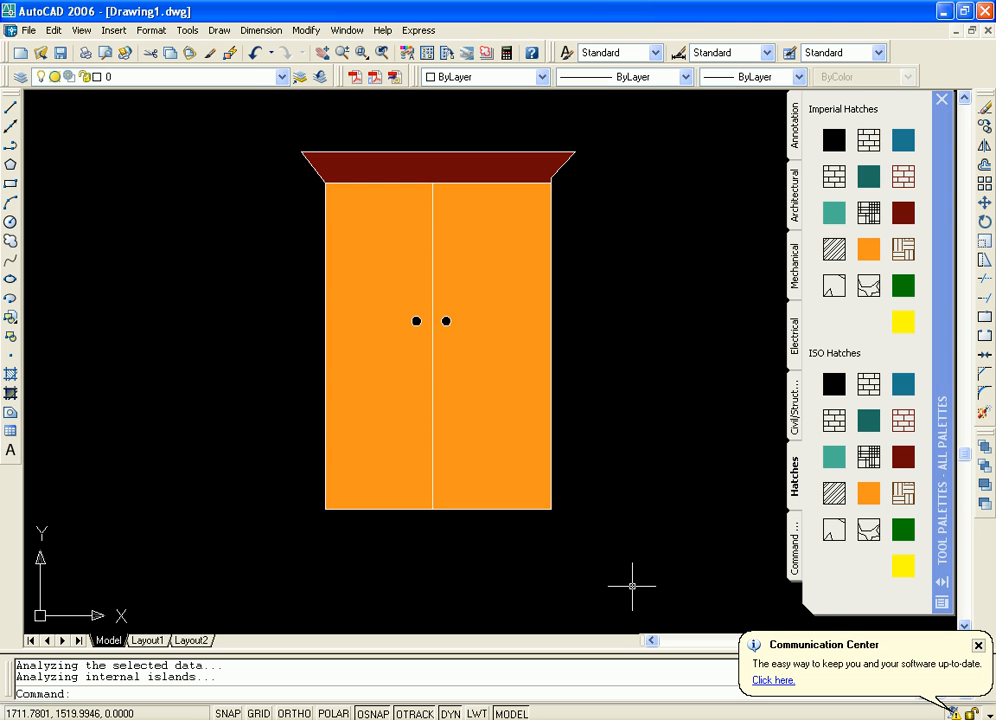
{"action": "left_click", "coordinate": [979, 646]}
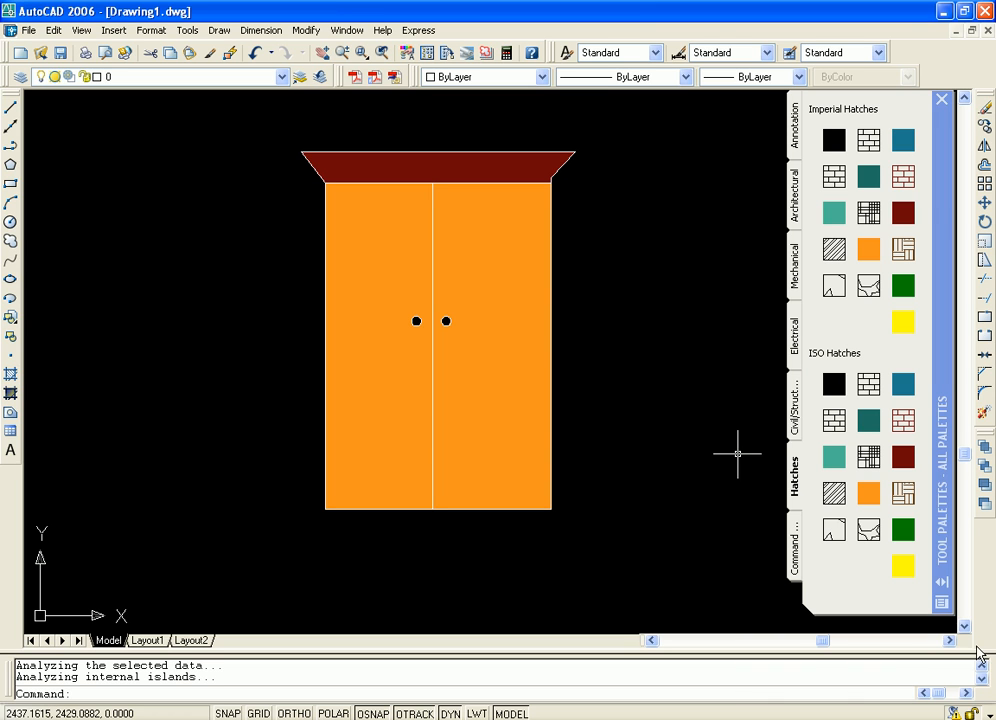
{"action": "left_click", "coordinate": [796, 550]}
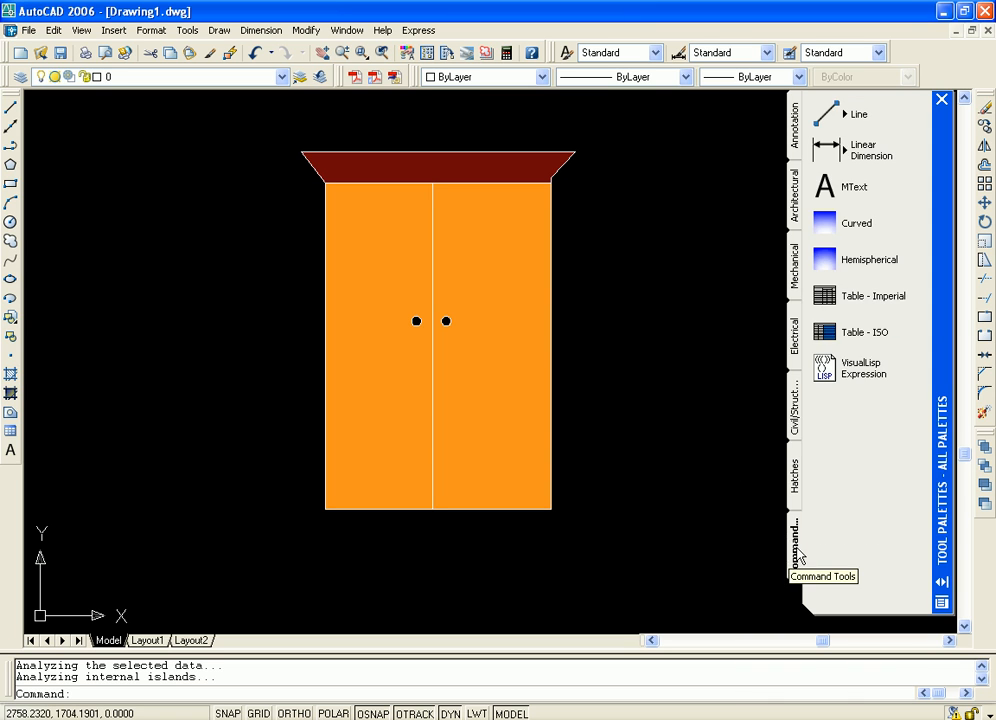
Draw a horizontal line in the empty space right of the cabinet with the palette's Line tool, adding a vertical segment upward from its right end
{"action": "middle_click_drag", "start_coordinate": [699, 245], "coordinate": [614, 260]}
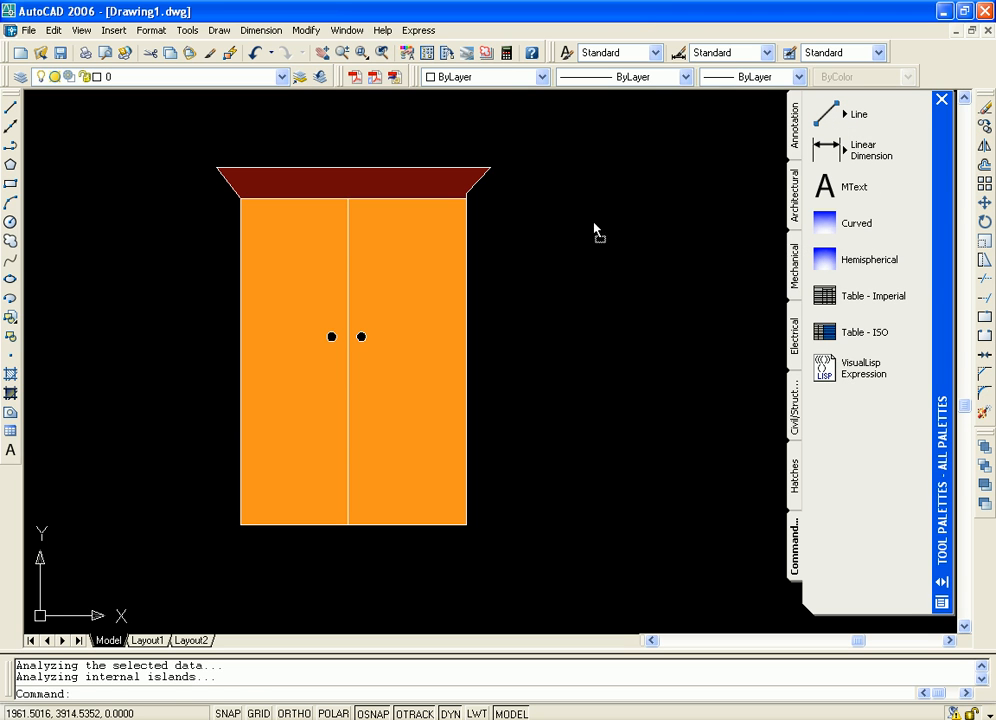
{"action": "left_click_drag", "start_coordinate": [594, 223], "coordinate": [592, 226]}
{"action": "middle_click_drag", "start_coordinate": [636, 307], "coordinate": [468, 322]}
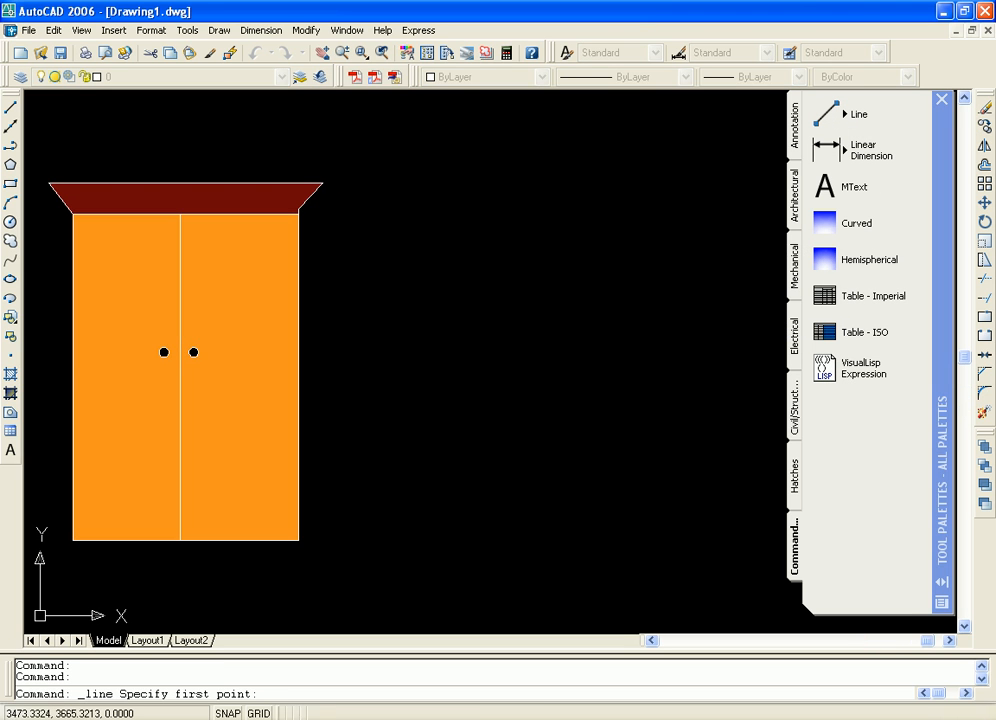
{"action": "left_click", "coordinate": [407, 309]}
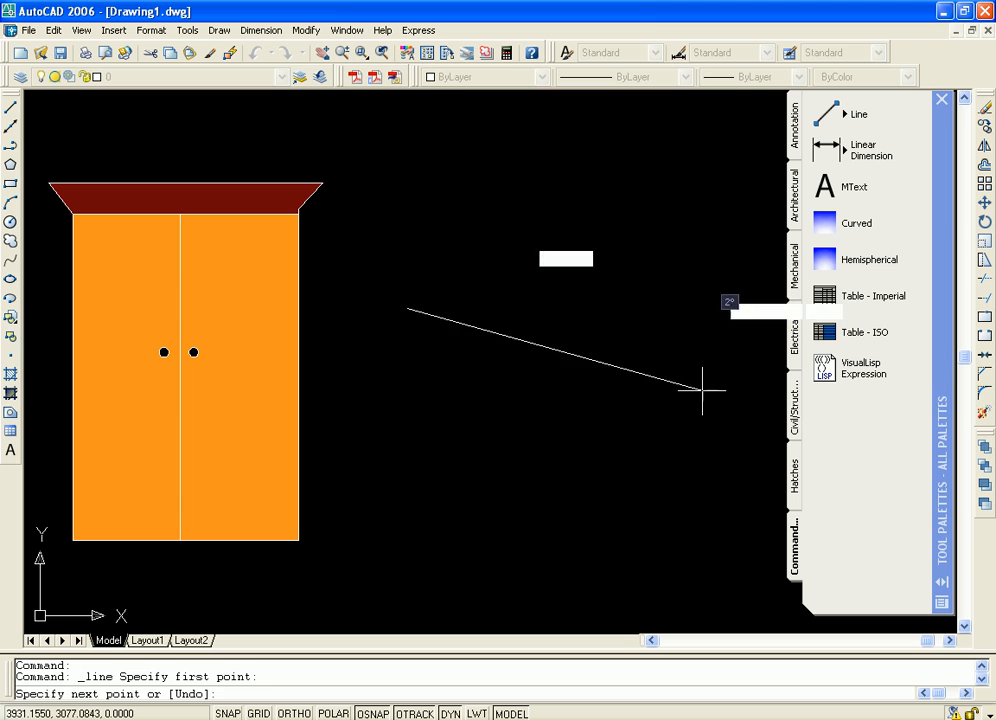
{"action": "key", "text": "F8"}
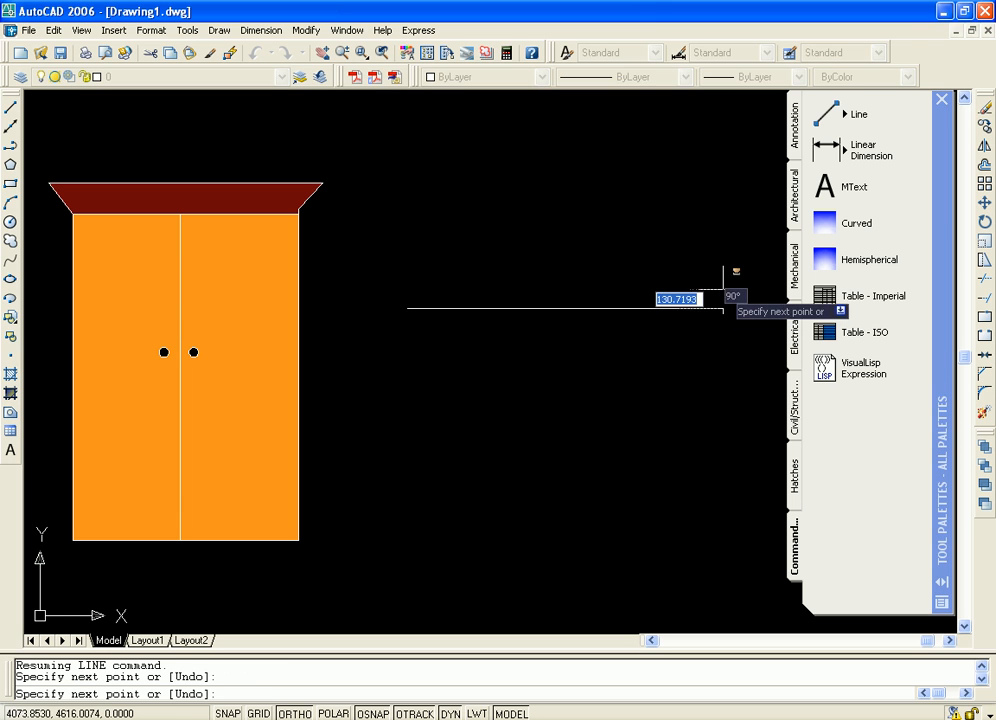
{"action": "left_click", "coordinate": [723, 141]}
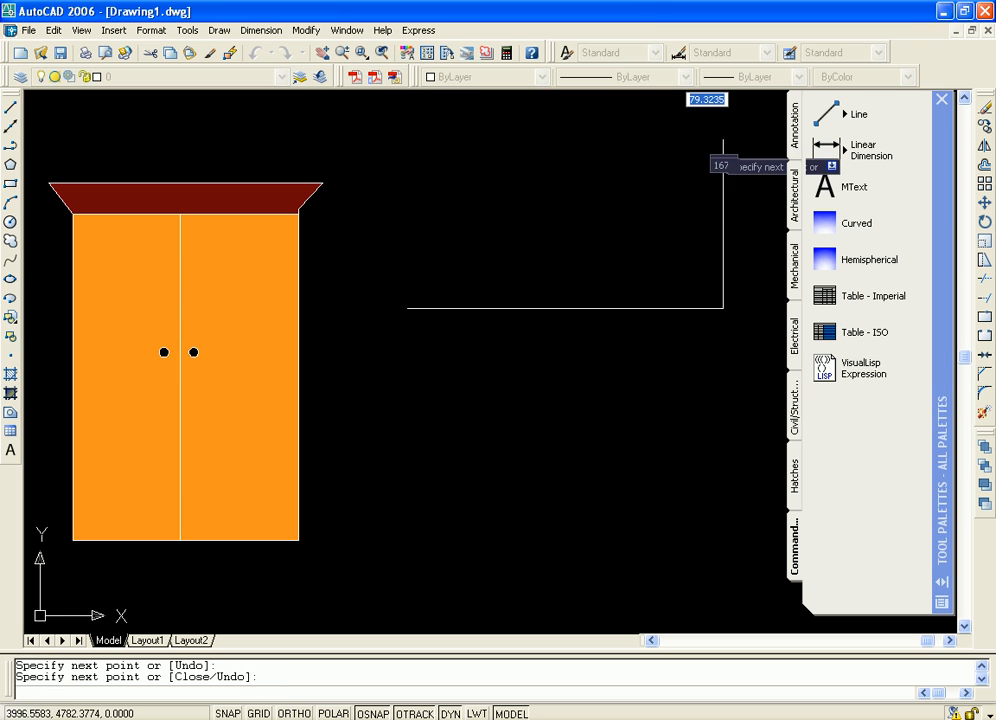
{"action": "key", "text": "Return"}
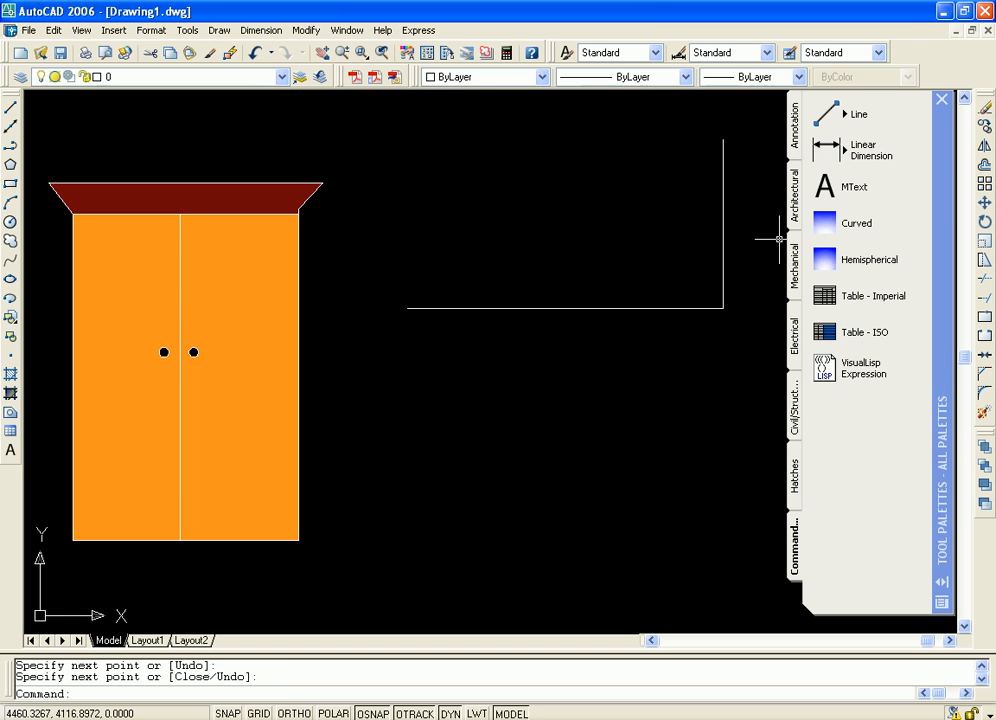
Add a vertical linear dimension for the cabinet's right edge, placing the dimension line just right of the cabinet
{"action": "left_click", "coordinate": [870, 150]}
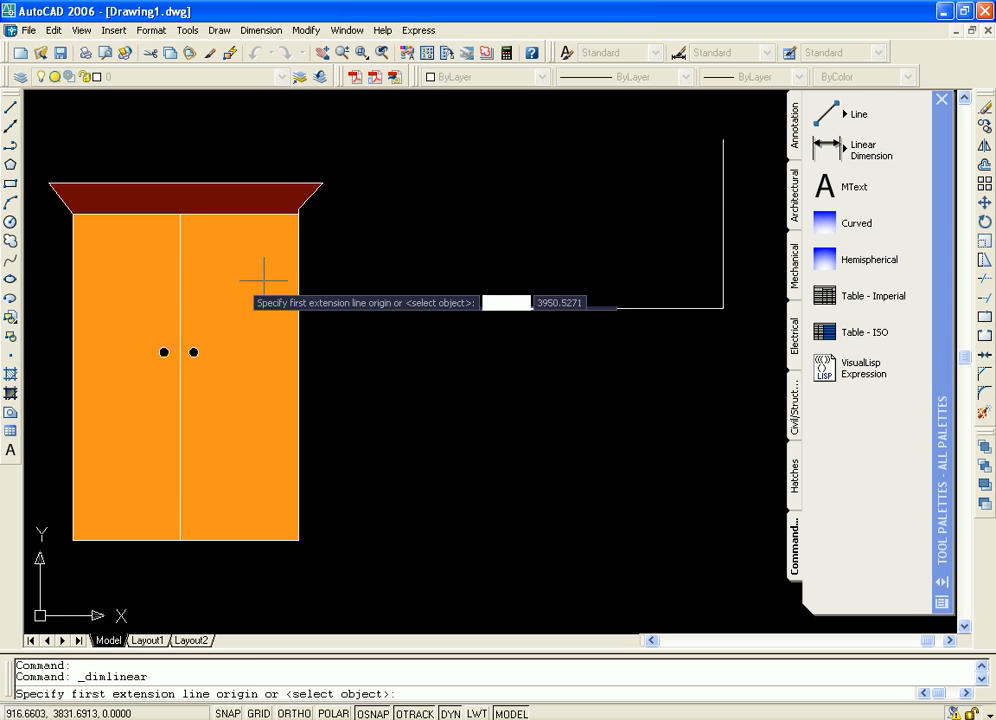
{"action": "middle_click_drag", "start_coordinate": [382, 229], "coordinate": [536, 221]}
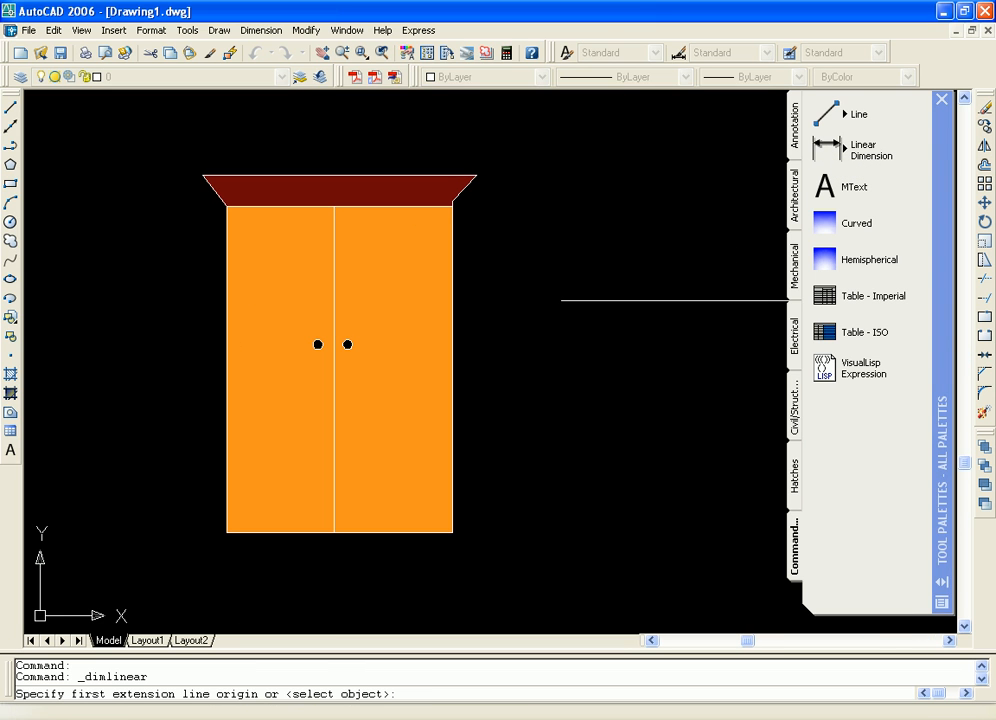
{"action": "left_click", "coordinate": [452, 203]}
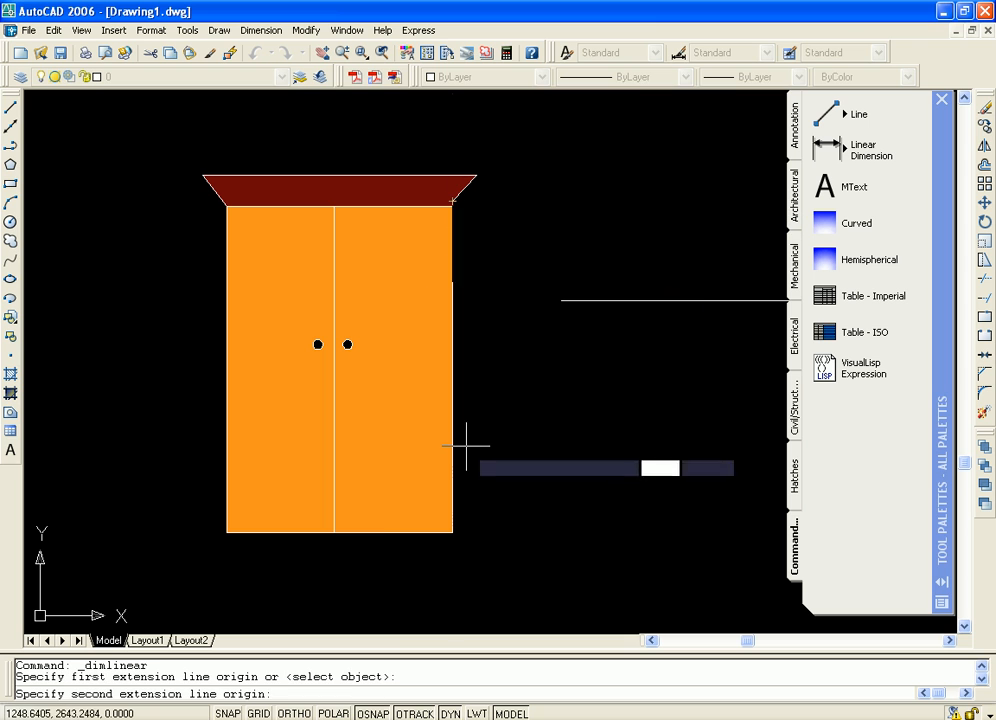
{"action": "left_click", "coordinate": [452, 532]}
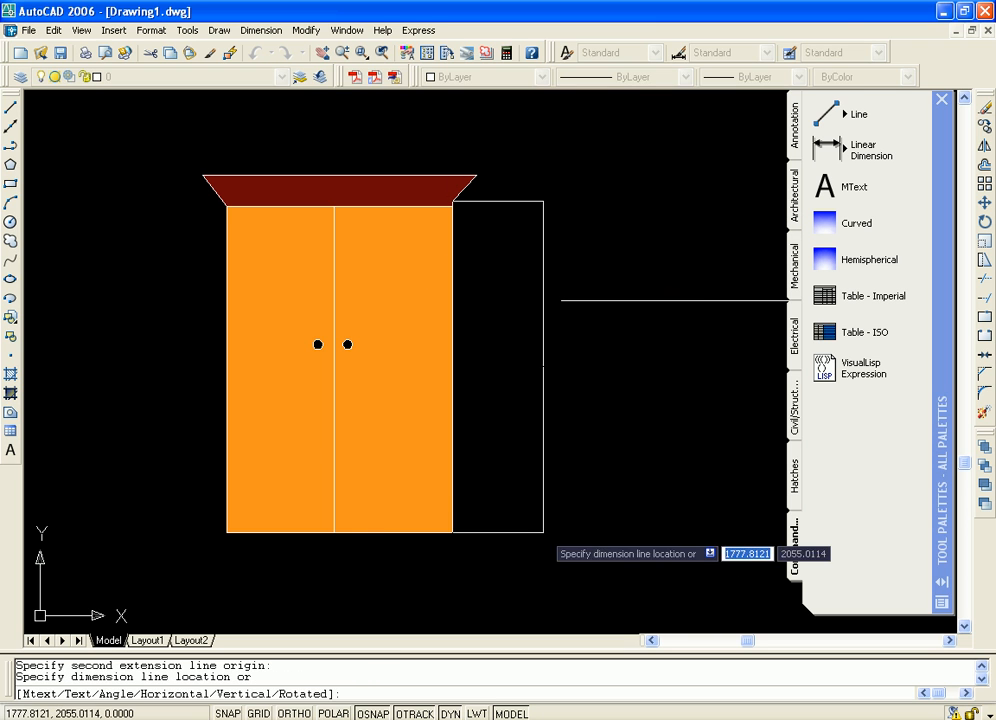
{"action": "left_click", "coordinate": [530, 356]}
Examine the text of the new vertical dimension beside the cabinet at close range
{"action": "mouse_move", "coordinate": [637, 348]}
{"action": "middle_mouse_down"}
{"action": "mouse_move", "coordinate": [577, 391]}
{"action": "mouse_move", "coordinate": [516, 356]}
{"action": "middle_mouse_up"}
{"action": "scroll", "coordinate": [517, 356], "scroll_direction": "up", "scroll_amount": 8}
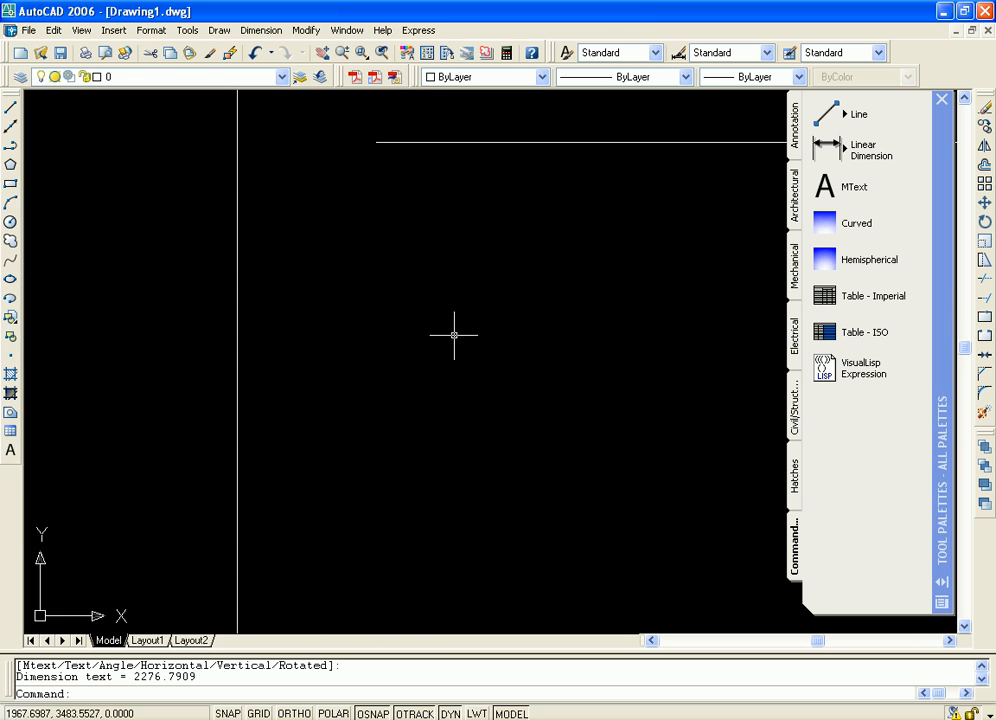
{"action": "scroll", "coordinate": [462, 334], "scroll_direction": "down", "scroll_amount": 4}
{"action": "scroll", "coordinate": [512, 309], "scroll_direction": "down", "scroll_amount": 4}
{"action": "middle_click_drag", "start_coordinate": [530, 331], "coordinate": [540, 249]}
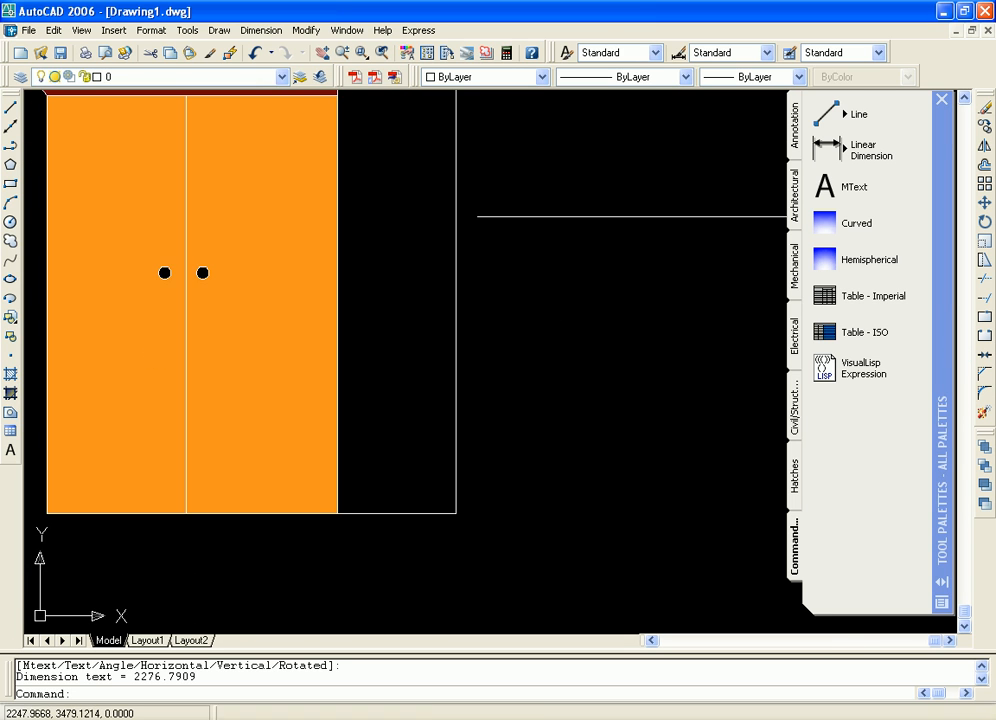
{"action": "scroll", "coordinate": [536, 290], "scroll_direction": "up", "scroll_amount": 6}
{"action": "scroll", "coordinate": [440, 290], "scroll_direction": "up", "scroll_amount": 5}
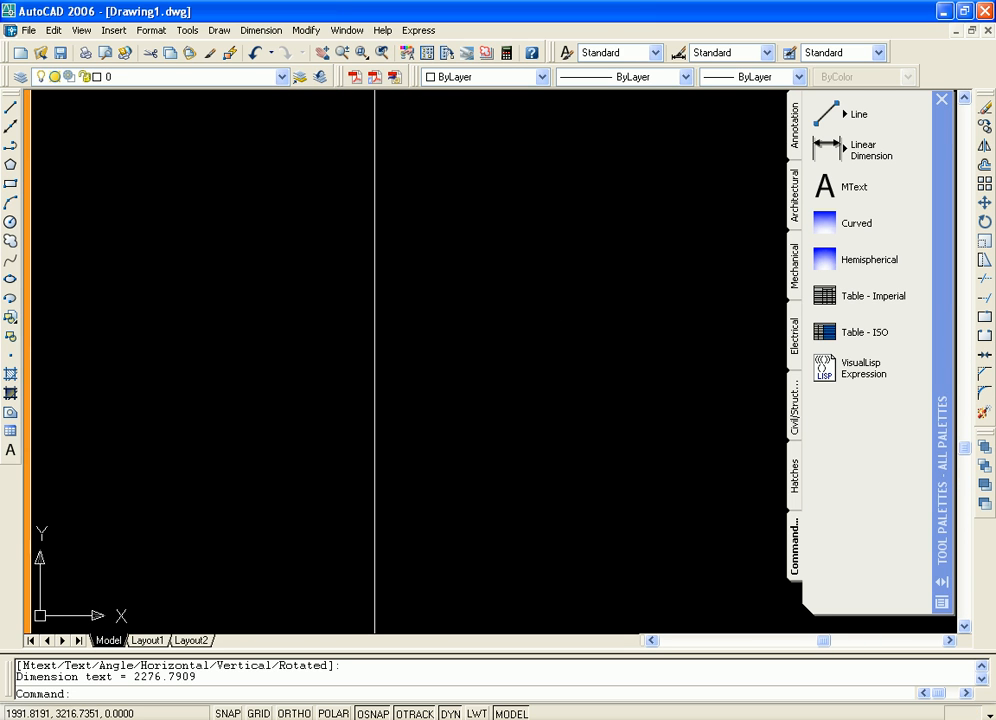
{"action": "scroll", "coordinate": [248, 298], "scroll_direction": "up", "scroll_amount": 3}
{"action": "middle_click_drag", "start_coordinate": [245, 296], "coordinate": [530, 300]}
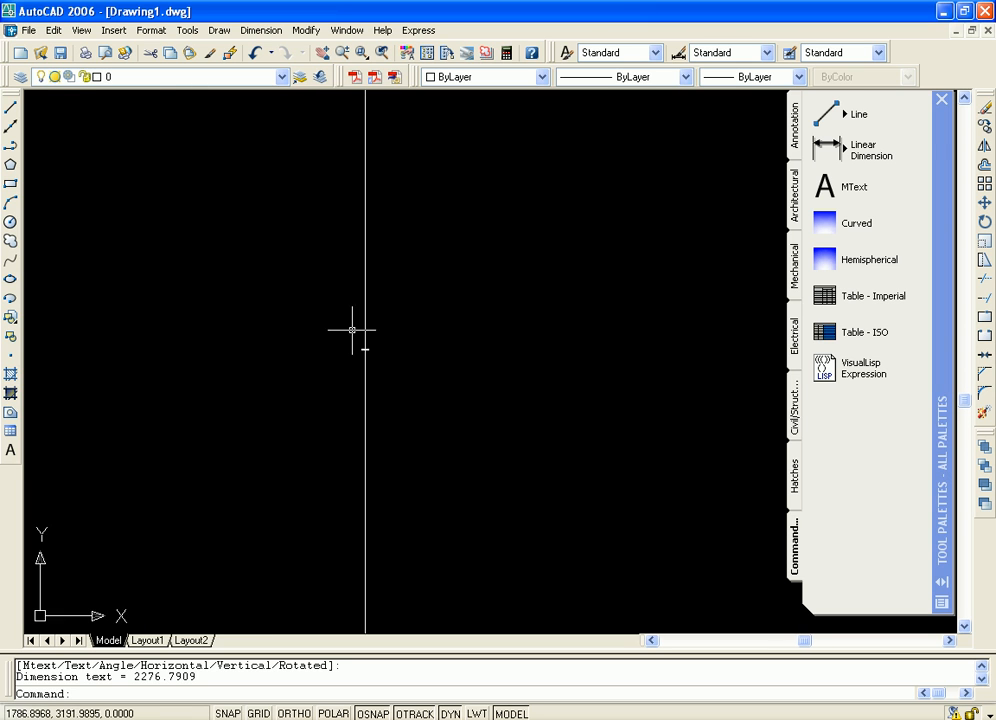
{"action": "scroll", "coordinate": [351, 329], "scroll_direction": "up", "scroll_amount": 3}
{"action": "scroll", "coordinate": [426, 329], "scroll_direction": "up", "scroll_amount": 3}
{"action": "scroll", "coordinate": [433, 338], "scroll_direction": "up", "scroll_amount": 2}
{"action": "middle_click_drag", "start_coordinate": [438, 400], "coordinate": [560, 242]}
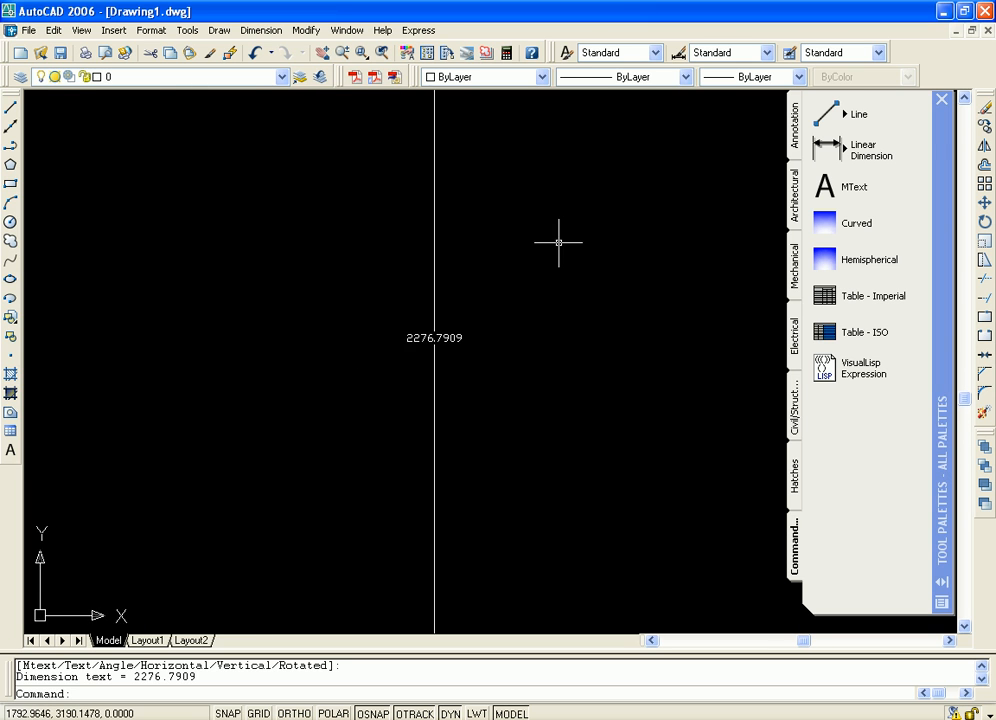
{"action": "scroll", "coordinate": [542, 288], "scroll_direction": "up", "scroll_amount": 3}
{"action": "scroll", "coordinate": [497, 330], "scroll_direction": "up", "scroll_amount": 2}
{"action": "middle_click_drag", "start_coordinate": [393, 329], "coordinate": [604, 223]}
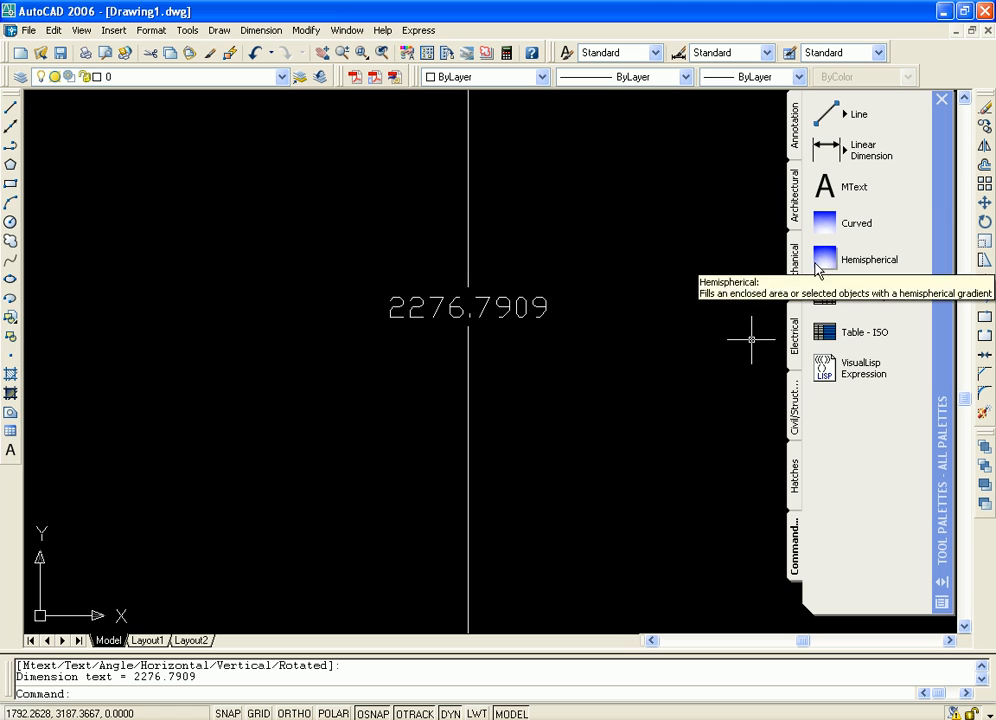
Insert the Table - Imperial sample from Command Tools to the right of the vertical dimension's text
{"action": "middle_click_drag", "start_coordinate": [646, 328], "coordinate": [246, 274]}
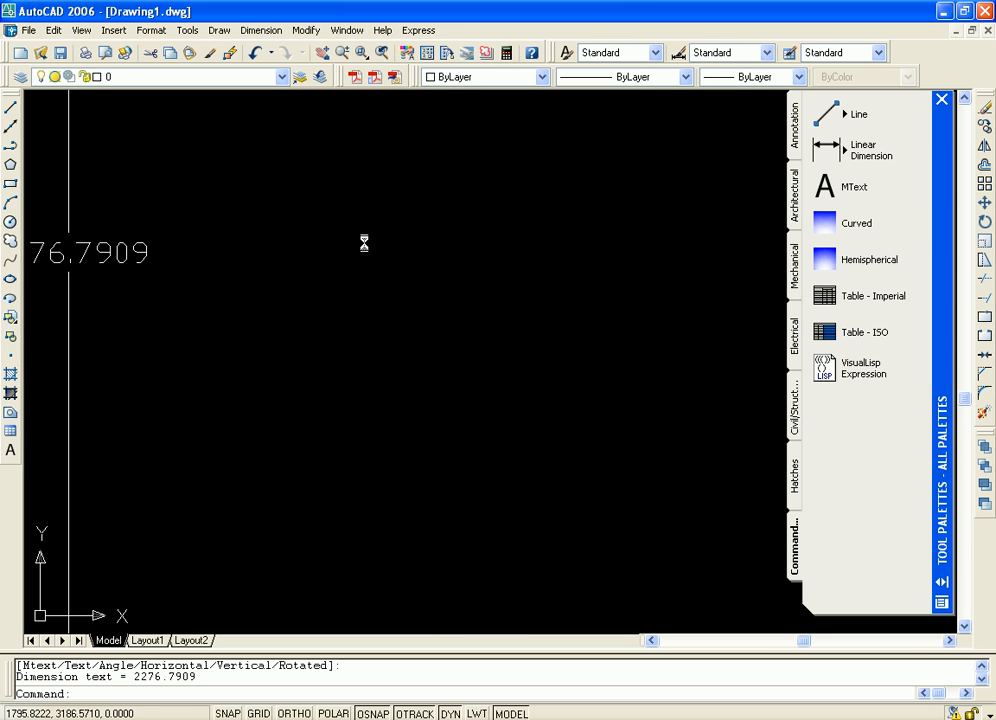
{"action": "middle_click_drag", "start_coordinate": [645, 385], "coordinate": [521, 317]}
{"action": "scroll", "coordinate": [521, 317], "scroll_direction": "down", "scroll_amount": 4}
{"action": "scroll", "coordinate": [640, 332], "scroll_direction": "up", "scroll_amount": 3}
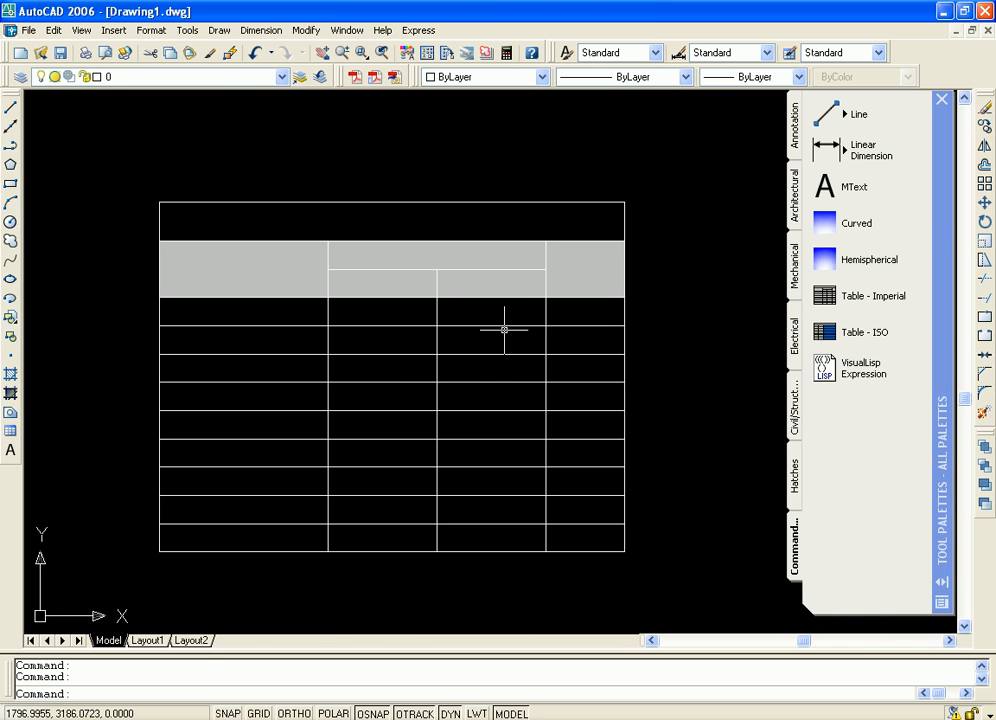
Insert the Table - ISO sample from Command Tools to the right of the imperial table
{"action": "mouse_move", "coordinate": [637, 346]}
{"action": "middle_mouse_down"}
{"action": "mouse_move", "coordinate": [562, 322]}
{"action": "mouse_move", "coordinate": [445, 231]}
{"action": "middle_mouse_up"}
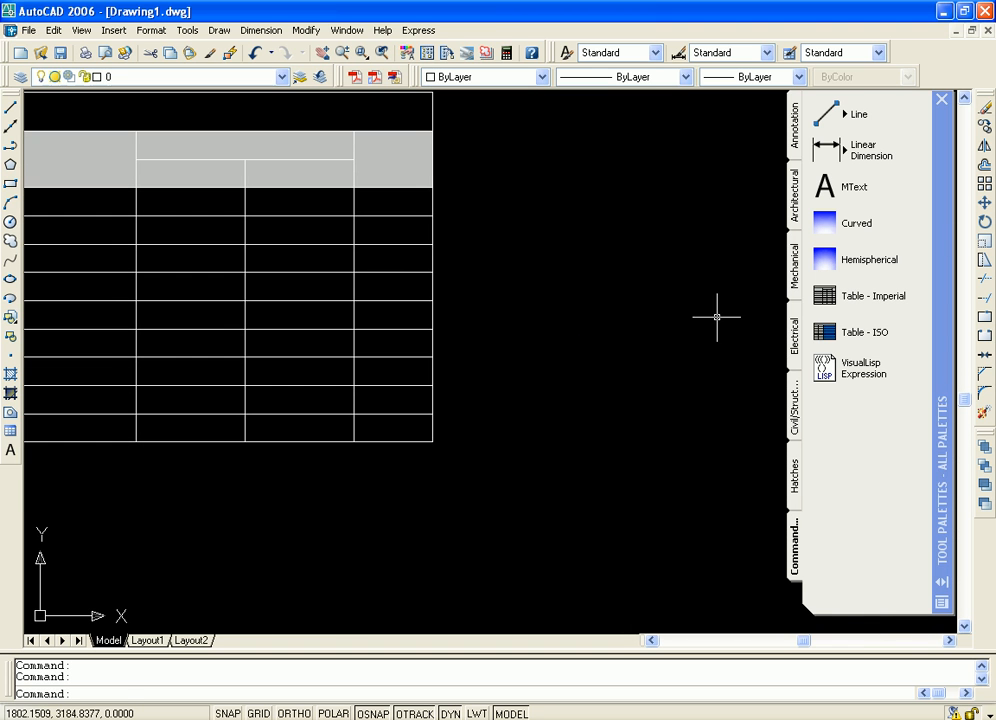
{"action": "mouse_move", "coordinate": [825, 332]}
{"action": "left_mouse_down"}
{"action": "mouse_move", "coordinate": [534, 307]}
{"action": "mouse_move", "coordinate": [565, 325]}
{"action": "left_mouse_up"}
{"action": "middle_click_drag", "start_coordinate": [619, 244], "coordinate": [322, 171]}
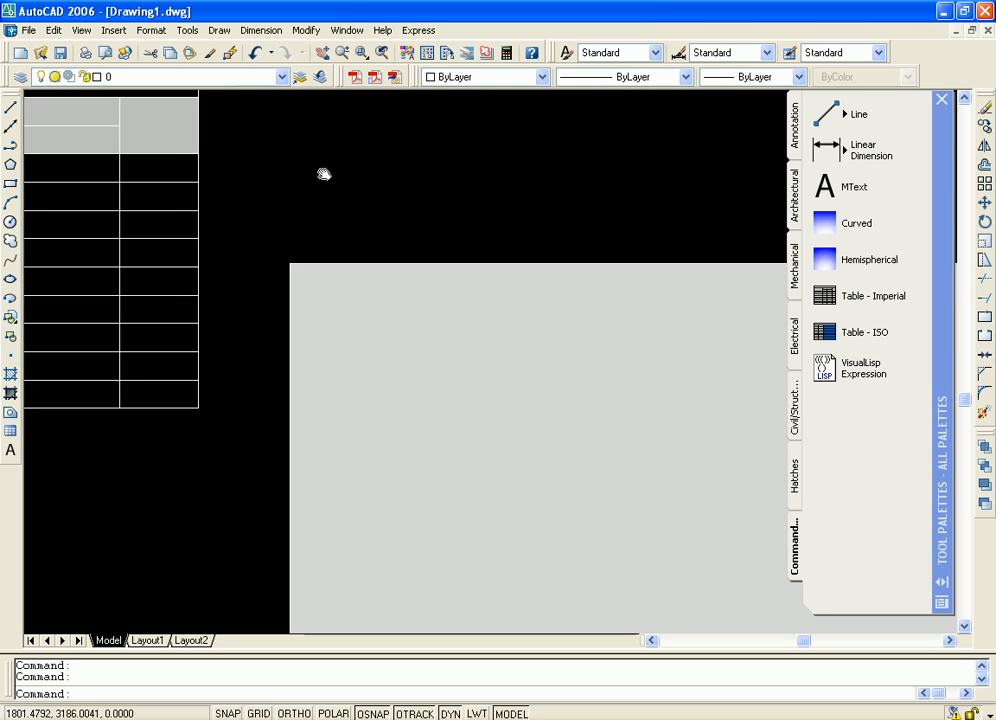
{"action": "scroll", "coordinate": [589, 213], "scroll_direction": "down", "scroll_amount": 10}
{"action": "scroll", "coordinate": [663, 356], "scroll_direction": "down", "scroll_amount": 6}
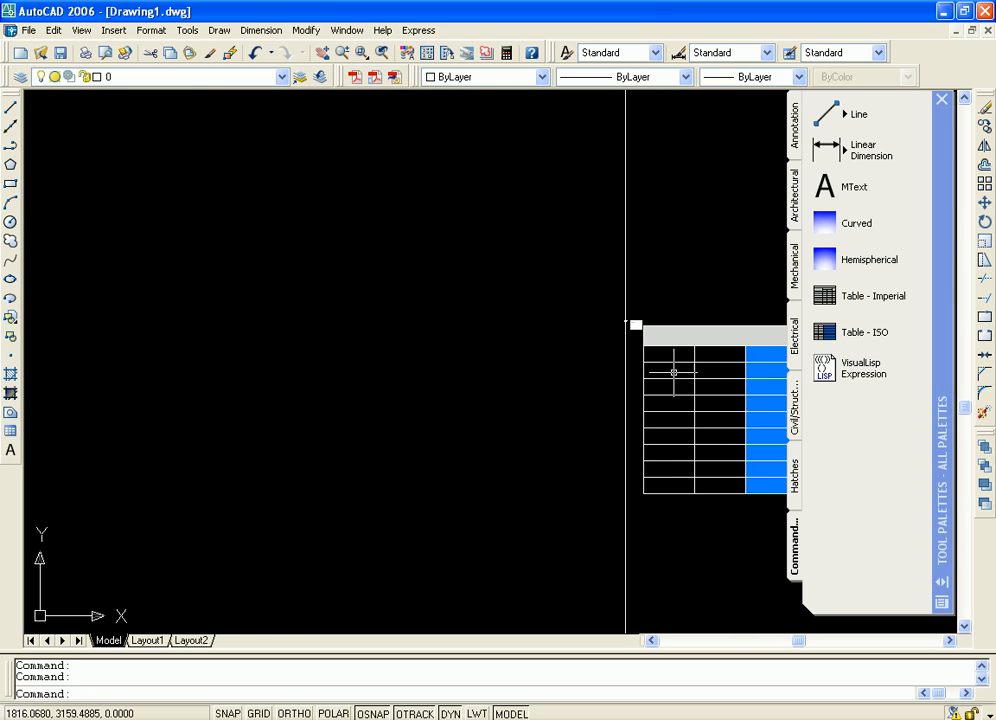
Examine the ISO table's layout and compare its size with the imperial table and the cabinet
{"action": "middle_click_drag", "start_coordinate": [697, 368], "coordinate": [314, 247]}
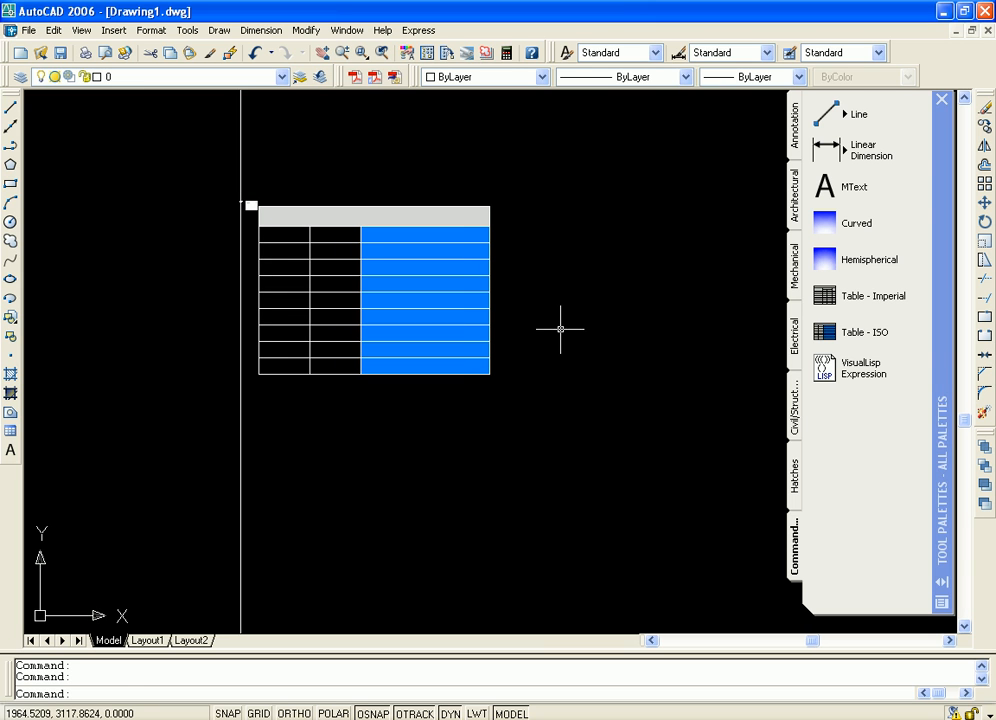
{"action": "middle_click_drag", "start_coordinate": [536, 278], "coordinate": [622, 339]}
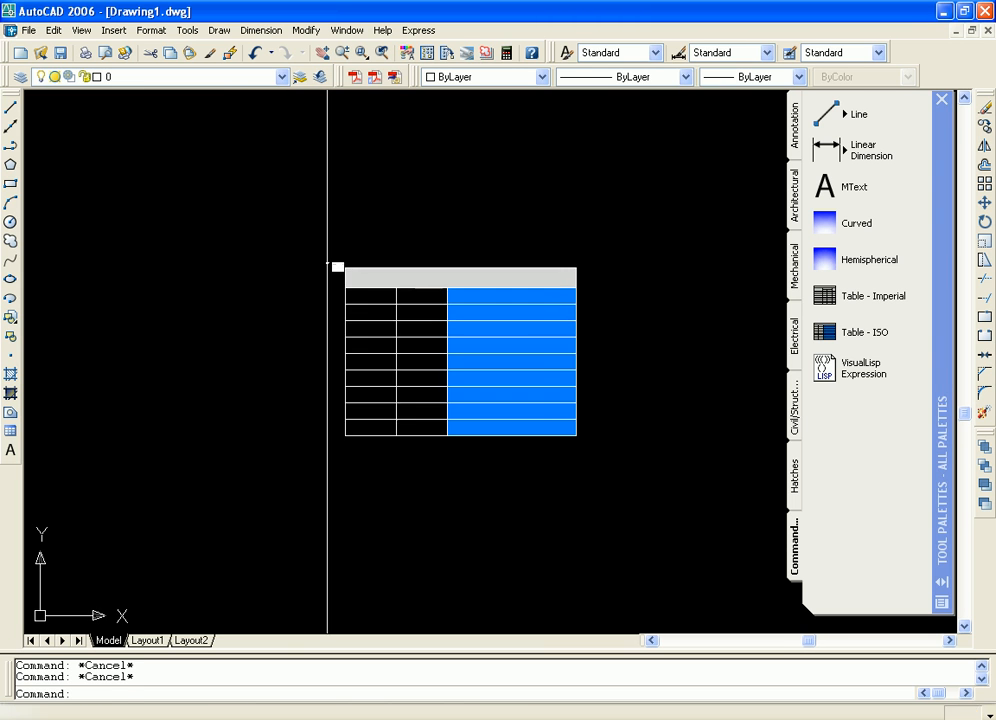
{"action": "scroll", "coordinate": [622, 339], "scroll_direction": "up", "scroll_amount": 5}
{"action": "middle_click_drag", "start_coordinate": [490, 308], "coordinate": [647, 294]}
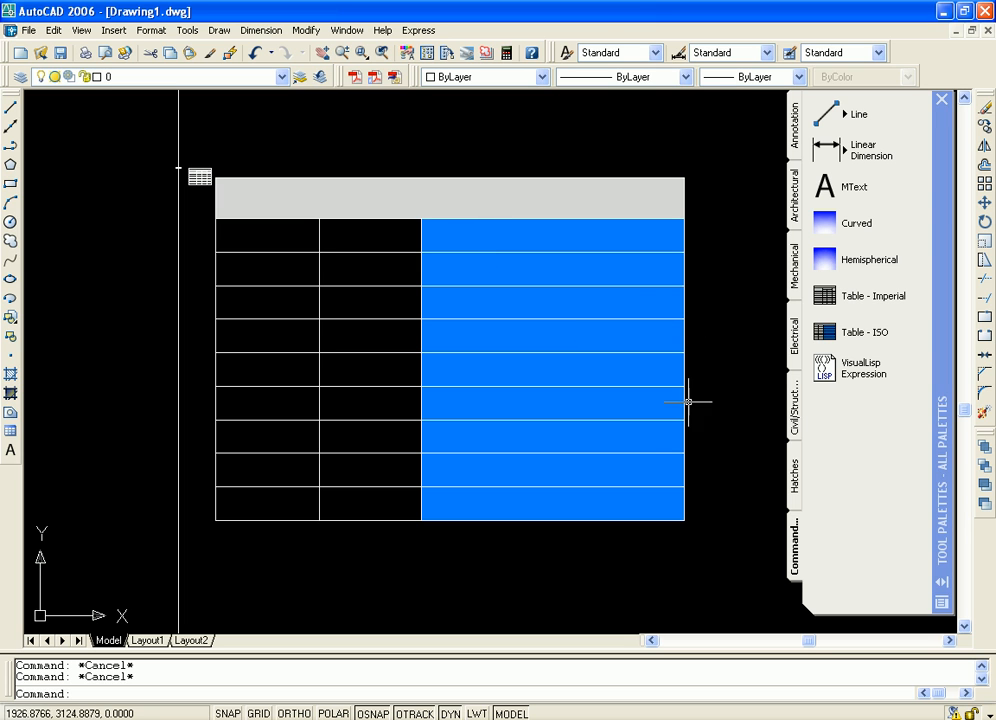
{"action": "scroll", "coordinate": [675, 392], "scroll_direction": "down", "scroll_amount": 6}
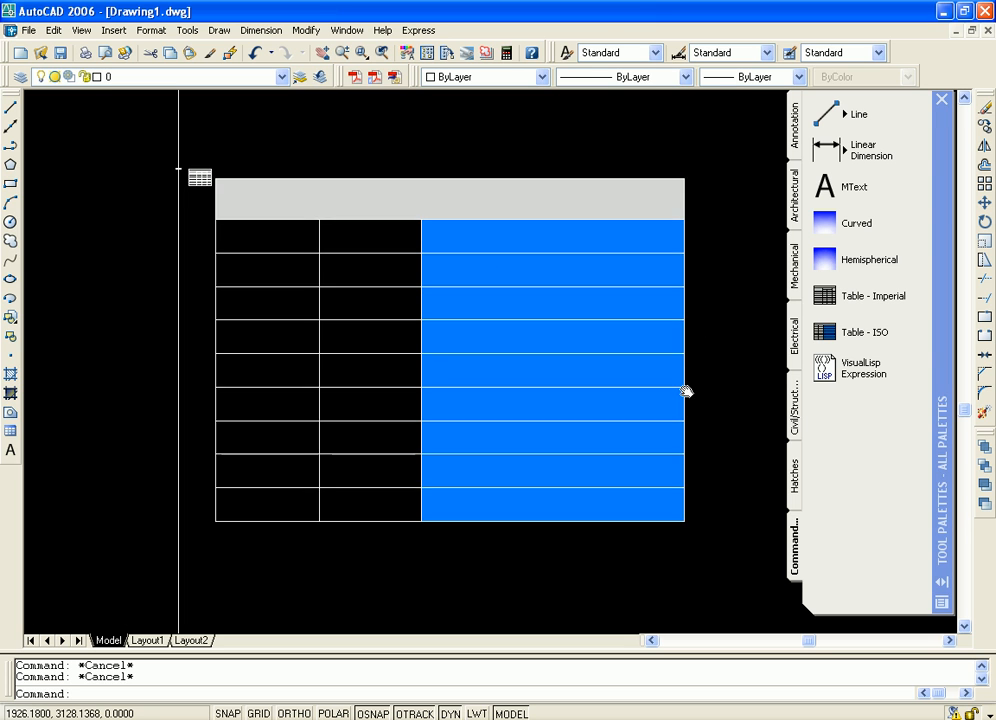
{"action": "scroll", "coordinate": [664, 395], "scroll_direction": "down", "scroll_amount": 2}
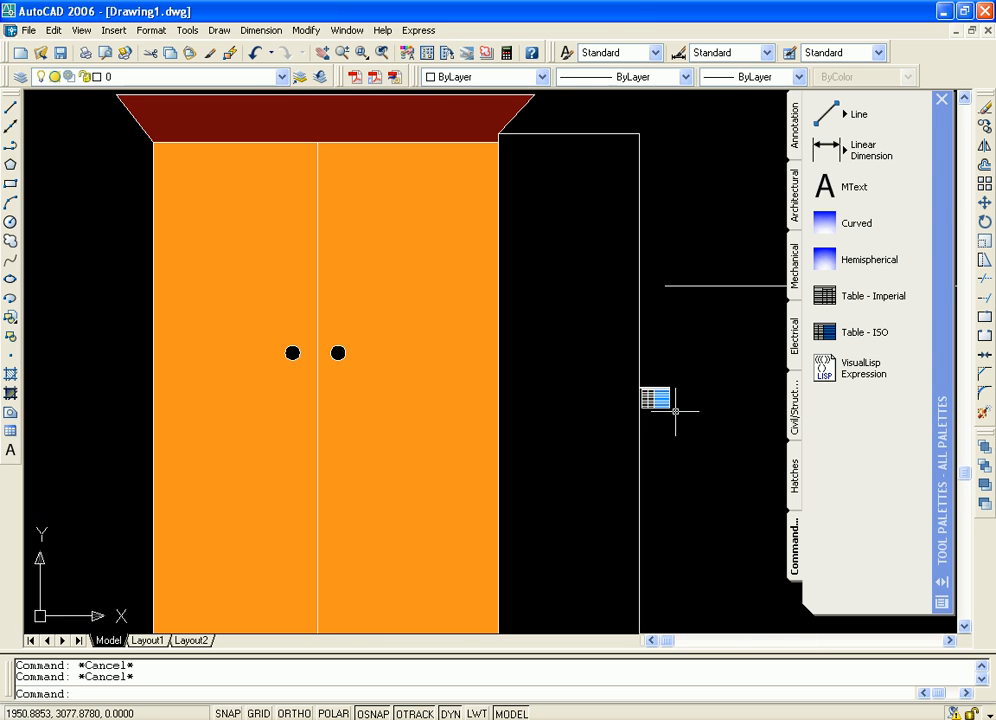
{"action": "scroll", "coordinate": [667, 407], "scroll_direction": "up", "scroll_amount": 10}
{"action": "middle_click_drag", "start_coordinate": [482, 234], "coordinate": [497, 263]}
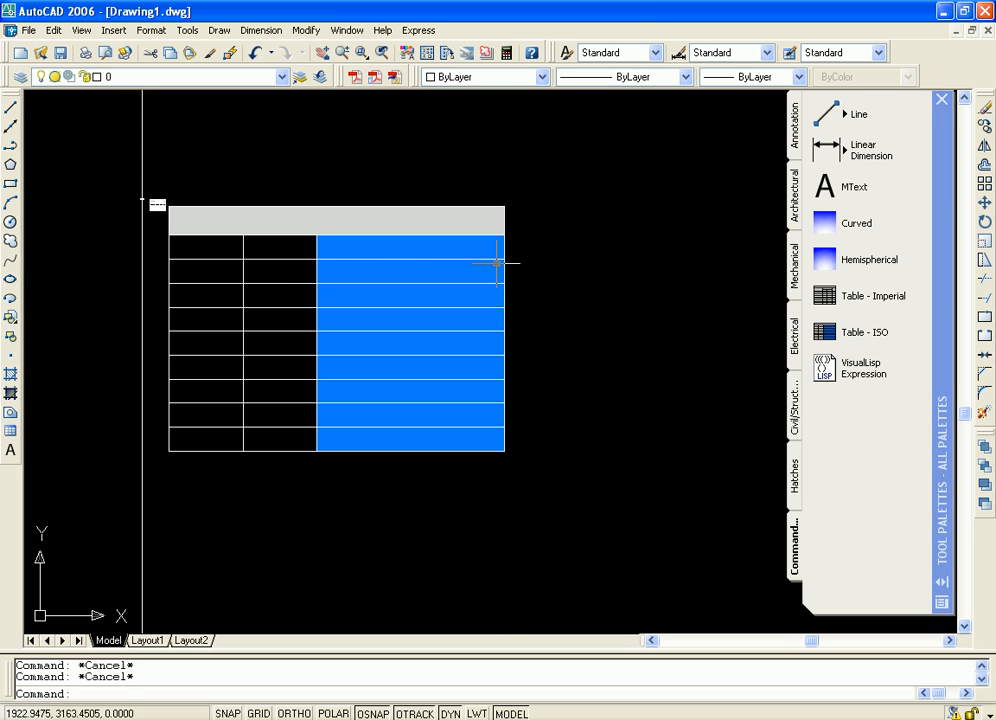
Select the ISO table
{"action": "left_click", "coordinate": [450, 259]}
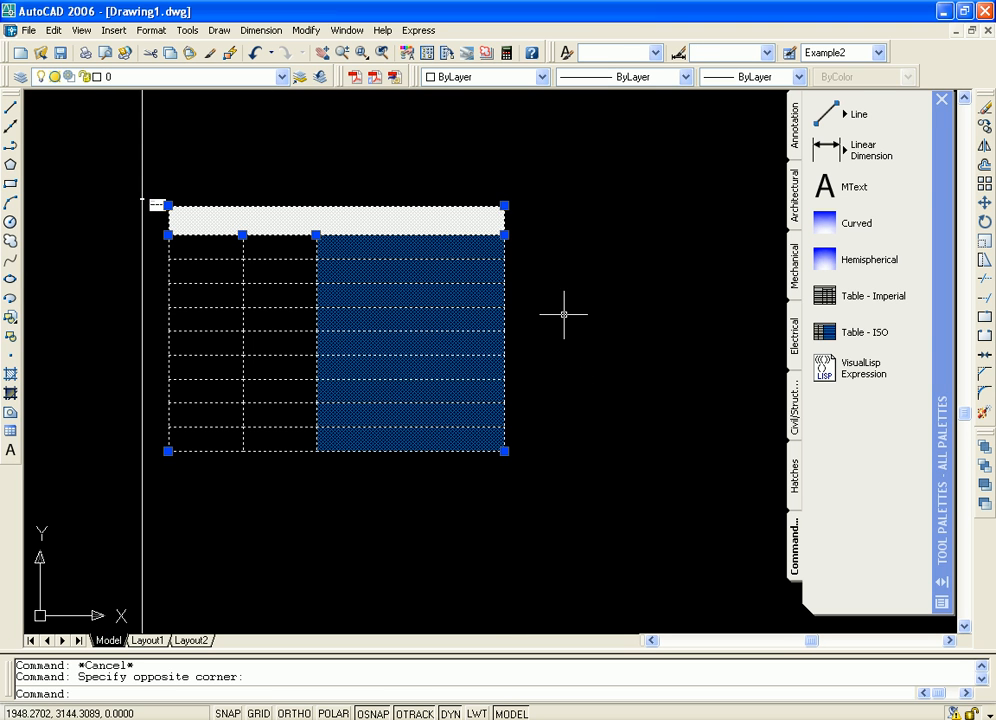
{"action": "middle_click_drag", "start_coordinate": [679, 349], "coordinate": [748, 377]}
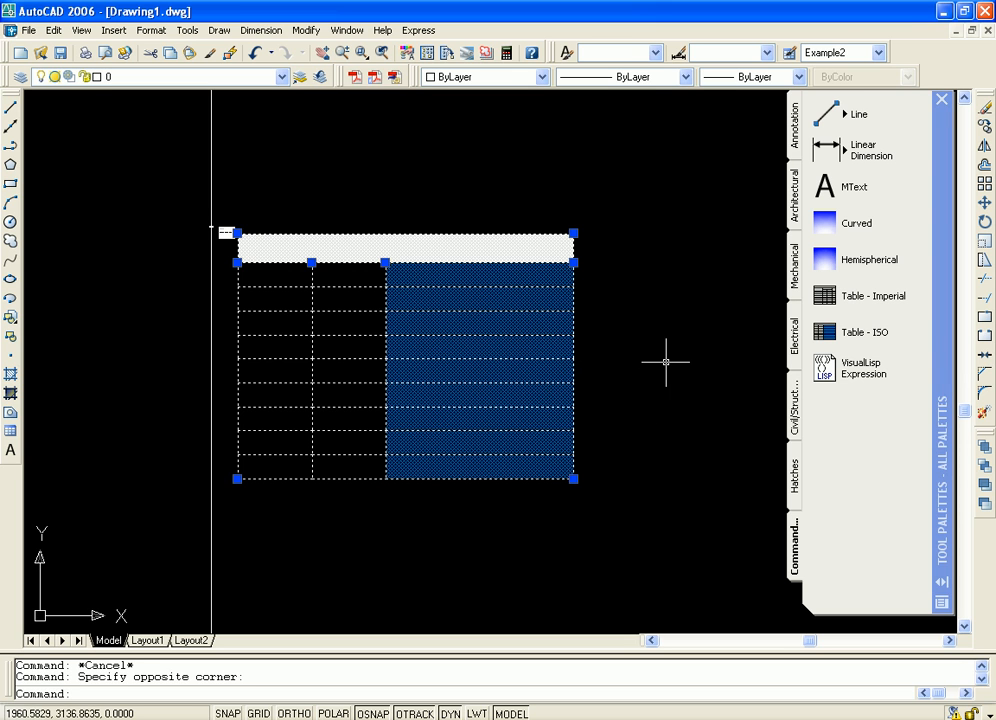
{"action": "mouse_move", "coordinate": [666, 362]}
{"action": "middle_mouse_down"}
{"action": "mouse_move", "coordinate": [649, 373]}
{"action": "mouse_move", "coordinate": [657, 374]}
{"action": "mouse_move", "coordinate": [509, 376]}
{"action": "mouse_move", "coordinate": [155, 346]}
{"action": "middle_mouse_up"}
{"action": "scroll", "coordinate": [448, 354], "scroll_direction": "down", "scroll_amount": 2}
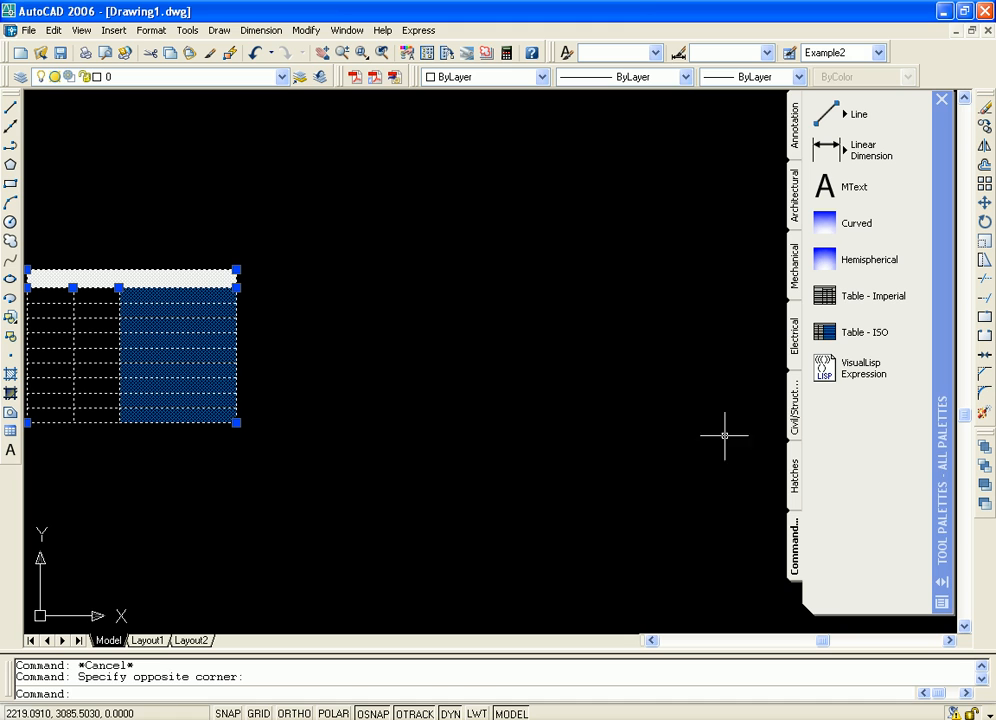
Run the VisualLisp Expression sample from Command Tools on the vertical dimension beside the ISO table to list its entity data
{"action": "left_click", "coordinate": [498, 304]}
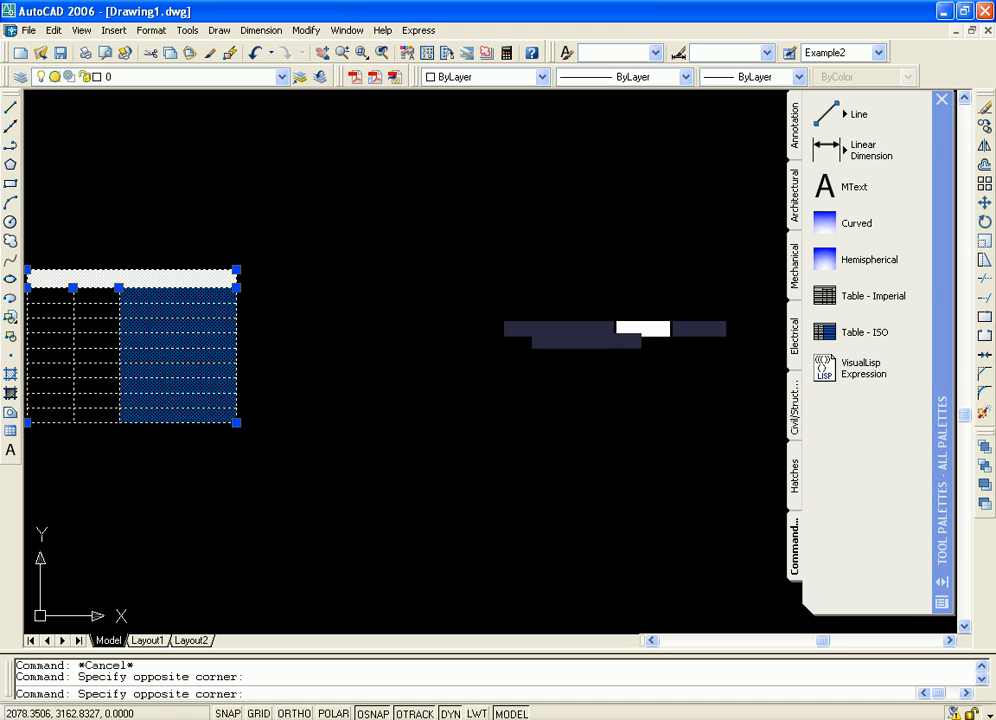
{"action": "left_click", "coordinate": [540, 351]}
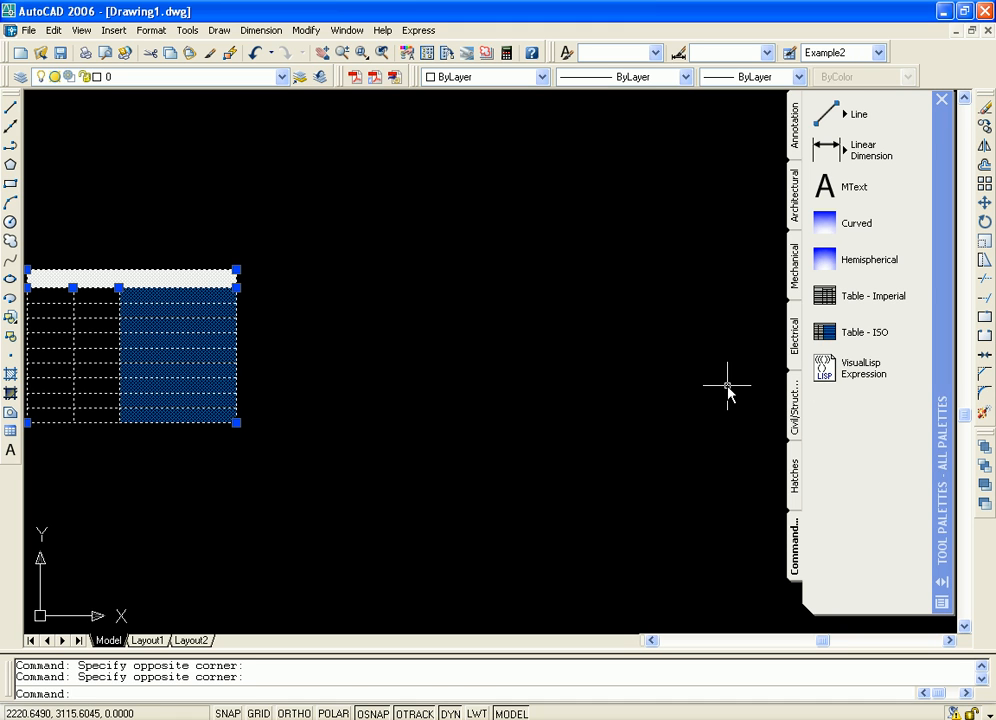
{"action": "left_click", "coordinate": [826, 370]}
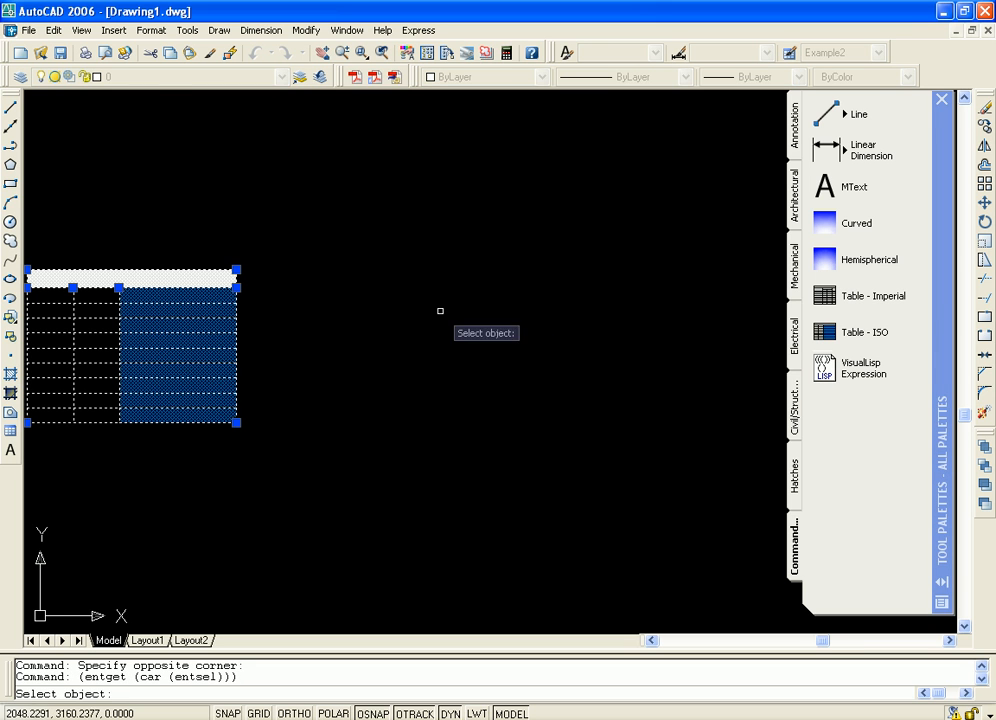
{"action": "scroll", "coordinate": [446, 327], "scroll_direction": "down", "scroll_amount": 2}
{"action": "middle_click_drag", "start_coordinate": [231, 288], "coordinate": [381, 316]}
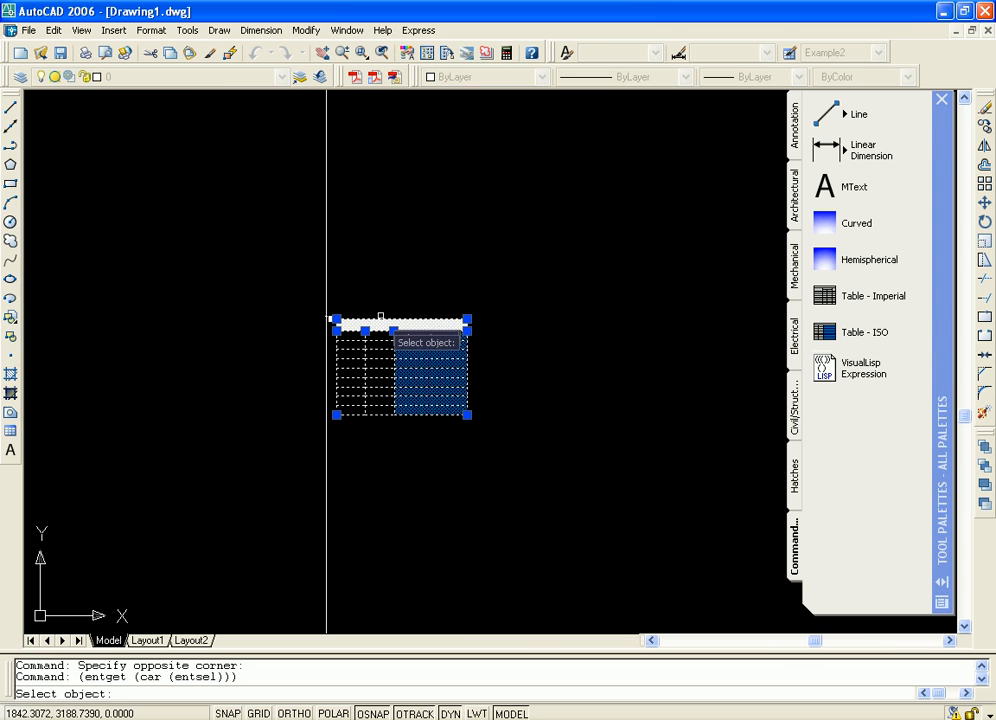
{"action": "left_click", "coordinate": [327, 282]}
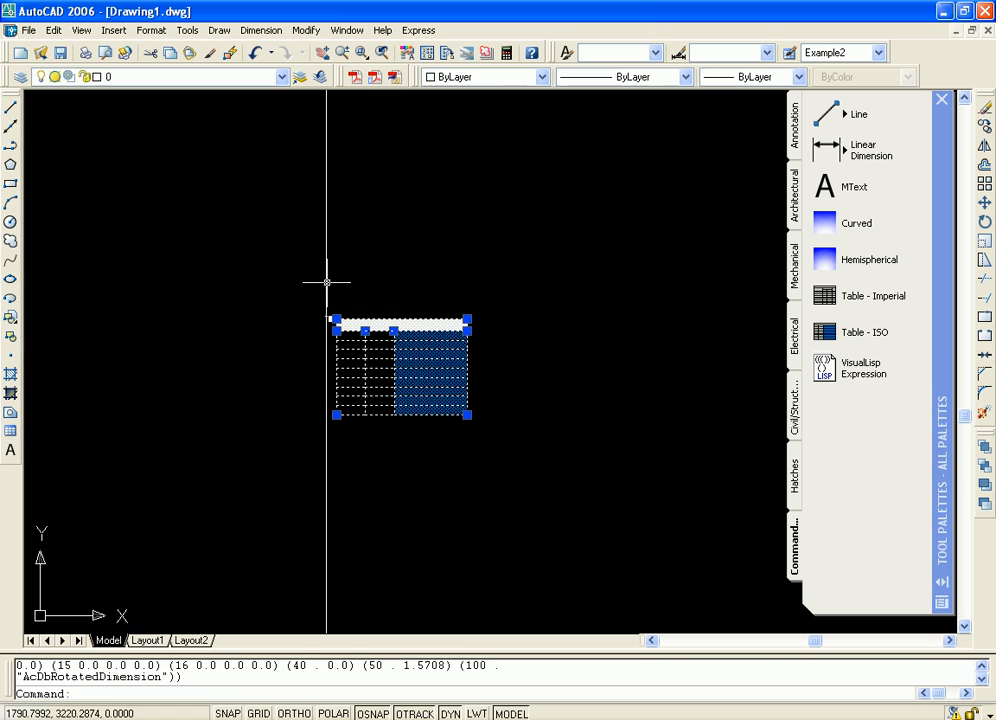
Repeat the VisualLisp expression on the vertical line along the cabinet's right edge to list its entity data
{"action": "key", "text": "Return"}
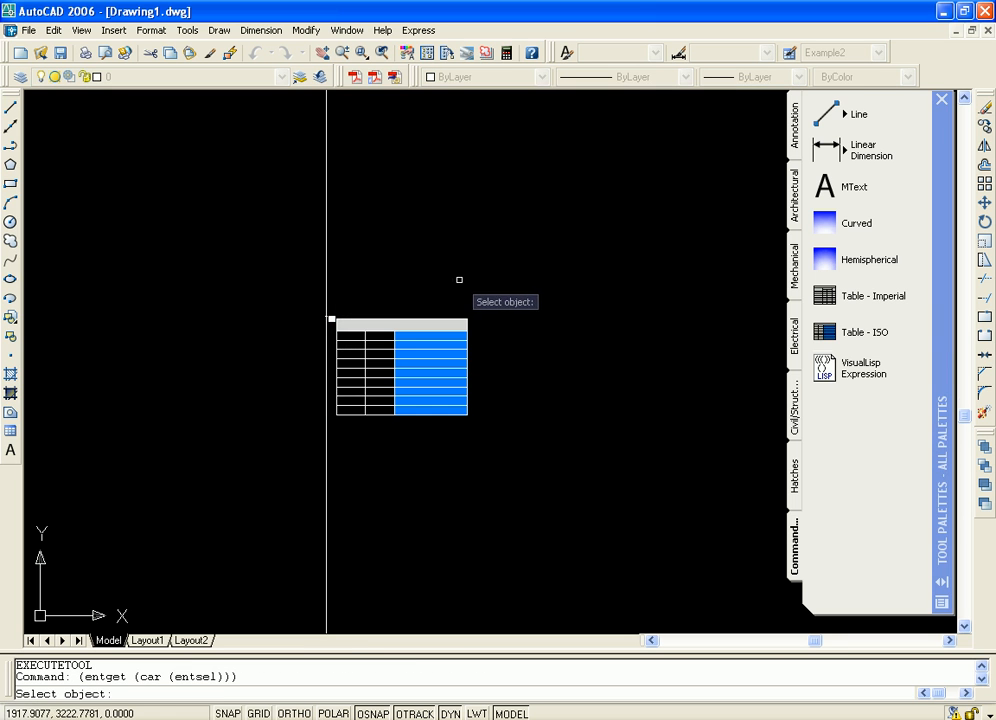
{"action": "scroll", "coordinate": [460, 280], "scroll_direction": "down", "scroll_amount": 2}
{"action": "mouse_move", "coordinate": [460, 280]}
{"action": "middle_mouse_down"}
{"action": "mouse_move", "coordinate": [542, 333]}
{"action": "mouse_move", "coordinate": [556, 319]}
{"action": "middle_mouse_up"}
{"action": "scroll", "coordinate": [456, 278], "scroll_direction": "down", "scroll_amount": 5}
{"action": "middle_click_drag", "start_coordinate": [674, 364], "coordinate": [537, 361]}
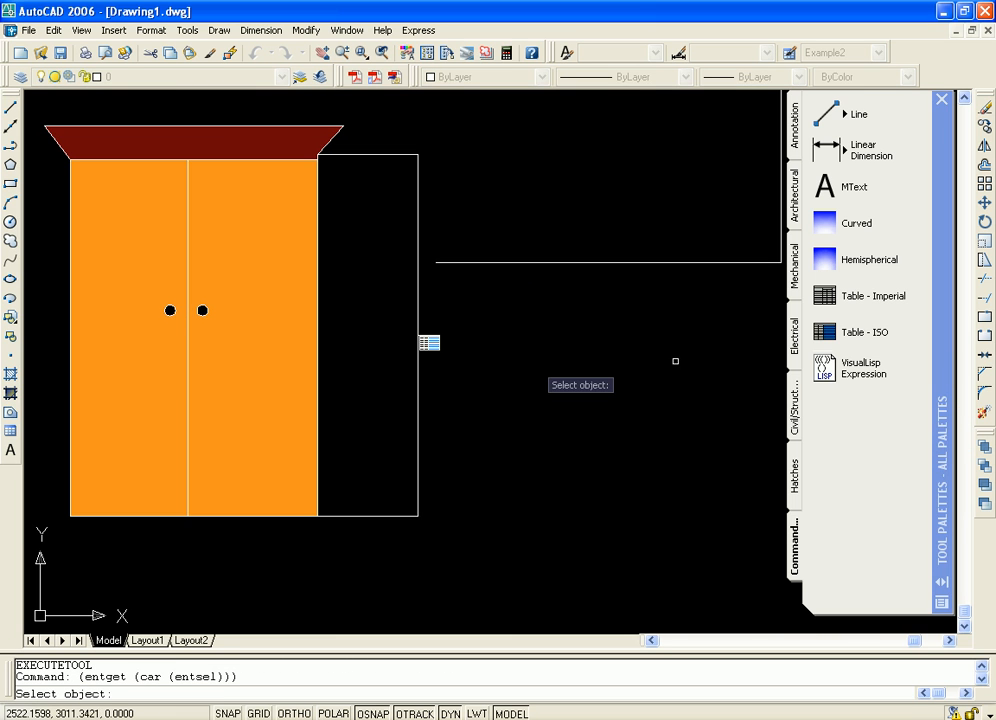
{"action": "mouse_move", "coordinate": [528, 292]}
{"action": "middle_mouse_down"}
{"action": "mouse_move", "coordinate": [558, 322]}
{"action": "mouse_move", "coordinate": [637, 338]}
{"action": "middle_mouse_up"}
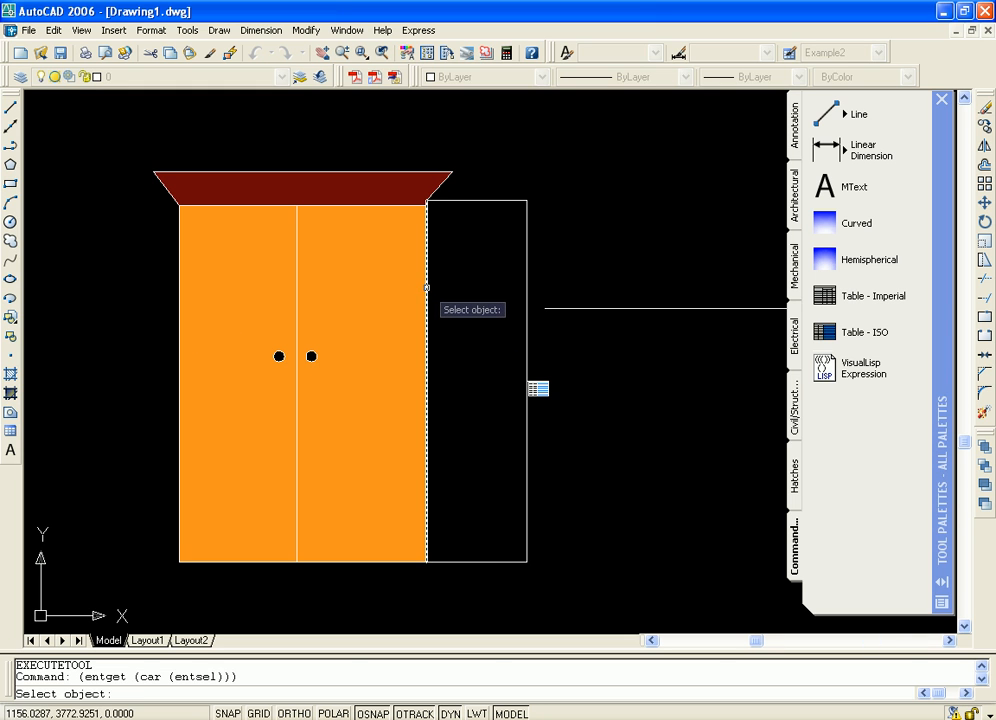
{"action": "left_click", "coordinate": [427, 290]}
{"action": "key", "text": "Escape"}
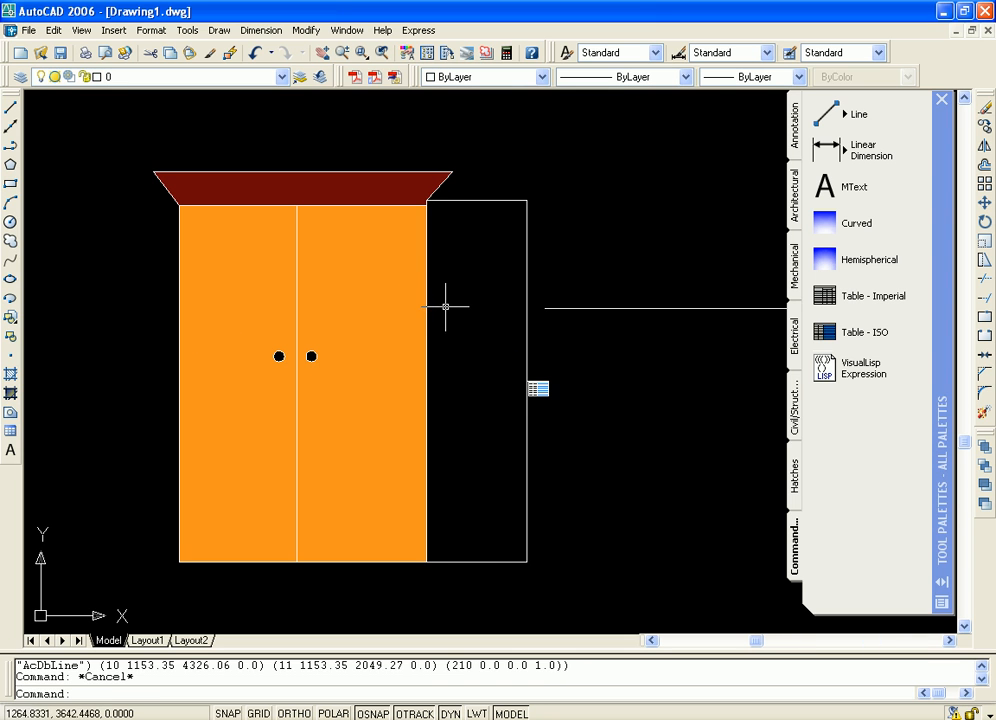
Examine the cabinet's doors, dark red top and adjacent vertical dimension up close and as a whole
{"action": "middle_click_drag", "start_coordinate": [586, 413], "coordinate": [665, 302]}
{"action": "scroll", "coordinate": [650, 301], "scroll_direction": "down", "scroll_amount": 8}
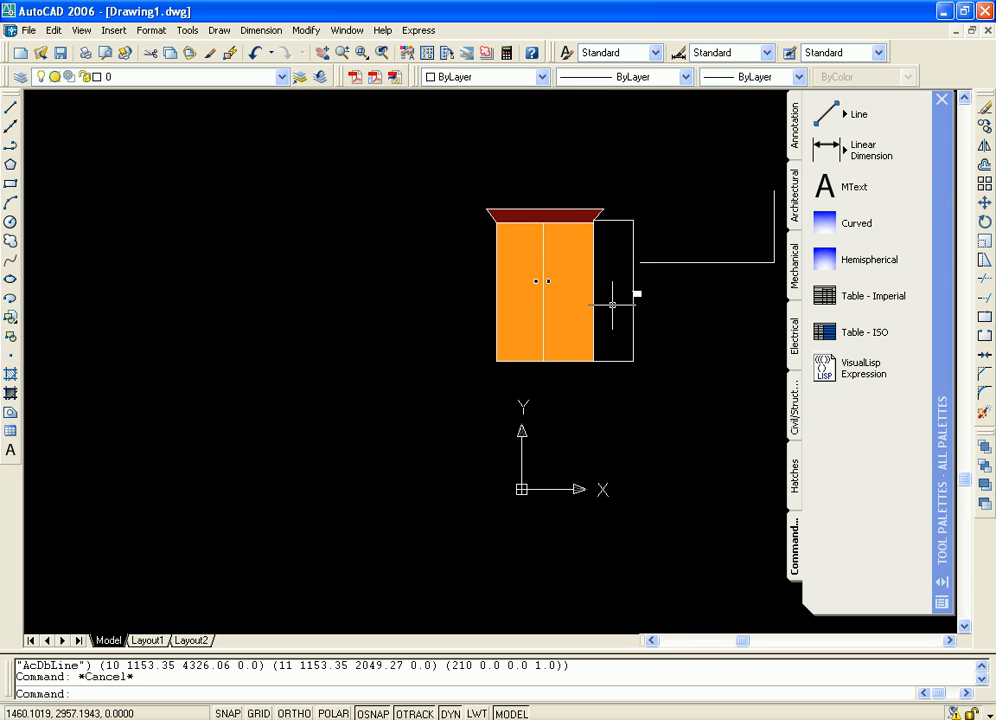
{"action": "scroll", "coordinate": [593, 299], "scroll_direction": "up", "scroll_amount": 9}
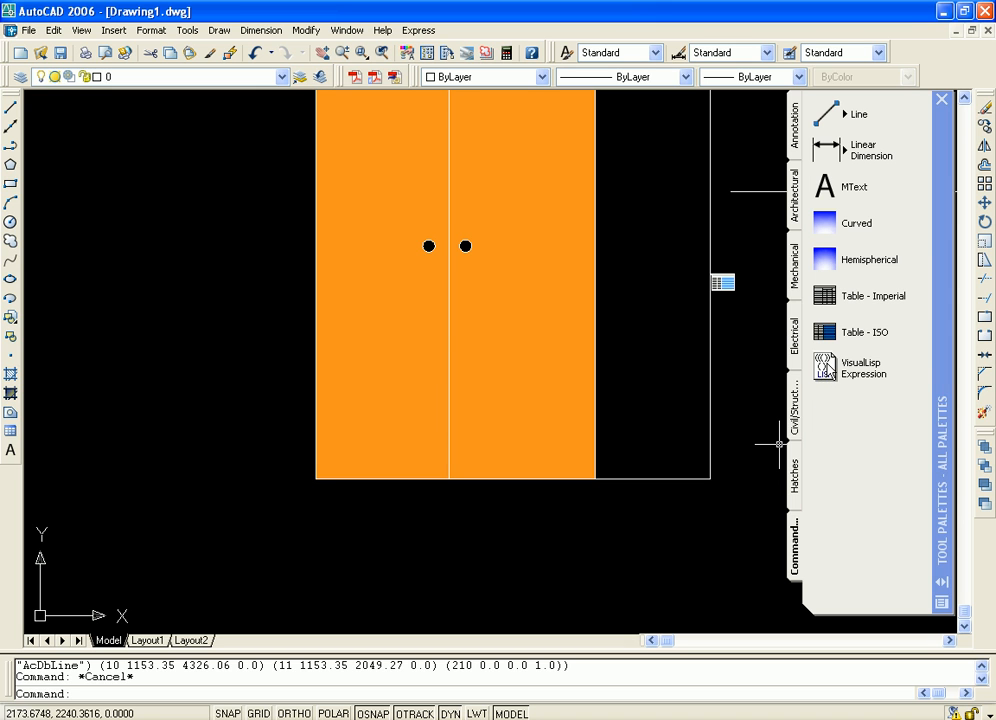
{"action": "middle_click_drag", "start_coordinate": [622, 204], "coordinate": [587, 400]}
{"action": "scroll", "coordinate": [592, 348], "scroll_direction": "up", "scroll_amount": 4}
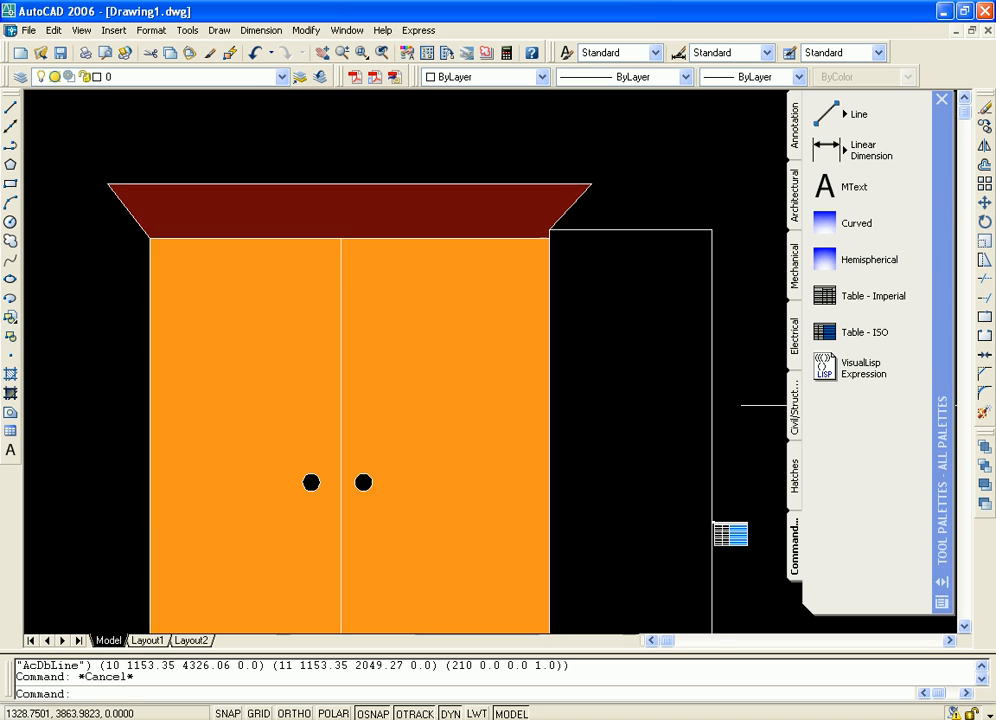
{"action": "middle_click_drag", "start_coordinate": [635, 225], "coordinate": [765, 384]}
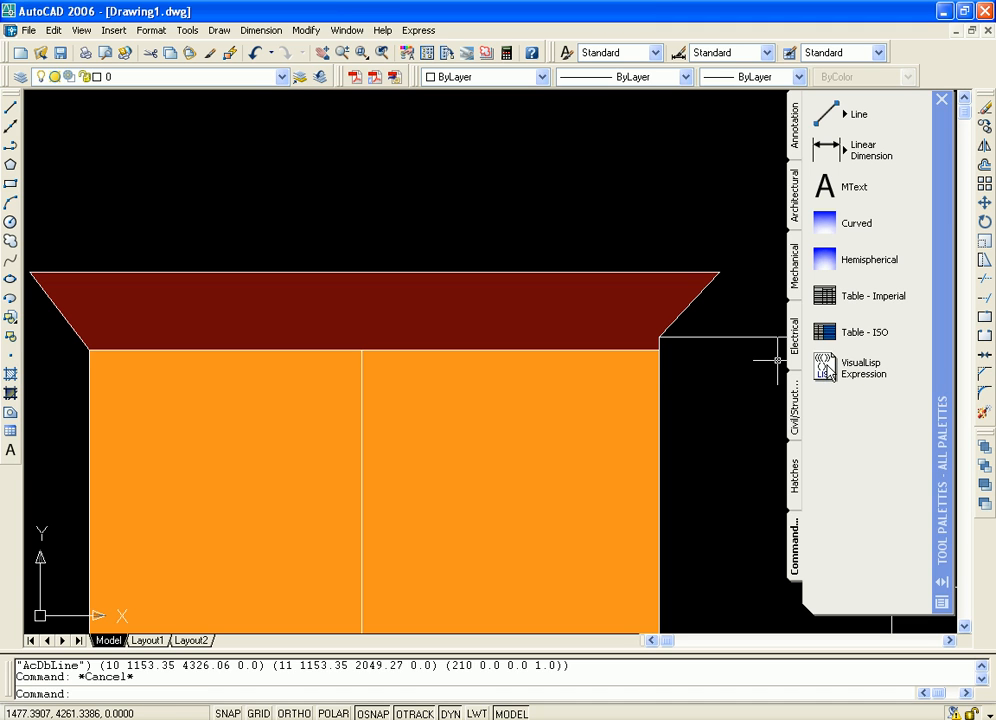
{"action": "mouse_move", "coordinate": [662, 502]}
{"action": "middle_mouse_down"}
{"action": "mouse_move", "coordinate": [687, 456]}
{"action": "mouse_move", "coordinate": [702, 348]}
{"action": "middle_mouse_up"}
{"action": "scroll", "coordinate": [702, 348], "scroll_direction": "down", "scroll_amount": 7}
{"action": "middle_click_drag", "start_coordinate": [705, 402], "coordinate": [565, 385]}
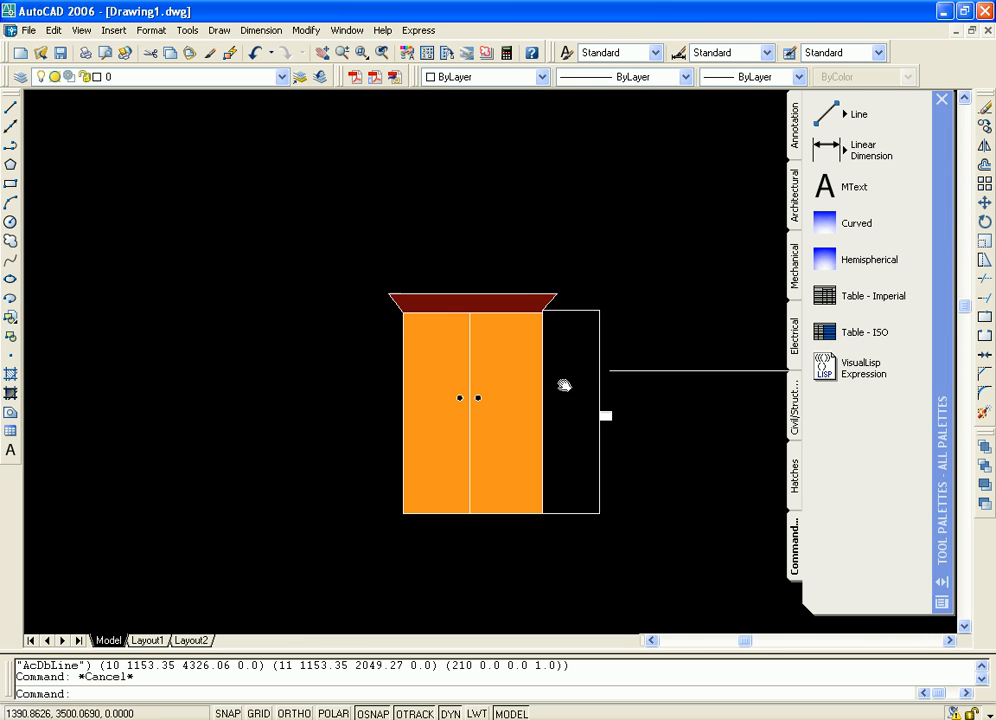
{"action": "scroll", "coordinate": [565, 385], "scroll_direction": "up", "scroll_amount": 2}
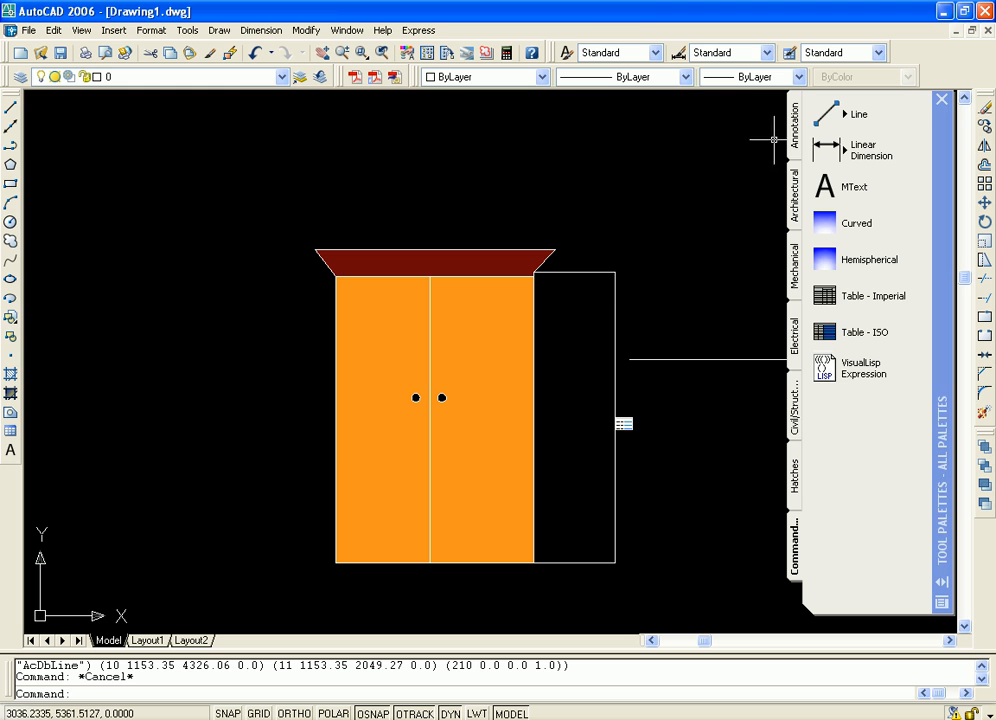
Show the Annotation palette's samples and close the Tool Palettes window
{"action": "left_click", "coordinate": [794, 132]}
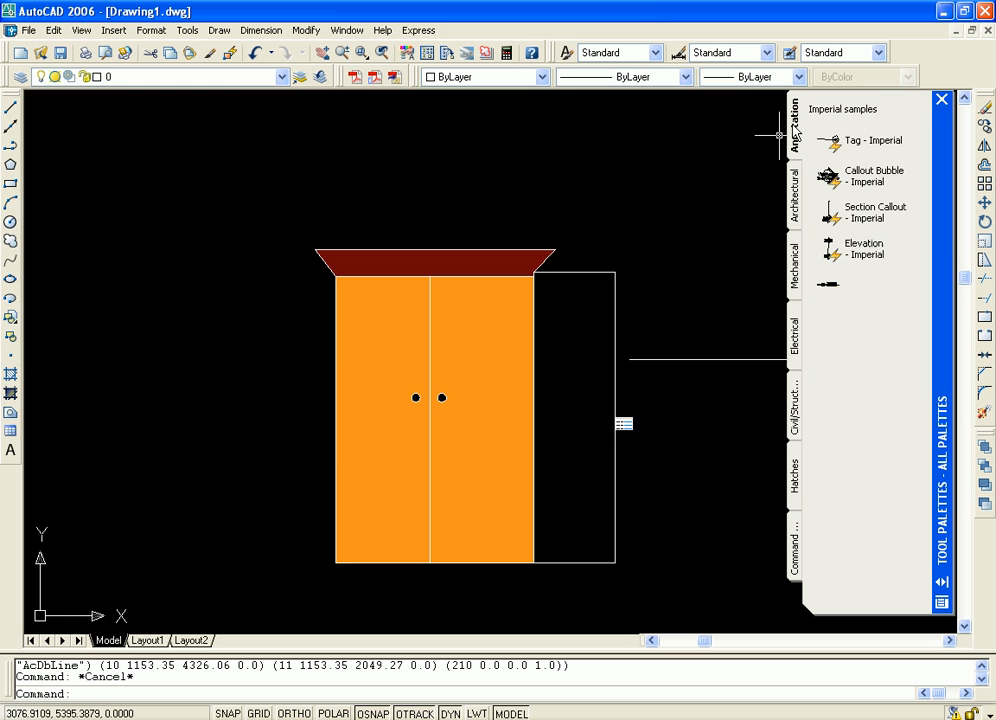
{"action": "mouse_move", "coordinate": [940, 141]}
{"action": "left_mouse_down"}
{"action": "mouse_move", "coordinate": [968, 145]}
{"action": "mouse_move", "coordinate": [943, 146]}
{"action": "left_mouse_up"}
{"action": "left_click", "coordinate": [944, 100]}
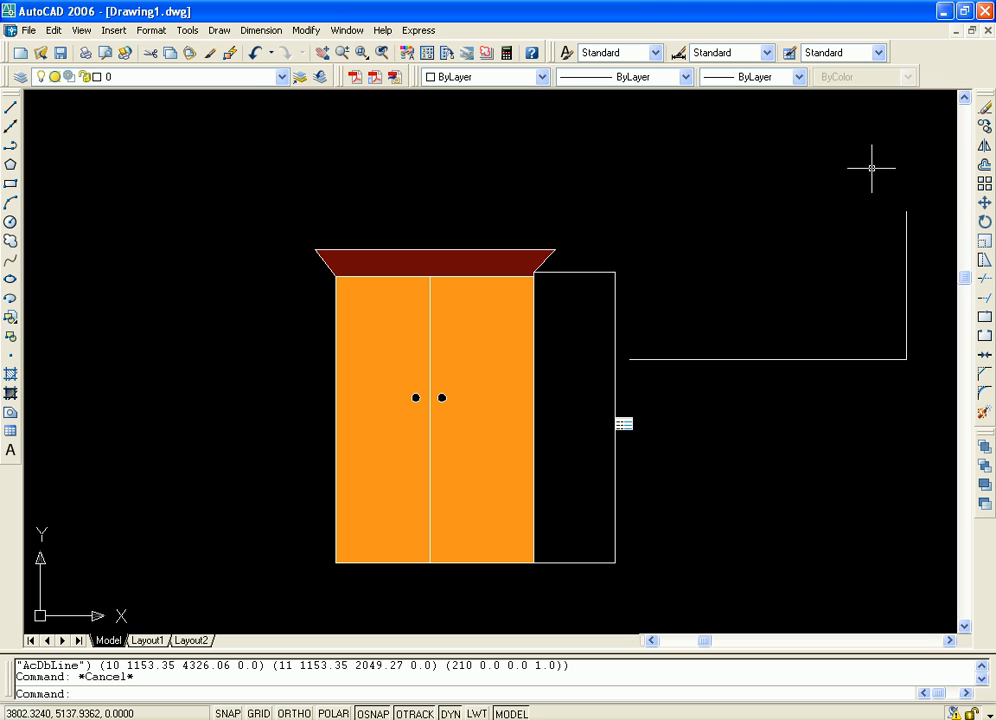
Erase all objects from the drawing
{"action": "mouse_move", "coordinate": [889, 253]}
{"action": "middle_mouse_down"}
{"action": "mouse_move", "coordinate": [769, 253]}
{"action": "mouse_move", "coordinate": [792, 248]}
{"action": "middle_mouse_up"}
{"action": "scroll", "coordinate": [792, 248], "scroll_direction": "down", "scroll_amount": 2}
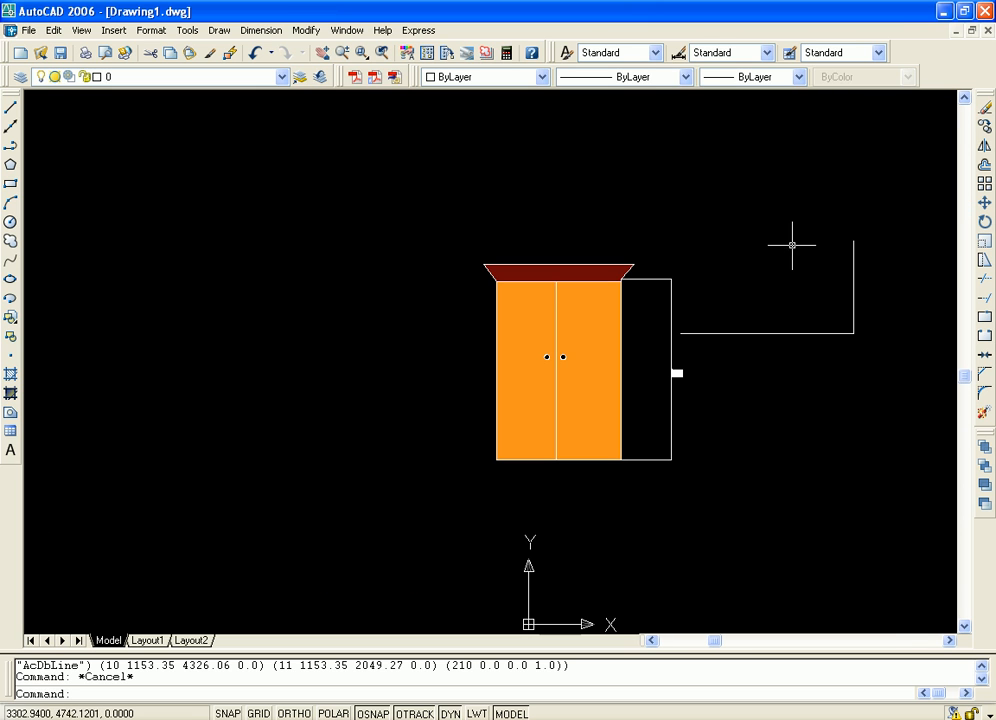
{"action": "mouse_move", "coordinate": [883, 216]}
{"action": "middle_mouse_down"}
{"action": "mouse_move", "coordinate": [649, 216]}
{"action": "mouse_move", "coordinate": [638, 197]}
{"action": "mouse_move", "coordinate": [578, 205]}
{"action": "middle_mouse_up"}
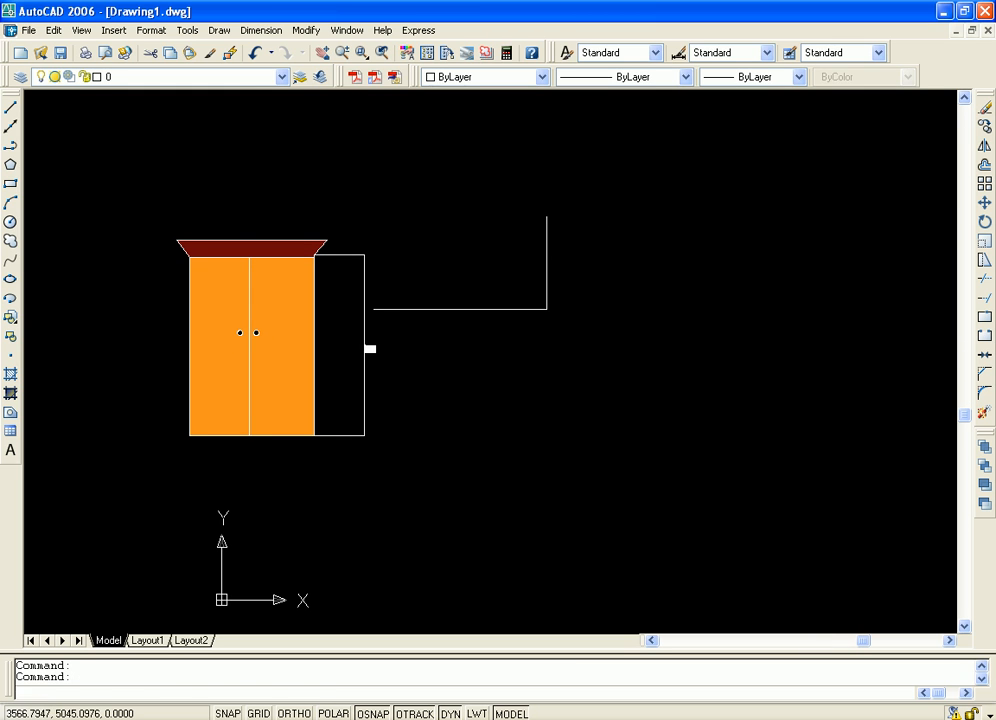
{"action": "key", "text": "ctrl+a"}
{"action": "key", "text": "Delete"}
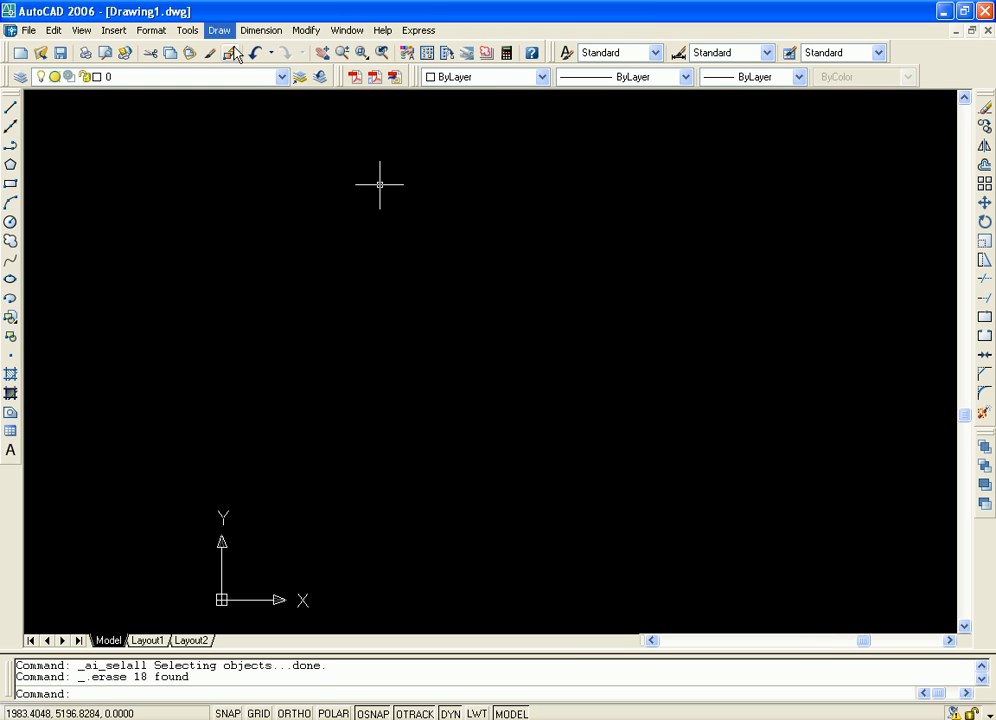
Open the Sheet Set Manager, look over its sheet list and close it
{"action": "left_click", "coordinate": [187, 30]}
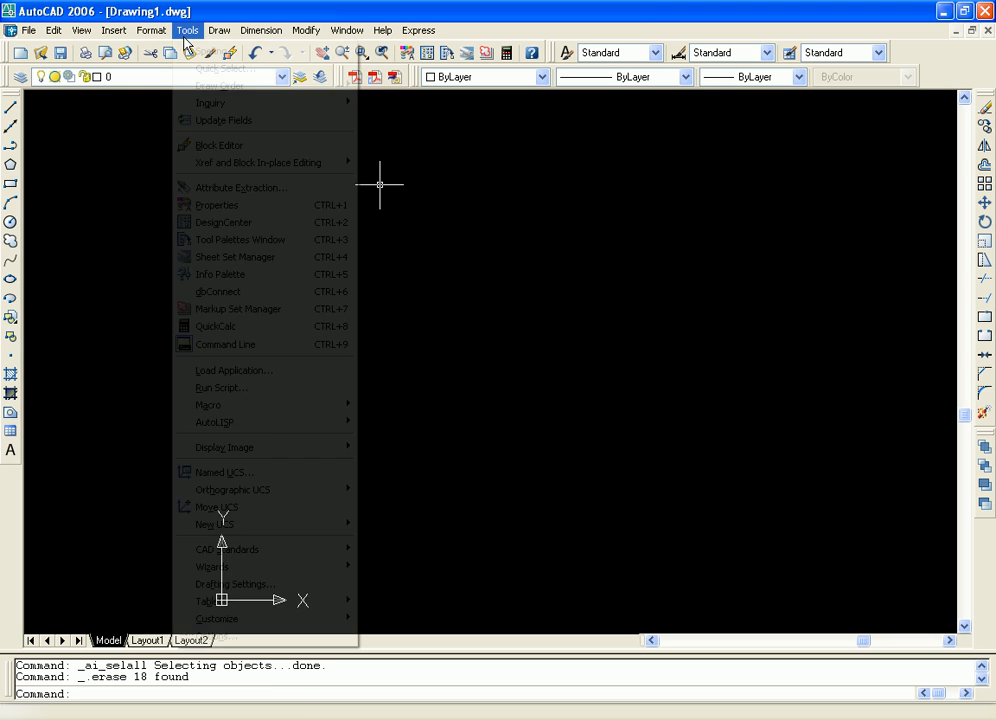
{"action": "left_click", "coordinate": [258, 263]}
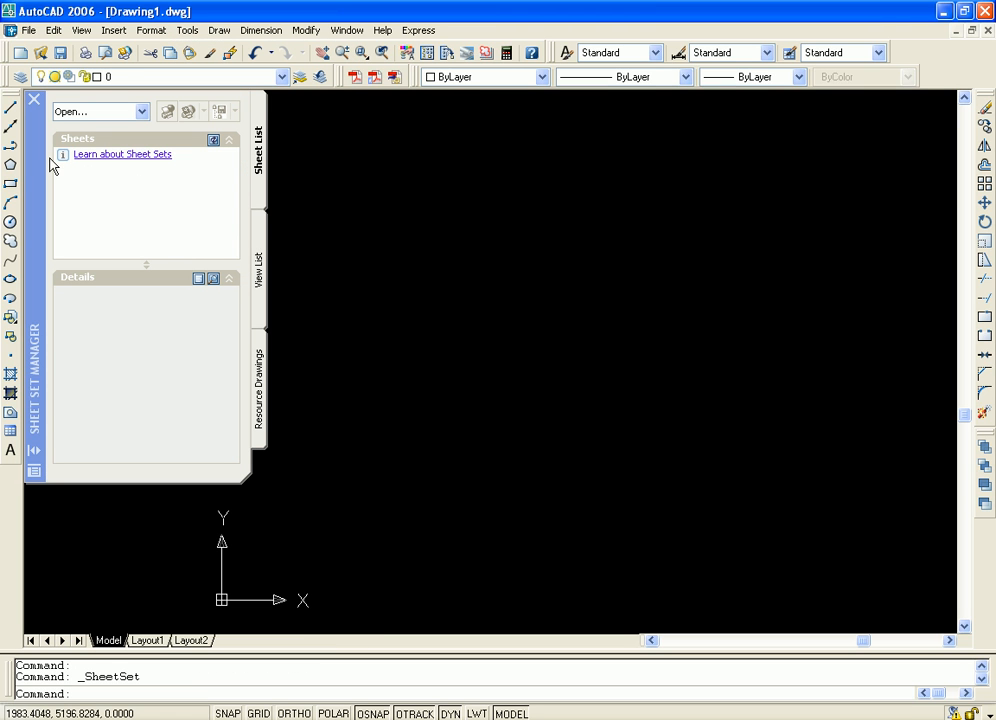
{"action": "left_click", "coordinate": [43, 160]}
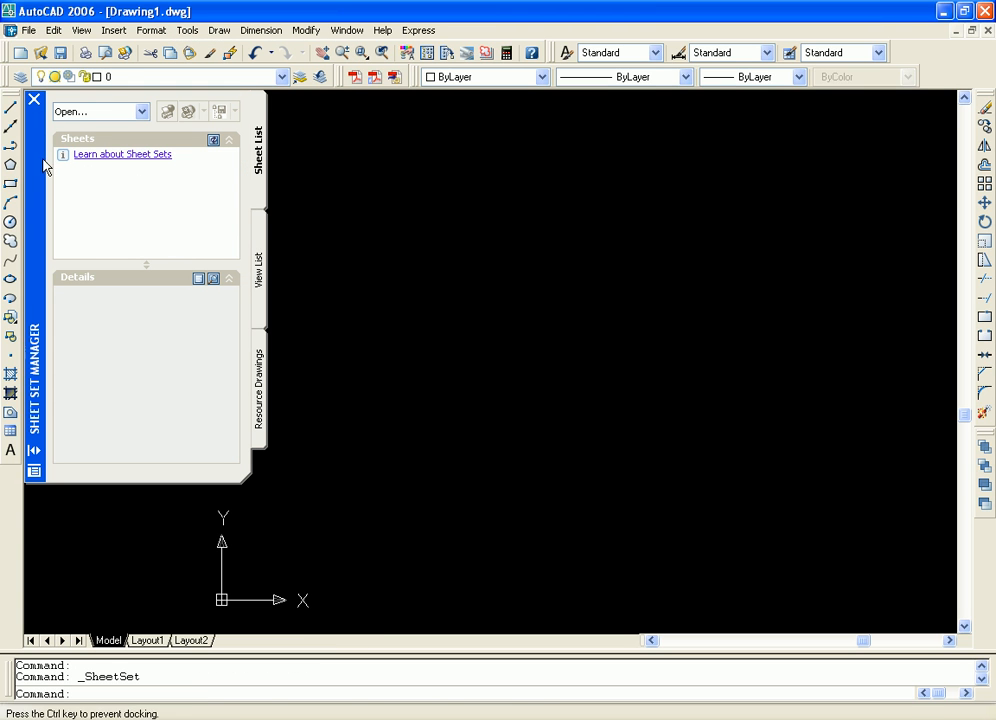
{"action": "left_click", "coordinate": [34, 102]}
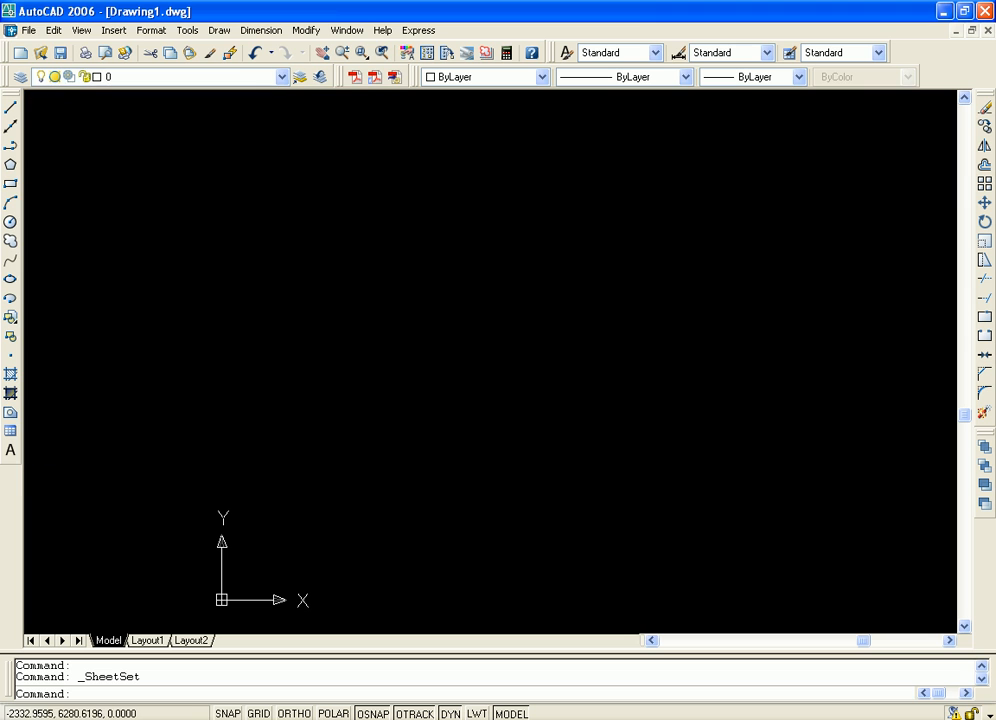
Open the Info Palette, place it at the drawing area's upper-left corner and enlarge it to show the full Quick Help tips
{"action": "left_click", "coordinate": [187, 30]}
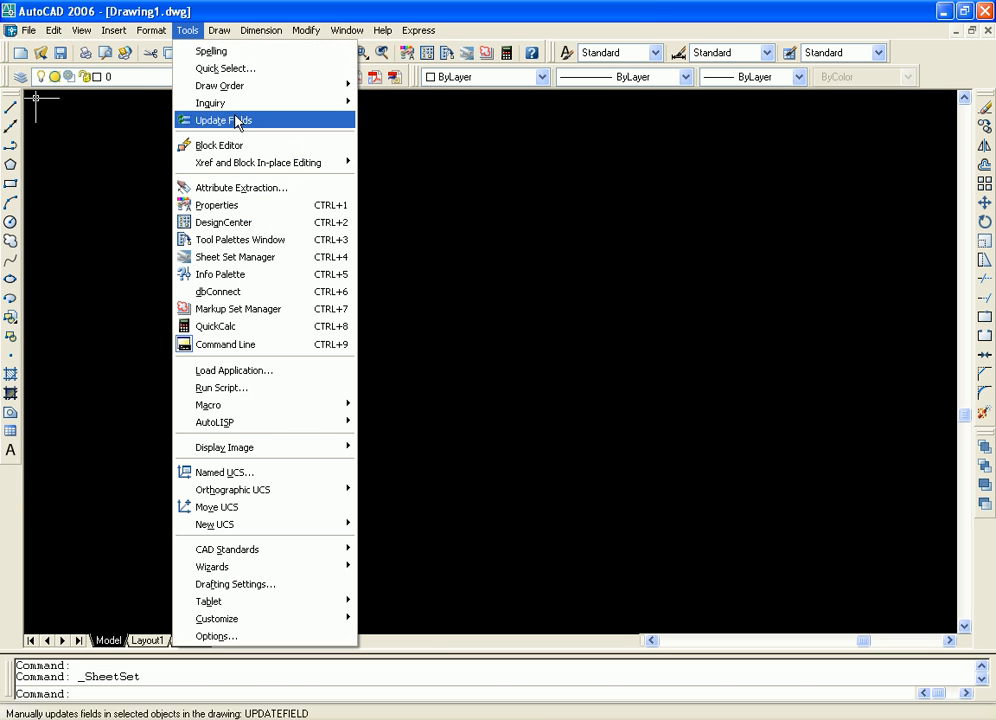
{"action": "left_click", "coordinate": [266, 276]}
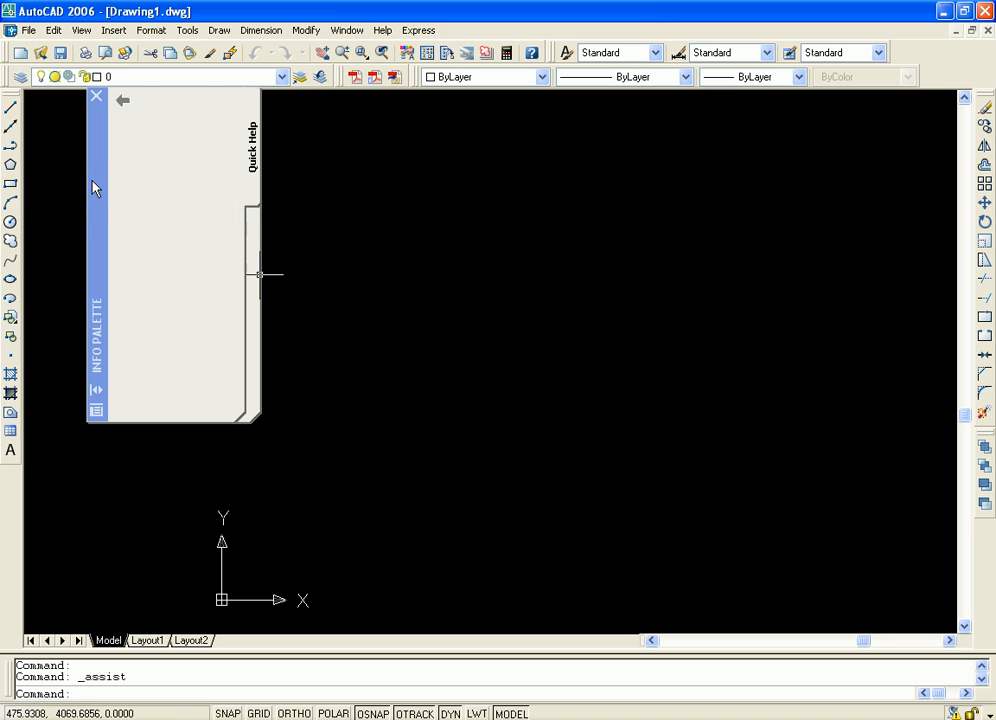
{"action": "left_click_drag", "start_coordinate": [93, 186], "coordinate": [40, 198]}
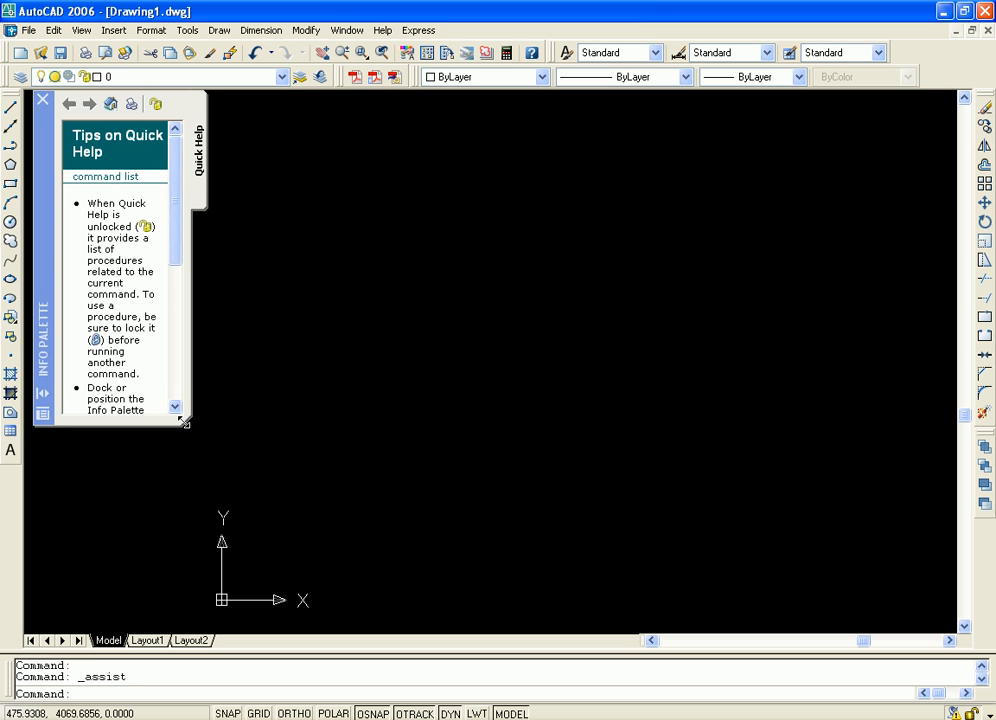
{"action": "left_click_drag", "start_coordinate": [183, 421], "coordinate": [438, 587]}
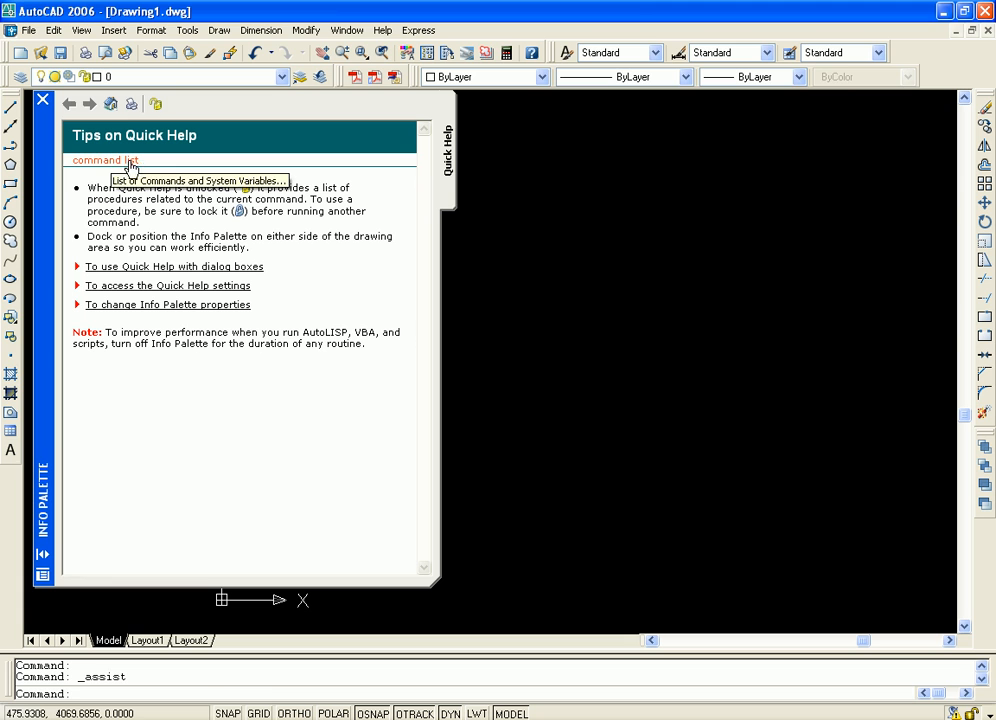
Expand the Quick Help topics on dialog boxes and on accessing the settings, and close the Info Palette
{"action": "left_click", "coordinate": [147, 268]}
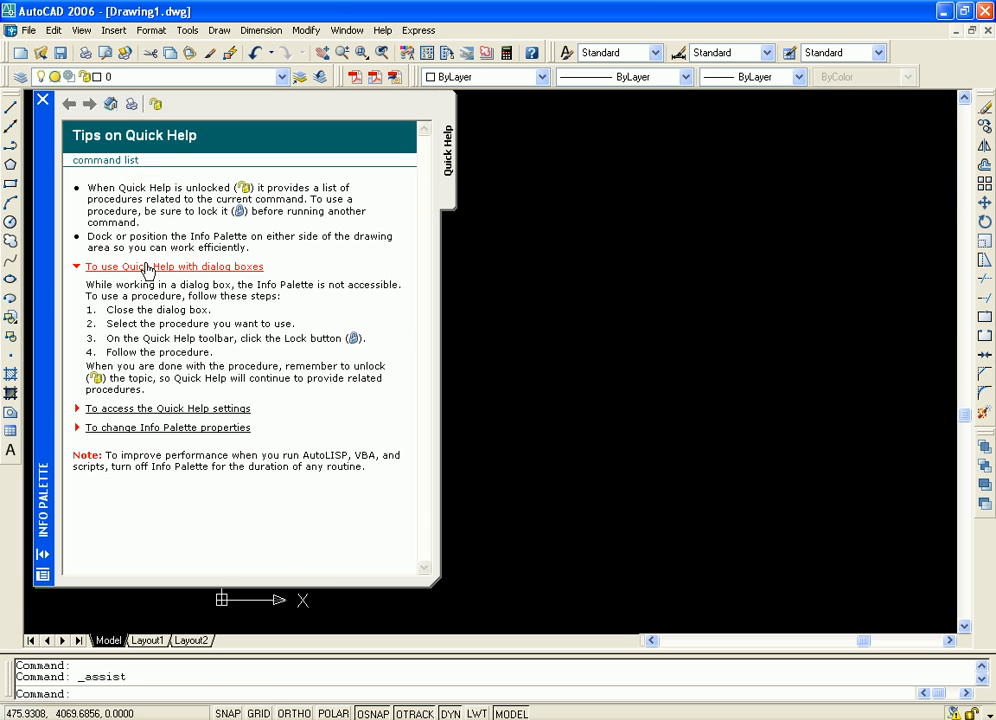
{"action": "left_click", "coordinate": [145, 410]}
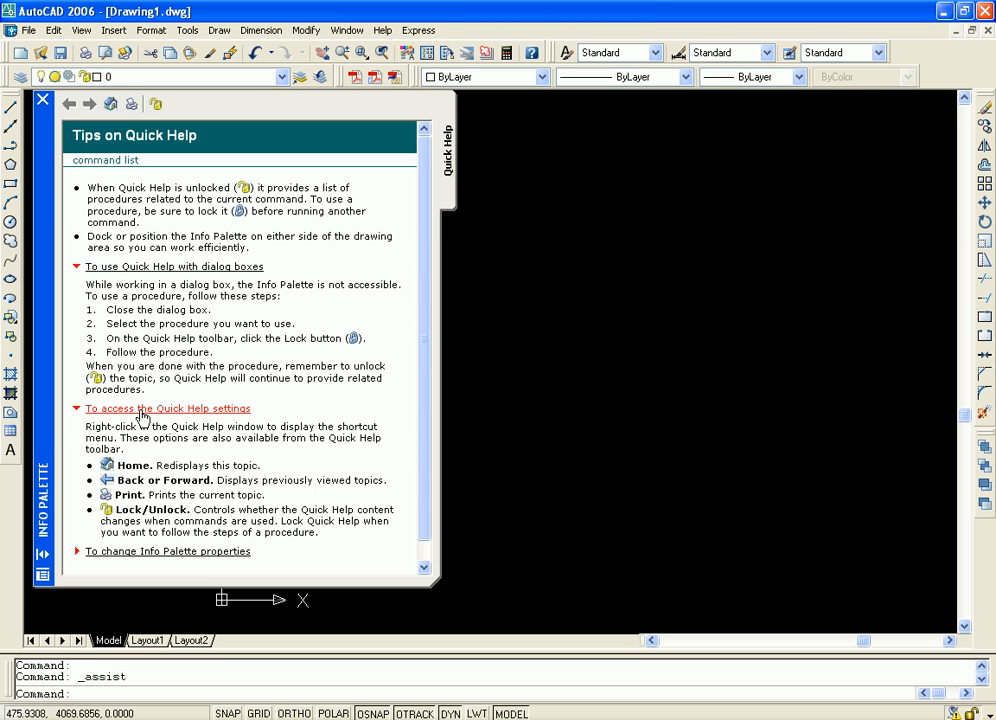
{"action": "left_click", "coordinate": [45, 102]}
{"action": "left_click", "coordinate": [187, 30]}
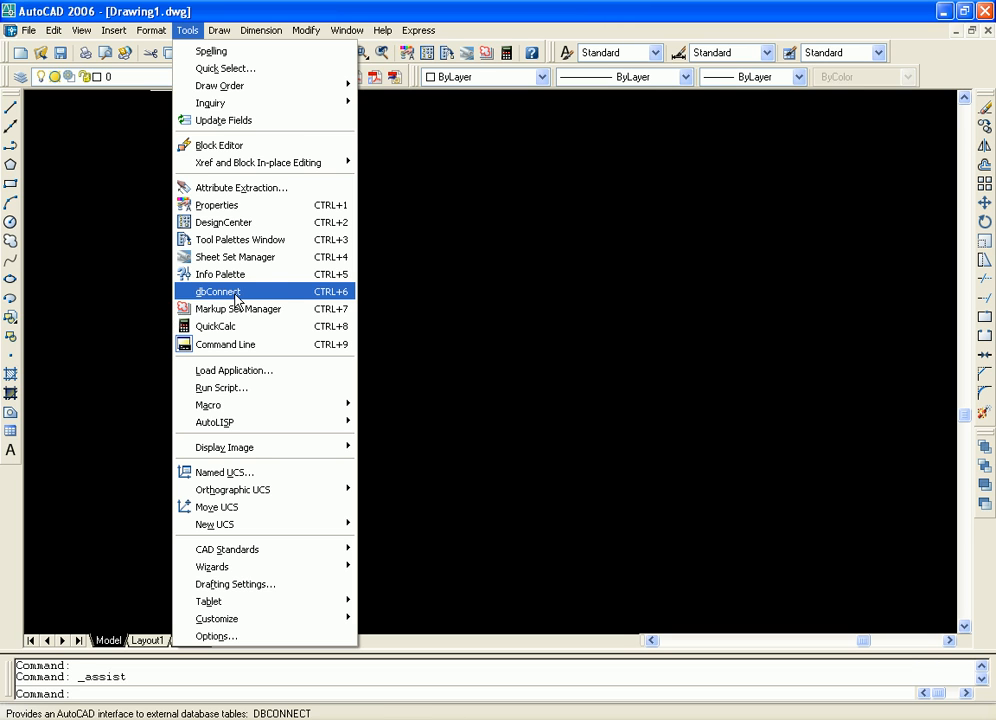
{"action": "left_click", "coordinate": [581, 10]}
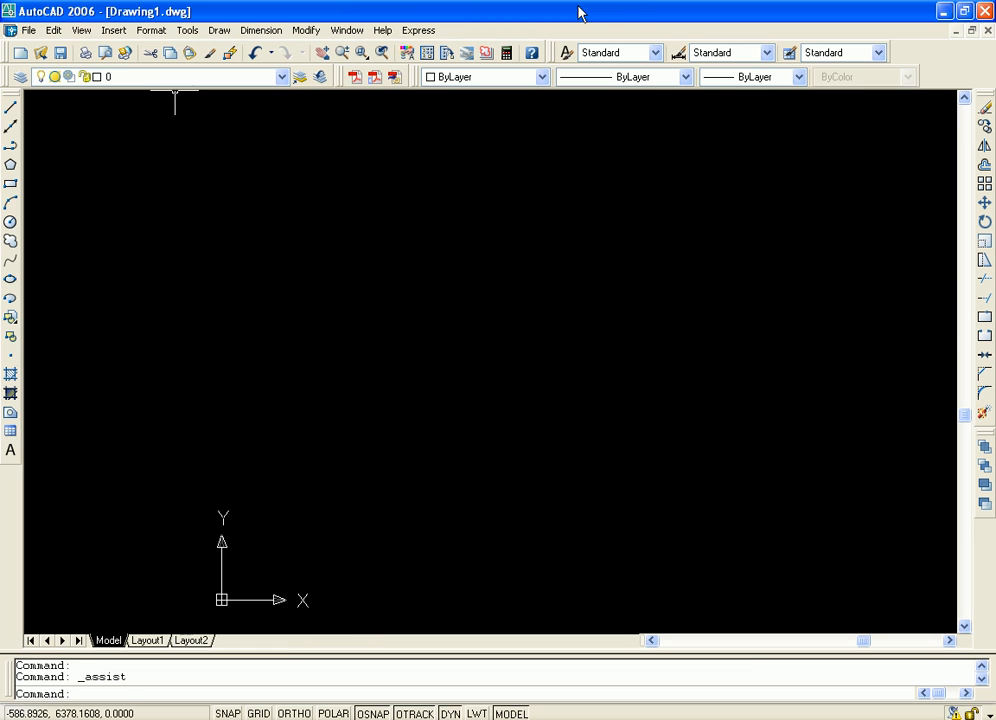
Draw a horizontal rectangle near the middle of the empty drawing area
{"action": "left_click", "coordinate": [11, 185]}
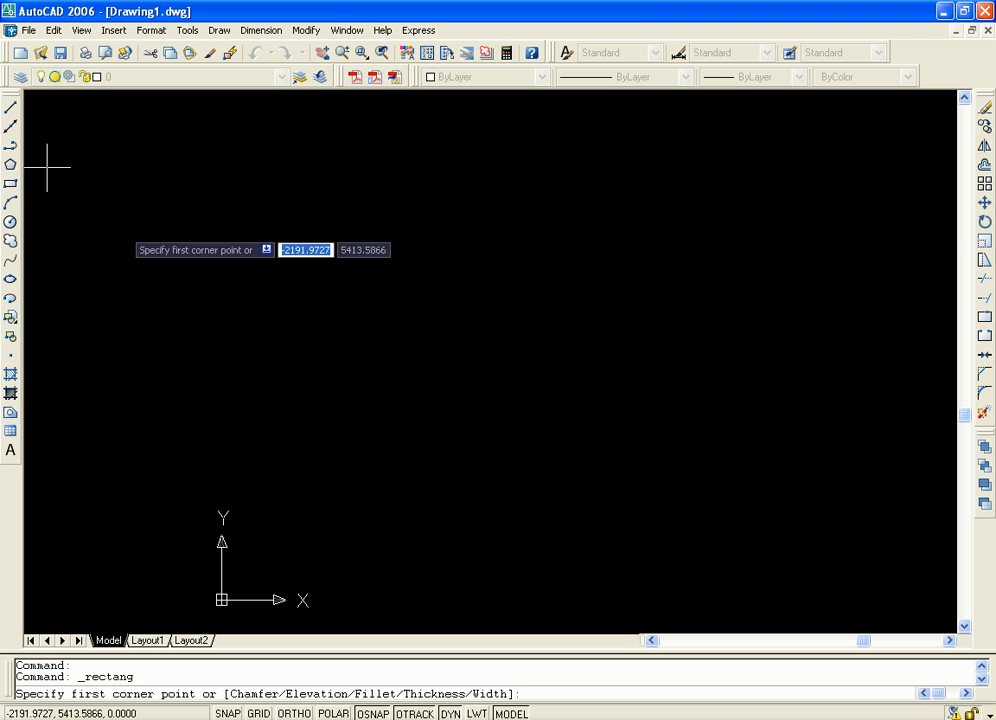
{"action": "left_click", "coordinate": [435, 203]}
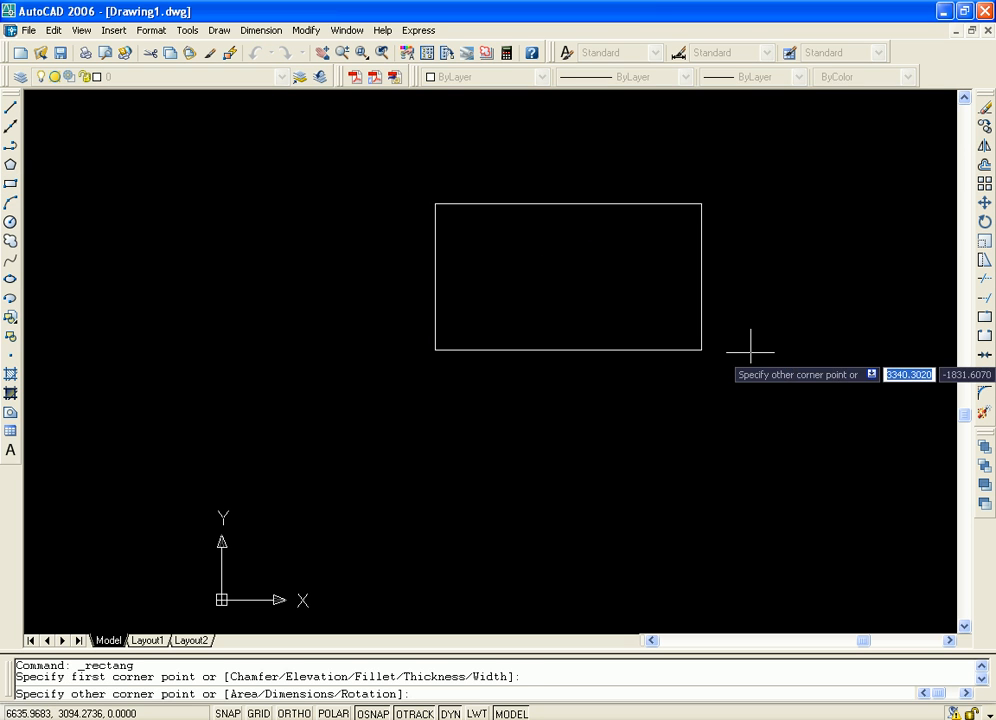
{"action": "left_click", "coordinate": [678, 387]}
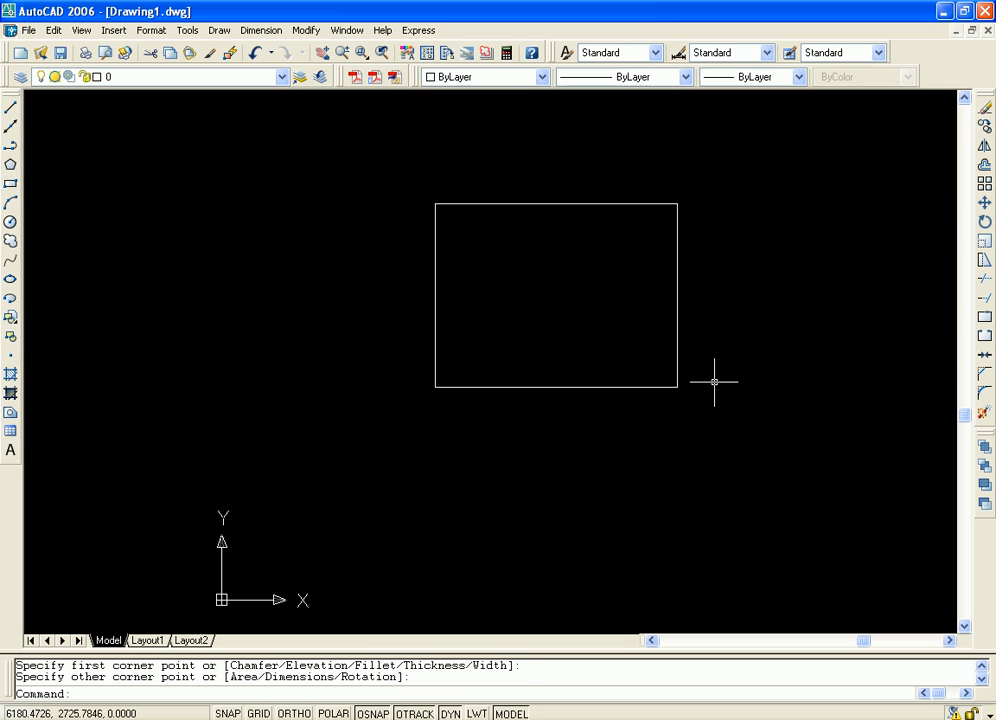
{"action": "key", "text": "Escape"}
{"action": "key", "text": "Escape"}
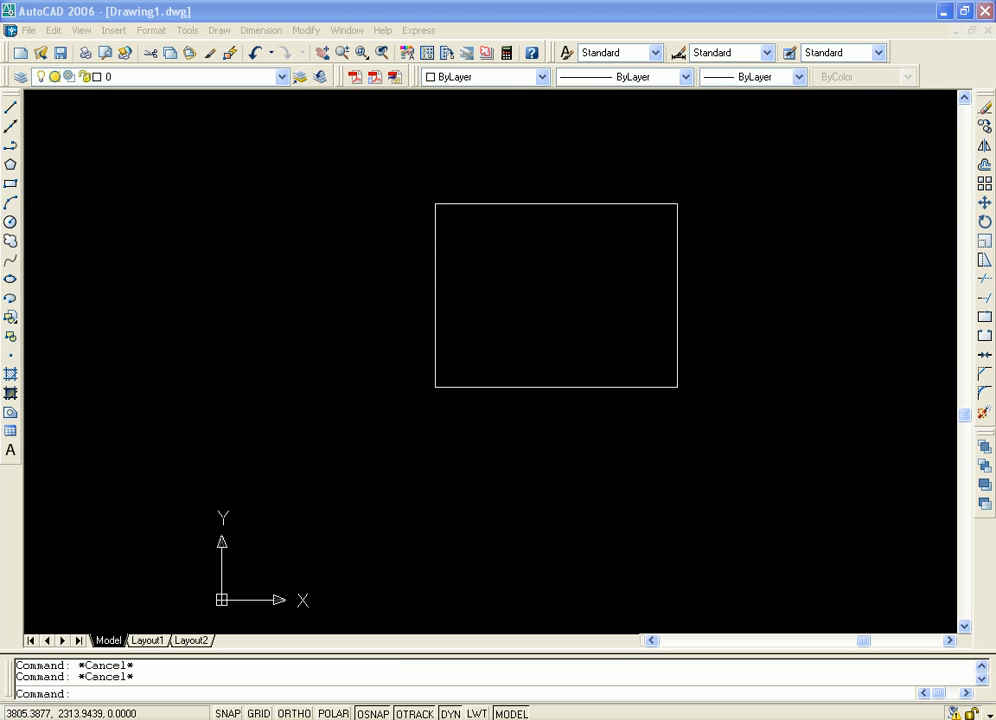
{"action": "left_click", "coordinate": [512, 14]}
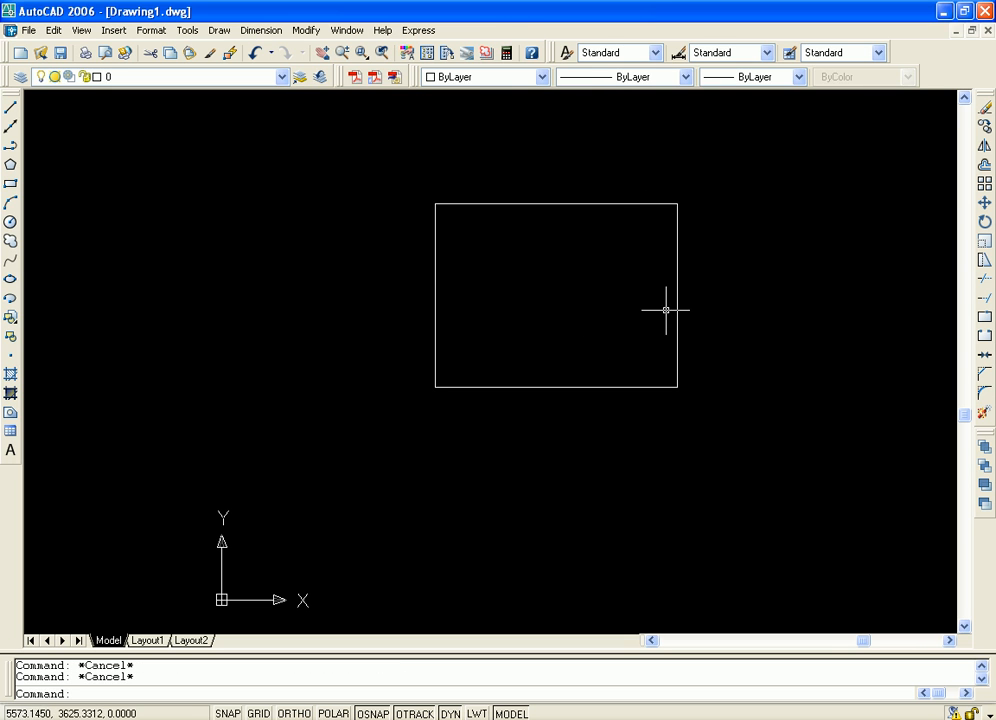
{"action": "middle_click_drag", "start_coordinate": [665, 311], "coordinate": [580, 346]}
{"action": "scroll", "coordinate": [615, 342], "scroll_direction": "down", "scroll_amount": 2}
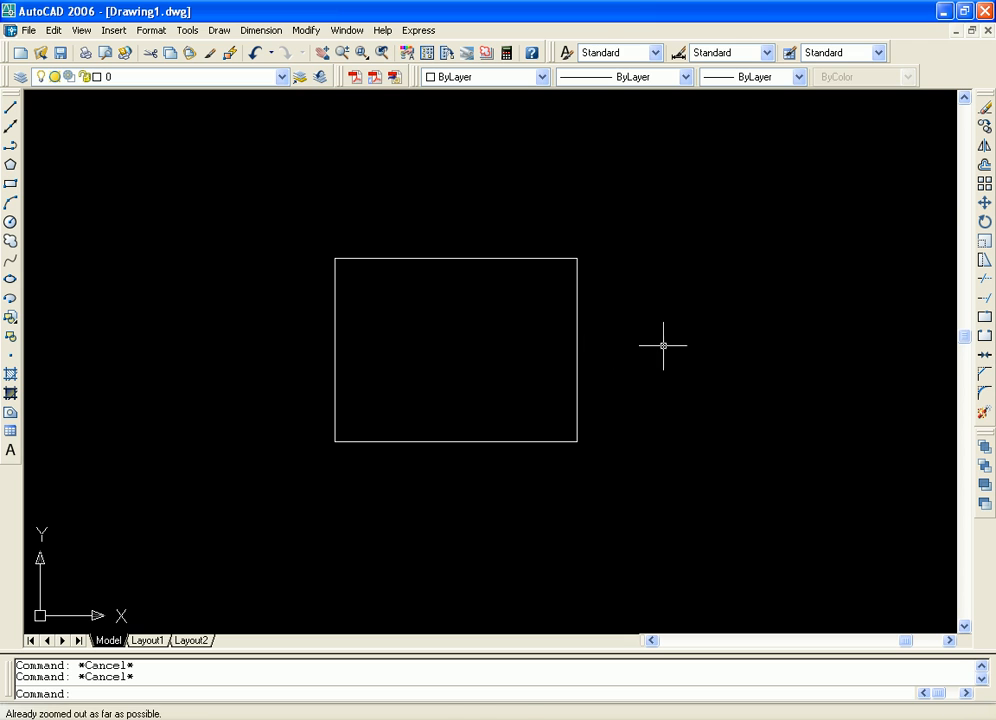
{"action": "key", "text": "ctrl+z"}
{"action": "key", "text": "ctrl+z"}
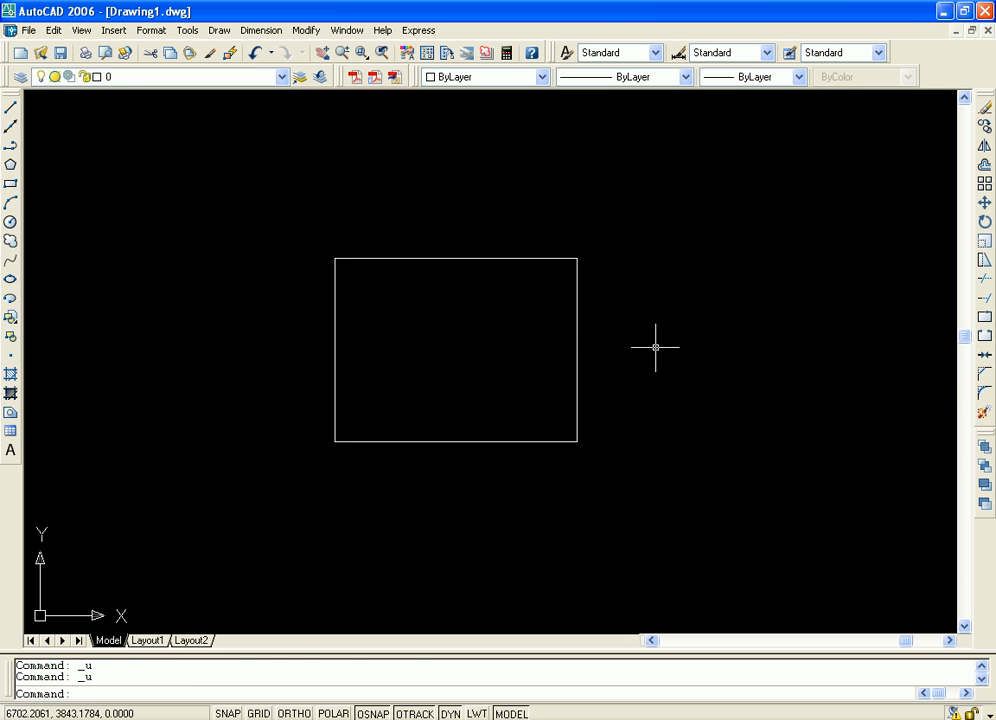
{"action": "key", "text": "ctrl+z"}
{"action": "key", "text": "ctrl+z"}
{"action": "middle_click_drag", "start_coordinate": [626, 318], "coordinate": [679, 327]}
{"action": "scroll", "coordinate": [679, 327], "scroll_direction": "down", "scroll_amount": 2}
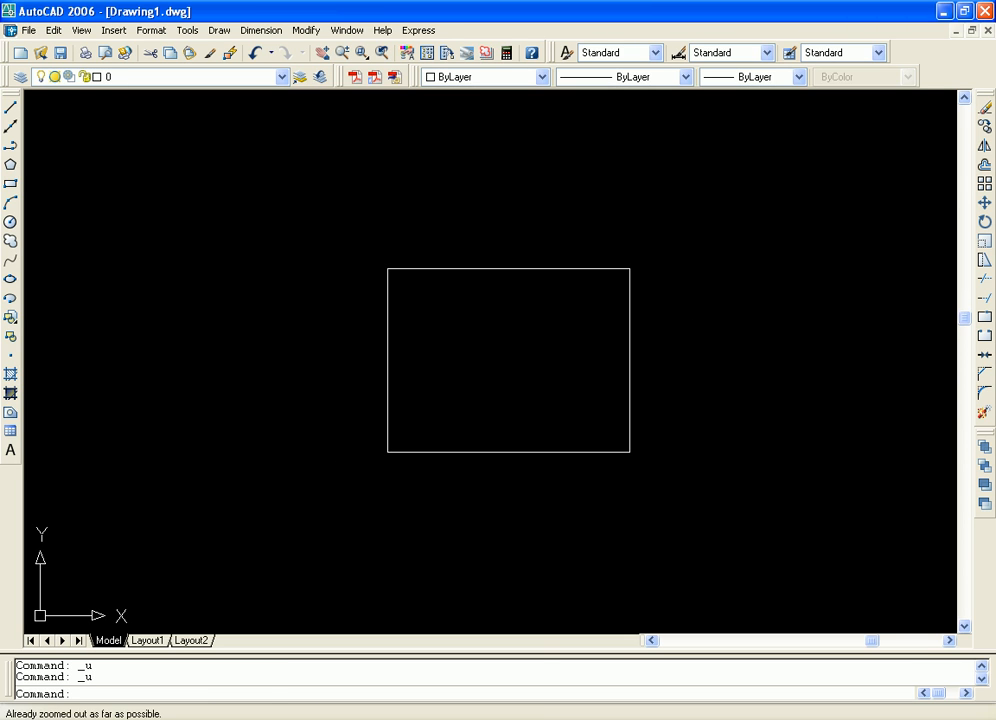
Select the rectangle with a selection window drawn around it
{"action": "left_click", "coordinate": [288, 223]}
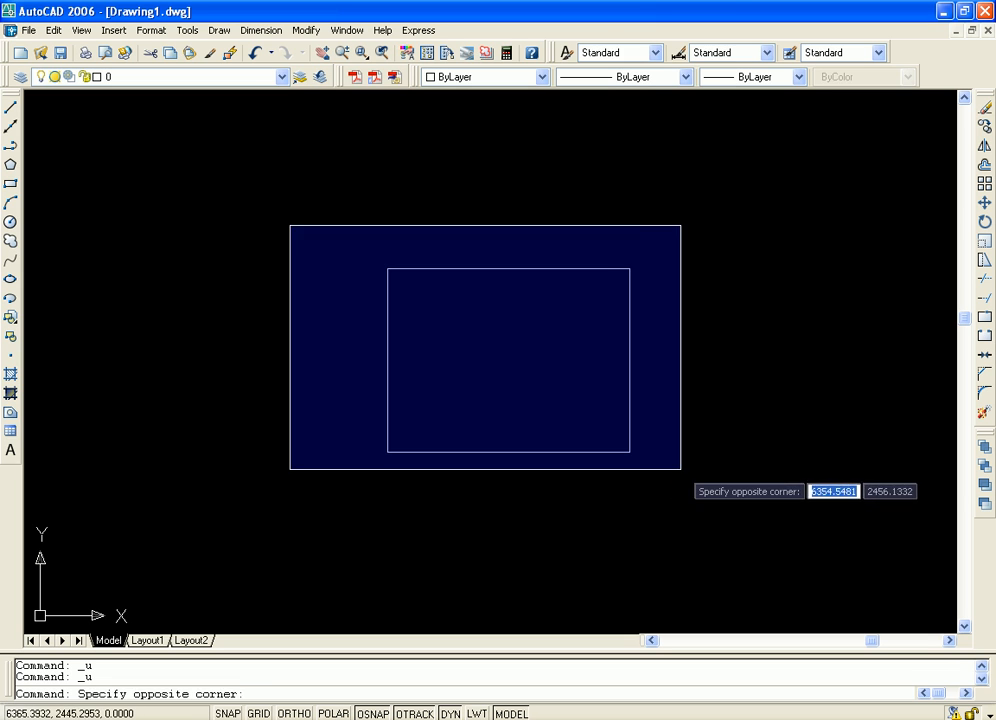
{"action": "left_click", "coordinate": [724, 472]}
{"action": "middle_click_drag", "start_coordinate": [817, 335], "coordinate": [743, 345]}
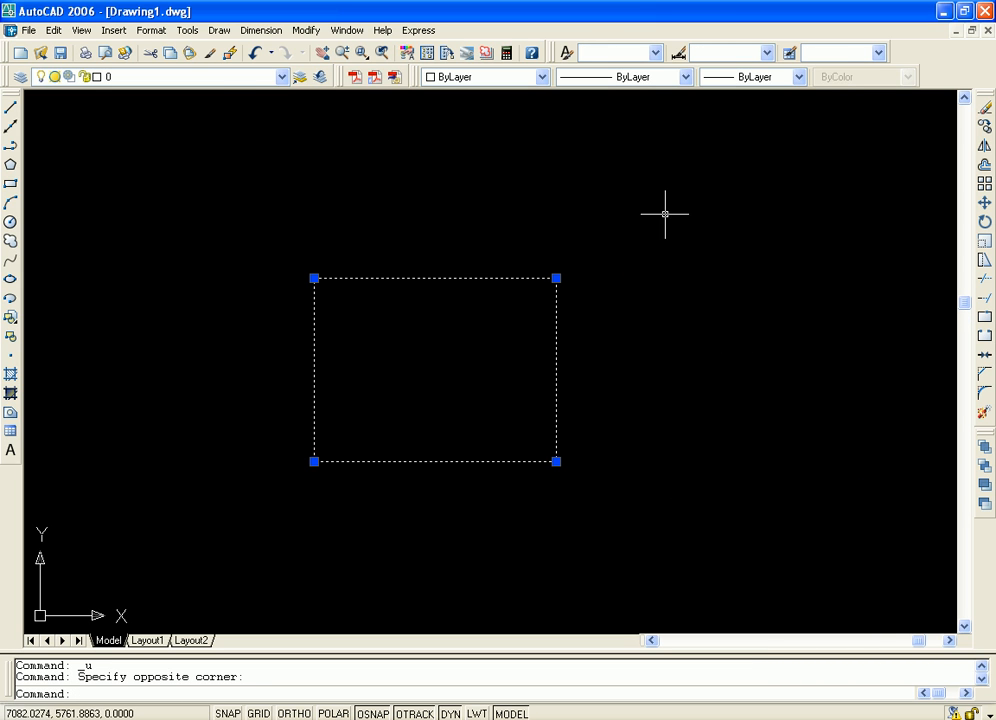
Open the dbConnect Manager, lengthen it, place it at the drawing area's upper-left corner to view its data sources, and close it
{"action": "left_click", "coordinate": [186, 30]}
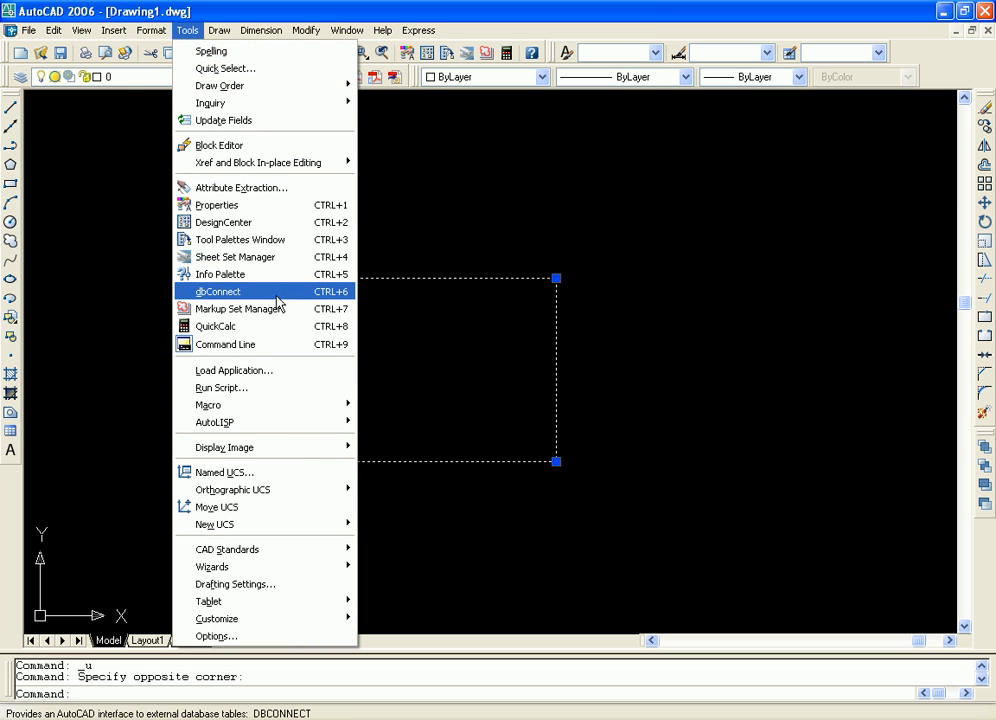
{"action": "left_click", "coordinate": [288, 297]}
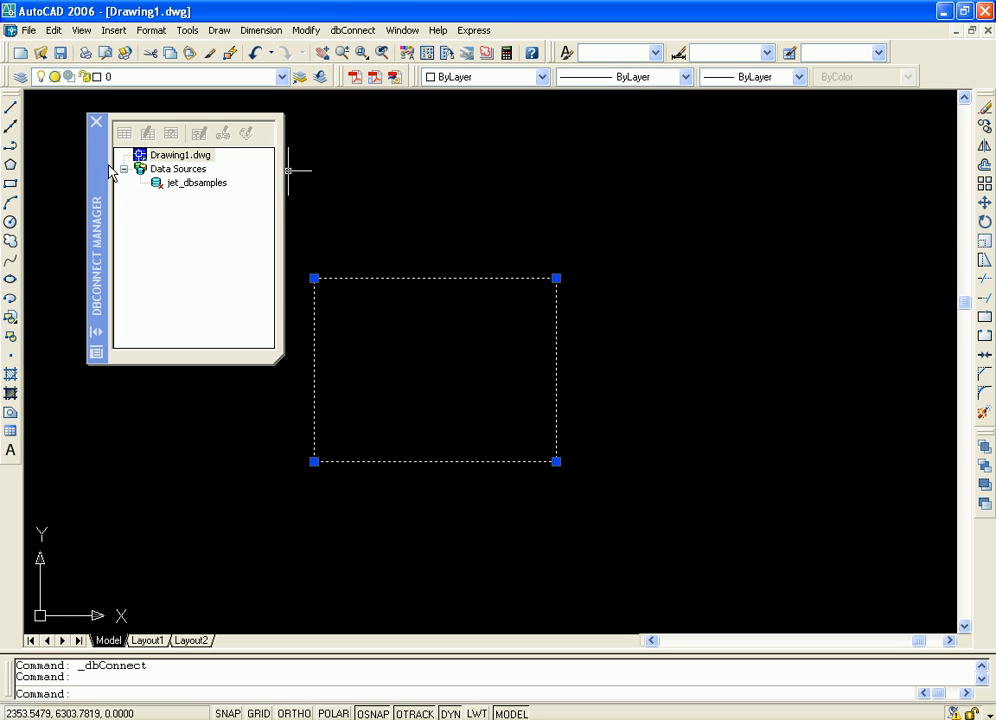
{"action": "left_click_drag", "start_coordinate": [109, 168], "coordinate": [98, 179]}
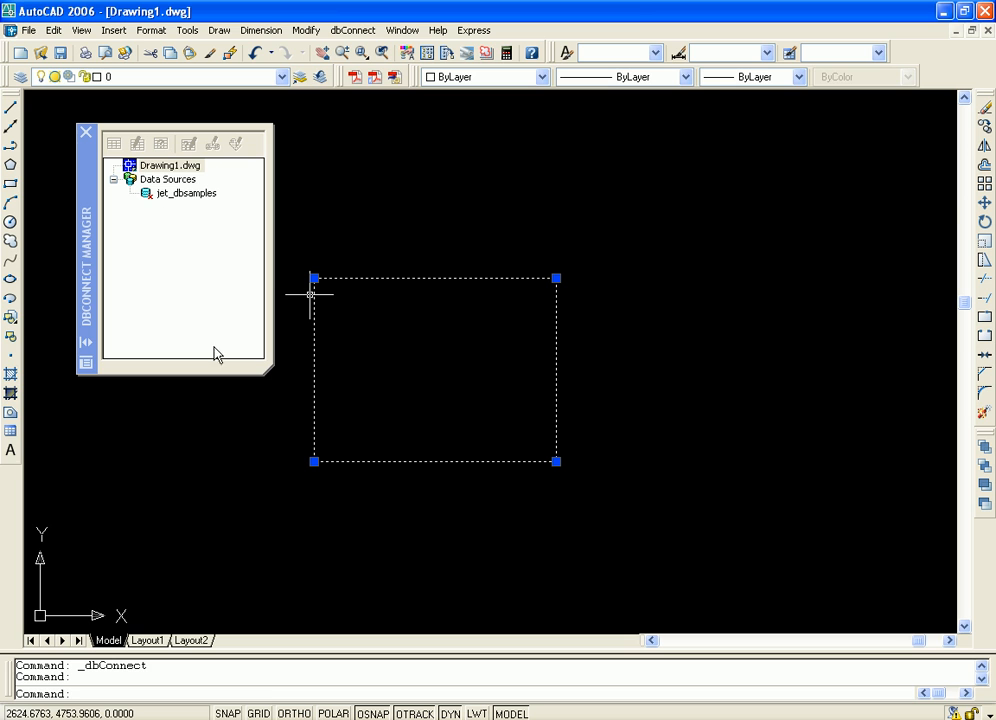
{"action": "left_click_drag", "start_coordinate": [267, 368], "coordinate": [260, 510]}
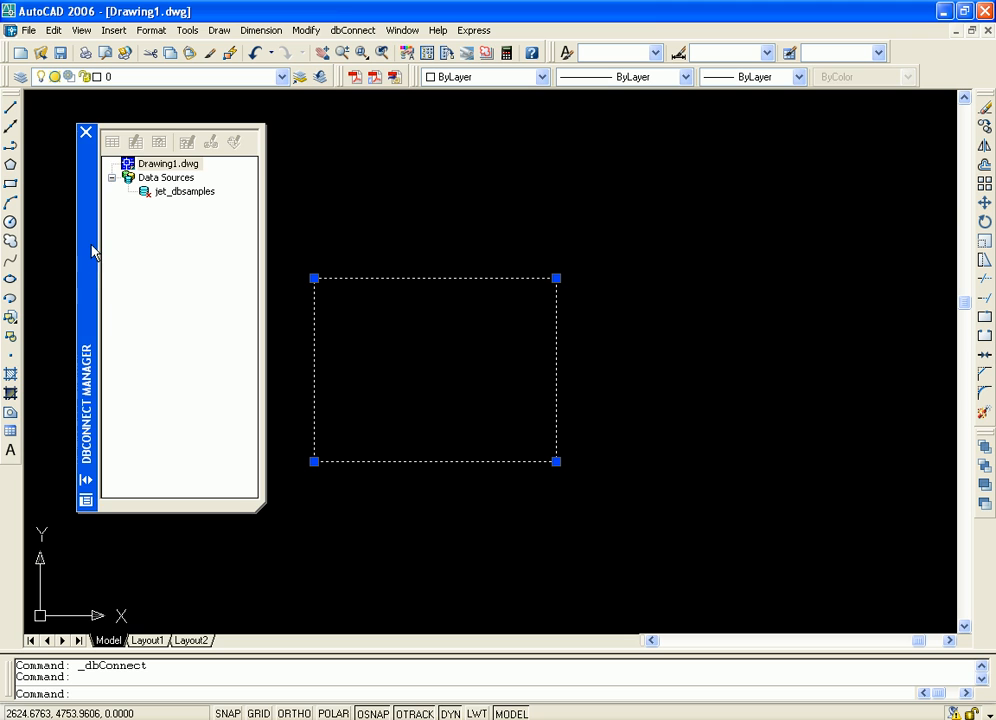
{"action": "left_click_drag", "start_coordinate": [91, 257], "coordinate": [47, 229]}
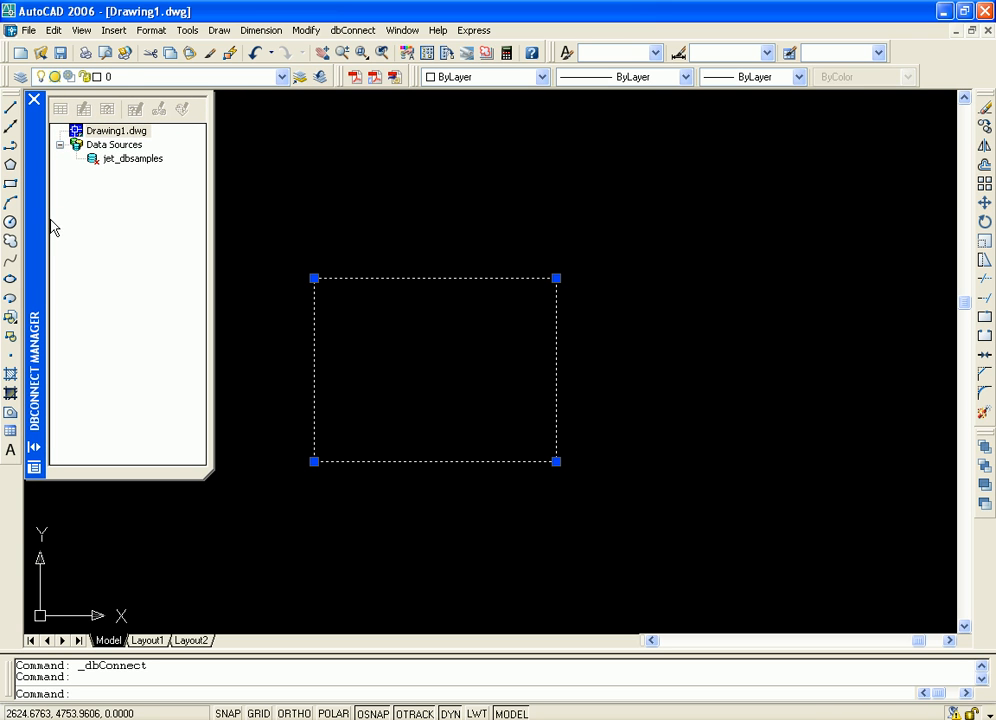
{"action": "left_click", "coordinate": [34, 102]}
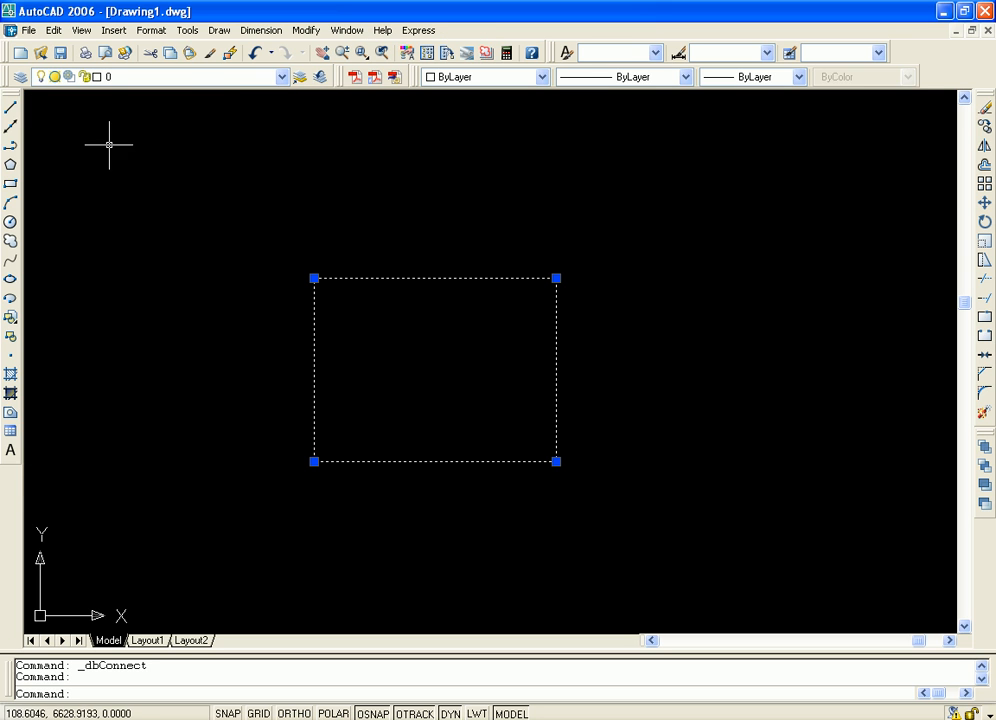
Open the Markup Set Manager, look over its Markups and Details sections, and close it
{"action": "left_click", "coordinate": [187, 30]}
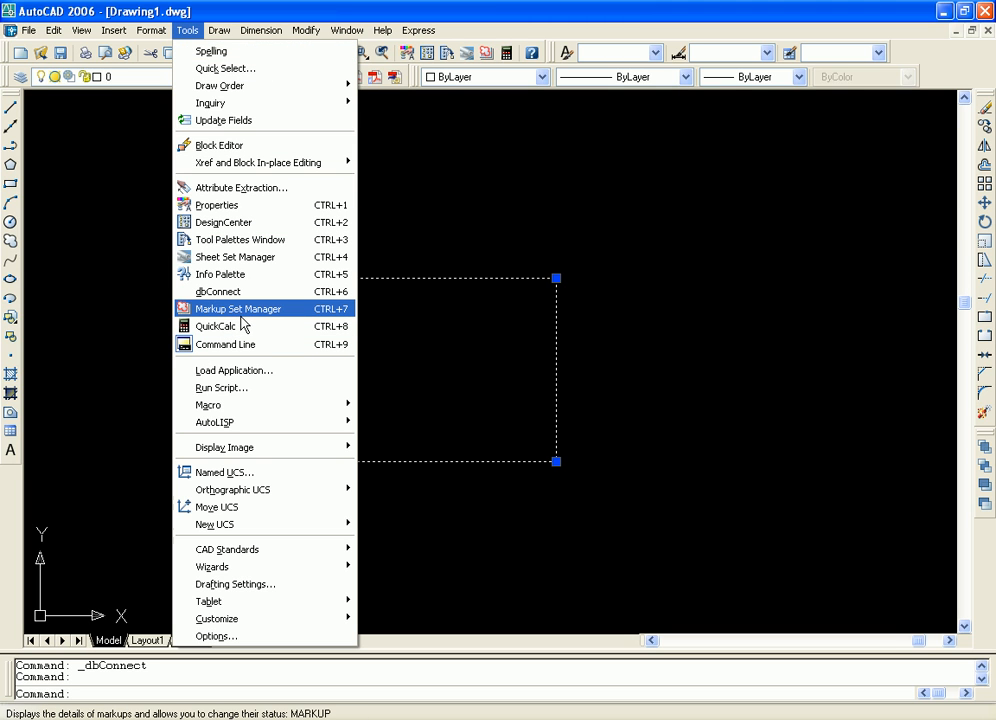
{"action": "left_click", "coordinate": [253, 312]}
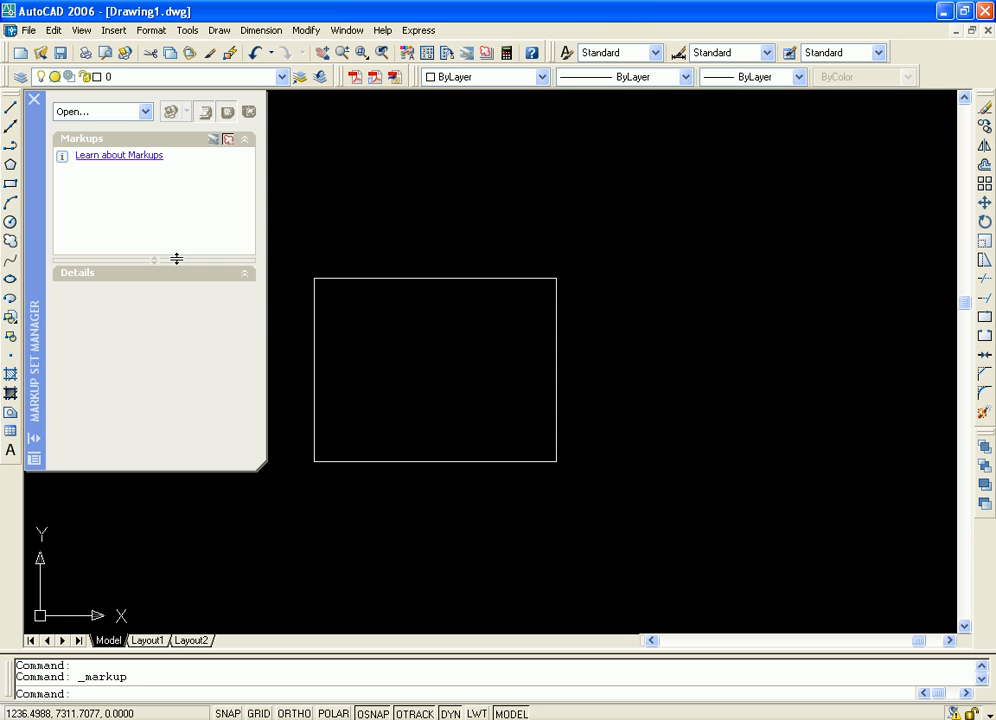
{"action": "left_click", "coordinate": [33, 168]}
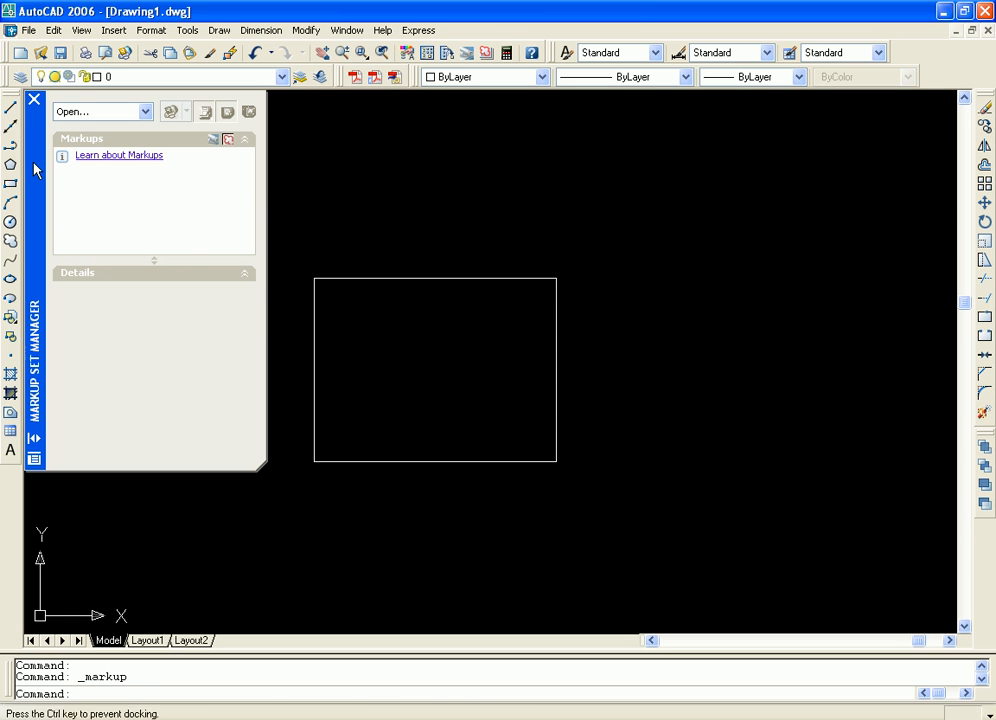
{"action": "mouse_move", "coordinate": [36, 165]}
{"action": "left_mouse_down"}
{"action": "mouse_move", "coordinate": [56, 178]}
{"action": "mouse_move", "coordinate": [38, 167]}
{"action": "left_mouse_up"}
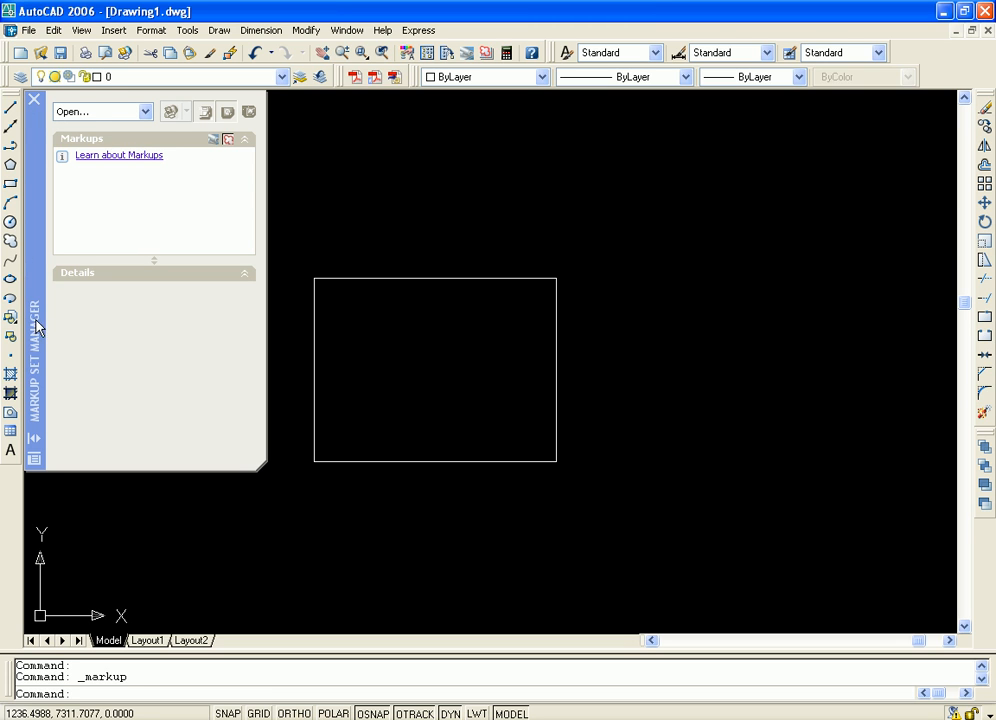
{"action": "left_click", "coordinate": [34, 100]}
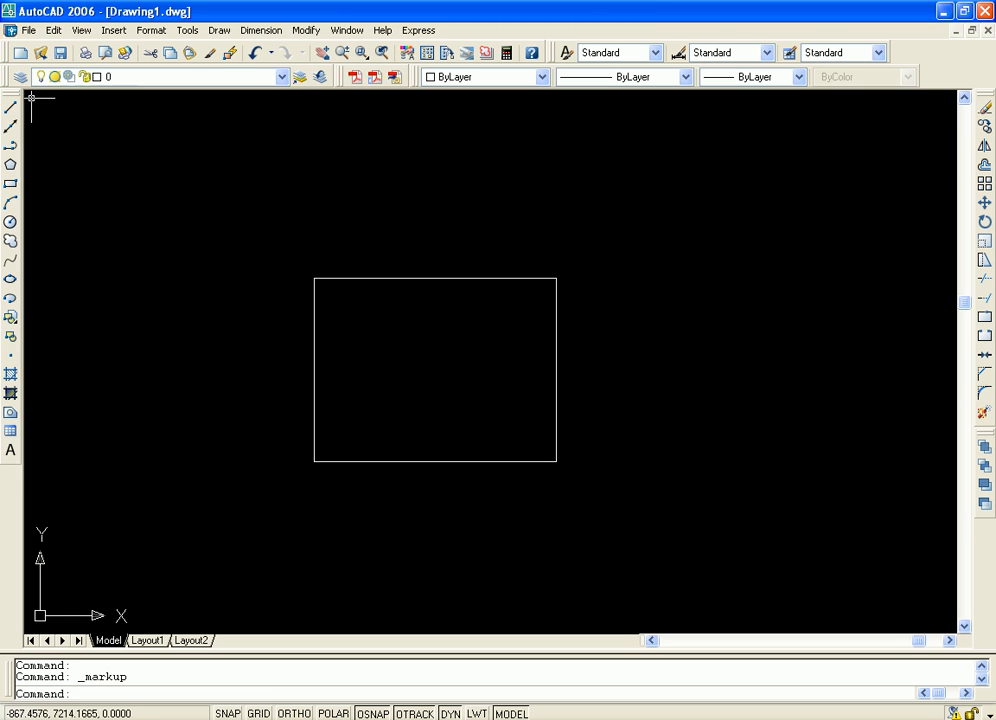
Bring up the list of available palettes and utilities
{"action": "left_click", "coordinate": [188, 32]}
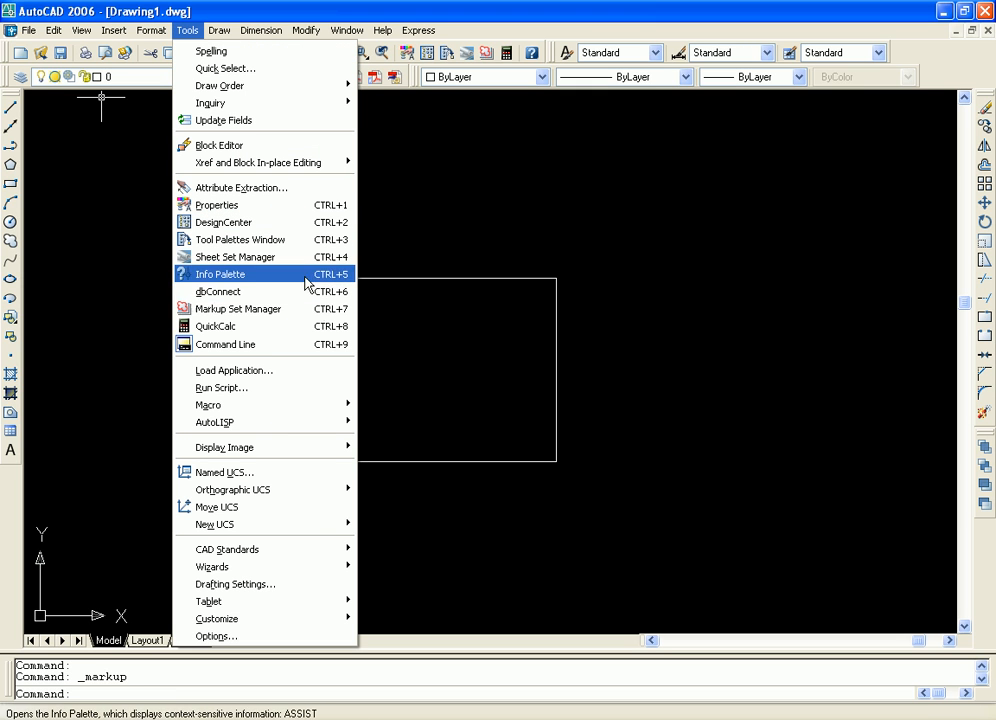
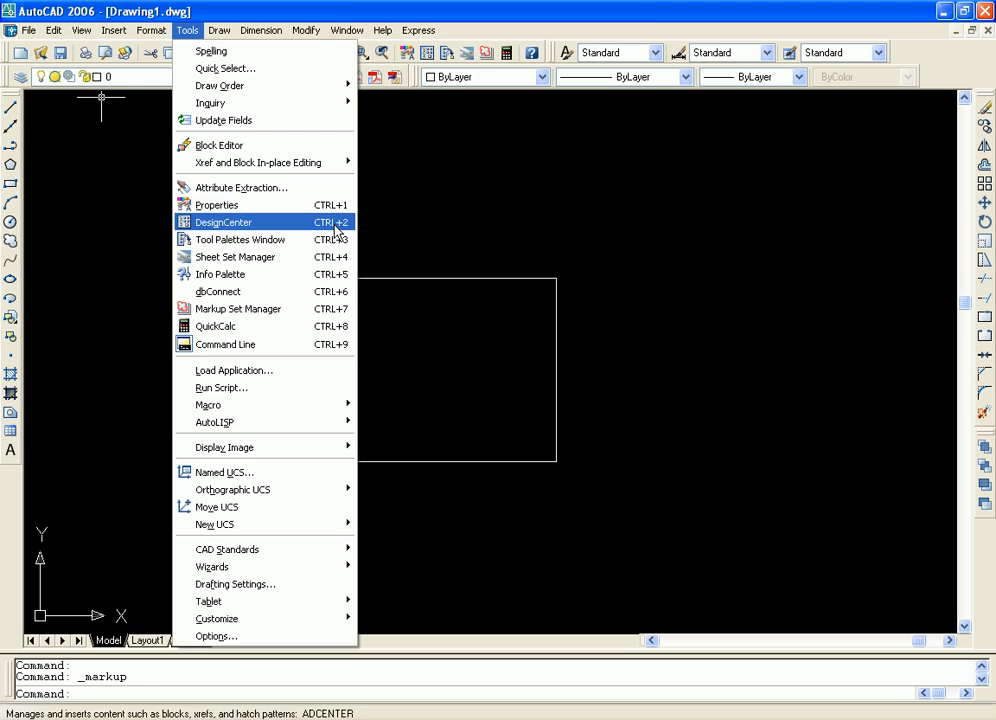
{"action": "left_click", "coordinate": [406, 205]}
{"action": "left_click", "coordinate": [406, 204]}
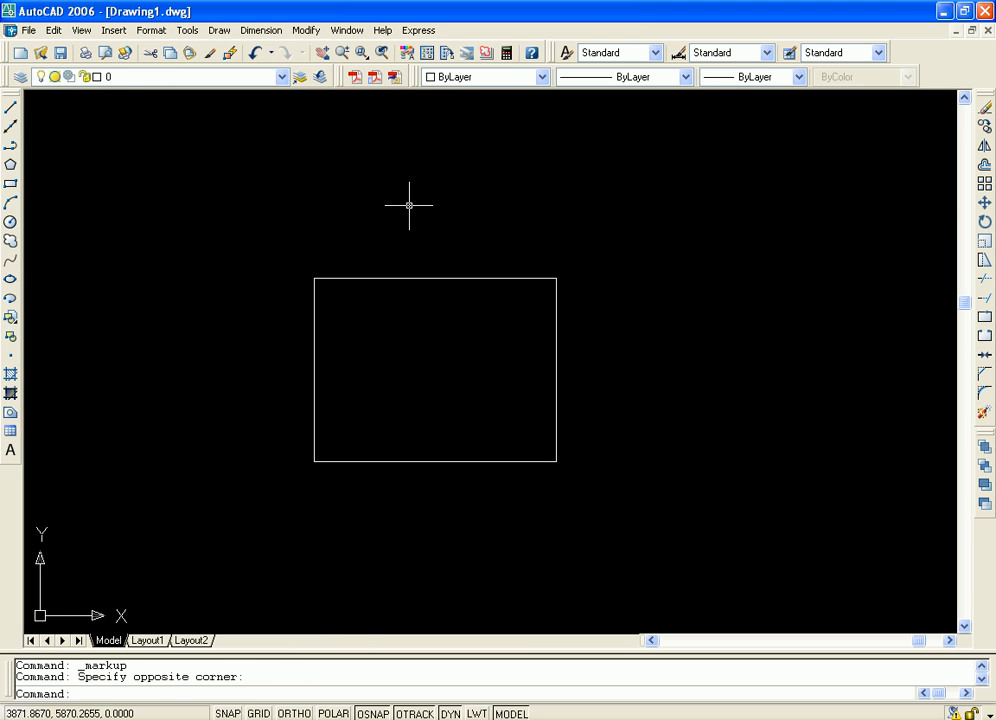
{"action": "left_click", "coordinate": [455, 207]}
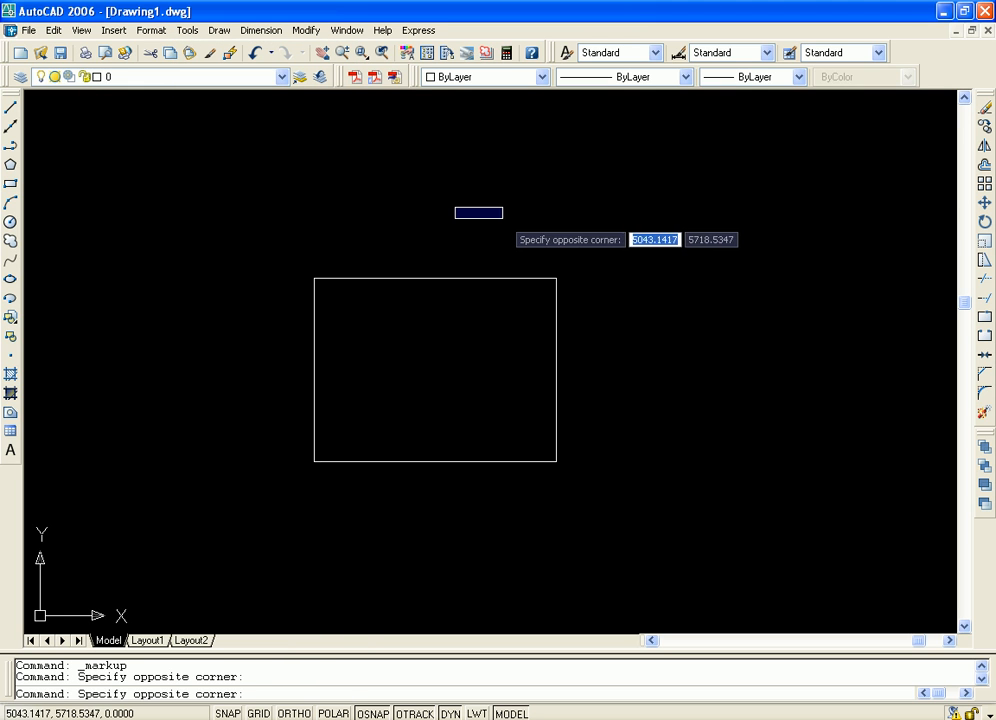
{"action": "key", "text": "ctrl+2"}
{"action": "left_click", "coordinate": [506, 218]}
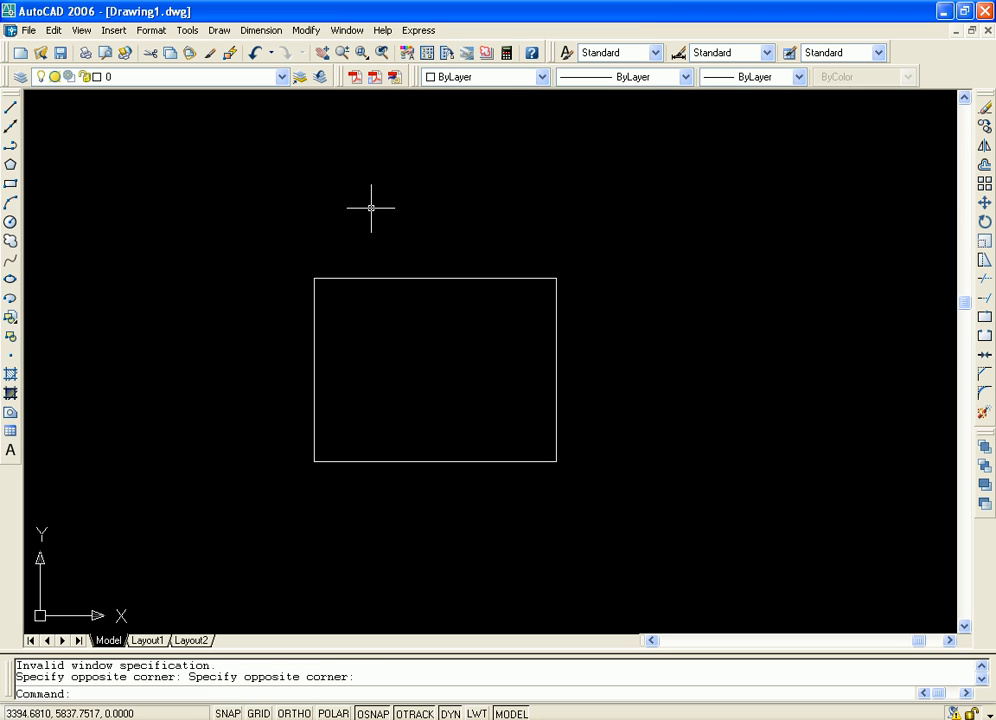
Show the DesignCenter, hide it, bring it back up, and close it
{"action": "key", "text": "ctrl+2"}
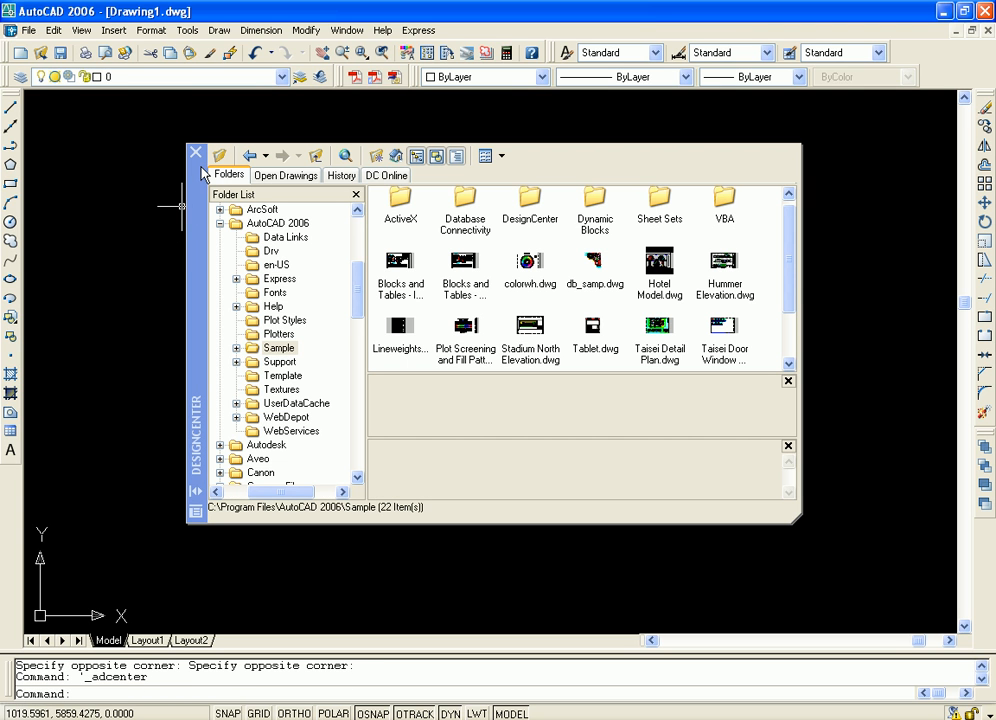
{"action": "key", "text": "ctrl+2"}
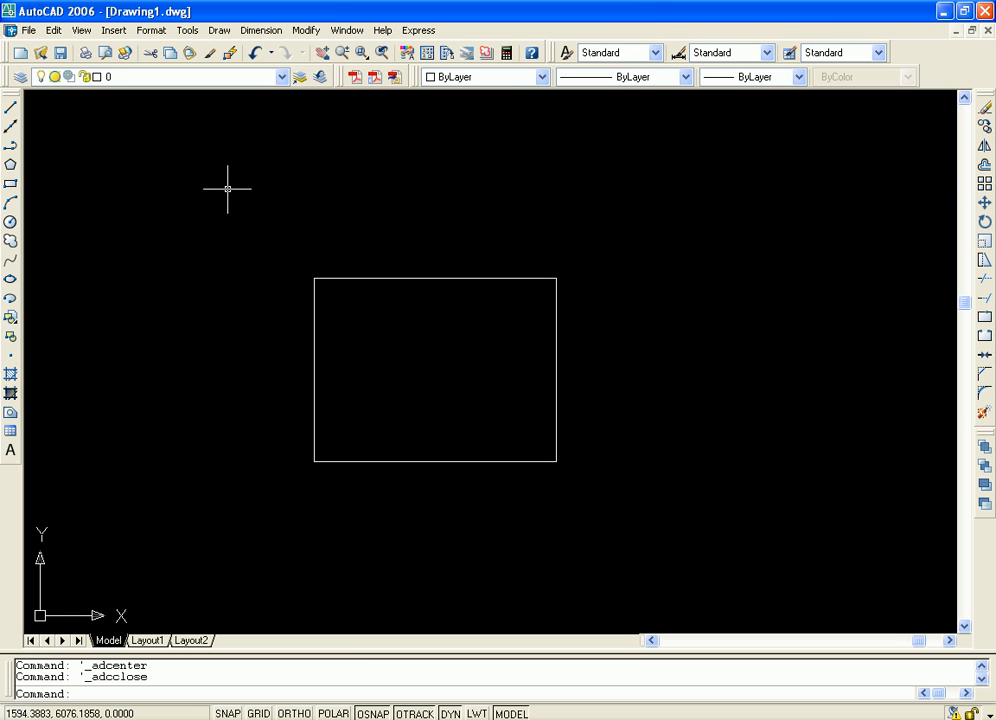
{"action": "key", "text": "ctrl+2"}
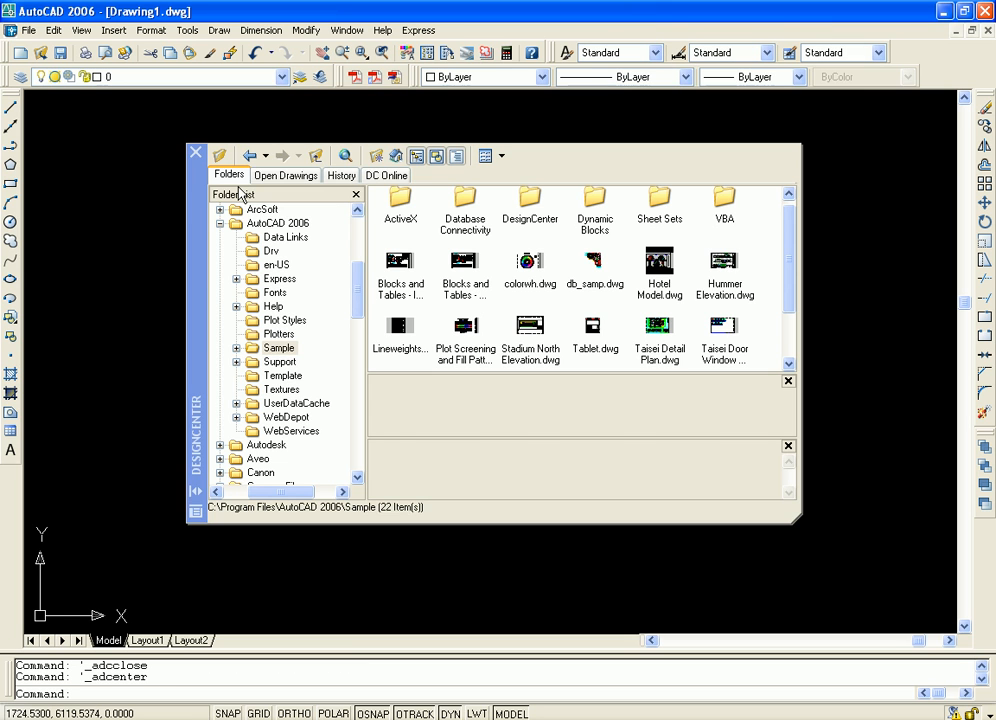
{"action": "left_click", "coordinate": [197, 155]}
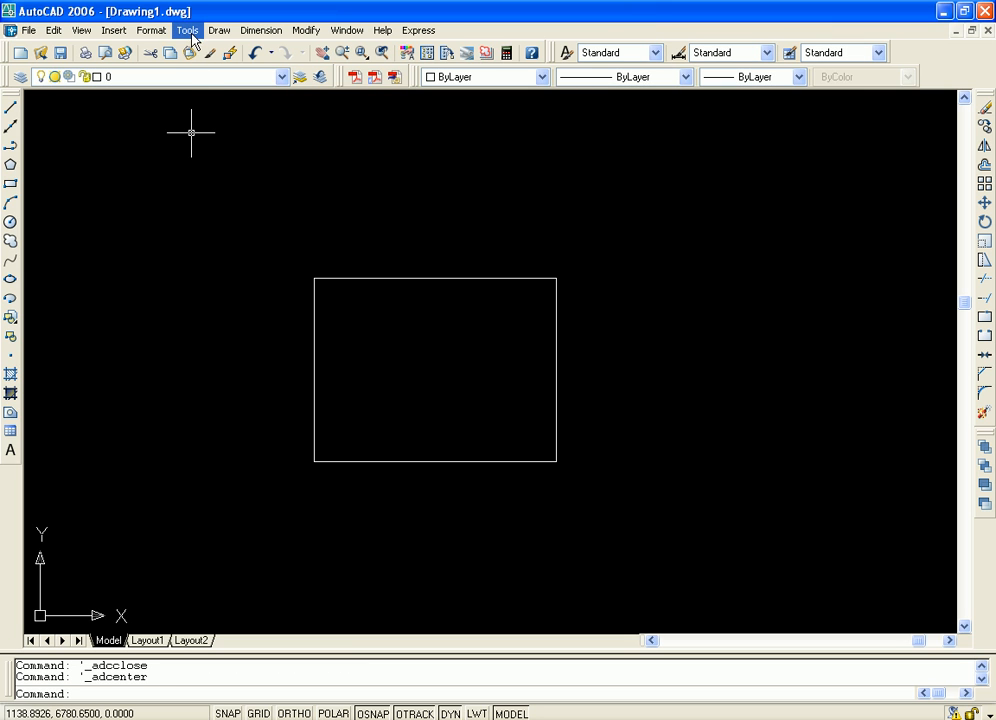
Open QuickCalc, place it at the drawing area's upper-left corner, and enlarge it to show all its calculator sections
{"action": "left_click", "coordinate": [187, 31]}
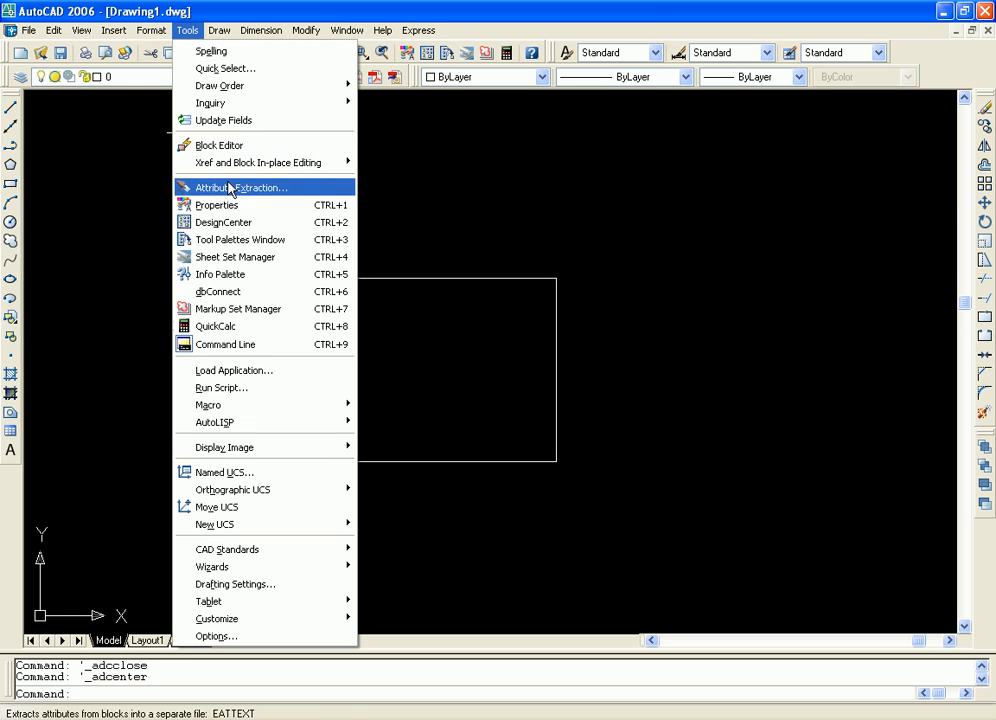
{"action": "left_click", "coordinate": [270, 335]}
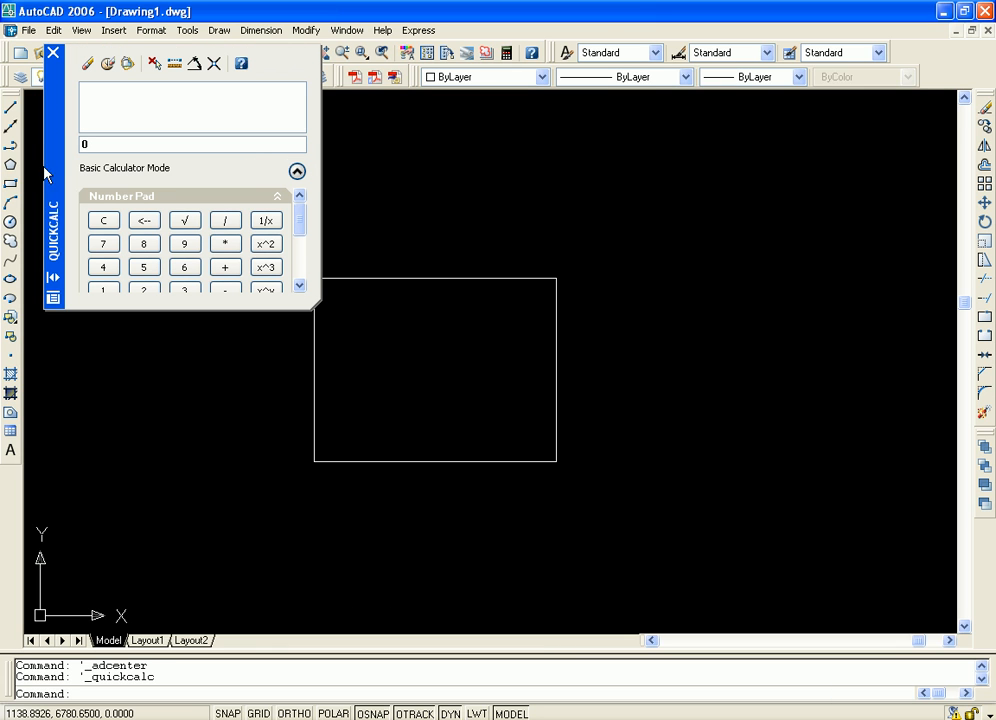
{"action": "left_click_drag", "start_coordinate": [49, 100], "coordinate": [37, 150]}
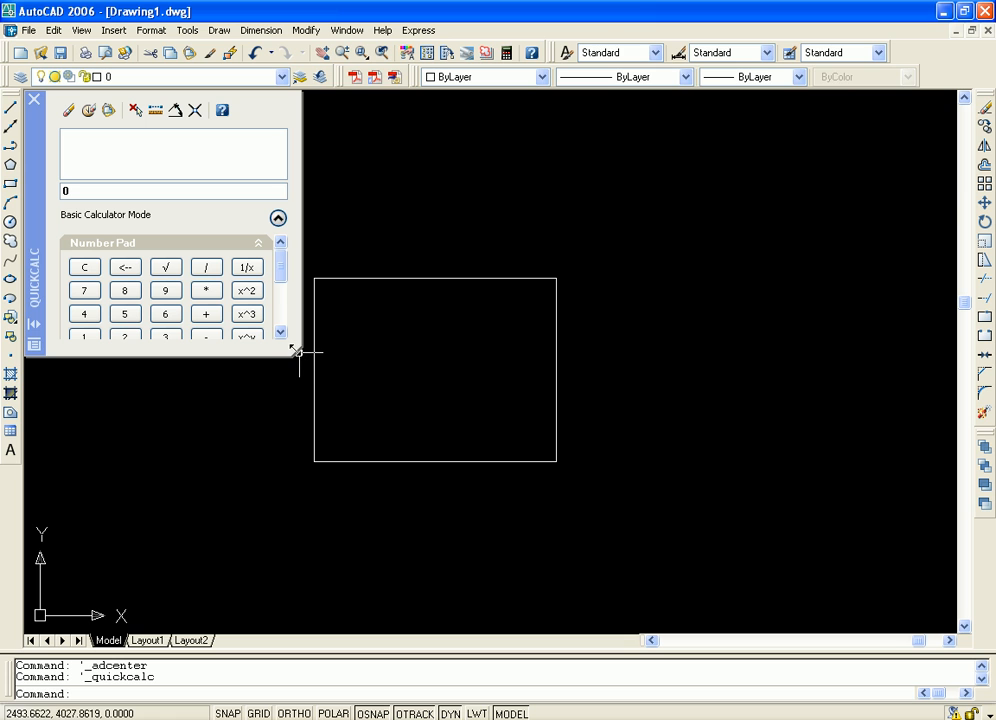
{"action": "left_click_drag", "start_coordinate": [296, 351], "coordinate": [310, 606]}
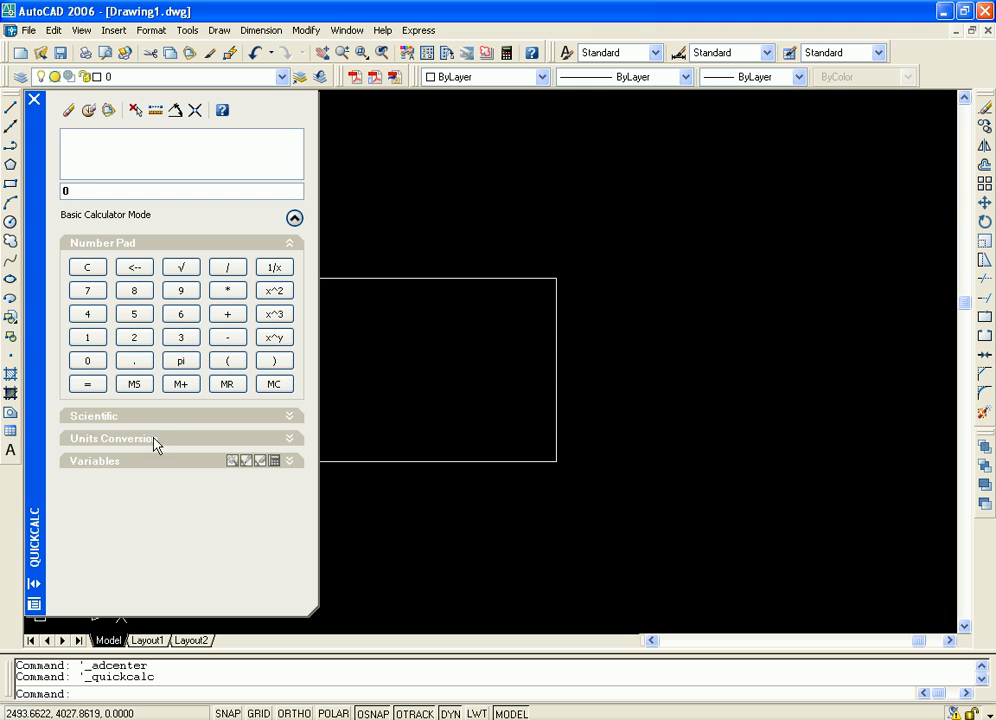
Expand QuickCalc's Units Conversion section and set it to convert the Length unit type from Miles
{"action": "left_click", "coordinate": [289, 440]}
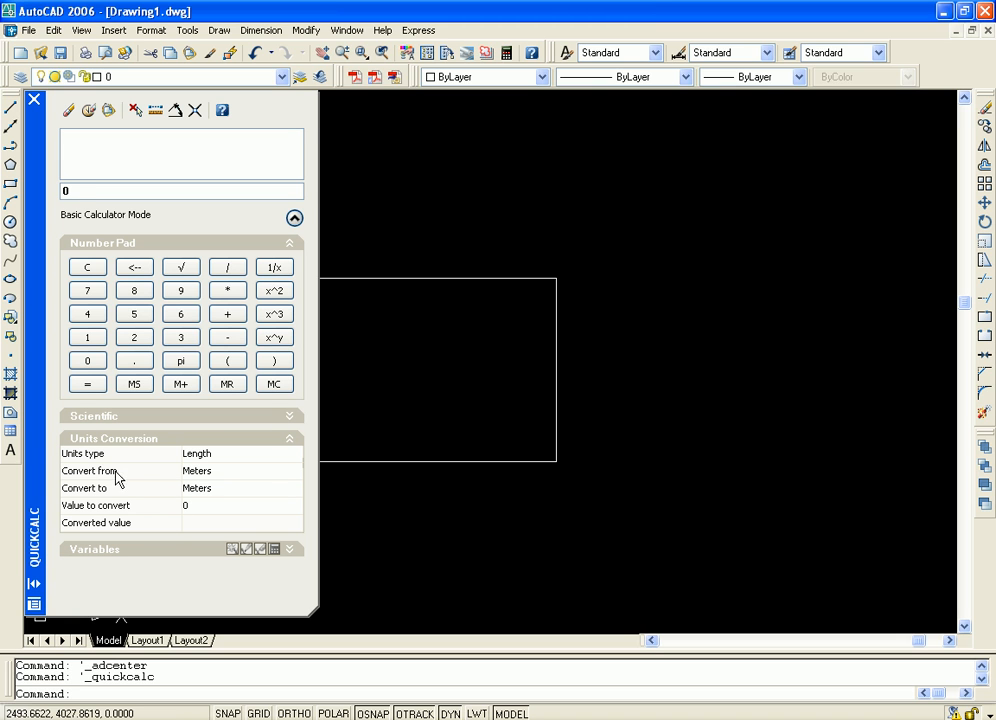
{"action": "left_click", "coordinate": [245, 456]}
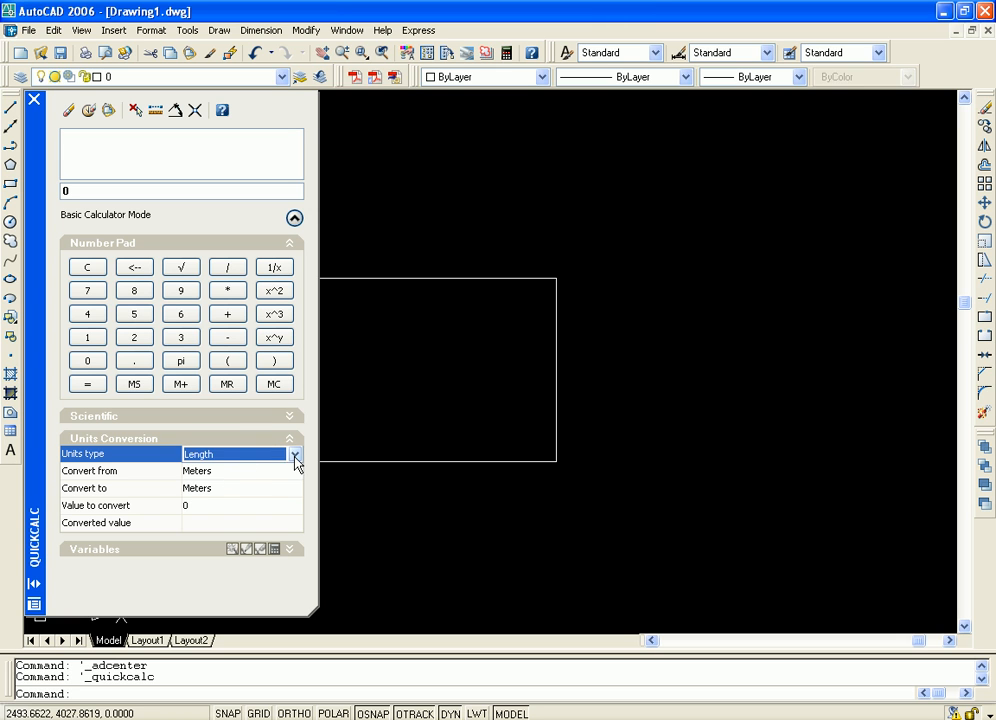
{"action": "left_click", "coordinate": [295, 455]}
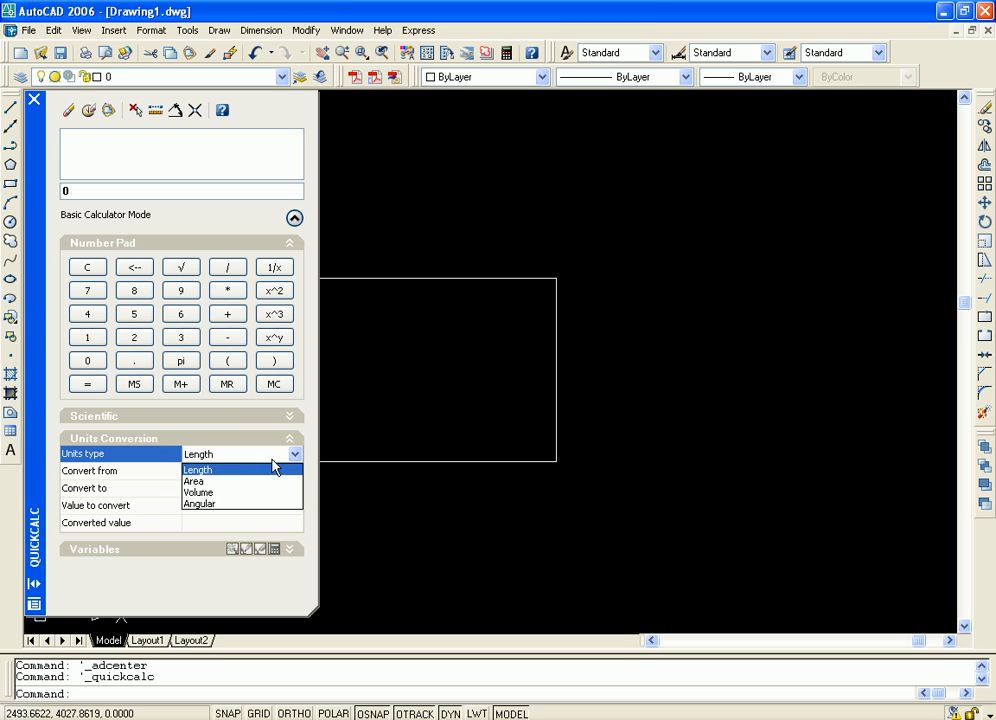
{"action": "left_click", "coordinate": [212, 470]}
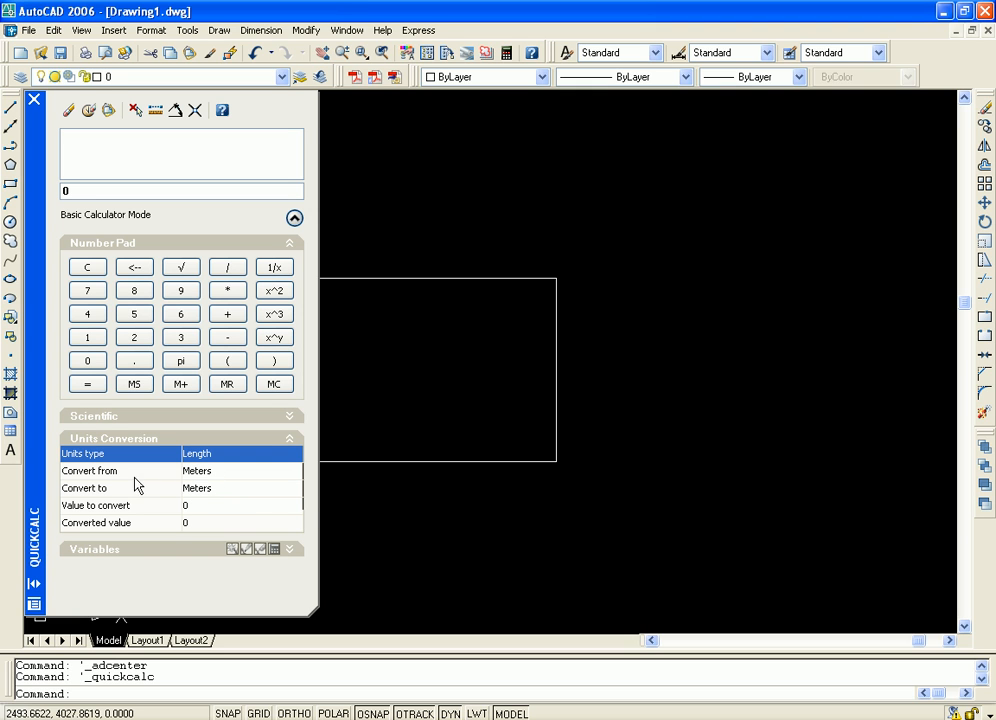
{"action": "left_click", "coordinate": [283, 470]}
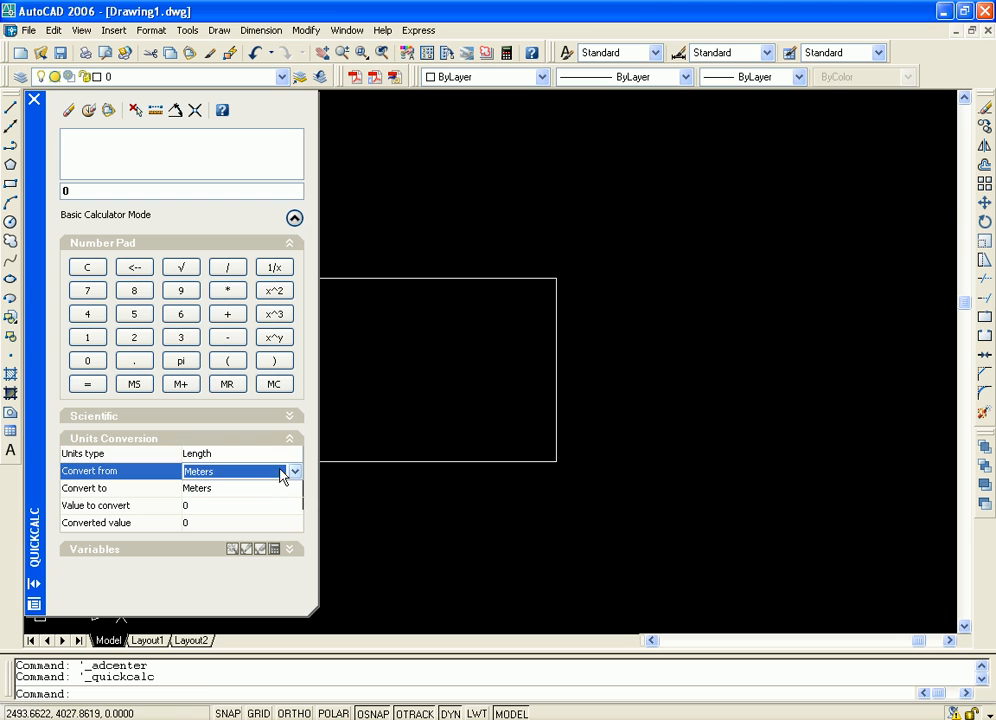
{"action": "left_click", "coordinate": [294, 471]}
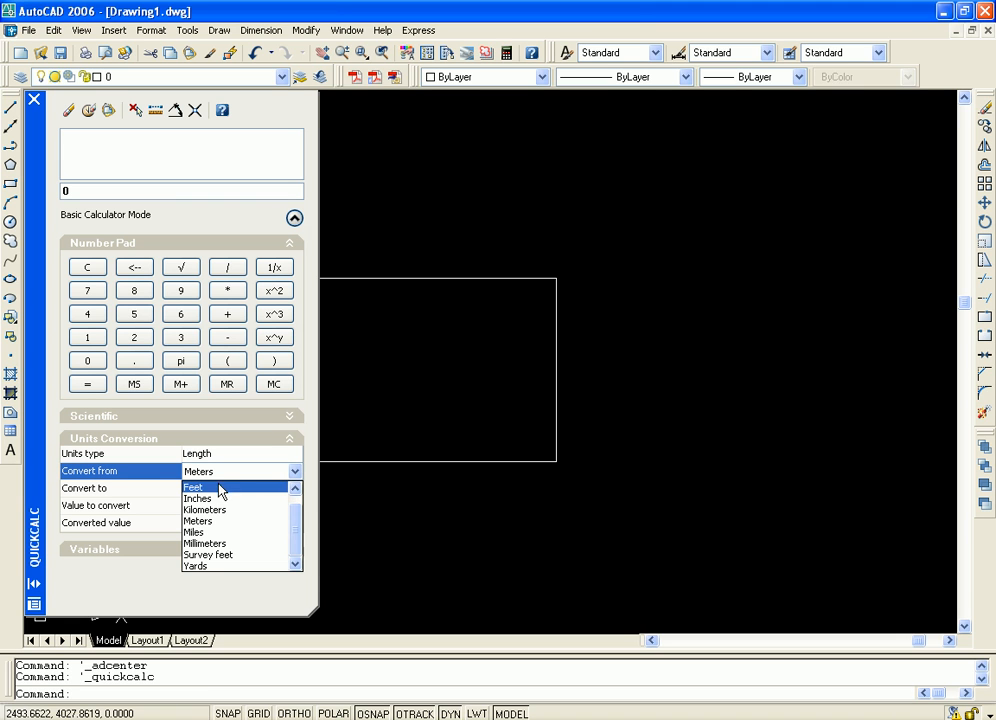
{"action": "left_click", "coordinate": [200, 532]}
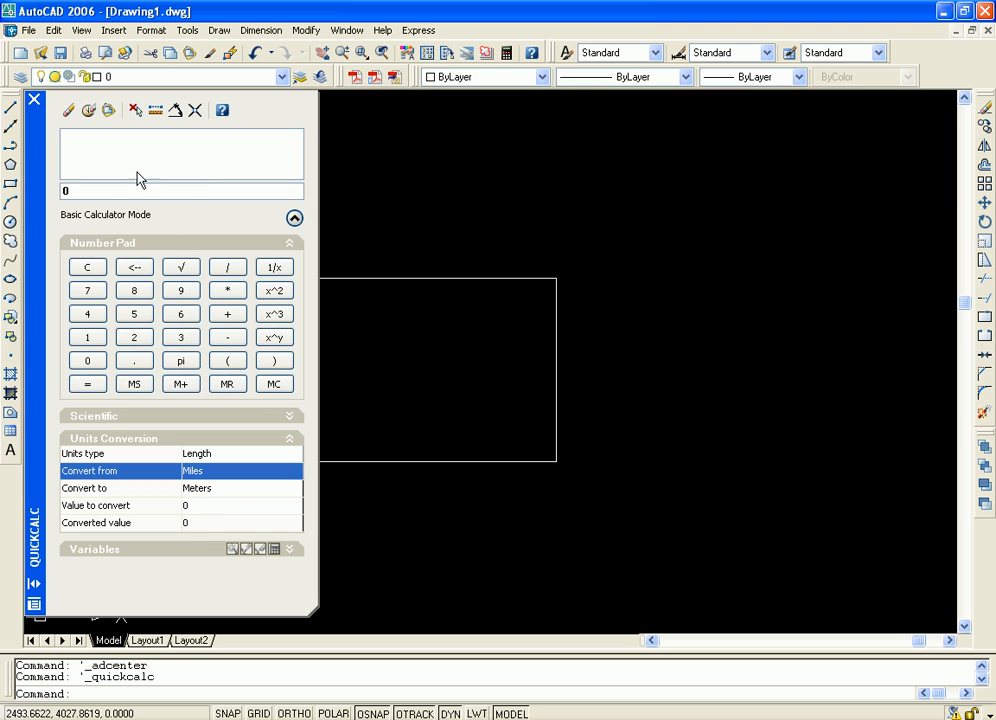
Enter 1760 as the calculator value and set the units conversion's target unit to Feet
{"action": "left_click_drag", "start_coordinate": [84, 188], "coordinate": [47, 172]}
{"action": "type", "text": "176"}
{"action": "left_click", "coordinate": [226, 489]}
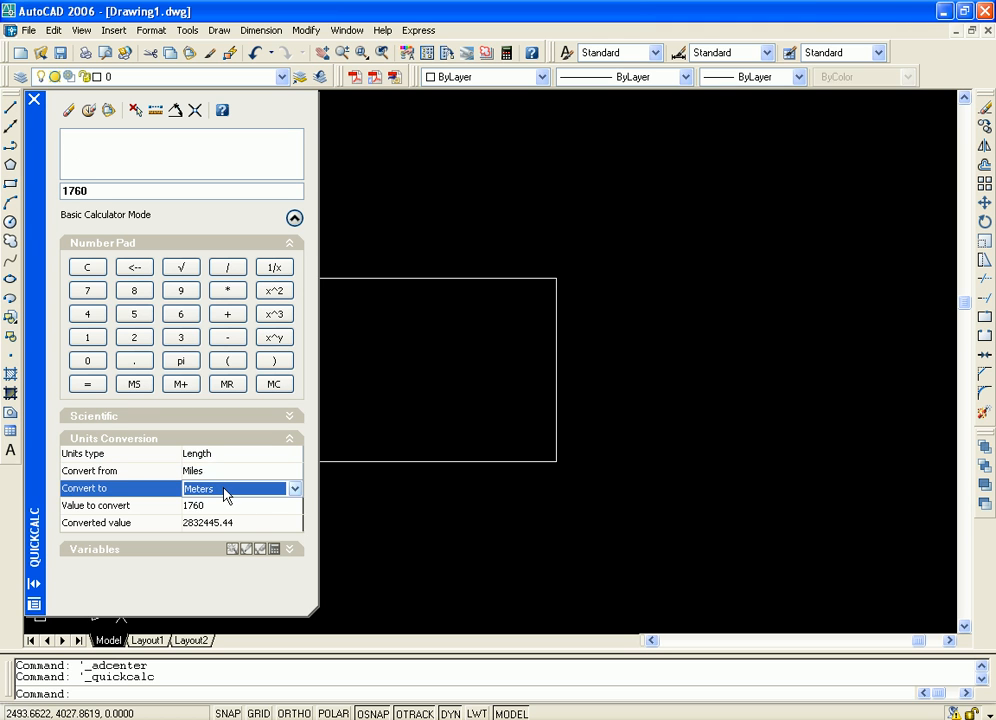
{"action": "left_click", "coordinate": [294, 489]}
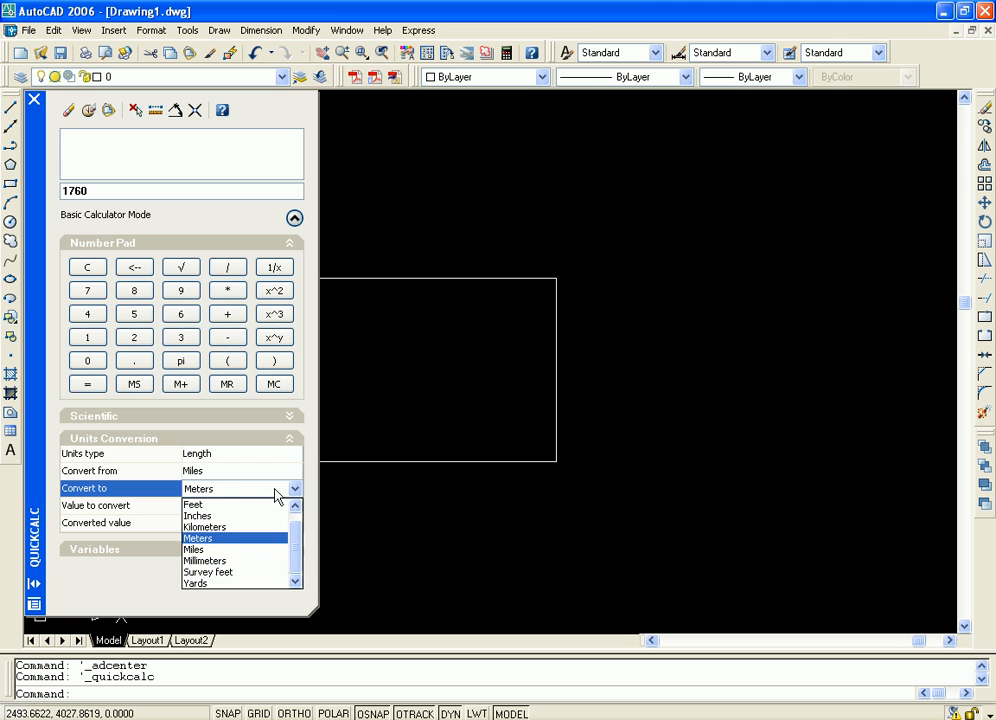
{"action": "left_click", "coordinate": [200, 506]}
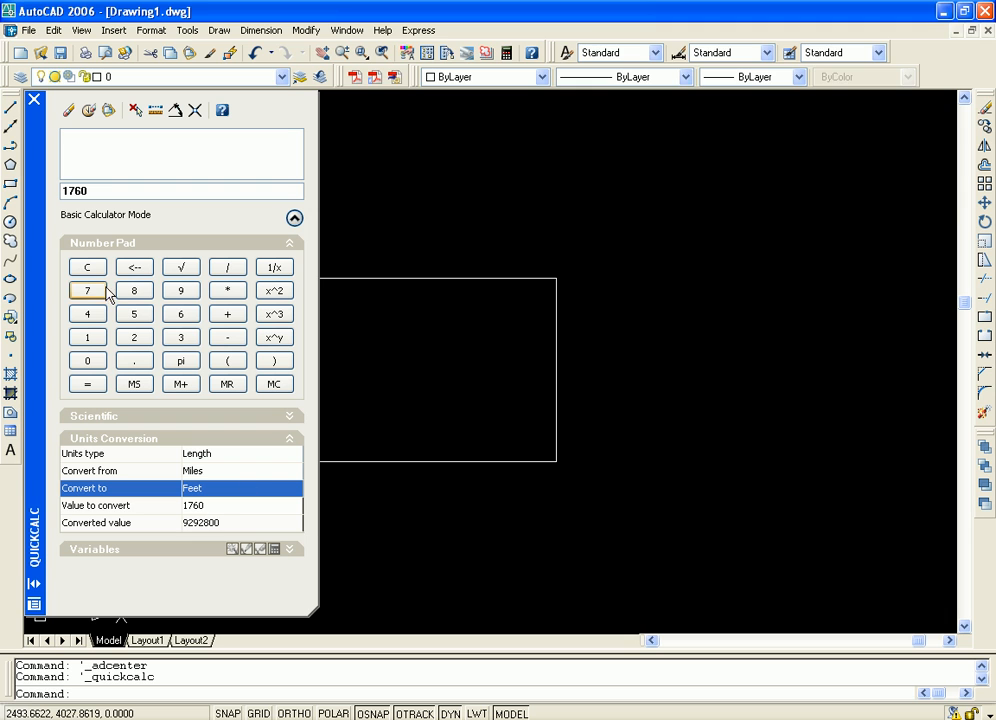
Evaluate 100 in the calculator and set the units conversion's value to convert to 100
{"action": "double_click", "coordinate": [99, 189]}
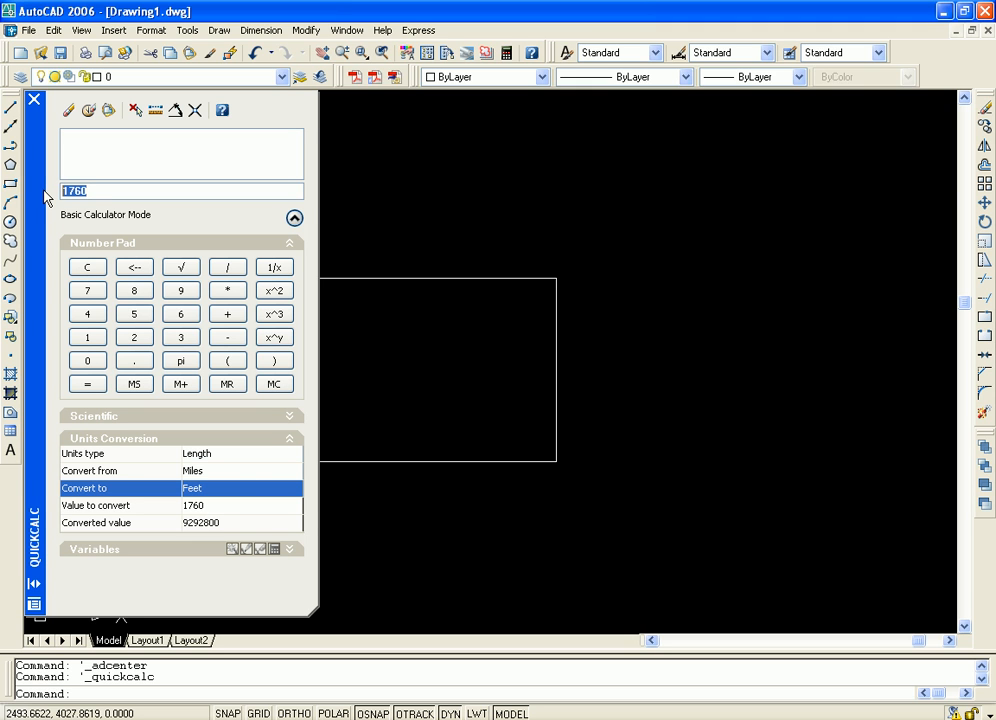
{"action": "type", "text": "100"}
{"action": "key", "text": "Return"}
{"action": "left_click", "coordinate": [218, 504]}
{"action": "type", "text": "100"}
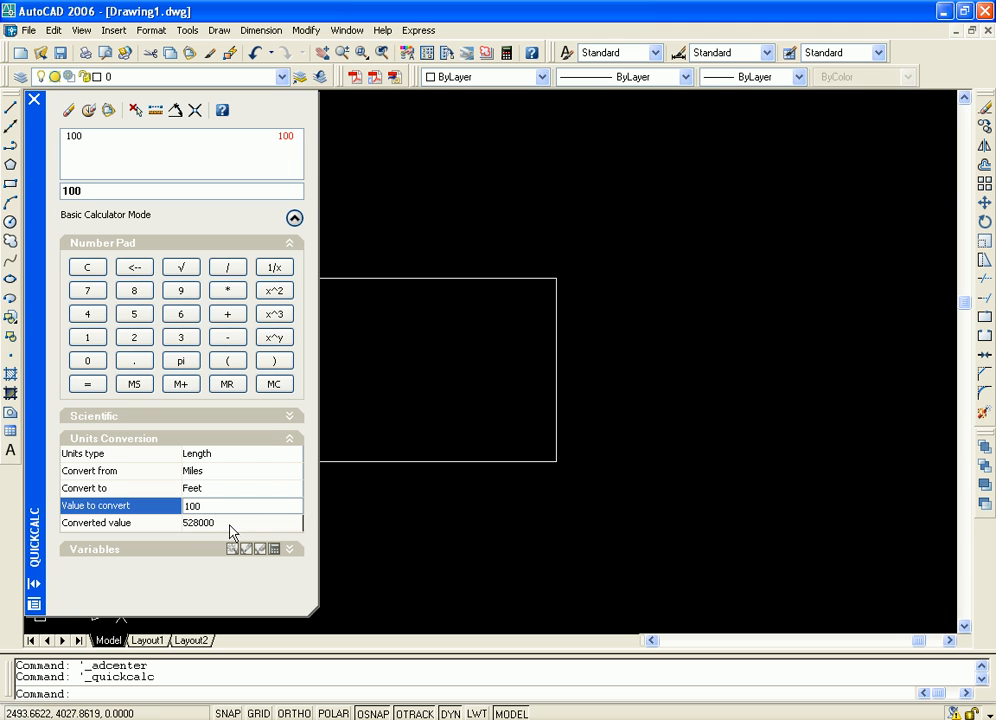
Convert 5 miles to feet in the Units Conversion section
{"action": "left_click", "coordinate": [230, 524]}
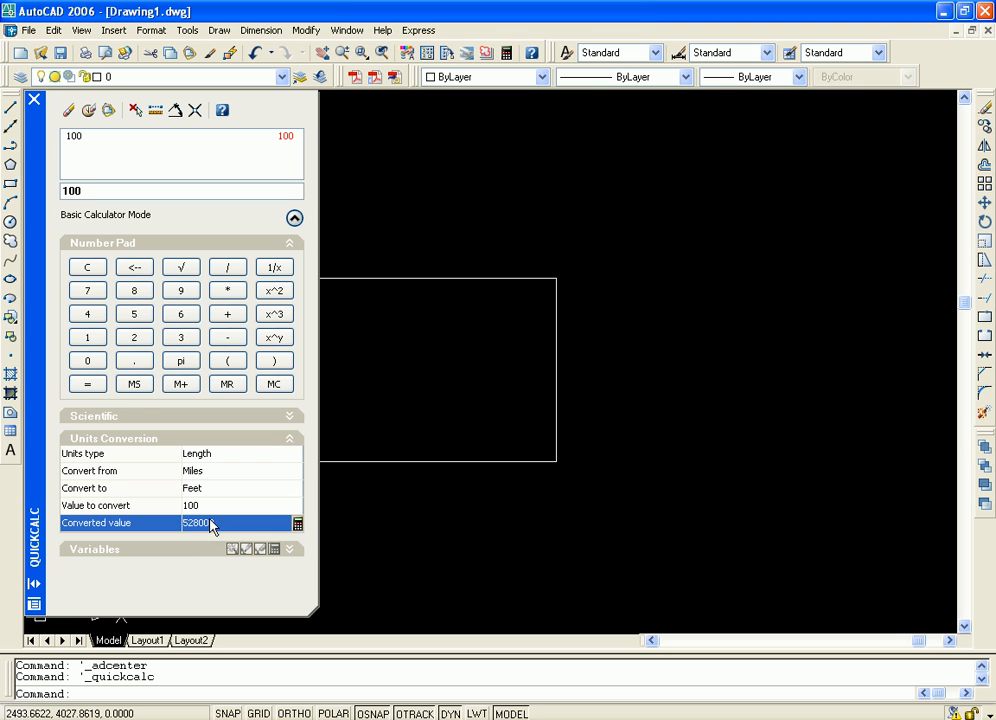
{"action": "left_click", "coordinate": [191, 506]}
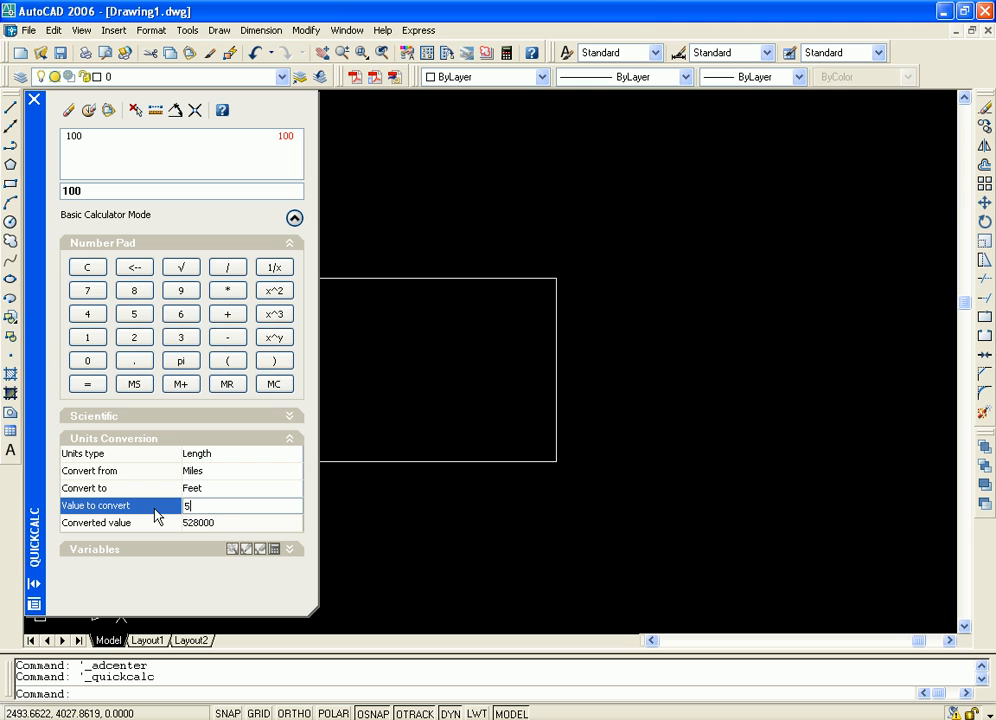
{"action": "key", "text": "Return"}
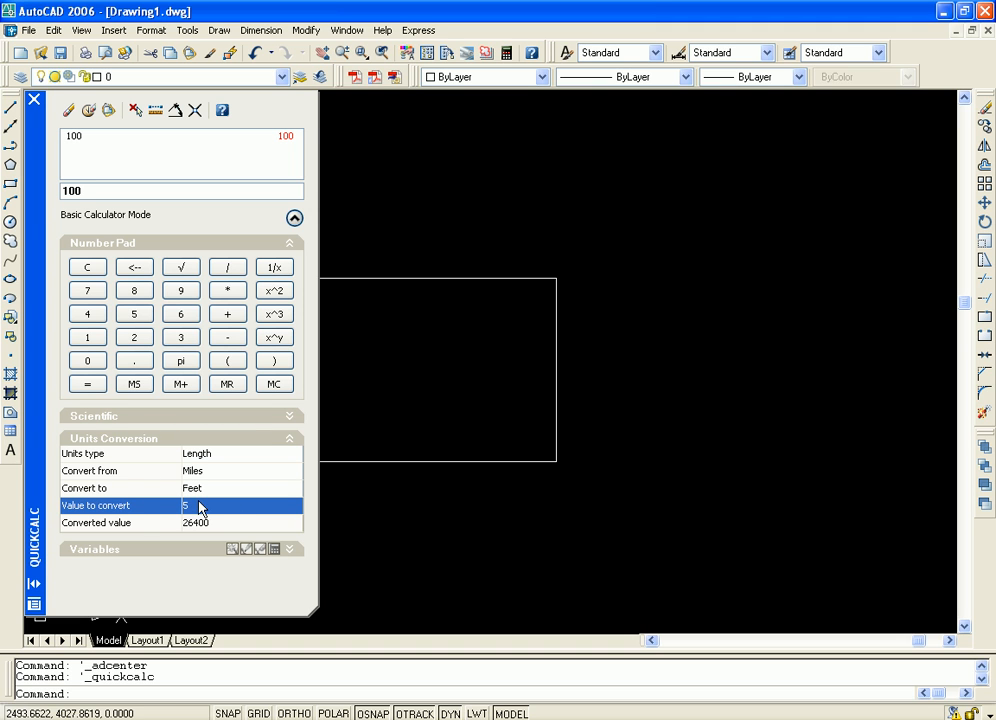
Change the conversion's source unit to Kilometers and set the value to convert to 2
{"action": "left_click", "coordinate": [292, 473]}
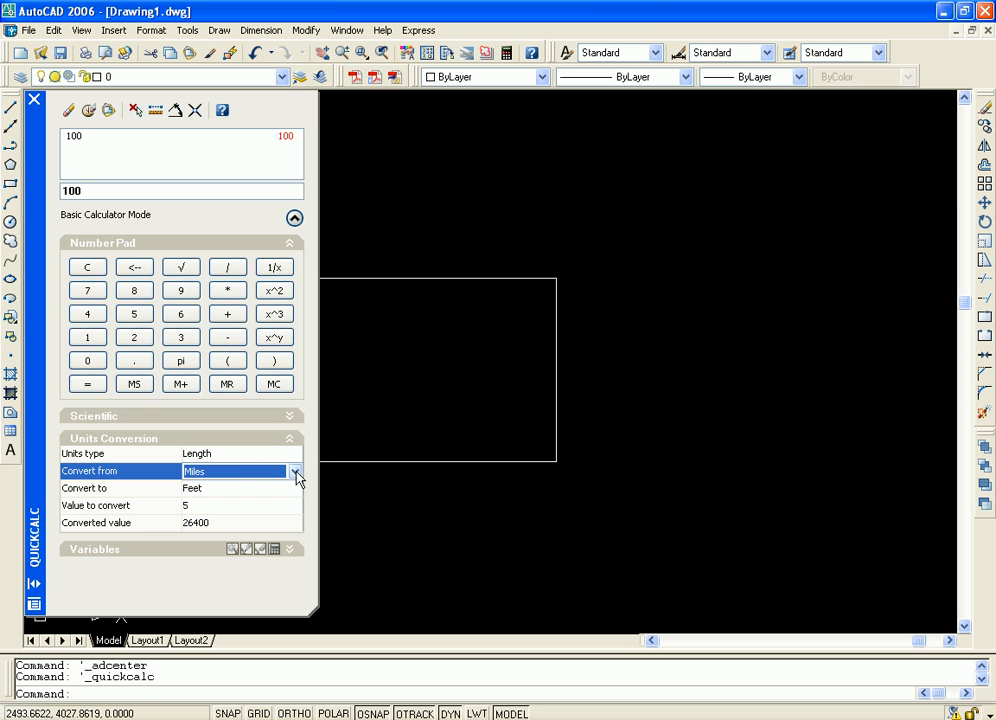
{"action": "left_click", "coordinate": [295, 472]}
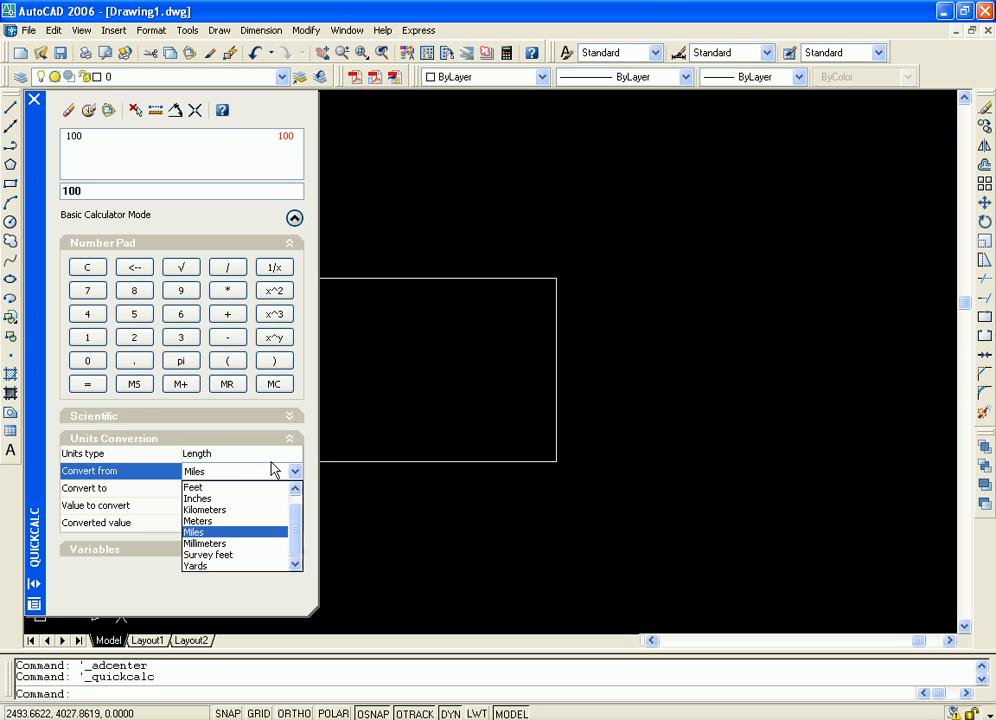
{"action": "left_click", "coordinate": [232, 510]}
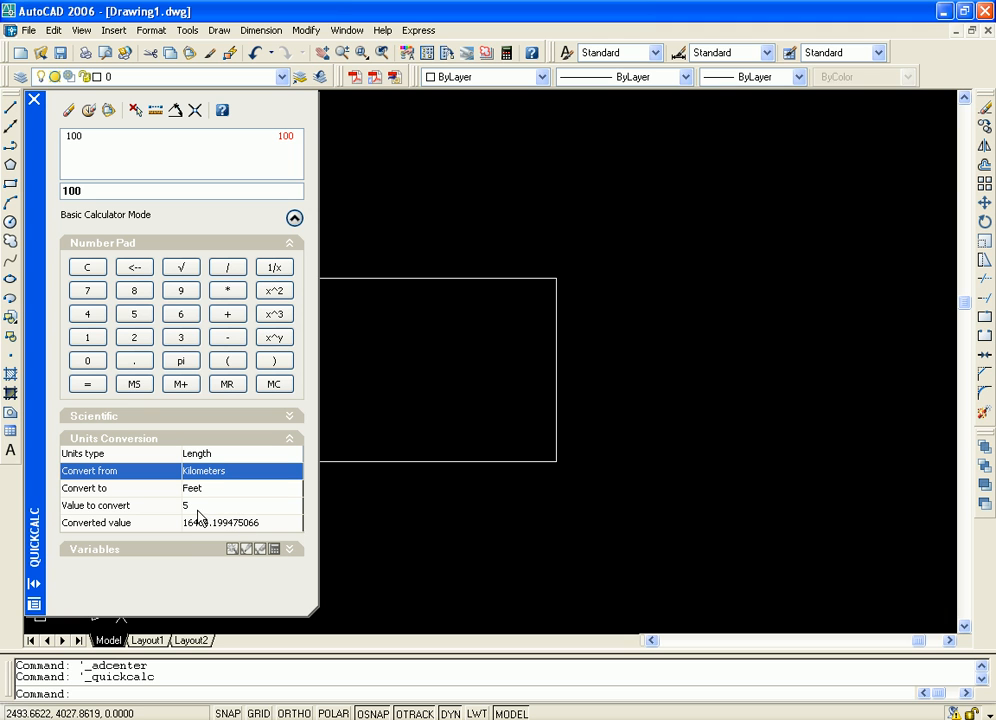
{"action": "left_click", "coordinate": [199, 507]}
{"action": "left_click", "coordinate": [157, 505]}
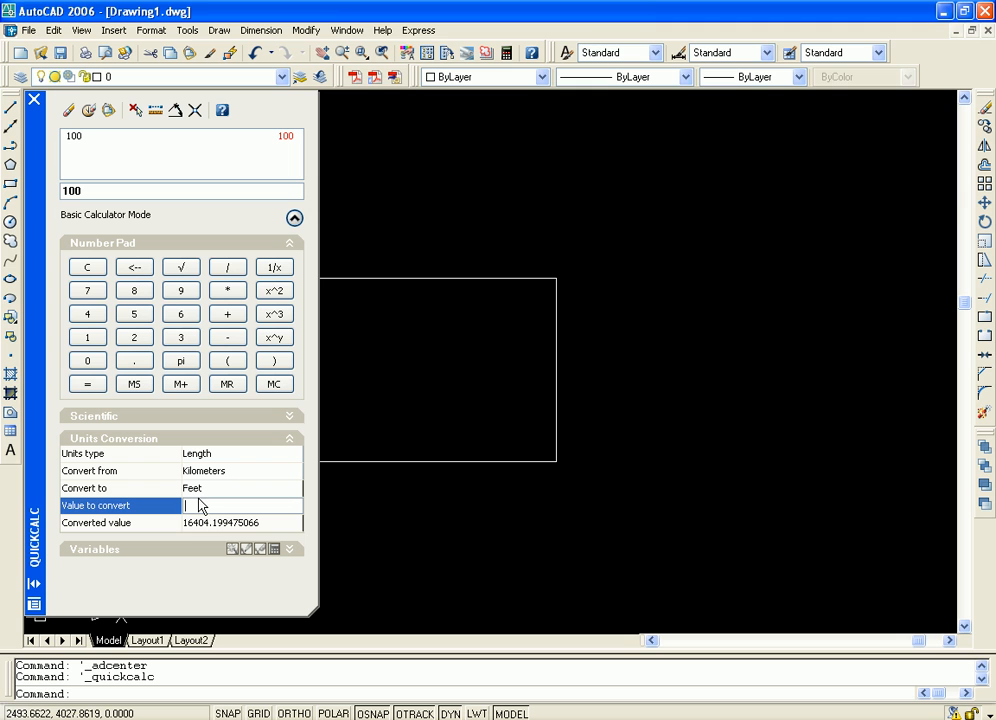
{"action": "key", "text": "Return"}
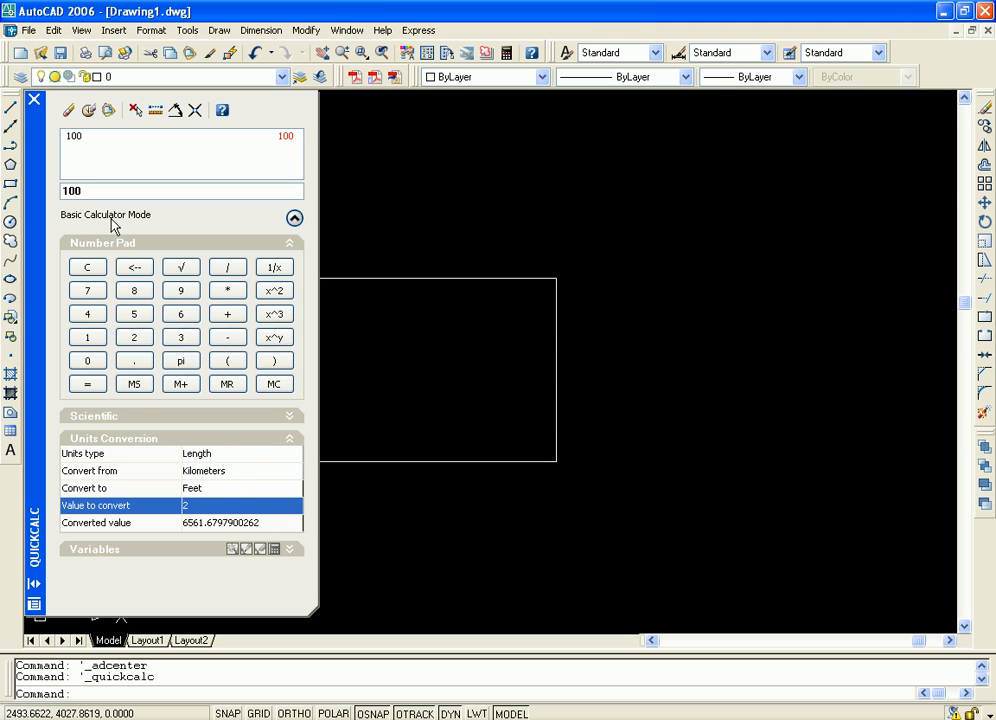
Clear the calculator's current value and its calculation history
{"action": "left_click", "coordinate": [69, 110]}
{"action": "left_click", "coordinate": [90, 111]}
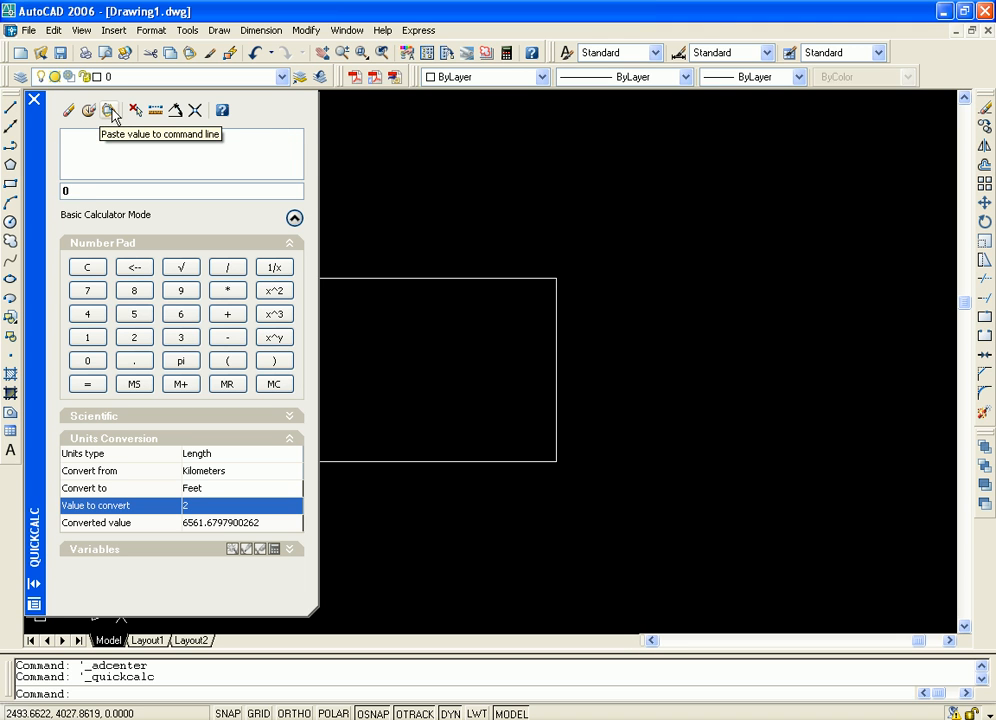
Paste the calculator's value to the command line, try to get coordinates from the drawing, and close QuickCalc
{"action": "left_click", "coordinate": [110, 111]}
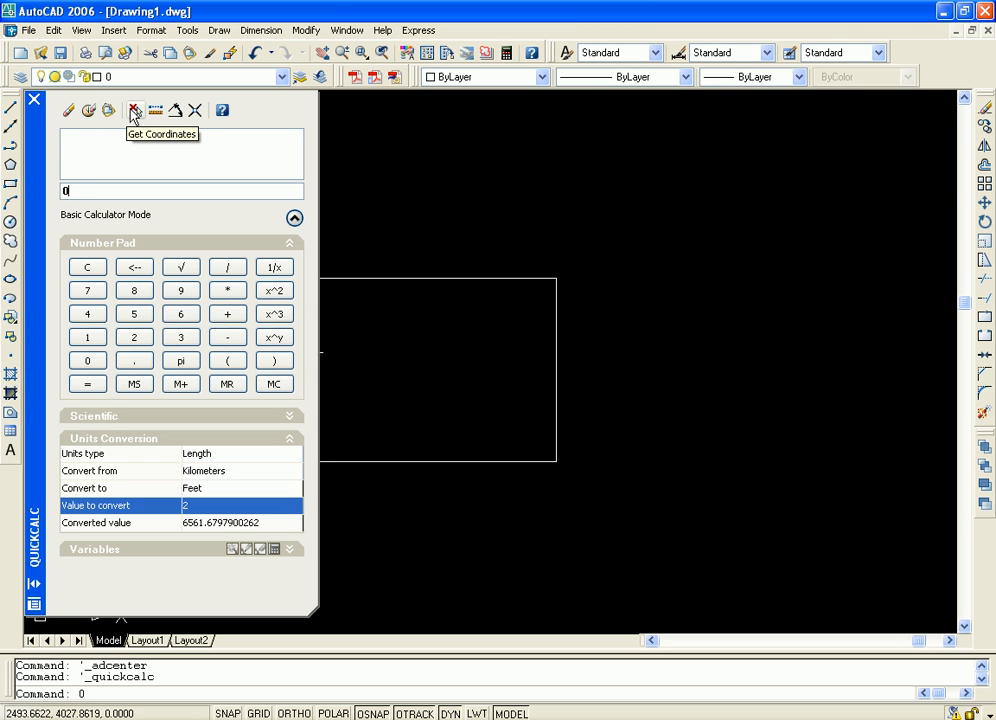
{"action": "left_click", "coordinate": [134, 113]}
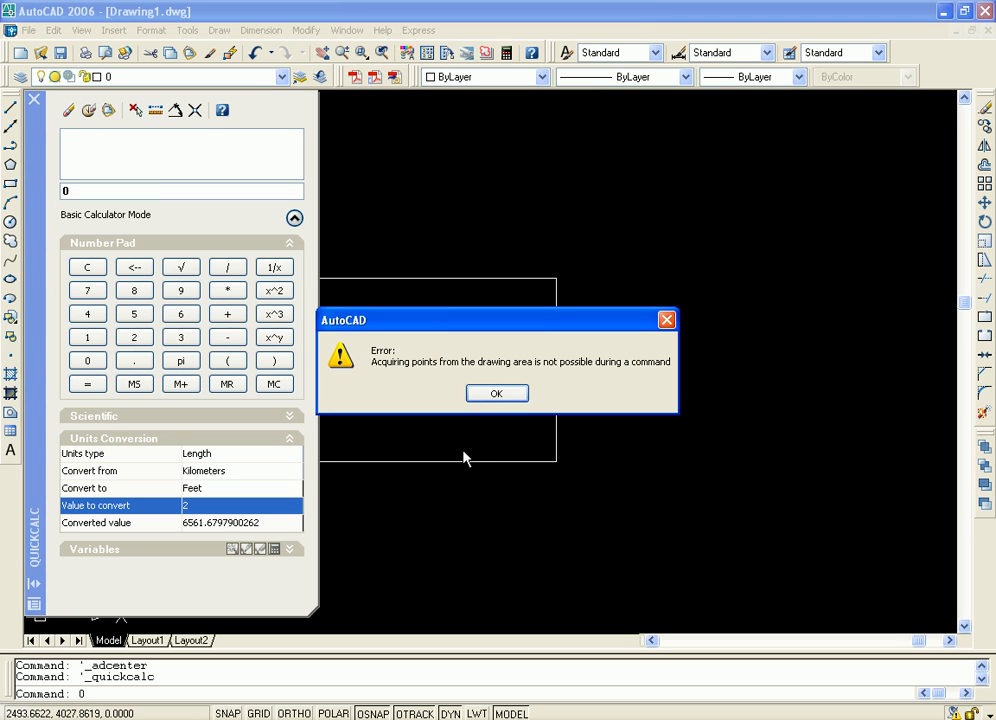
{"action": "left_click", "coordinate": [495, 395]}
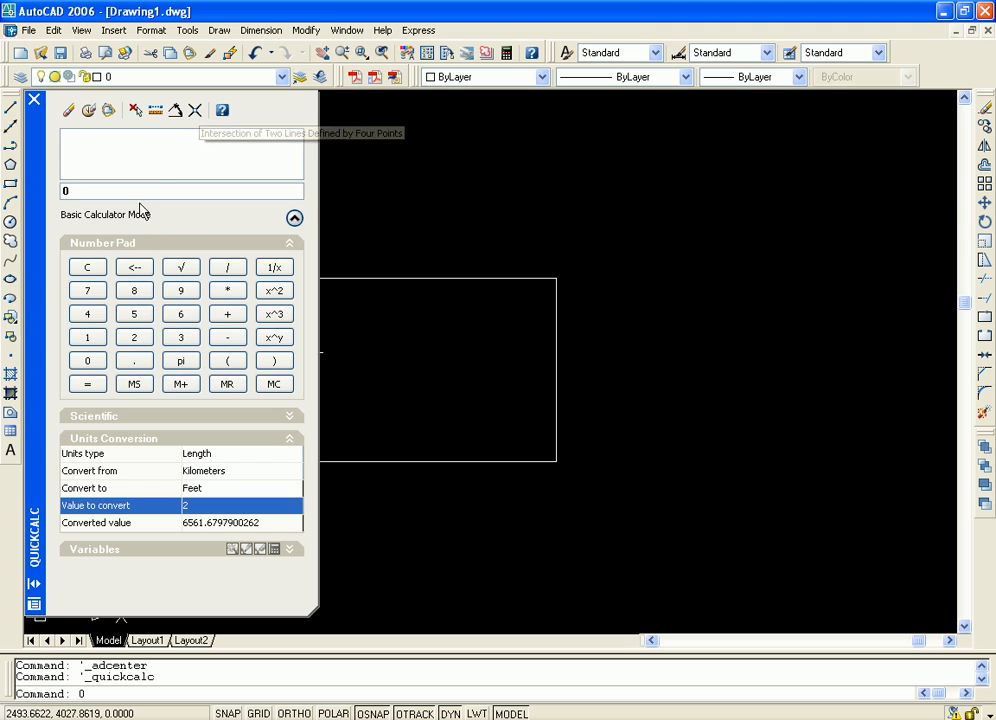
{"action": "left_click", "coordinate": [35, 101]}
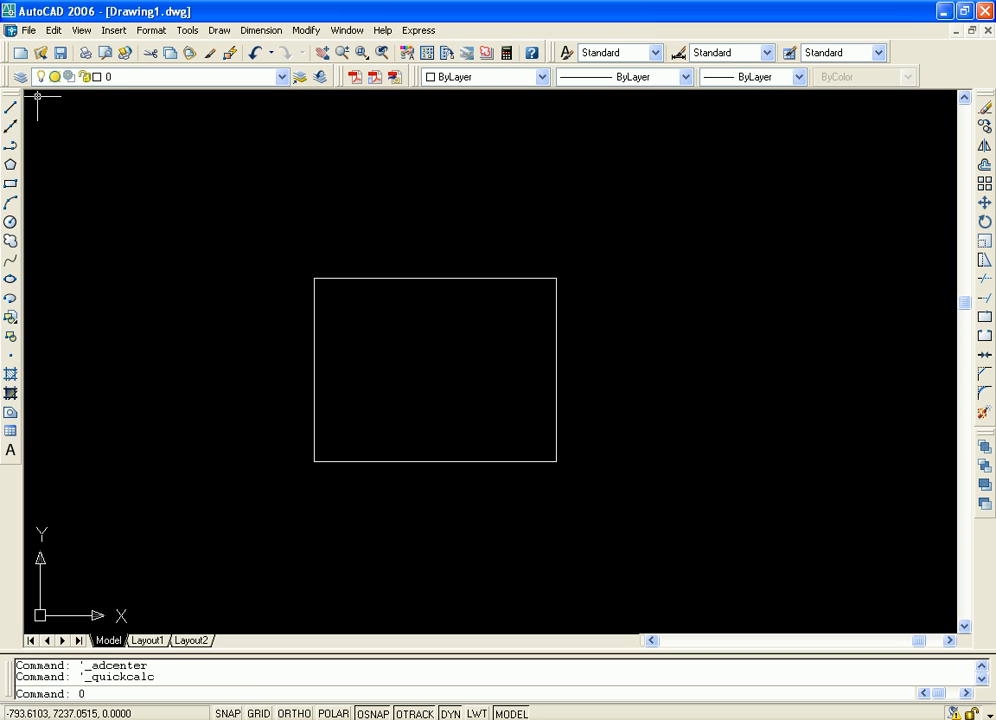
Hide the command line window with its confirmation message disabled for future use, and display the window again
{"action": "left_click", "coordinate": [188, 31]}
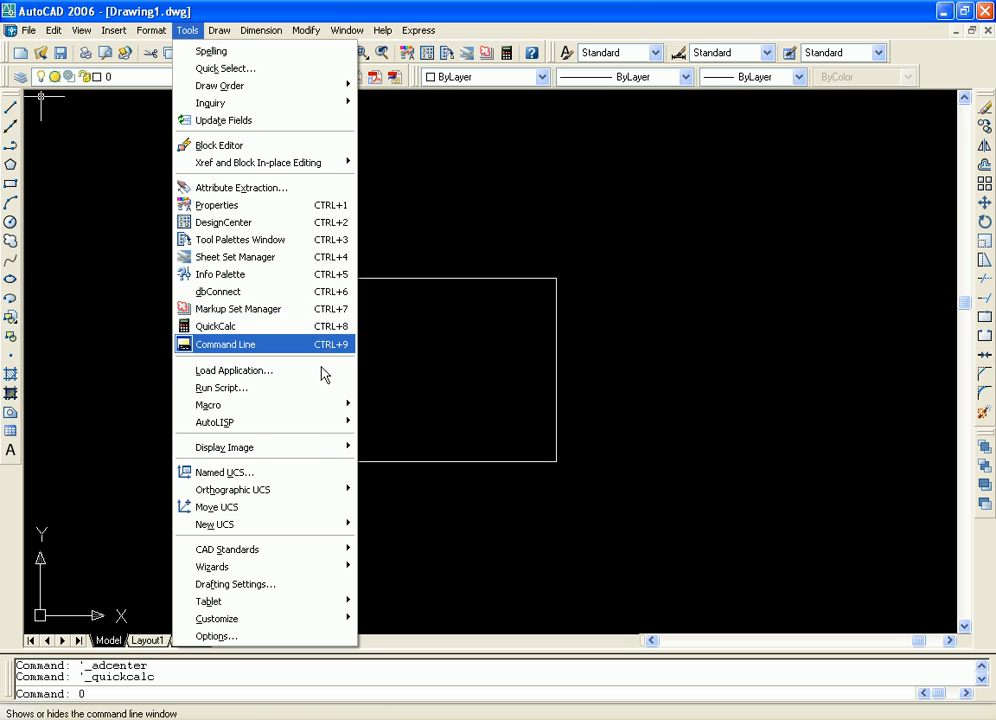
{"action": "left_click", "coordinate": [275, 347]}
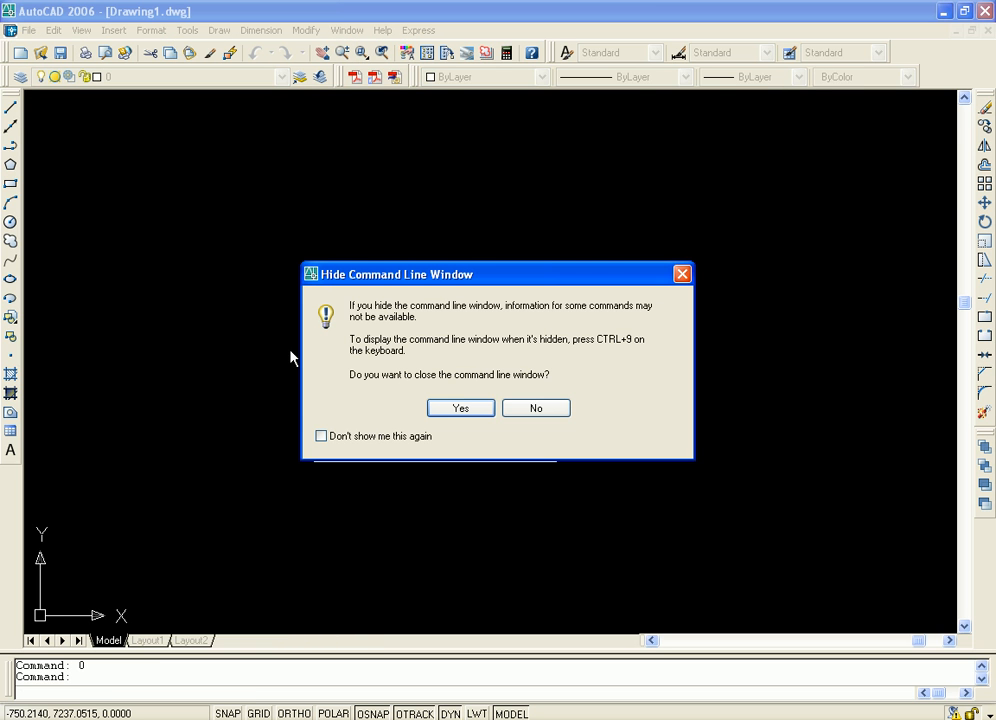
{"action": "left_click", "coordinate": [354, 440]}
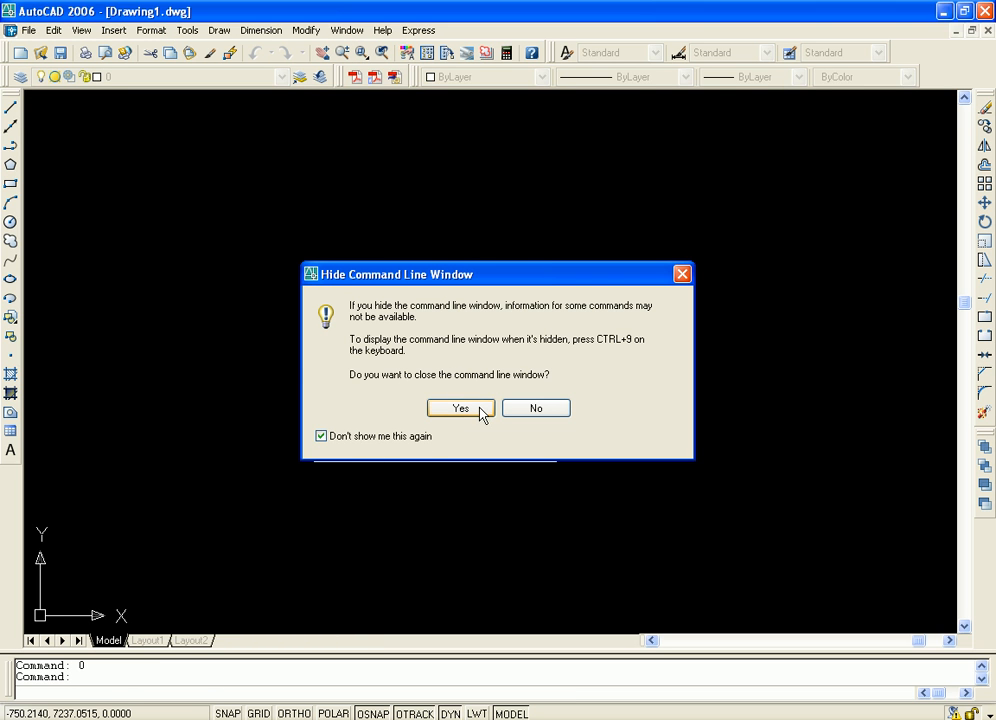
{"action": "left_click", "coordinate": [460, 408]}
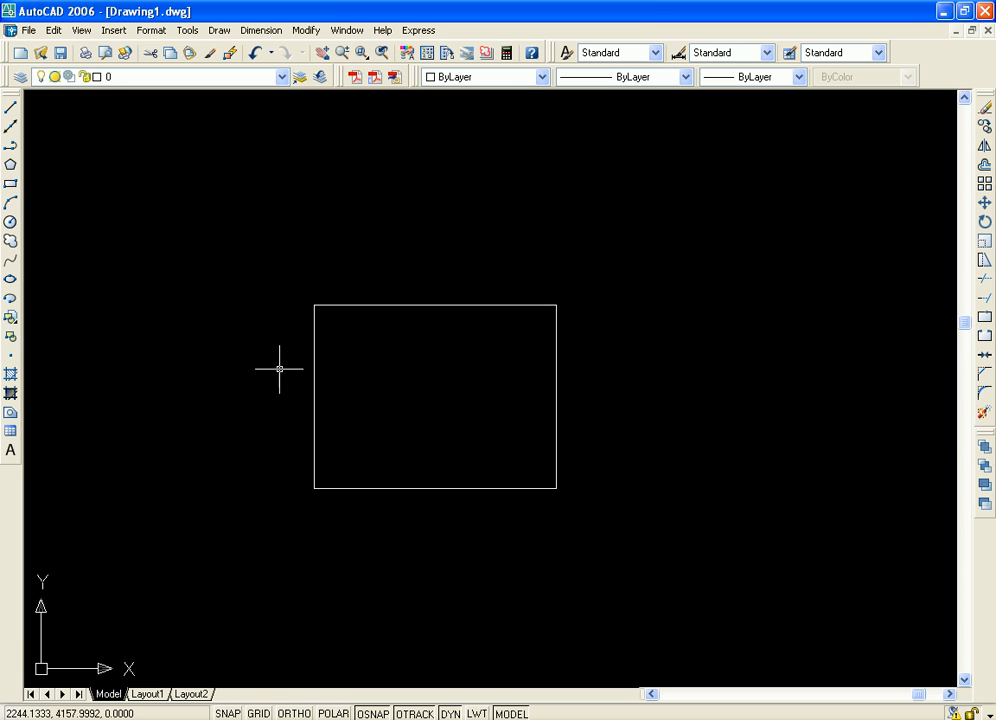
{"action": "left_click", "coordinate": [185, 31]}
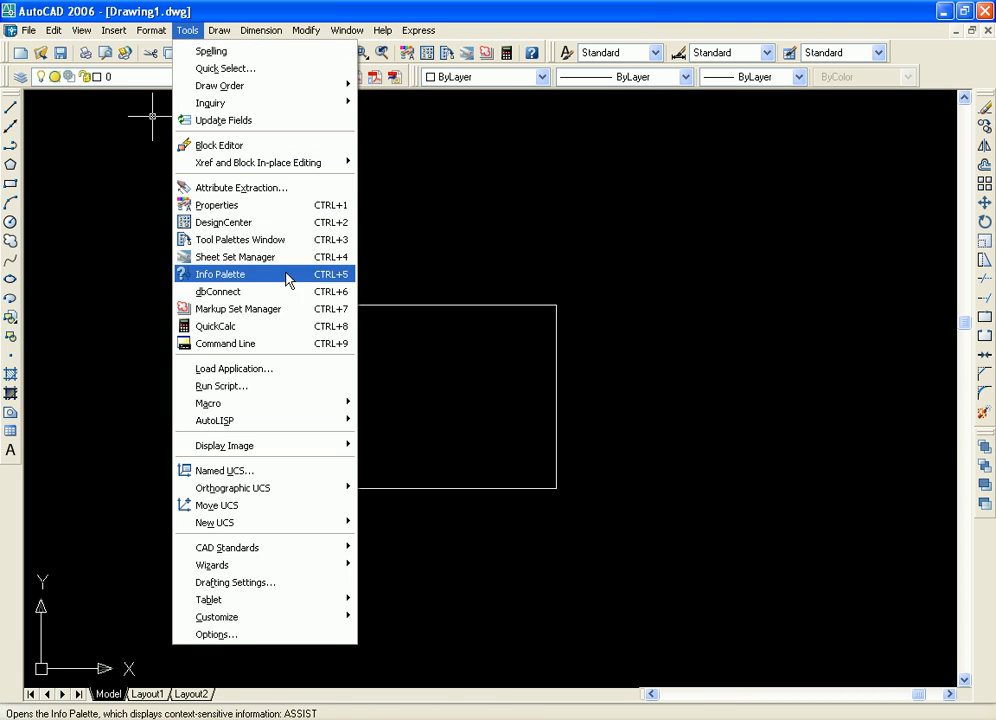
{"action": "left_click", "coordinate": [269, 345]}
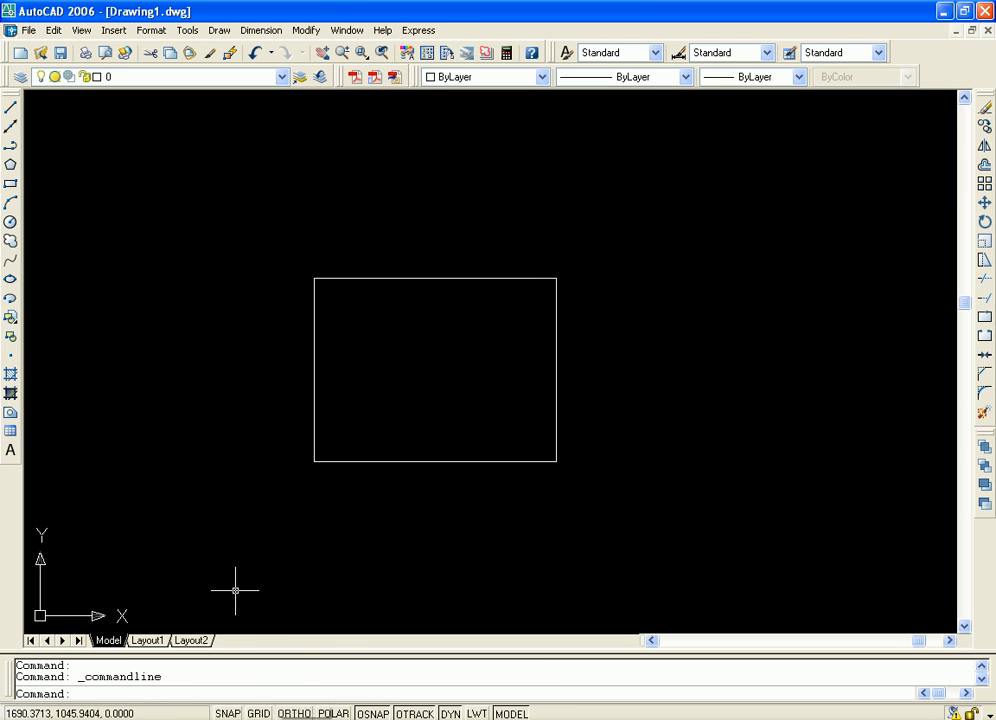
Toggle the command line window off and back on once more
{"action": "left_click", "coordinate": [190, 31]}
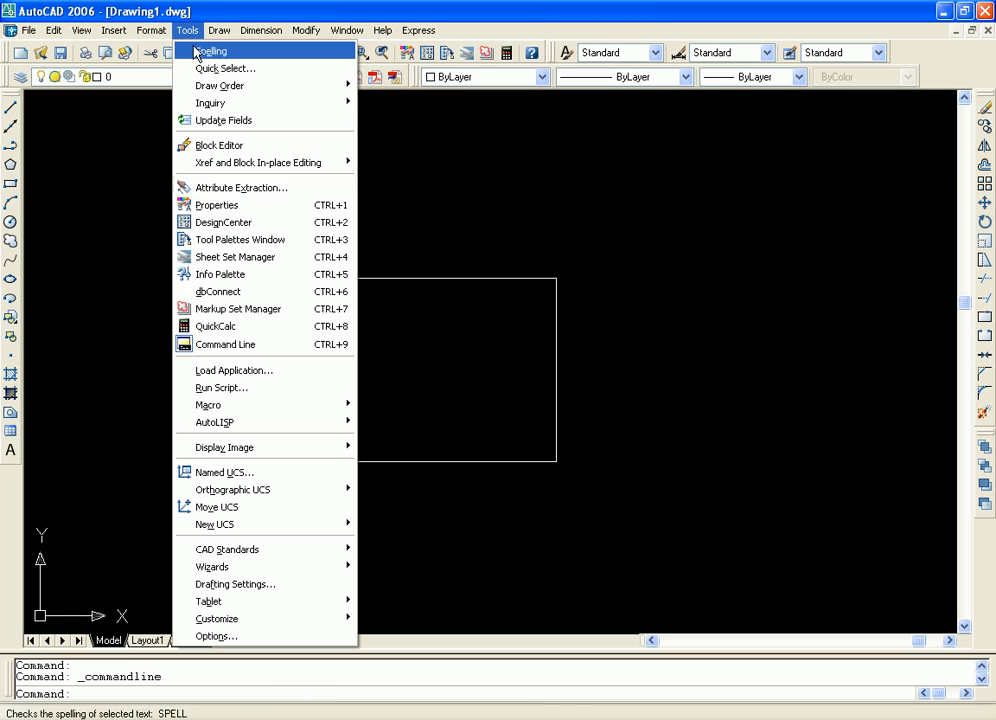
{"action": "left_click", "coordinate": [277, 343]}
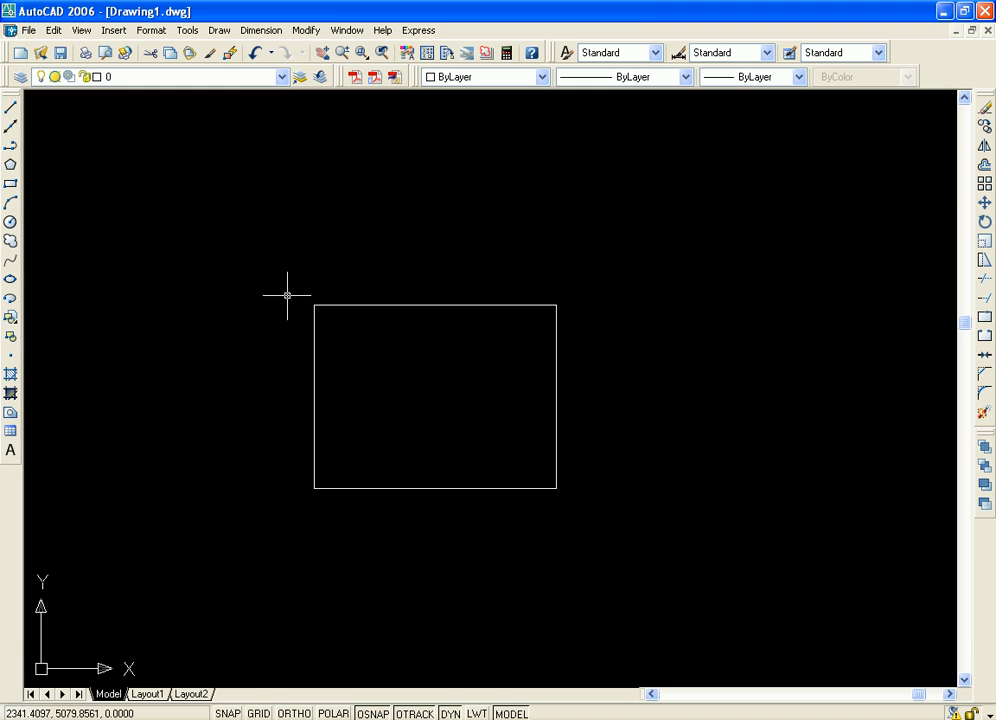
{"action": "left_click", "coordinate": [187, 30]}
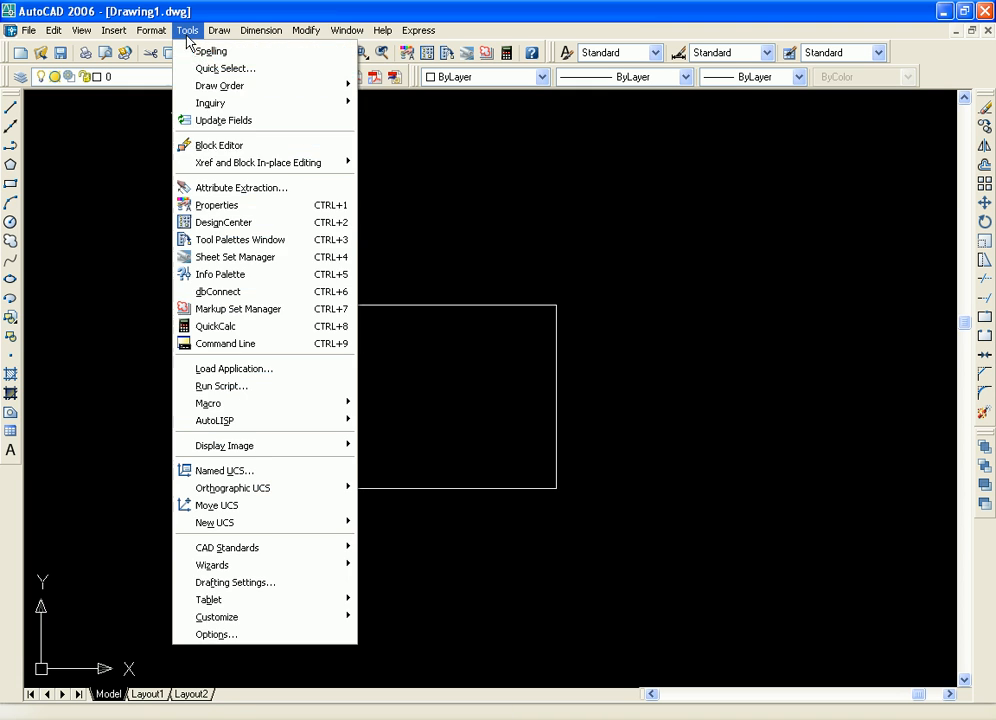
{"action": "left_click", "coordinate": [244, 345]}
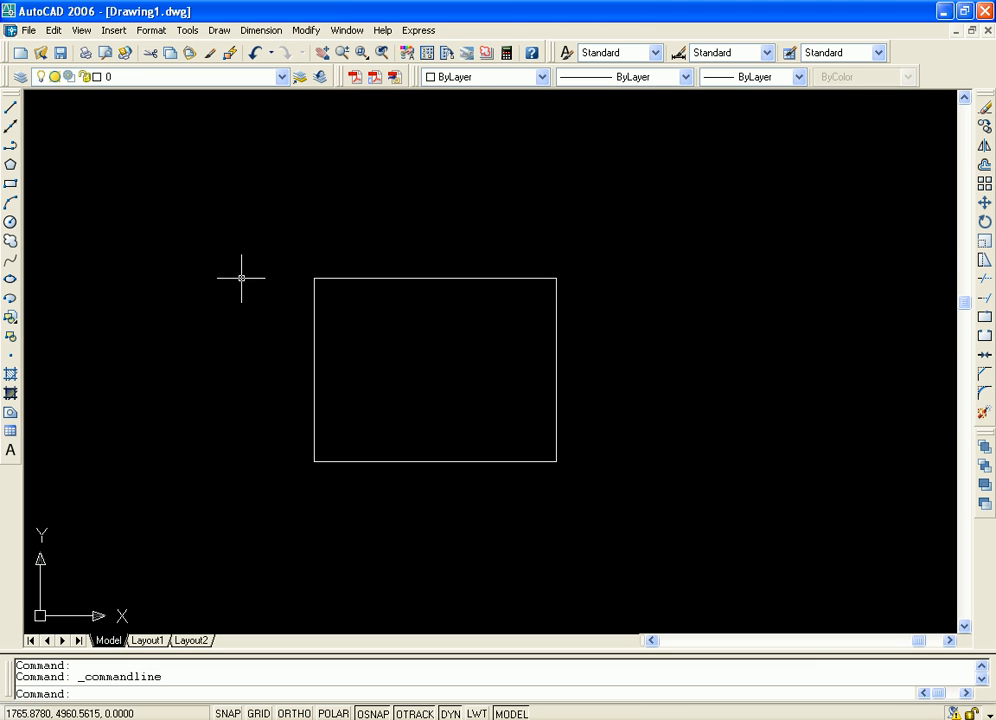
View the Load/Unload Applications dialog and close it without loading anything
{"action": "left_click", "coordinate": [188, 32]}
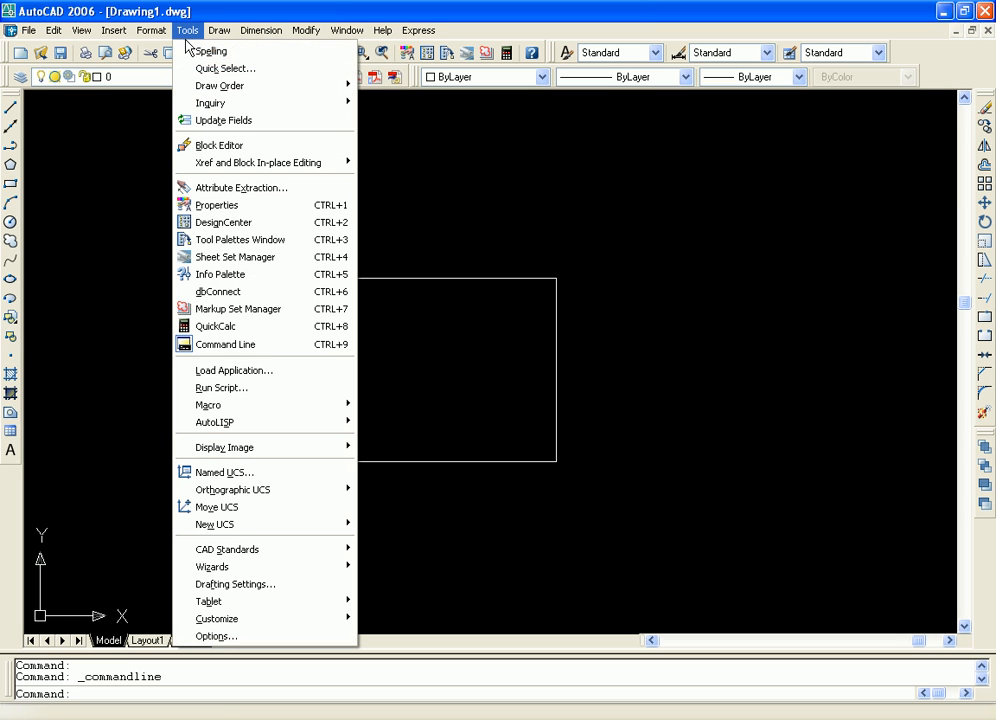
{"action": "left_click", "coordinate": [258, 372]}
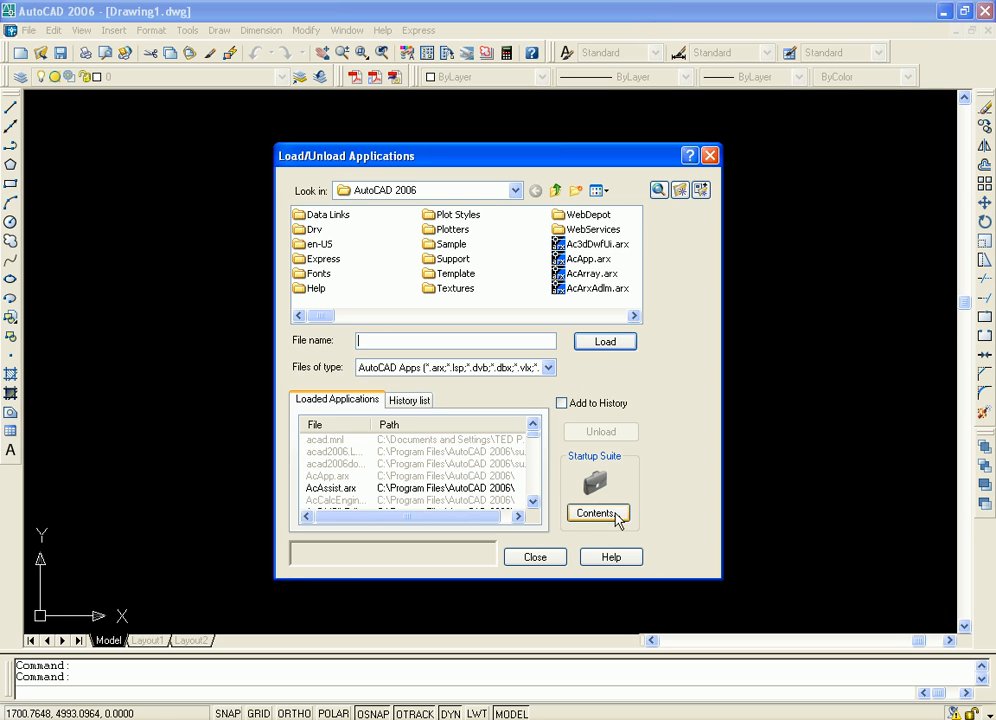
{"action": "left_click", "coordinate": [709, 155]}
View the Select Script File dialog for running a script and close it without choosing a file
{"action": "left_click", "coordinate": [188, 30]}
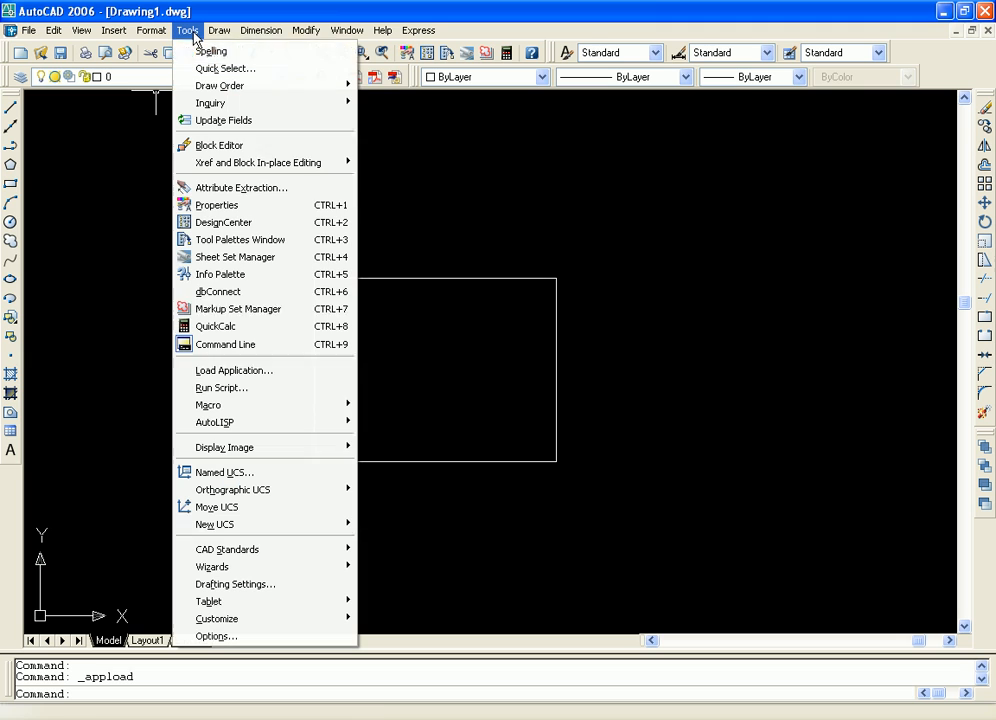
{"action": "left_click", "coordinate": [248, 396]}
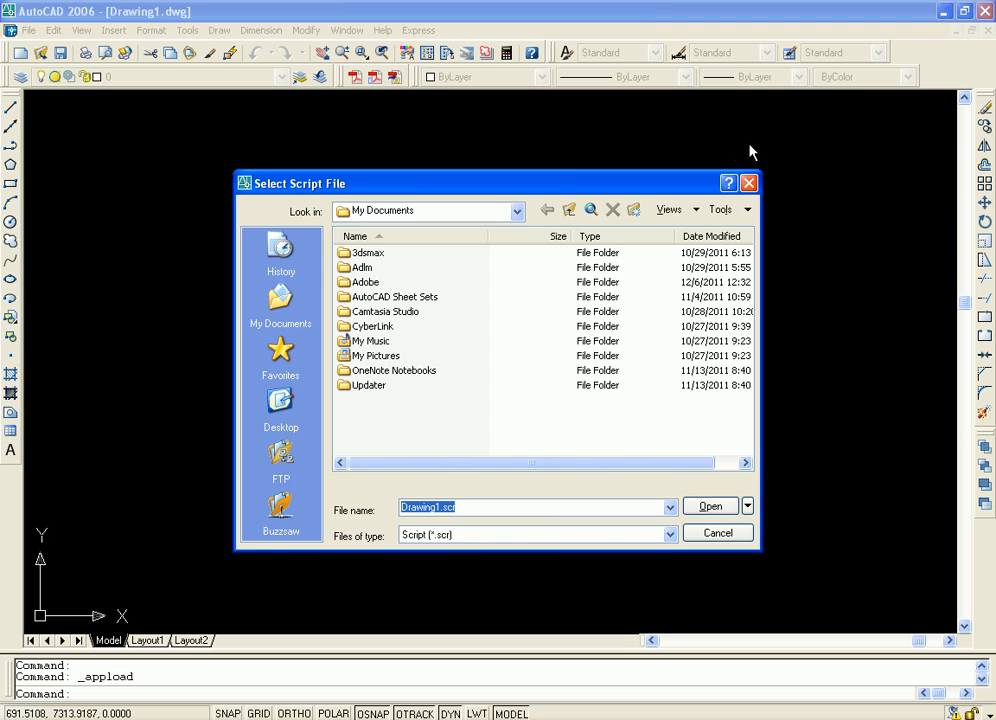
{"action": "left_click", "coordinate": [749, 183]}
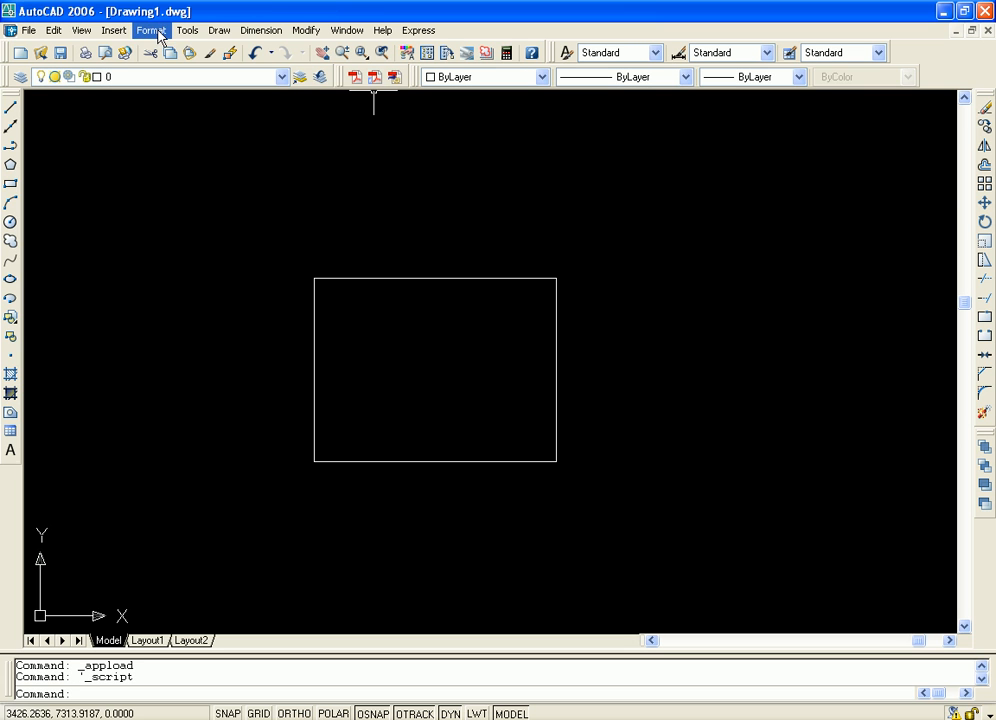
Try to open the Visual Basic Editor from the Macro commands
{"action": "left_click", "coordinate": [189, 30]}
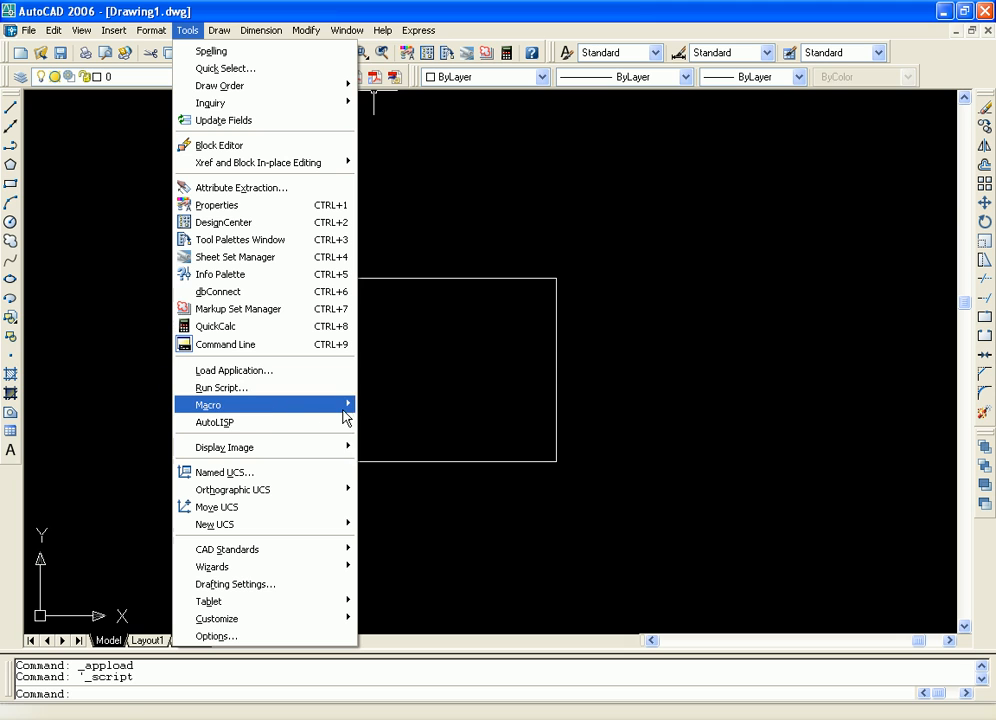
{"action": "mouse_move", "coordinate": [352, 412]}
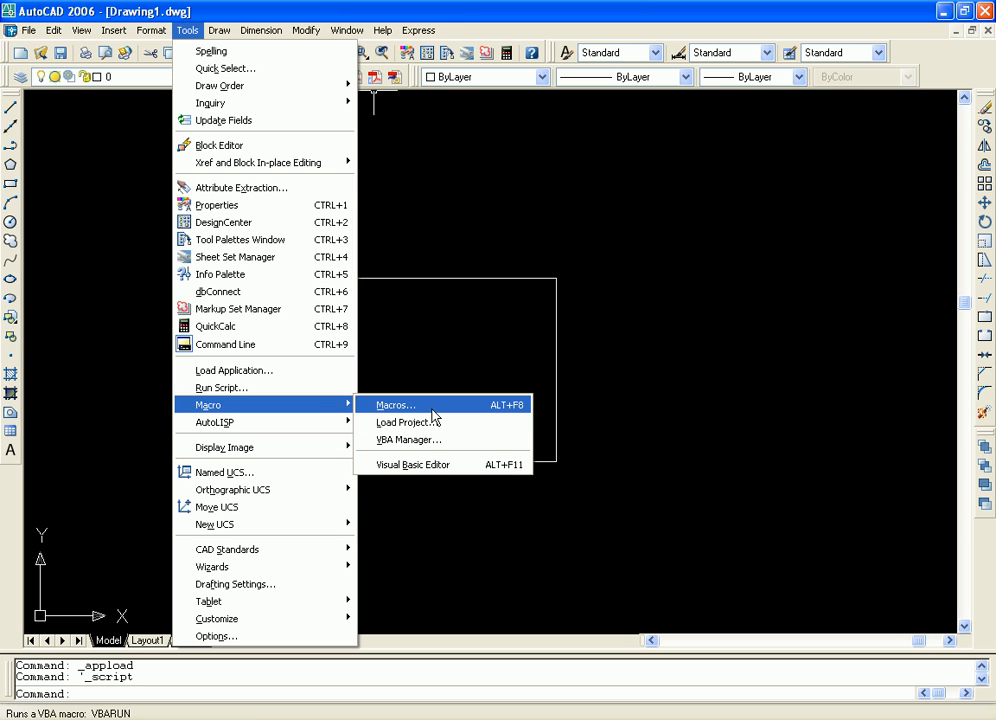
{"action": "left_click", "coordinate": [436, 466]}
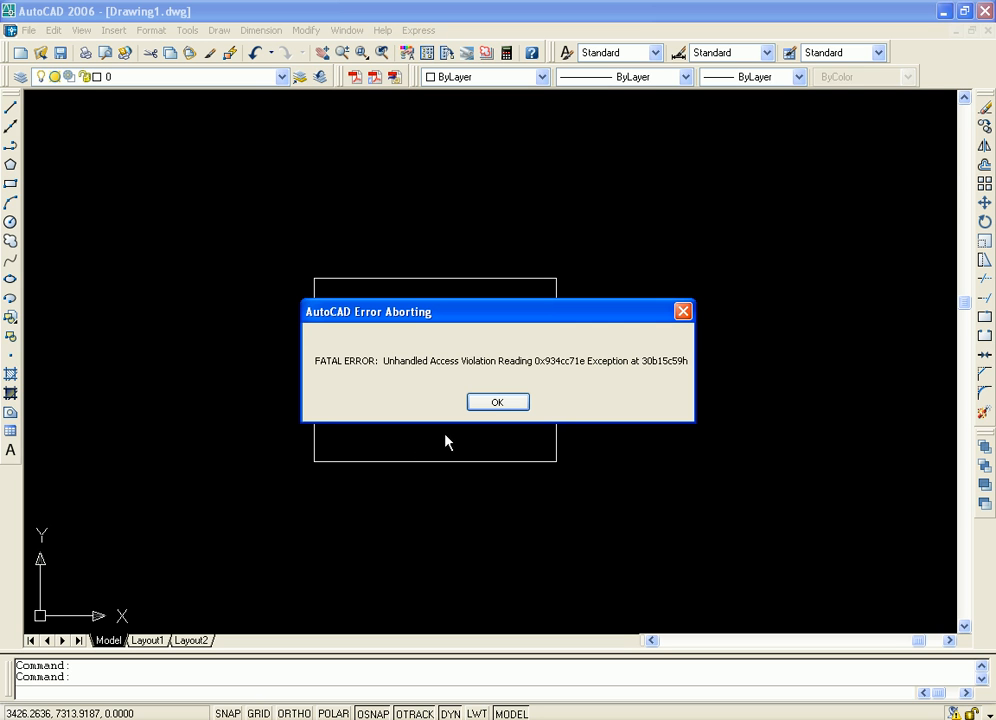
Dismiss the fatal error, decline saving changes to the recovery file, and decline sending the error report
{"action": "left_click", "coordinate": [473, 405]}
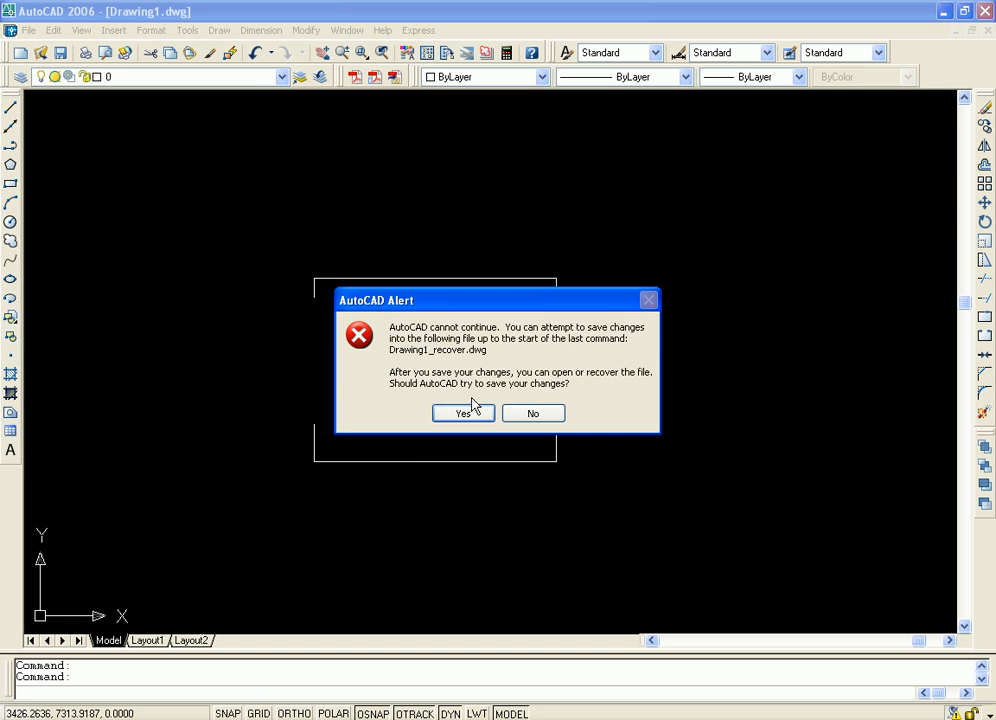
{"action": "left_click", "coordinate": [531, 414]}
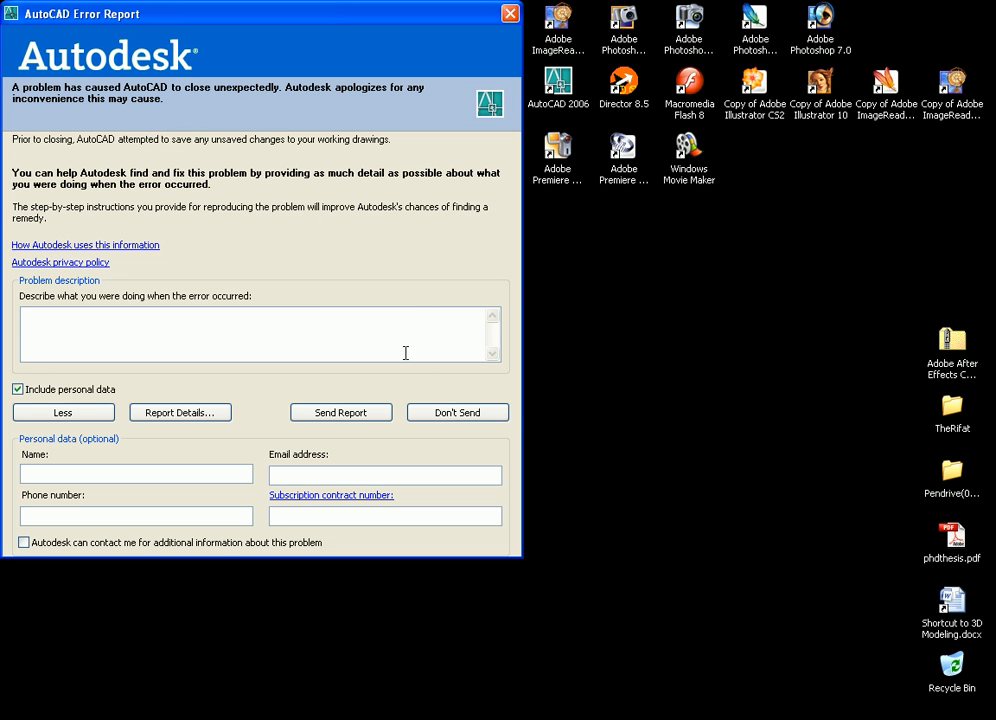
{"action": "left_click", "coordinate": [432, 417]}
Relaunch AutoCAD 2006 from the desktop
{"action": "left_click", "coordinate": [288, 318]}
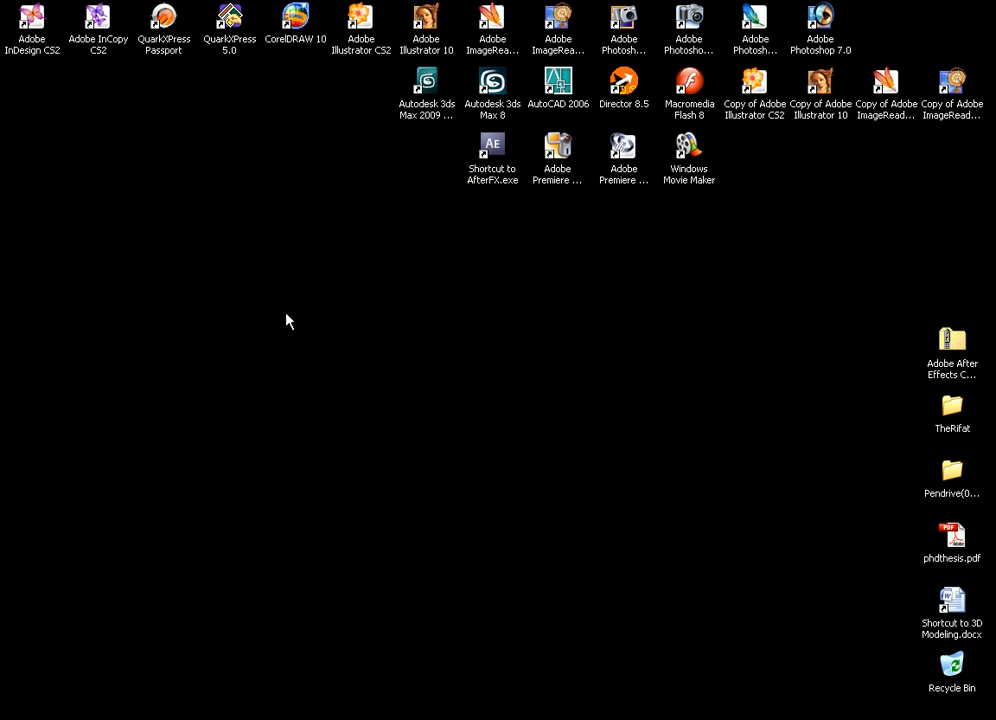
{"action": "right_click", "coordinate": [556, 86]}
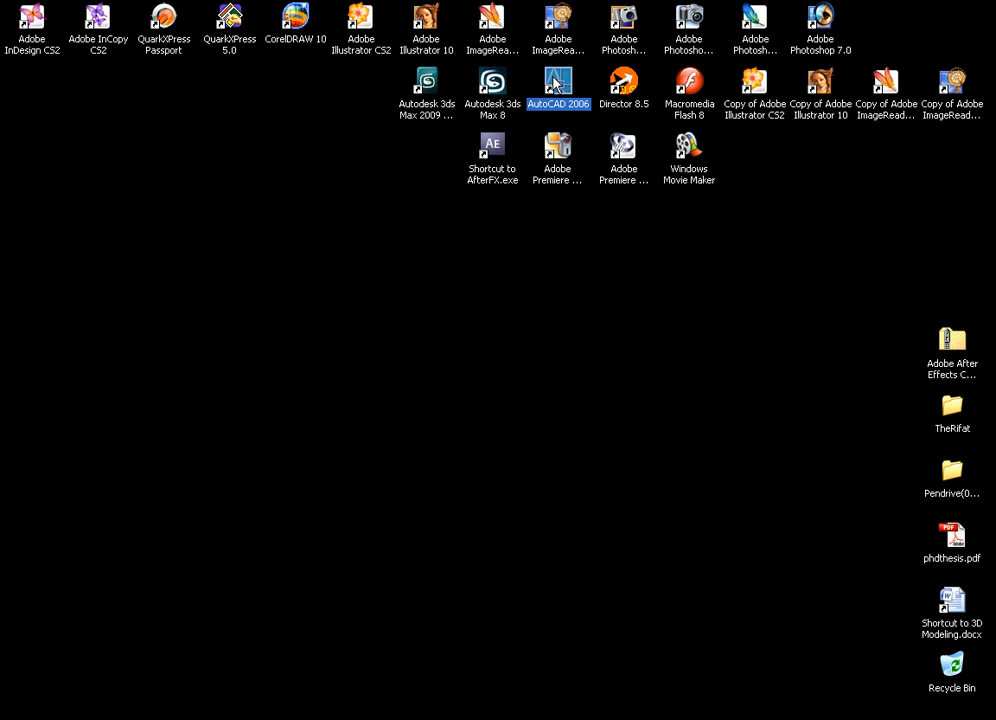
{"action": "left_click", "coordinate": [577, 86]}
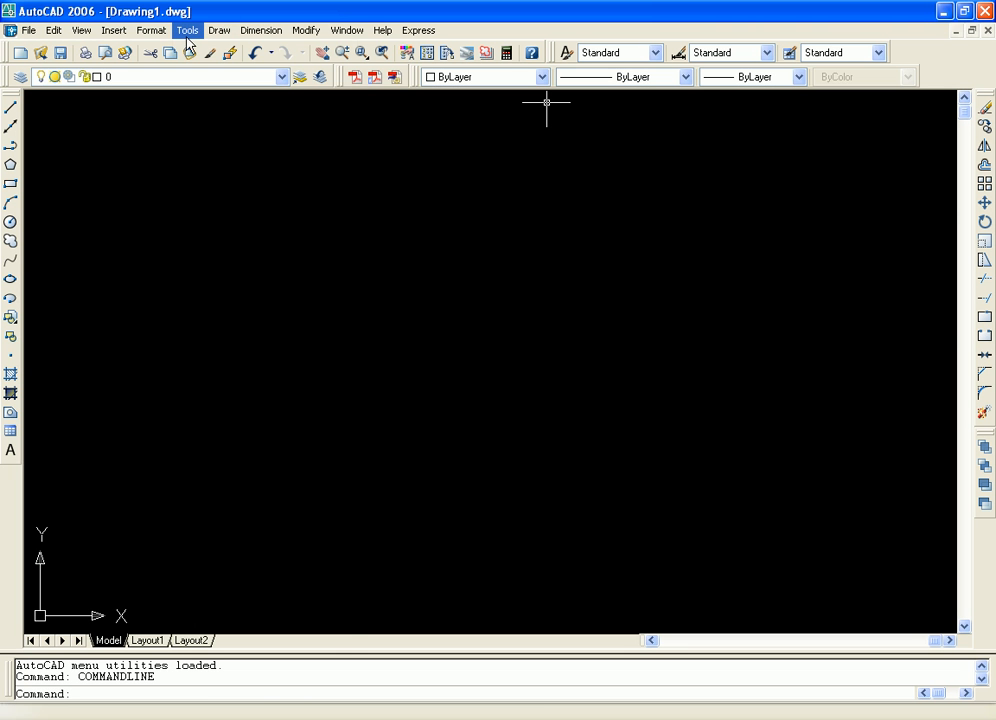
{"action": "left_click", "coordinate": [187, 32]}
{"action": "mouse_move", "coordinate": [307, 413]}
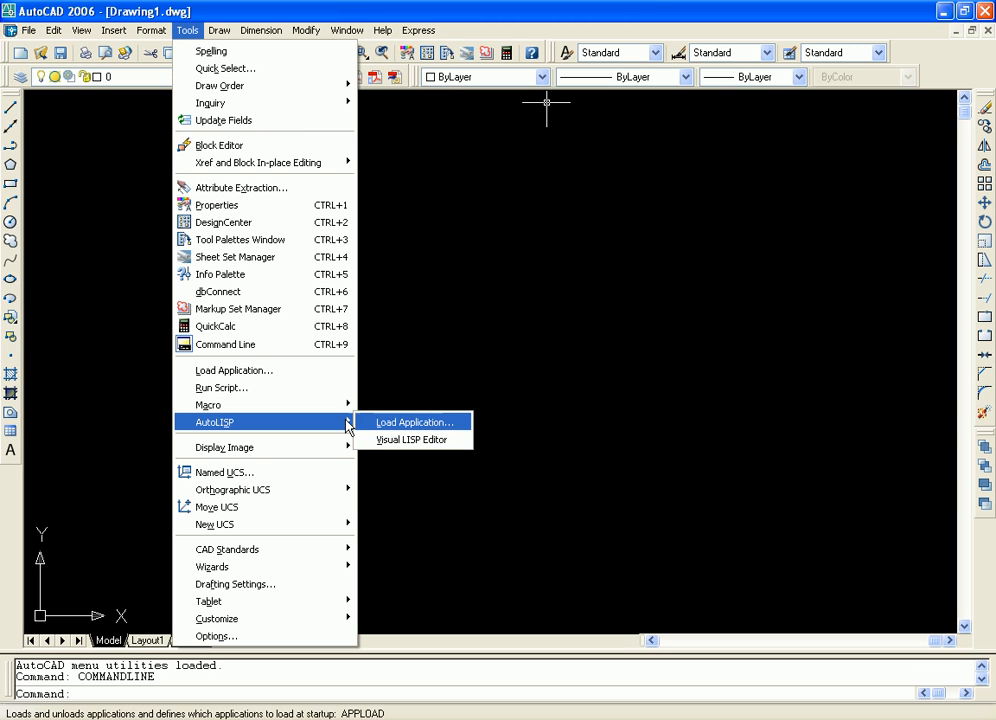
{"action": "mouse_move", "coordinate": [262, 405]}
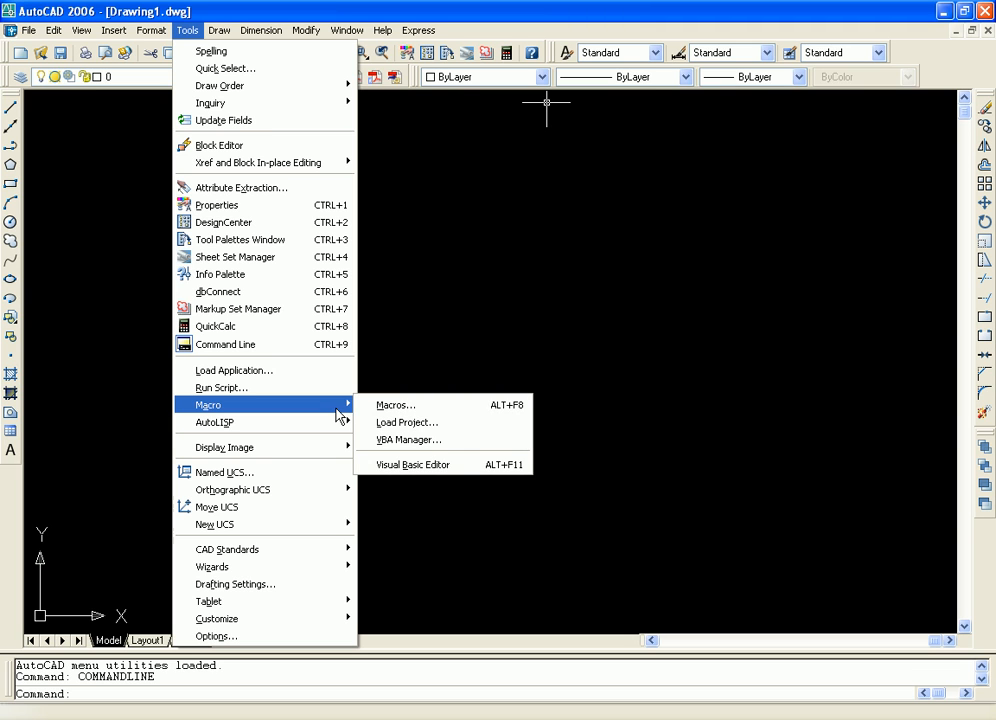
{"action": "mouse_move", "coordinate": [332, 453]}
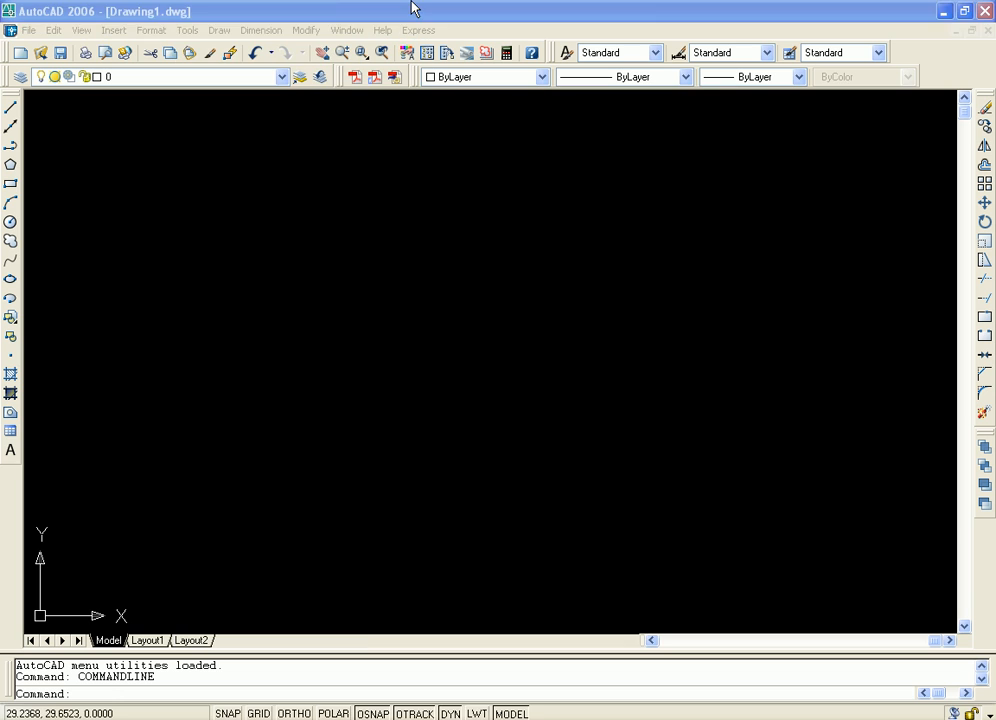
Open the Display Image viewing dialog, look through the folders in My Documents, and close it without choosing an image
{"action": "left_click", "coordinate": [410, 8]}
{"action": "left_click", "coordinate": [187, 30]}
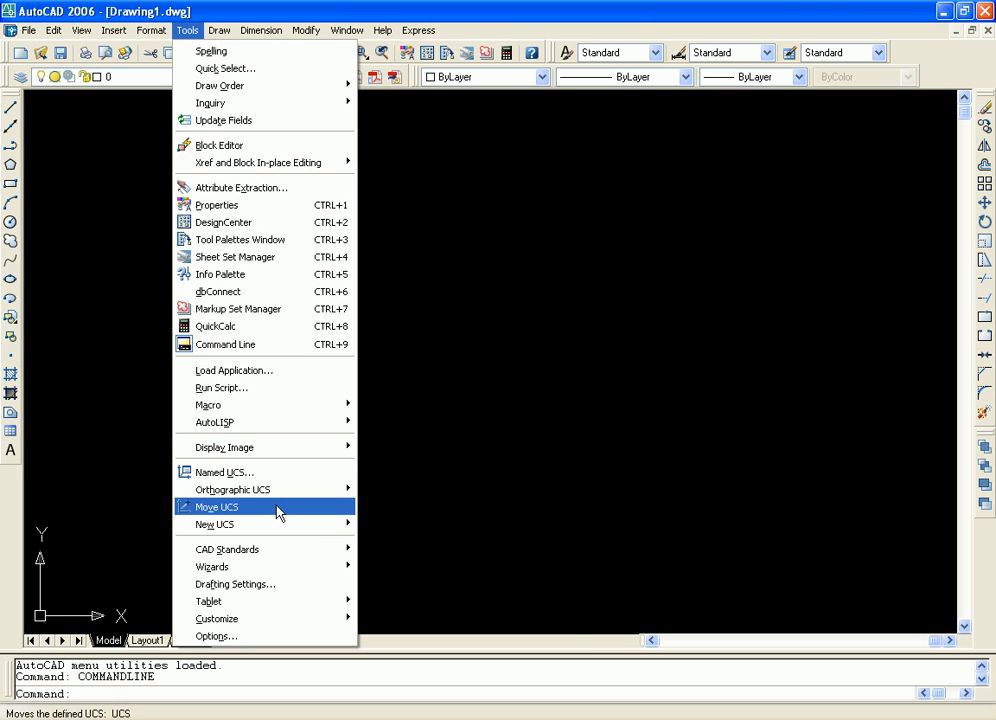
{"action": "mouse_move", "coordinate": [295, 456]}
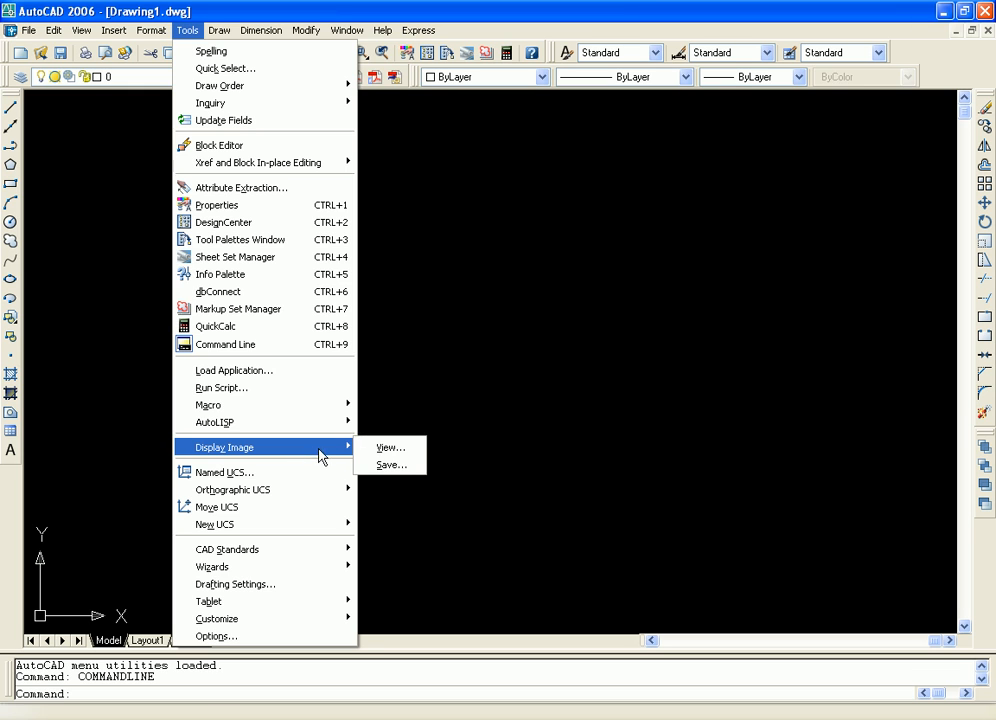
{"action": "left_click", "coordinate": [398, 447]}
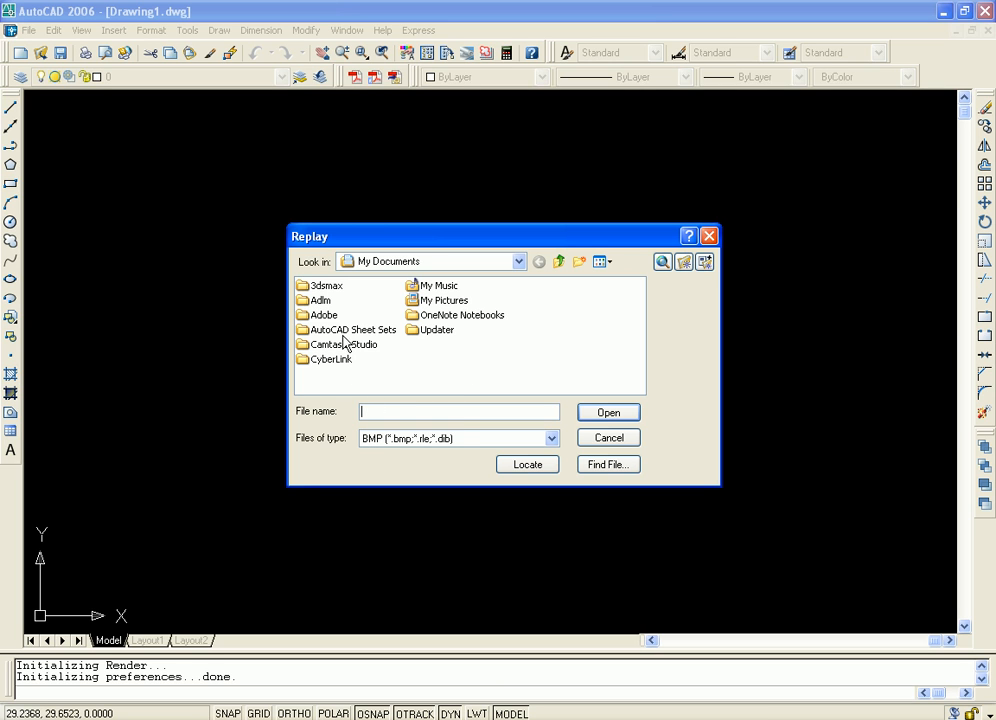
{"action": "left_click", "coordinate": [444, 302]}
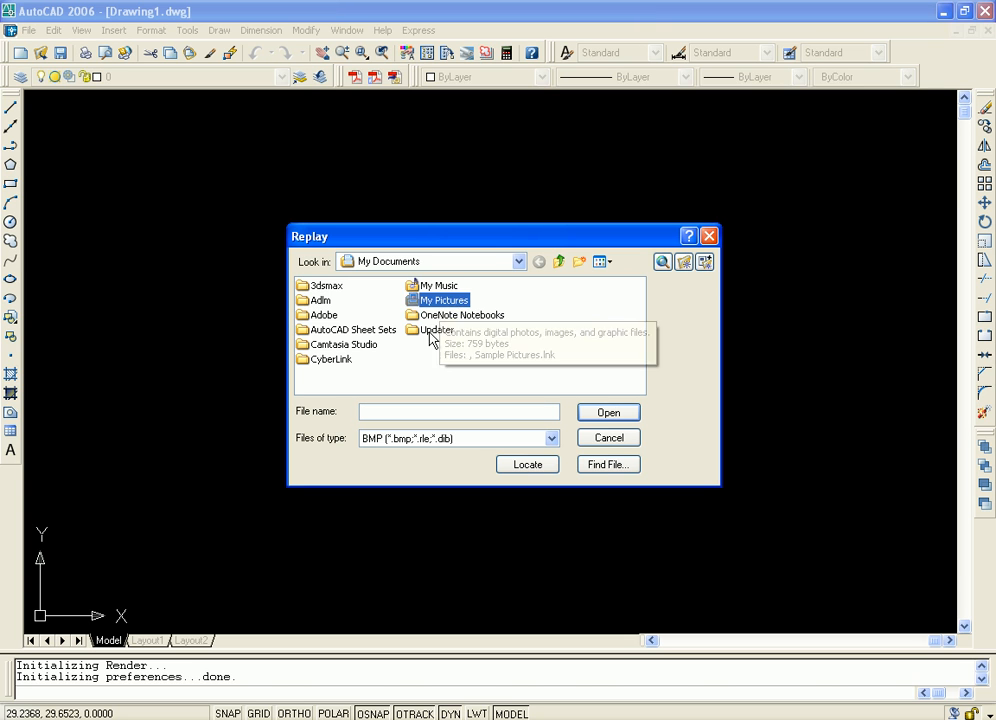
{"action": "left_click", "coordinate": [430, 331]}
{"action": "left_click", "coordinate": [434, 316]}
{"action": "left_click", "coordinate": [320, 315]}
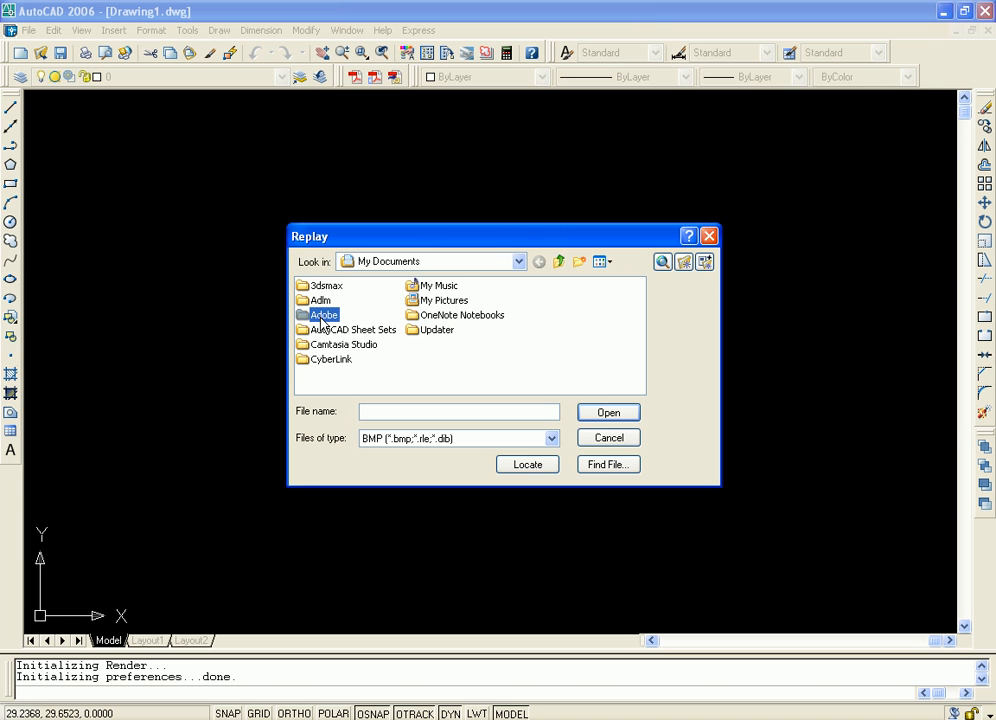
{"action": "left_click", "coordinate": [323, 299]}
{"action": "left_click", "coordinate": [327, 287]}
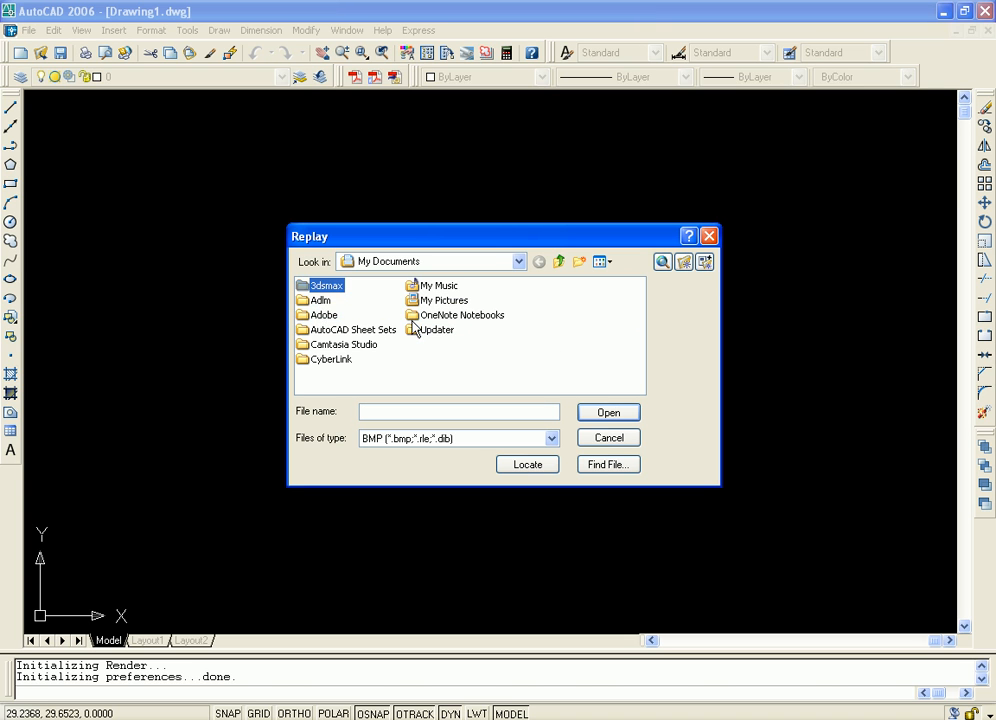
{"action": "left_click", "coordinate": [708, 236]}
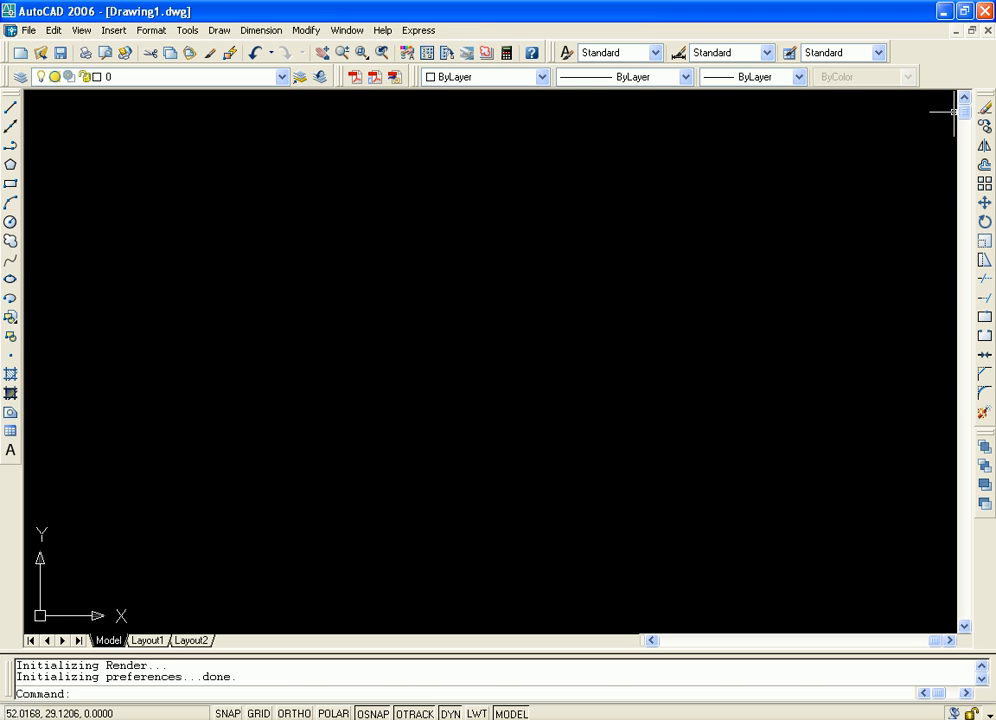
Minimize AutoCAD, launch Paint in a maximized window, and paste the captured desktop screenshot onto the canvas
{"action": "left_click", "coordinate": [943, 11]}
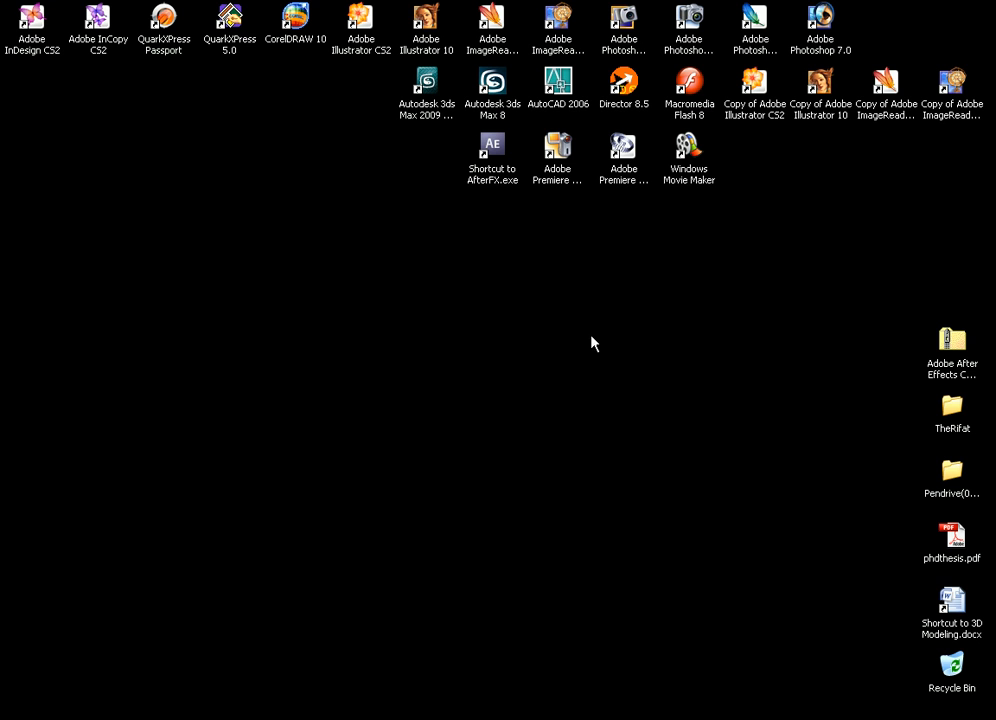
{"action": "key", "text": "super"}
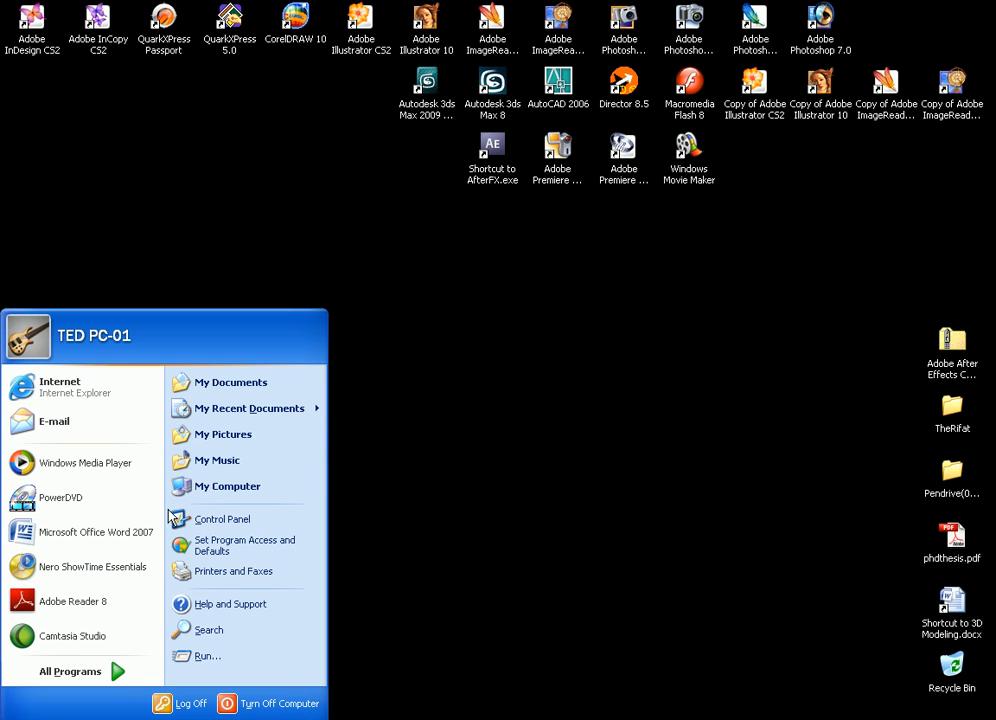
{"action": "left_click", "coordinate": [129, 675]}
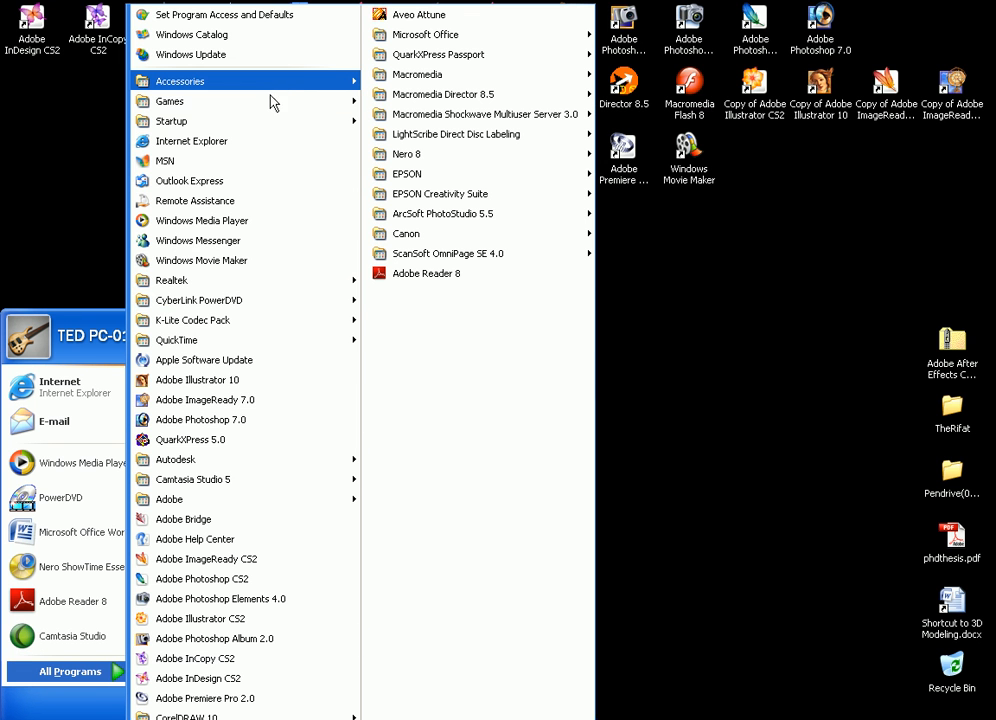
{"action": "mouse_move", "coordinate": [322, 84]}
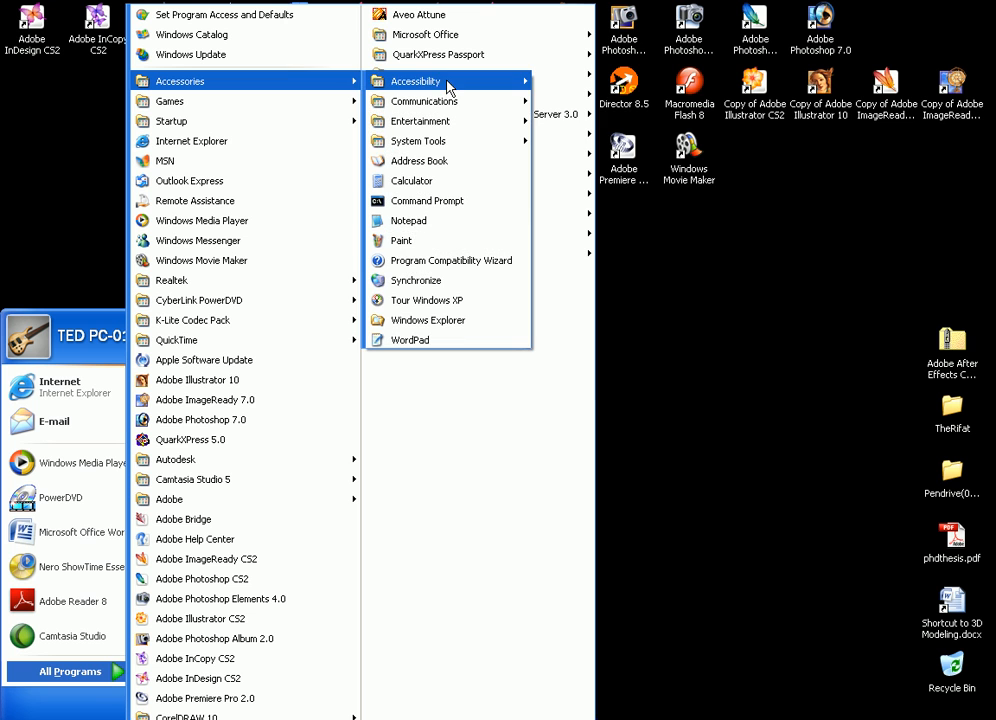
{"action": "mouse_move", "coordinate": [450, 86]}
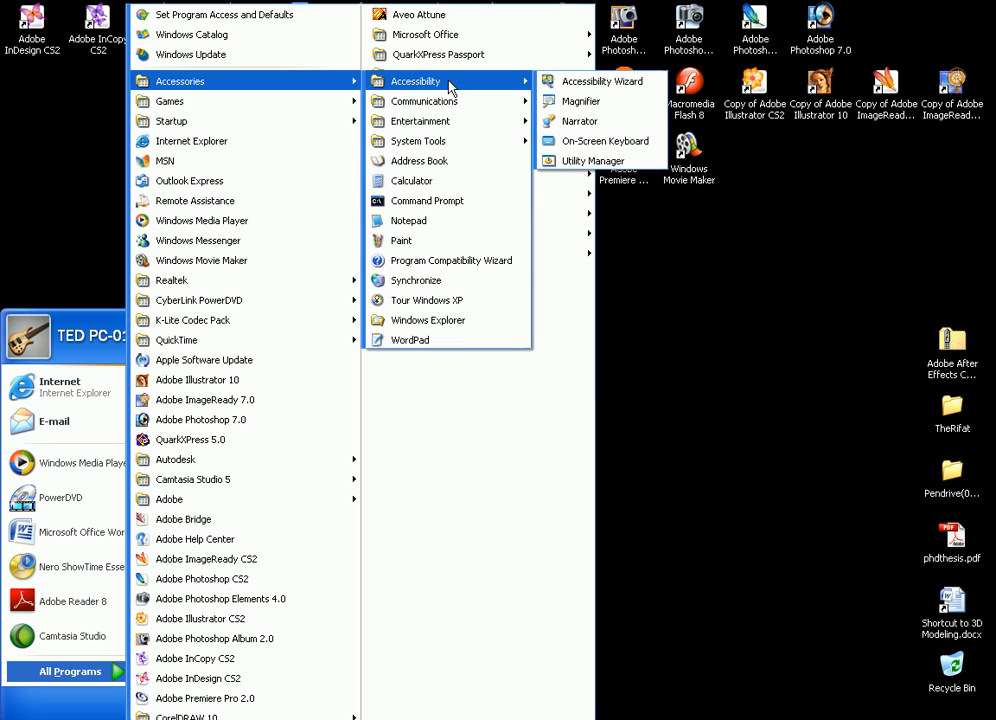
{"action": "left_click", "coordinate": [429, 246]}
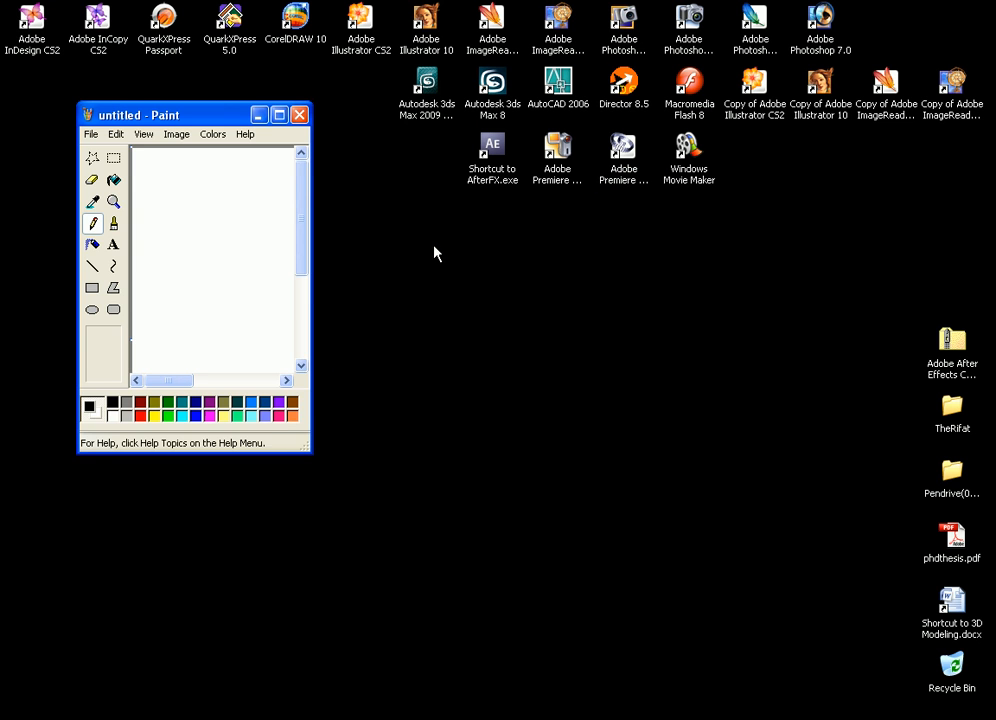
{"action": "left_click", "coordinate": [284, 116]}
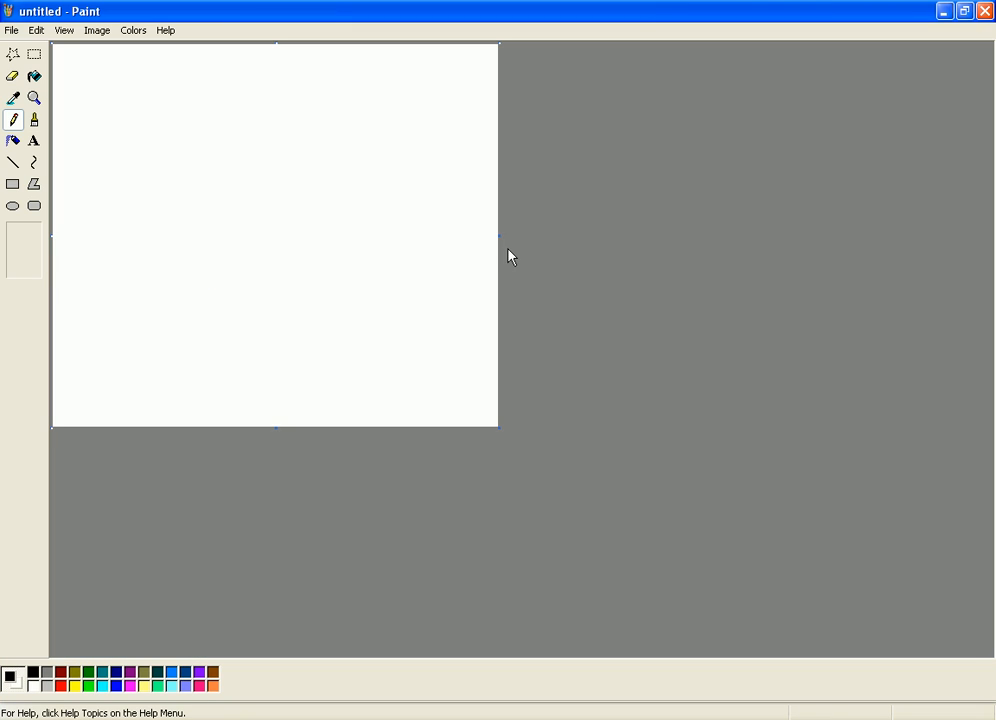
{"action": "key", "text": "ctrl+v"}
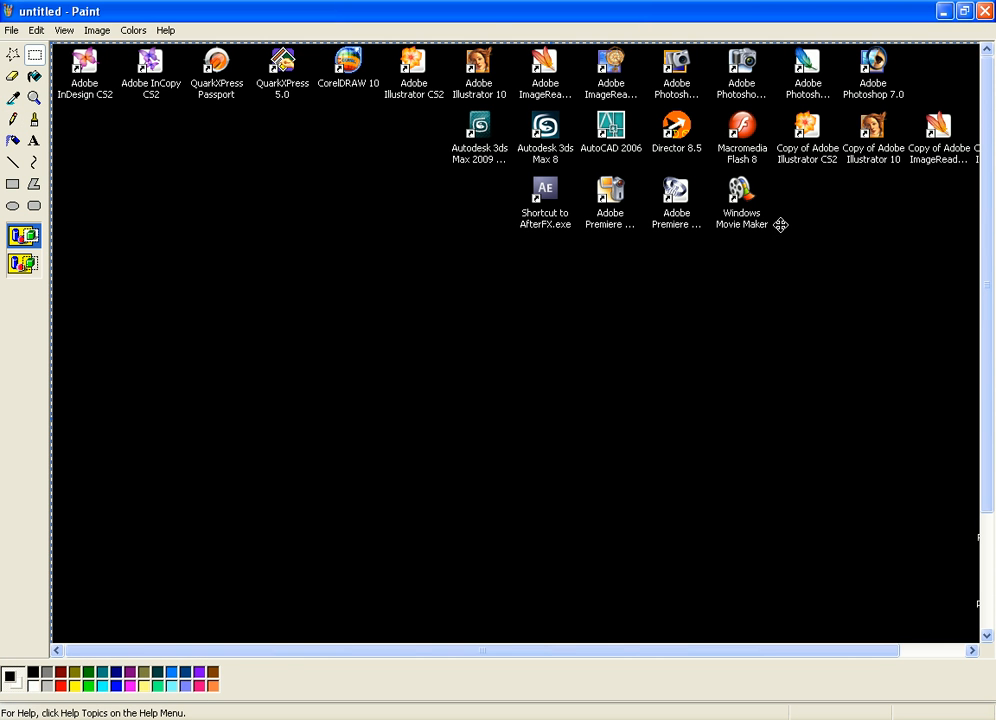
Start saving the pasted image under a new name and browse to the instructor's personal folder on the STUDENT (E:) drive
{"action": "left_click", "coordinate": [12, 31]}
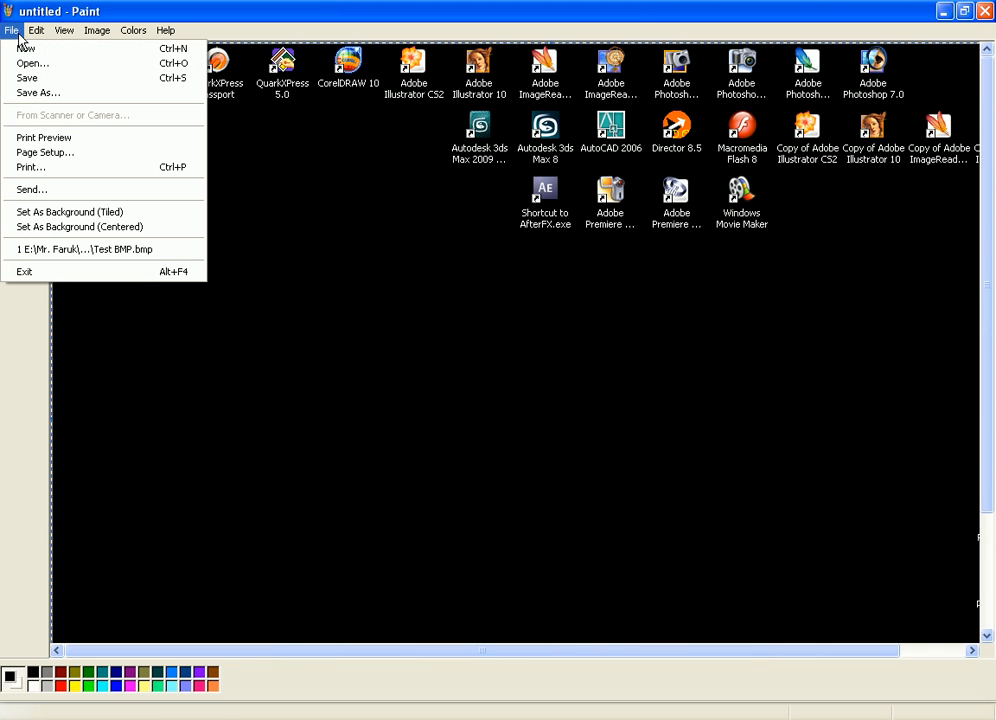
{"action": "left_click", "coordinate": [84, 93]}
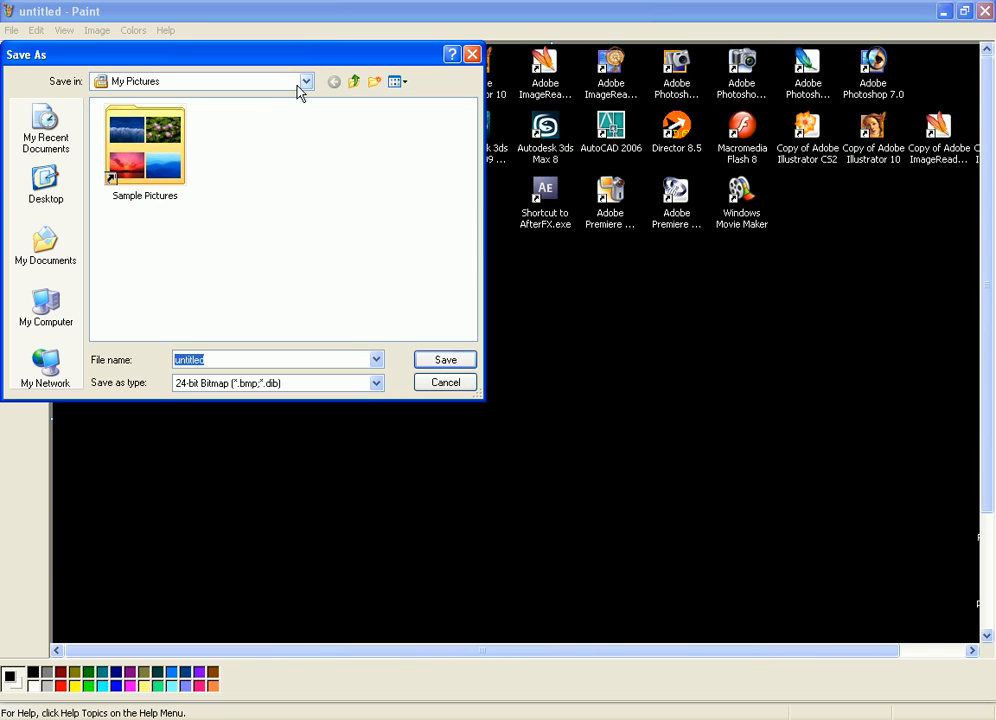
{"action": "left_click_drag", "start_coordinate": [305, 68], "coordinate": [435, 86]}
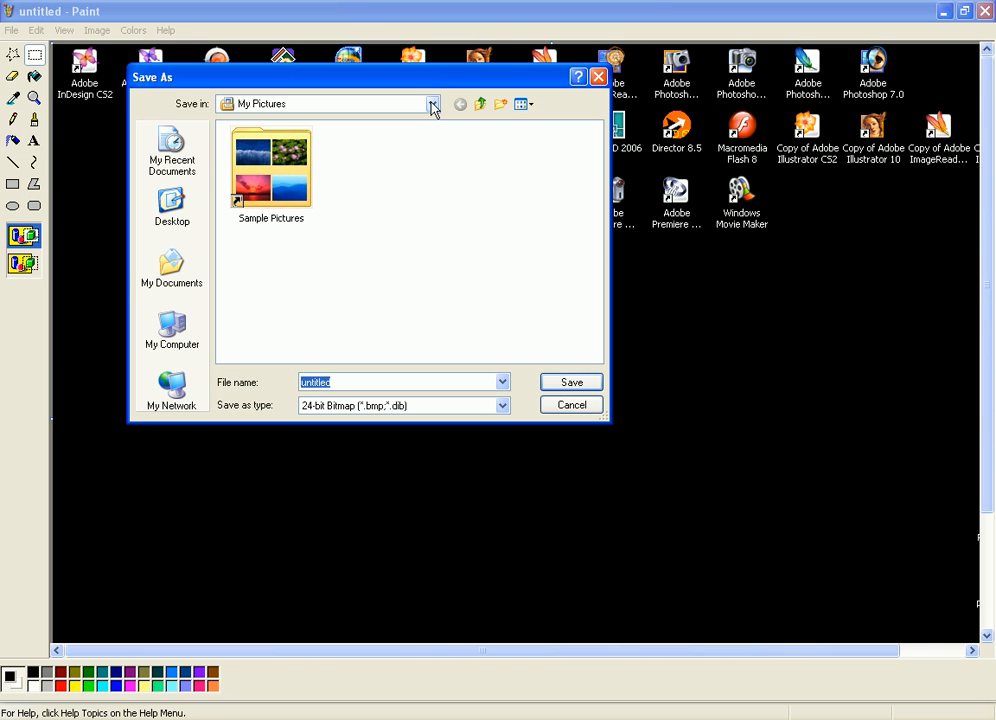
{"action": "left_click", "coordinate": [432, 104]}
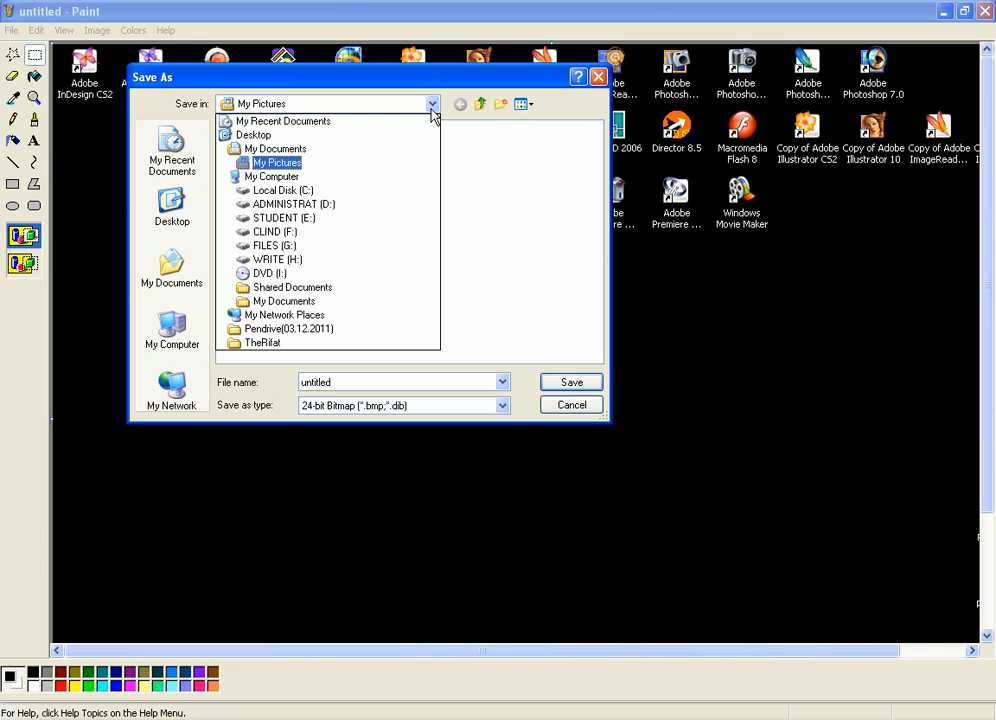
{"action": "left_click", "coordinate": [592, 80]}
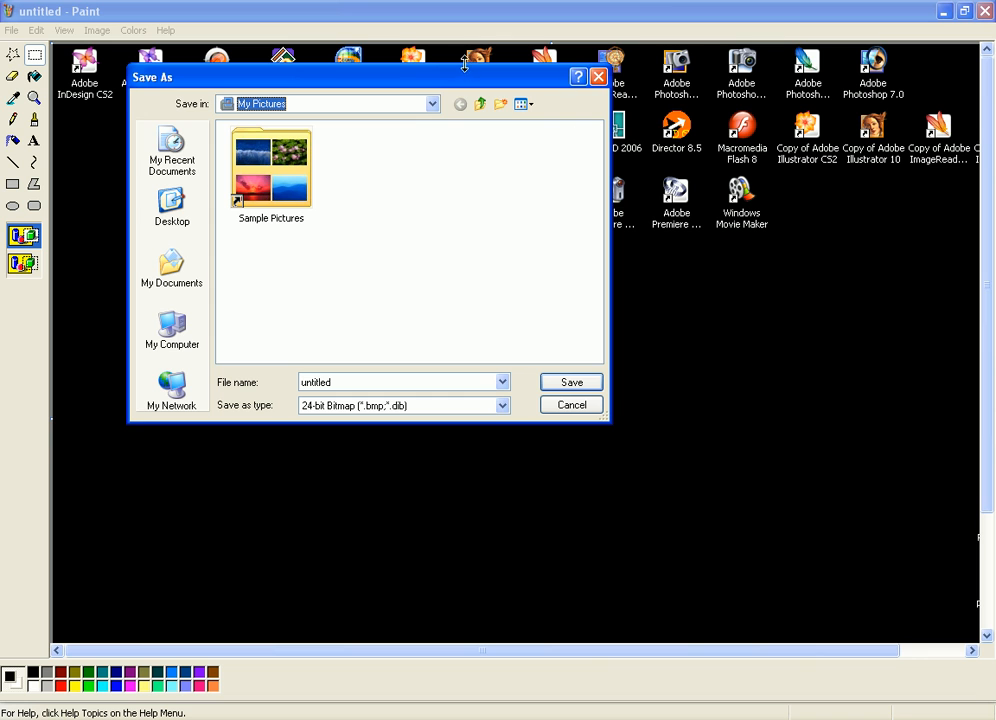
{"action": "left_click_drag", "start_coordinate": [464, 76], "coordinate": [560, 192]}
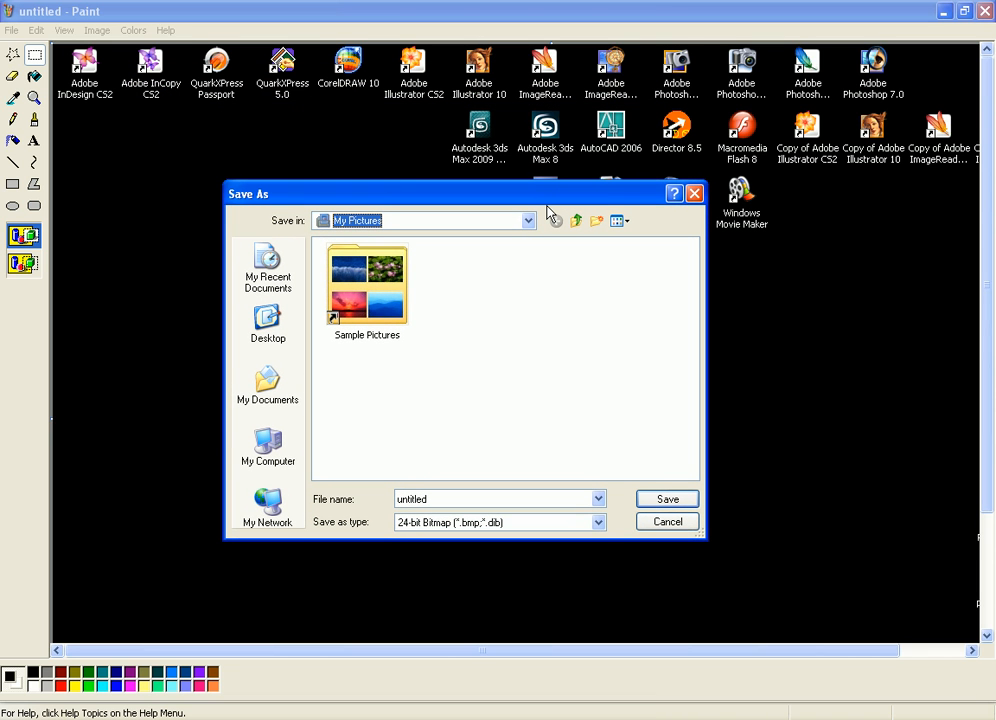
{"action": "left_click_drag", "start_coordinate": [533, 199], "coordinate": [513, 146]}
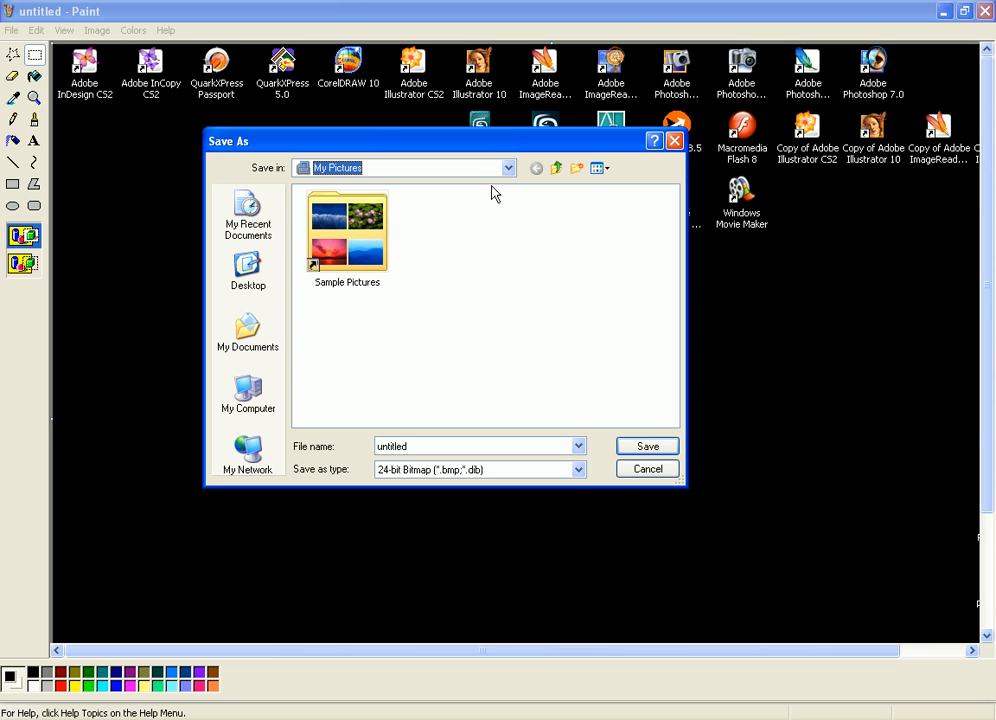
{"action": "left_click", "coordinate": [510, 168]}
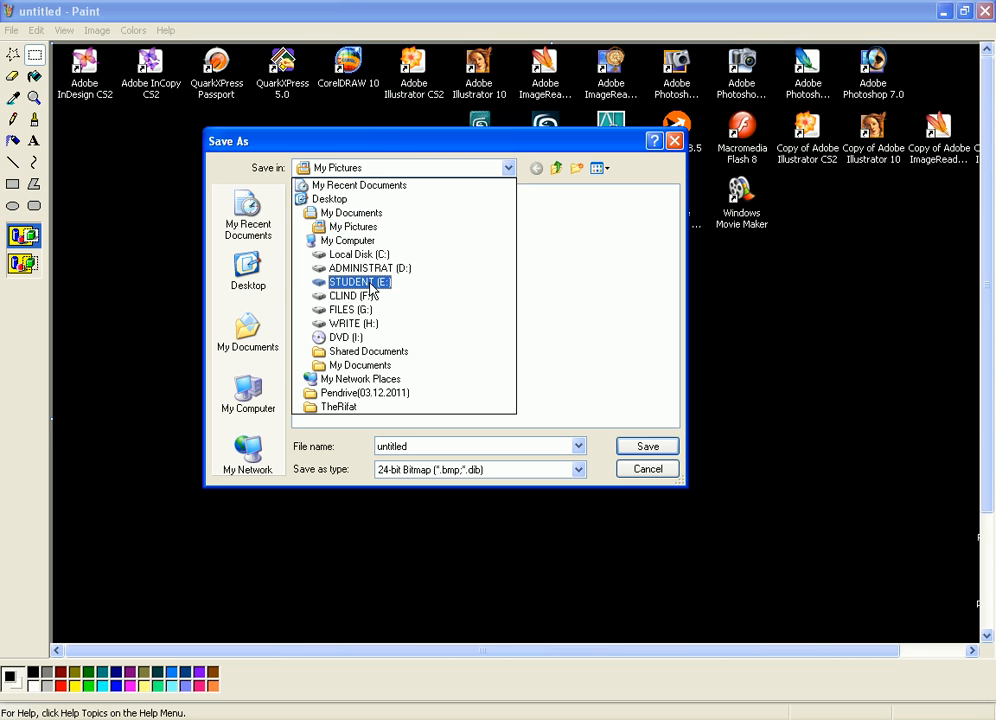
{"action": "left_click", "coordinate": [366, 284]}
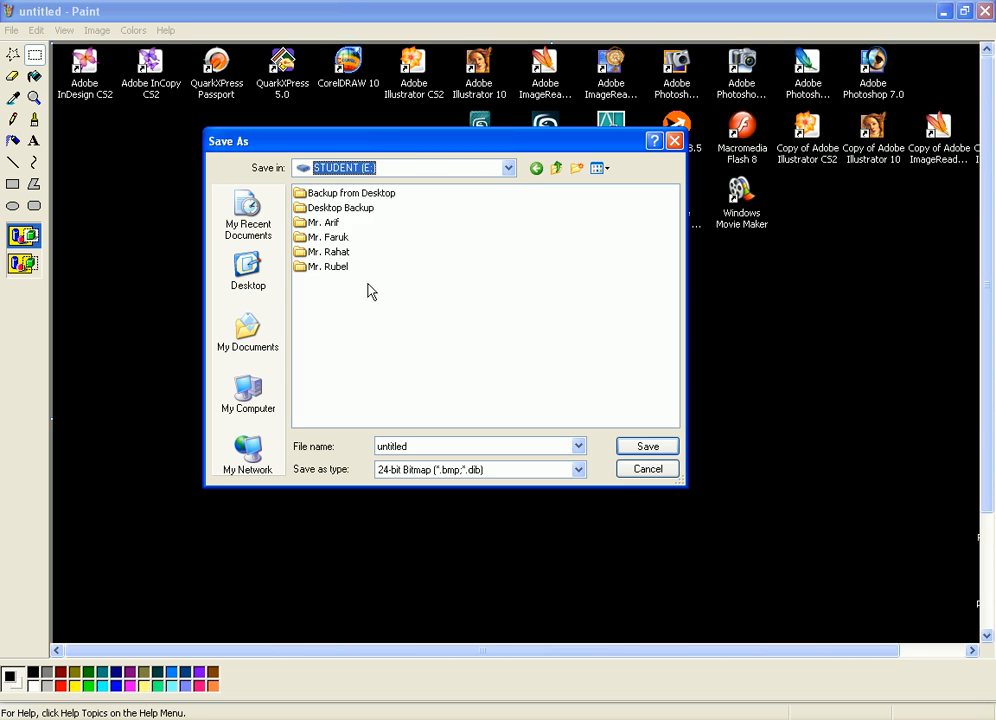
{"action": "left_click", "coordinate": [338, 238]}
{"action": "double_click", "coordinate": [340, 240]}
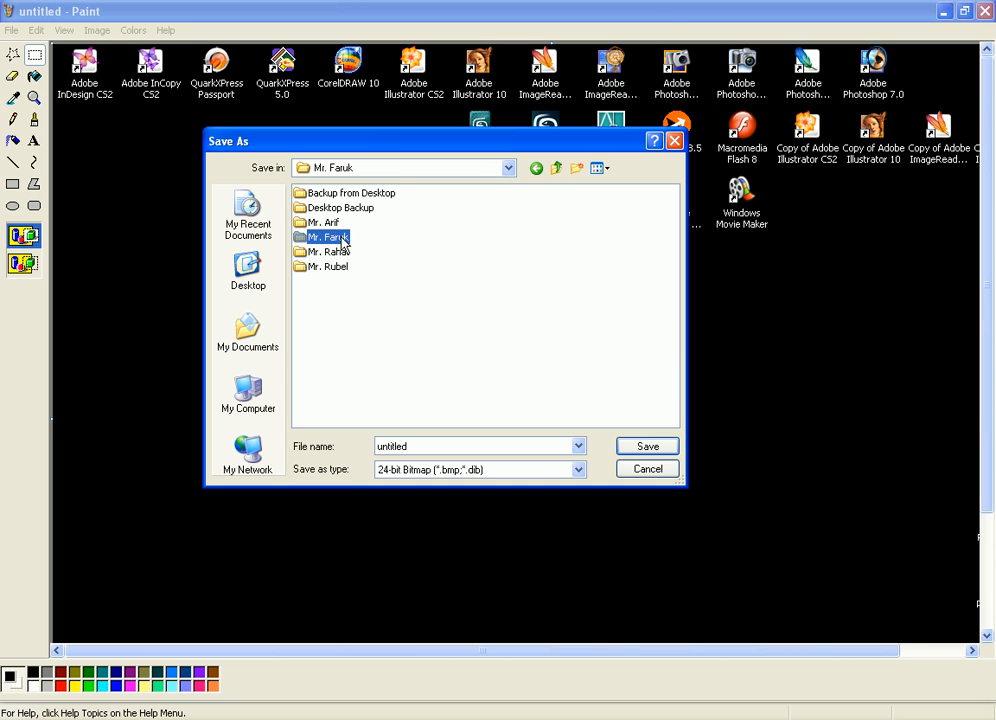
Create a folder named Class-12(23.12.2011) in the save location and open it
{"action": "left_click", "coordinate": [577, 168]}
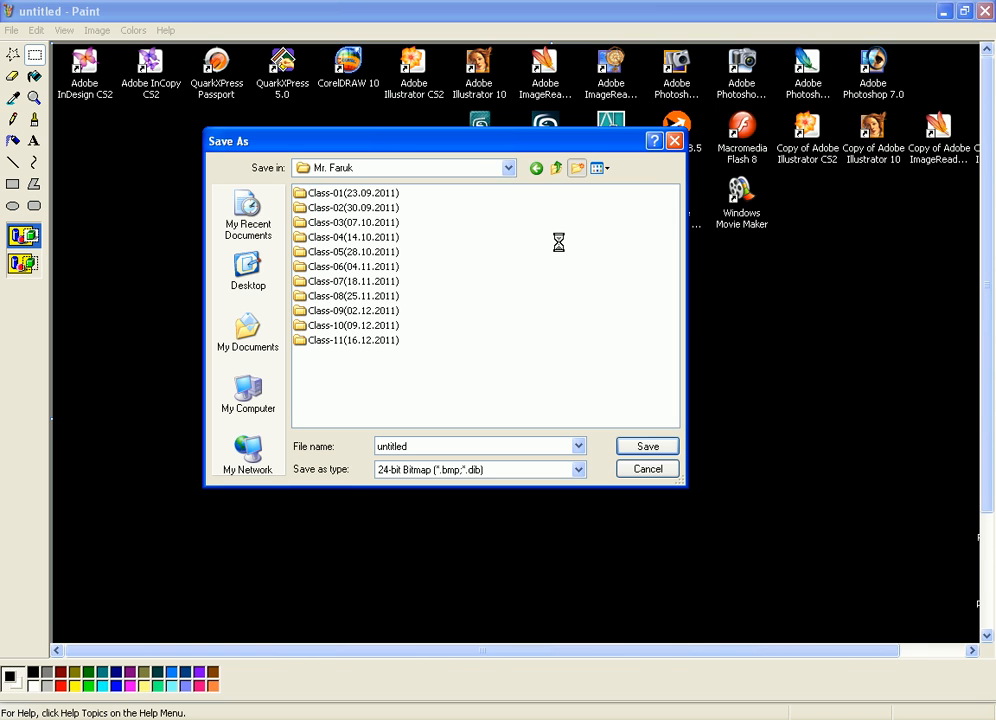
{"action": "type", "text": "C"}
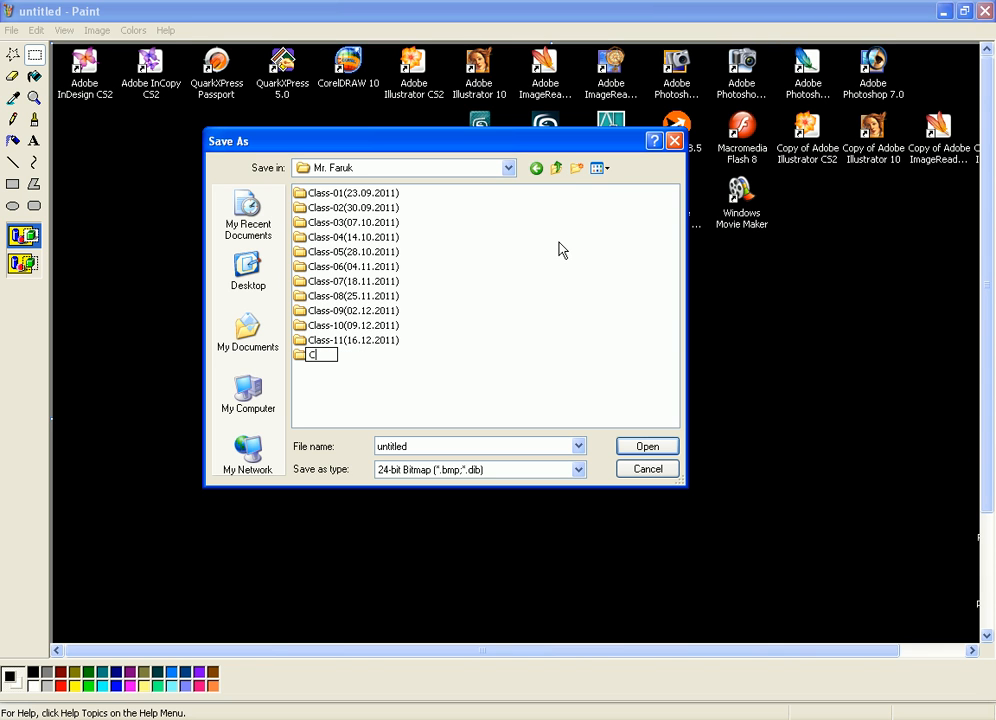
{"action": "type", "text": "lass-12(23.12."}
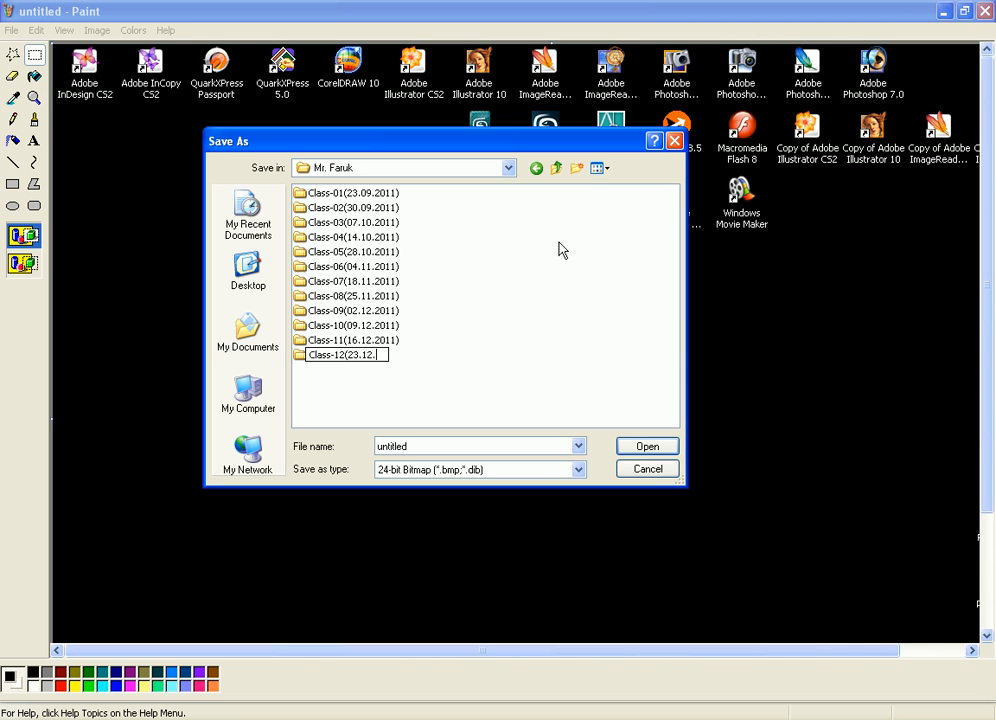
{"action": "type", "text": "2011"}
{"action": "key", "text": "Return"}
{"action": "key", "text": "Return"}
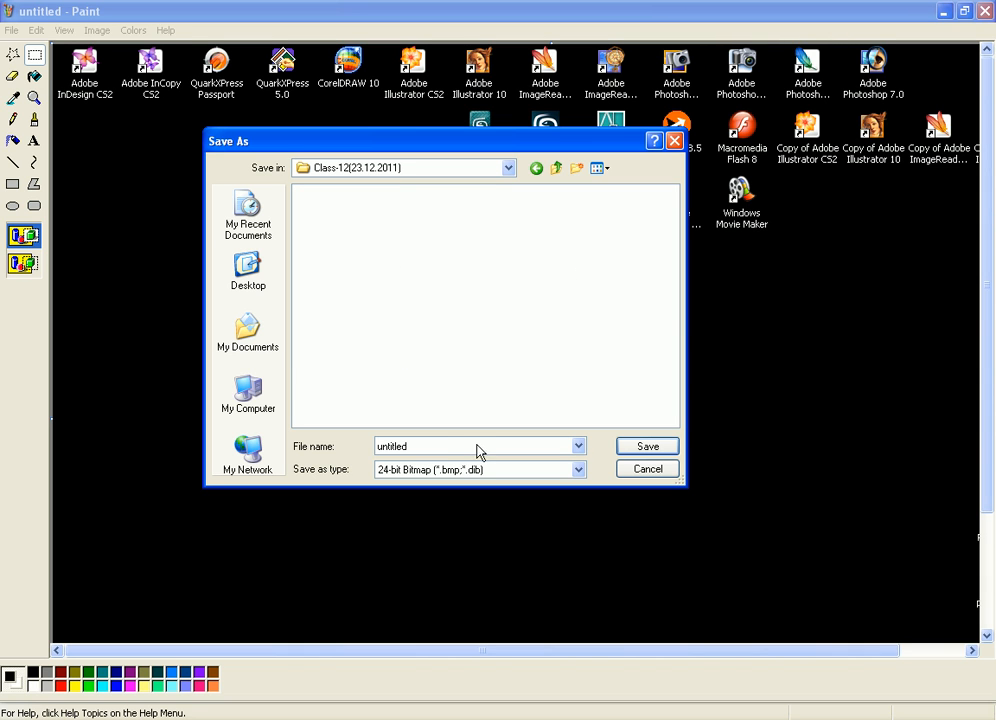
Save the image in the new folder as a 24-bit bitmap named Test
{"action": "double_click", "coordinate": [444, 449]}
{"action": "type", "text": "Test"}
{"action": "left_click", "coordinate": [645, 448]}
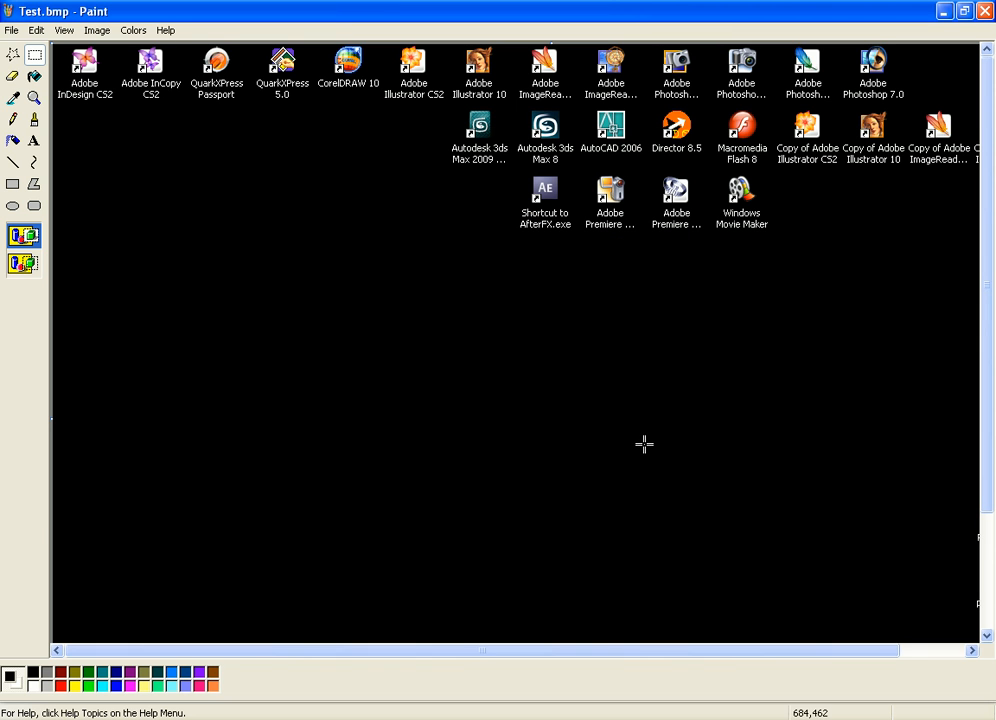
Switch to AutoCAD and load Test.bmp for viewing with Display Image from the instructor's Class-12(23.12.2011) folder on STUDENT (E:)
{"action": "left_click", "coordinate": [333, 718]}
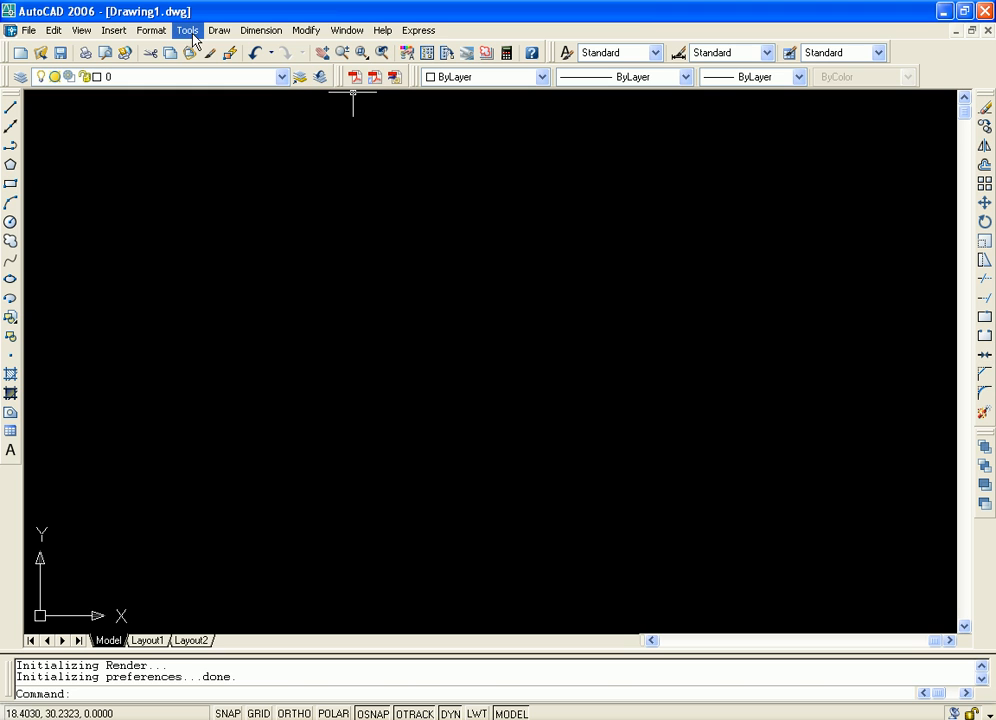
{"action": "left_click", "coordinate": [190, 31]}
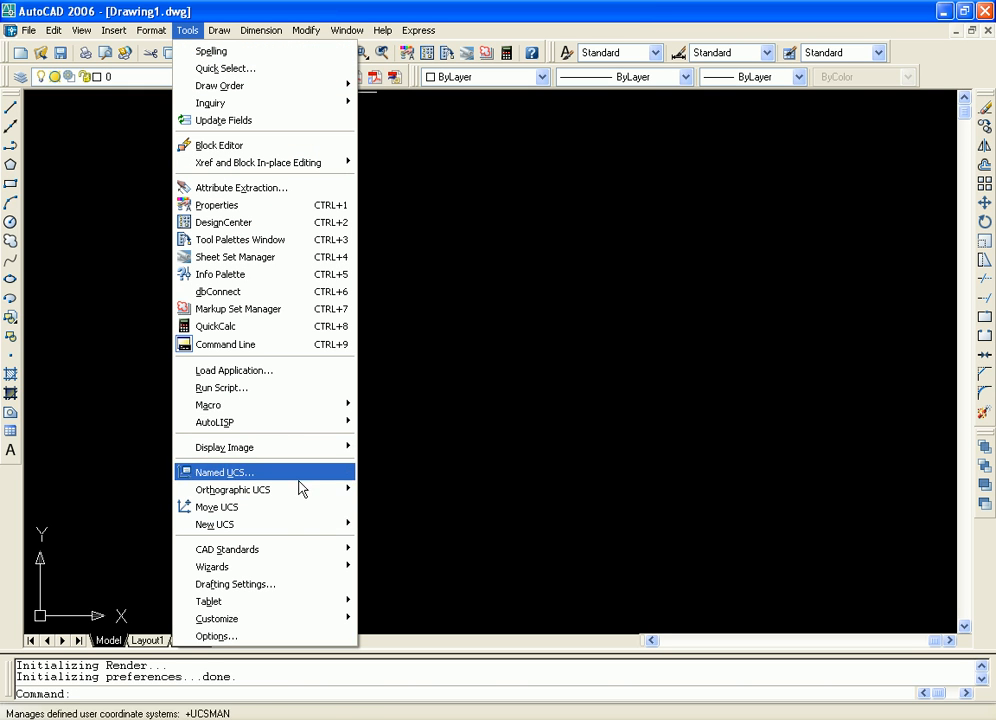
{"action": "mouse_move", "coordinate": [340, 447]}
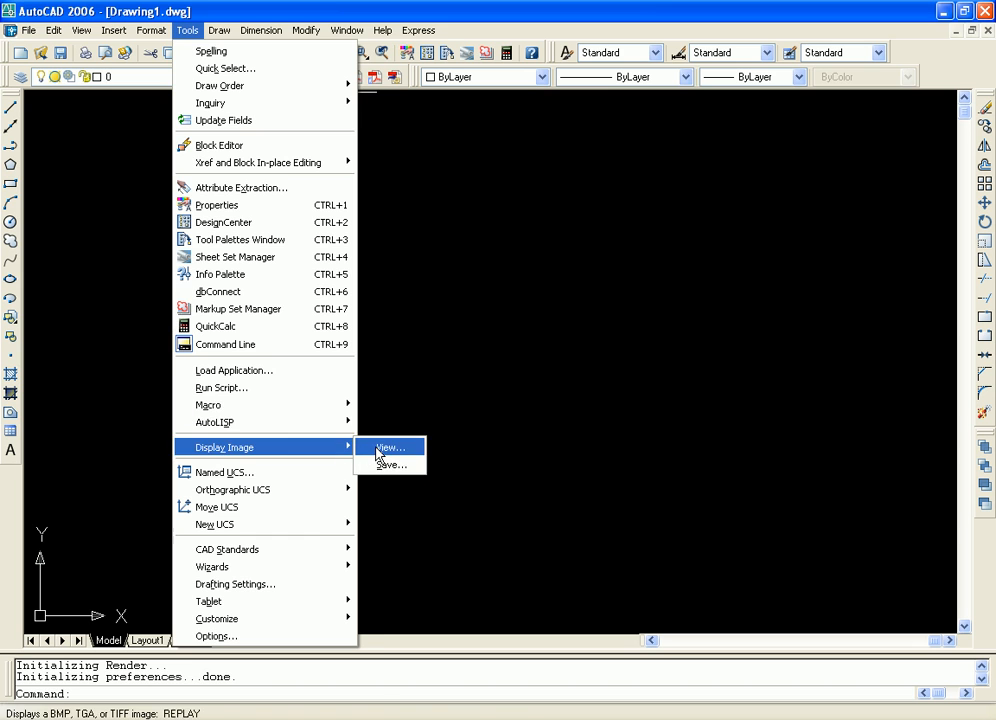
{"action": "left_click", "coordinate": [380, 450]}
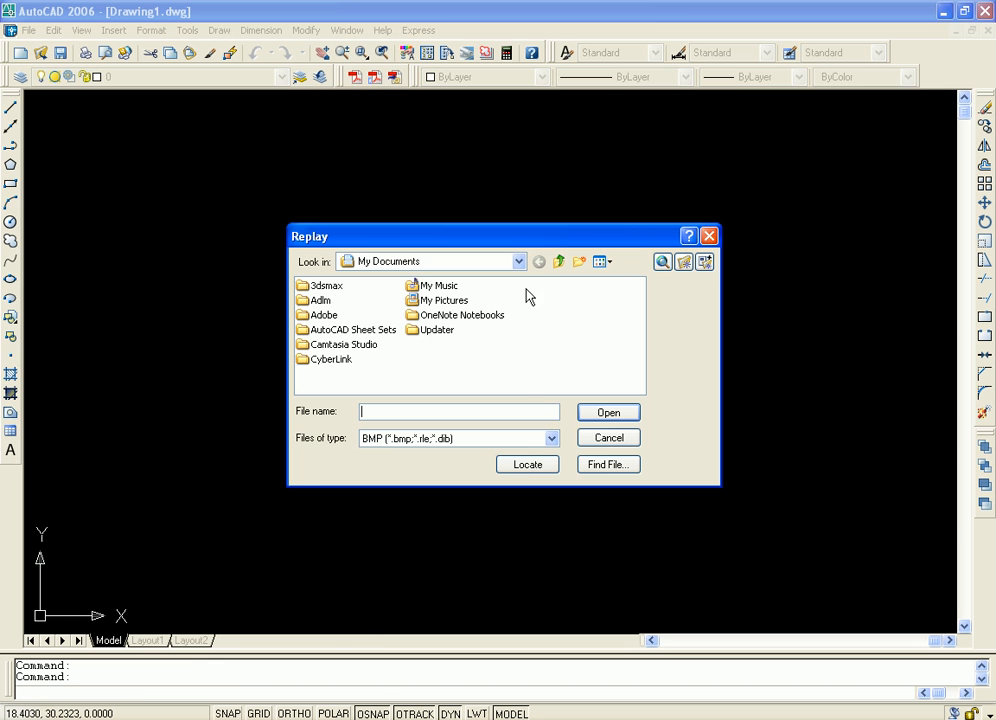
{"action": "left_click", "coordinate": [519, 262]}
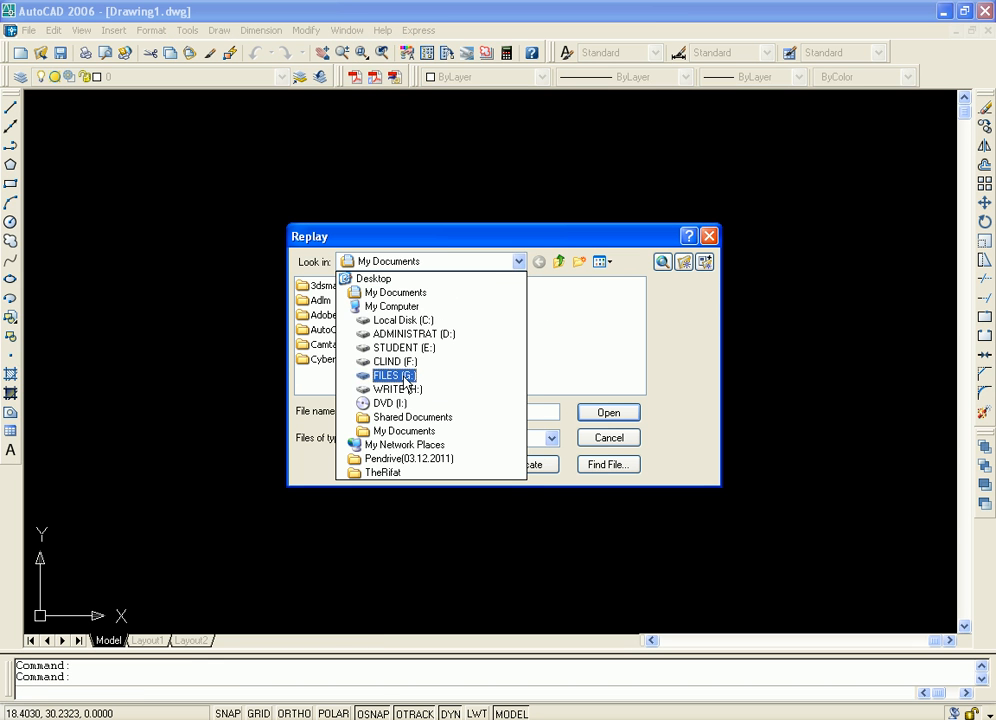
{"action": "left_click", "coordinate": [370, 347]}
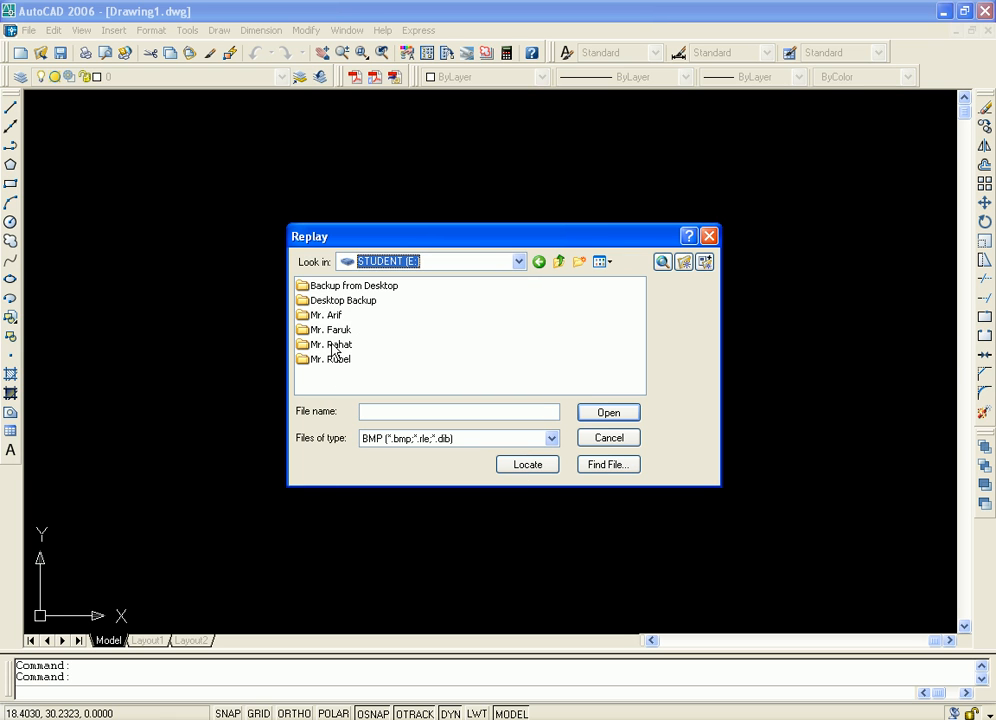
{"action": "double_click", "coordinate": [330, 329]}
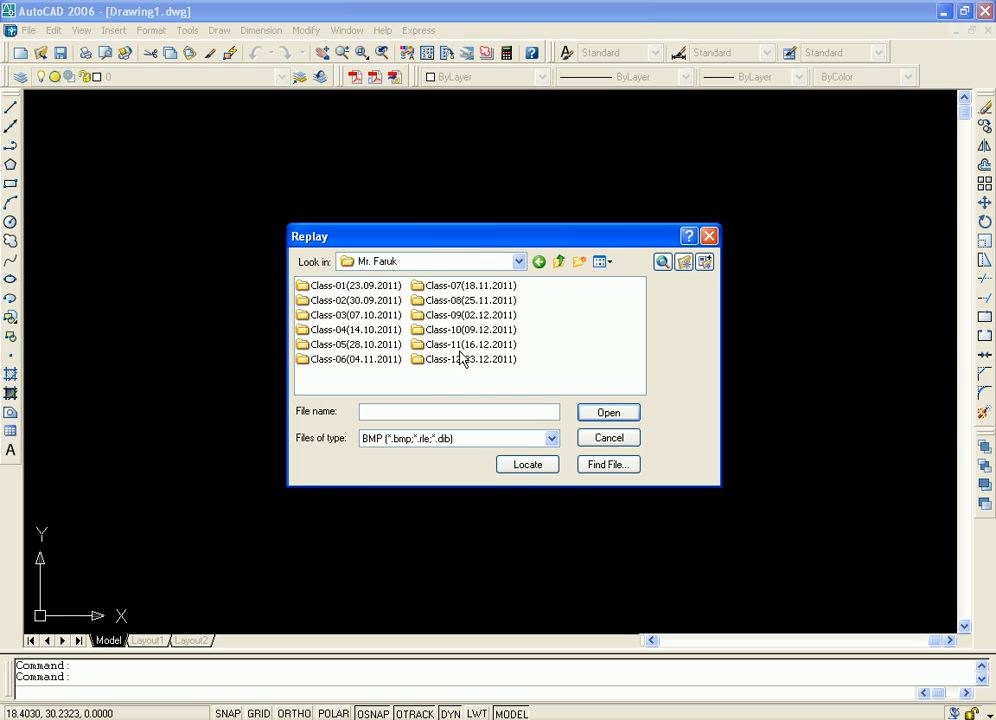
{"action": "double_click", "coordinate": [461, 359]}
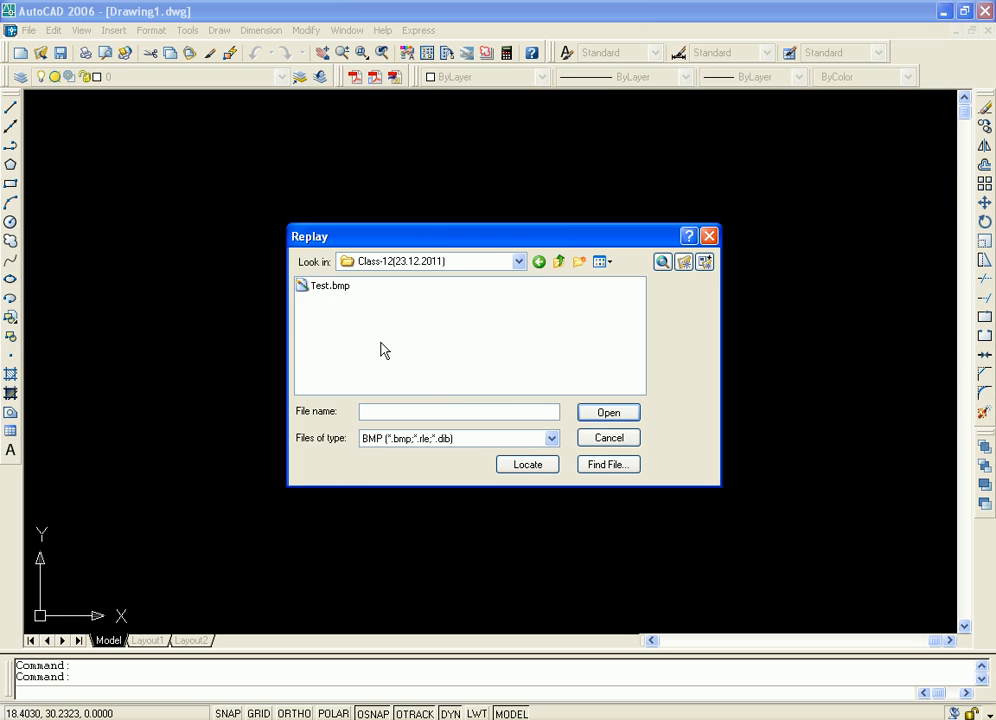
{"action": "left_click", "coordinate": [606, 415]}
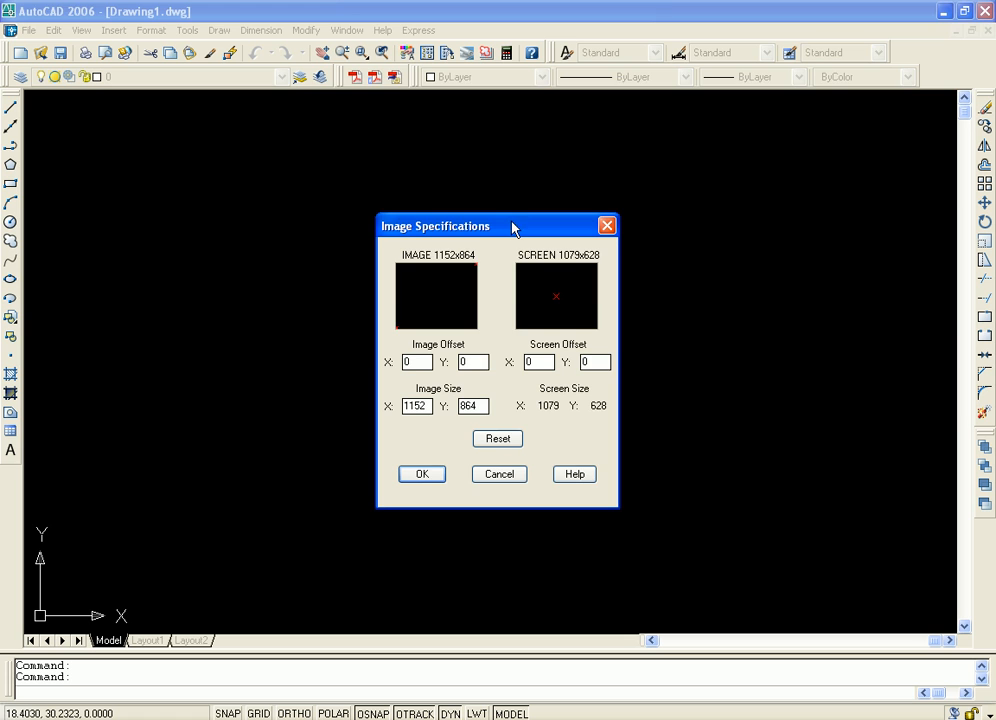
Display the image with an image offset of X 10, Y 30 and a screen offset of X 20, Y 40
{"action": "left_click_drag", "start_coordinate": [512, 227], "coordinate": [492, 204]}
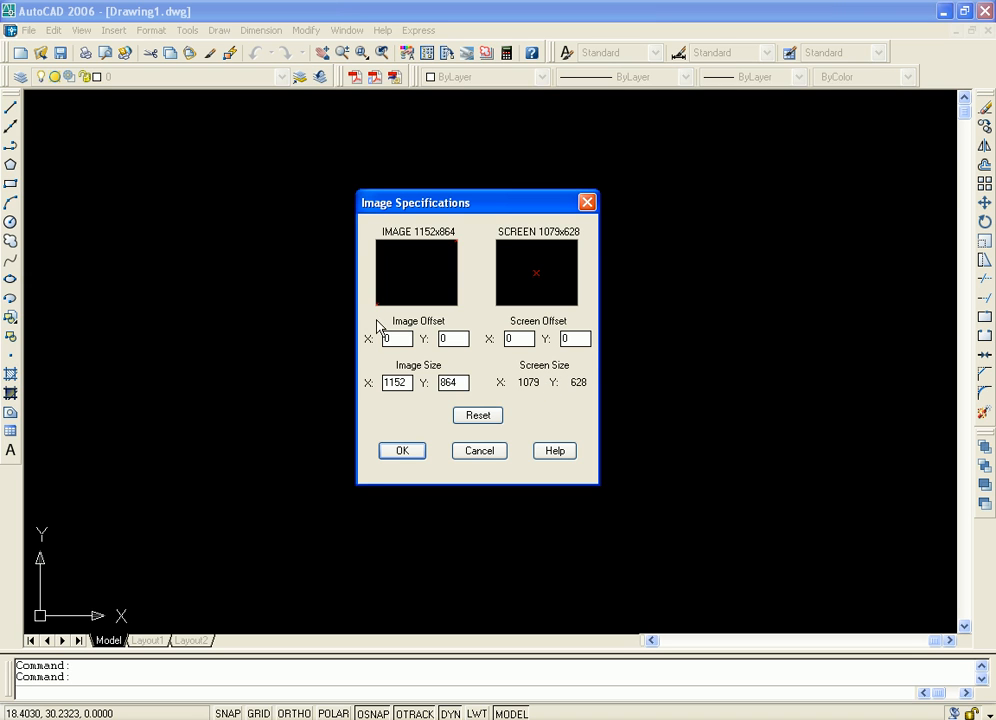
{"action": "left_click_drag", "start_coordinate": [401, 343], "coordinate": [363, 331]}
{"action": "key", "text": "Tab"}
{"action": "type", "text": "30"}
{"action": "key", "text": "Tab"}
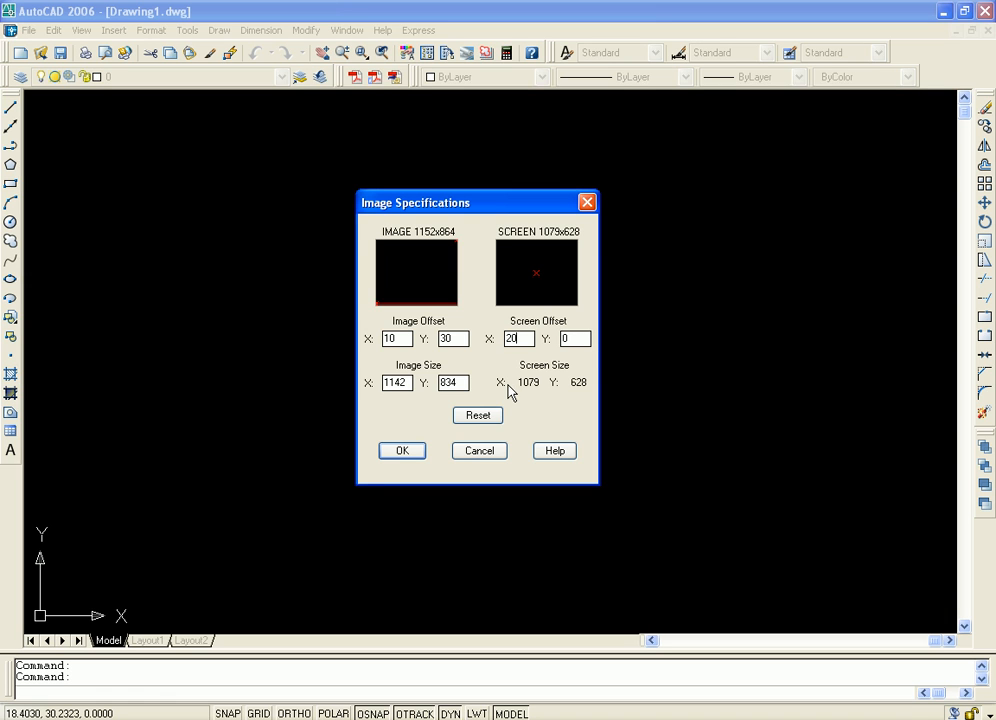
{"action": "key", "text": "Tab"}
{"action": "key", "text": "Tab"}
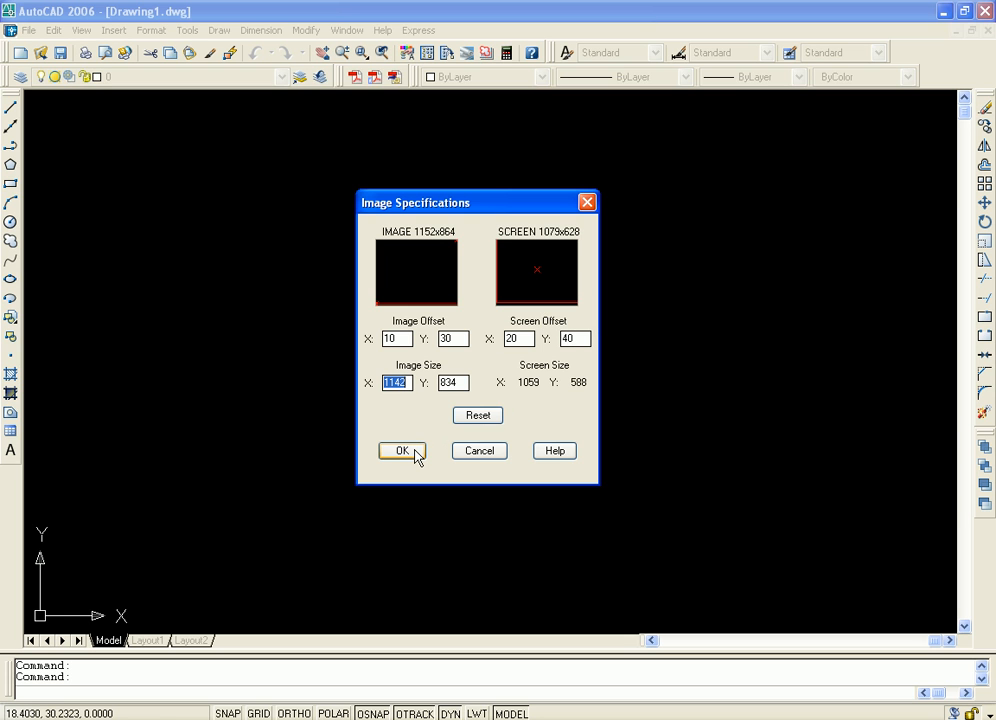
{"action": "left_click", "coordinate": [402, 451]}
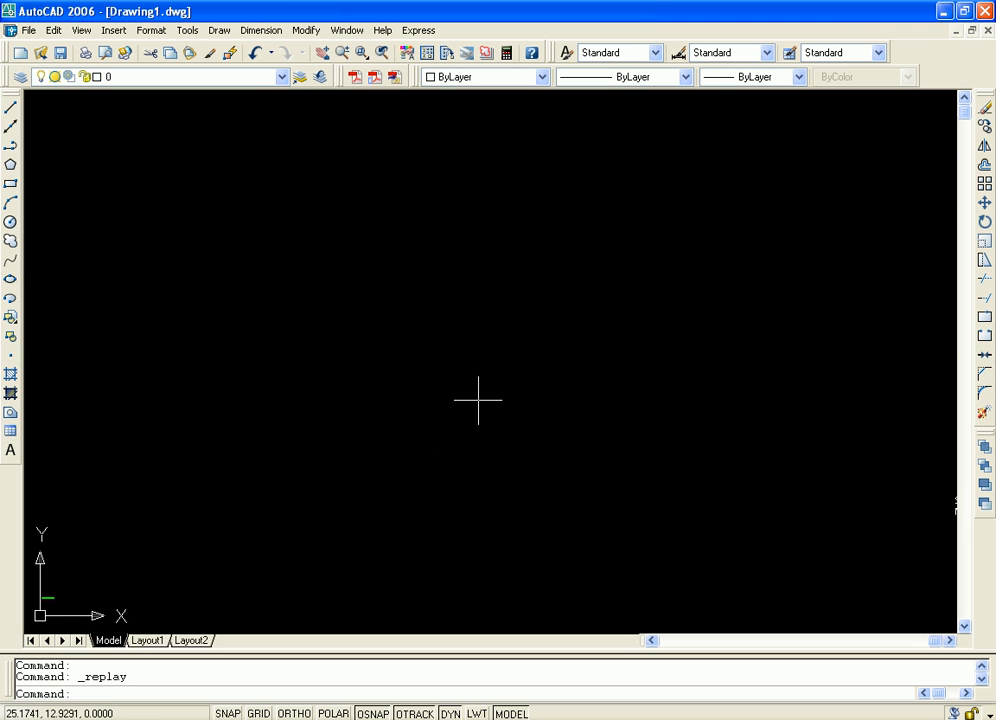
Look for the displayed image across the drawing area, including a Zoom All view of the model
{"action": "middle_click_drag", "start_coordinate": [361, 399], "coordinate": [698, 266]}
{"action": "scroll", "coordinate": [585, 369], "scroll_direction": "down", "scroll_amount": 2}
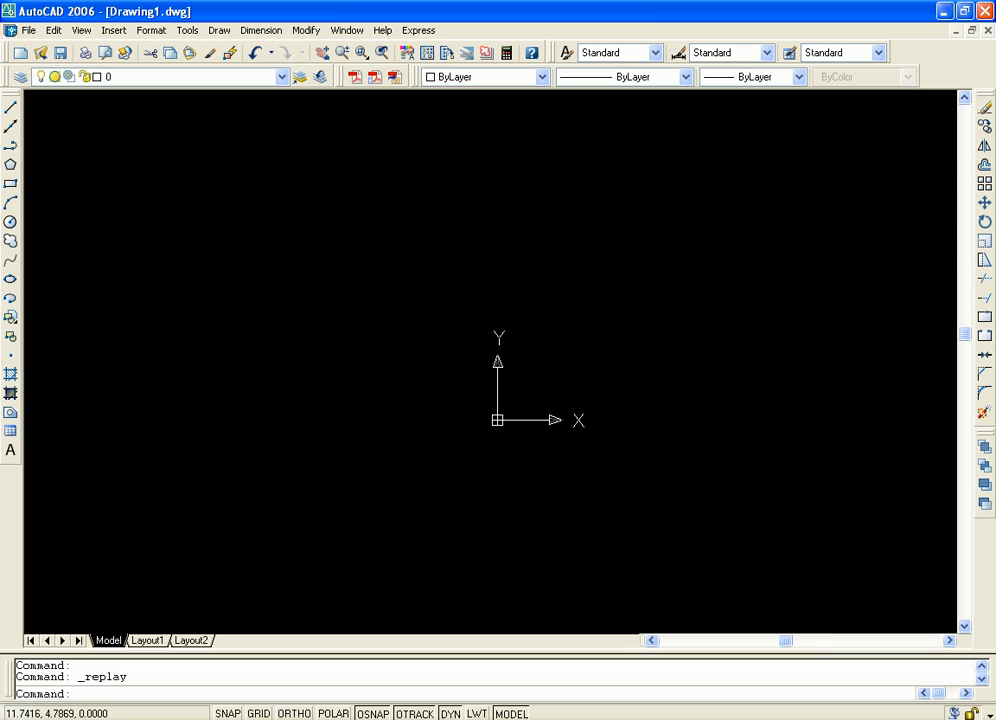
{"action": "scroll", "coordinate": [503, 242], "scroll_direction": "up", "scroll_amount": 3}
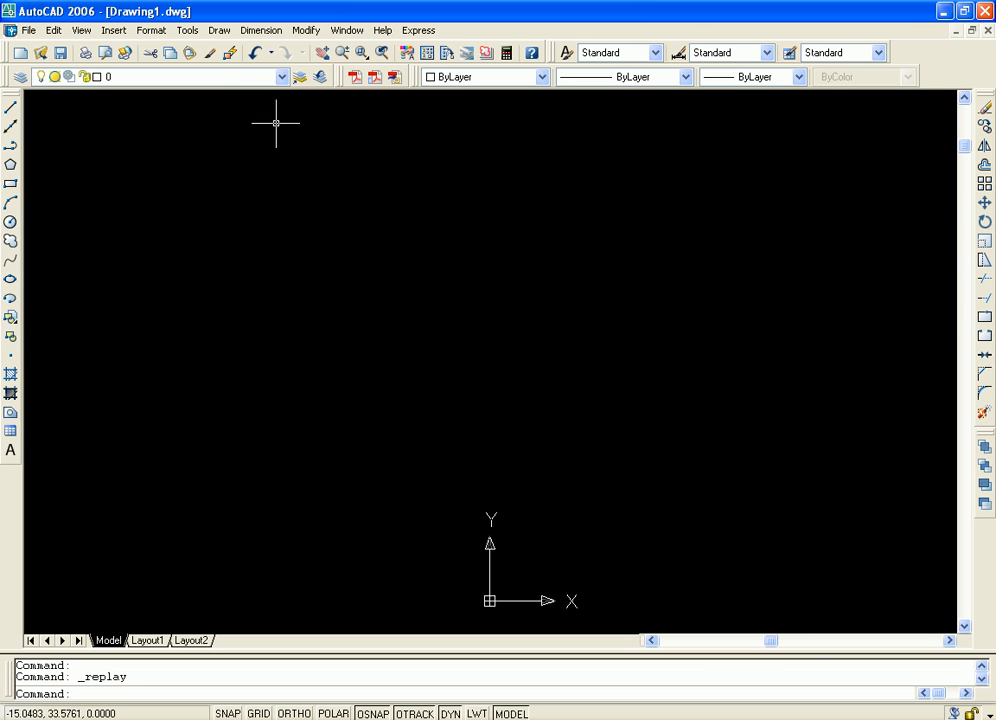
{"action": "left_click", "coordinate": [81, 30]}
{"action": "mouse_move", "coordinate": [160, 112]}
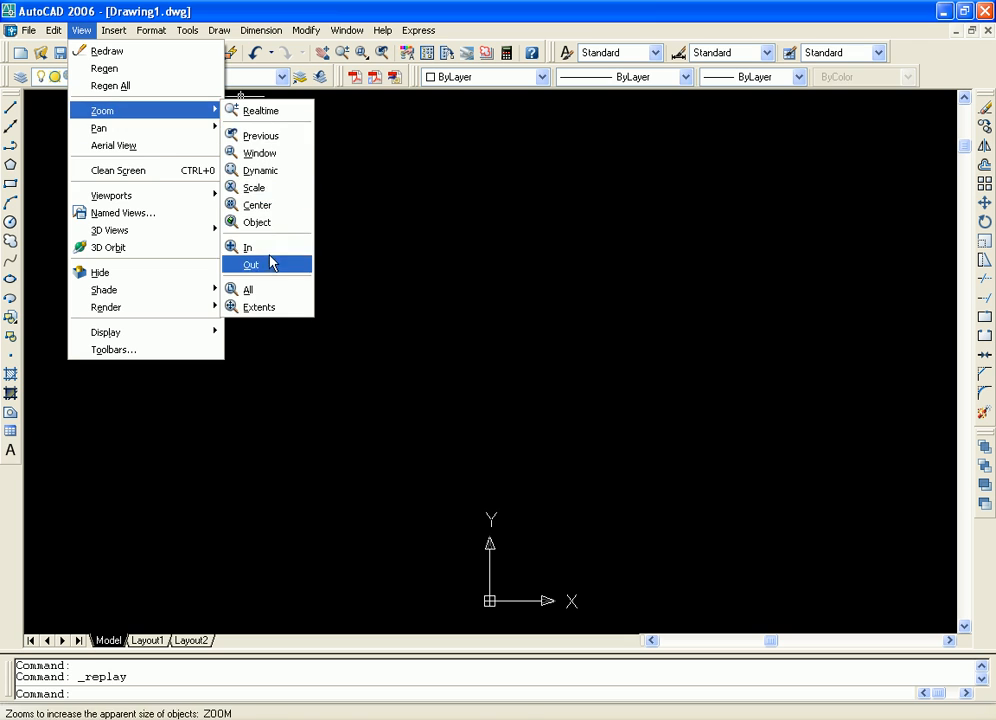
{"action": "left_click", "coordinate": [283, 294]}
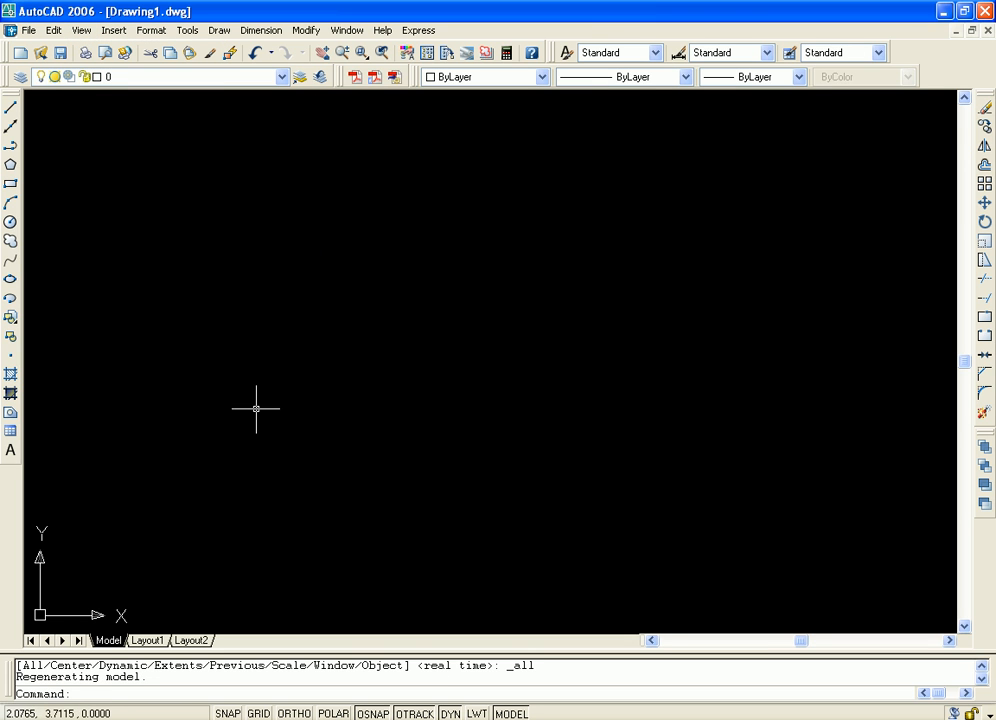
{"action": "scroll", "coordinate": [452, 388], "scroll_direction": "down", "scroll_amount": 6}
{"action": "scroll", "coordinate": [692, 419], "scroll_direction": "up", "scroll_amount": 4}
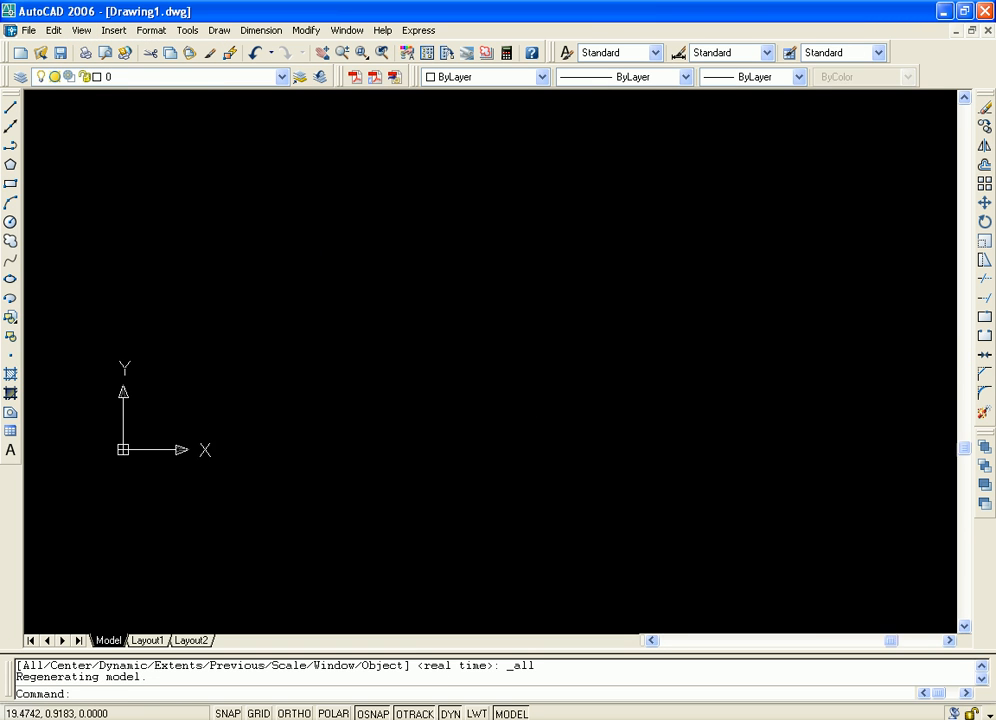
{"action": "middle_click_drag", "start_coordinate": [335, 394], "coordinate": [541, 438]}
Select all objects in the drawing and examine the area around the UCS origin up close
{"action": "key", "text": "ctrl+a"}
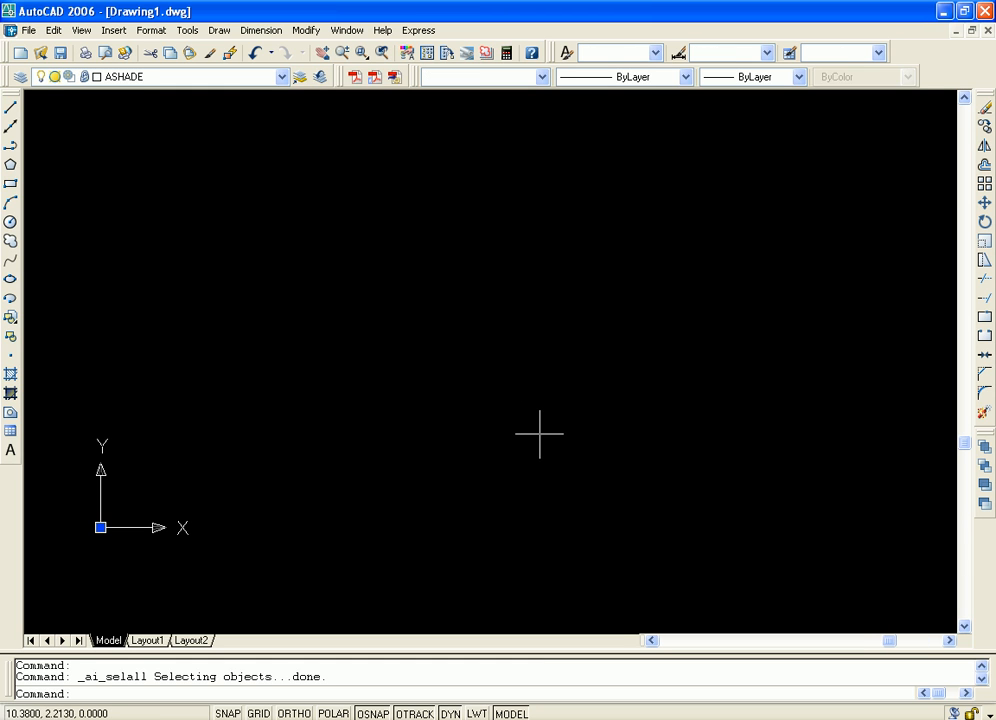
{"action": "middle_click_drag", "start_coordinate": [320, 476], "coordinate": [545, 462]}
{"action": "scroll", "coordinate": [307, 476], "scroll_direction": "up", "scroll_amount": 5}
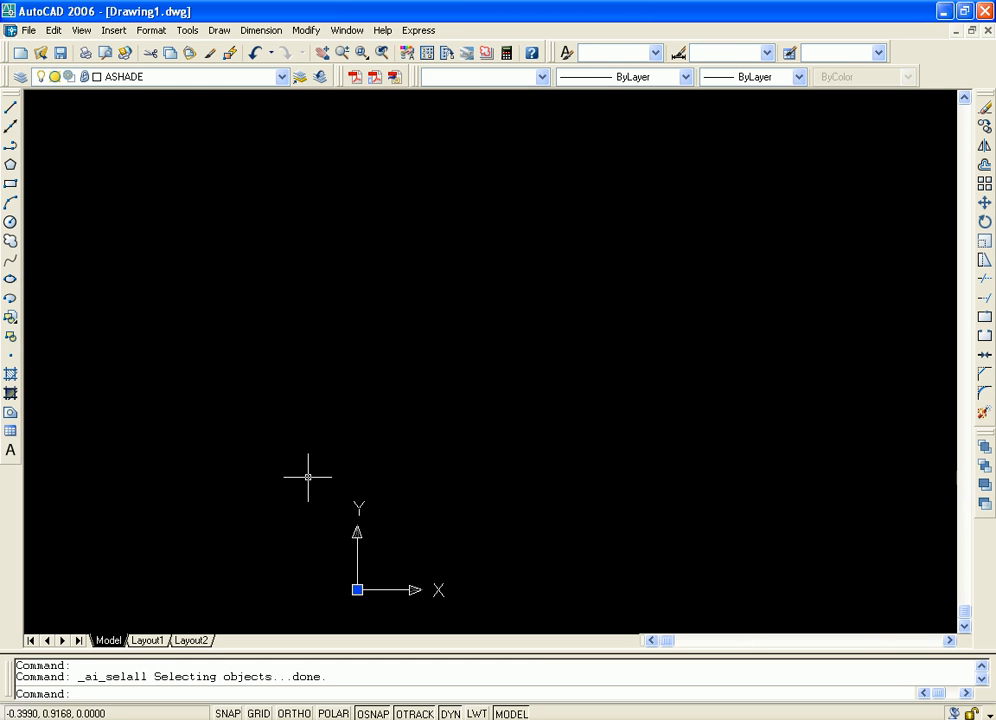
{"action": "scroll", "coordinate": [396, 512], "scroll_direction": "up", "scroll_amount": 3}
{"action": "middle_click_drag", "start_coordinate": [426, 540], "coordinate": [704, 383]}
{"action": "scroll", "coordinate": [539, 502], "scroll_direction": "up", "scroll_amount": 5}
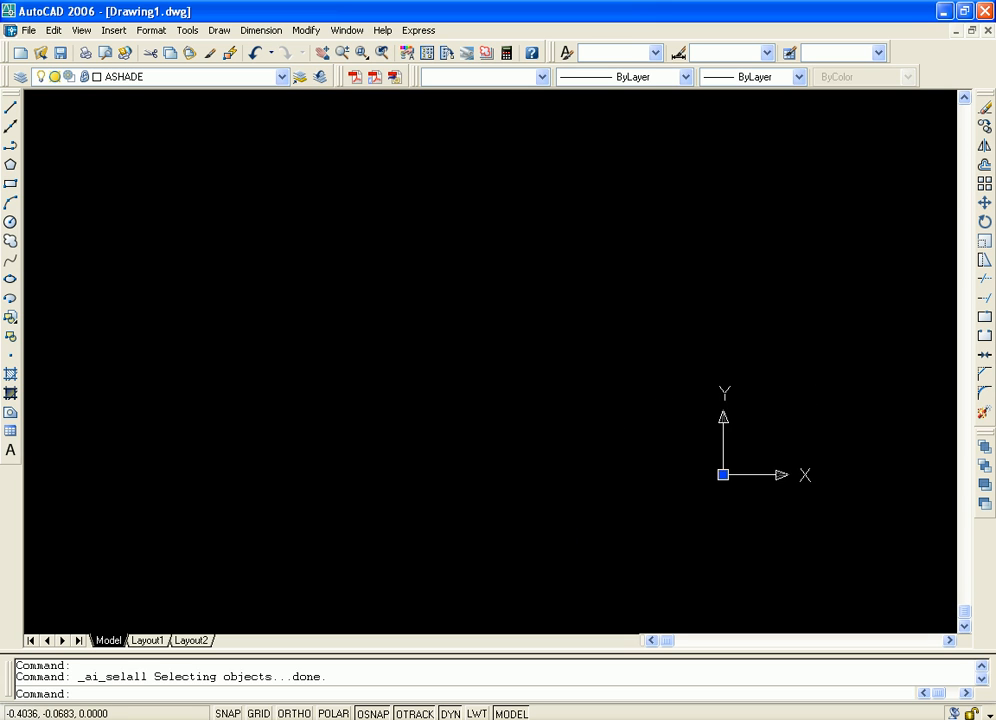
{"action": "middle_click_drag", "start_coordinate": [277, 454], "coordinate": [592, 310]}
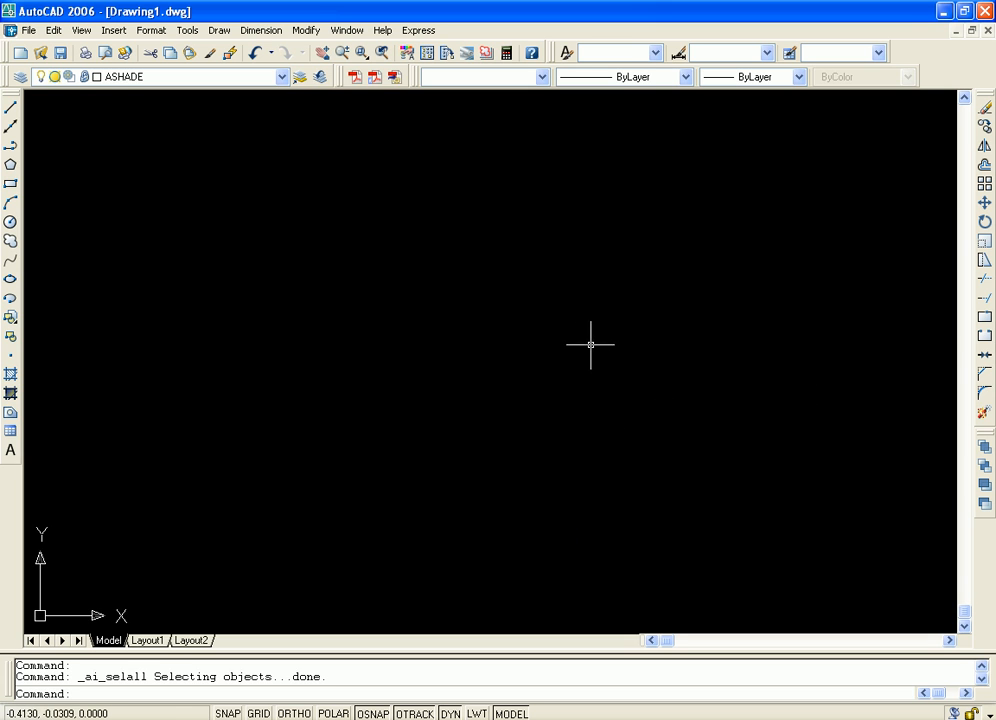
{"action": "scroll", "coordinate": [555, 363], "scroll_direction": "down", "scroll_amount": 6}
{"action": "scroll", "coordinate": [555, 363], "scroll_direction": "down", "scroll_amount": 4}
{"action": "scroll", "coordinate": [605, 398], "scroll_direction": "up", "scroll_amount": 6}
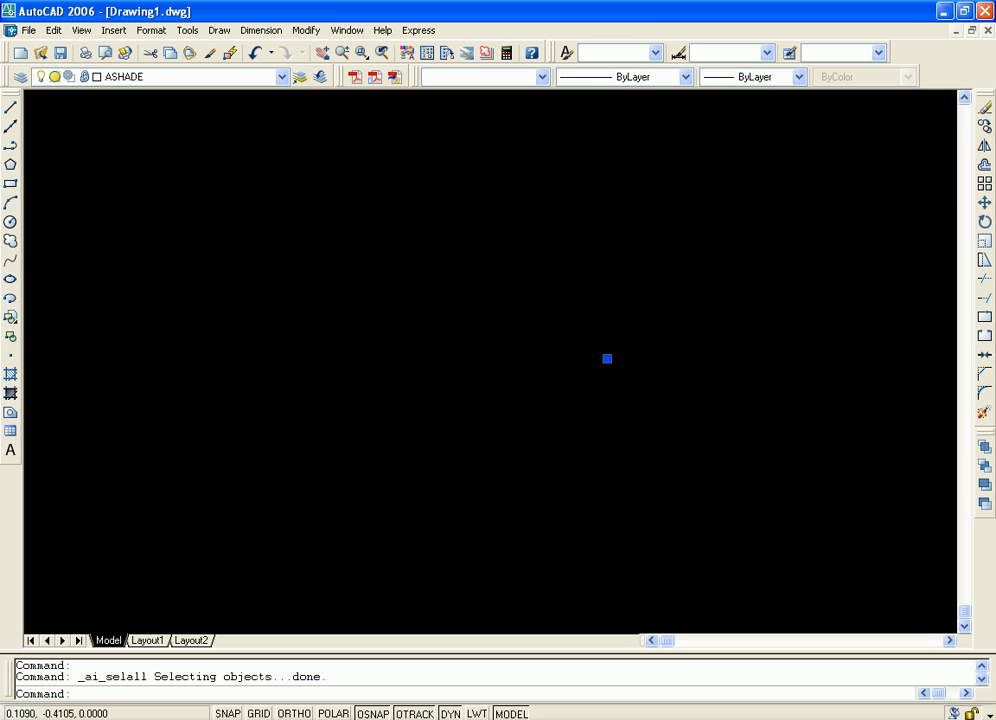
{"action": "scroll", "coordinate": [609, 265], "scroll_direction": "up", "scroll_amount": 3}
{"action": "middle_click_drag", "start_coordinate": [552, 181], "coordinate": [545, 298]}
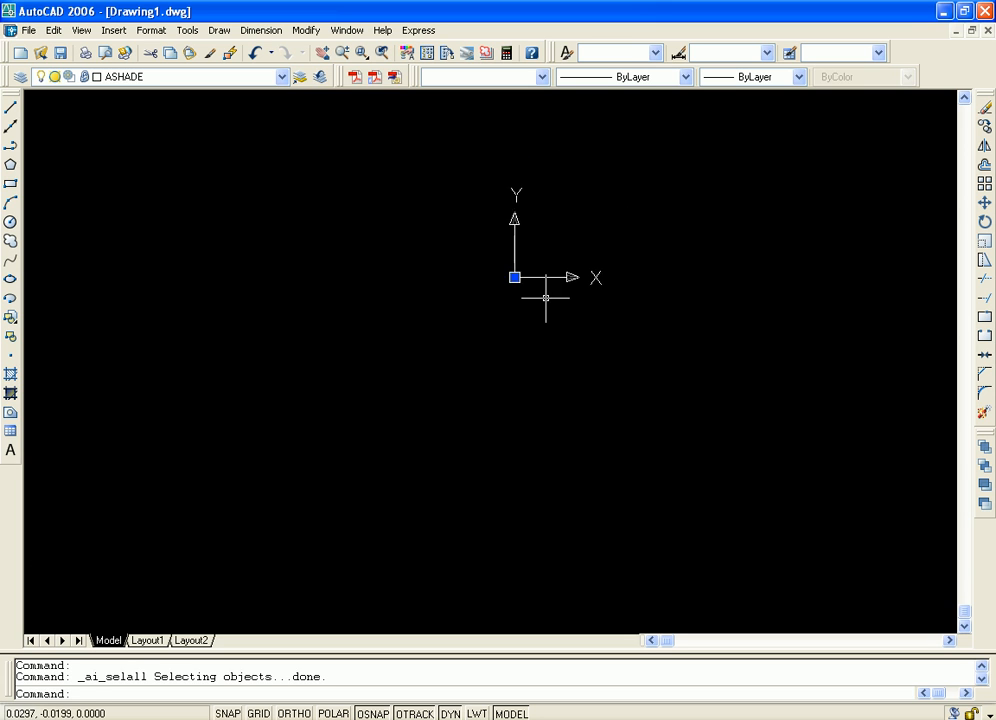
{"action": "scroll", "coordinate": [538, 297], "scroll_direction": "up", "scroll_amount": 6}
{"action": "scroll", "coordinate": [519, 293], "scroll_direction": "up", "scroll_amount": 5}
{"action": "scroll", "coordinate": [494, 356], "scroll_direction": "down", "scroll_amount": 5}
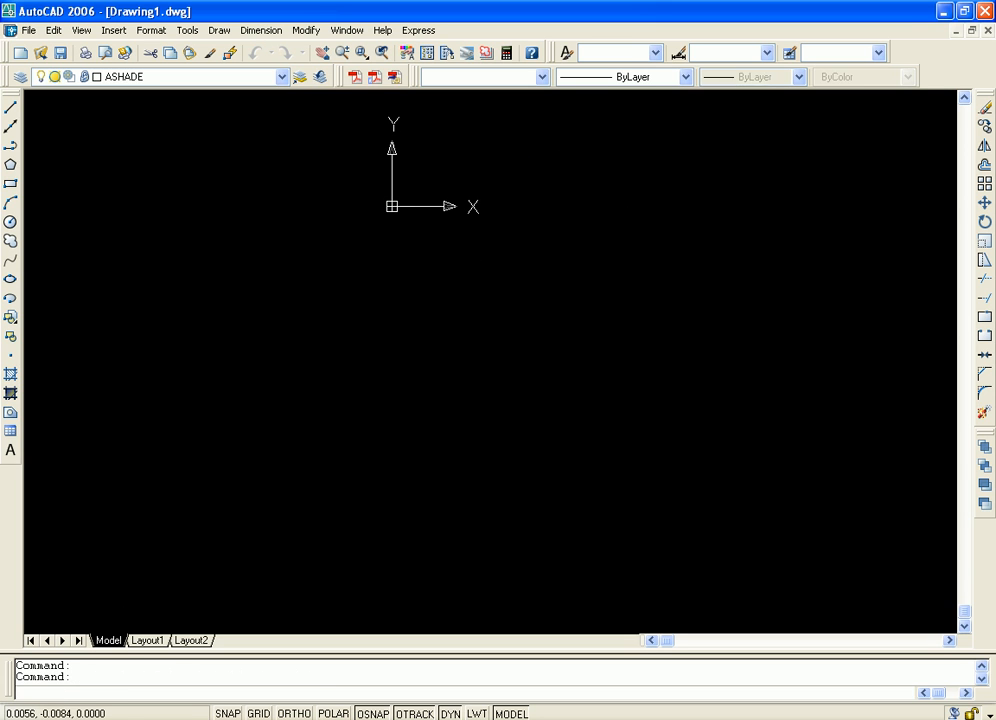
Try to erase every object in the drawing
{"action": "key", "text": "ctrl+a"}
{"action": "key", "text": "Delete"}
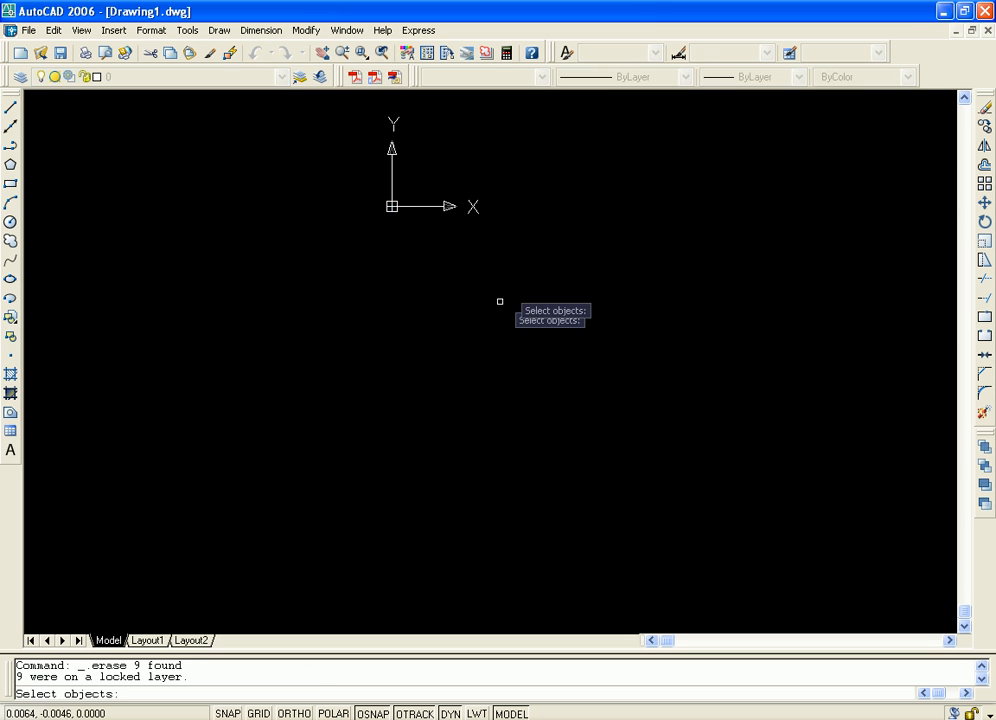
{"action": "mouse_move", "coordinate": [507, 289]}
{"action": "middle_mouse_down"}
{"action": "mouse_move", "coordinate": [387, 451]}
{"action": "mouse_move", "coordinate": [313, 429]}
{"action": "middle_mouse_up"}
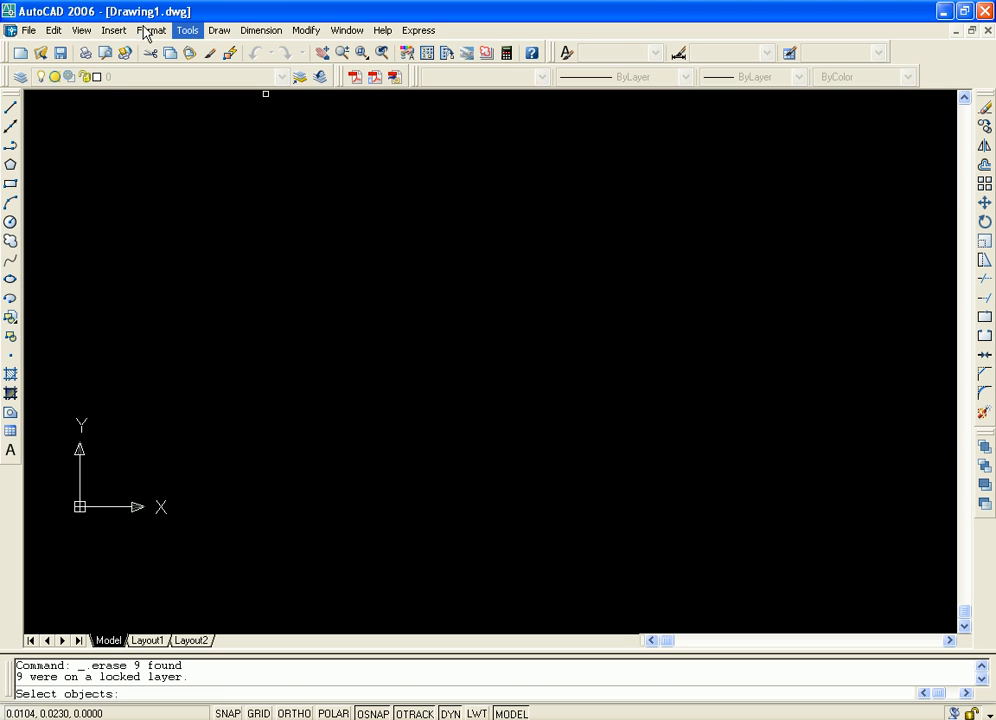
Load Test.bmp again for viewing with Display Image from the instructor's Class-12(23.12.2011) folder on the E: drive
{"action": "left_click", "coordinate": [184, 33]}
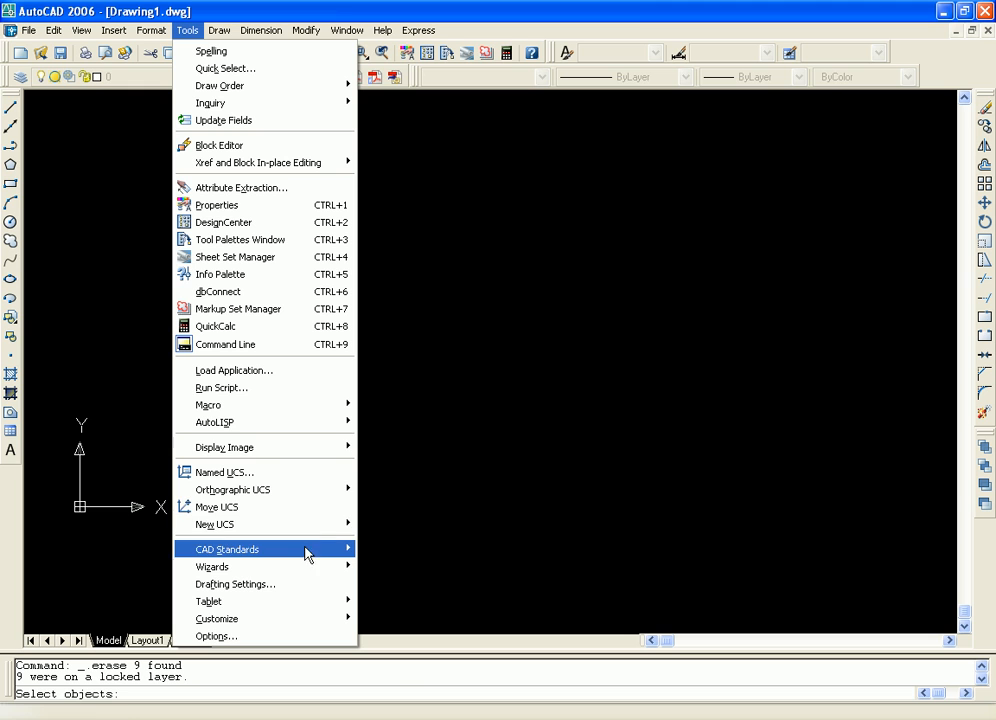
{"action": "mouse_move", "coordinate": [328, 449]}
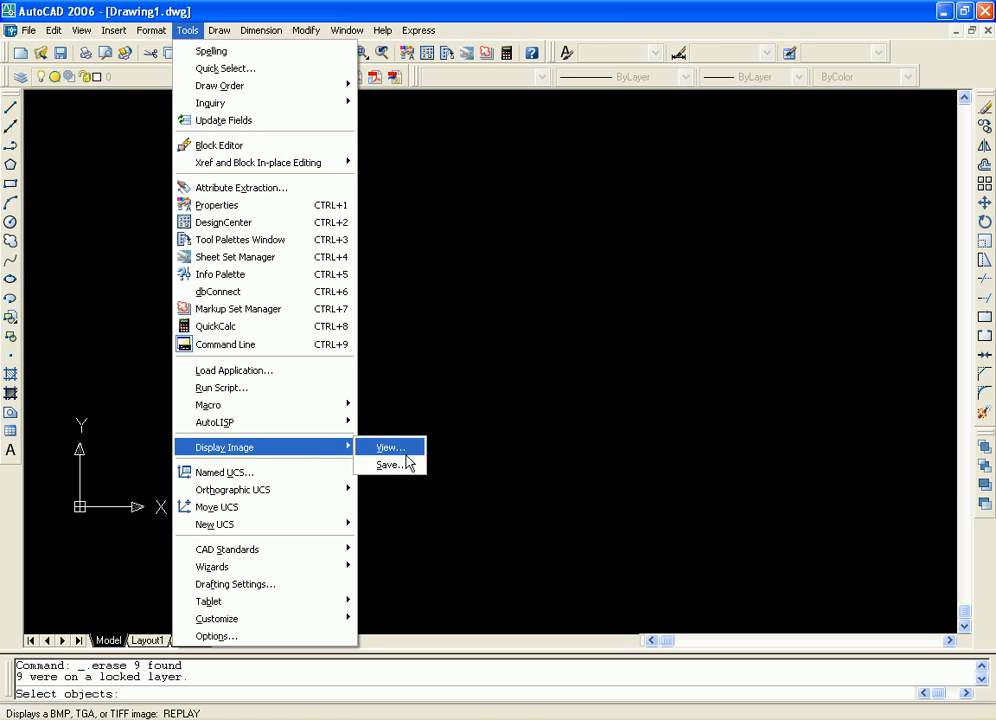
{"action": "left_click", "coordinate": [406, 455]}
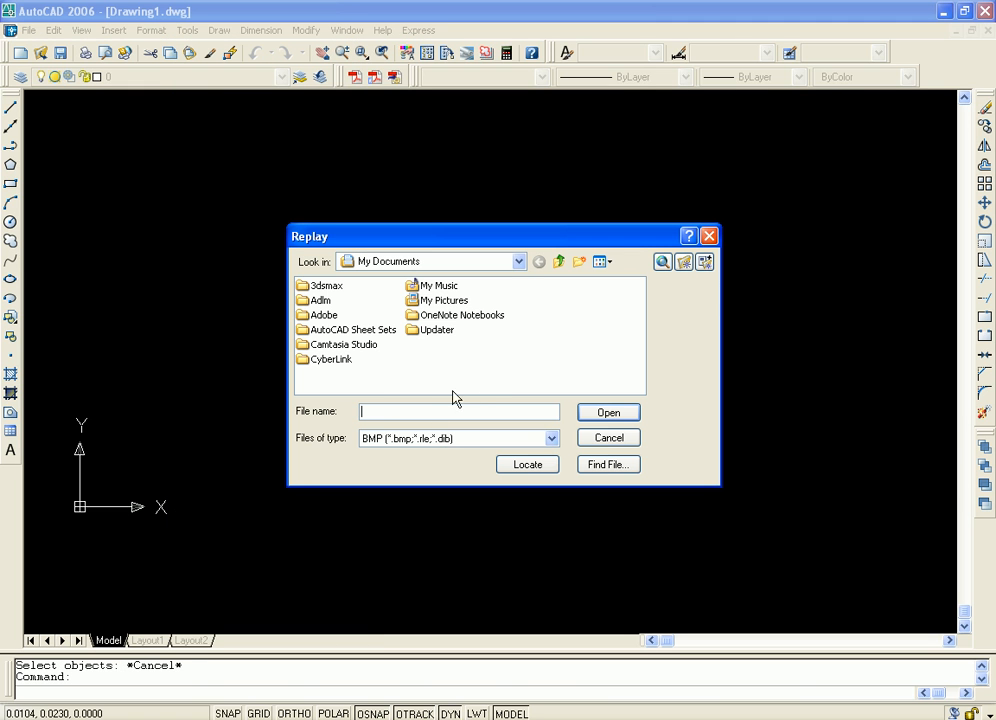
{"action": "left_click", "coordinate": [517, 262]}
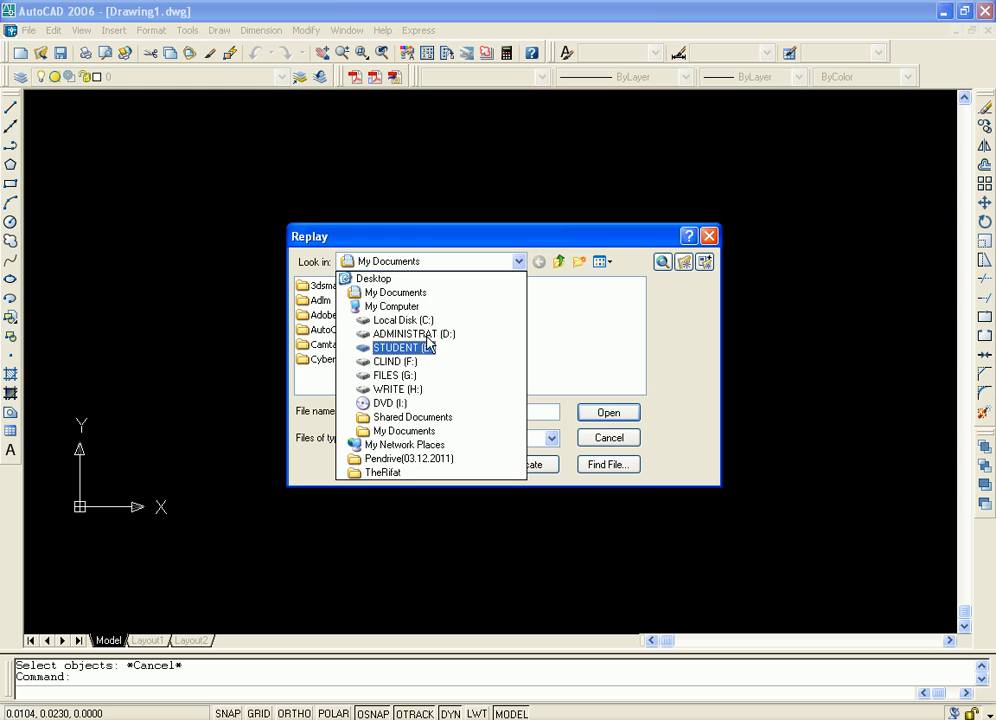
{"action": "left_click", "coordinate": [398, 349]}
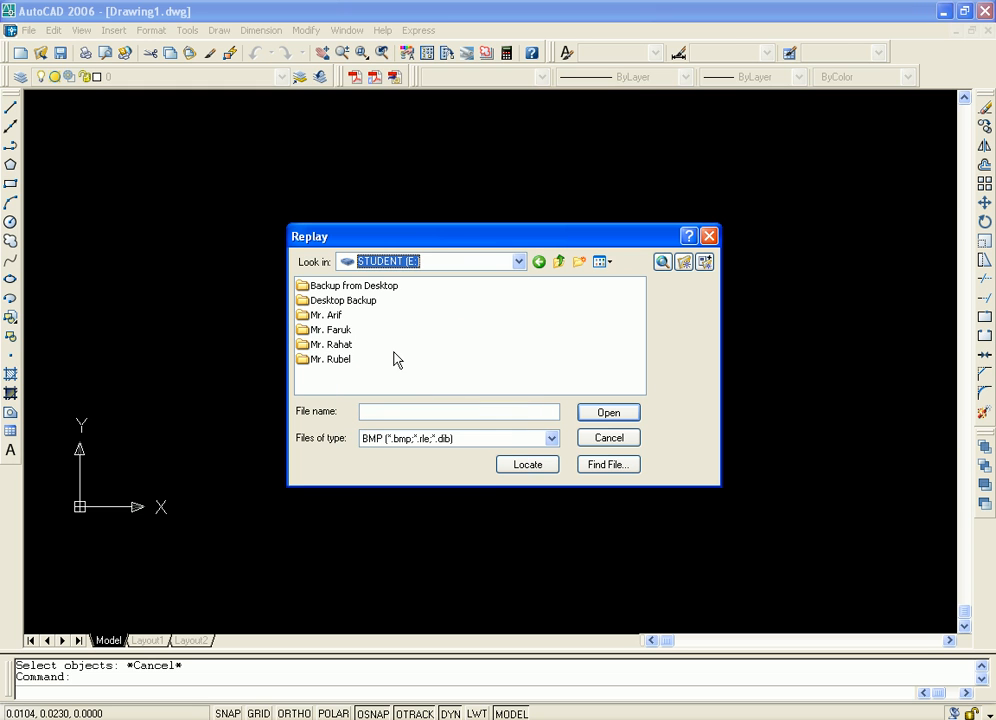
{"action": "double_click", "coordinate": [339, 330]}
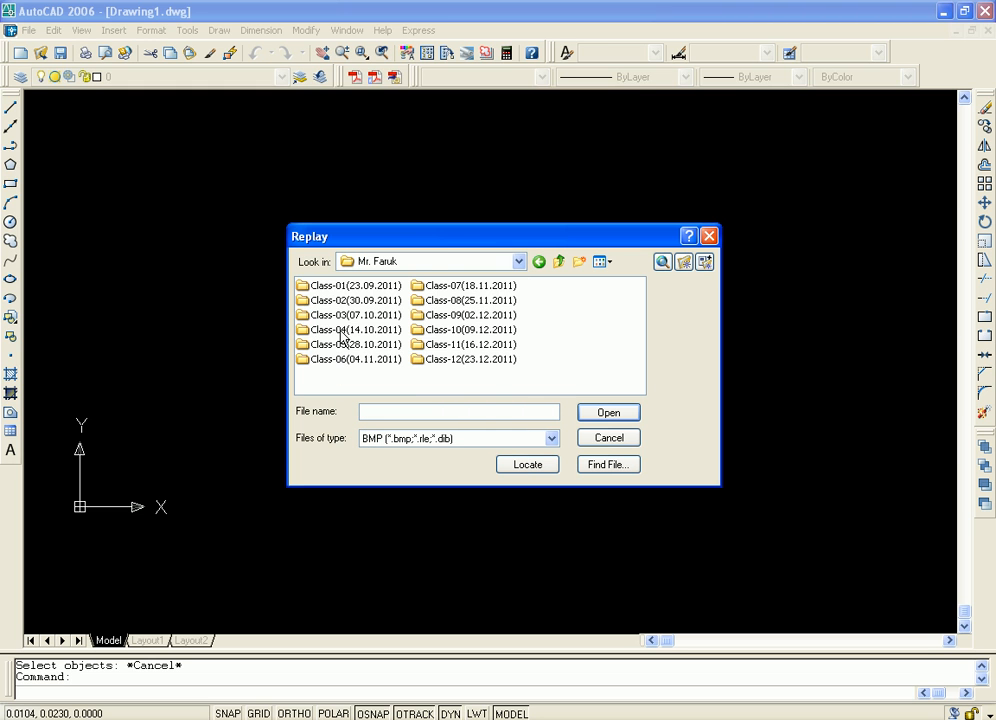
{"action": "double_click", "coordinate": [466, 360]}
{"action": "left_click", "coordinate": [323, 288]}
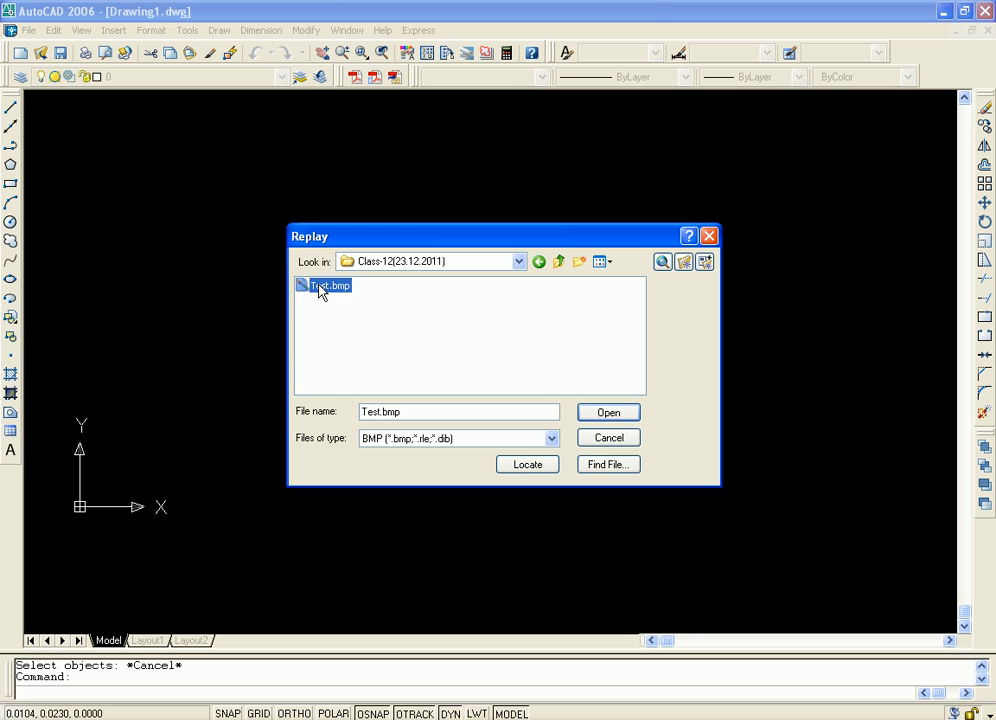
{"action": "left_click", "coordinate": [610, 415]}
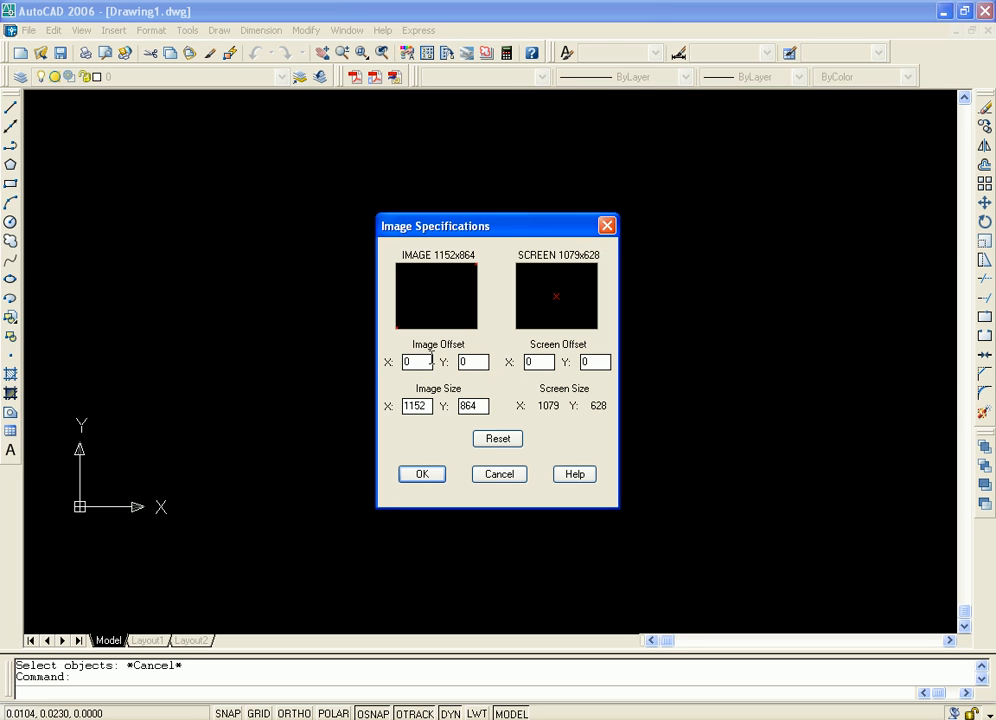
Display Test.bmp with the default image and screen offsets and inspect the drawing area around the UCS origin
{"action": "left_click", "coordinate": [440, 478]}
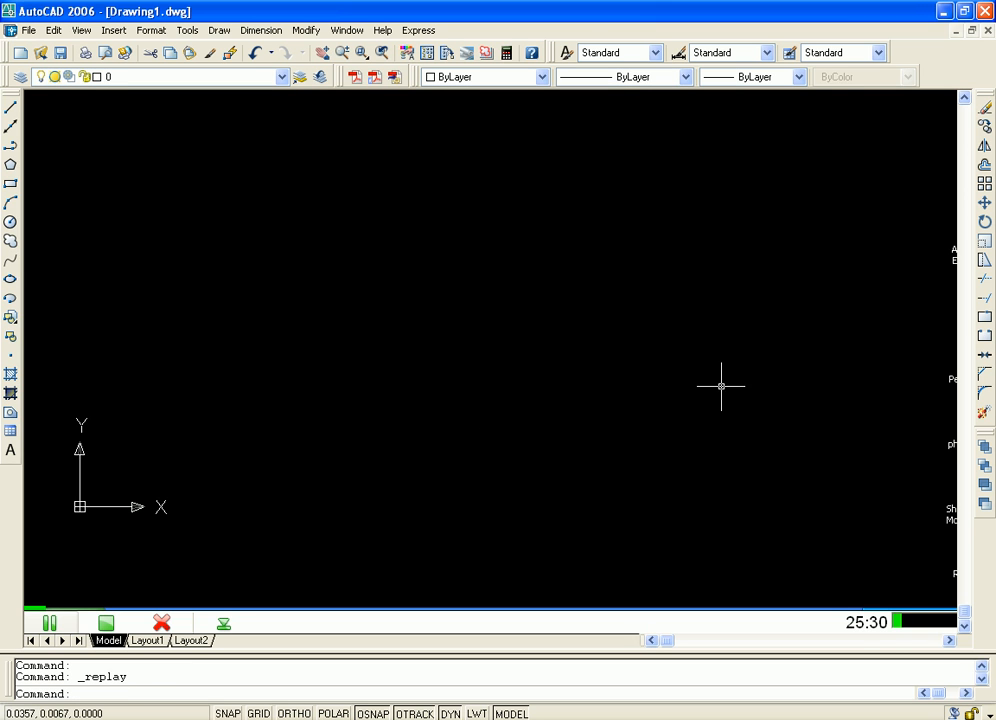
{"action": "middle_click_drag", "start_coordinate": [334, 339], "coordinate": [375, 345]}
{"action": "scroll", "coordinate": [525, 397], "scroll_direction": "down", "scroll_amount": 8}
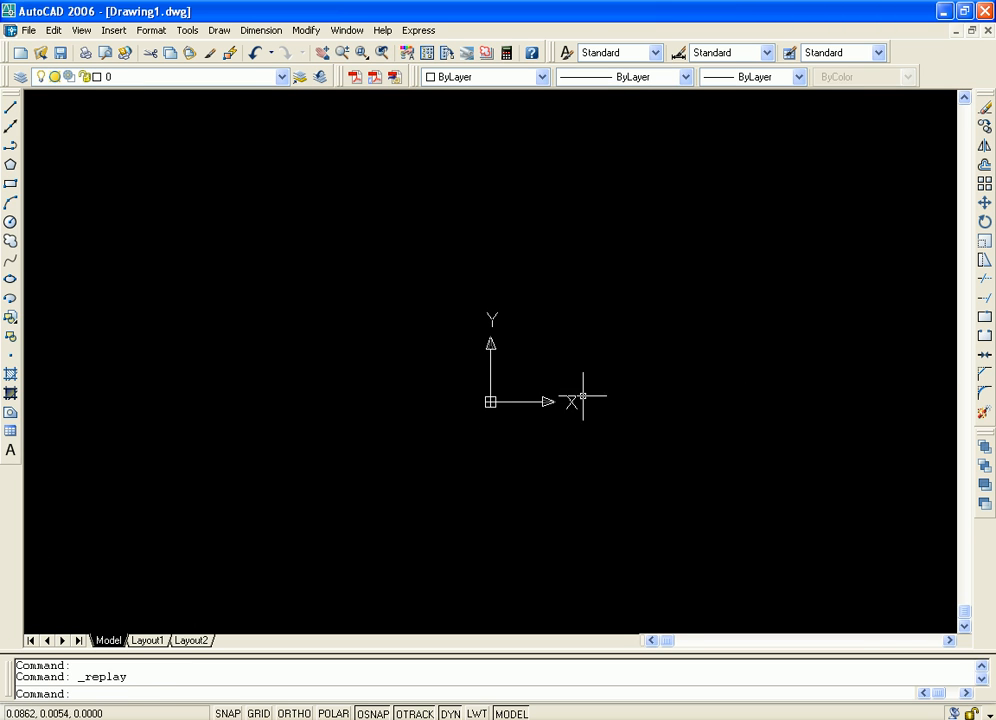
{"action": "scroll", "coordinate": [767, 422], "scroll_direction": "up", "scroll_amount": 3}
{"action": "scroll", "coordinate": [708, 416], "scroll_direction": "up", "scroll_amount": 5}
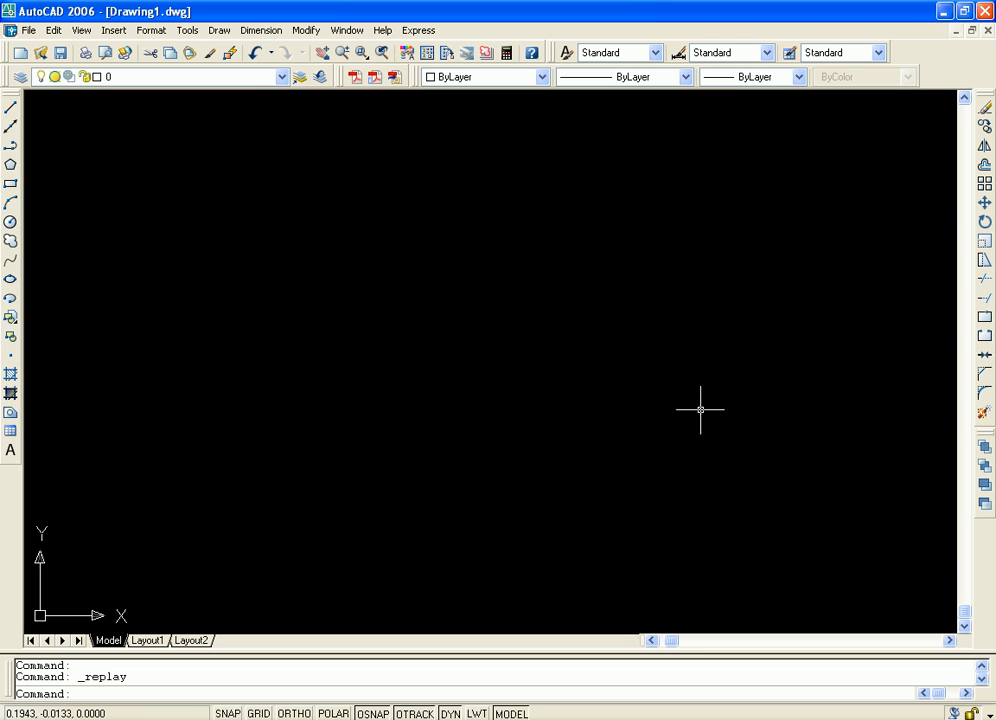
{"action": "scroll", "coordinate": [668, 421], "scroll_direction": "down", "scroll_amount": 10}
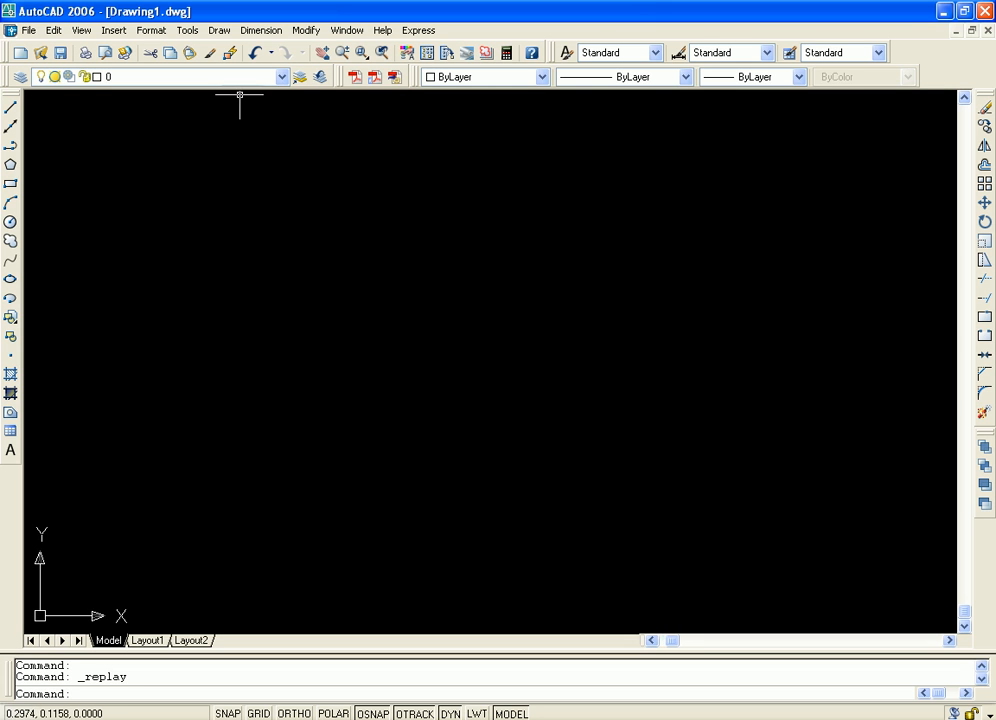
Load Test.bmp for viewing with Display Image from the instructor's Class-12(23.12.2011) folder on the E: drive
{"action": "left_click", "coordinate": [186, 31]}
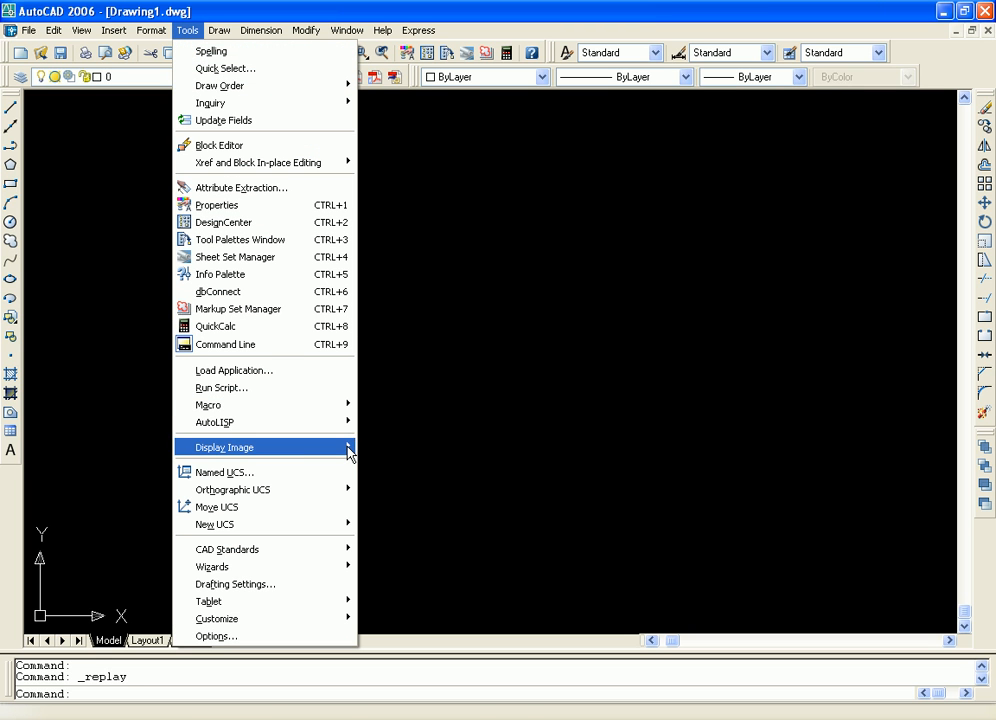
{"action": "mouse_move", "coordinate": [345, 447]}
{"action": "left_click", "coordinate": [390, 447]}
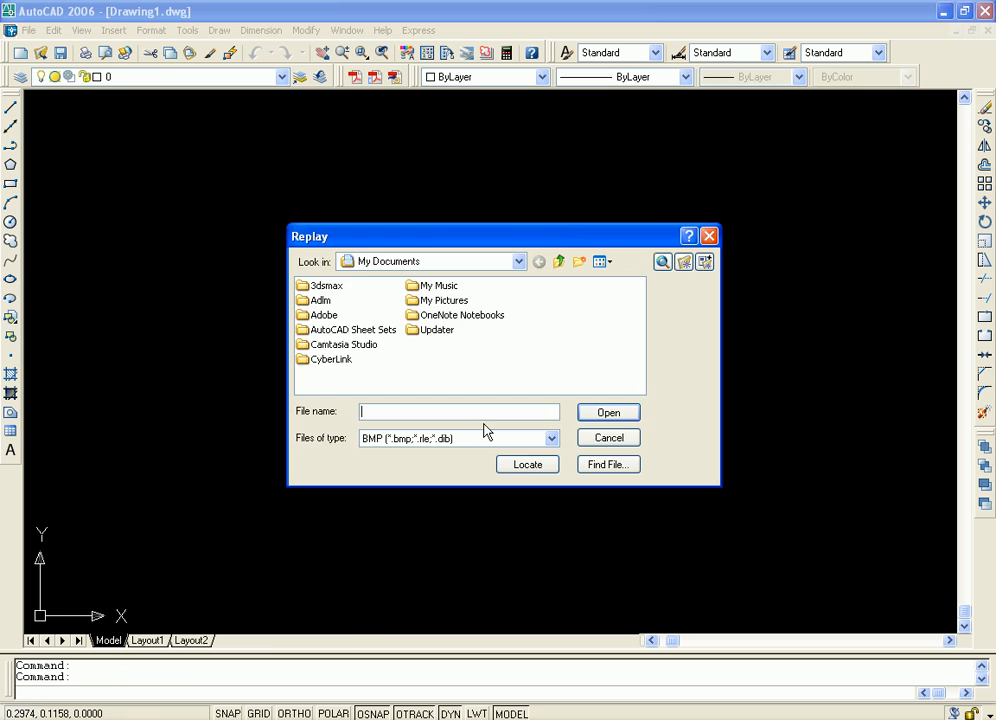
{"action": "left_click", "coordinate": [518, 261]}
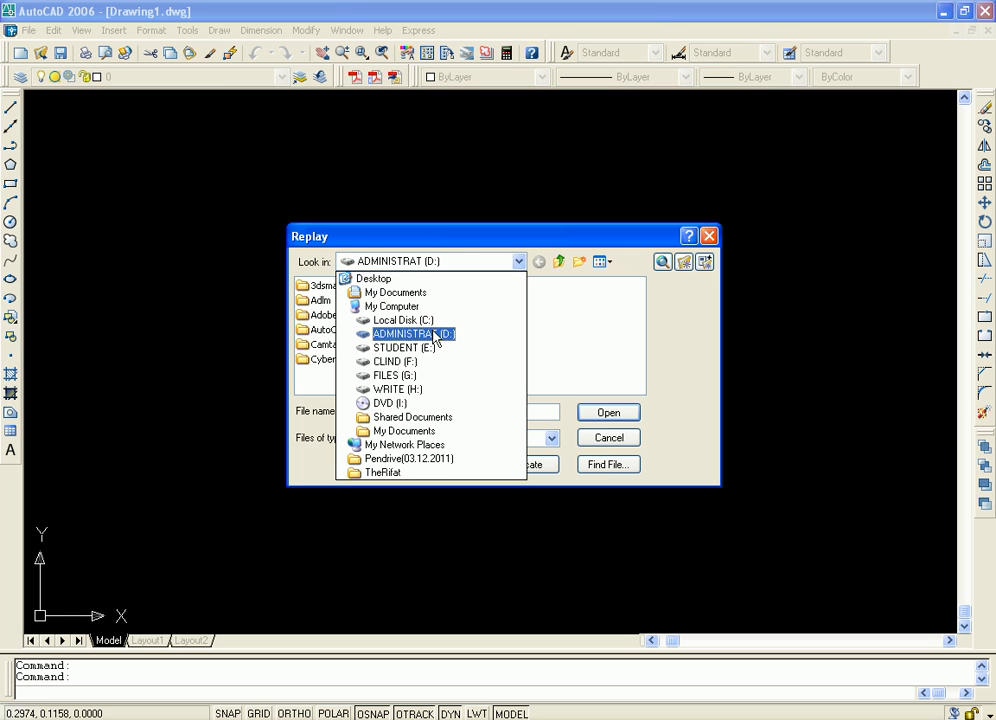
{"action": "left_click", "coordinate": [395, 352]}
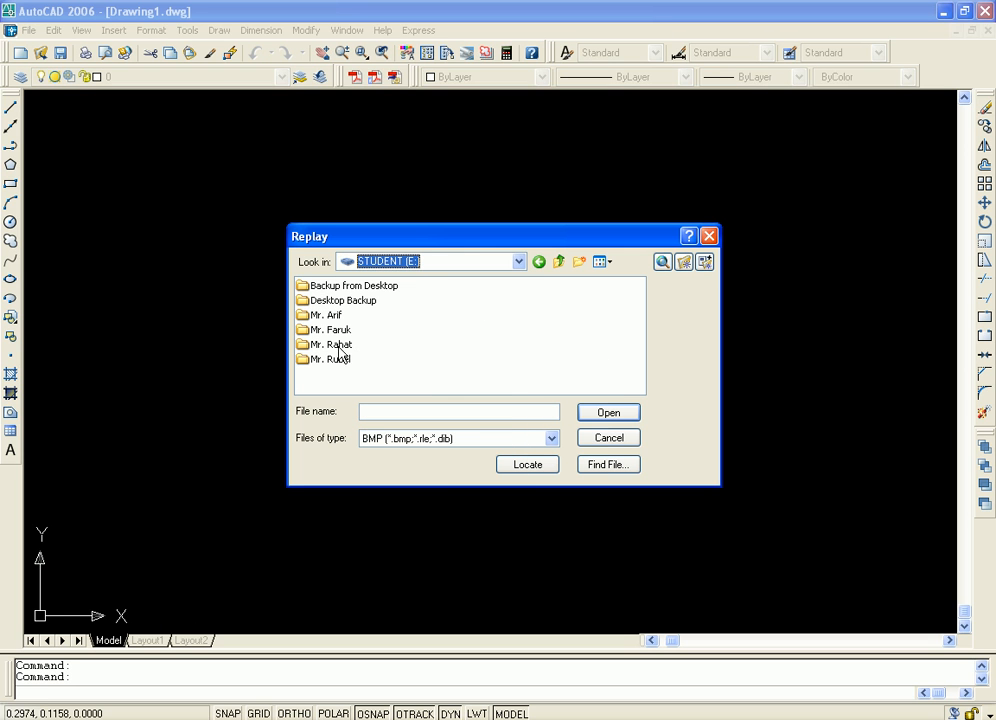
{"action": "left_click", "coordinate": [341, 331]}
{"action": "double_click", "coordinate": [341, 331]}
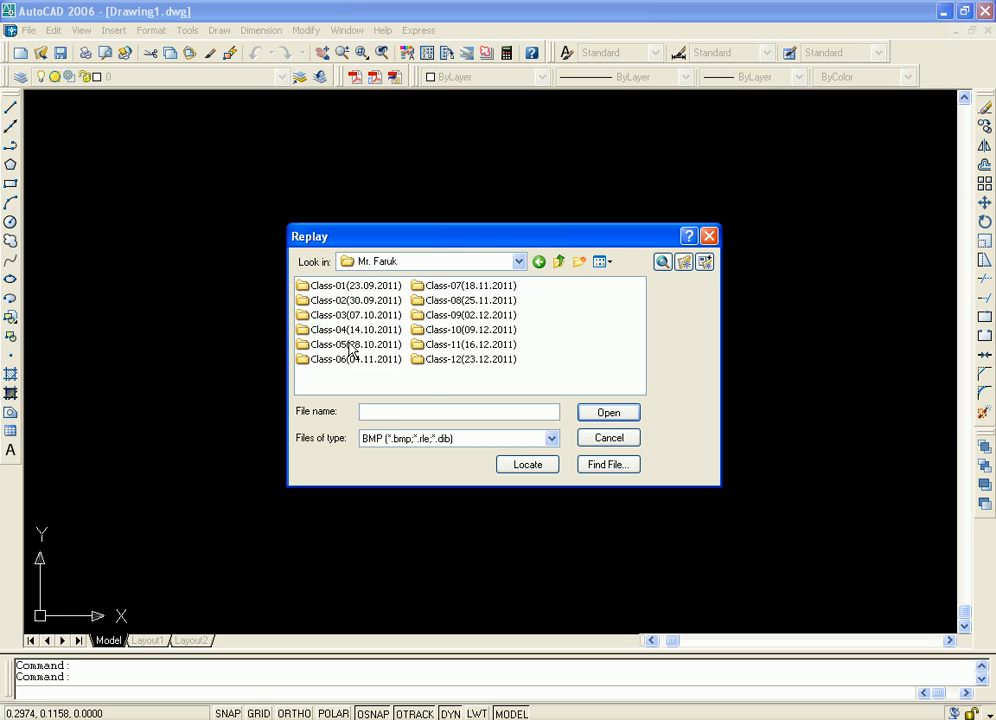
{"action": "double_click", "coordinate": [438, 361]}
{"action": "left_click", "coordinate": [318, 288]}
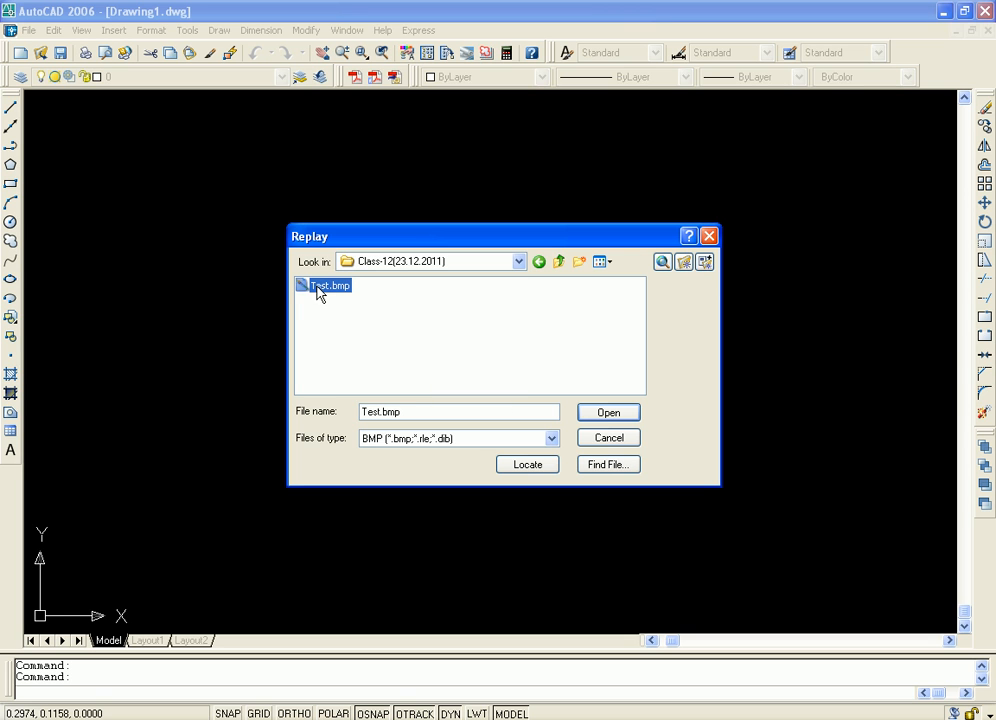
{"action": "left_click", "coordinate": [609, 412]}
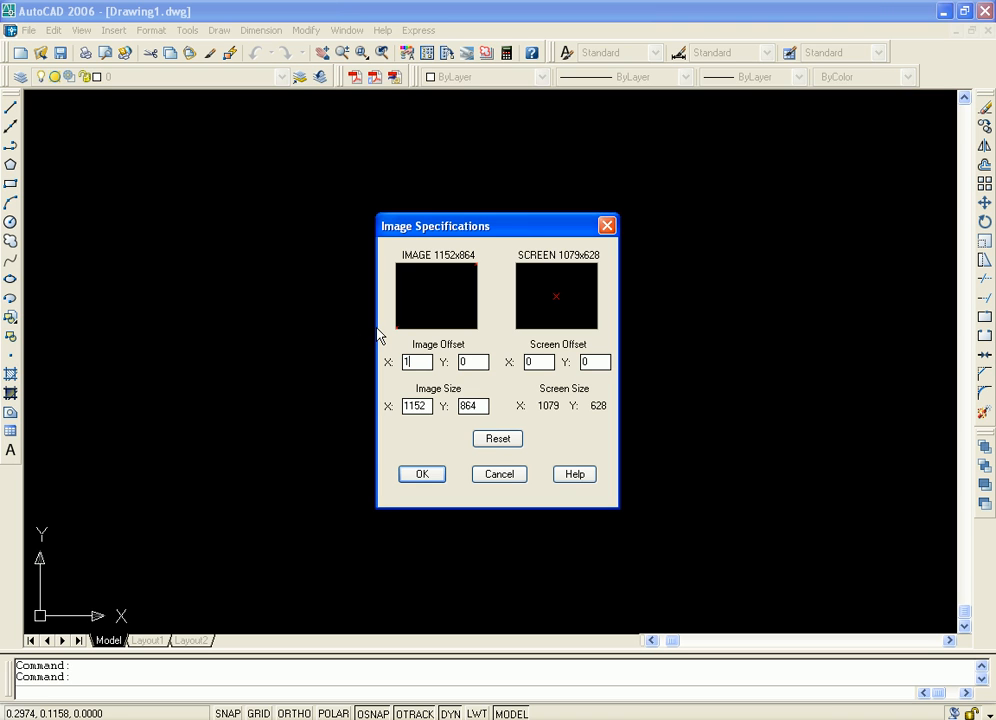
Set the image offset to X 100, Y 100 and the screen offset X to 100
{"action": "double_click", "coordinate": [469, 369]}
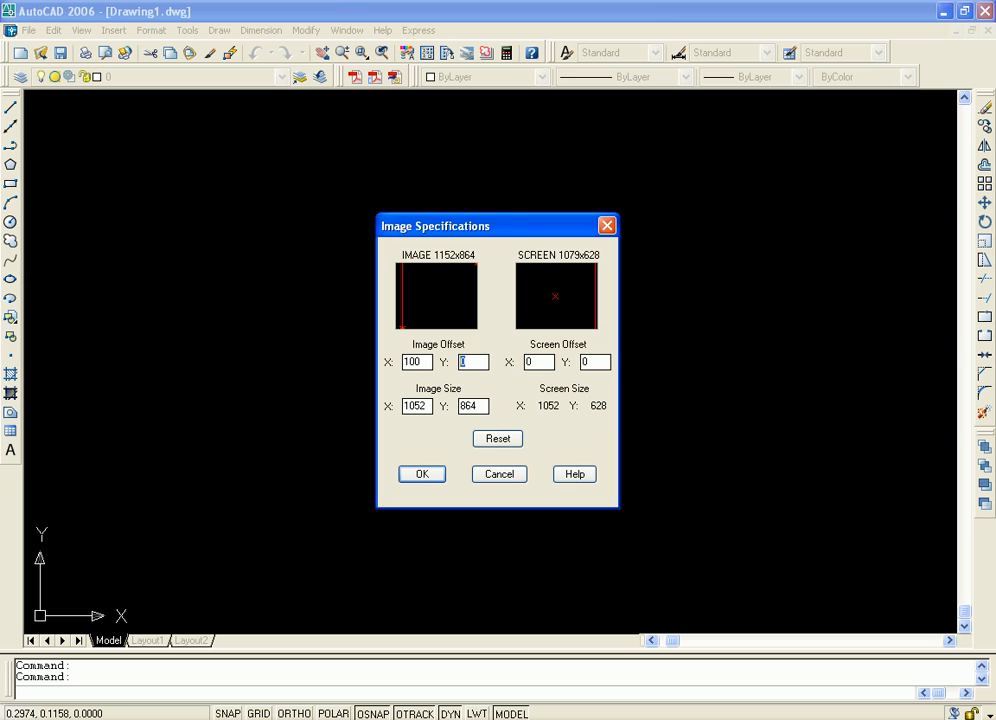
{"action": "type", "text": "100"}
{"action": "type", "text": "100"}
{"action": "left_click", "coordinate": [604, 361]}
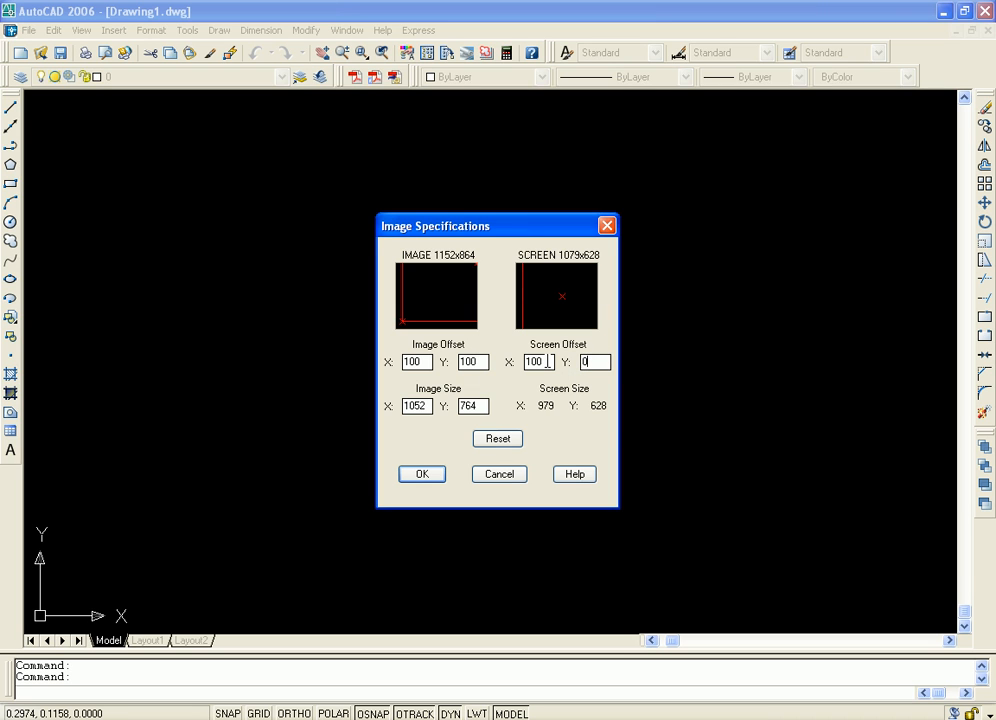
{"action": "left_click_drag", "start_coordinate": [536, 362], "coordinate": [519, 356]}
{"action": "left_click", "coordinate": [600, 361]}
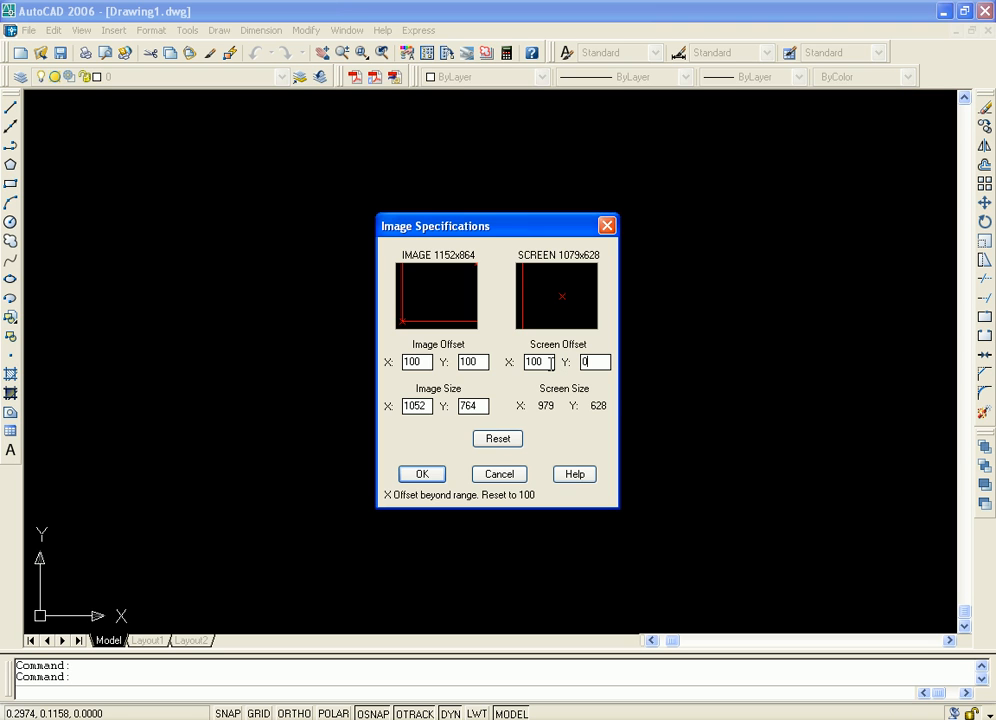
Set the screen offset to X 200, Y 200 and display the image with these specifications
{"action": "double_click", "coordinate": [540, 362]}
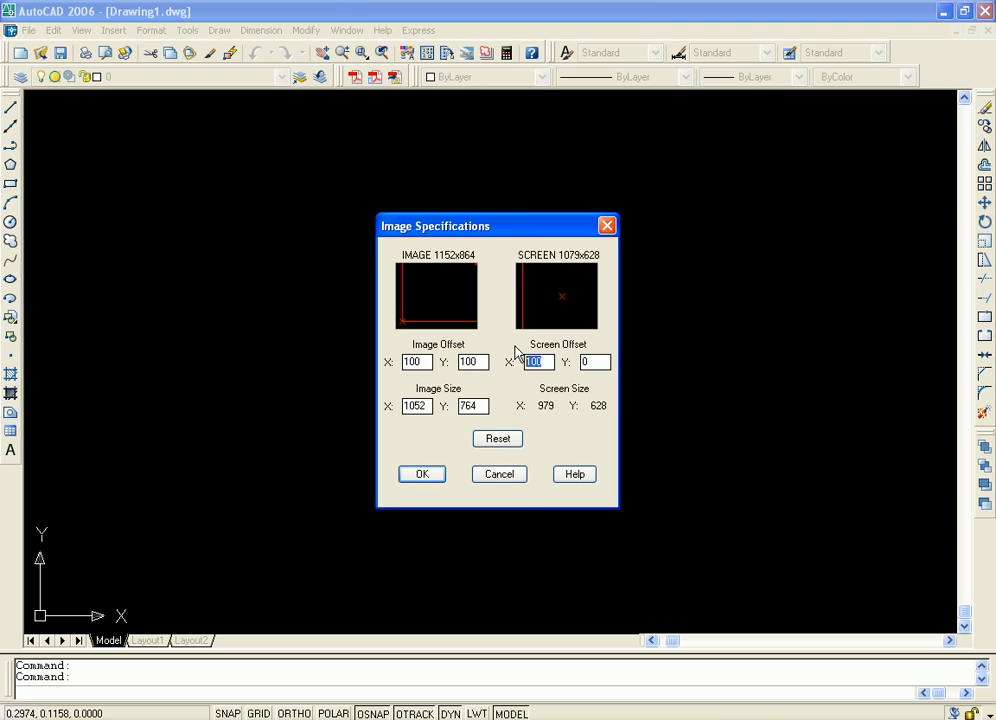
{"action": "type", "text": "2"}
{"action": "double_click", "coordinate": [588, 361]}
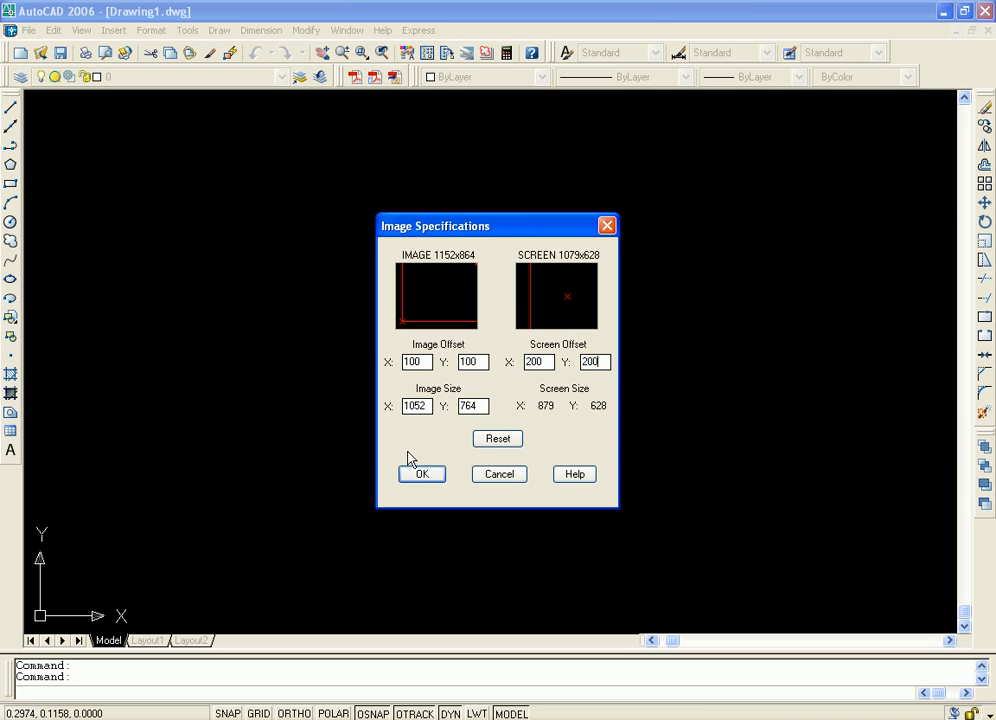
{"action": "key", "text": "Tab"}
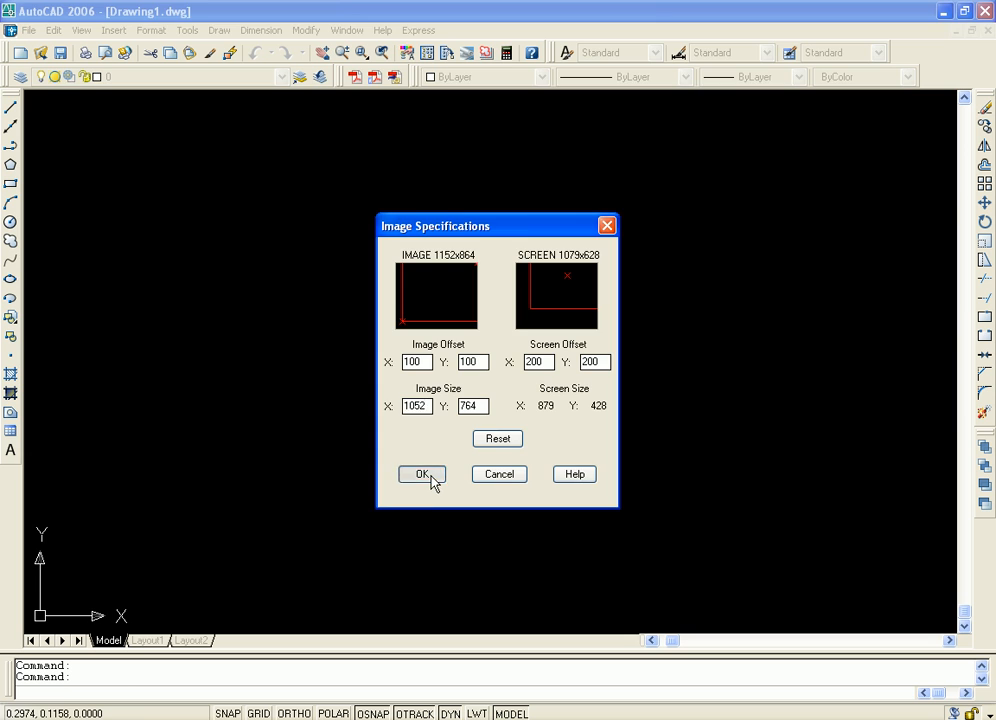
{"action": "left_click", "coordinate": [433, 478]}
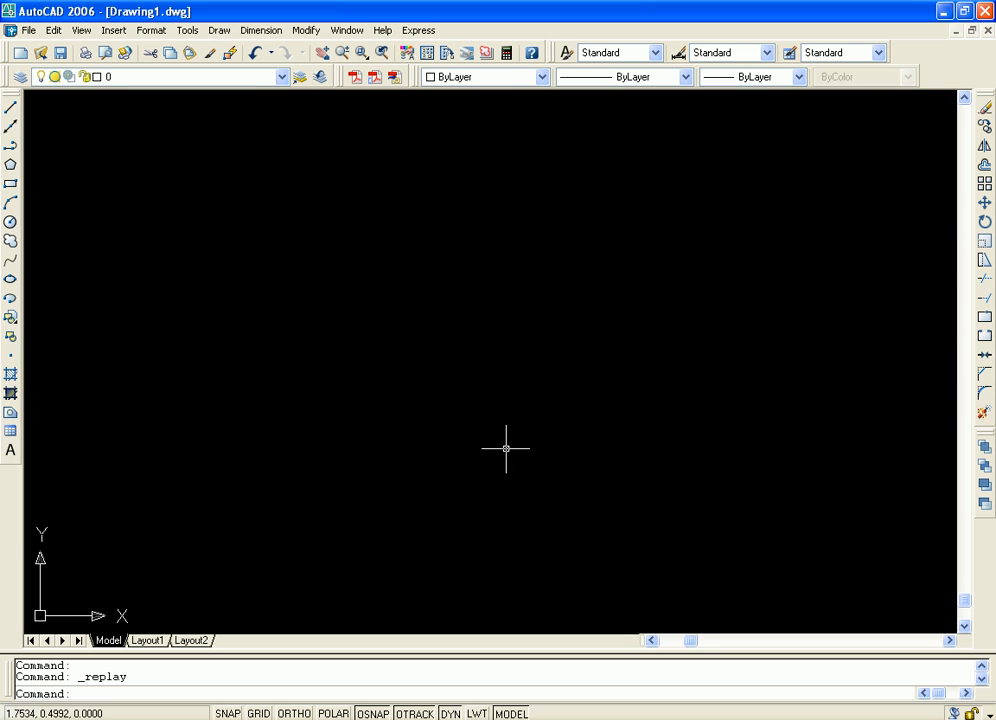
Select all objects in the drawing and look over the area around the UCS origin
{"action": "scroll", "coordinate": [601, 357], "scroll_direction": "down", "scroll_amount": 8}
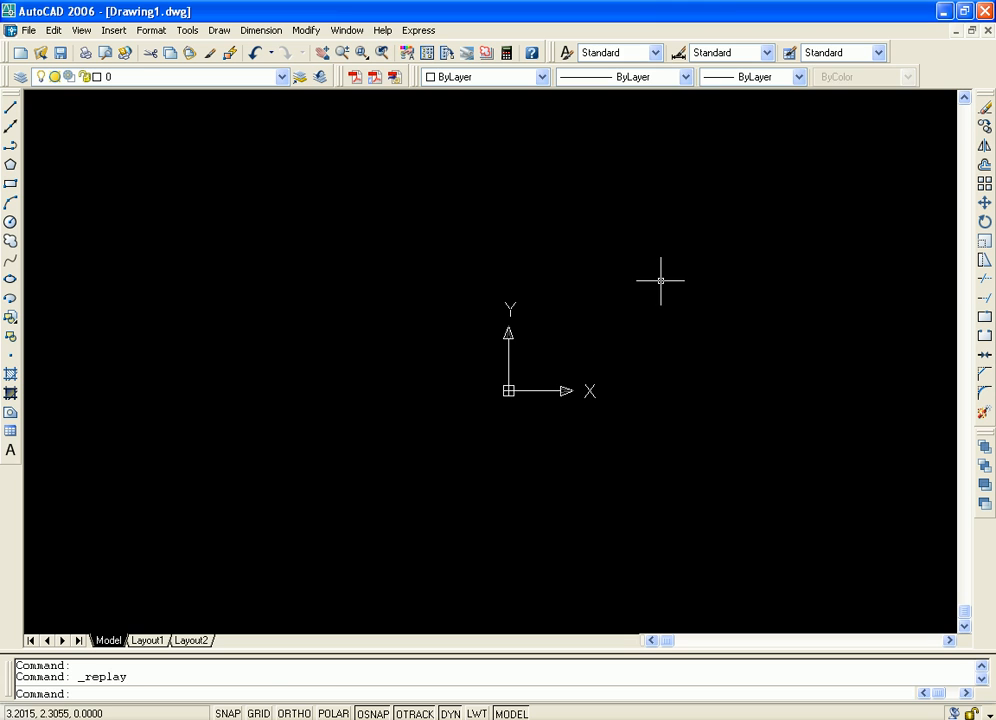
{"action": "key", "text": "ctrl+a"}
{"action": "middle_click_drag", "start_coordinate": [735, 325], "coordinate": [634, 392]}
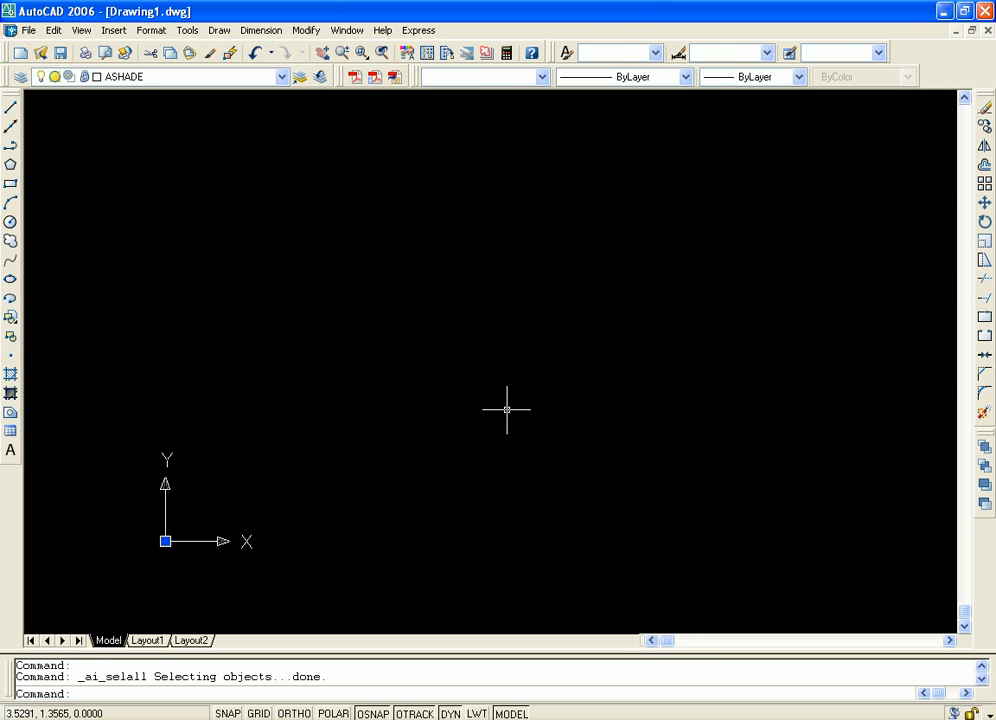
{"action": "middle_click_drag", "start_coordinate": [286, 426], "coordinate": [599, 342]}
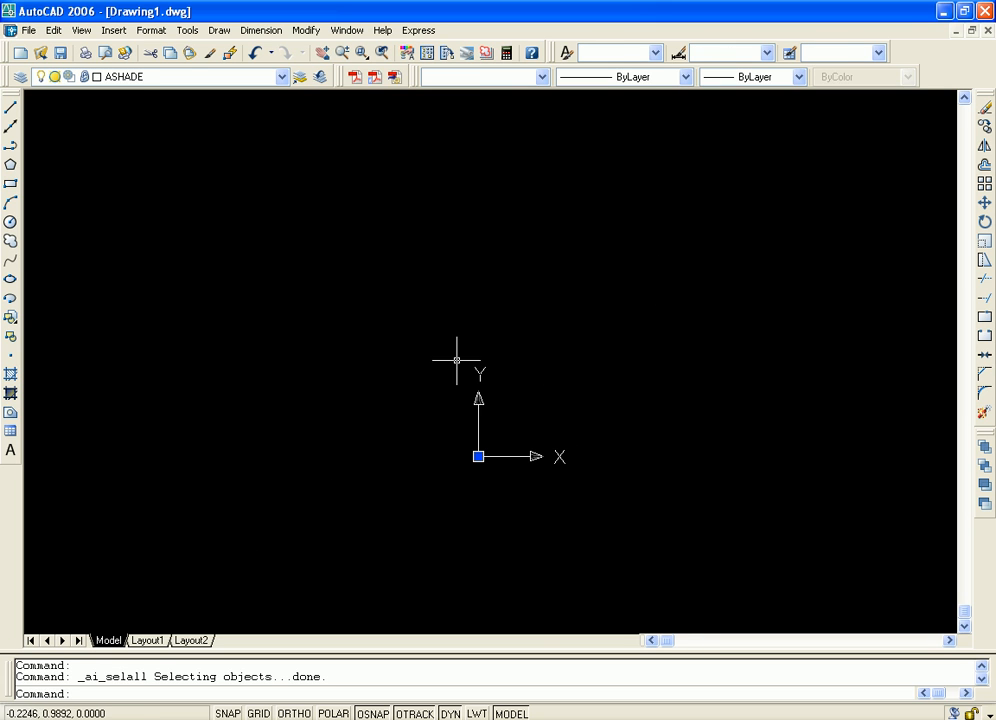
Examine Display Image's Save settings and the file-saving dialog for BMP format, and close both without saving
{"action": "left_click", "coordinate": [187, 31]}
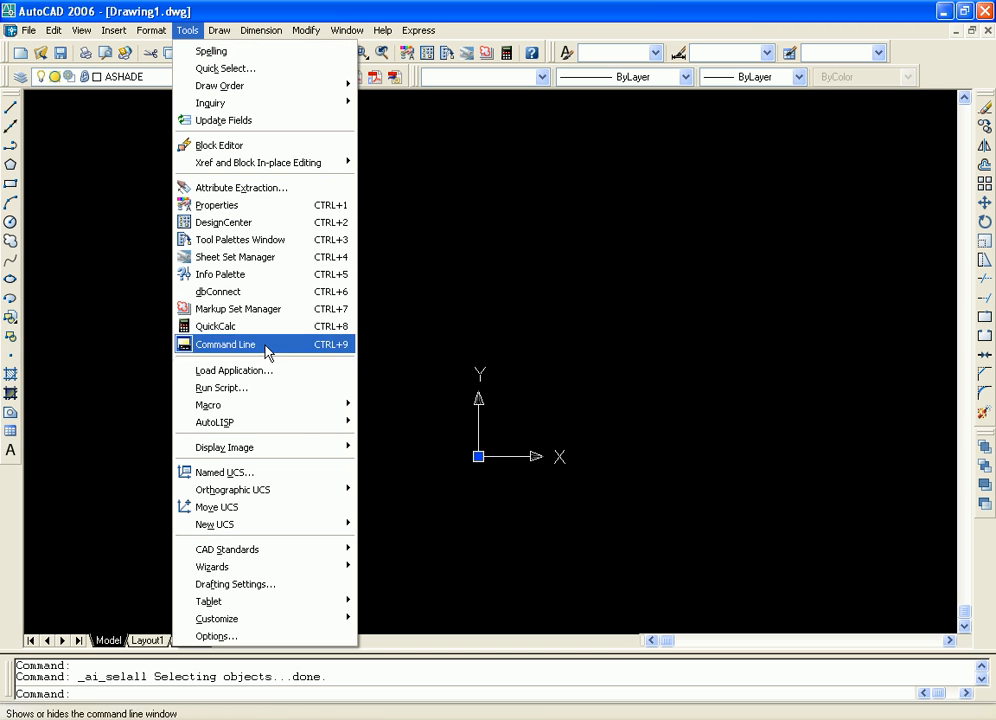
{"action": "mouse_move", "coordinate": [335, 456]}
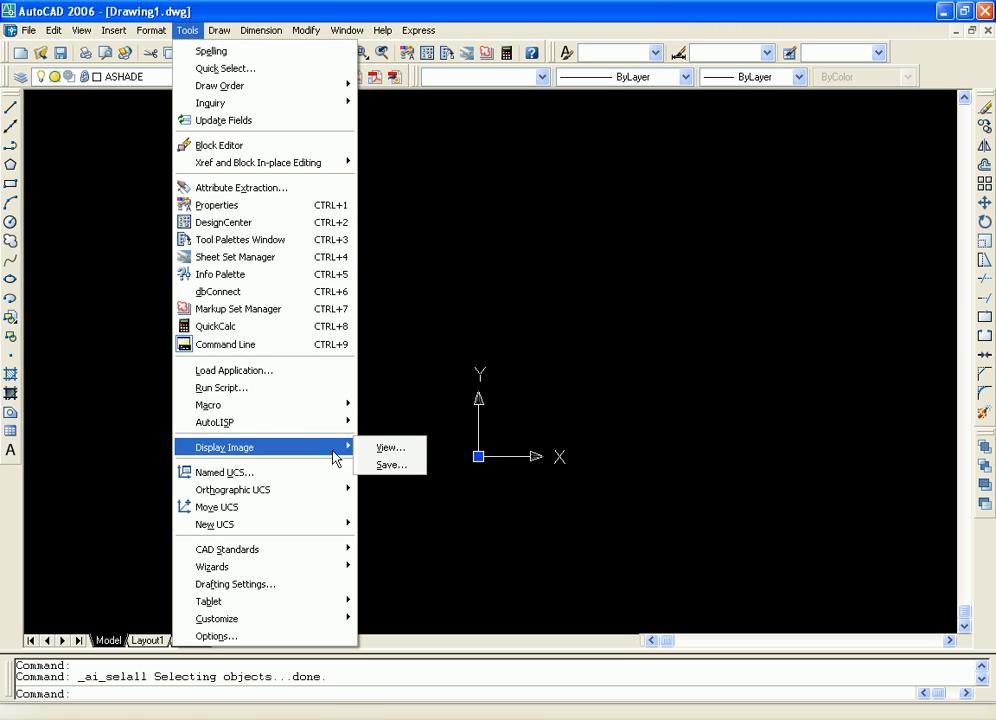
{"action": "left_click", "coordinate": [412, 466]}
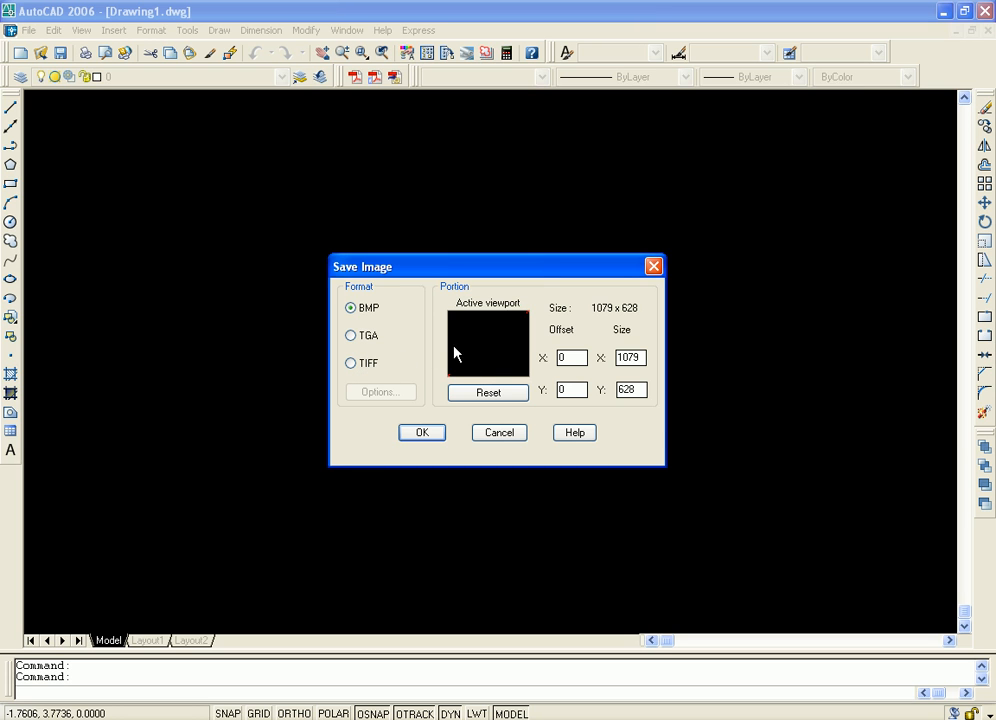
{"action": "left_click", "coordinate": [419, 433]}
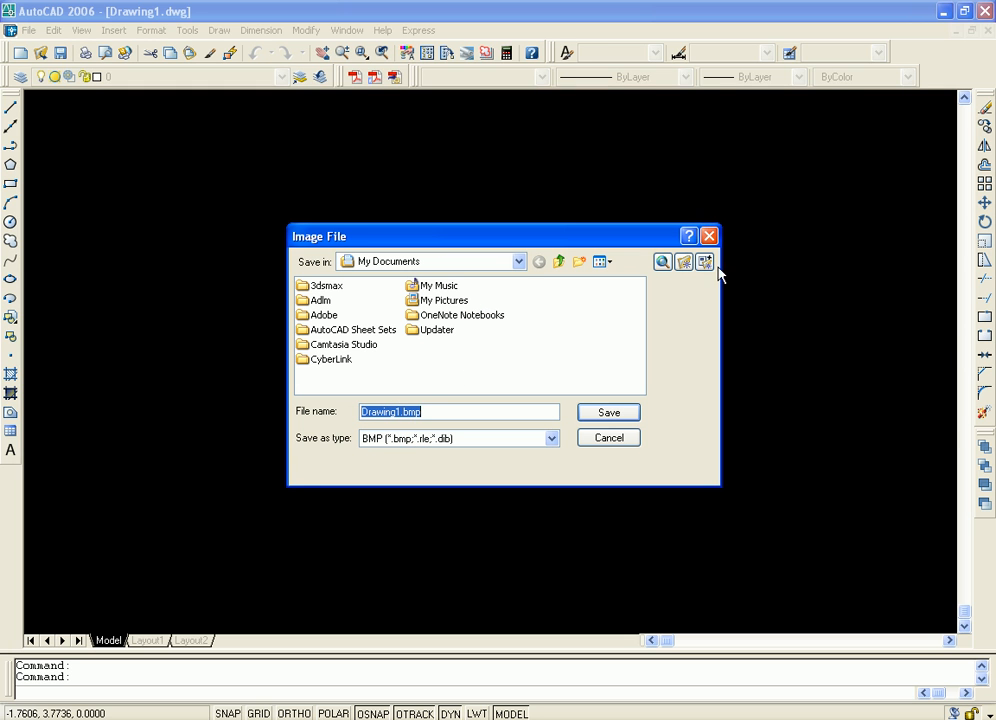
{"action": "left_click", "coordinate": [709, 240]}
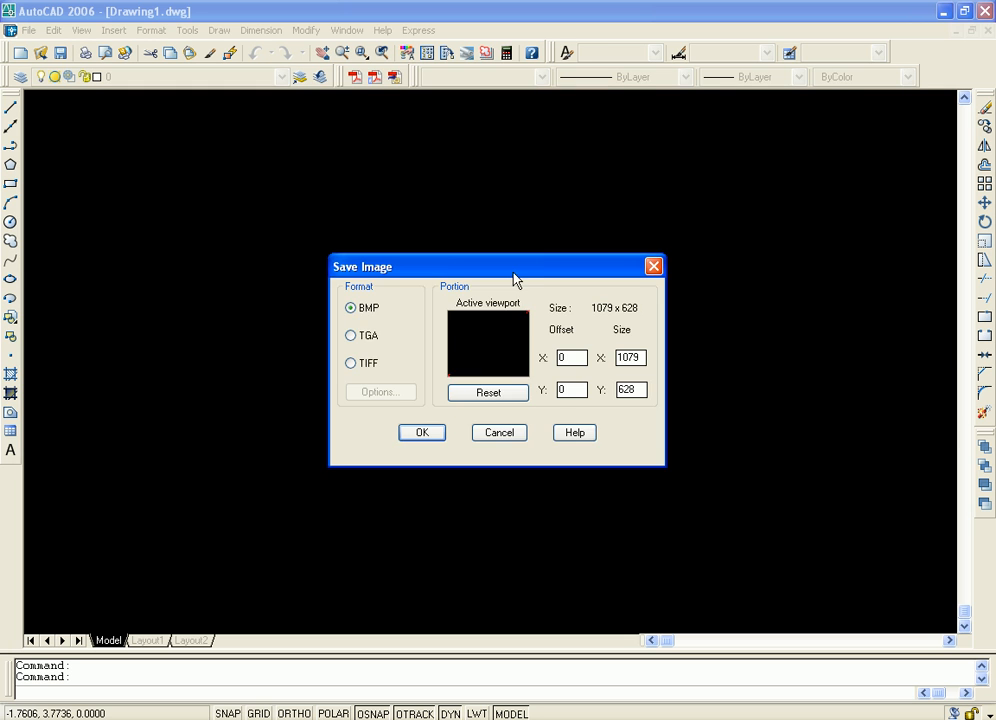
{"action": "left_click", "coordinate": [652, 268]}
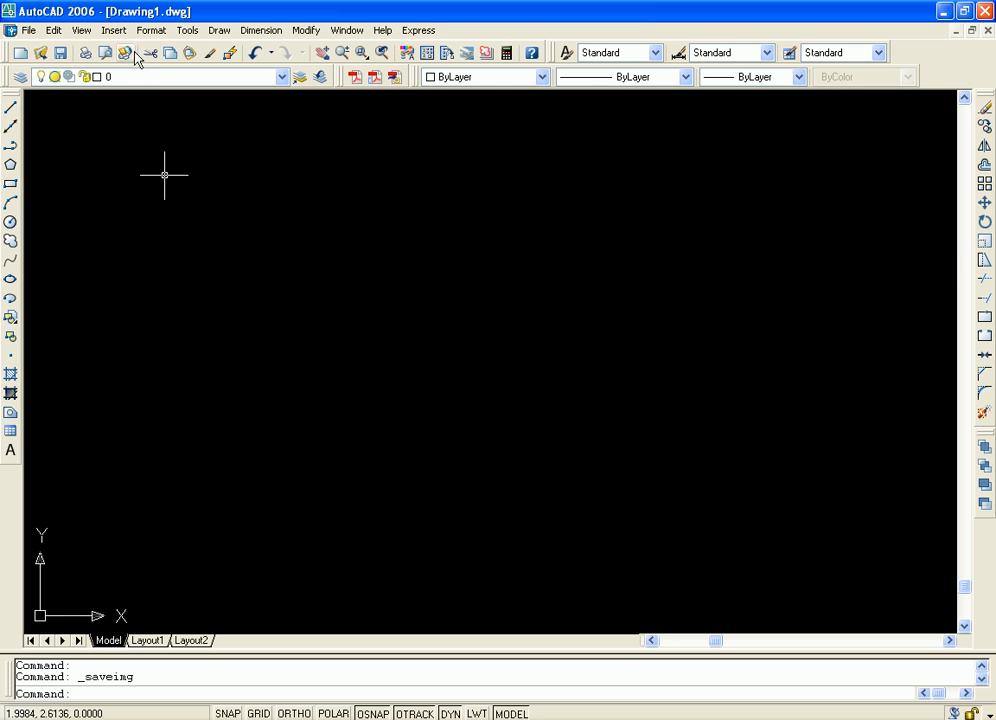
Reload Test.bmp with Display Image from the instructor's Class-12(23.12.2011) folder on the E: drive
{"action": "left_click", "coordinate": [187, 31]}
{"action": "left_click", "coordinate": [187, 31]}
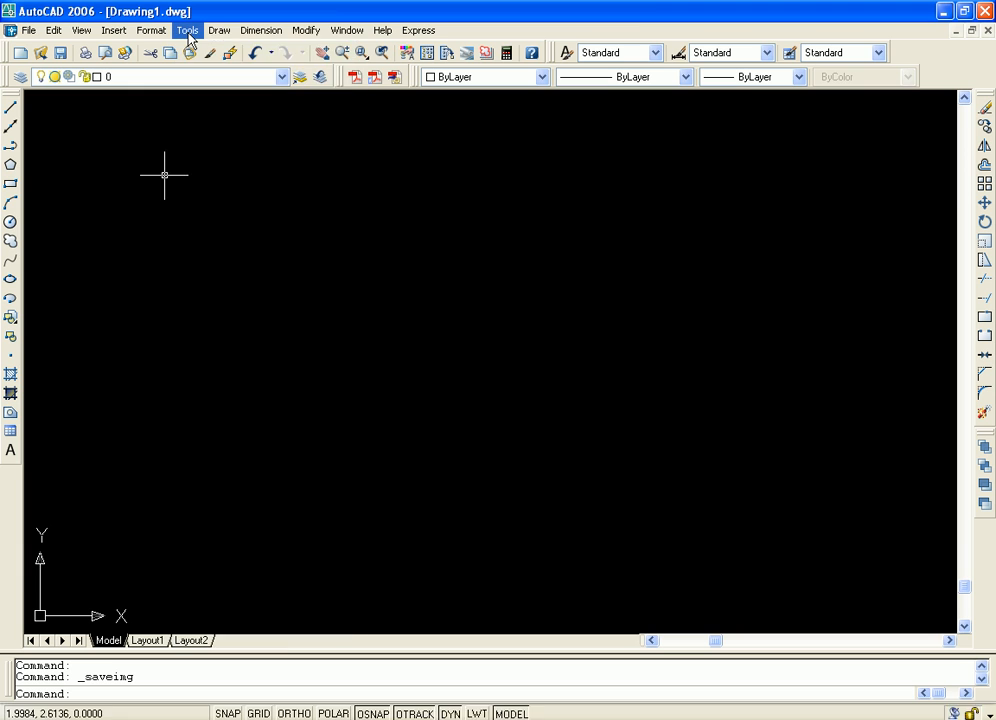
{"action": "left_click", "coordinate": [187, 33]}
{"action": "mouse_move", "coordinate": [348, 449]}
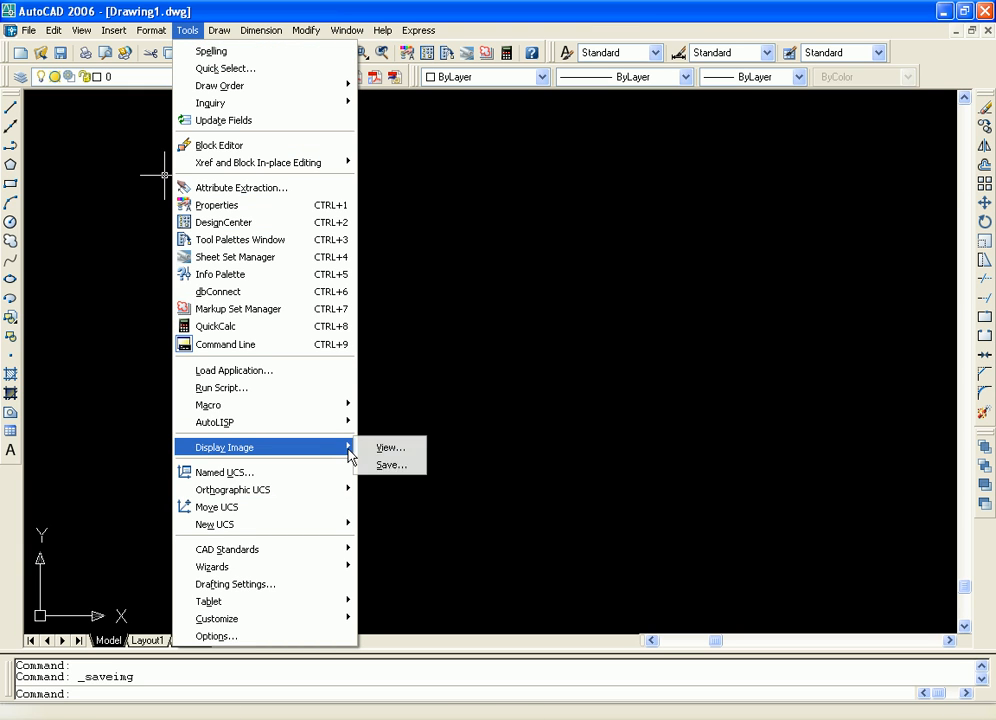
{"action": "left_click", "coordinate": [406, 452]}
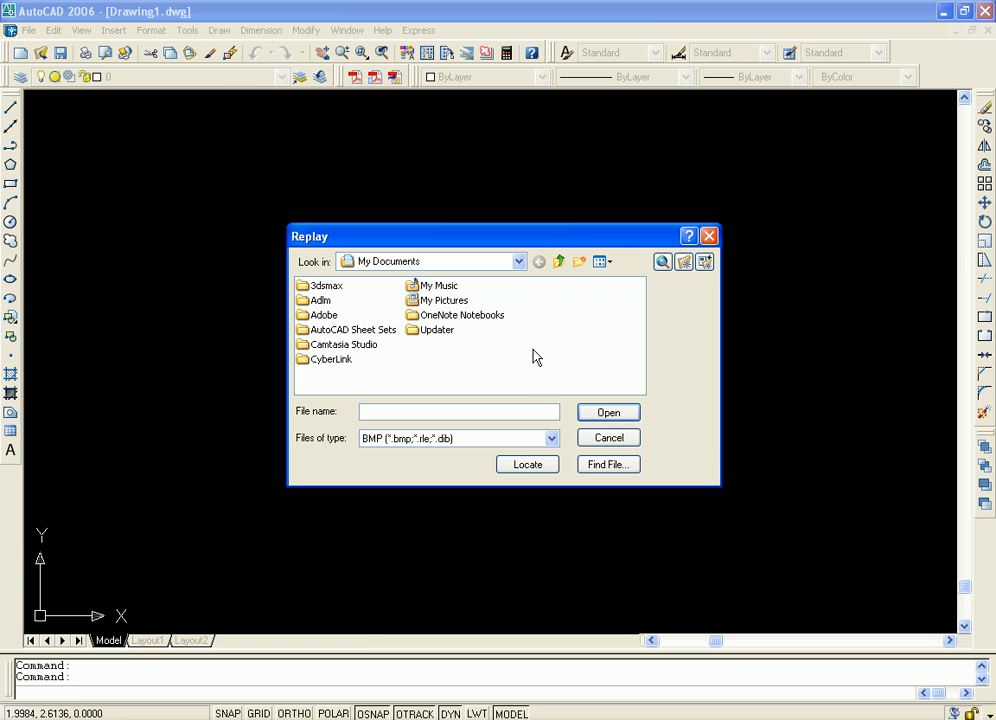
{"action": "left_click", "coordinate": [520, 262]}
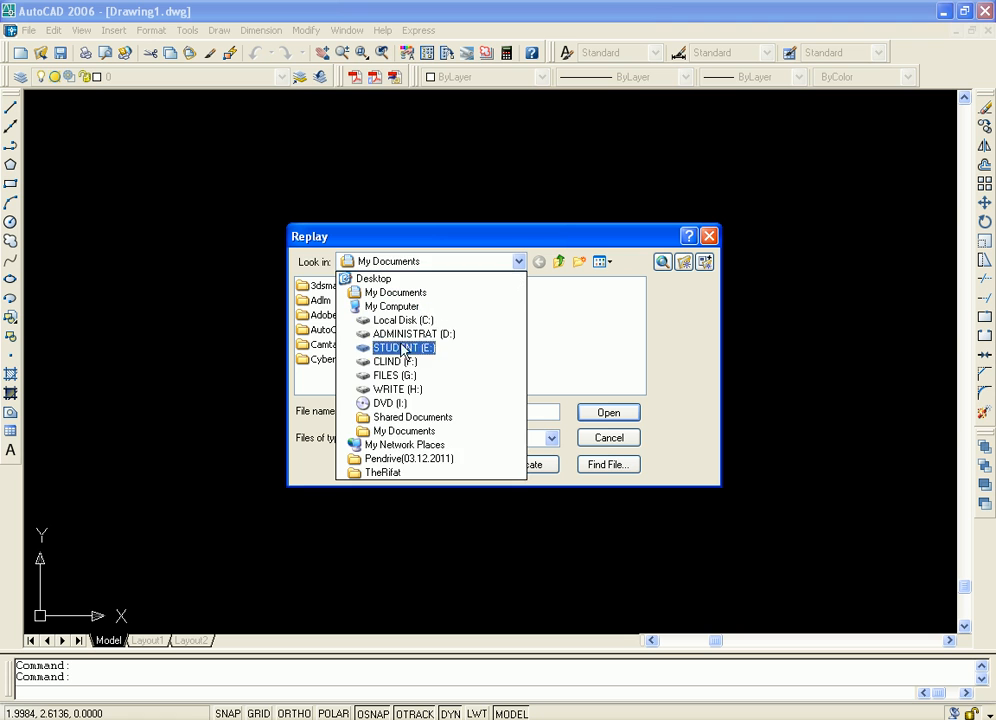
{"action": "left_click", "coordinate": [400, 348]}
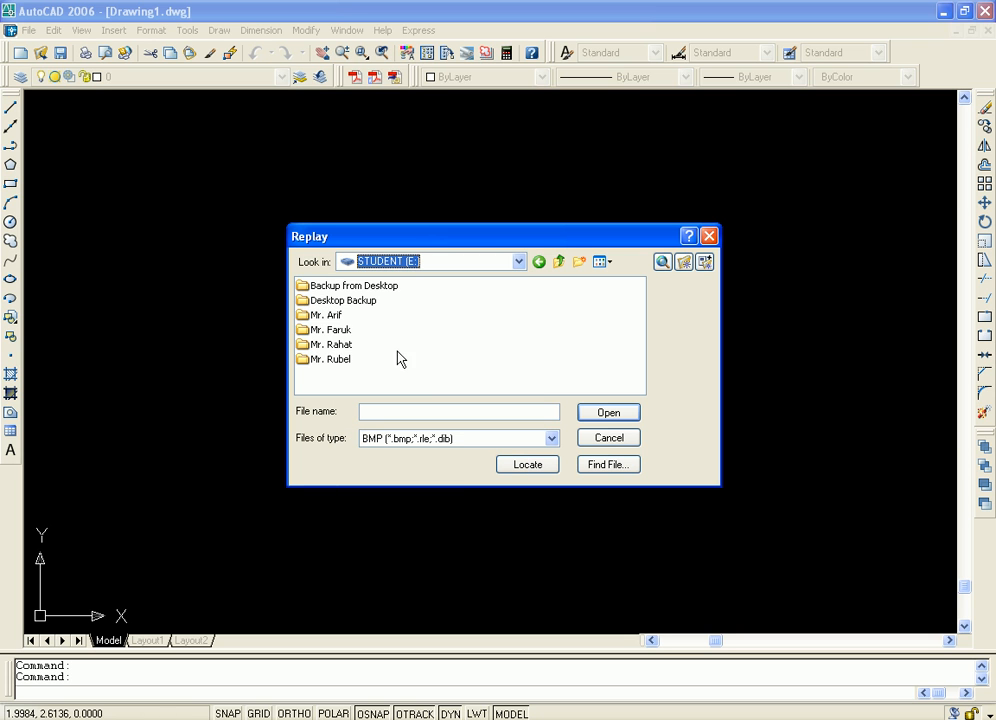
{"action": "double_click", "coordinate": [340, 335]}
{"action": "double_click", "coordinate": [458, 360]}
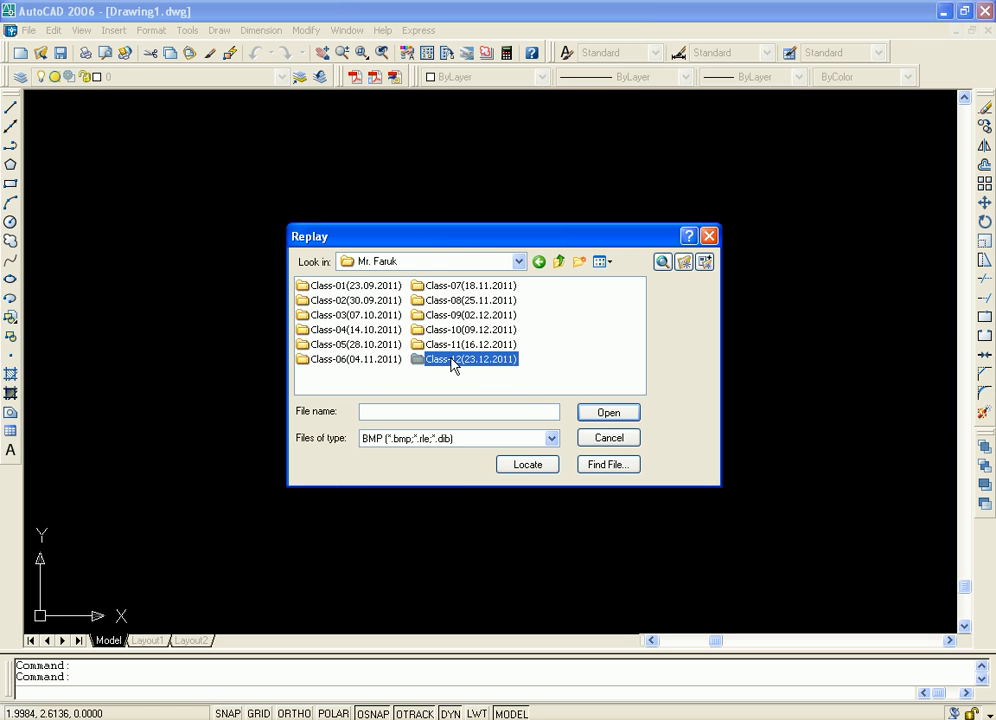
{"action": "left_click", "coordinate": [339, 292]}
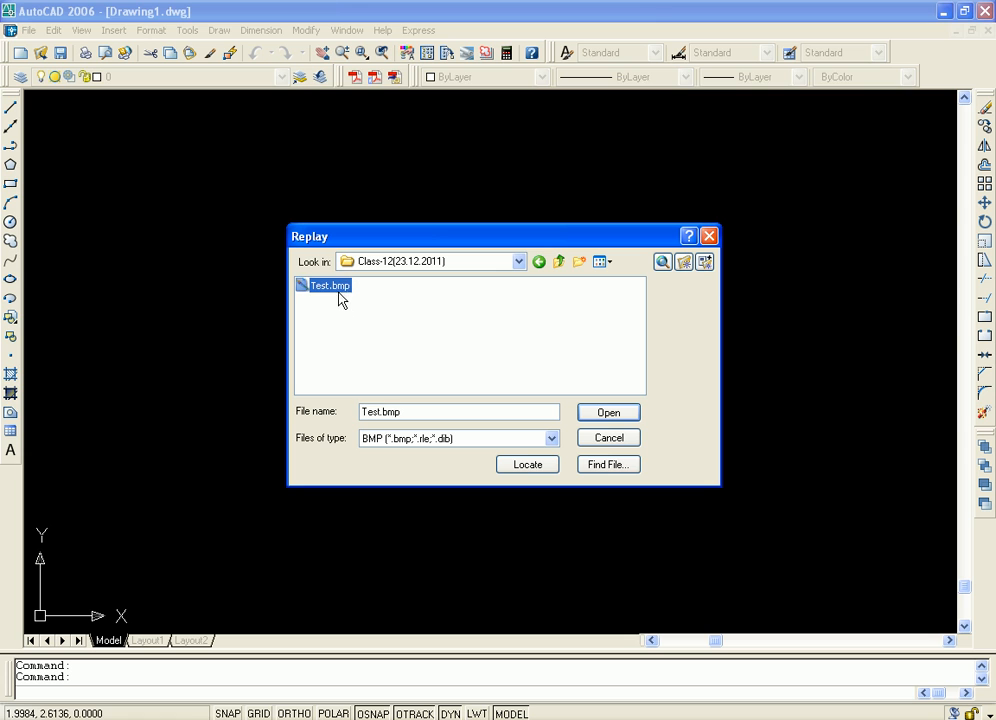
{"action": "left_click", "coordinate": [605, 411]}
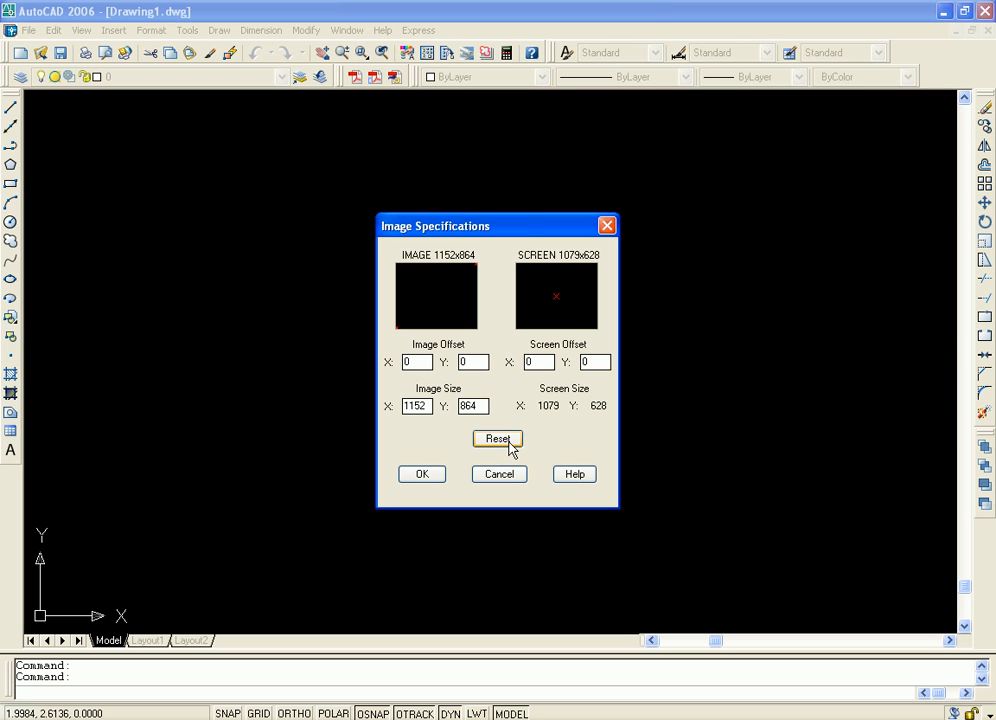
Set the image offset to X 200, Y 200 and the screen offset to X 400, Y 500, and display the image
{"action": "left_click", "coordinate": [420, 361]}
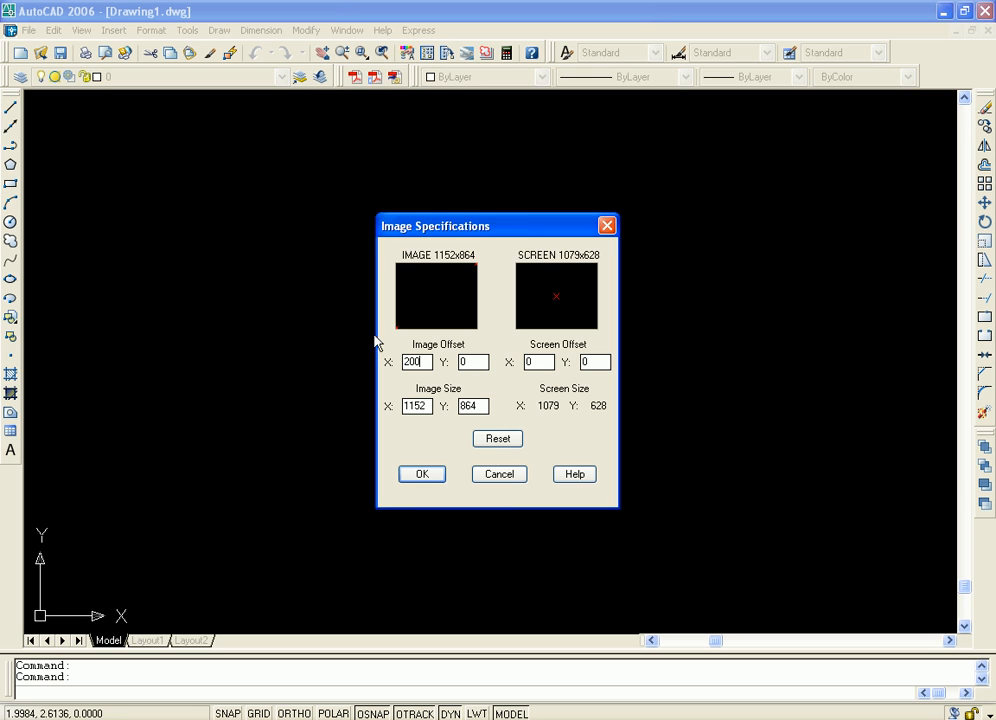
{"action": "type", "text": "200"}
{"action": "left_click", "coordinate": [478, 361]}
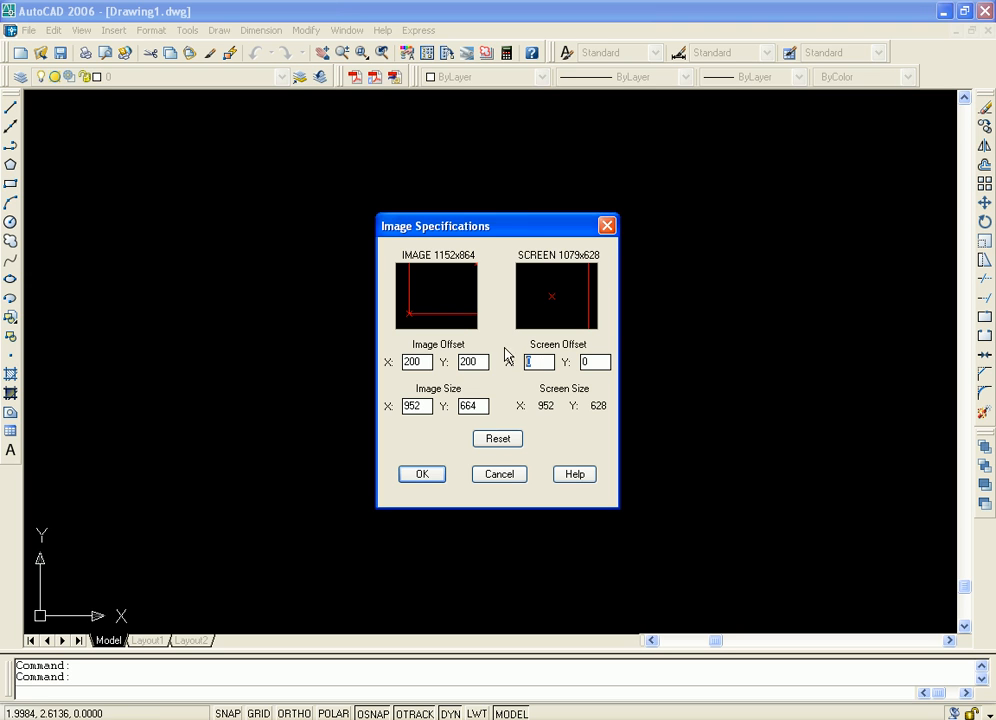
{"action": "type", "text": "400"}
{"action": "double_click", "coordinate": [597, 363]}
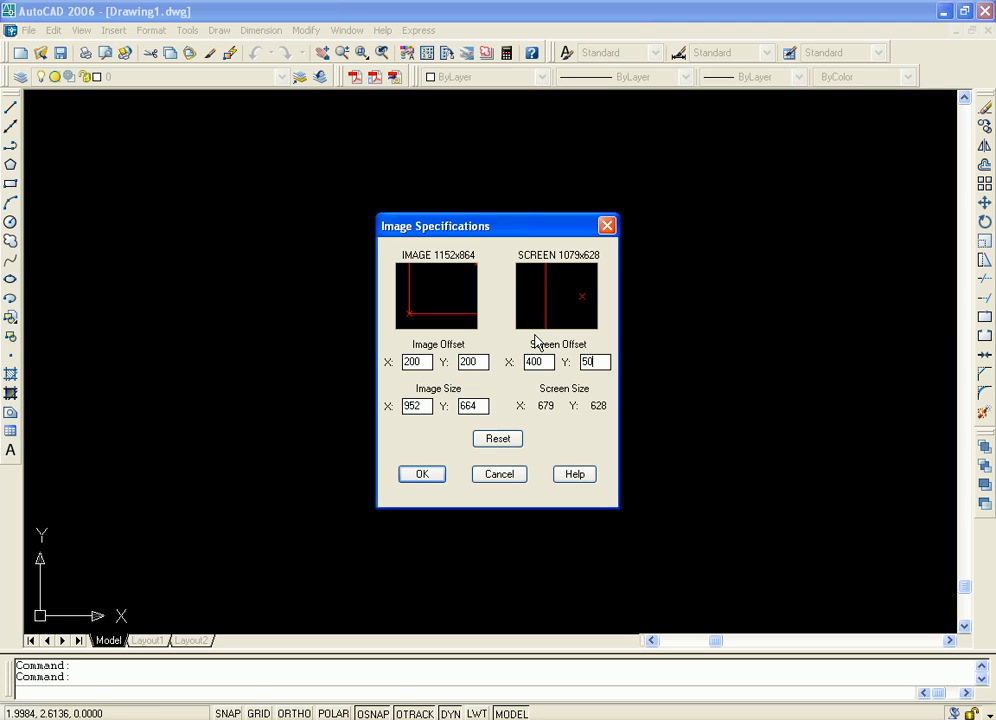
{"action": "key", "text": "Tab"}
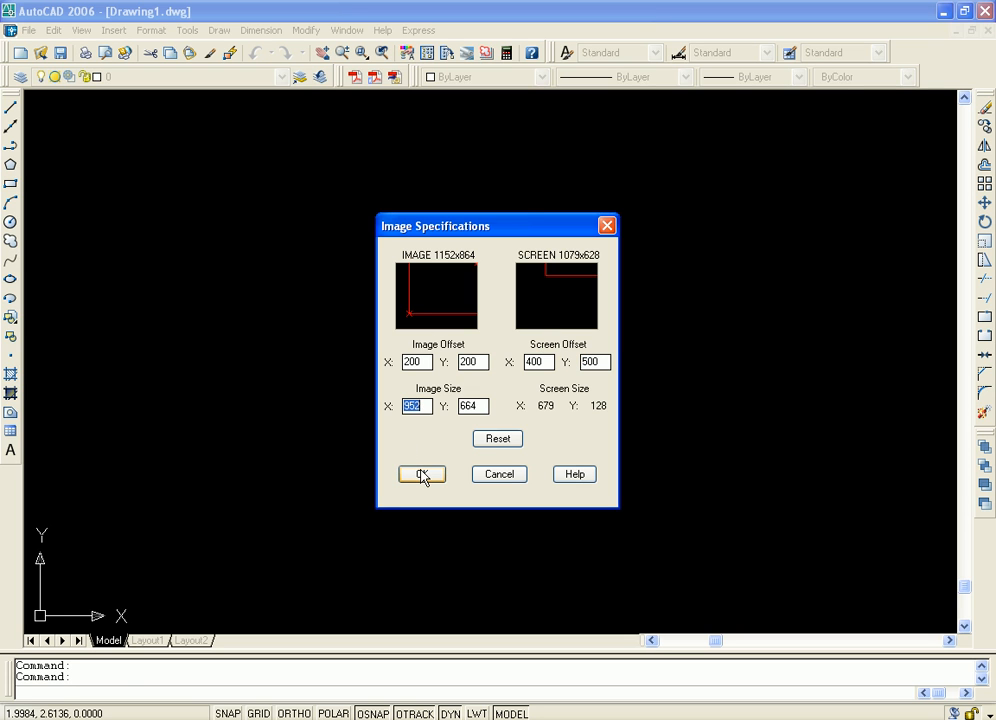
{"action": "left_click", "coordinate": [421, 477]}
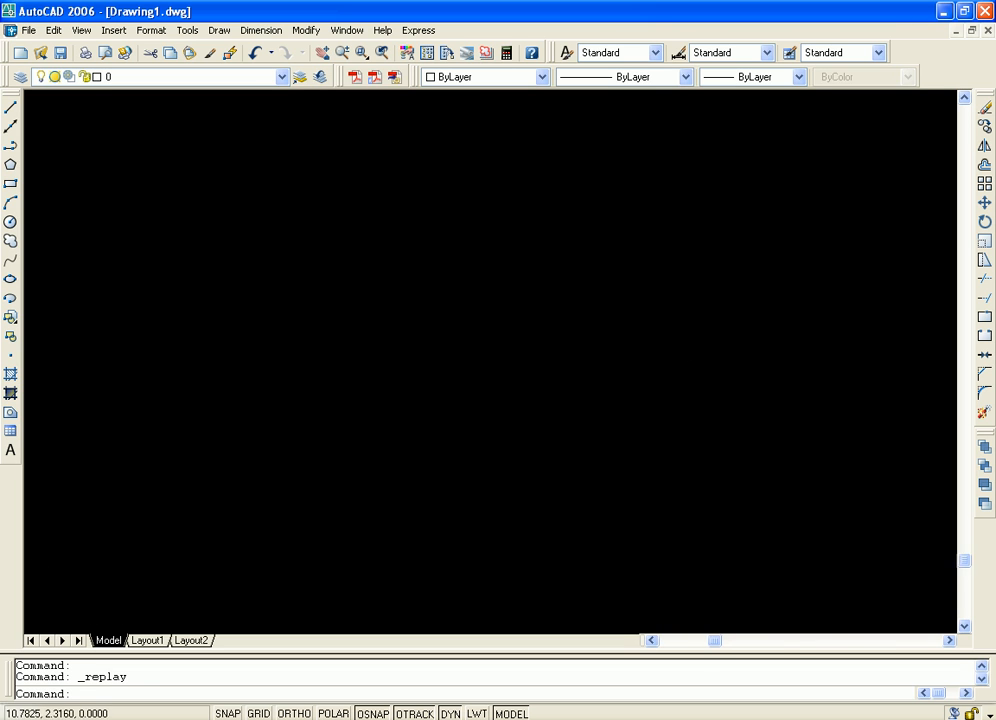
Attach Test.bmp as a raster image from the instructor's Class-12(23.12.2011) folder on the E: drive
{"action": "middle_click_drag", "start_coordinate": [680, 322], "coordinate": [649, 380]}
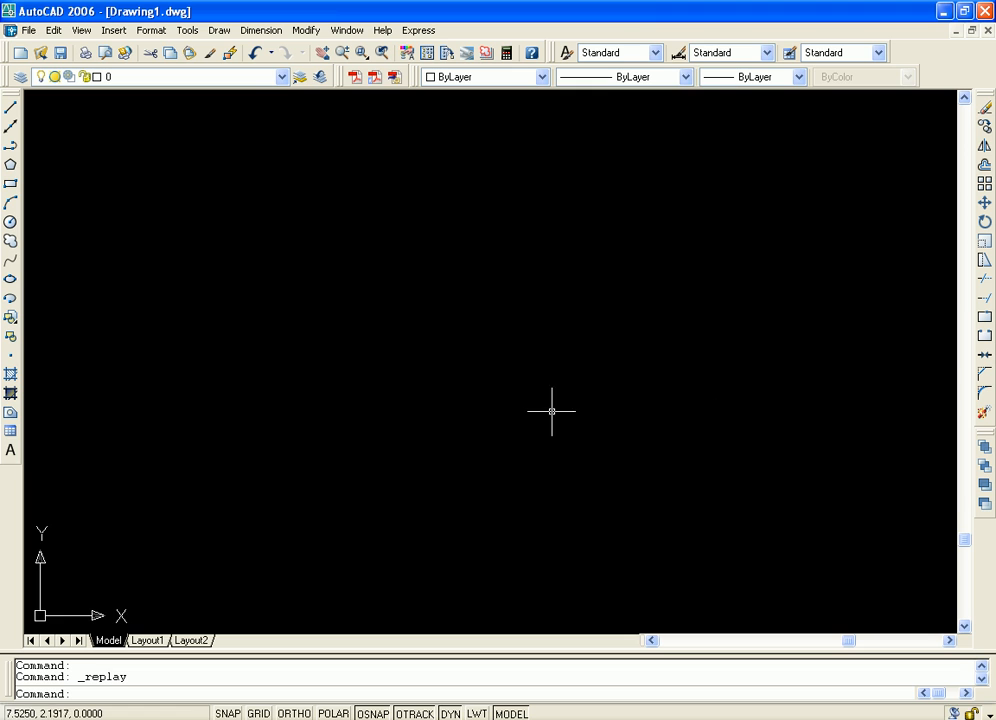
{"action": "middle_click_drag", "start_coordinate": [571, 408], "coordinate": [550, 432]}
{"action": "left_click", "coordinate": [114, 30]}
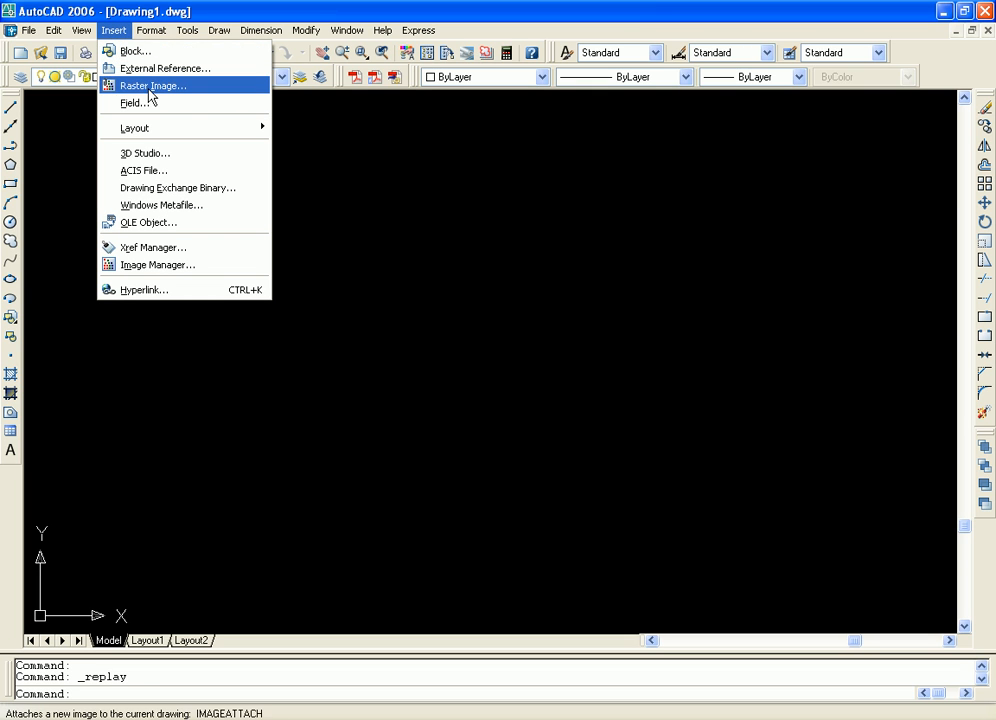
{"action": "left_click", "coordinate": [152, 86]}
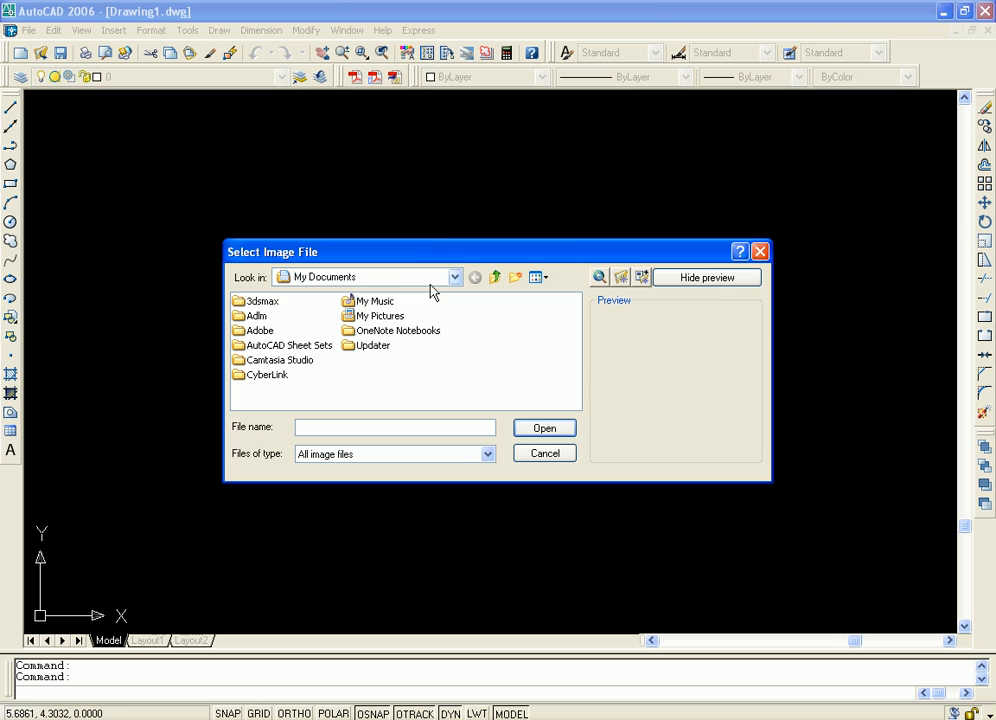
{"action": "left_click", "coordinate": [453, 278]}
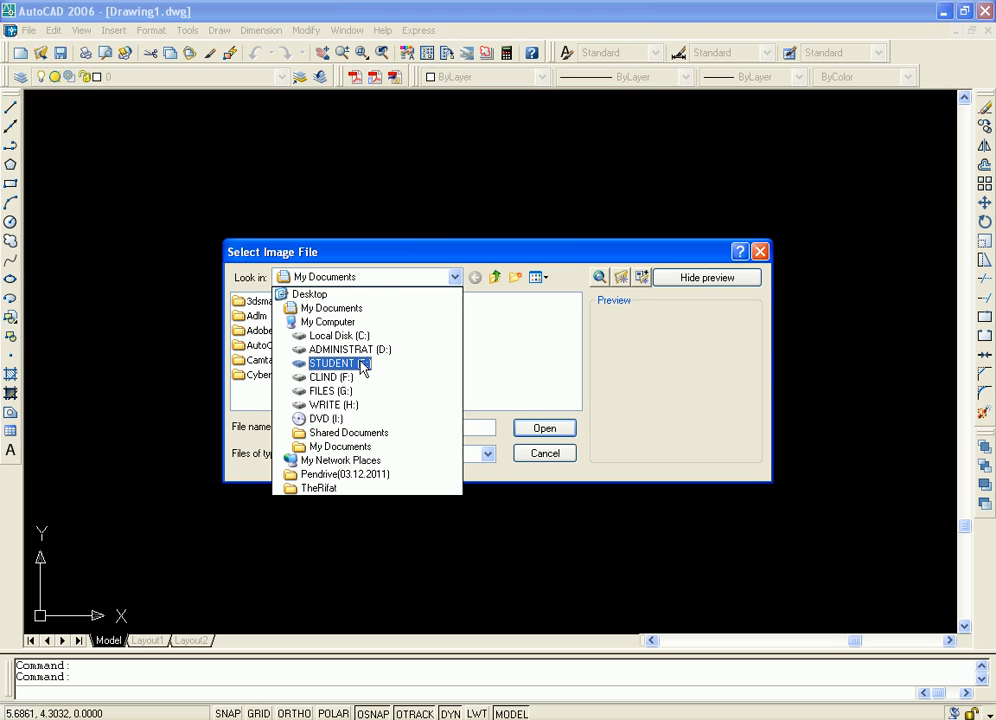
{"action": "left_click", "coordinate": [360, 366]}
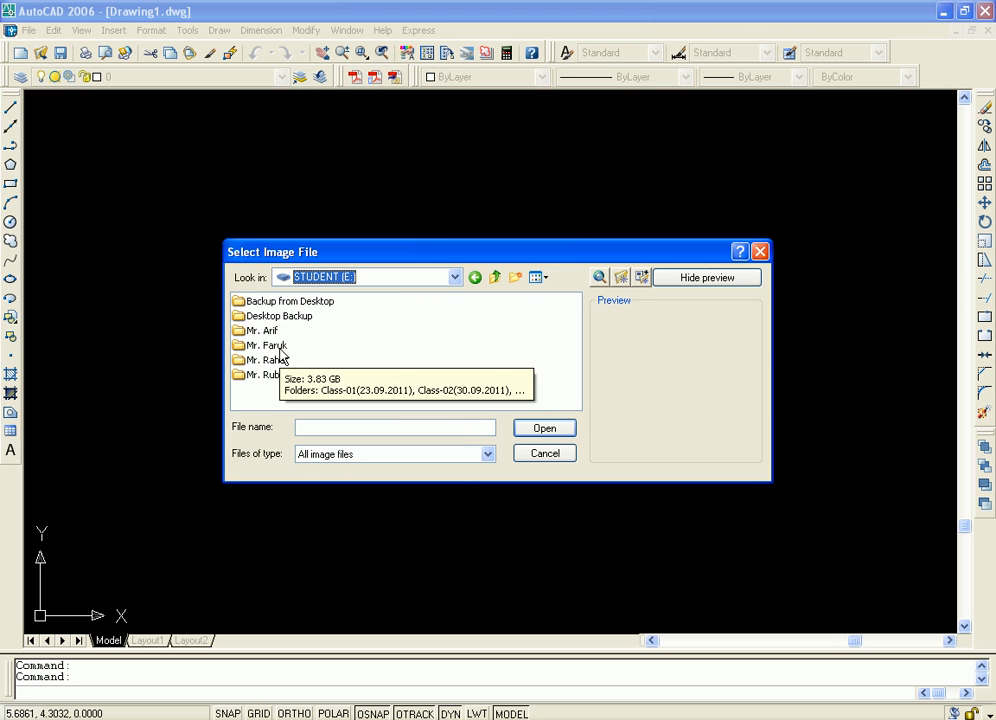
{"action": "double_click", "coordinate": [281, 348]}
{"action": "double_click", "coordinate": [385, 376]}
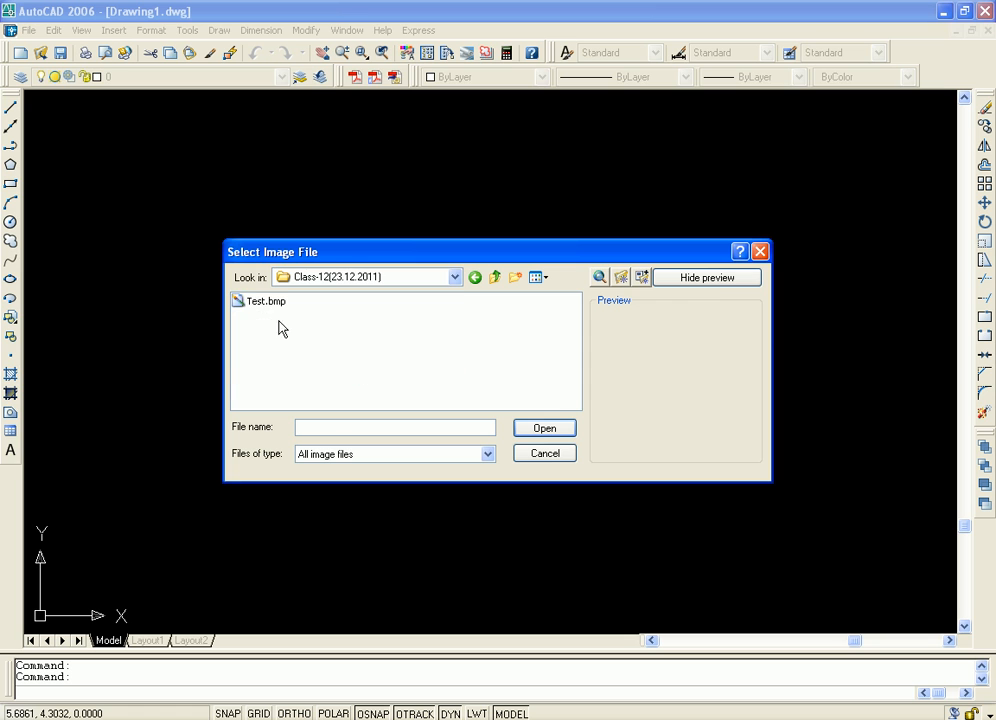
{"action": "left_click", "coordinate": [266, 301]}
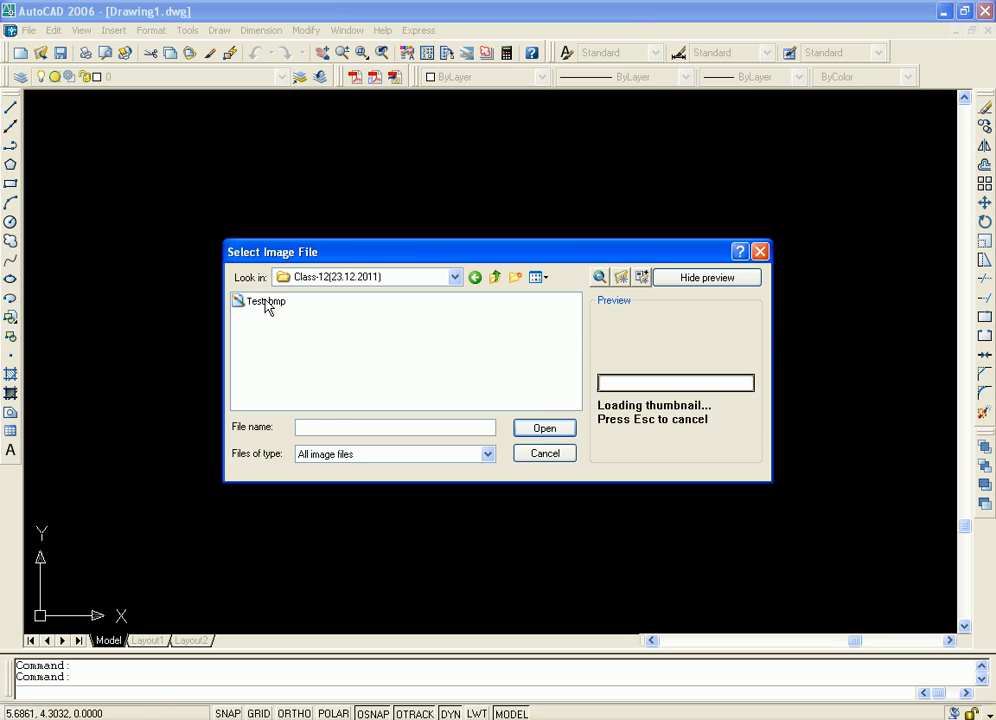
{"action": "left_click", "coordinate": [545, 428]}
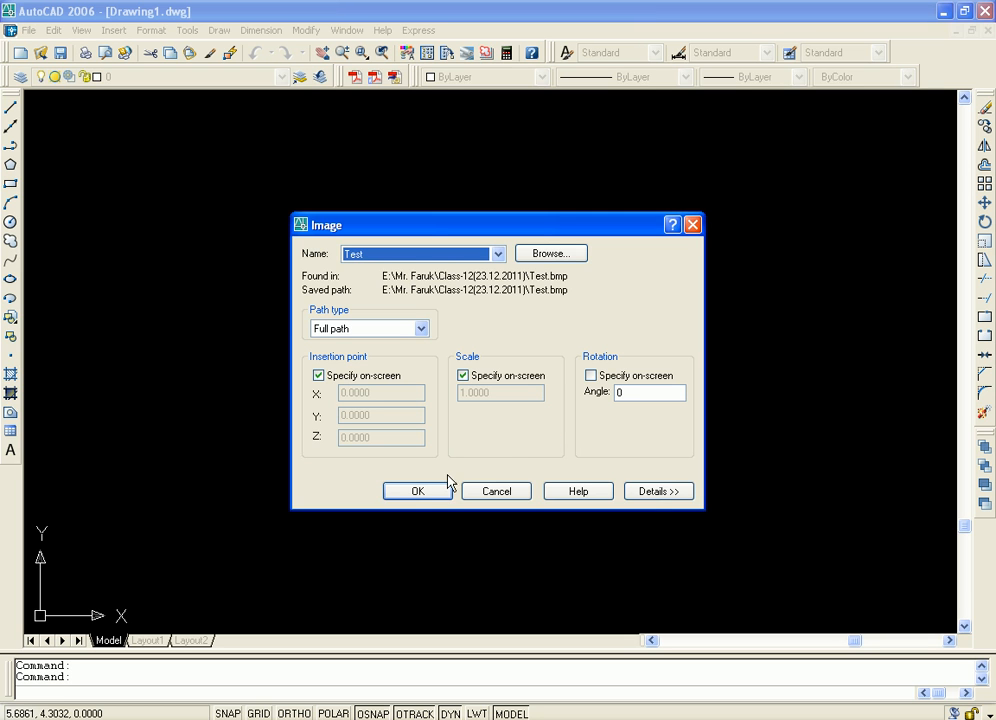
Place the Test image at a picked point in the empty drawing area with scale factor 1 and view it up close
{"action": "left_click", "coordinate": [418, 491]}
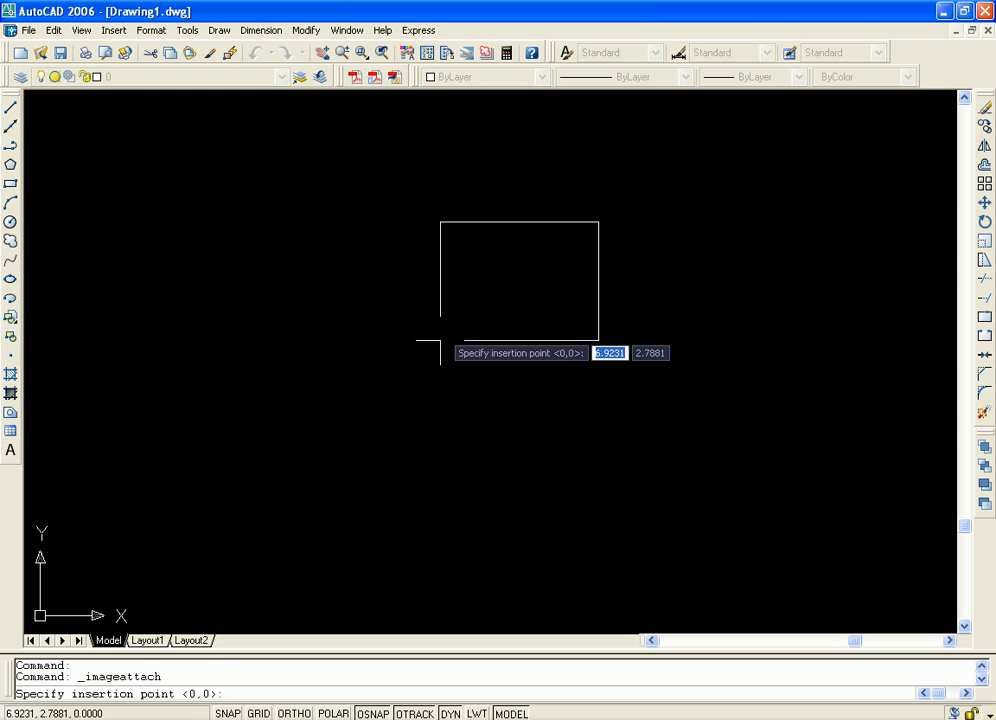
{"action": "left_click", "coordinate": [400, 273]}
{"action": "key", "text": "Return"}
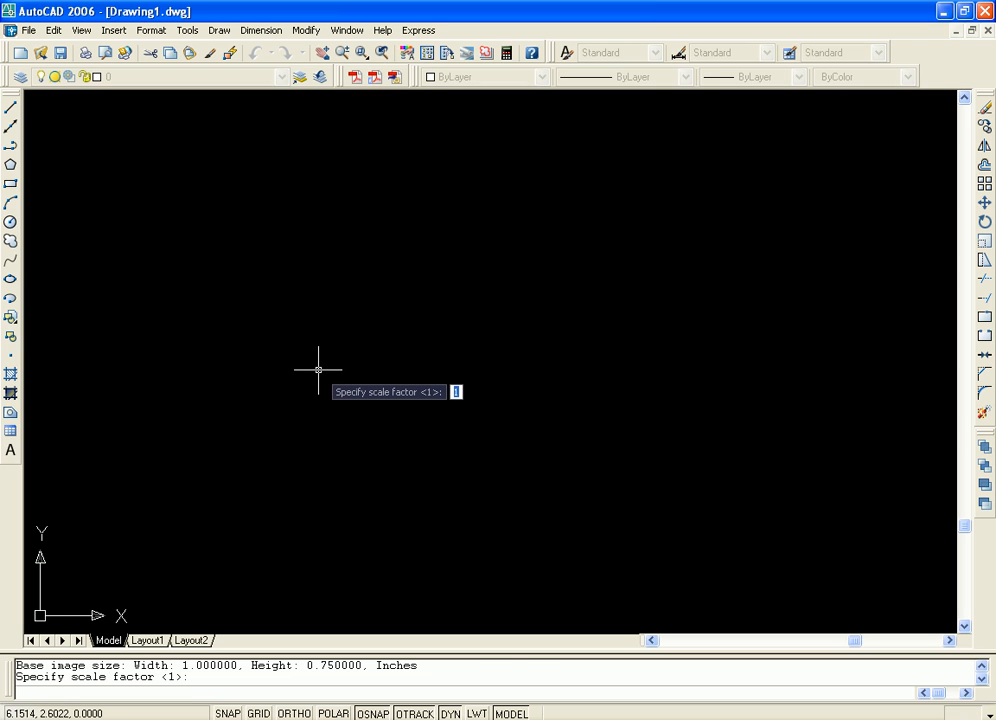
{"action": "scroll", "coordinate": [649, 322], "scroll_direction": "down", "scroll_amount": 6}
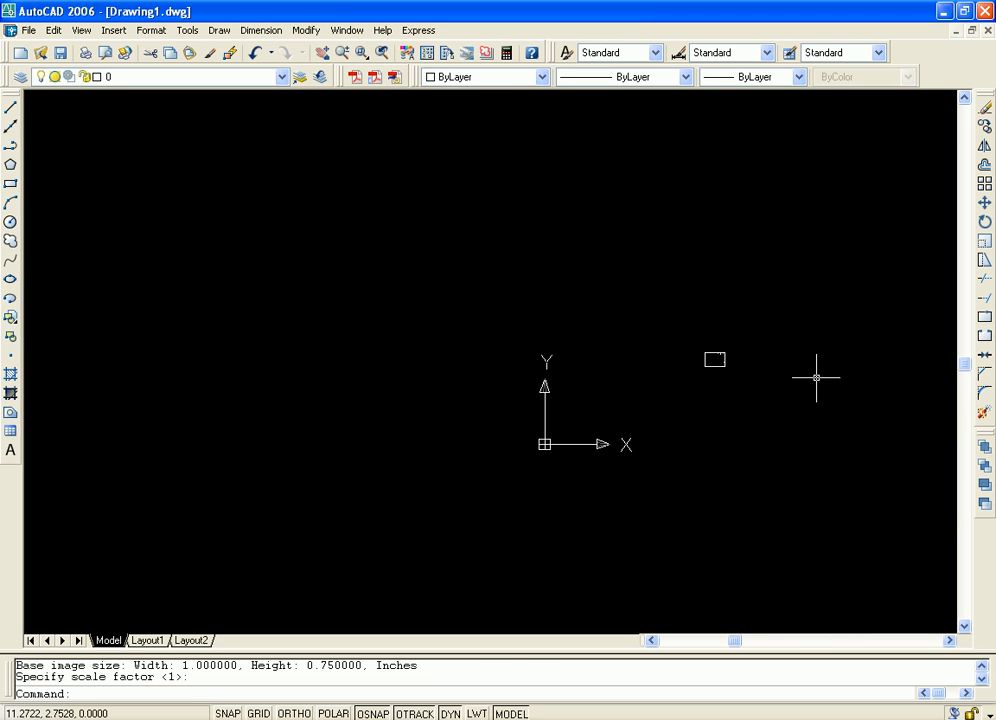
{"action": "mouse_move", "coordinate": [846, 387]}
{"action": "middle_mouse_down"}
{"action": "mouse_move", "coordinate": [337, 375]}
{"action": "mouse_move", "coordinate": [240, 333]}
{"action": "mouse_move", "coordinate": [697, 431]}
{"action": "middle_mouse_up"}
{"action": "scroll", "coordinate": [686, 434], "scroll_direction": "up", "scroll_amount": 10}
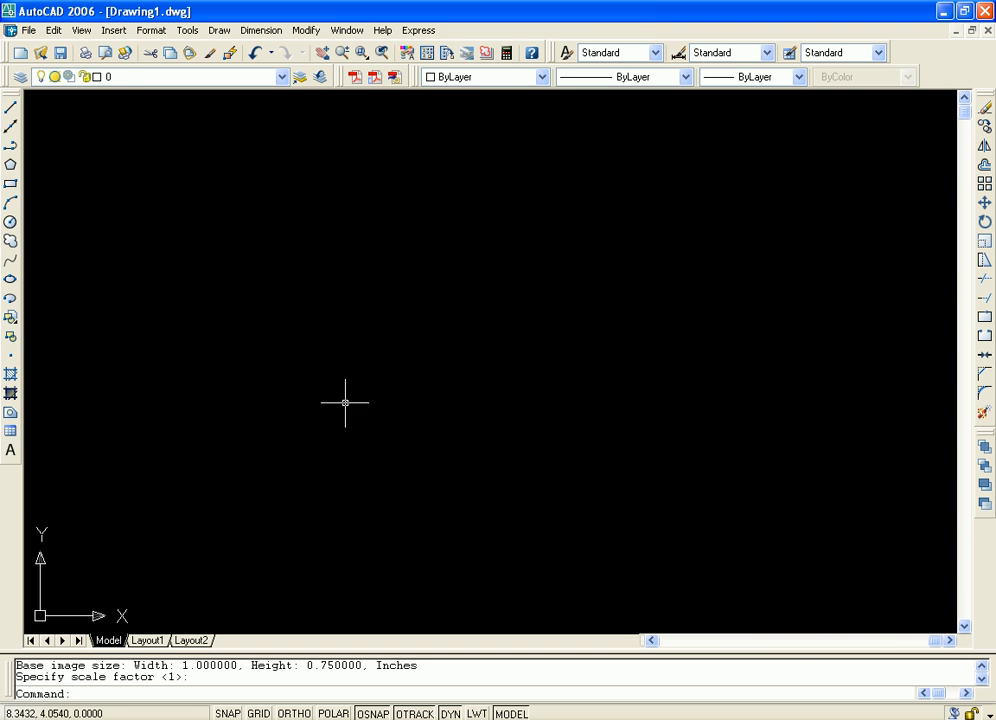
{"action": "middle_click_drag", "start_coordinate": [345, 402], "coordinate": [992, 125]}
{"action": "middle_click_drag", "start_coordinate": [782, 218], "coordinate": [884, 144]}
{"action": "scroll", "coordinate": [704, 223], "scroll_direction": "up", "scroll_amount": 4}
{"action": "middle_click_drag", "start_coordinate": [767, 189], "coordinate": [745, 142]}
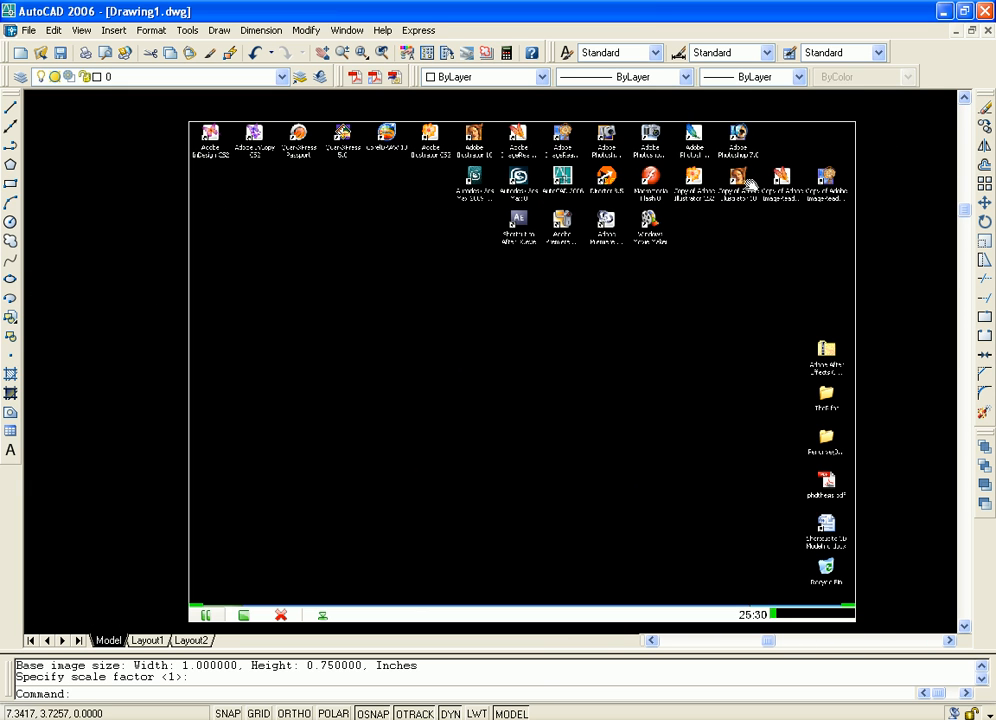
Delete the attached Test image by its frame and select all remaining objects in the drawing
{"action": "left_click", "coordinate": [704, 110]}
{"action": "left_click", "coordinate": [555, 135]}
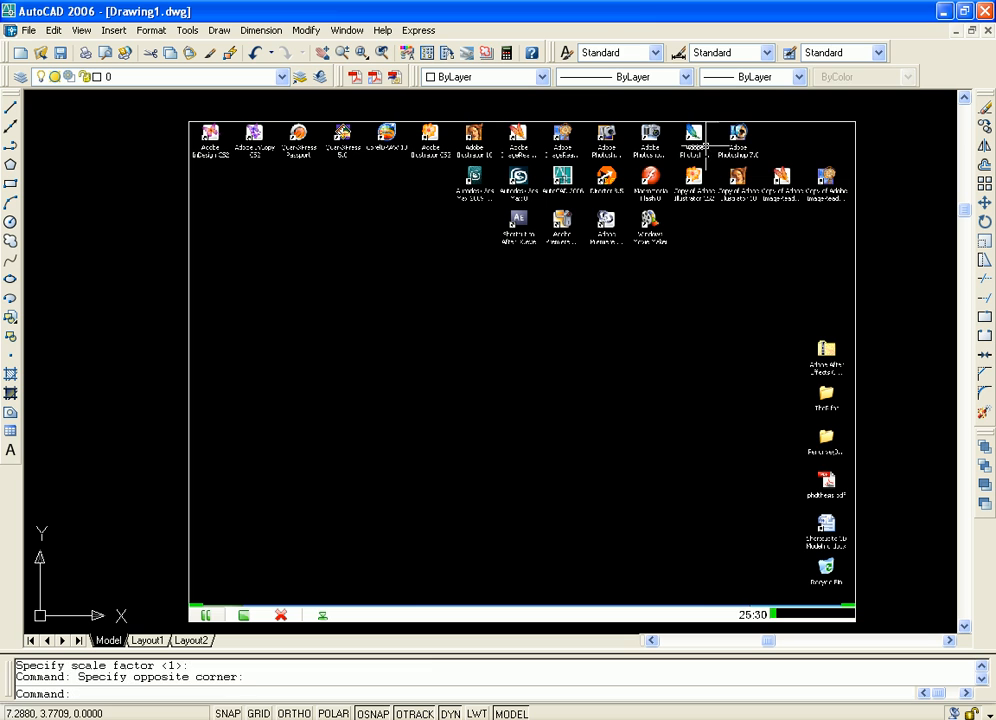
{"action": "left_click", "coordinate": [864, 484]}
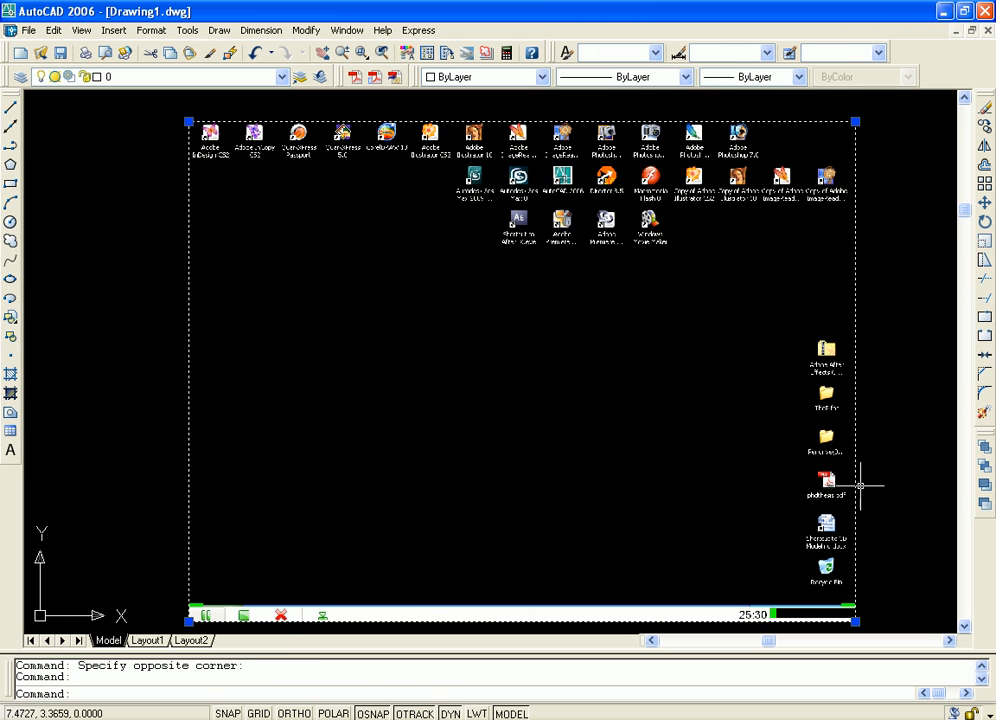
{"action": "key", "text": "Delete"}
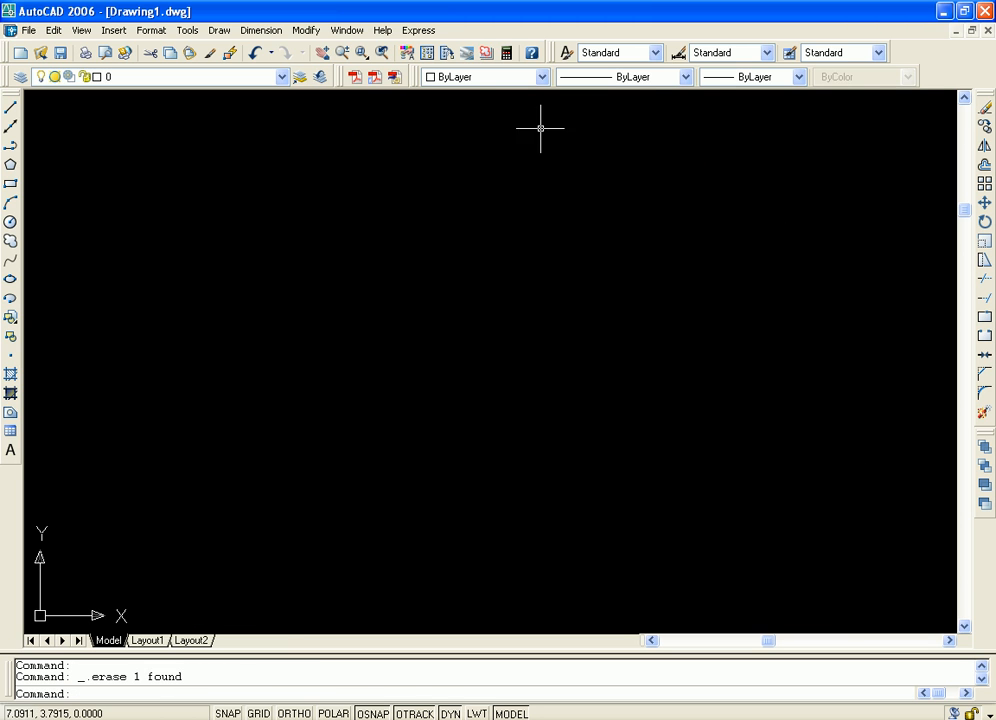
{"action": "key", "text": "ctrl+a"}
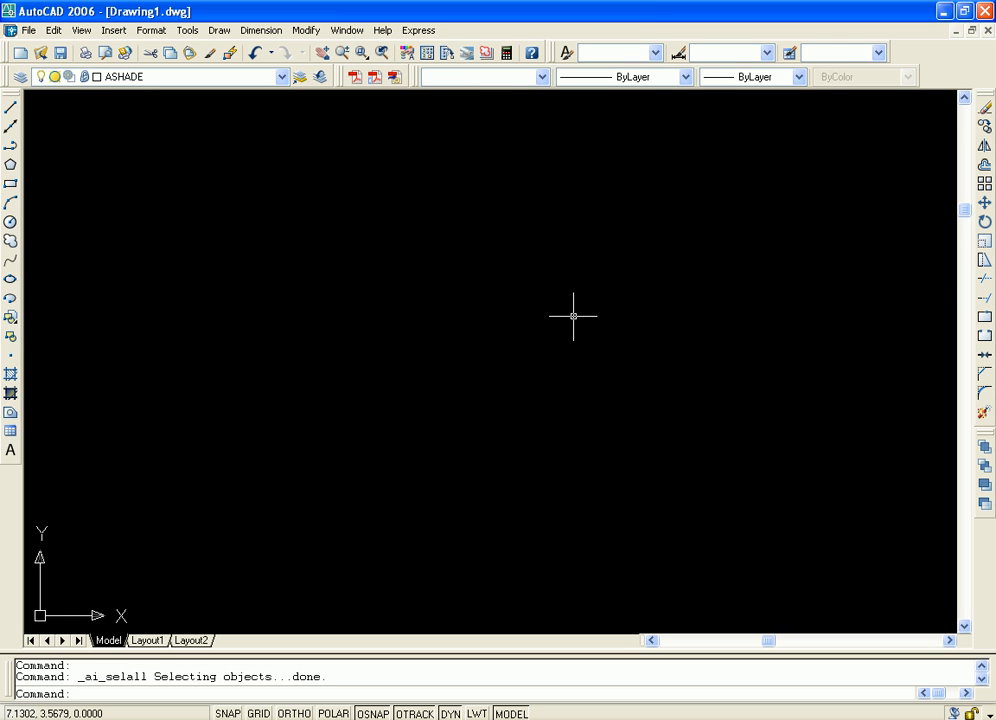
Open the Named UCS dialog and examine its named UCS list, orthographic UCS list, and UCS icon settings
{"action": "left_click", "coordinate": [186, 34]}
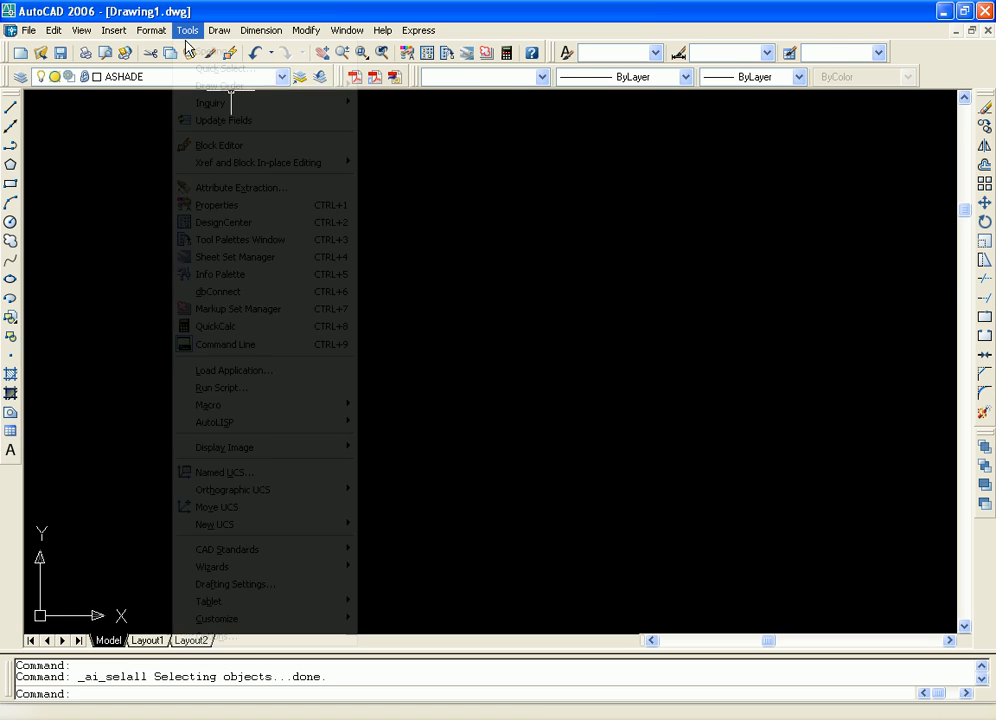
{"action": "mouse_move", "coordinate": [285, 449]}
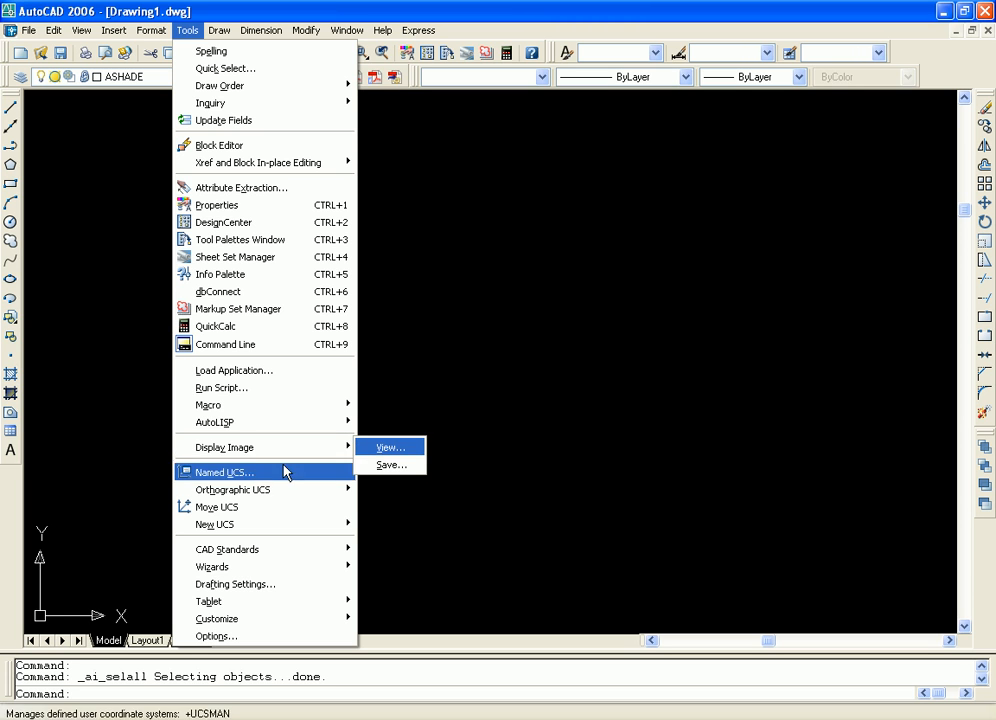
{"action": "mouse_move", "coordinate": [254, 491]}
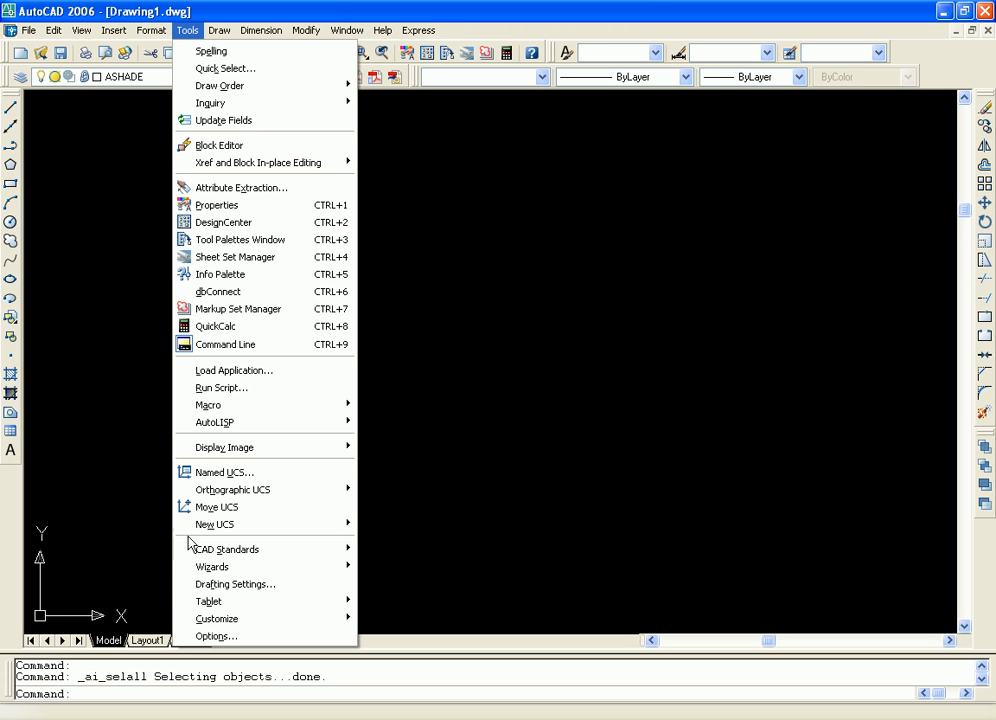
{"action": "left_click", "coordinate": [207, 474]}
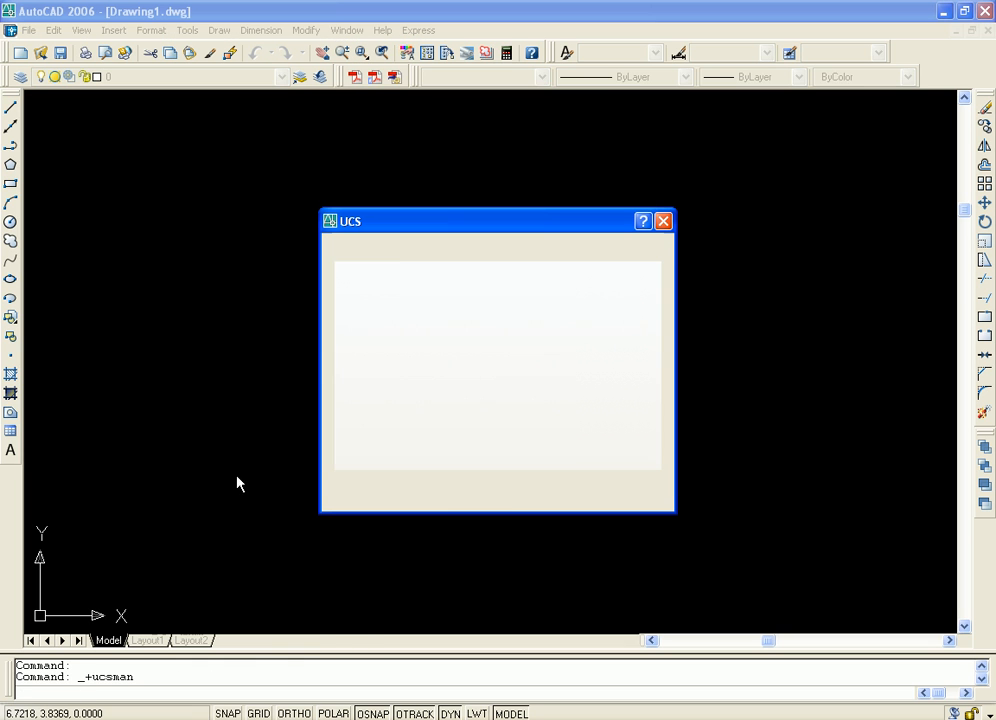
{"action": "left_click_drag", "start_coordinate": [591, 223], "coordinate": [520, 210]}
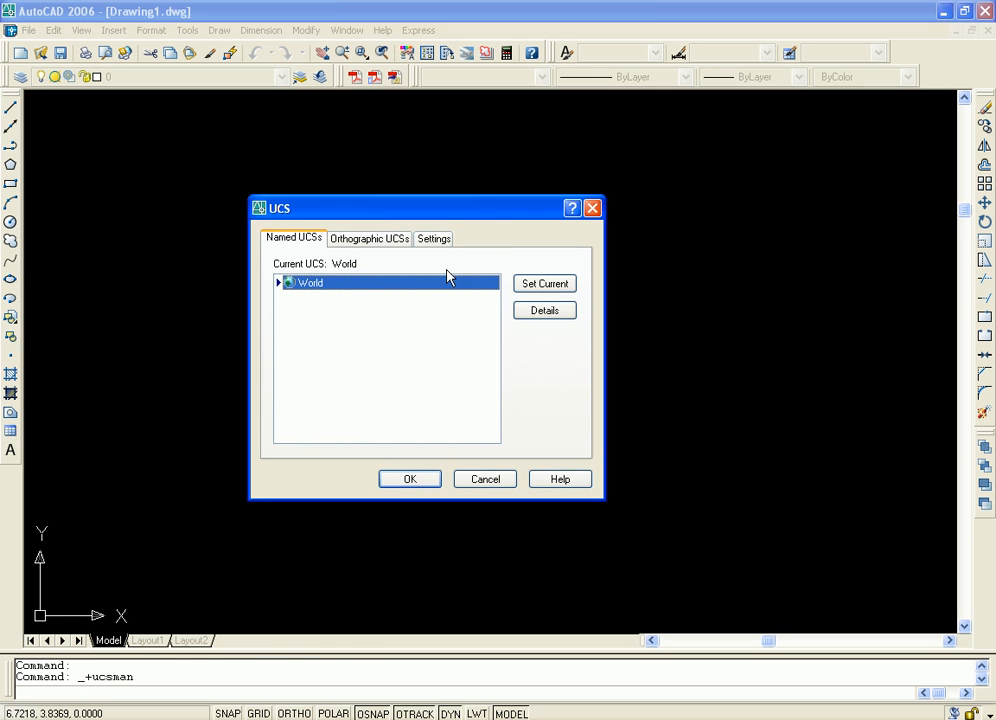
{"action": "left_click", "coordinate": [350, 240]}
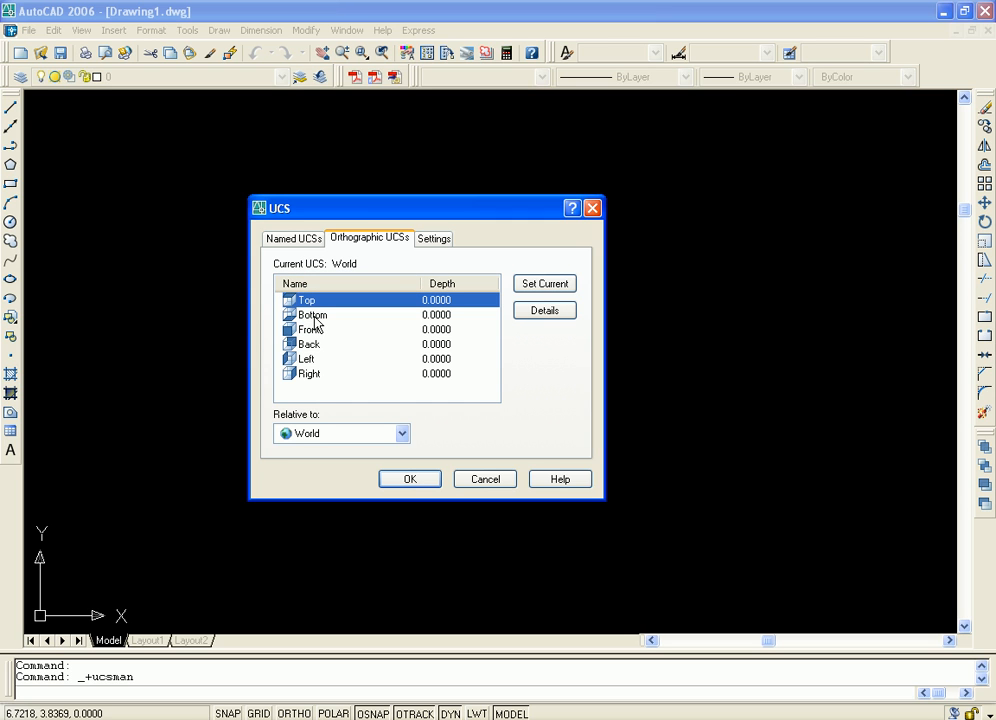
{"action": "left_click", "coordinate": [438, 239]}
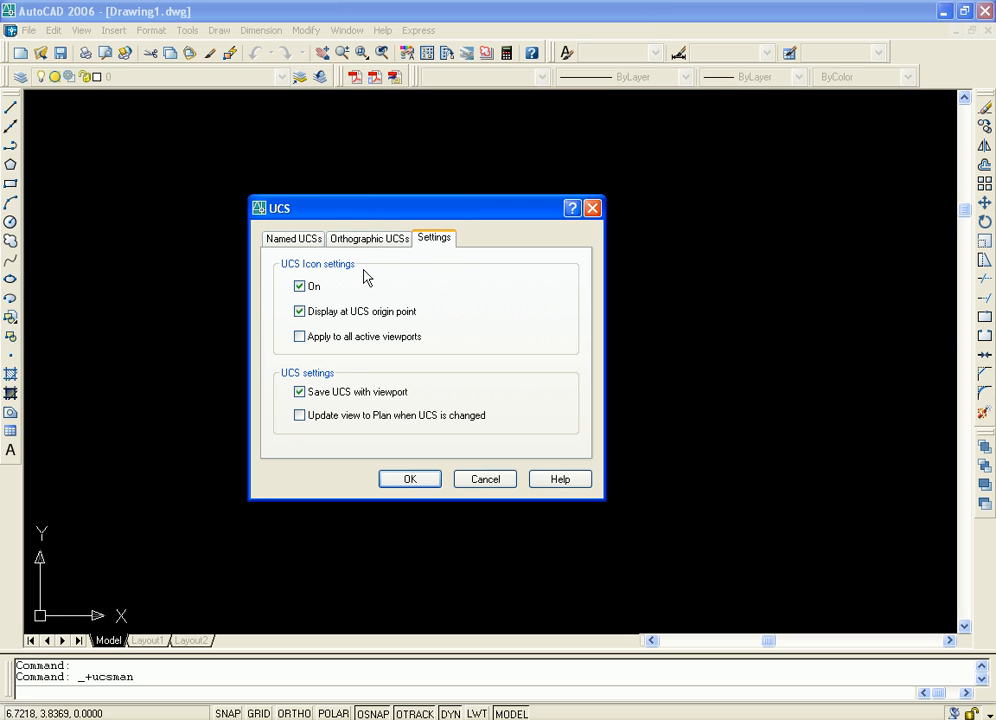
{"action": "left_click", "coordinate": [368, 239]}
{"action": "left_click", "coordinate": [292, 239]}
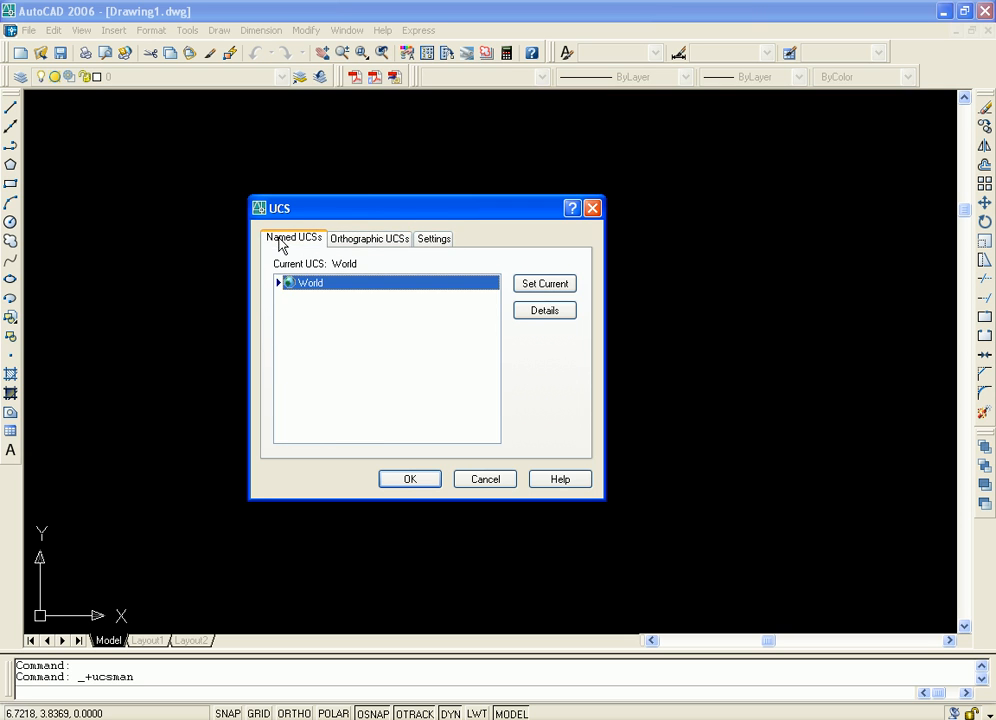
{"action": "left_click", "coordinate": [366, 243]}
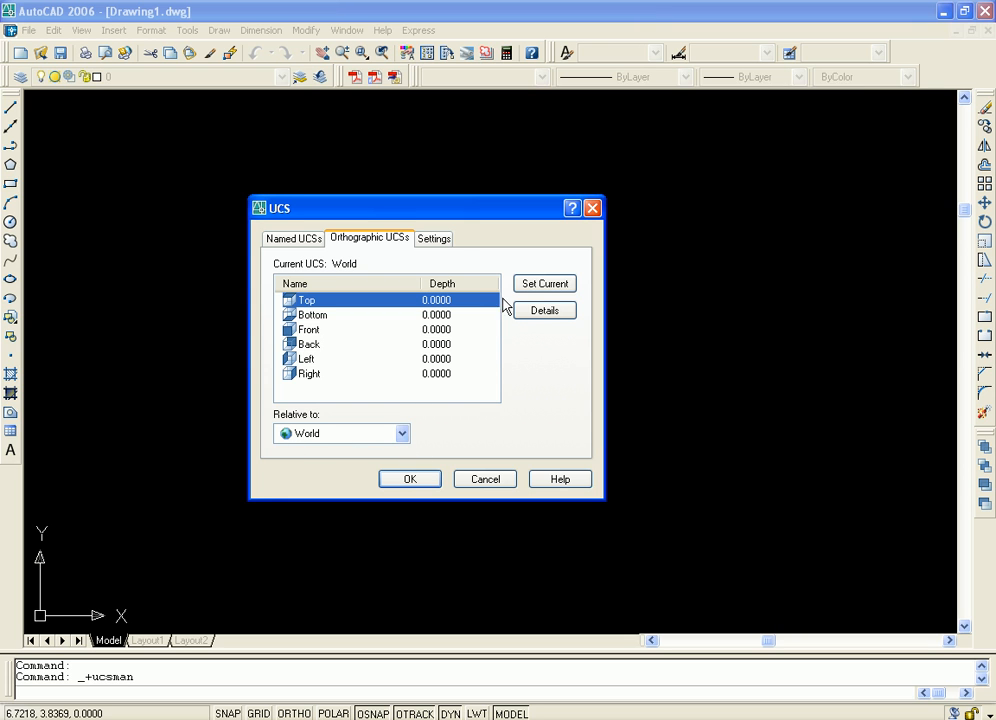
{"action": "left_click", "coordinate": [435, 242]}
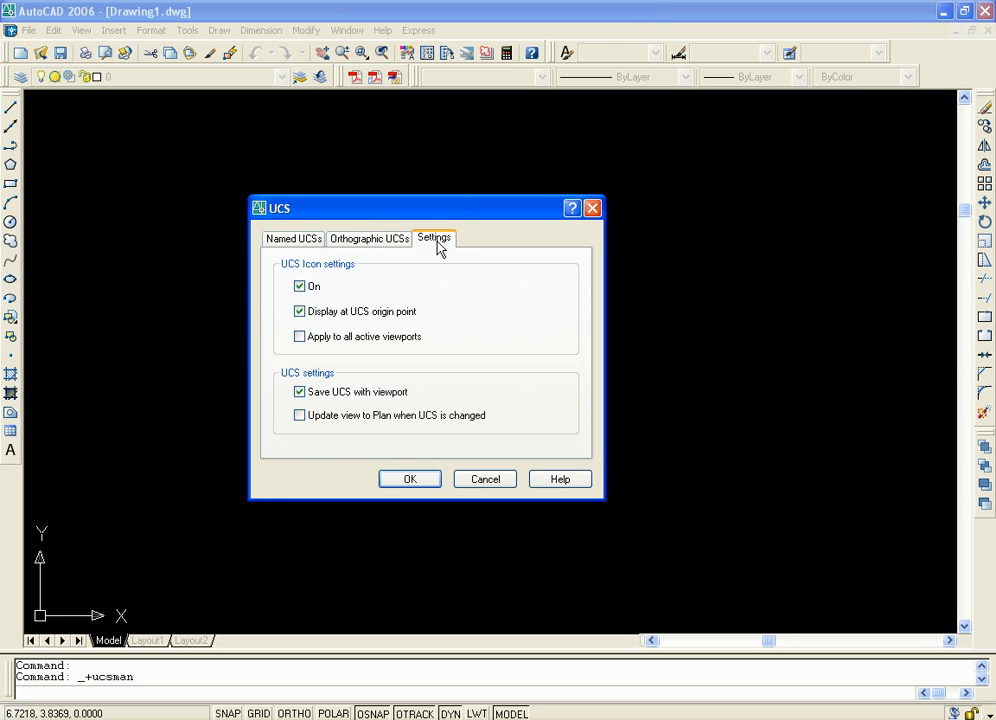
{"action": "left_click", "coordinate": [376, 244]}
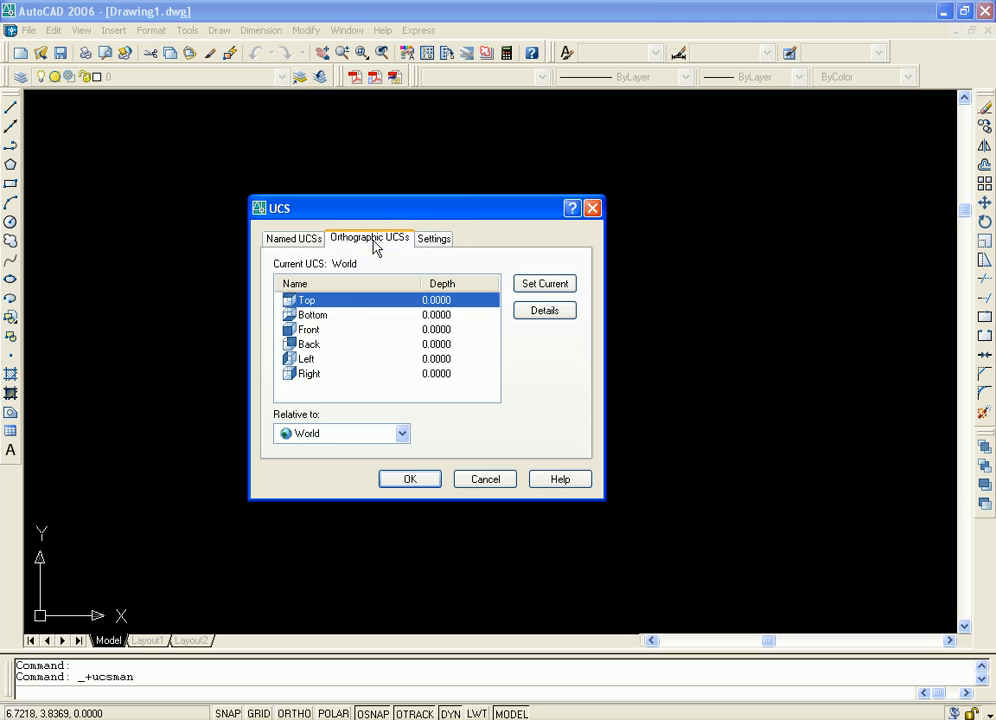
Examine the Bottom, Front, Back and Left entries in the orthographic UCS list, then cancel the dialog
{"action": "left_click", "coordinate": [318, 317]}
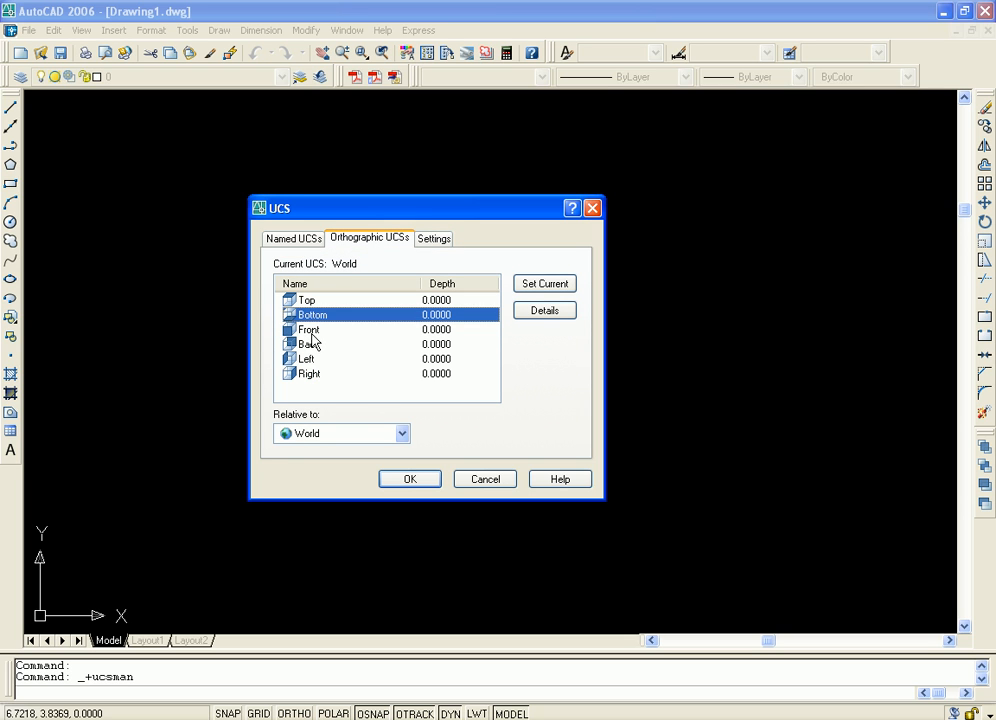
{"action": "left_click", "coordinate": [311, 332]}
{"action": "left_click", "coordinate": [309, 345]}
{"action": "left_click", "coordinate": [307, 360]}
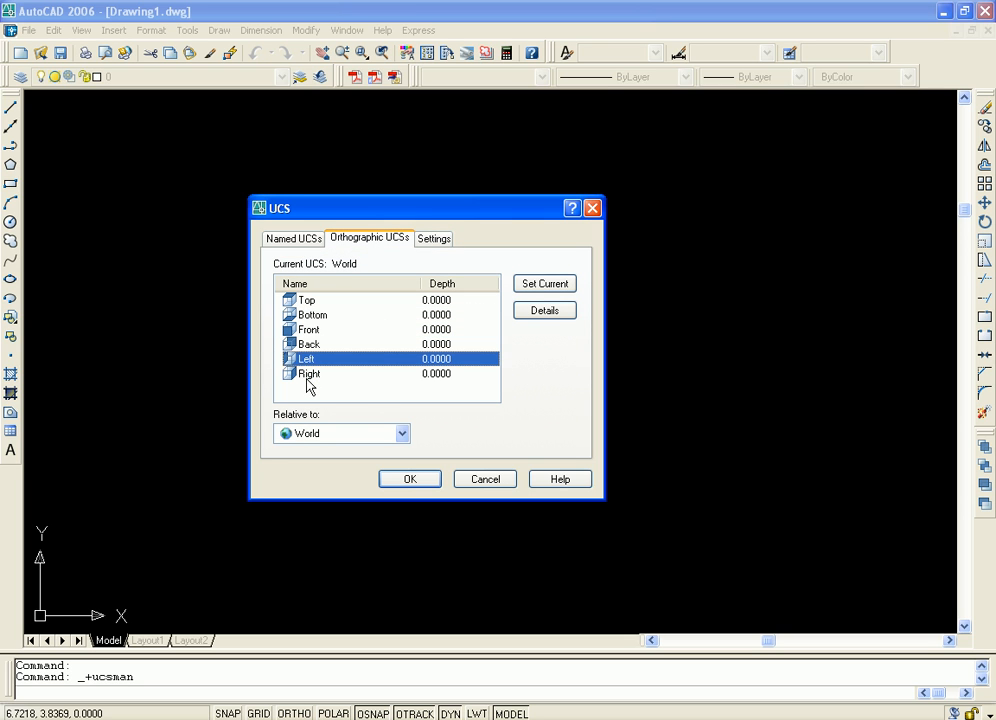
{"action": "left_click", "coordinate": [478, 482]}
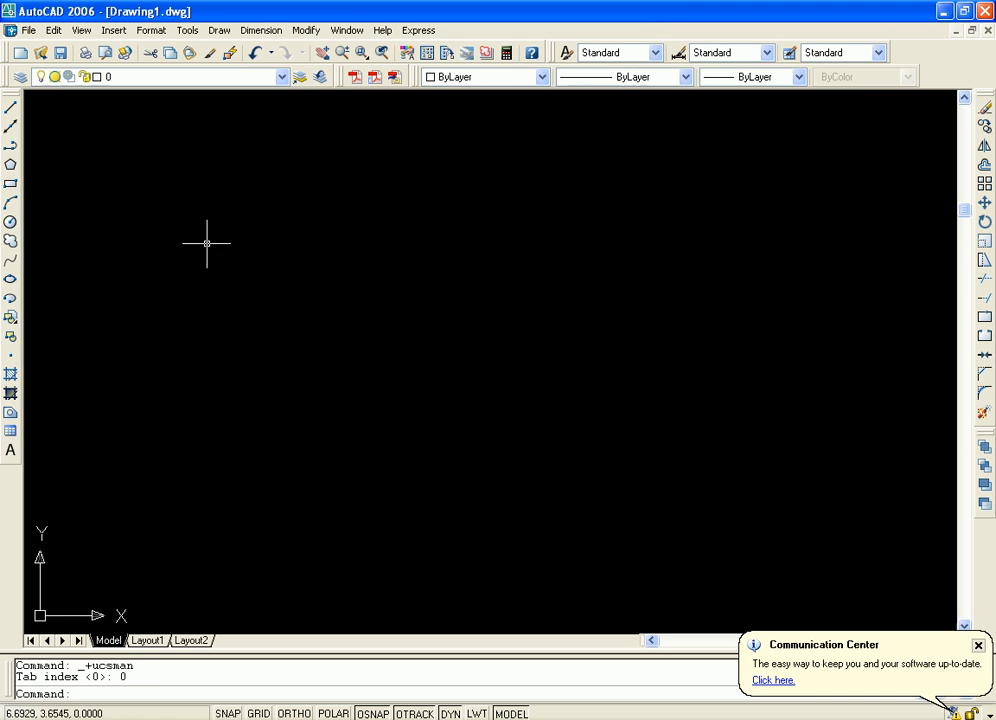
Draw a solid box from two opposite corners in the empty drawing area, with a height of about 0.02 set by two picked points
{"action": "left_click", "coordinate": [219, 30]}
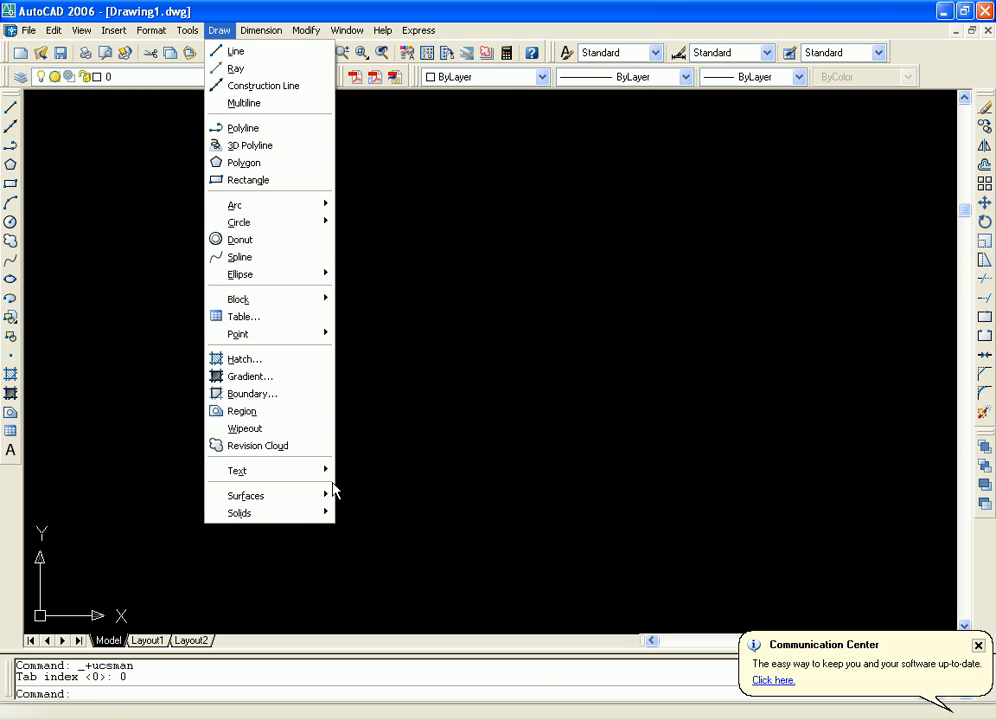
{"action": "mouse_move", "coordinate": [318, 515]}
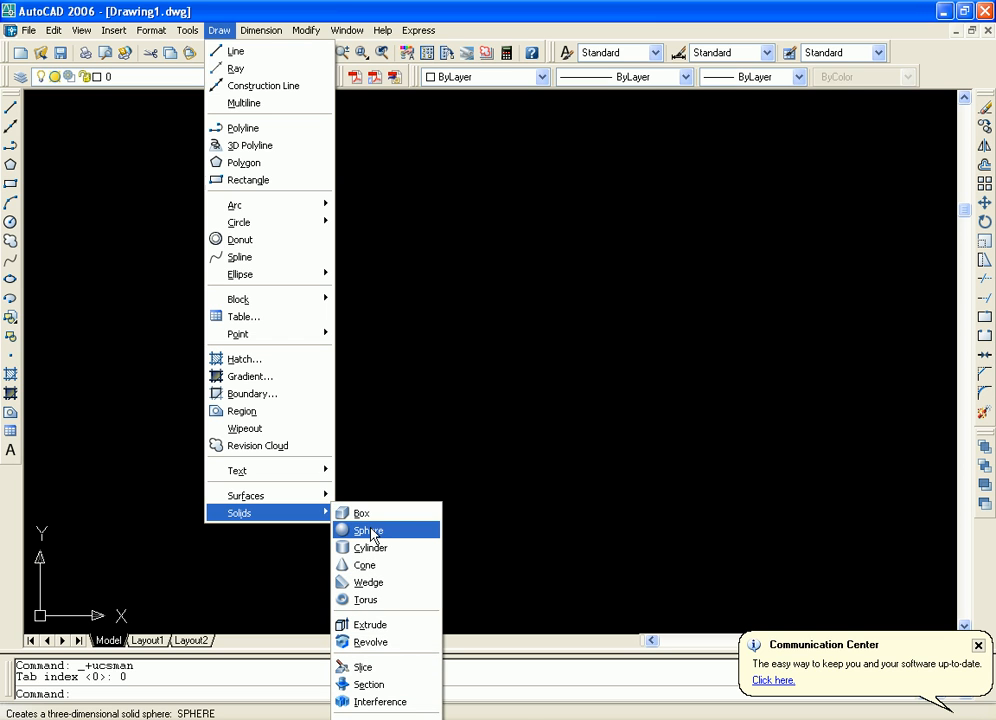
{"action": "left_click", "coordinate": [368, 514]}
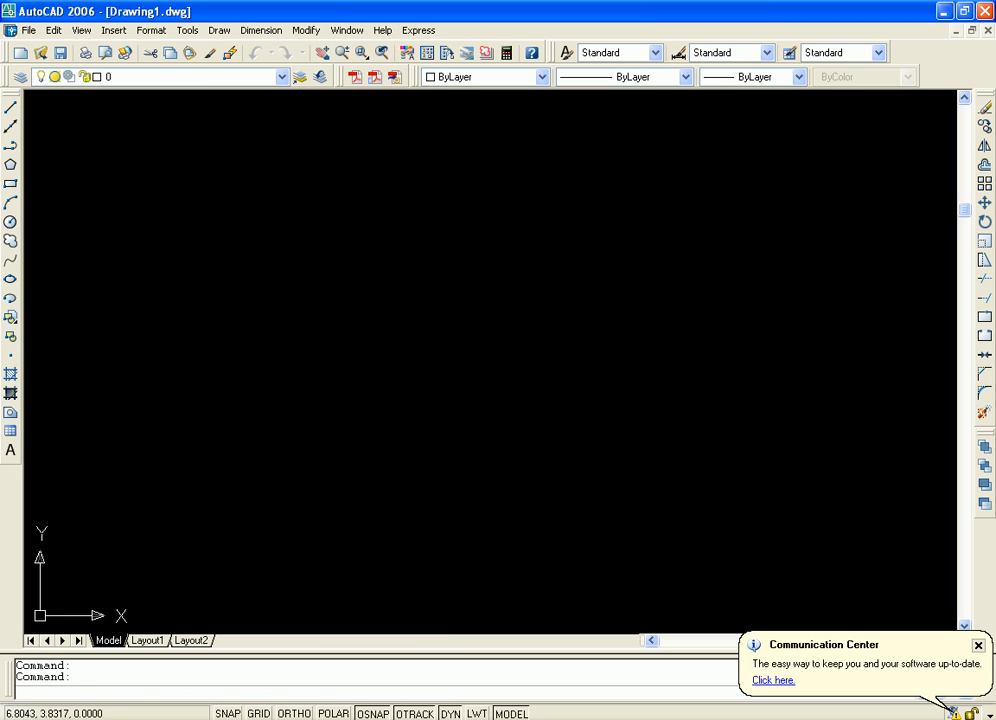
{"action": "left_click", "coordinate": [281, 202]}
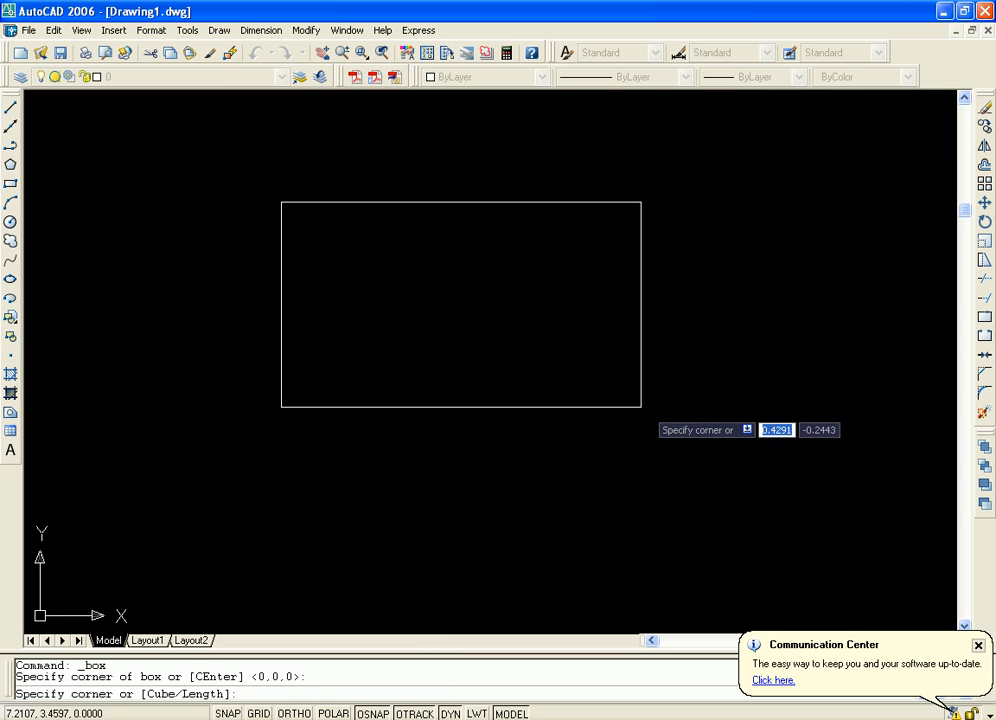
{"action": "left_click", "coordinate": [740, 492]}
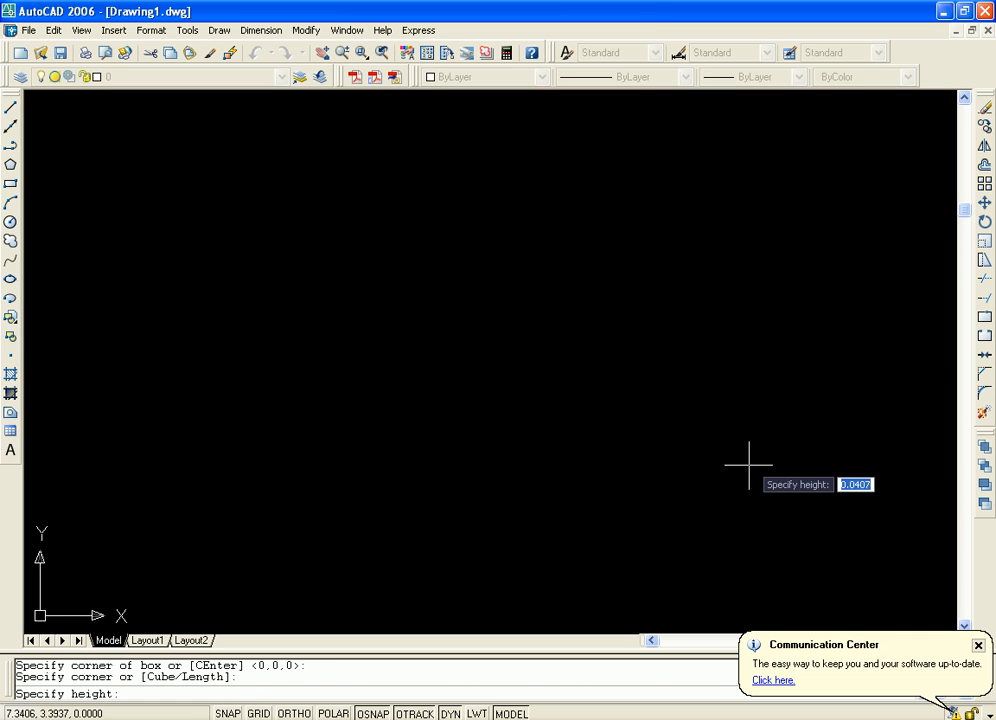
{"action": "left_click", "coordinate": [740, 352]}
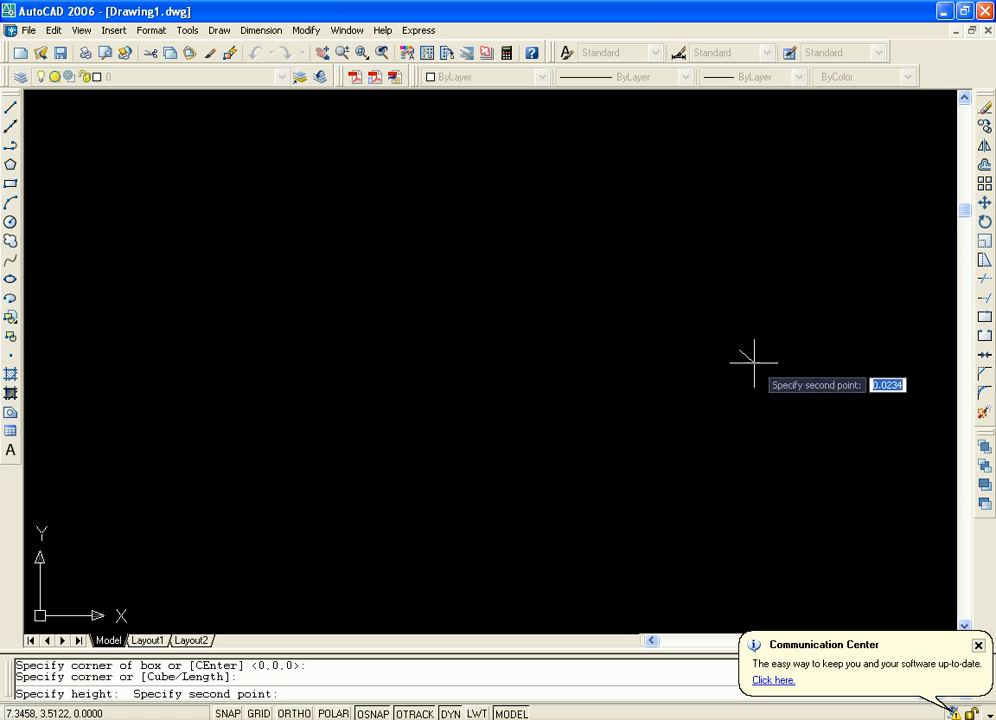
{"action": "left_click", "coordinate": [758, 360]}
{"action": "middle_click_drag", "start_coordinate": [717, 371], "coordinate": [582, 409]}
{"action": "scroll", "coordinate": [625, 387], "scroll_direction": "down", "scroll_amount": 2}
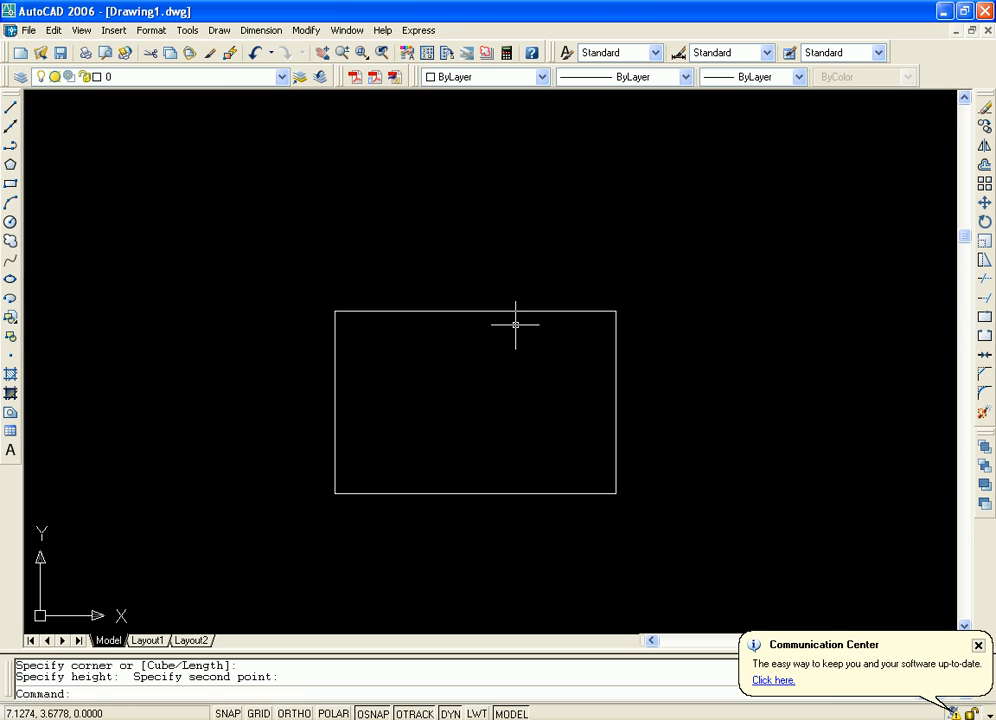
{"action": "left_click", "coordinate": [979, 645]}
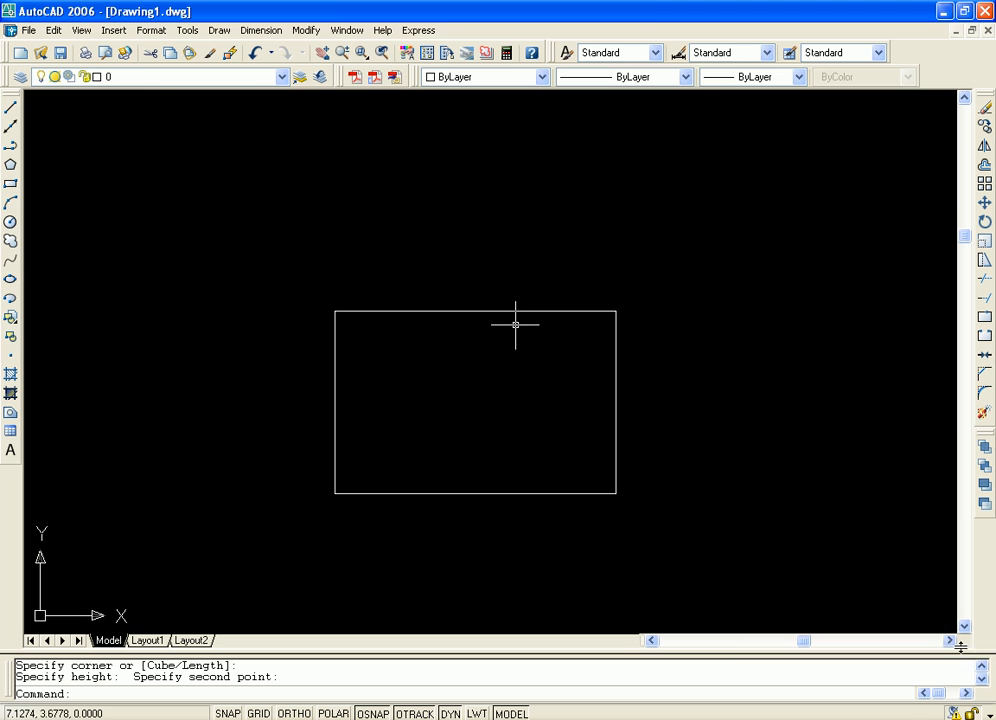
Try to apply the Bottom orthographic UCS through the Named UCS dialog without setting it current
{"action": "left_click", "coordinate": [190, 31]}
{"action": "left_click", "coordinate": [225, 472]}
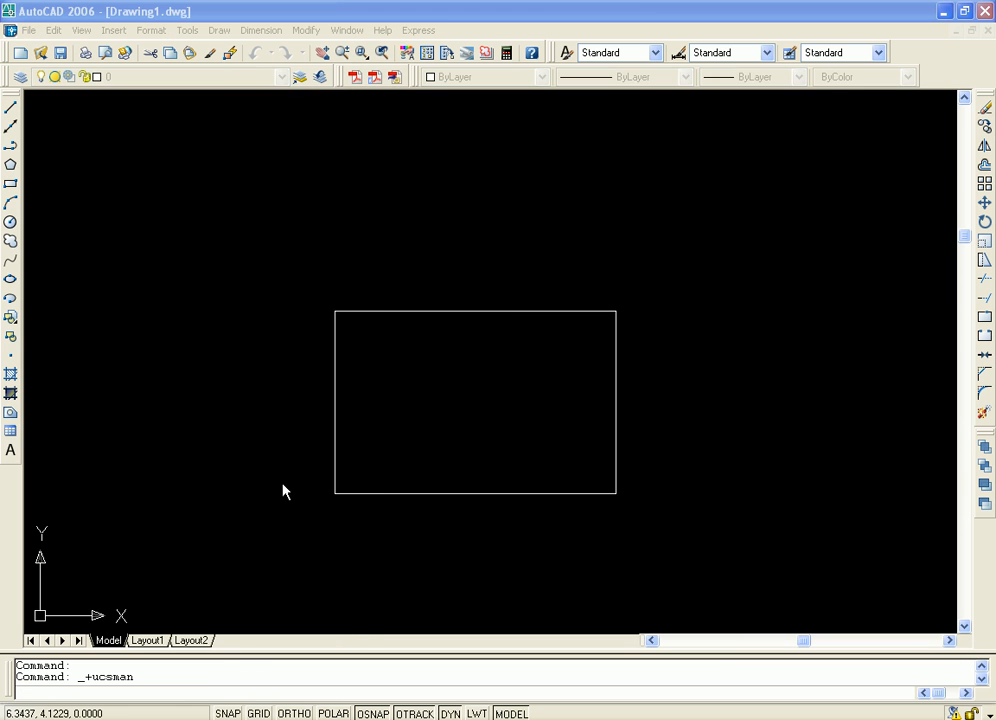
{"action": "left_click", "coordinate": [458, 252]}
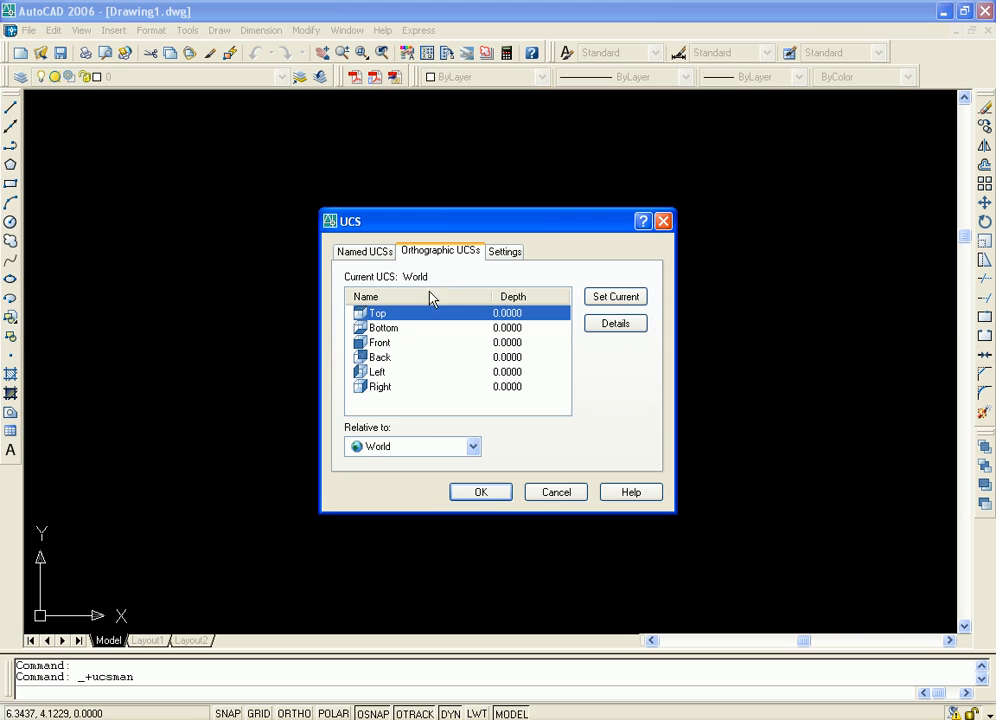
{"action": "left_click", "coordinate": [386, 330]}
{"action": "left_click", "coordinate": [481, 492]}
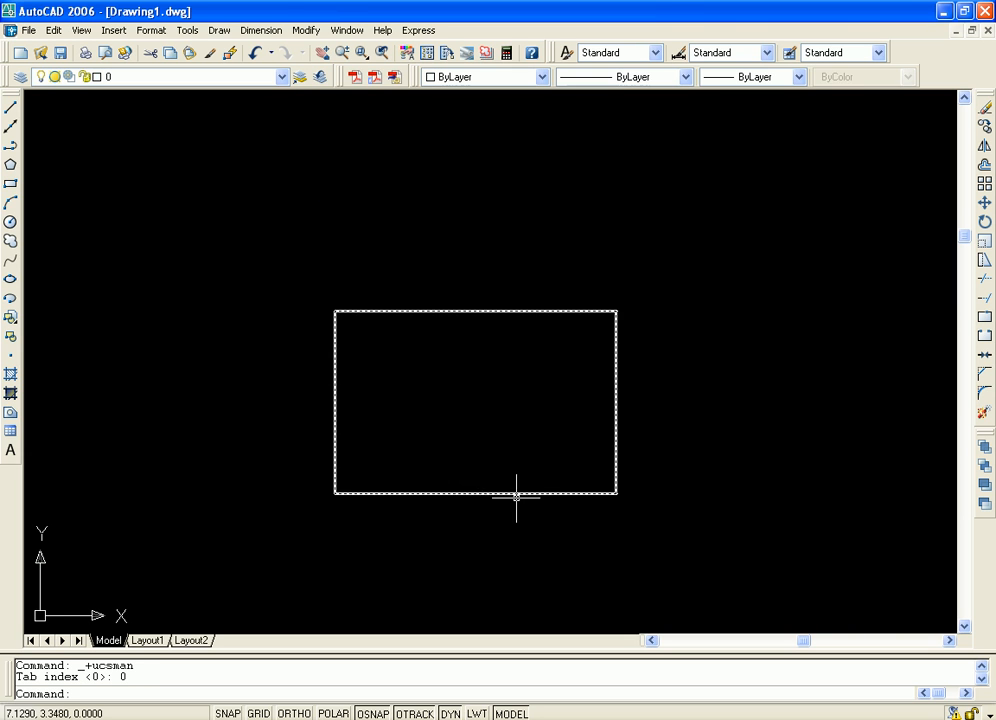
{"action": "middle_click_drag", "start_coordinate": [542, 396], "coordinate": [544, 386]}
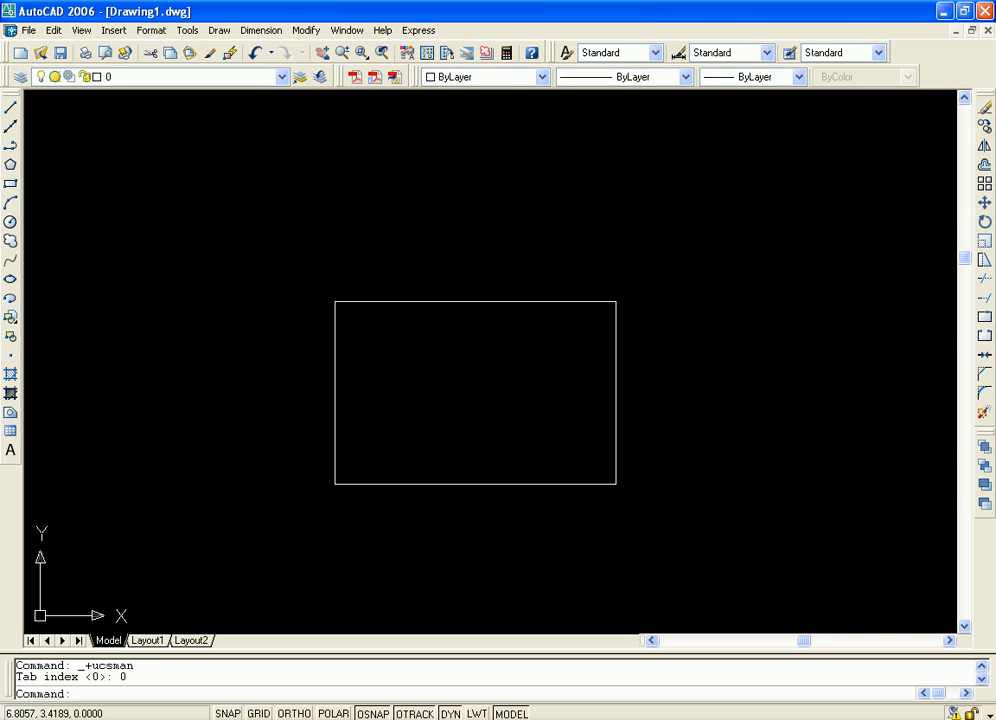
Switch the box to the SE Isometric 3D view and center it in the drawing area
{"action": "left_click", "coordinate": [81, 30]}
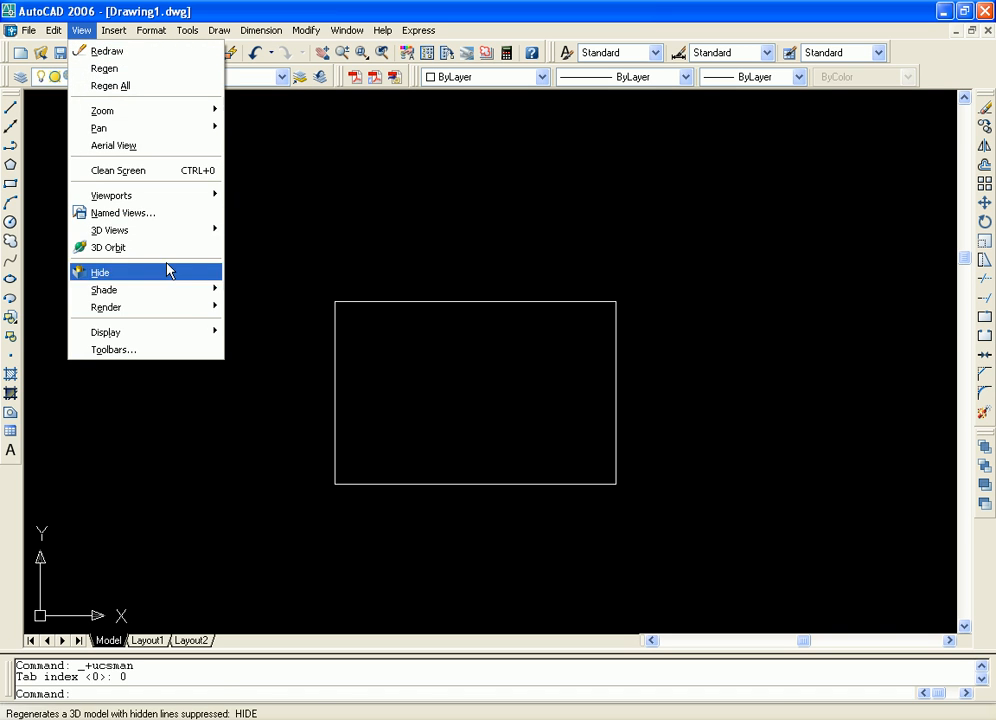
{"action": "mouse_move", "coordinate": [191, 231]}
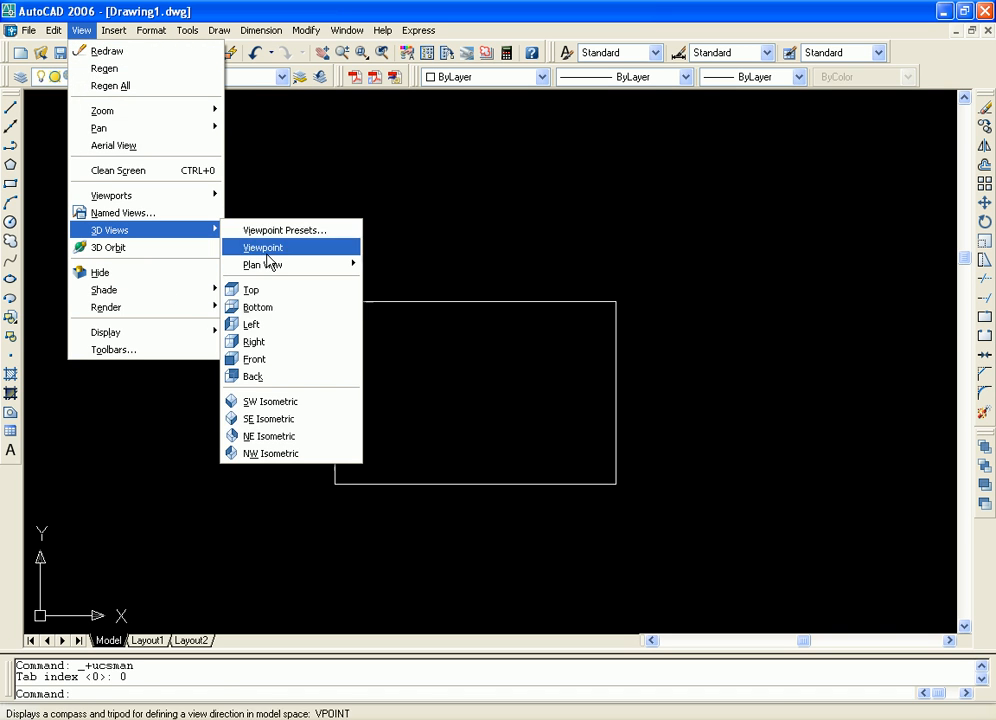
{"action": "left_click", "coordinate": [287, 418]}
{"action": "scroll", "coordinate": [725, 474], "scroll_direction": "up", "scroll_amount": 2}
{"action": "scroll", "coordinate": [717, 476], "scroll_direction": "down", "scroll_amount": 3}
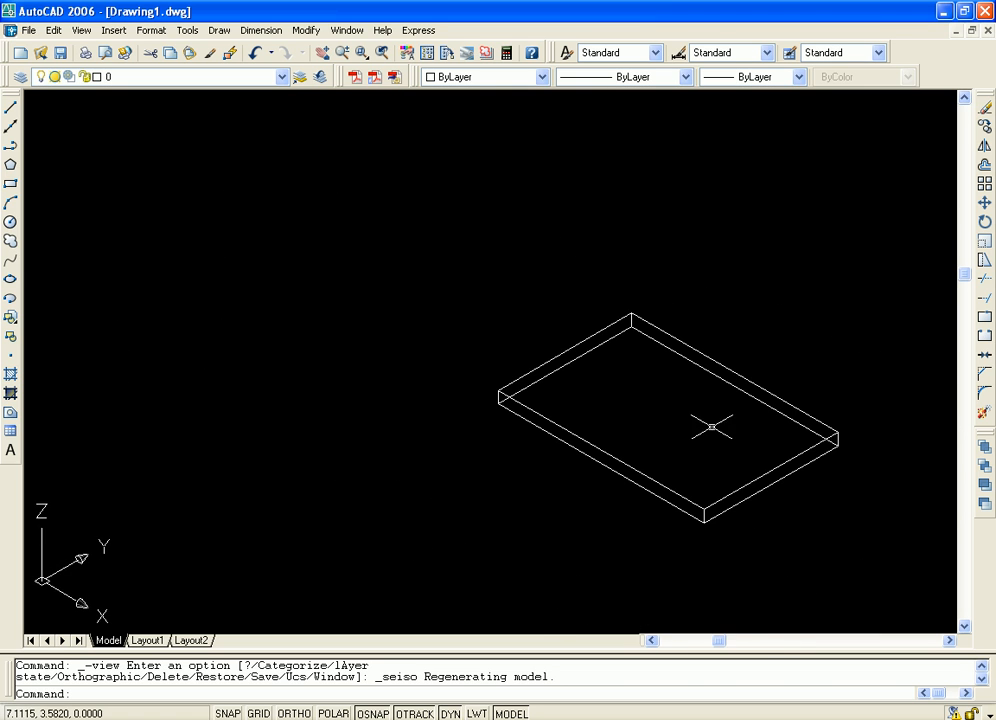
{"action": "middle_click_drag", "start_coordinate": [740, 413], "coordinate": [551, 516]}
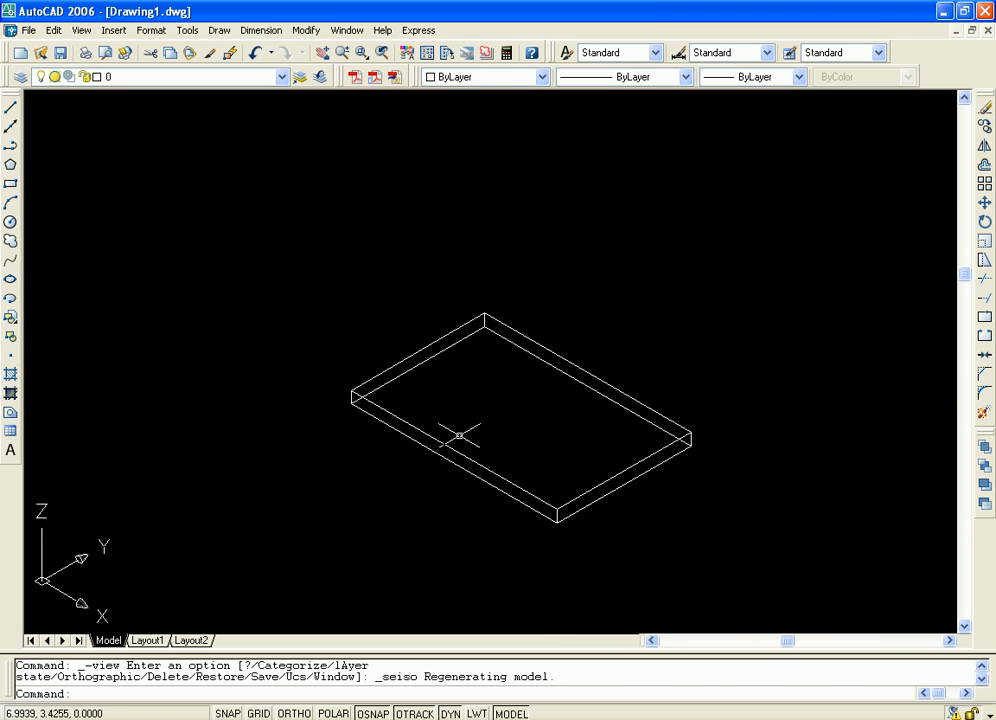
Shade the box in the isometric view with the SHADE command
{"action": "type", "text": "sha"}
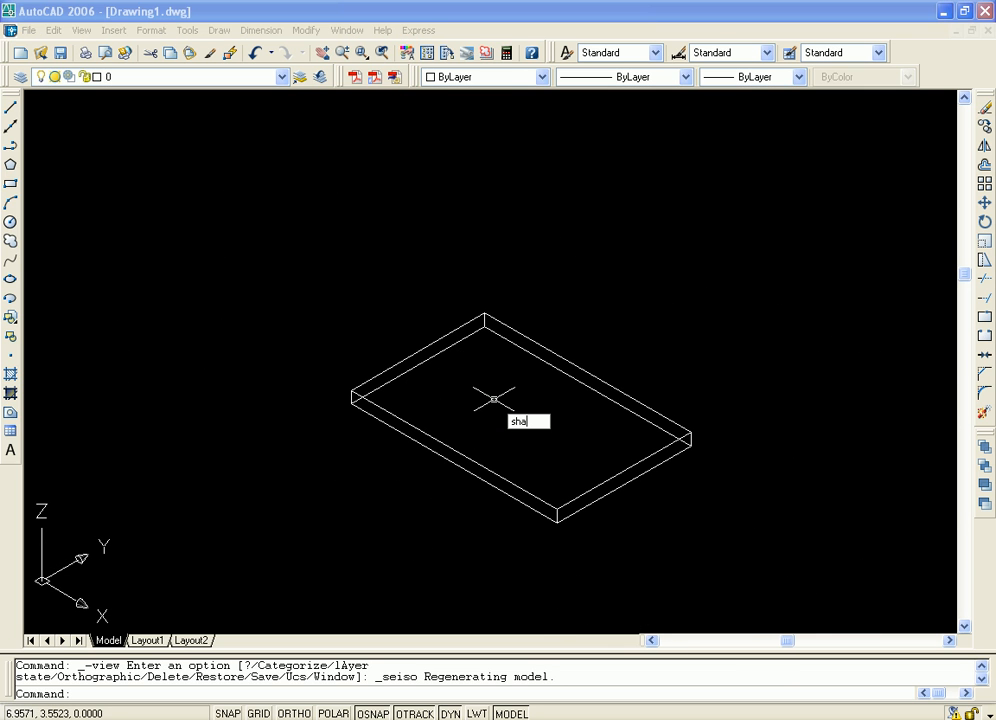
{"action": "type", "text": "de"}
{"action": "key", "text": "Return"}
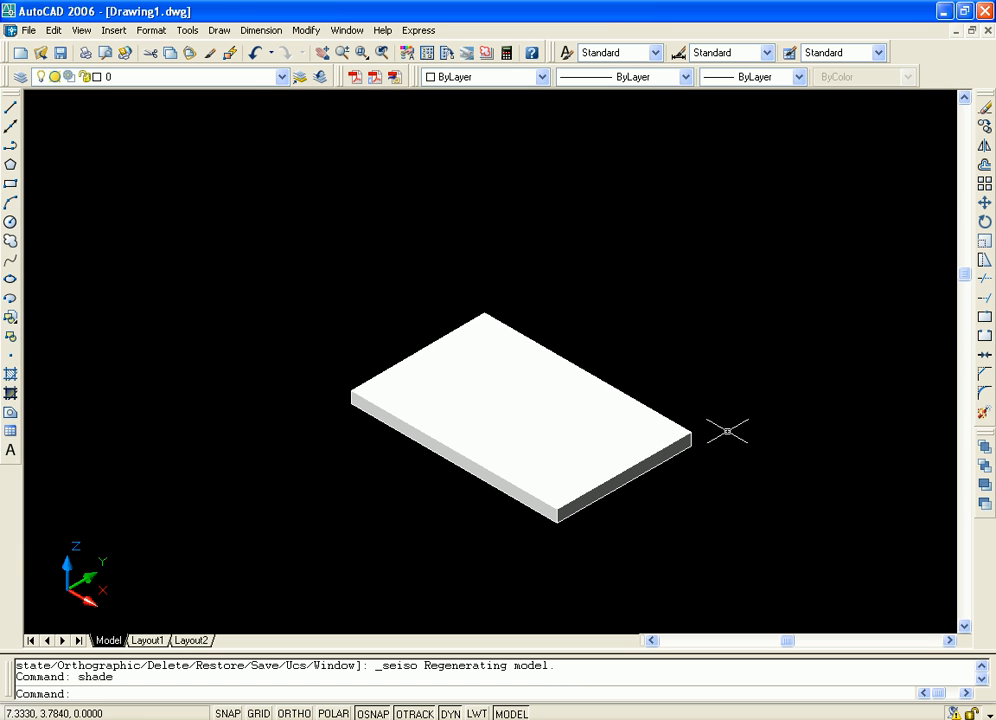
{"action": "left_click", "coordinate": [652, 442]}
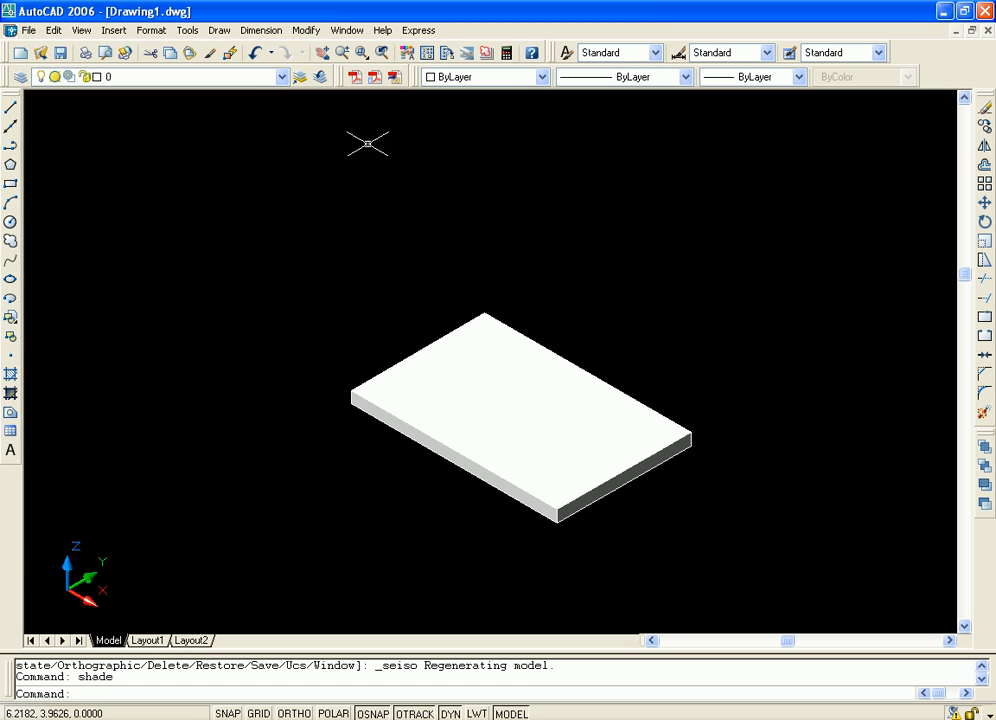
Set the Front orthographic UCS current, relative to World, through the Named UCS dialog
{"action": "left_click", "coordinate": [187, 36]}
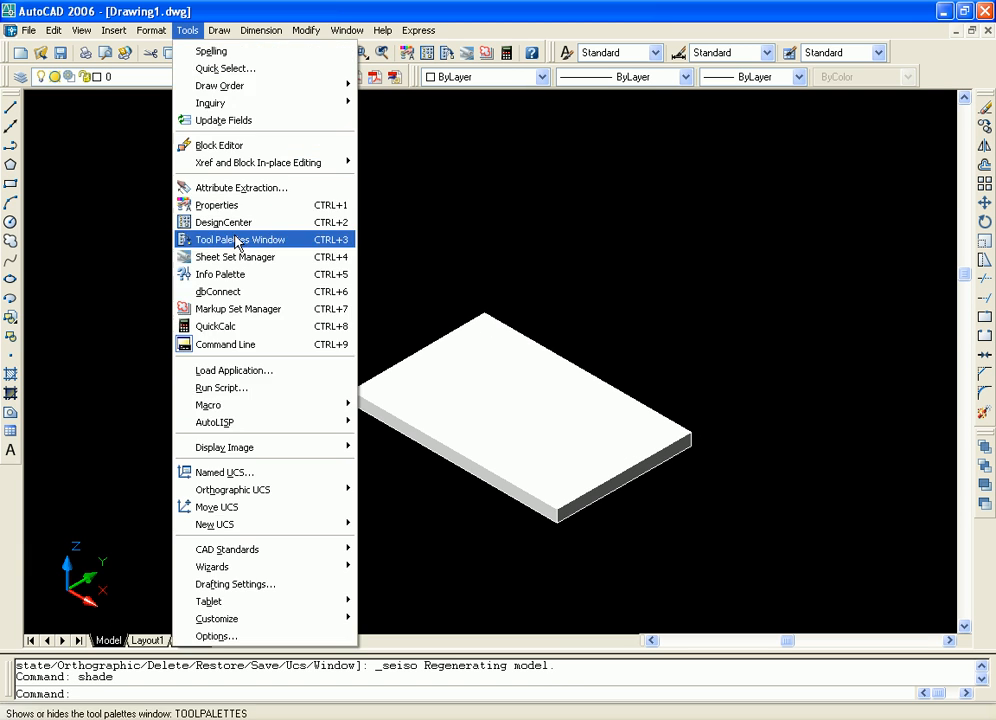
{"action": "left_click", "coordinate": [308, 473]}
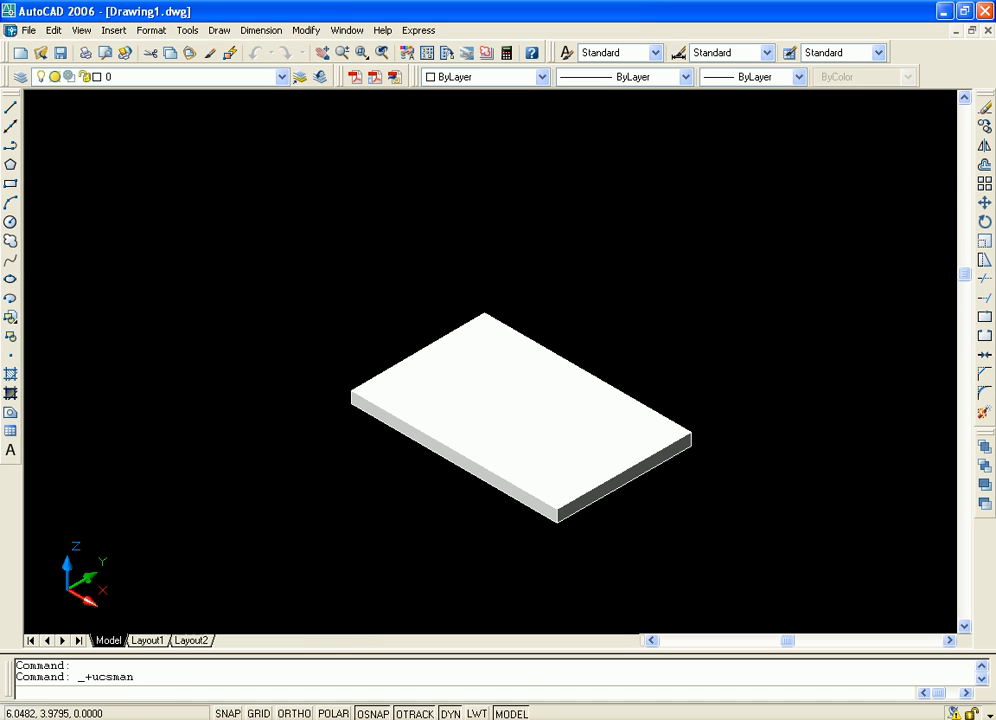
{"action": "left_click", "coordinate": [466, 253]}
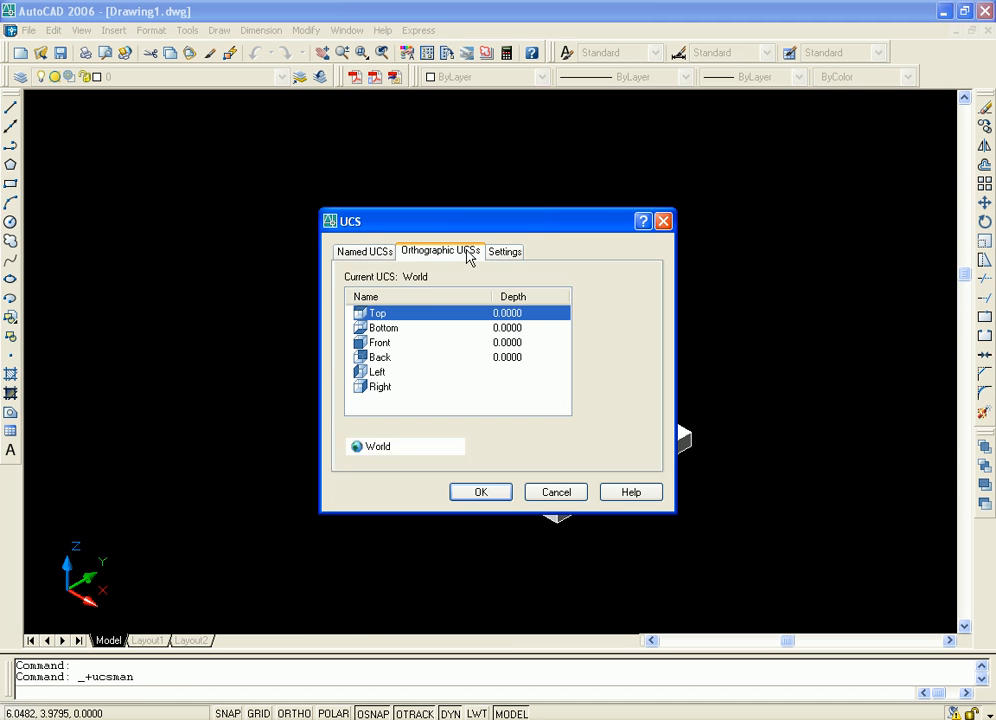
{"action": "left_click", "coordinate": [380, 343]}
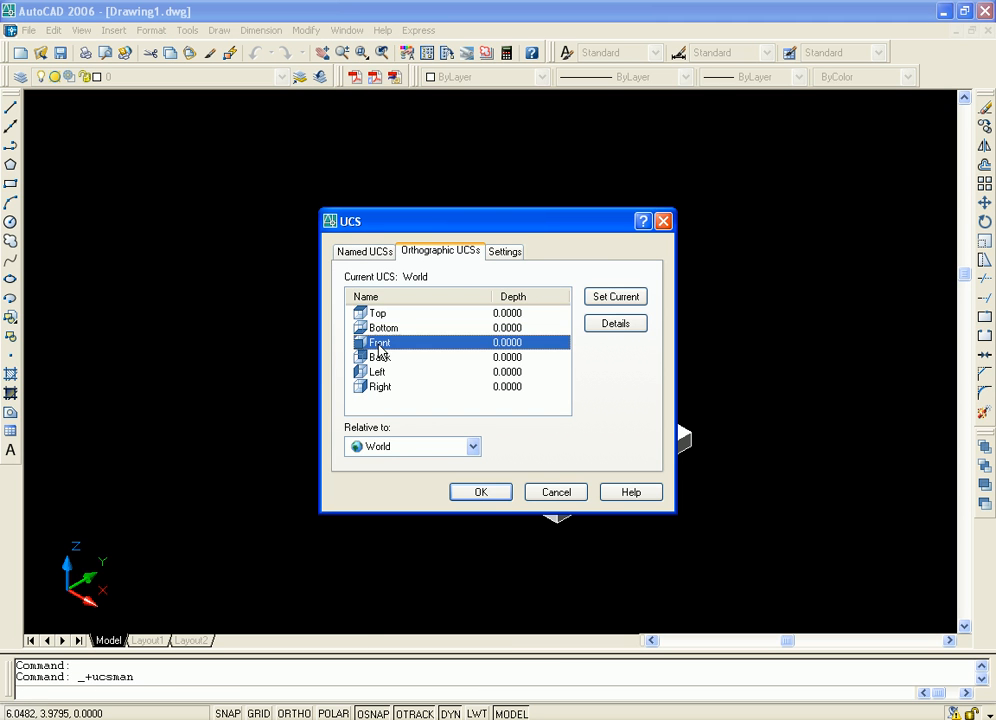
{"action": "left_click", "coordinate": [606, 303]}
{"action": "left_click", "coordinate": [483, 494]}
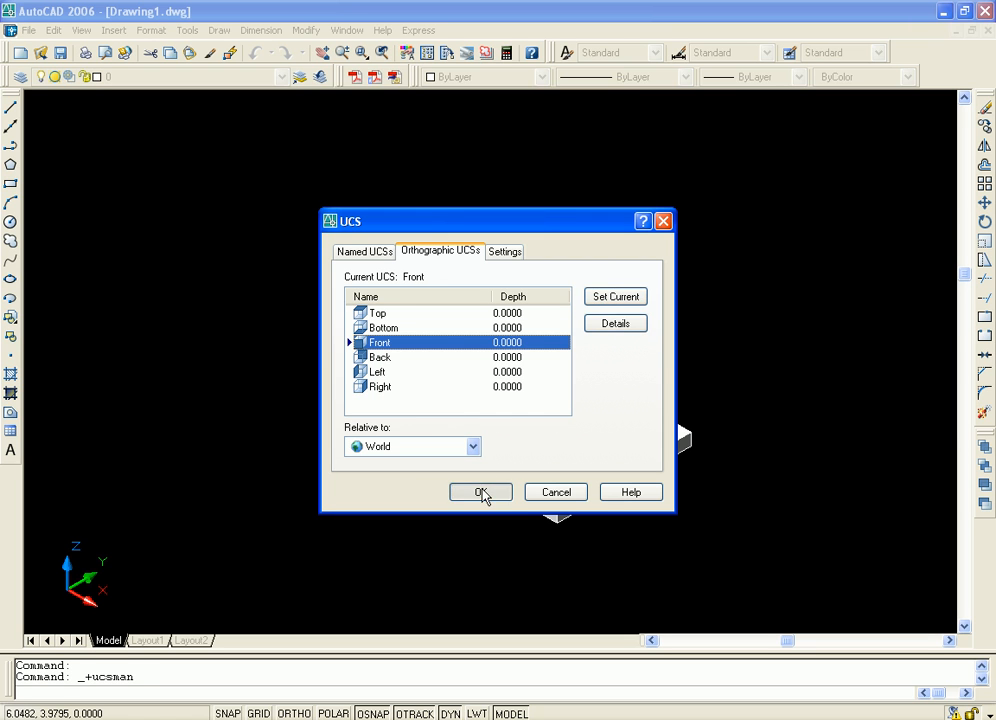
{"action": "middle_click_drag", "start_coordinate": [512, 442], "coordinate": [491, 462]}
{"action": "scroll", "coordinate": [507, 460], "scroll_direction": "up", "scroll_amount": 2}
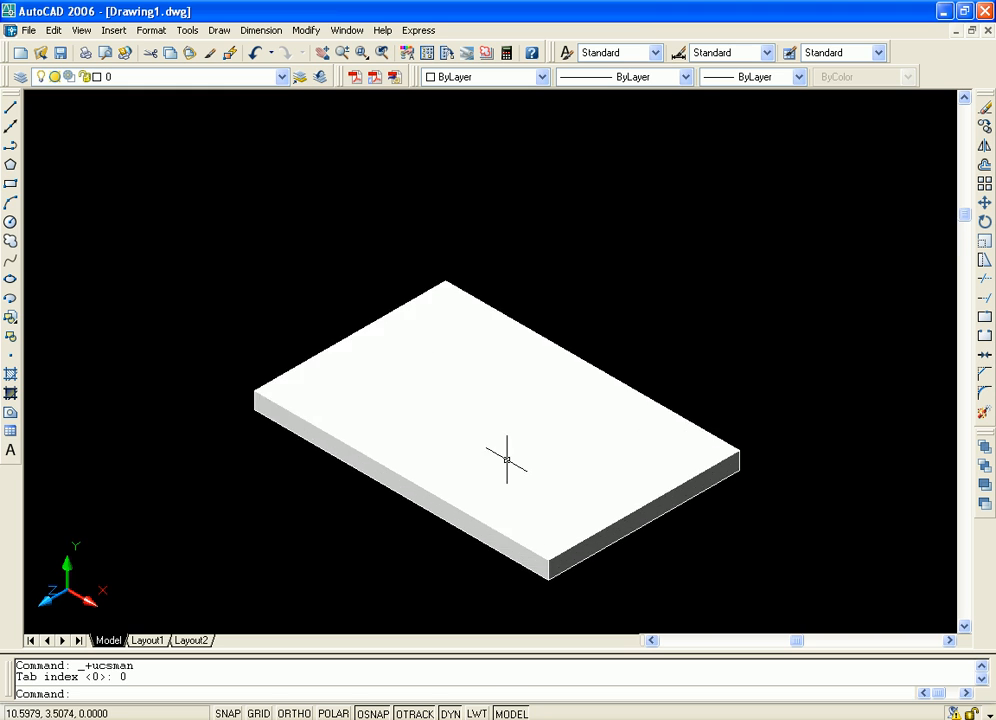
{"action": "scroll", "coordinate": [535, 457], "scroll_direction": "down", "scroll_amount": 5}
{"action": "scroll", "coordinate": [550, 442], "scroll_direction": "up", "scroll_amount": 4}
{"action": "middle_click_drag", "start_coordinate": [553, 444], "coordinate": [608, 475]}
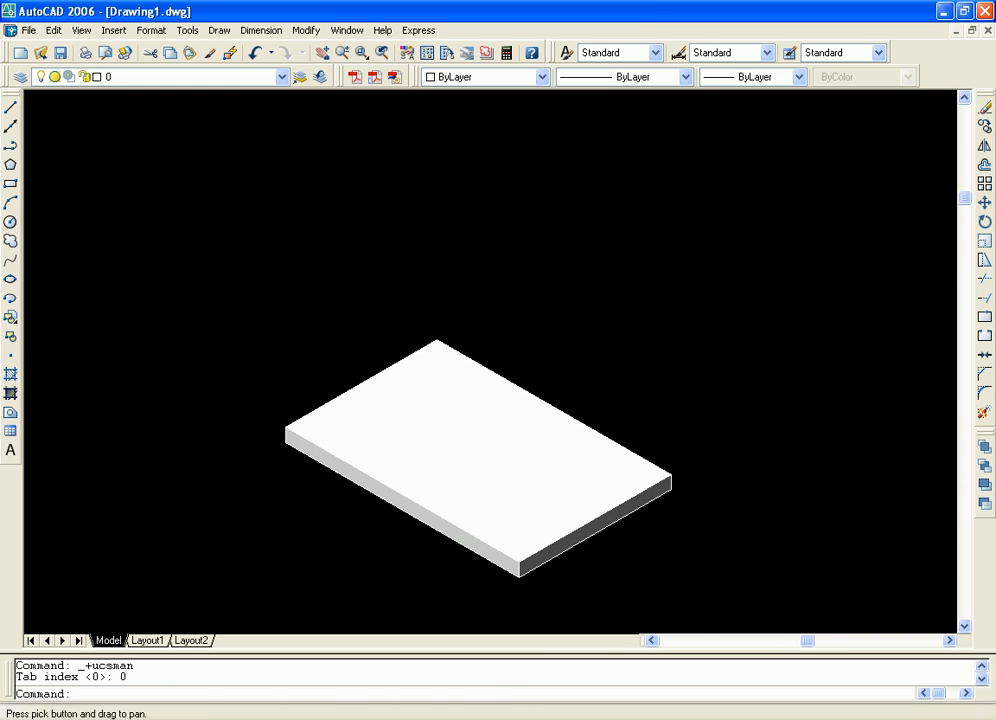
Open the Orthographic UCS presets, review the current orientation in the list, and accept the dialog
{"action": "left_click", "coordinate": [187, 30]}
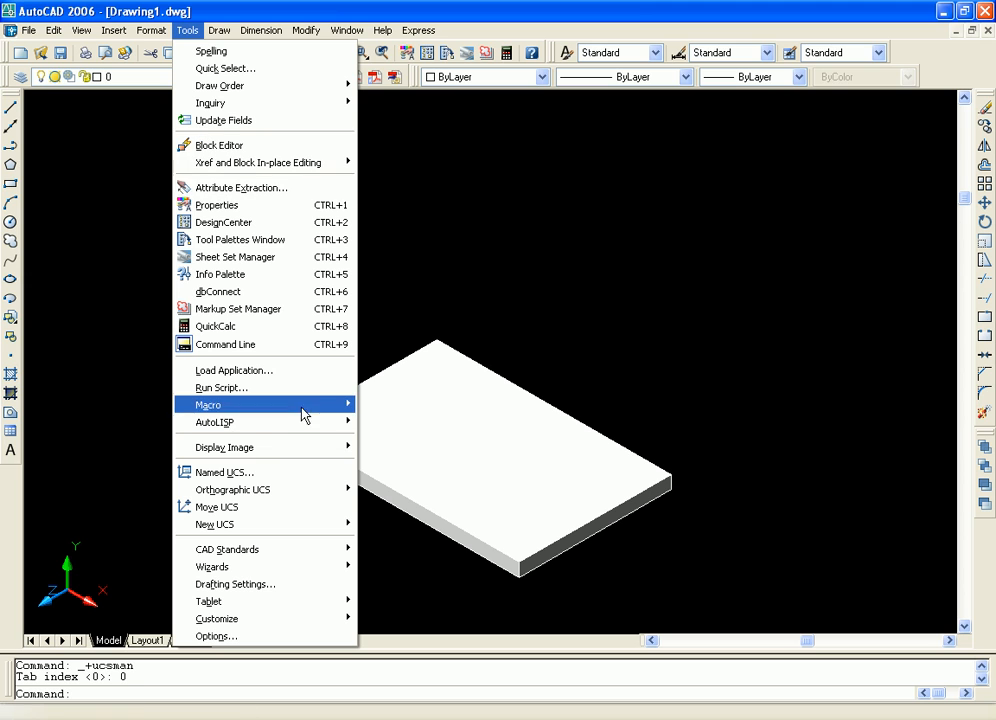
{"action": "mouse_move", "coordinate": [280, 497]}
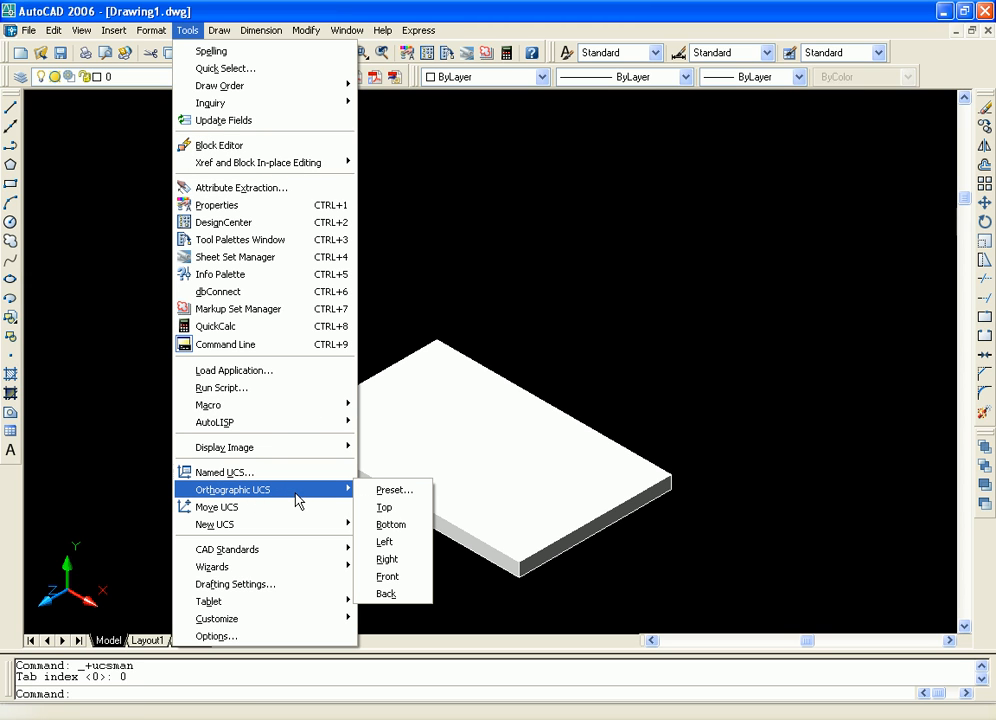
{"action": "left_click", "coordinate": [386, 494]}
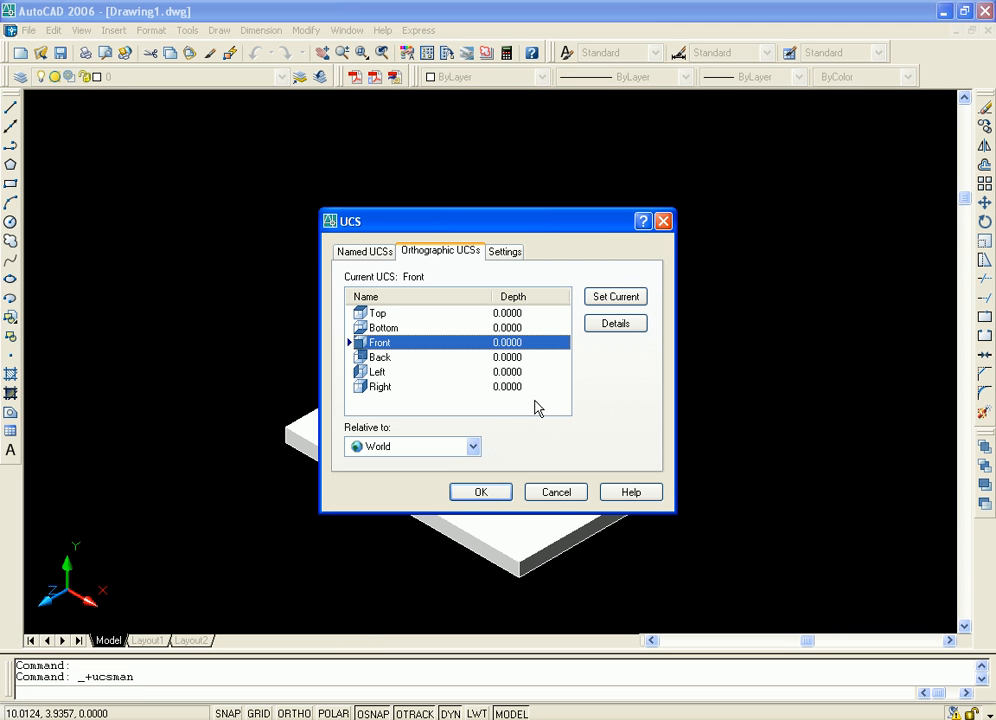
{"action": "left_click", "coordinate": [471, 496]}
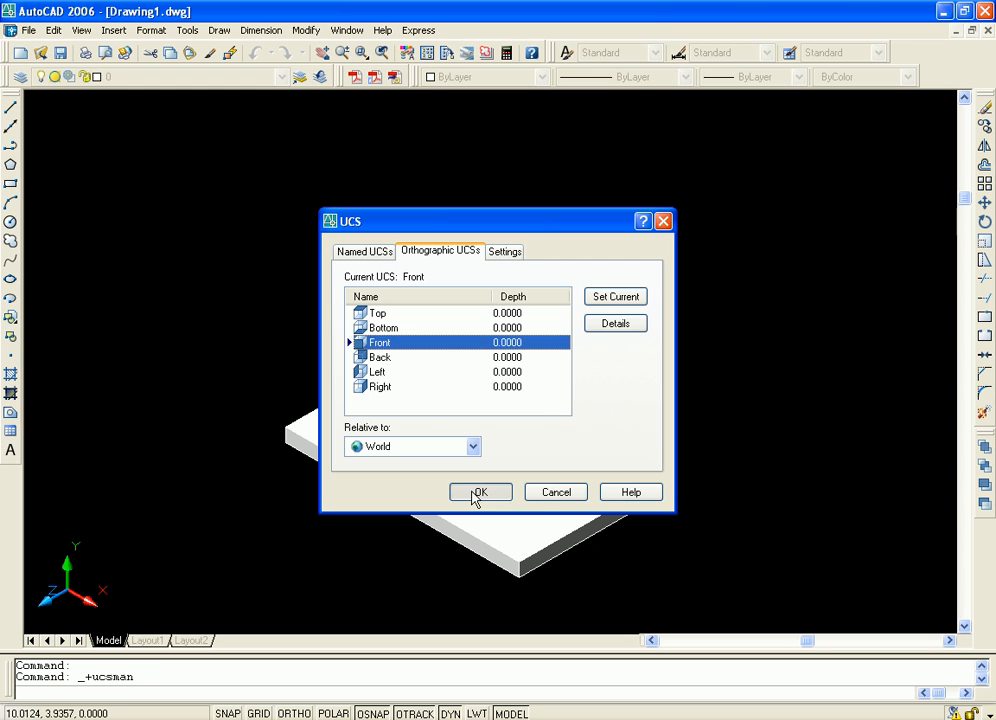
{"action": "mouse_move", "coordinate": [494, 536]}
{"action": "middle_mouse_down"}
{"action": "mouse_move", "coordinate": [520, 511]}
{"action": "mouse_move", "coordinate": [484, 516]}
{"action": "middle_mouse_up"}
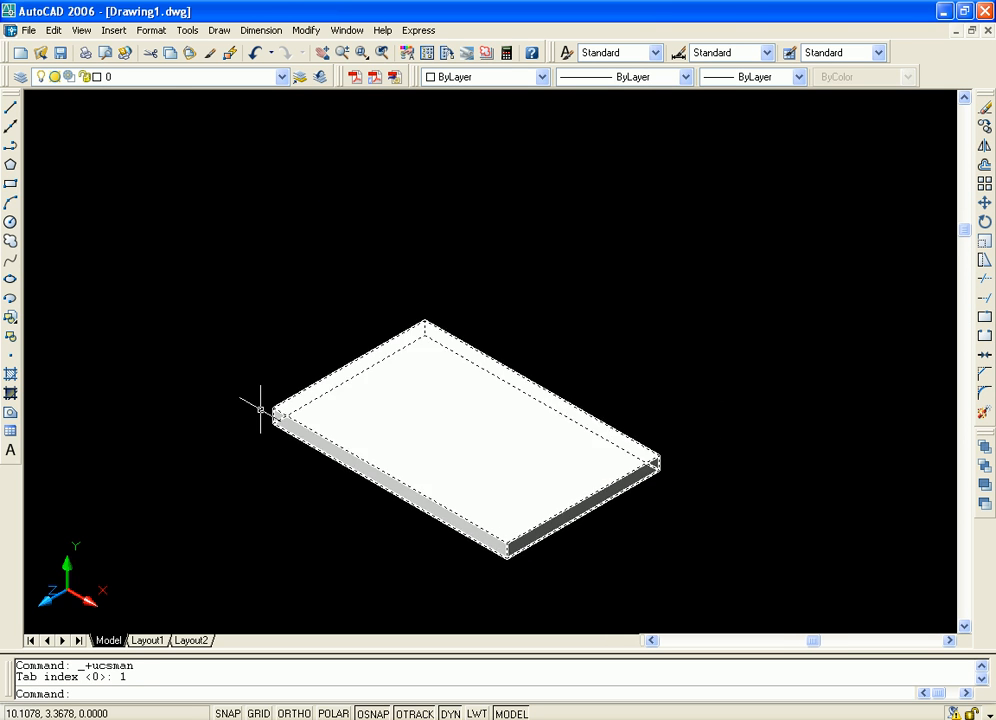
{"action": "middle_click_drag", "start_coordinate": [278, 346], "coordinate": [343, 389]}
Move the UCS origin to a picked point in the empty space above and to the left of the box
{"action": "left_click", "coordinate": [187, 30]}
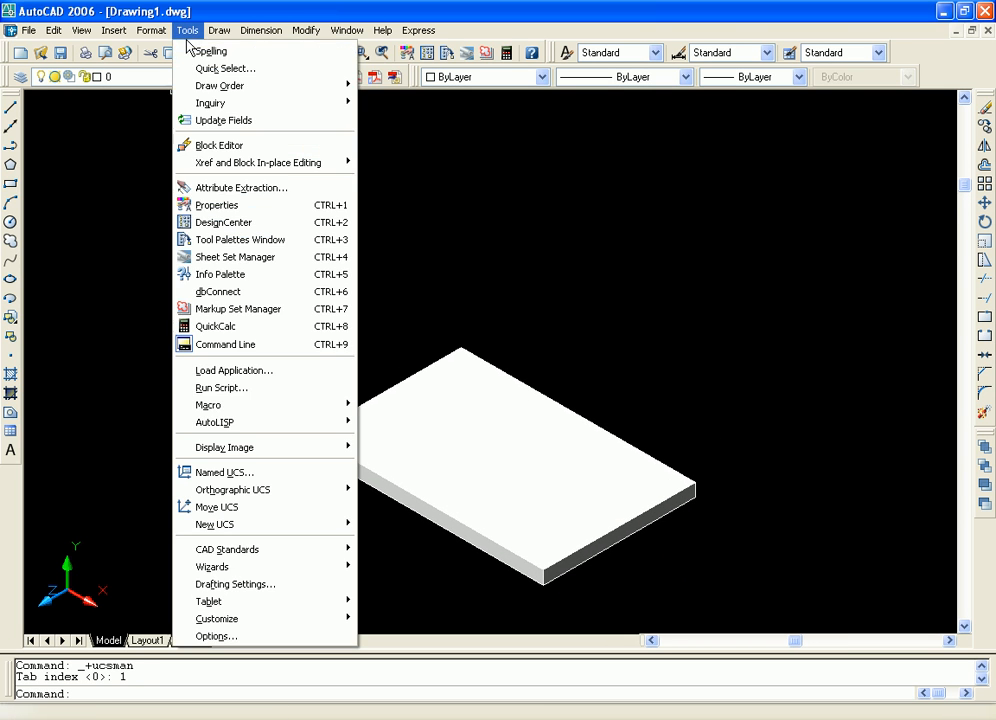
{"action": "mouse_move", "coordinate": [289, 490]}
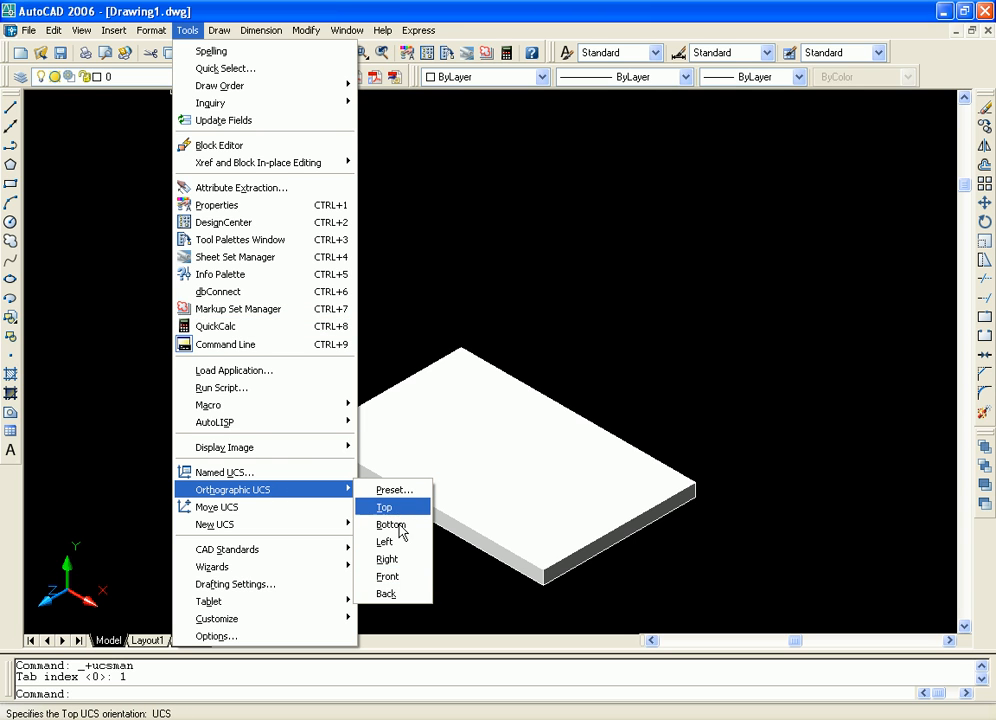
{"action": "left_click", "coordinate": [240, 508]}
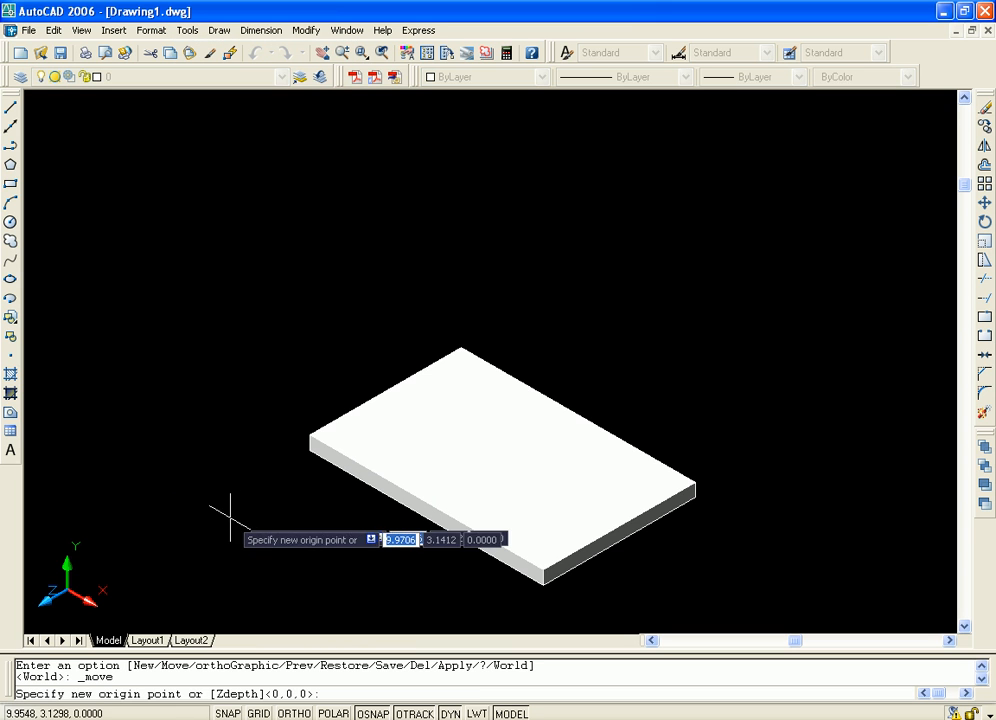
{"action": "left_click", "coordinate": [246, 201]}
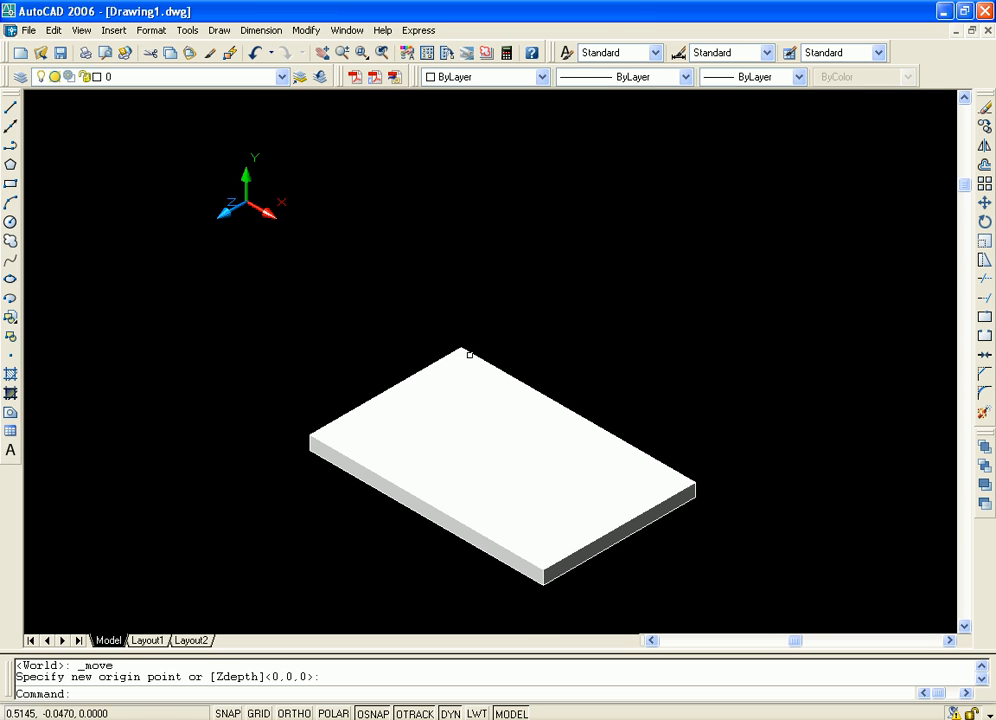
{"action": "scroll", "coordinate": [490, 380], "scroll_direction": "down", "scroll_amount": 5}
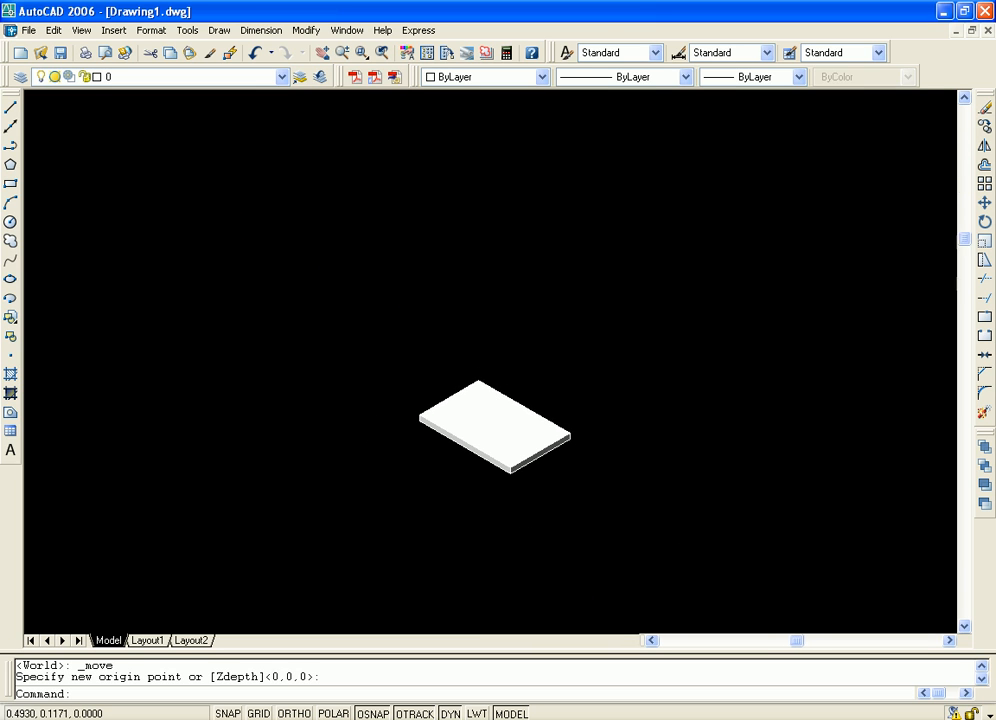
{"action": "scroll", "coordinate": [464, 369], "scroll_direction": "up", "scroll_amount": 5}
{"action": "middle_click_drag", "start_coordinate": [548, 374], "coordinate": [551, 282]}
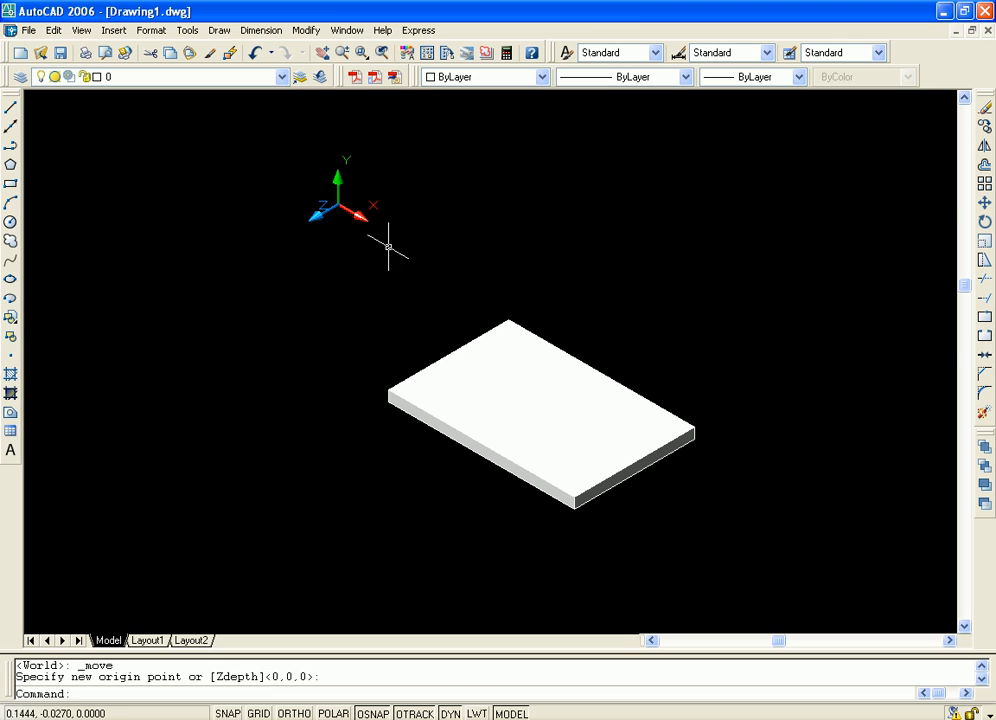
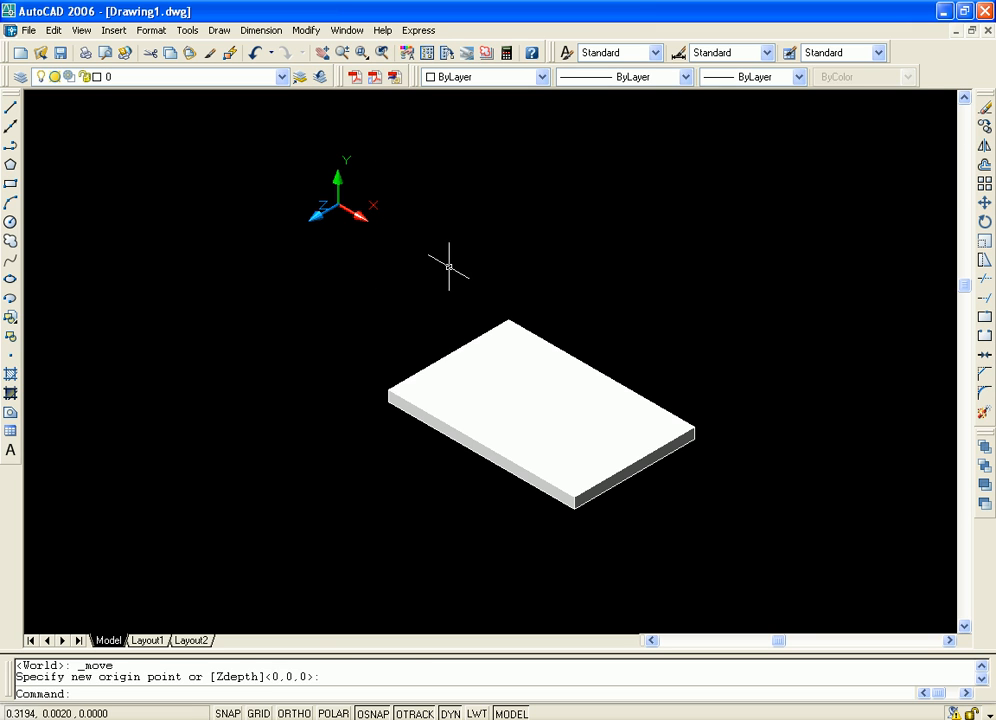
Switch the shaded box to the Top 3D view and bring the whole box into sight
{"action": "left_click", "coordinate": [80, 30]}
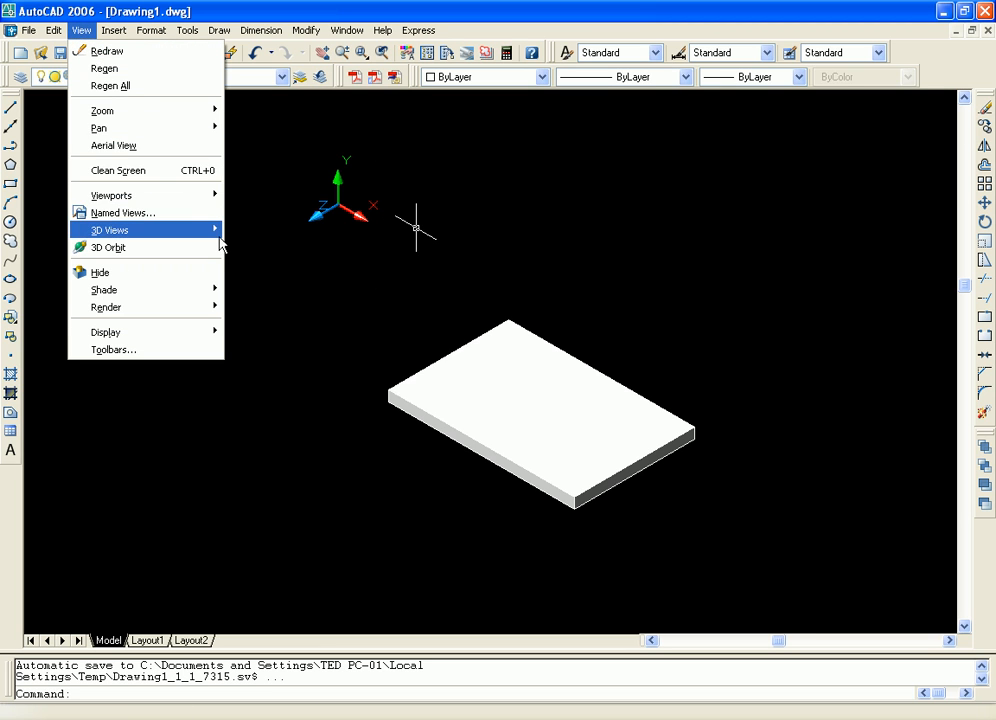
{"action": "mouse_move", "coordinate": [216, 231]}
{"action": "left_click", "coordinate": [297, 294]}
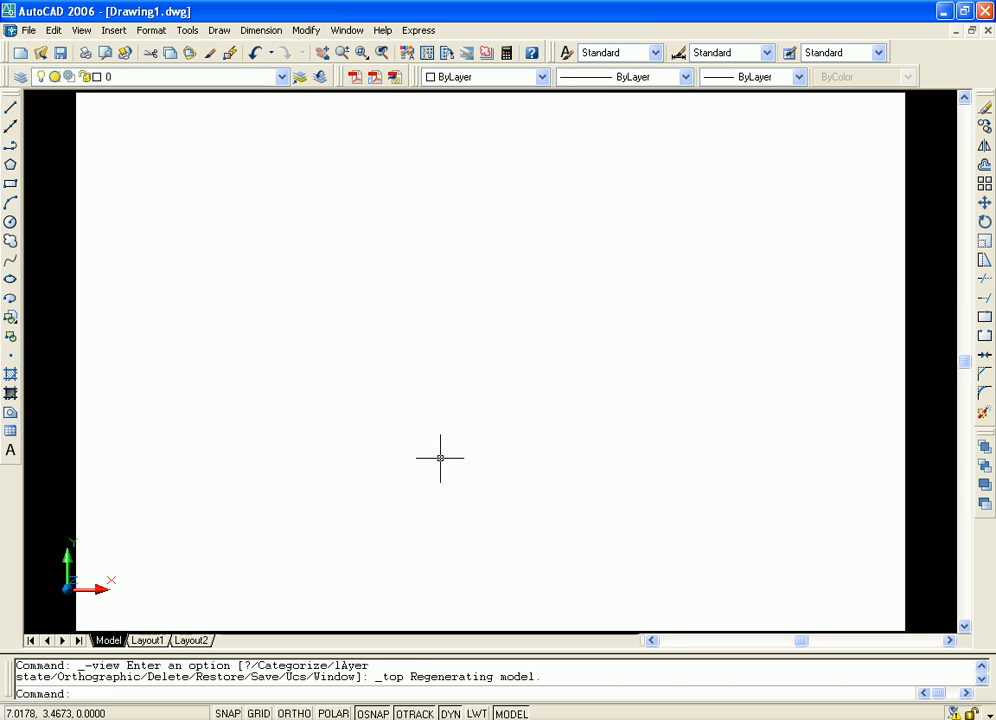
{"action": "middle_click_drag", "start_coordinate": [440, 458], "coordinate": [560, 378]}
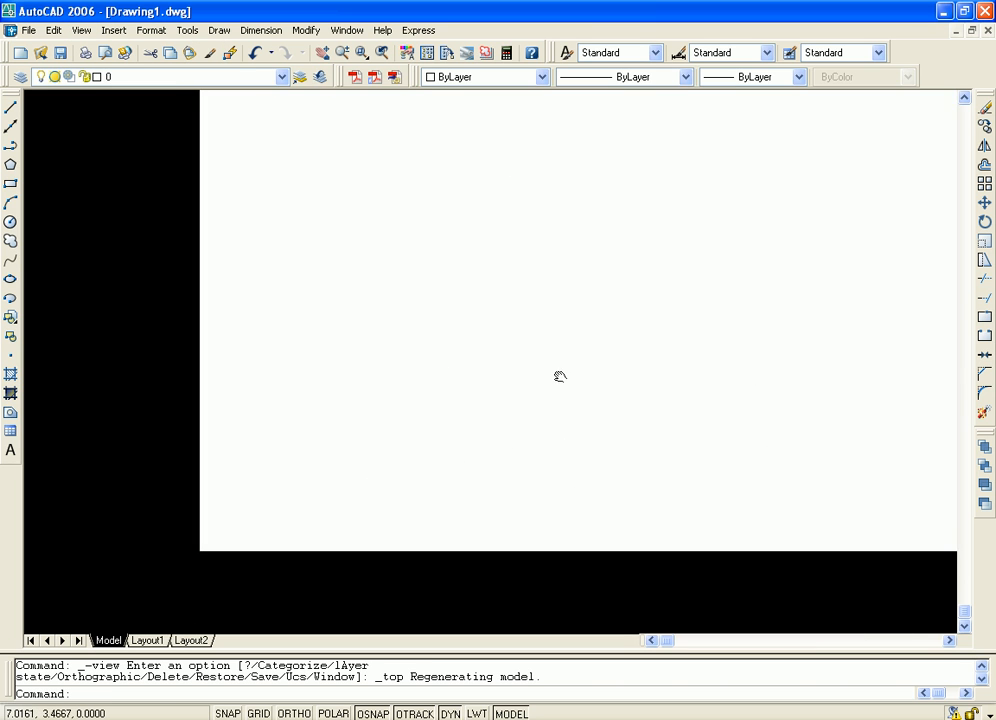
{"action": "scroll", "coordinate": [540, 384], "scroll_direction": "down", "scroll_amount": 3}
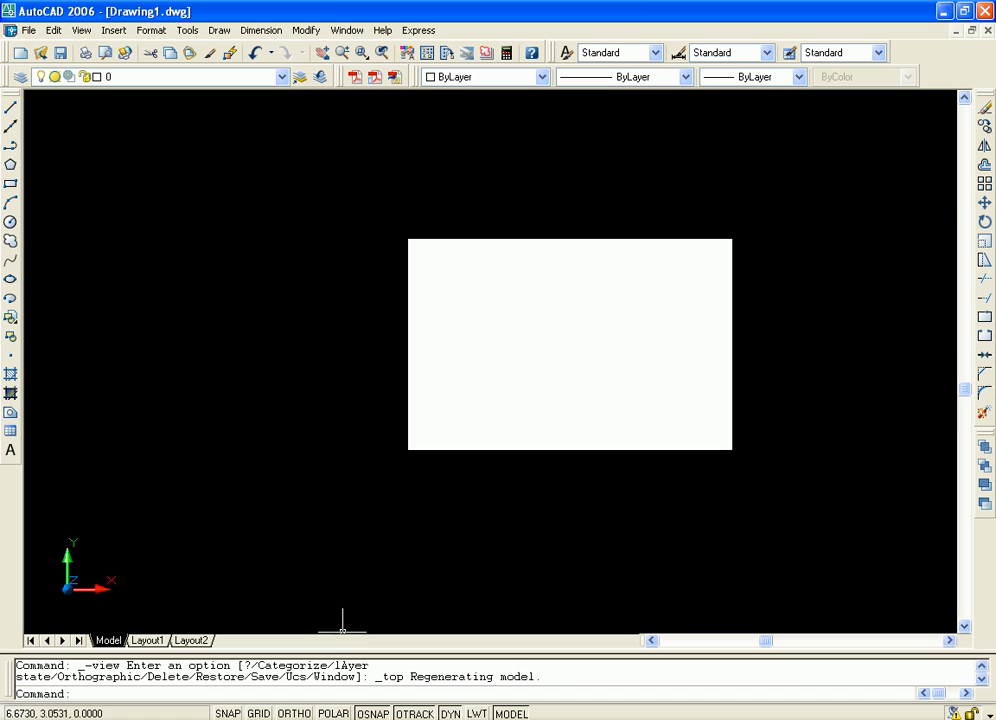
{"action": "middle_click_drag", "start_coordinate": [309, 460], "coordinate": [515, 461]}
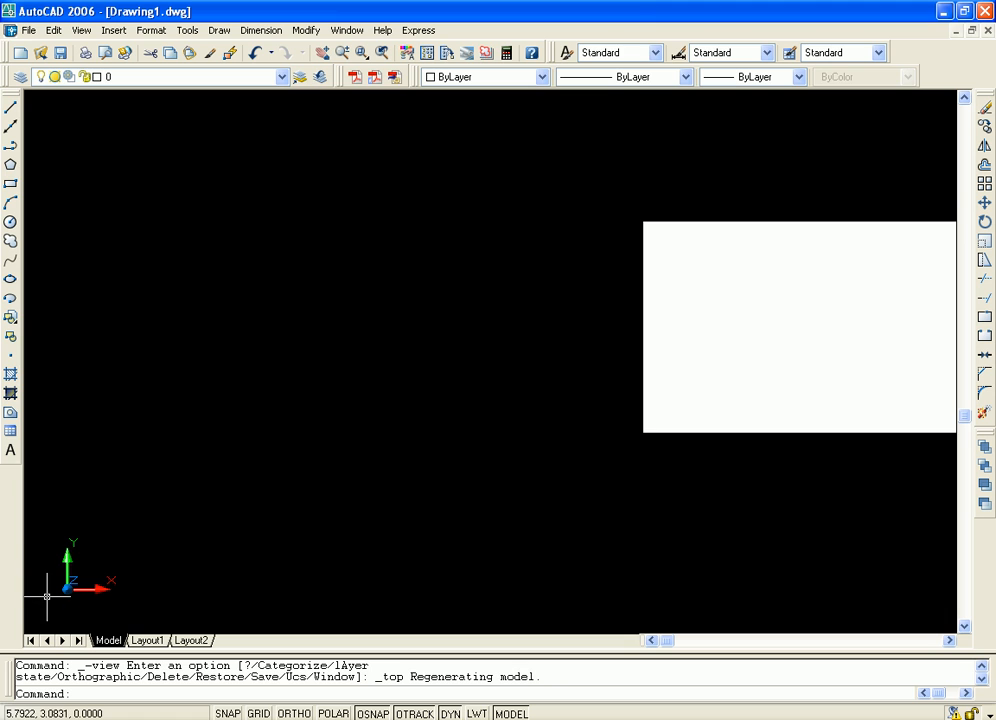
{"action": "mouse_move", "coordinate": [280, 505]}
{"action": "middle_mouse_down"}
{"action": "mouse_move", "coordinate": [411, 440]}
{"action": "mouse_move", "coordinate": [411, 315]}
{"action": "middle_mouse_up"}
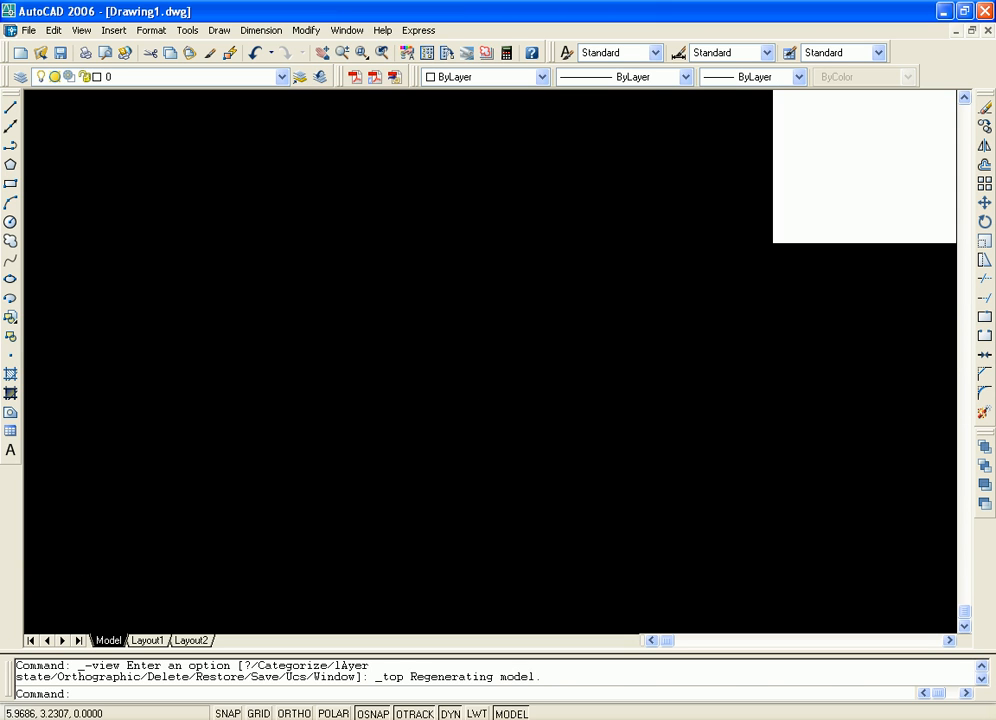
{"action": "scroll", "coordinate": [140, 333], "scroll_direction": "down", "scroll_amount": 1}
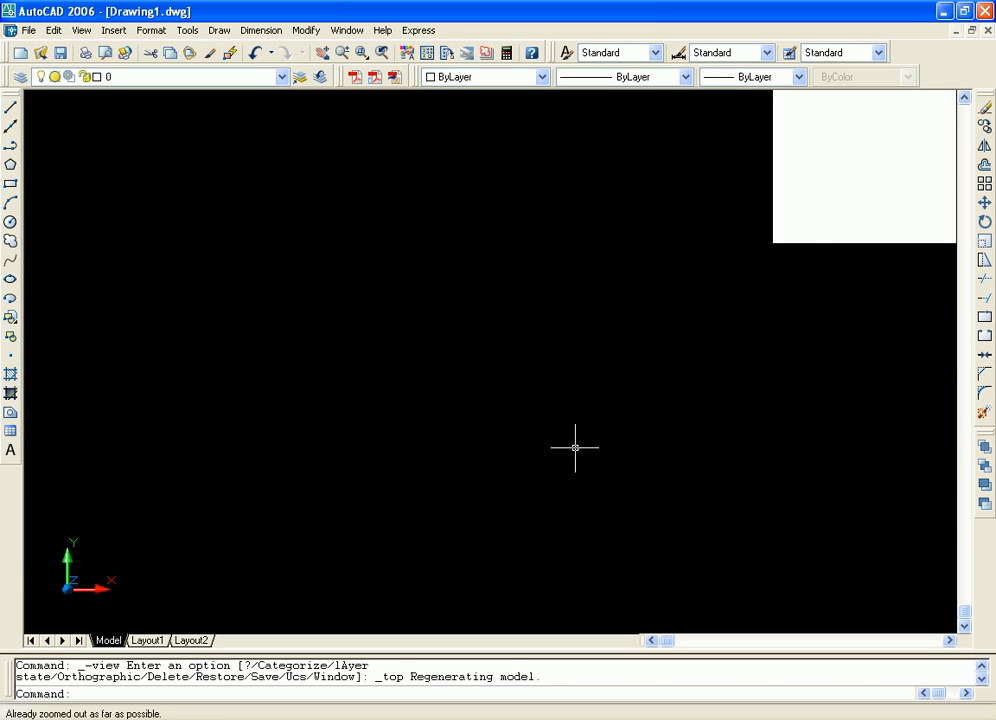
{"action": "middle_click_drag", "start_coordinate": [660, 360], "coordinate": [546, 397]}
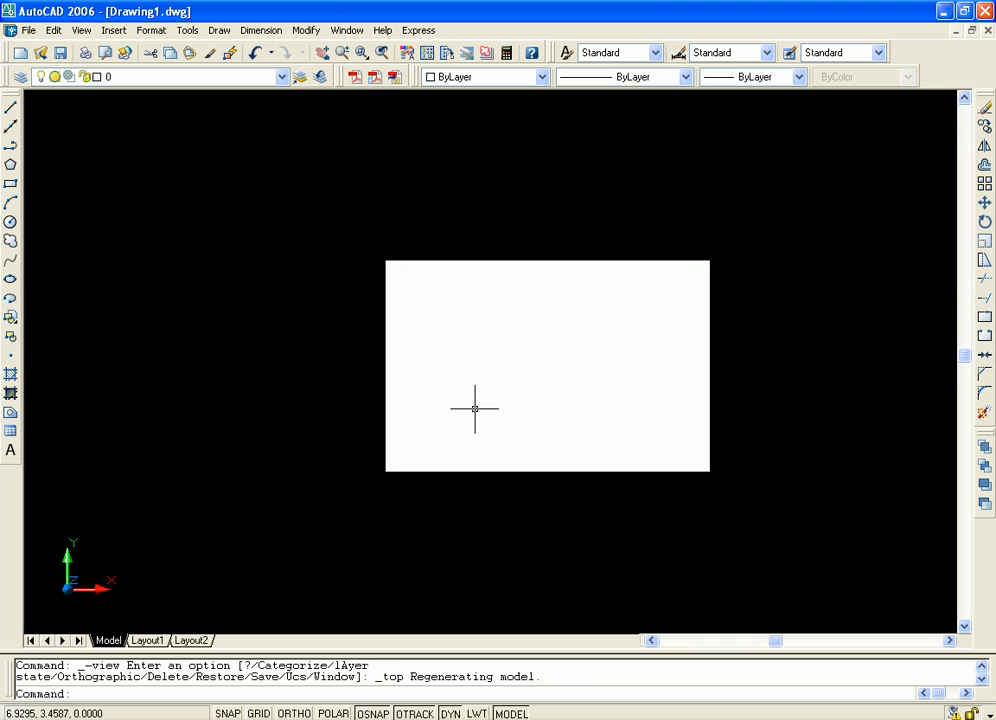
{"action": "middle_click_drag", "start_coordinate": [473, 407], "coordinate": [442, 445]}
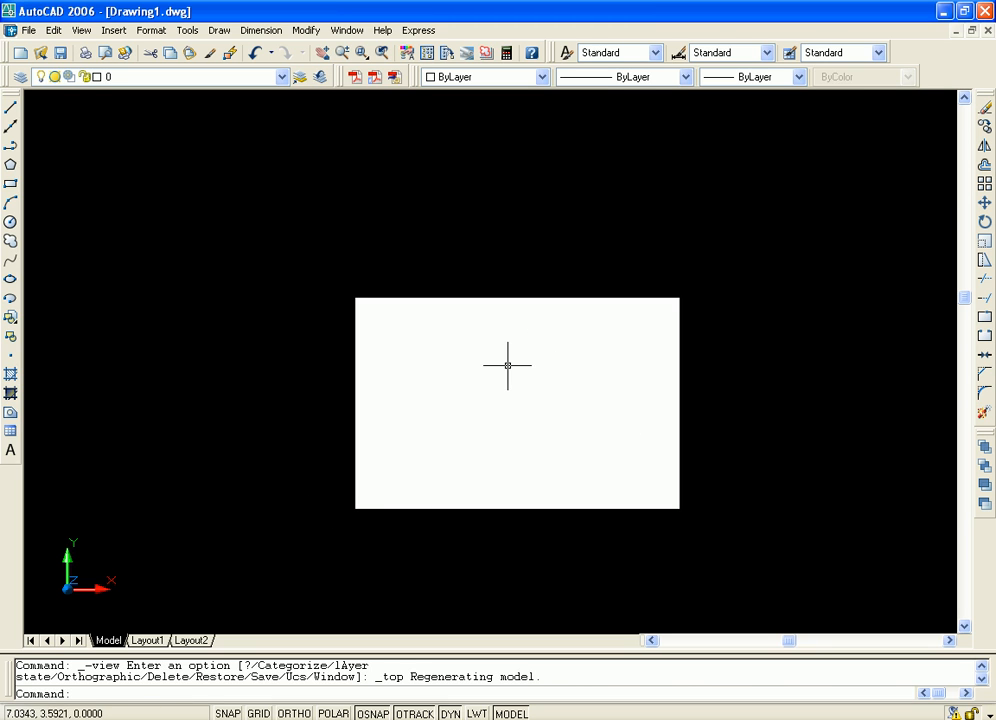
Set the coordinate system to World with the New UCS command
{"action": "left_click", "coordinate": [187, 30]}
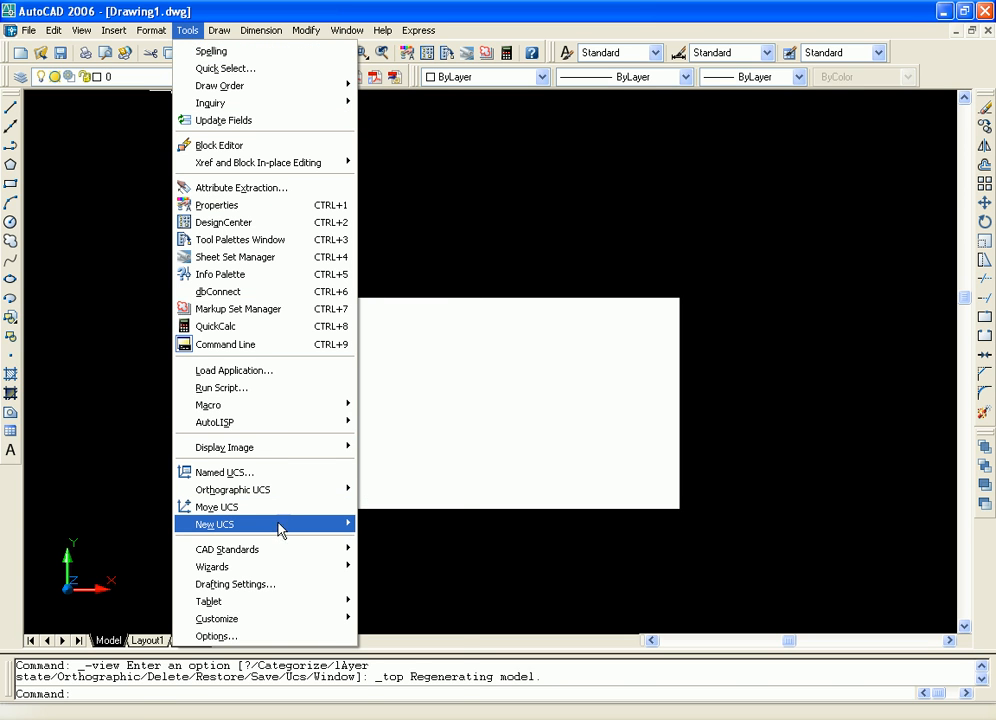
{"action": "mouse_move", "coordinate": [296, 534]}
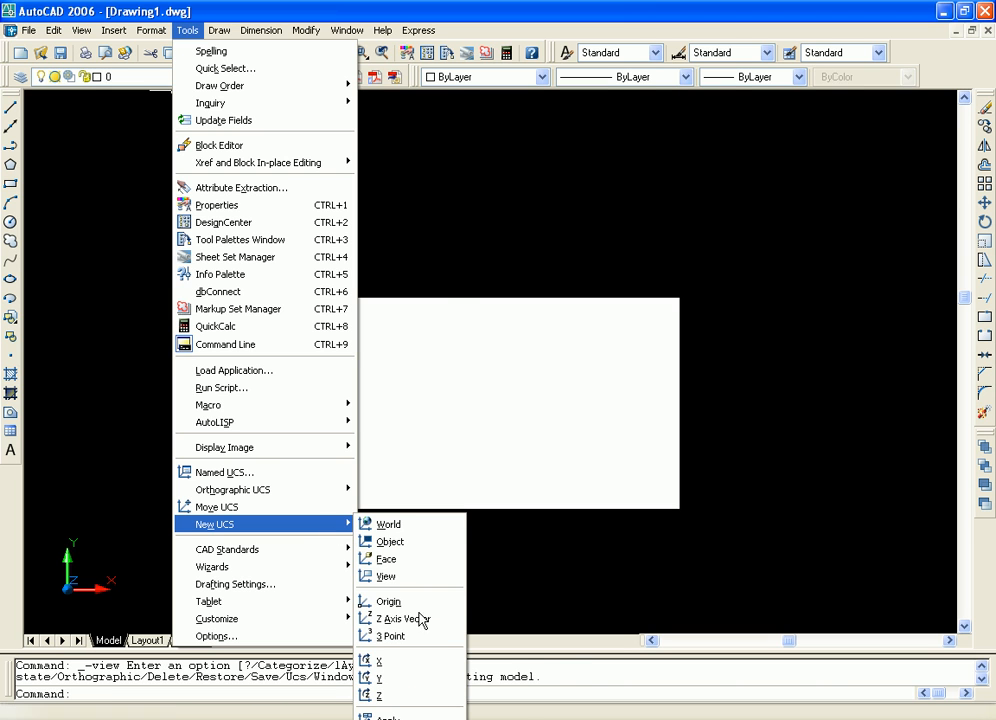
{"action": "left_click", "coordinate": [418, 531]}
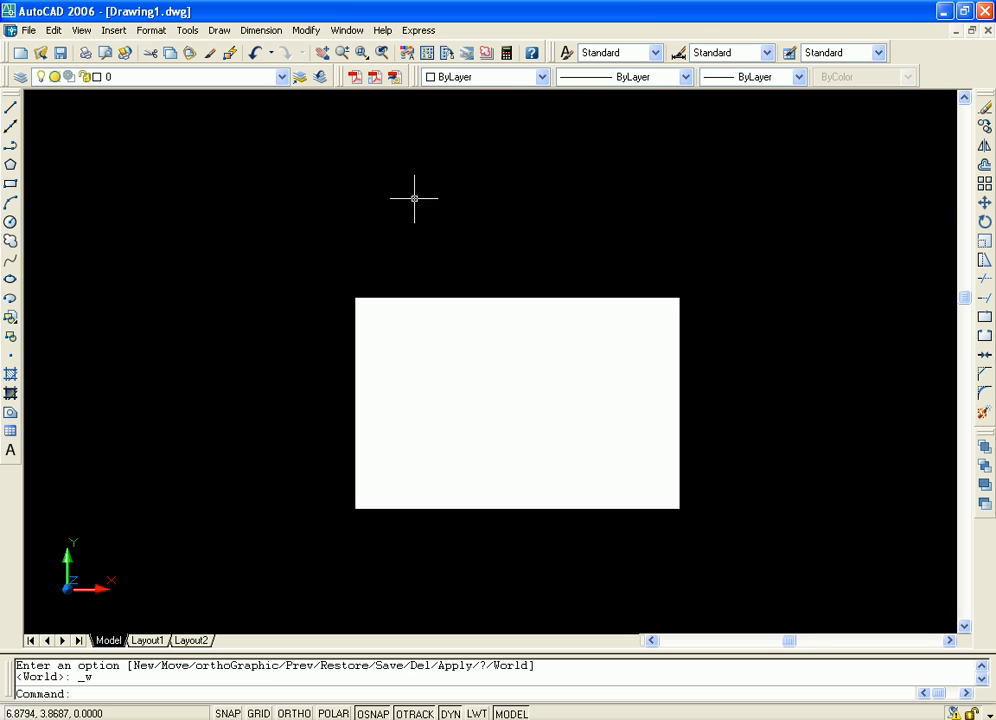
Create a new UCS with the Object option, aligning it to the box picked near its lower-left corner
{"action": "left_click", "coordinate": [192, 31]}
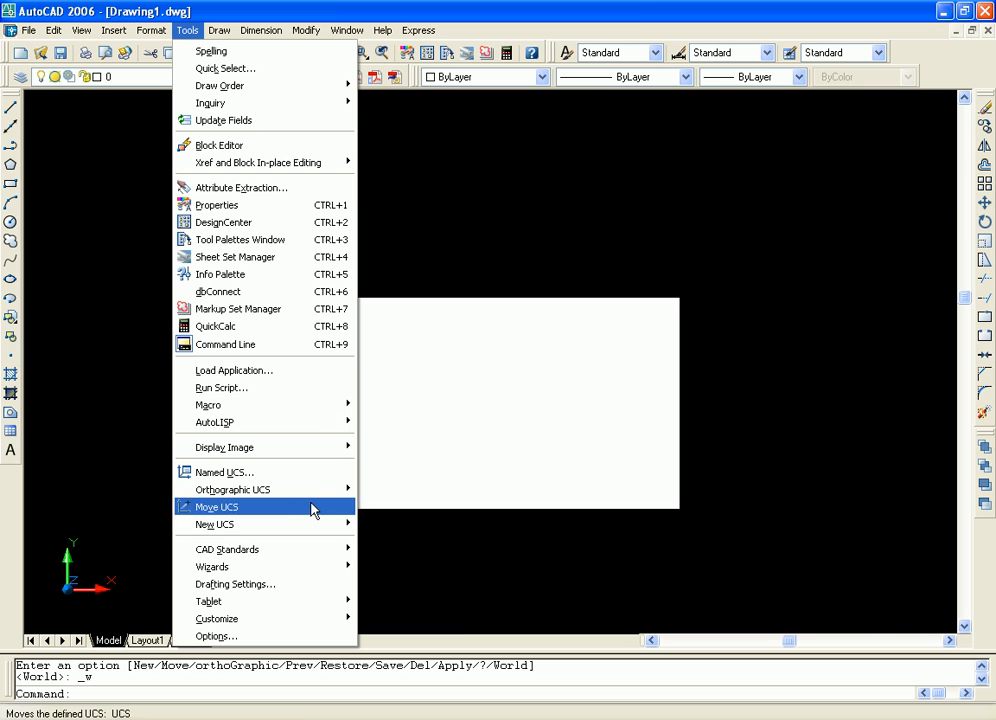
{"action": "mouse_move", "coordinate": [330, 525]}
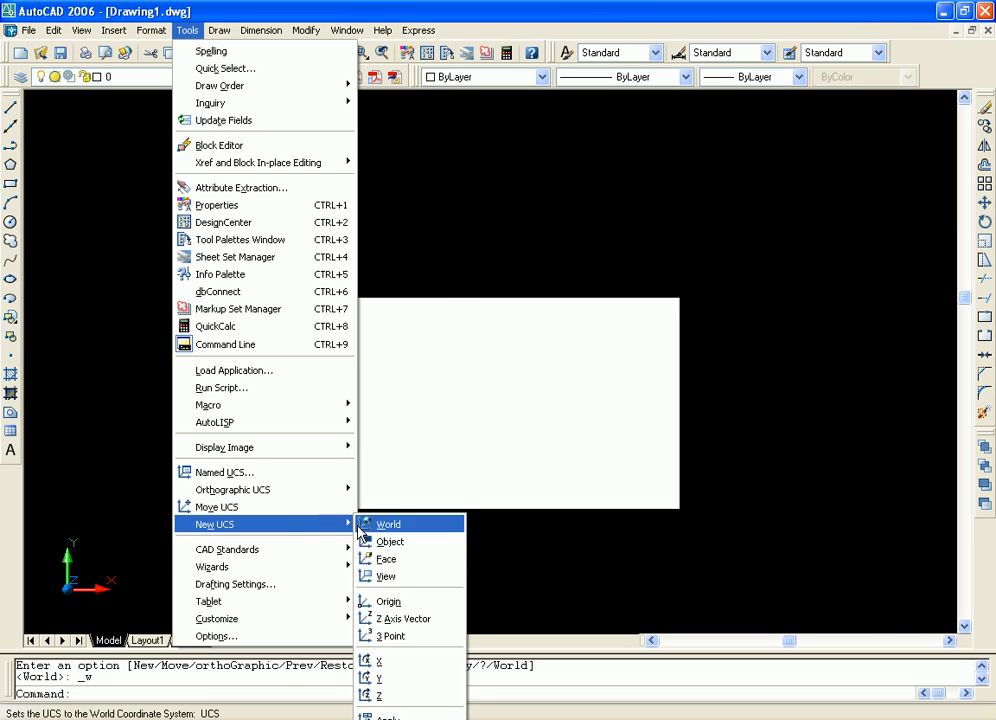
{"action": "left_click", "coordinate": [410, 545]}
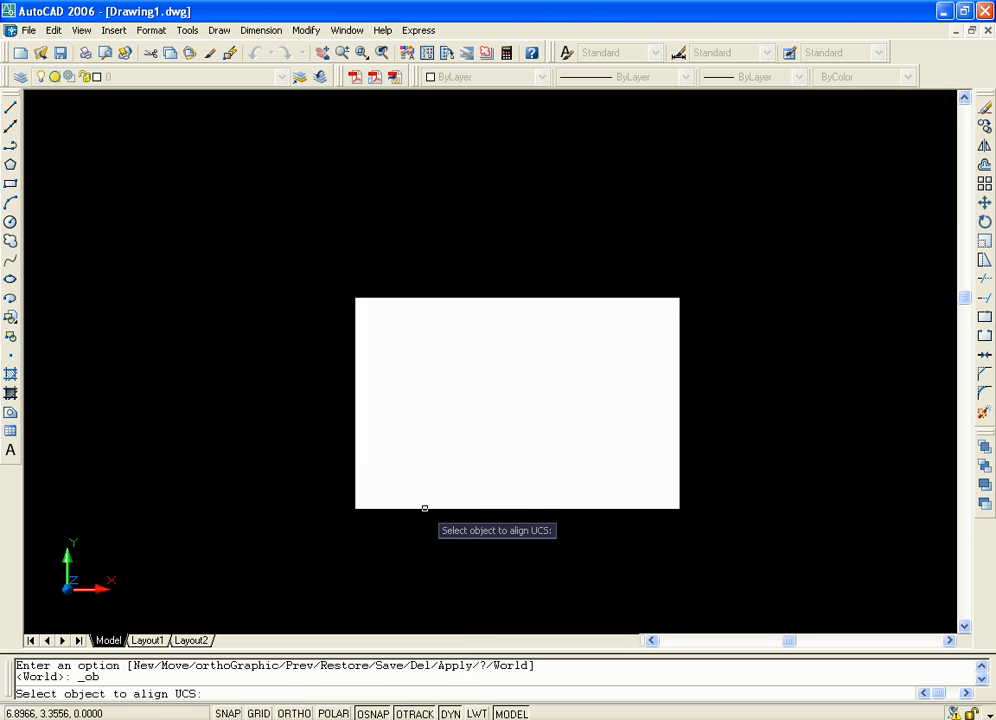
{"action": "left_click", "coordinate": [357, 505]}
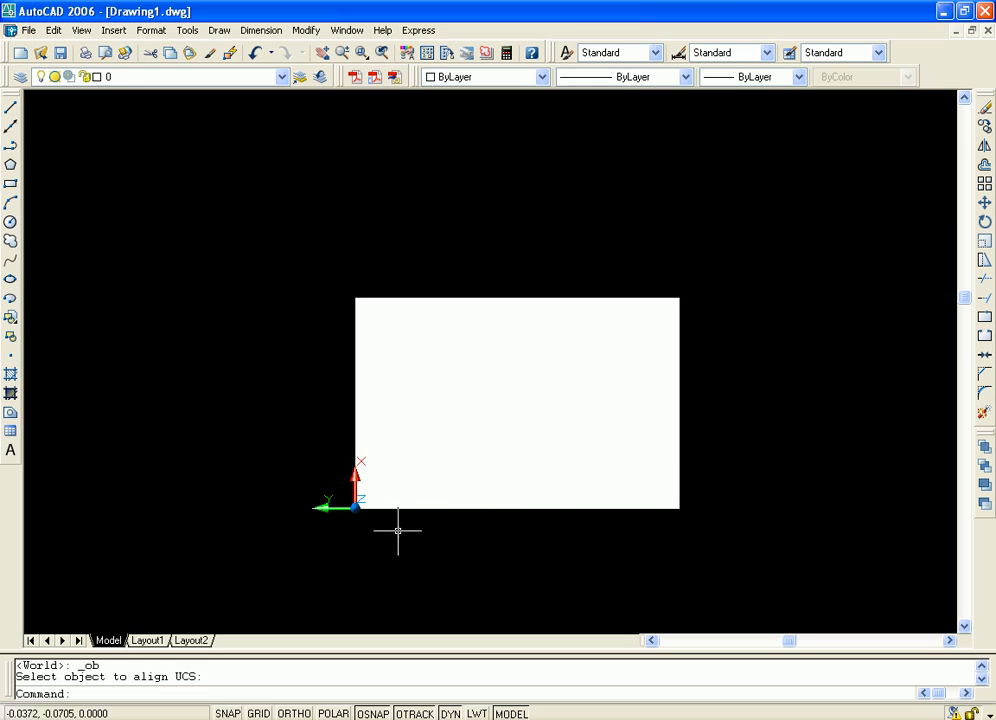
{"action": "middle_click_drag", "start_coordinate": [498, 506], "coordinate": [491, 458]}
{"action": "scroll", "coordinate": [465, 526], "scroll_direction": "up", "scroll_amount": 4}
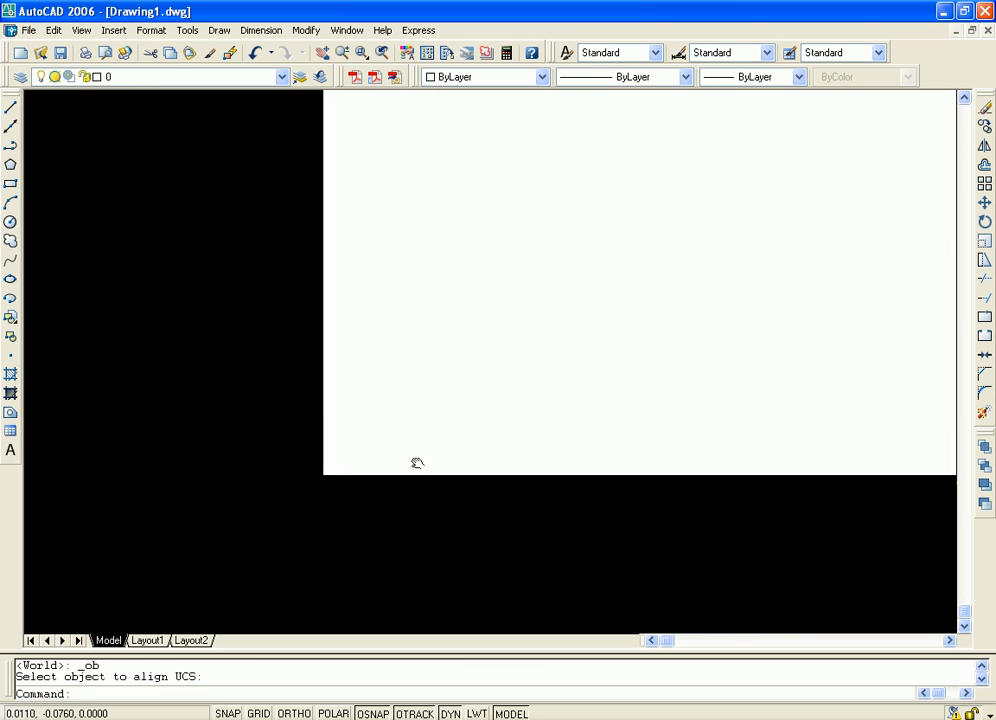
{"action": "middle_click_drag", "start_coordinate": [417, 463], "coordinate": [412, 486]}
{"action": "middle_click_drag", "start_coordinate": [594, 405], "coordinate": [445, 494]}
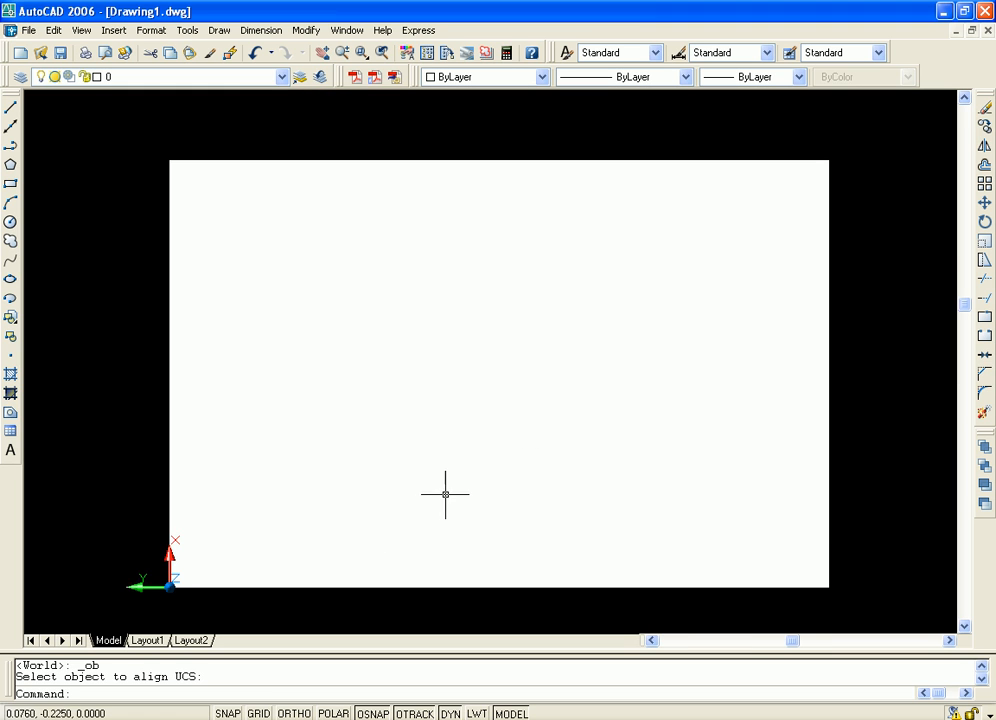
{"action": "scroll", "coordinate": [445, 494], "scroll_direction": "down", "scroll_amount": 2}
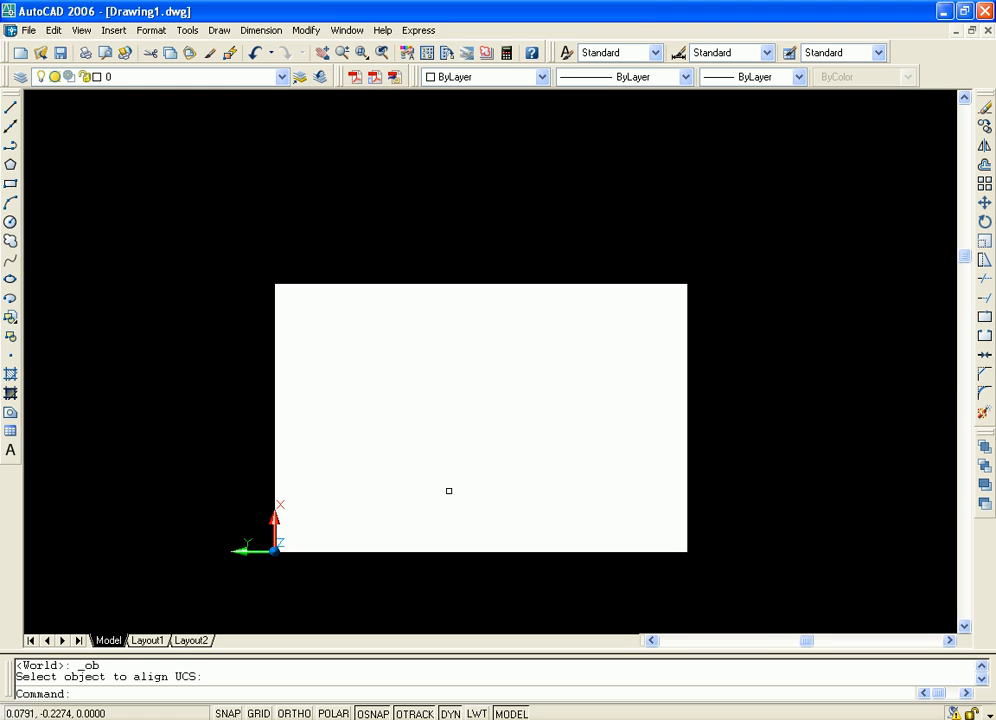
Create a new UCS with the Face option on the box's upper side face, picked near its right end, and accept the orientation
{"action": "left_click", "coordinate": [187, 30]}
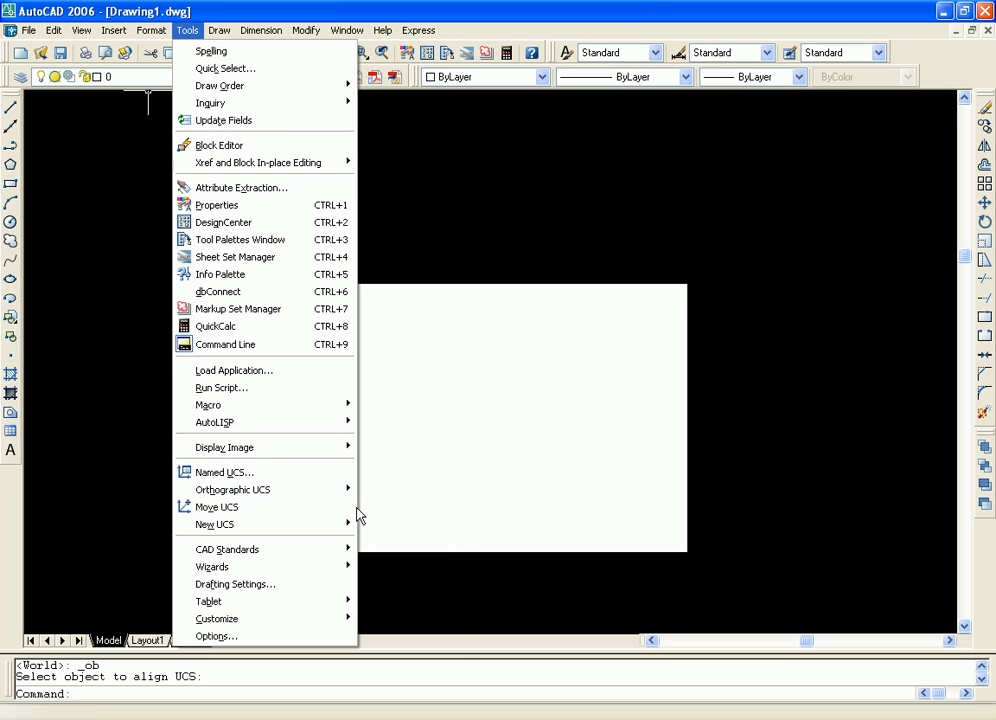
{"action": "mouse_move", "coordinate": [338, 527]}
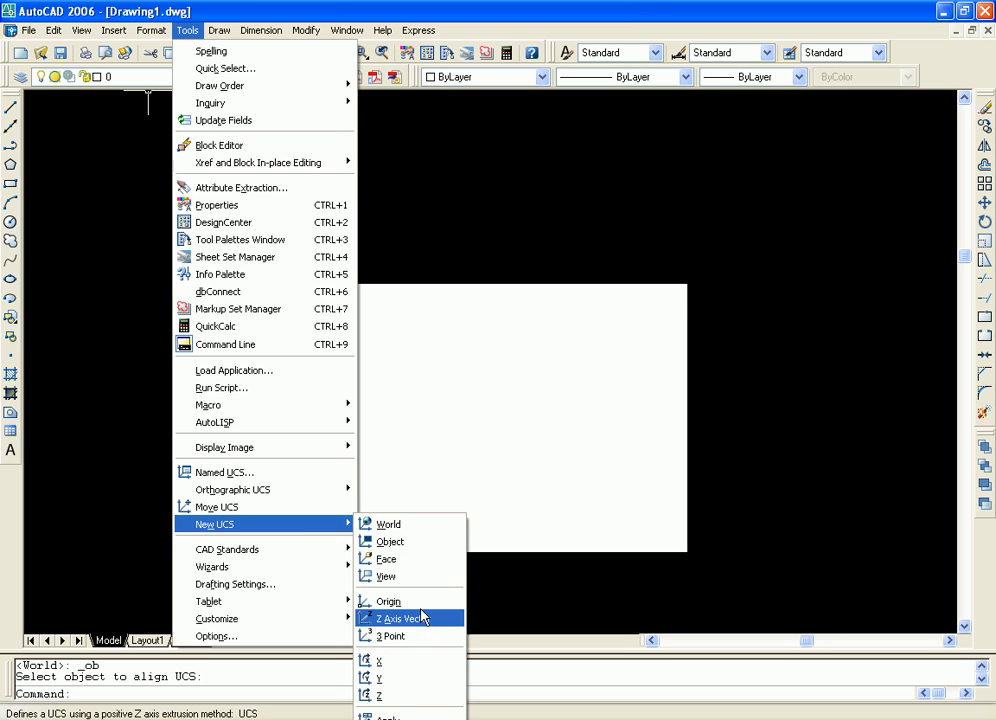
{"action": "left_click", "coordinate": [395, 562]}
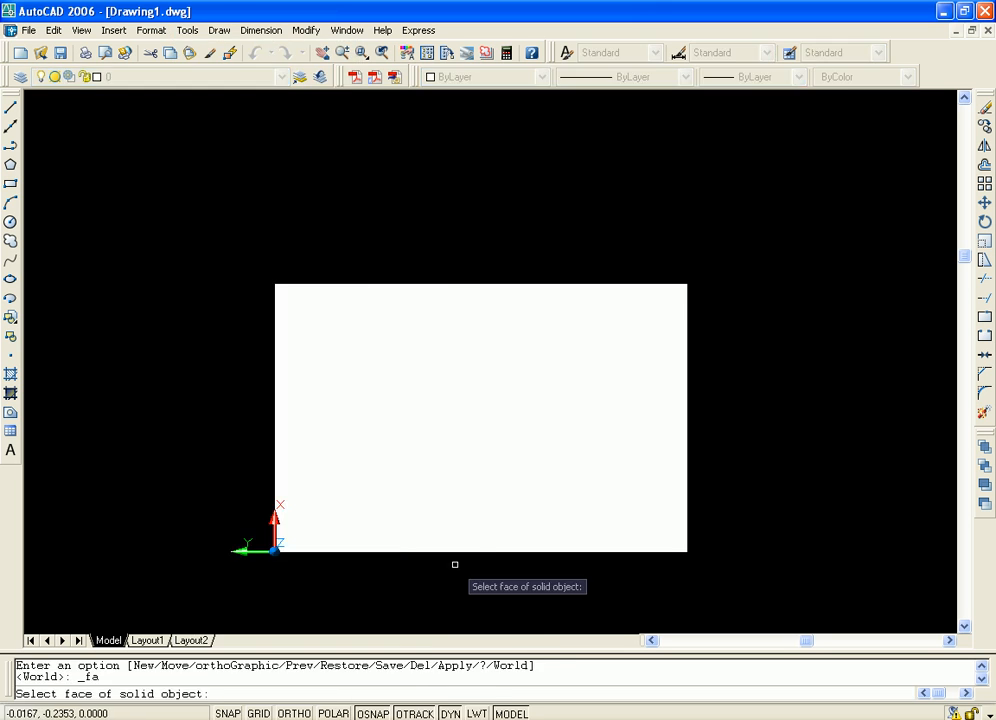
{"action": "left_click", "coordinate": [638, 287]}
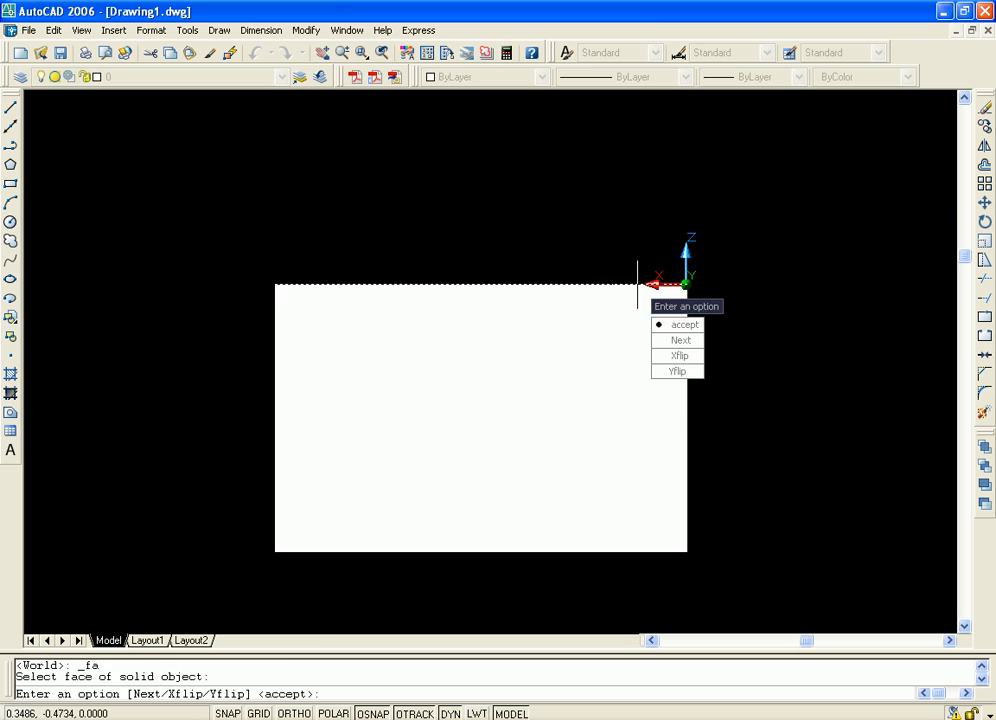
{"action": "left_click", "coordinate": [684, 329]}
{"action": "middle_click_drag", "start_coordinate": [610, 418], "coordinate": [658, 404]}
{"action": "scroll", "coordinate": [650, 402], "scroll_direction": "down", "scroll_amount": 2}
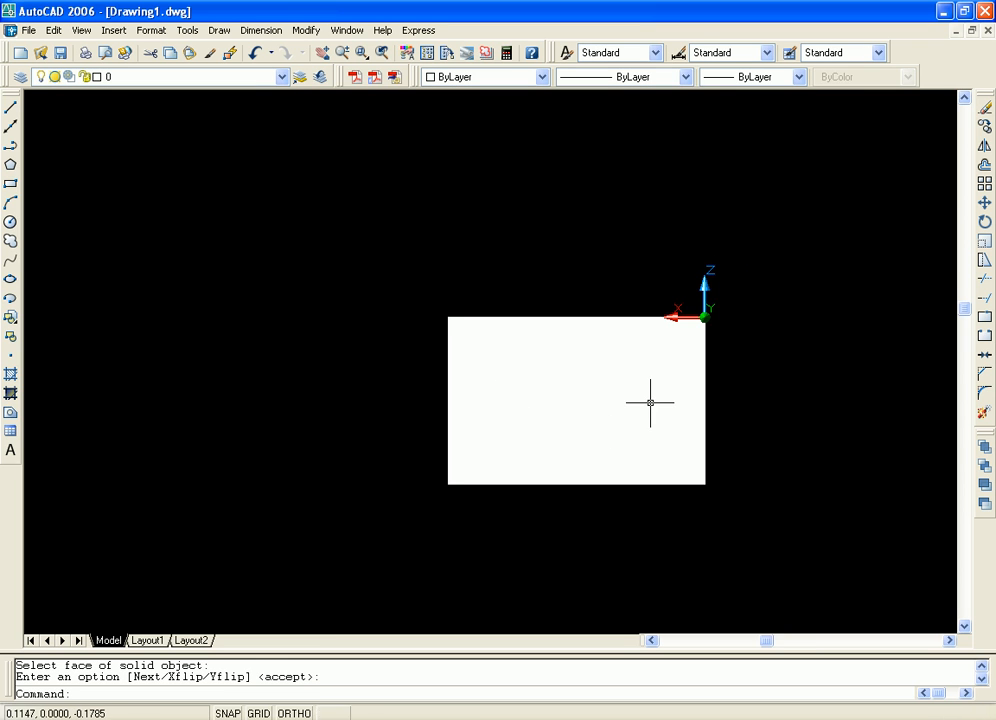
{"action": "scroll", "coordinate": [646, 407], "scroll_direction": "up", "scroll_amount": 3}
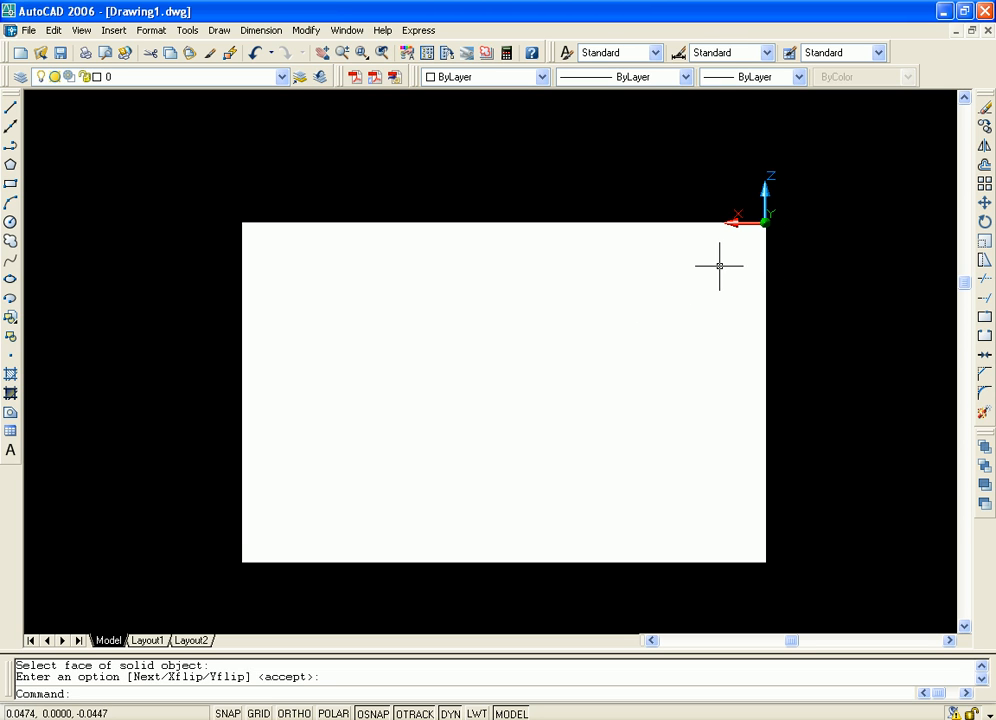
Create a new UCS with the Origin option, placing the origin near the middle of the box
{"action": "left_click", "coordinate": [188, 30]}
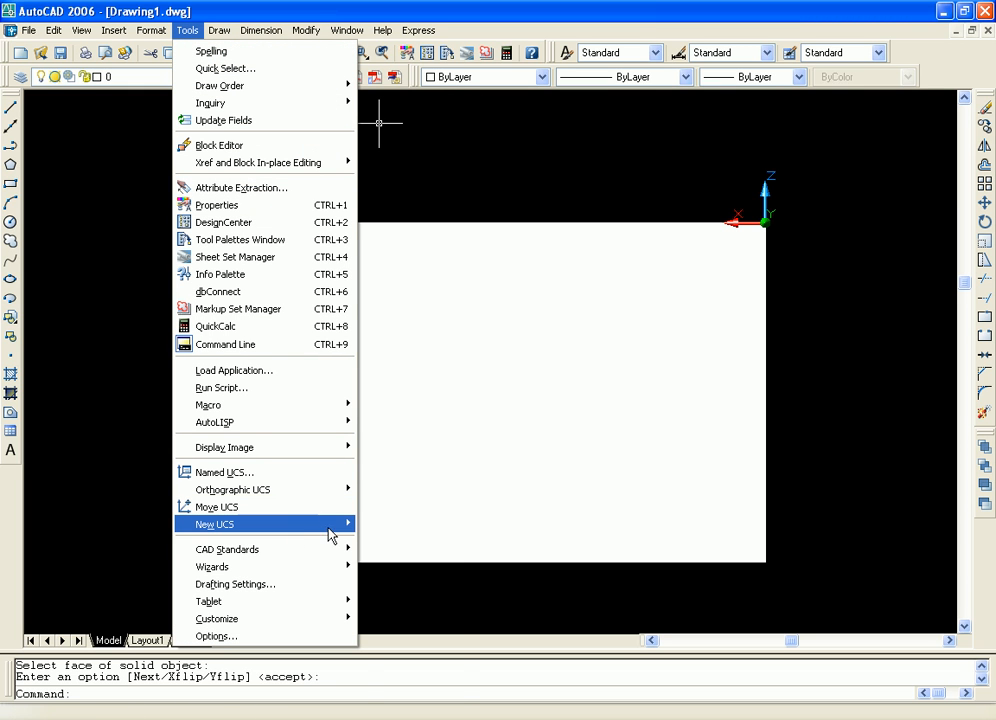
{"action": "mouse_move", "coordinate": [333, 526]}
{"action": "left_click", "coordinate": [438, 602]}
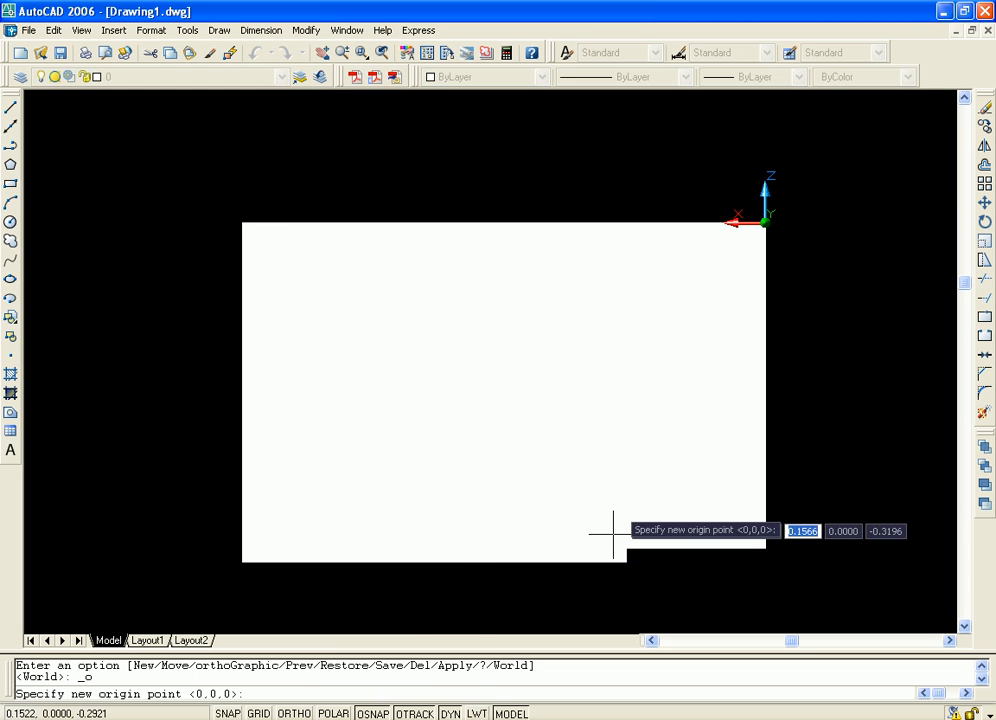
{"action": "left_click", "coordinate": [464, 411]}
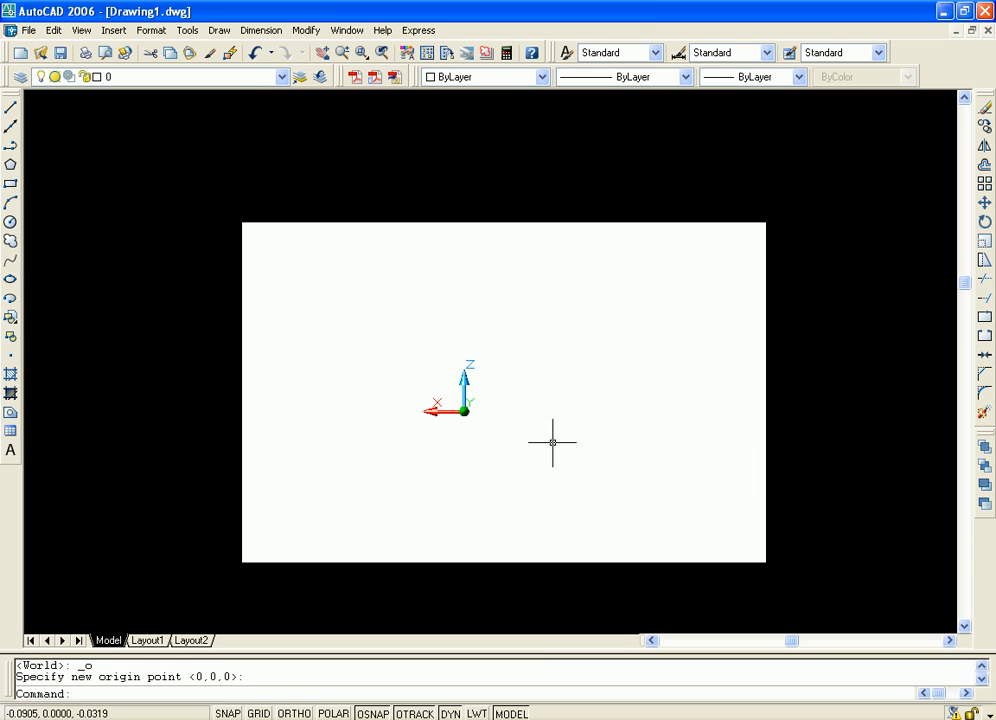
Rotate the current UCS about its X axis, defining the angle by two picked points over the right part of the box
{"action": "left_click", "coordinate": [187, 30]}
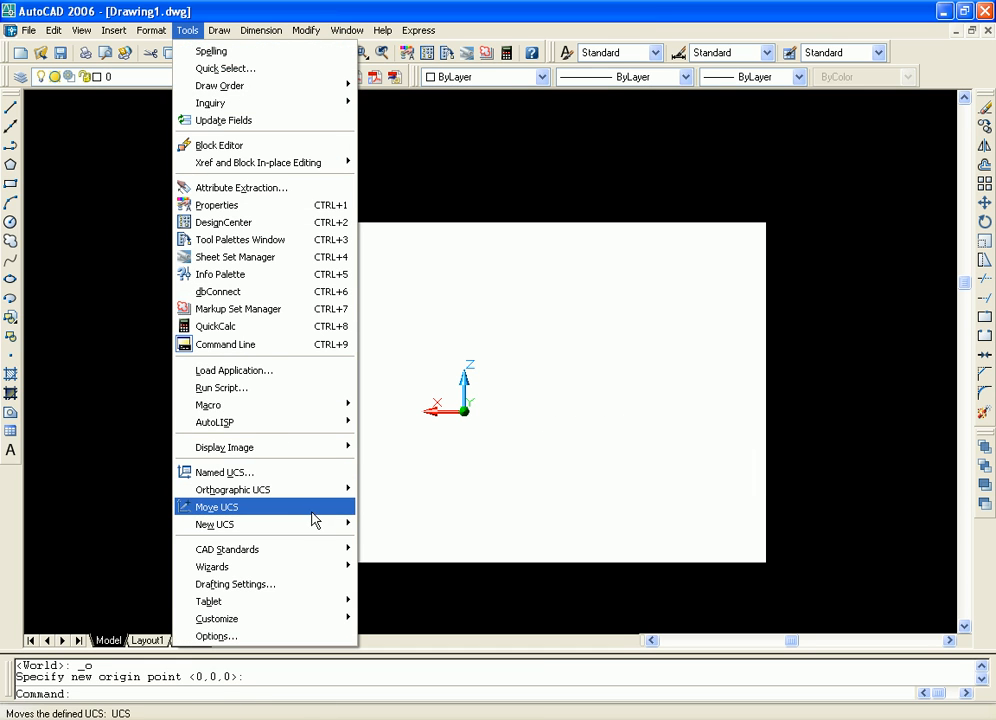
{"action": "mouse_move", "coordinate": [331, 530]}
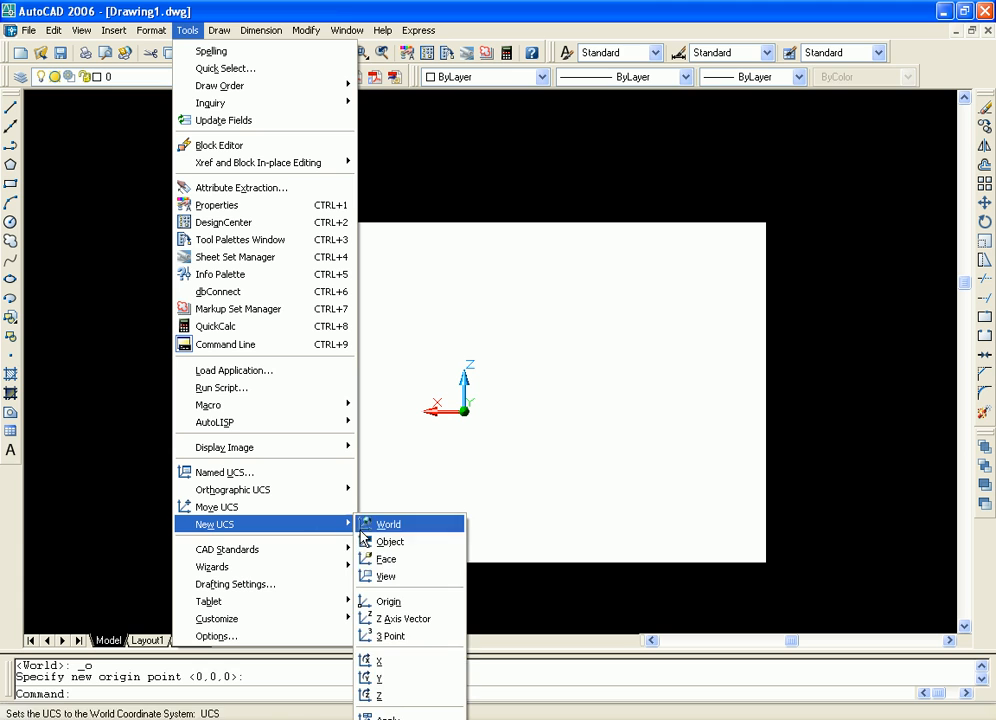
{"action": "left_click", "coordinate": [390, 665]}
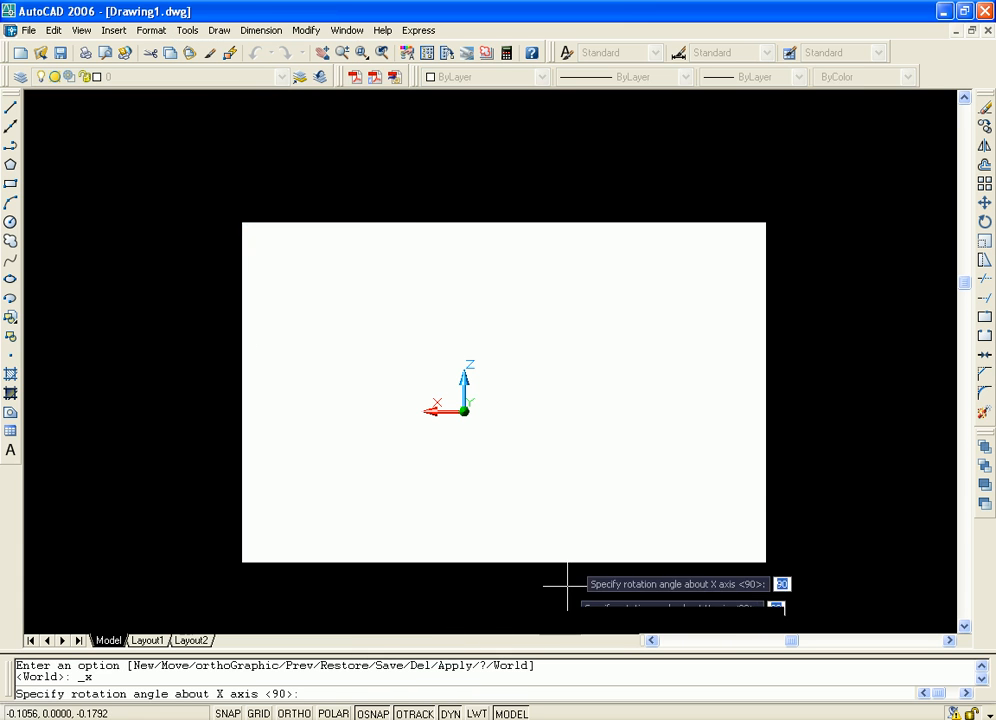
{"action": "left_click", "coordinate": [651, 457]}
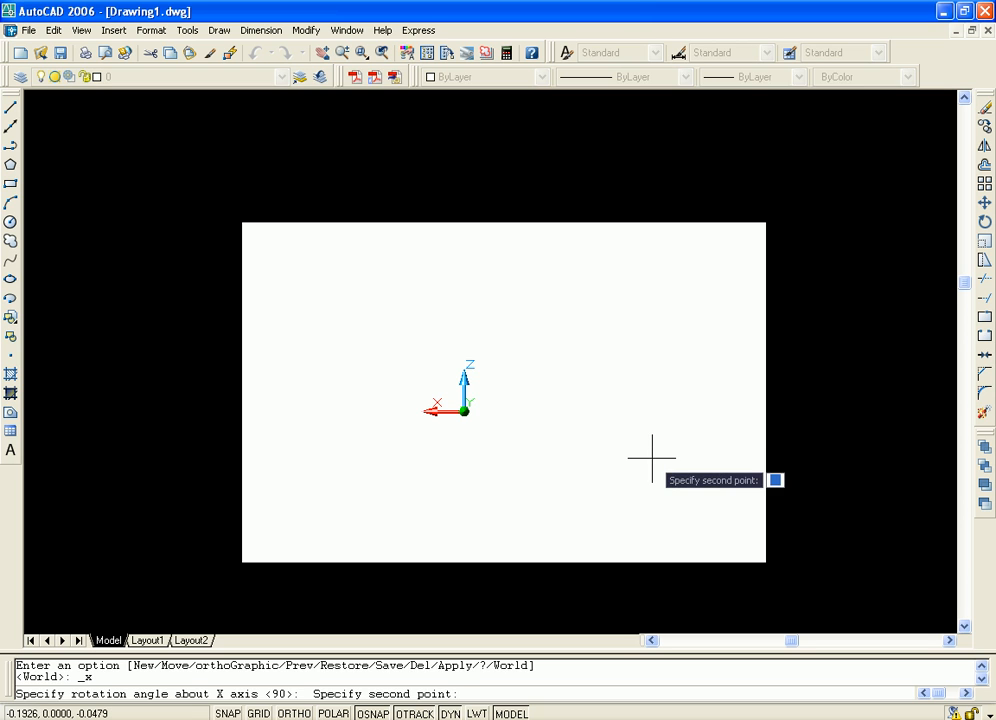
{"action": "left_click", "coordinate": [680, 440]}
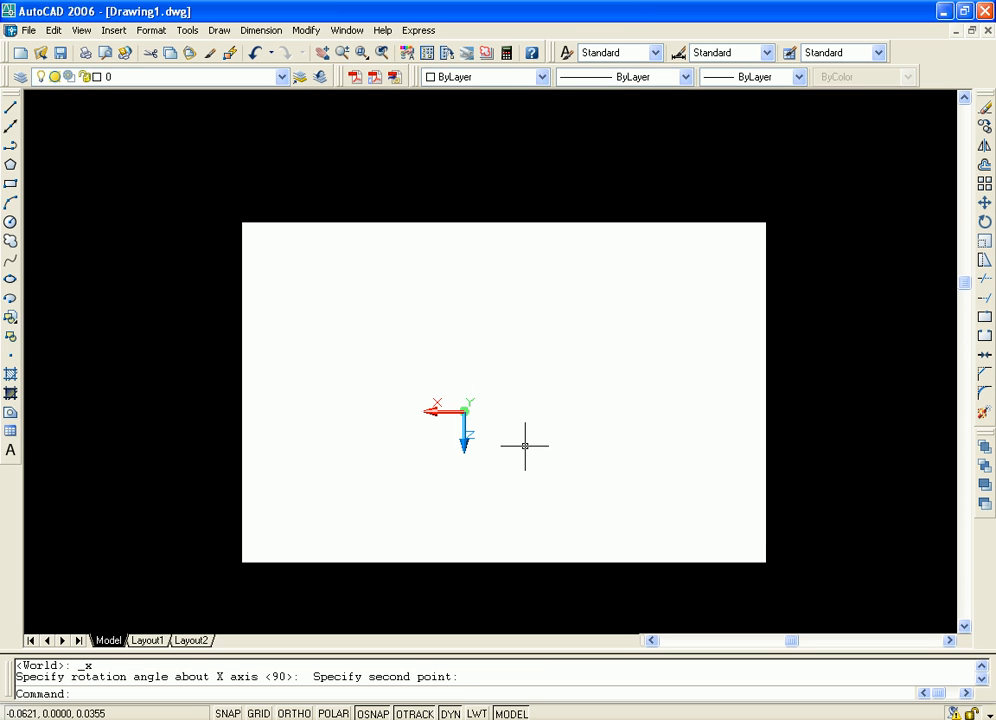
{"action": "mouse_move", "coordinate": [525, 445]}
{"action": "middle_mouse_down"}
{"action": "mouse_move", "coordinate": [525, 476]}
{"action": "mouse_move", "coordinate": [660, 425]}
{"action": "middle_mouse_up"}
{"action": "scroll", "coordinate": [596, 467], "scroll_direction": "up", "scroll_amount": 2}
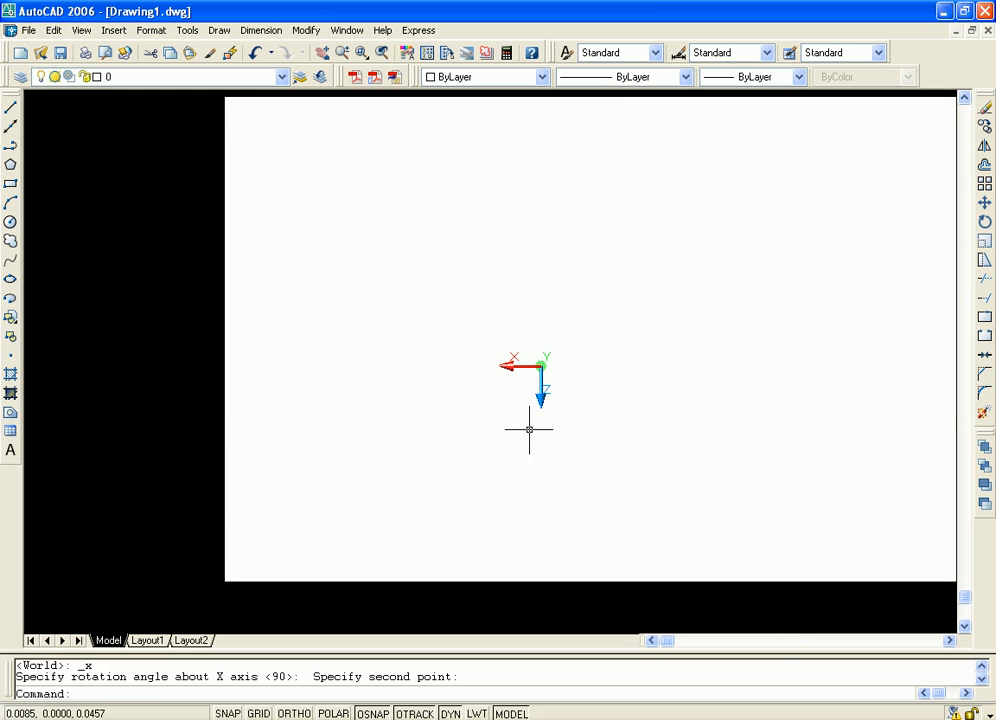
{"action": "scroll", "coordinate": [727, 429], "scroll_direction": "down", "scroll_amount": 3}
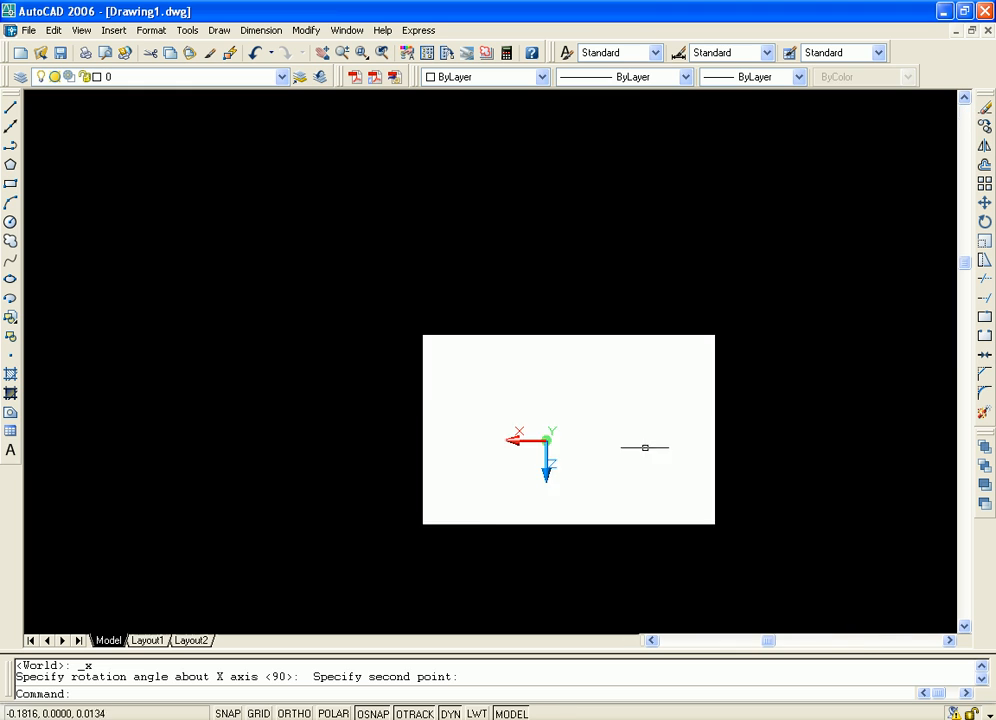
Rotate the current UCS about its Z axis, defining the angle by two picked points over the upper middle of the box
{"action": "middle_click", "coordinate": [652, 444]}
{"action": "middle_click", "coordinate": [652, 444]}
{"action": "scroll", "coordinate": [561, 362], "scroll_direction": "up", "scroll_amount": 3}
{"action": "middle_click_drag", "start_coordinate": [468, 361], "coordinate": [561, 377]}
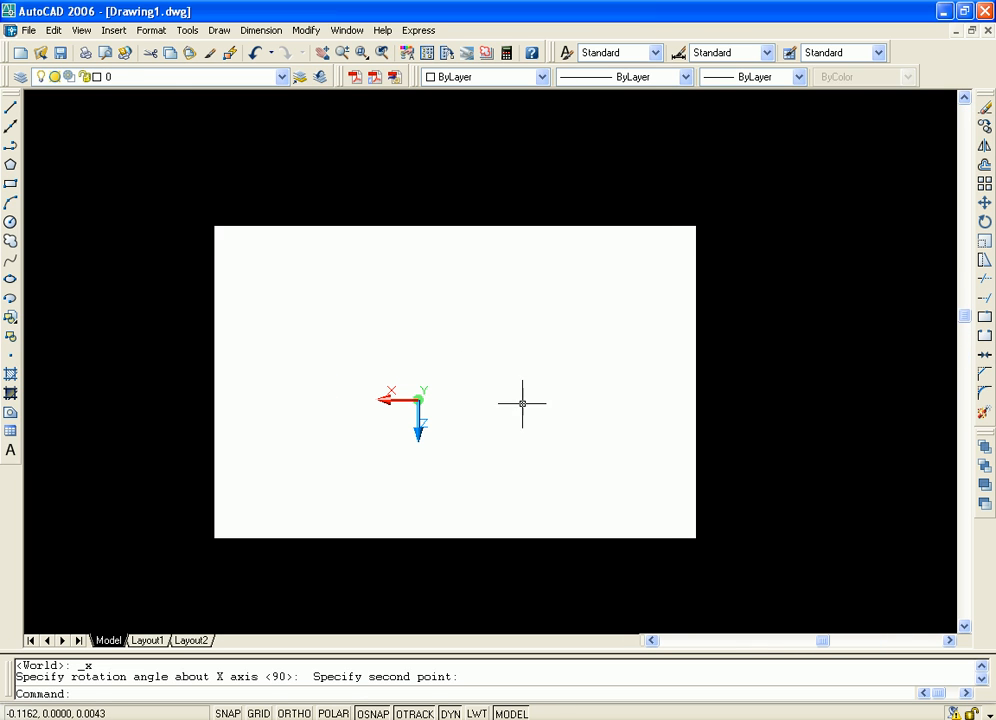
{"action": "left_click", "coordinate": [184, 32]}
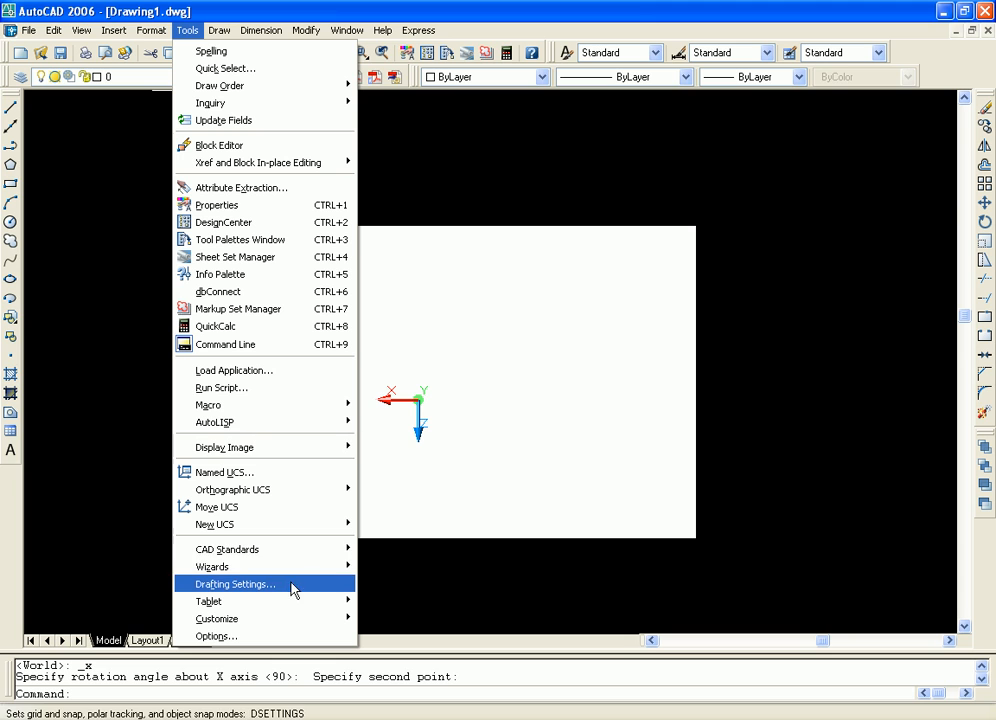
{"action": "mouse_move", "coordinate": [331, 578]}
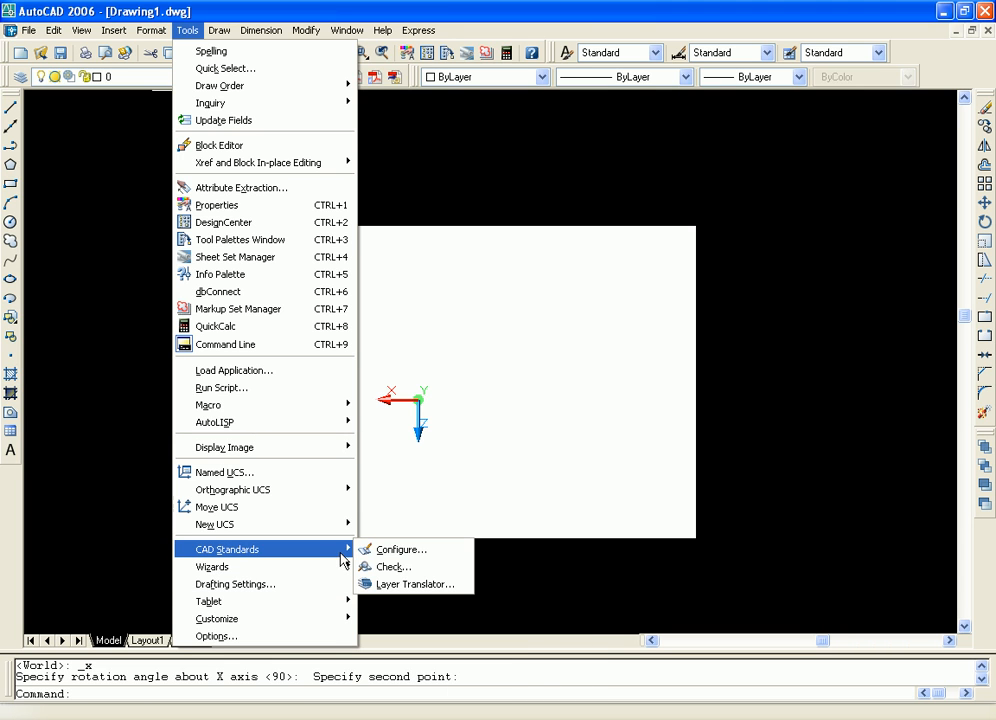
{"action": "mouse_move", "coordinate": [348, 528]}
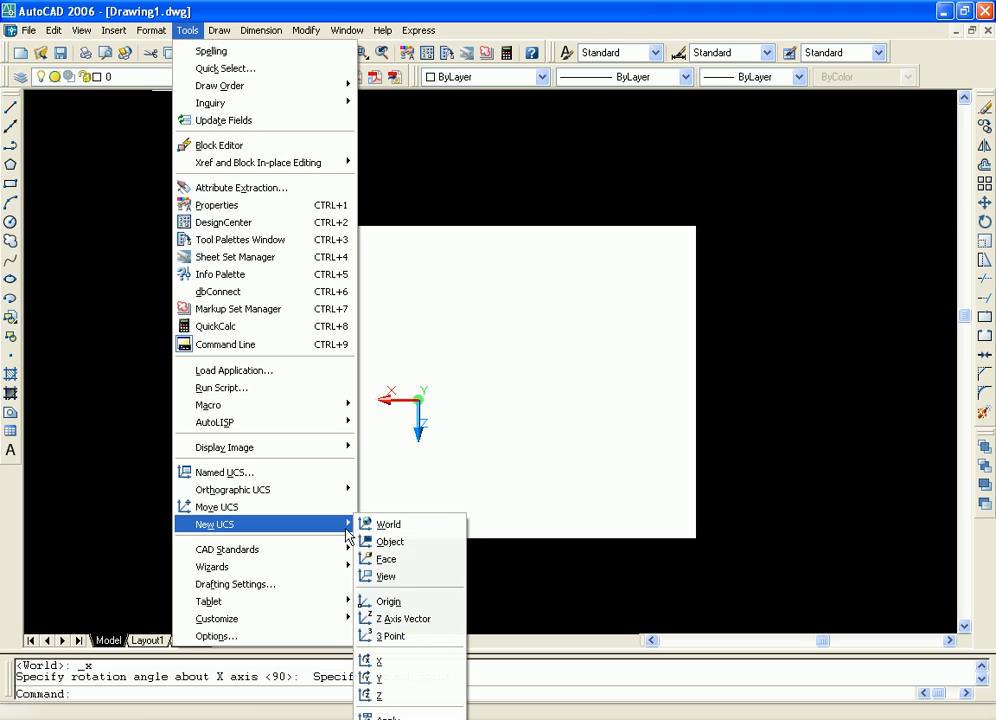
{"action": "left_click", "coordinate": [398, 695]}
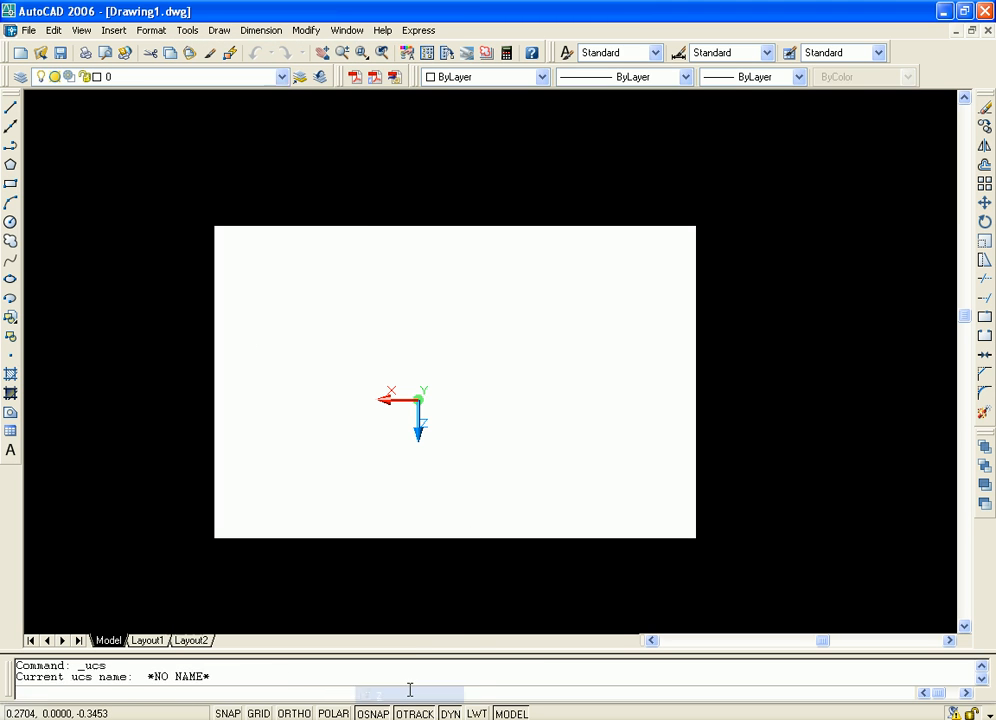
{"action": "left_click", "coordinate": [501, 332]}
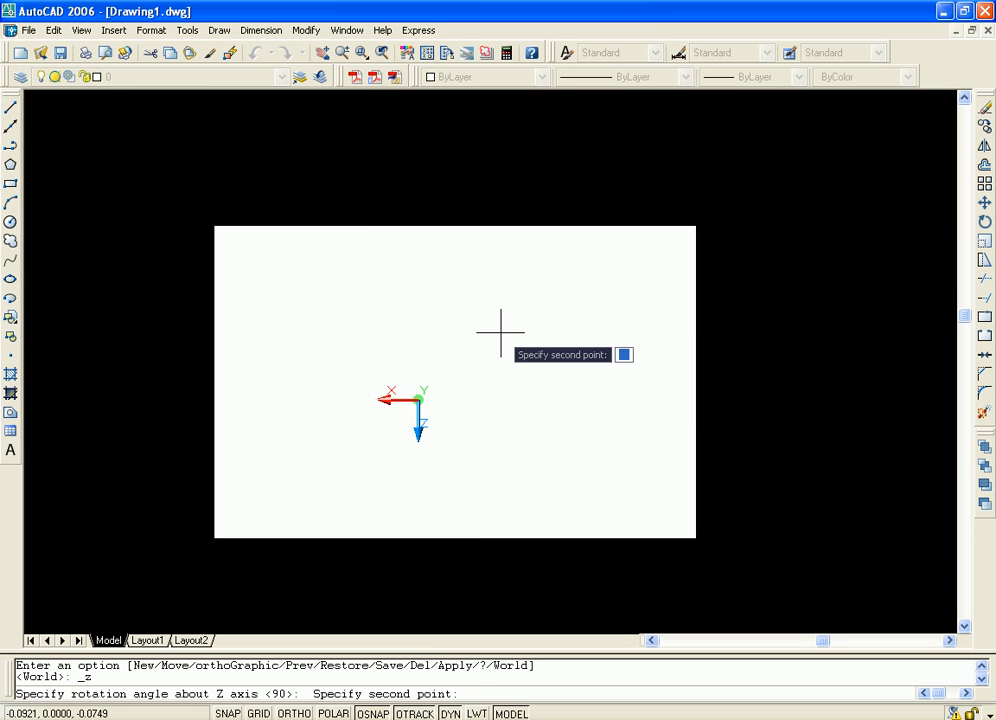
{"action": "left_click", "coordinate": [430, 282]}
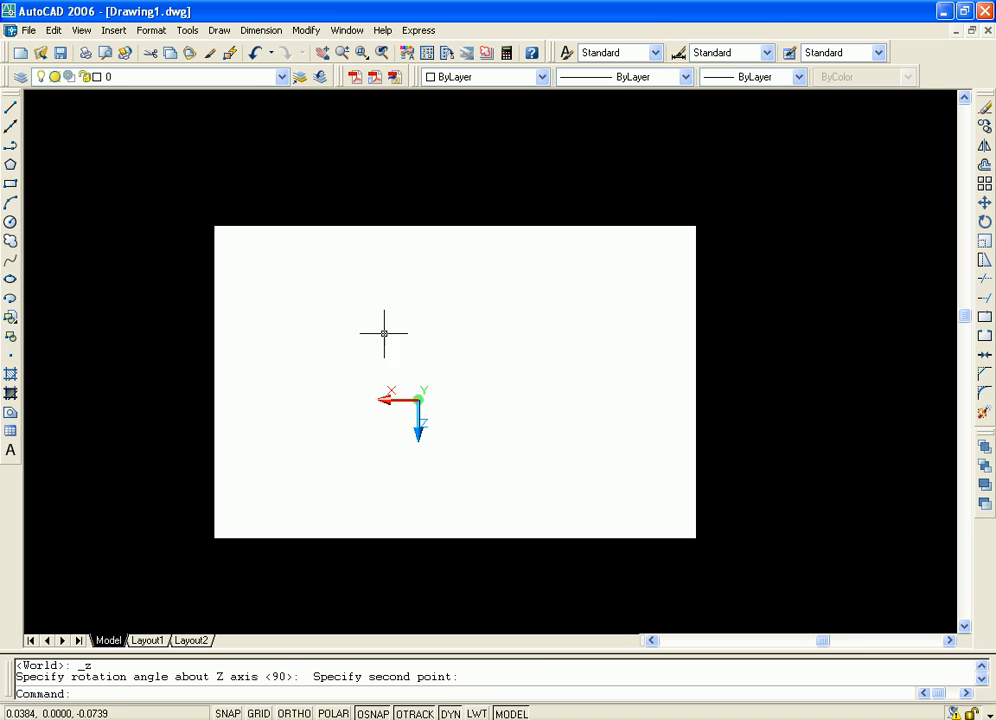
{"action": "middle_click_drag", "start_coordinate": [552, 384], "coordinate": [547, 409]}
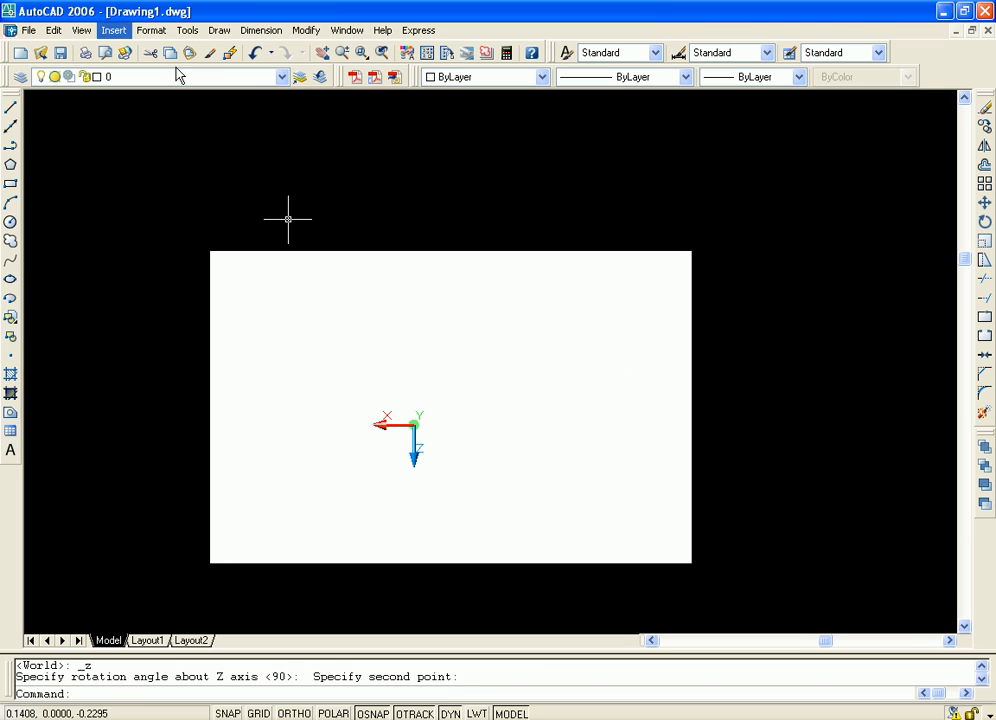
Rotate the current UCS about its Z axis by 120 degrees
{"action": "left_click", "coordinate": [196, 33]}
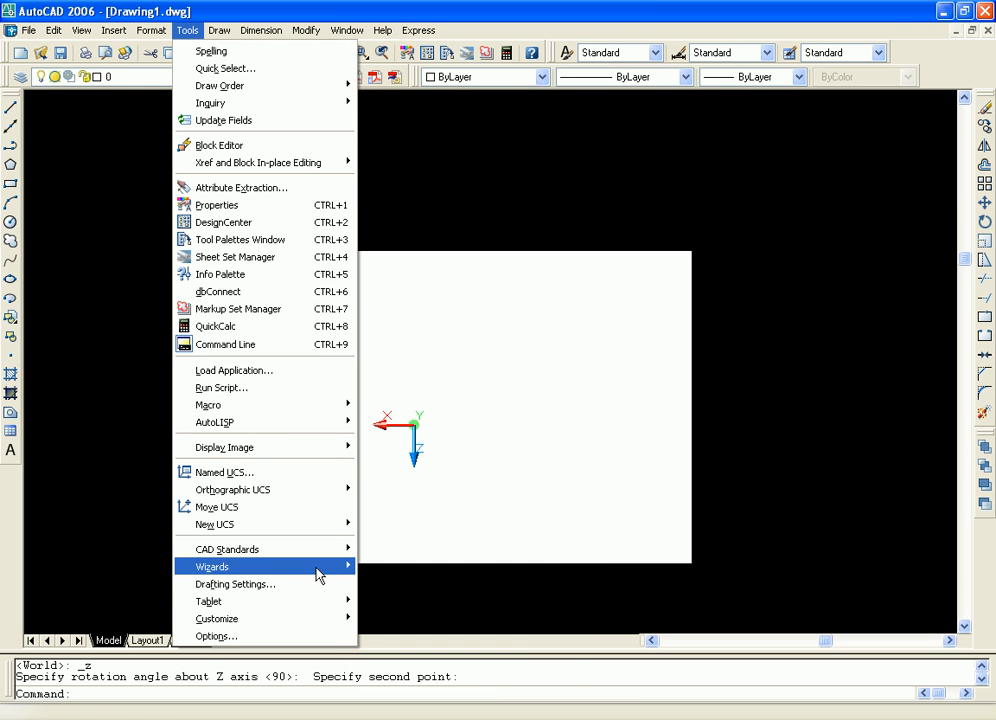
{"action": "mouse_move", "coordinate": [337, 526]}
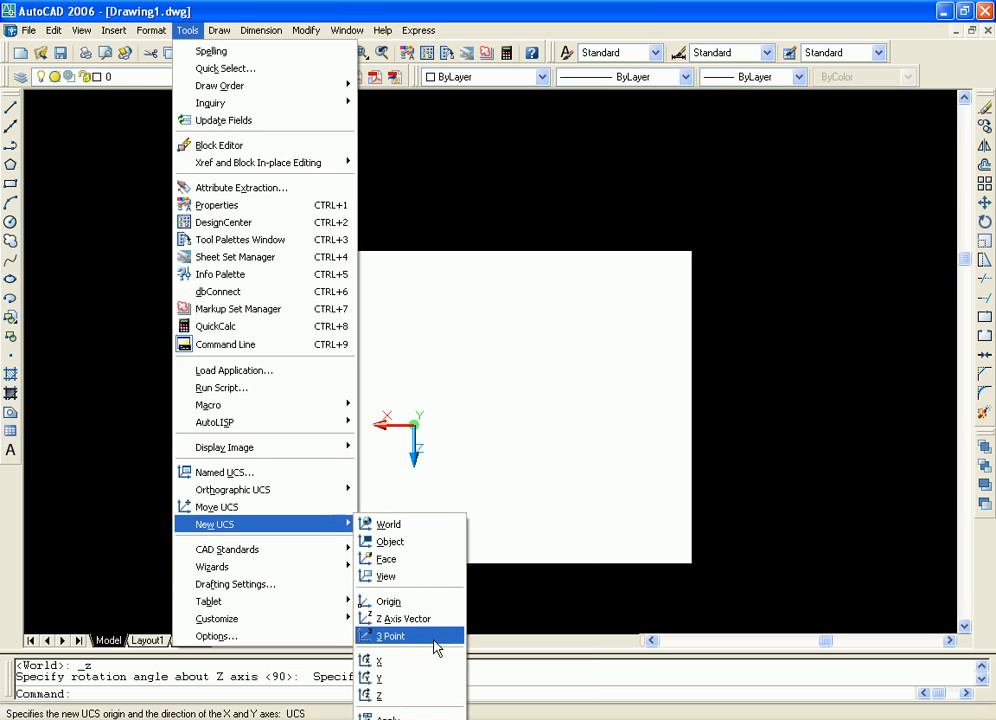
{"action": "left_click", "coordinate": [404, 695]}
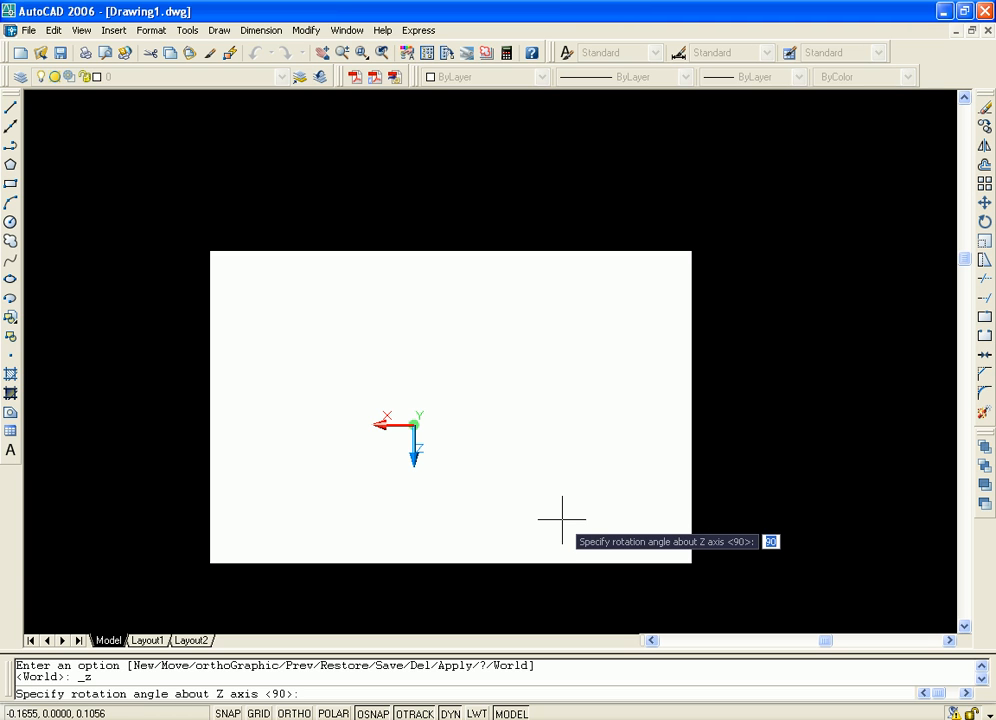
{"action": "type", "text": "12"}
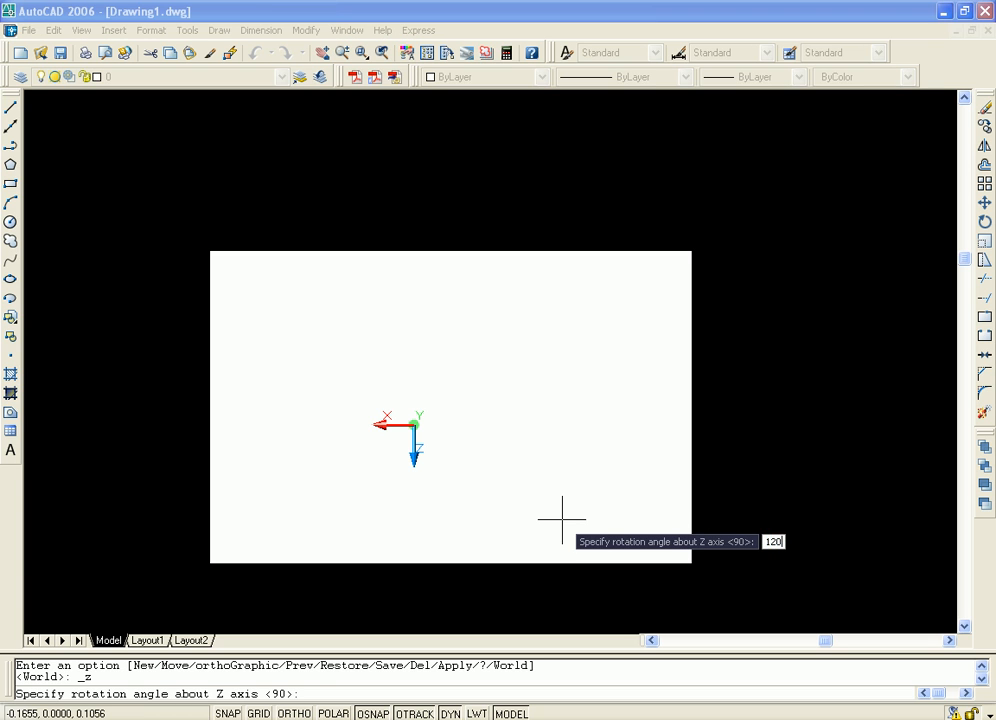
{"action": "key", "text": "Return"}
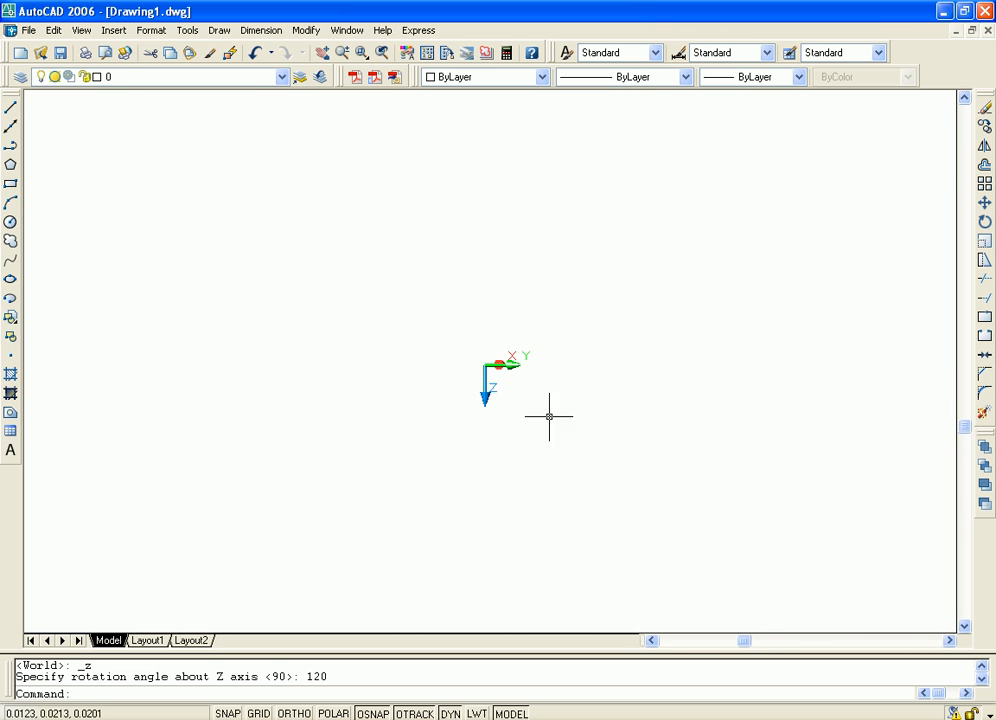
{"action": "scroll", "coordinate": [529, 421], "scroll_direction": "down", "scroll_amount": 2}
{"action": "middle_click_drag", "start_coordinate": [625, 421], "coordinate": [598, 428]}
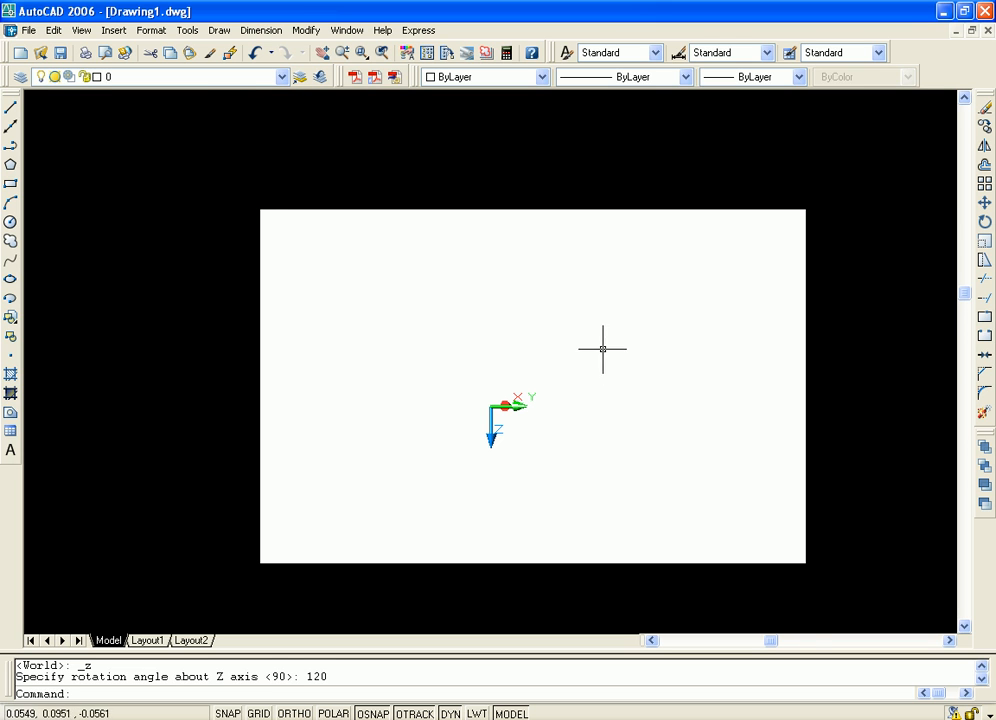
{"action": "middle_click_drag", "start_coordinate": [618, 345], "coordinate": [564, 344]}
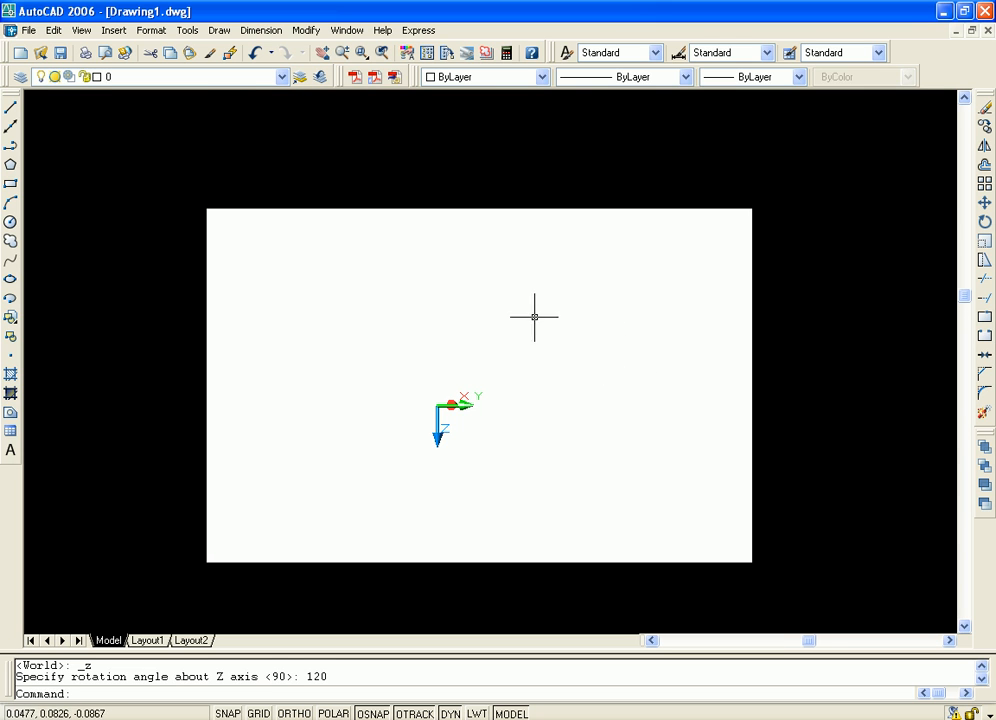
Review the standards files and the Layers, Linetypes and Text Styles plug-ins in the CAD standards configuration, and cancel without changes
{"action": "left_click", "coordinate": [186, 31]}
{"action": "mouse_move", "coordinate": [329, 526]}
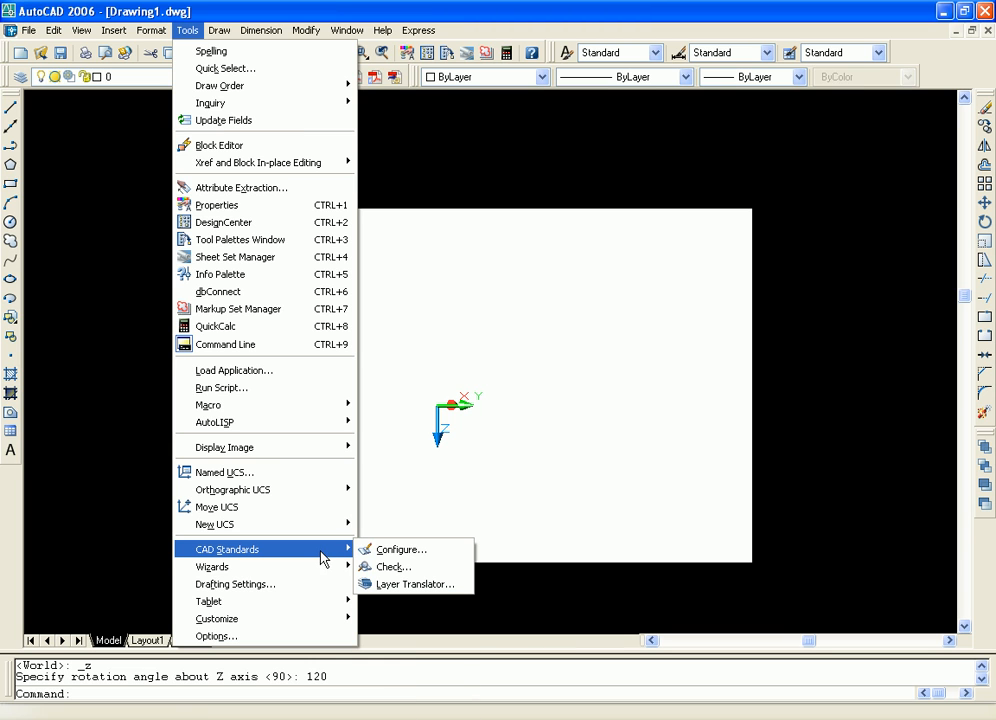
{"action": "left_click", "coordinate": [403, 555]}
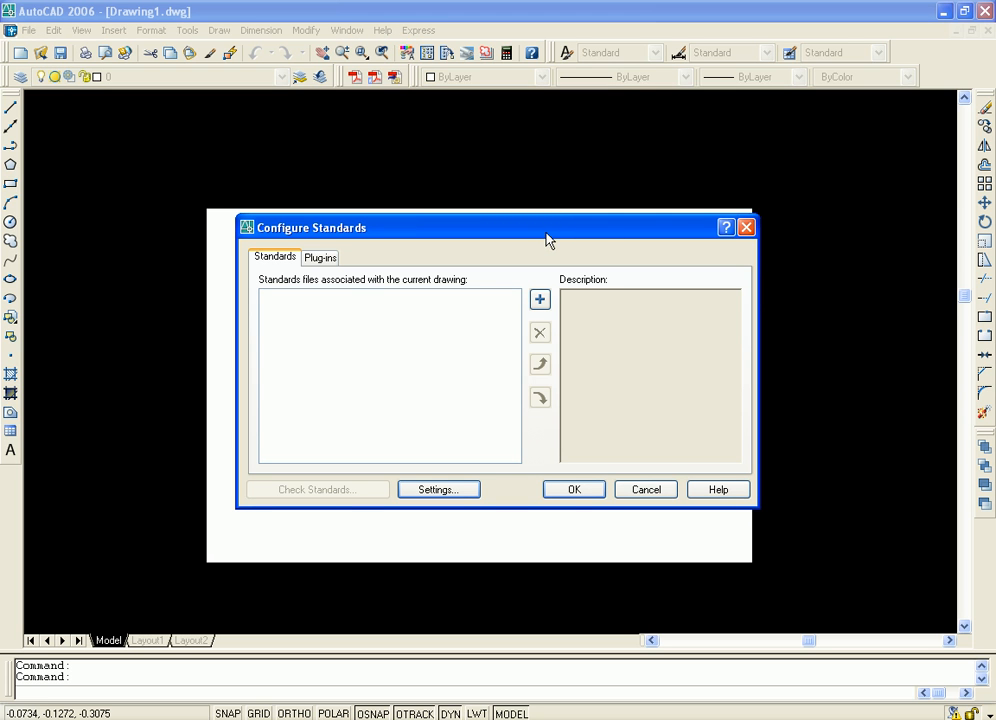
{"action": "left_click_drag", "start_coordinate": [546, 236], "coordinate": [512, 246]}
{"action": "left_click", "coordinate": [295, 254]}
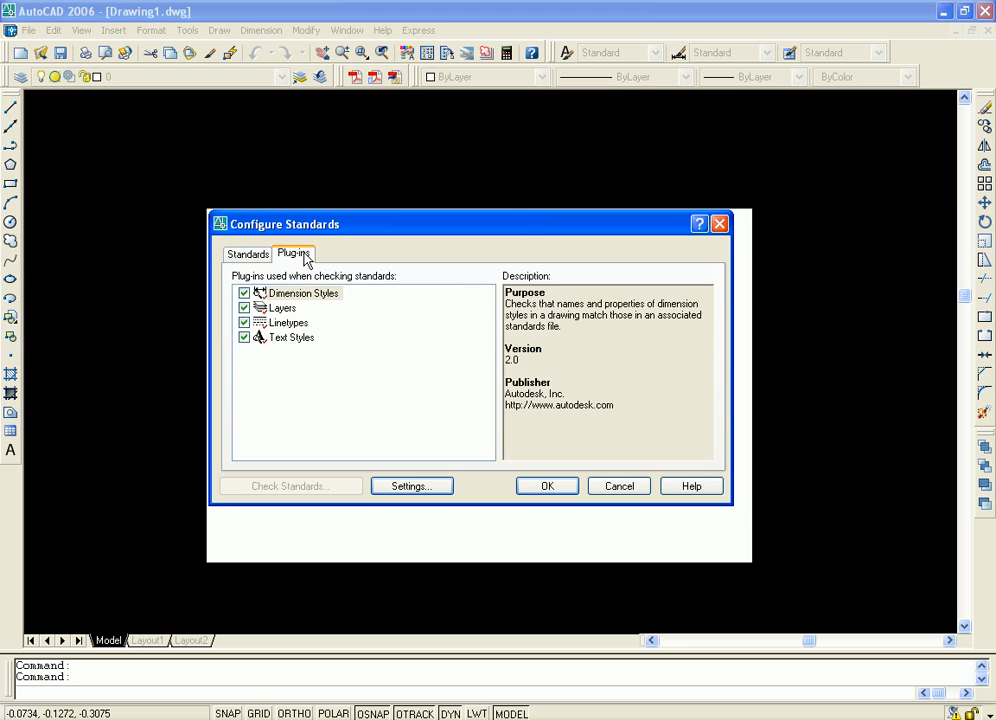
{"action": "left_click", "coordinate": [240, 257]}
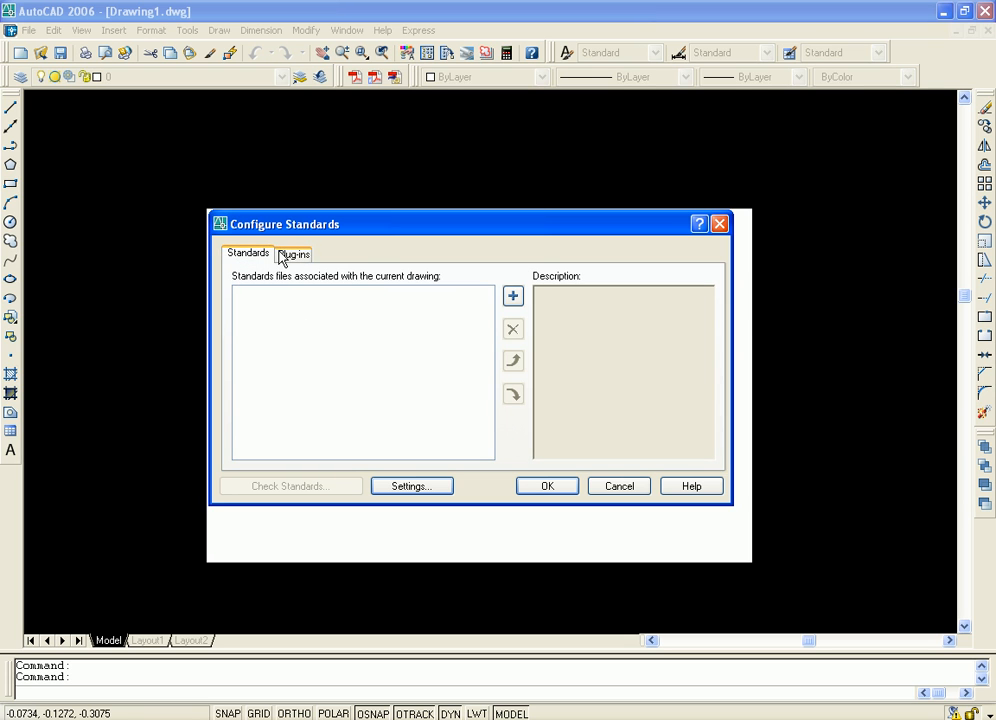
{"action": "left_click", "coordinate": [284, 257]}
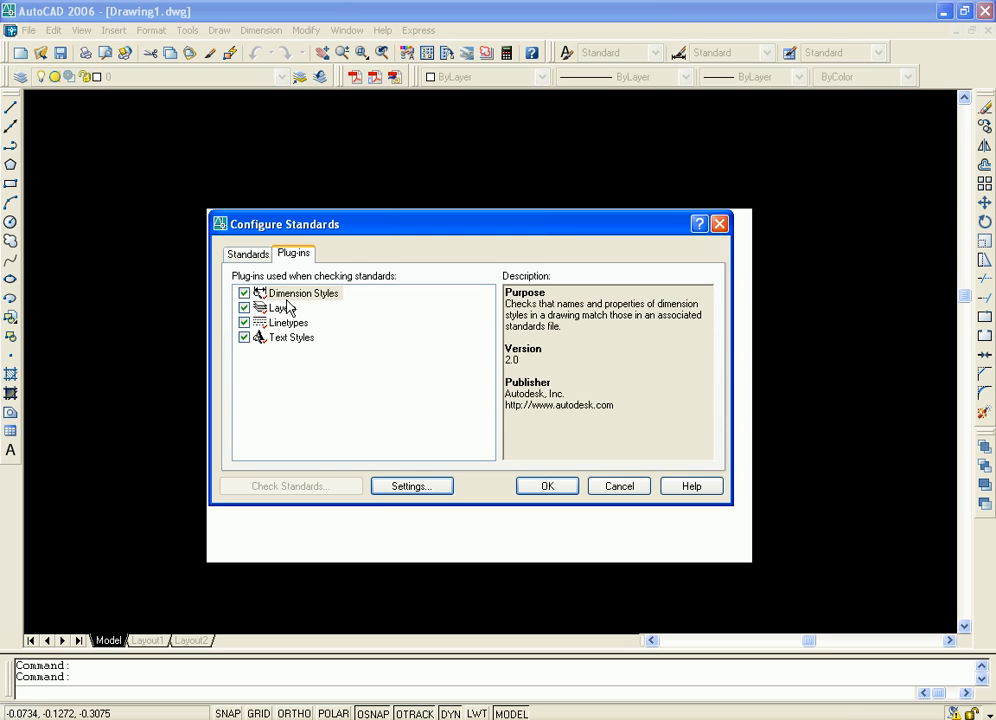
{"action": "left_click", "coordinate": [243, 308]}
{"action": "left_click", "coordinate": [281, 308]}
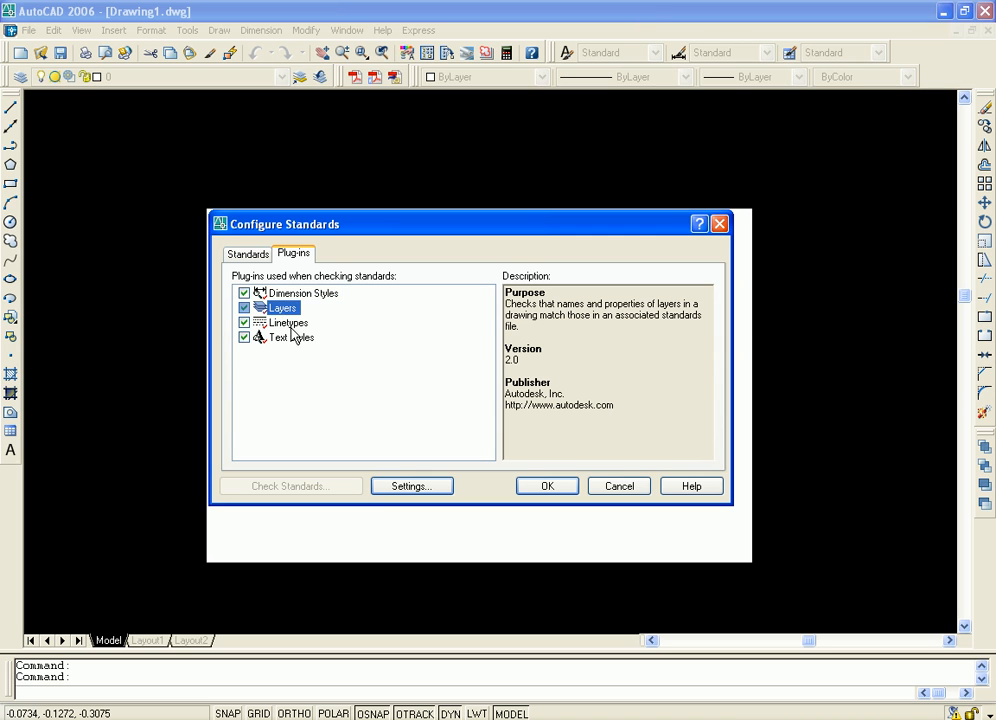
{"action": "left_click", "coordinate": [290, 323]}
{"action": "left_click", "coordinate": [300, 338]}
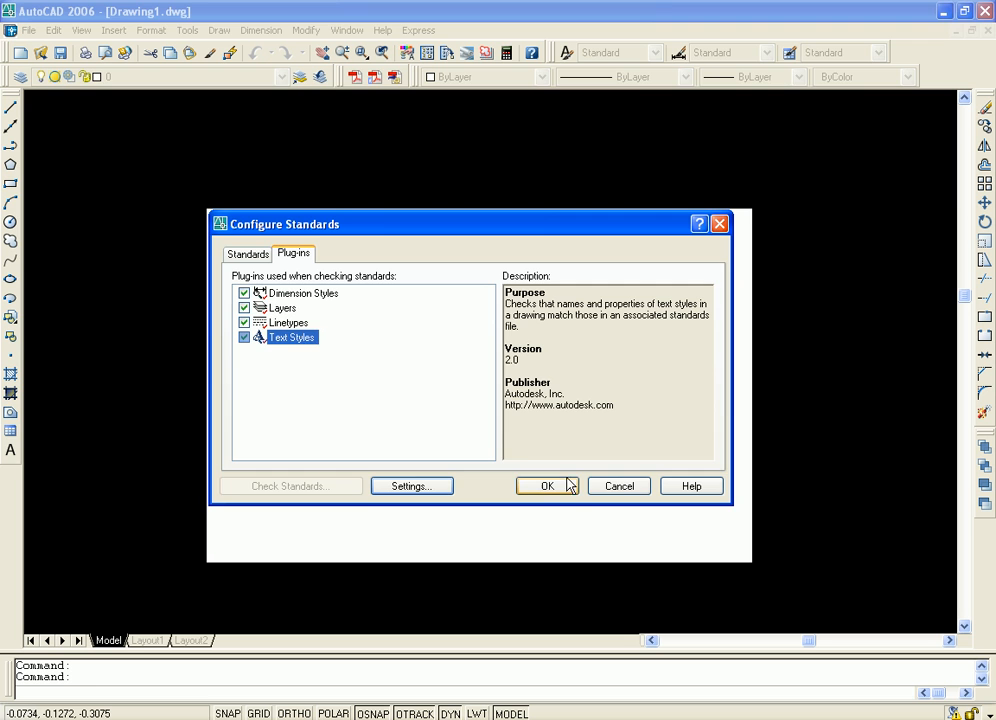
{"action": "left_click", "coordinate": [615, 488]}
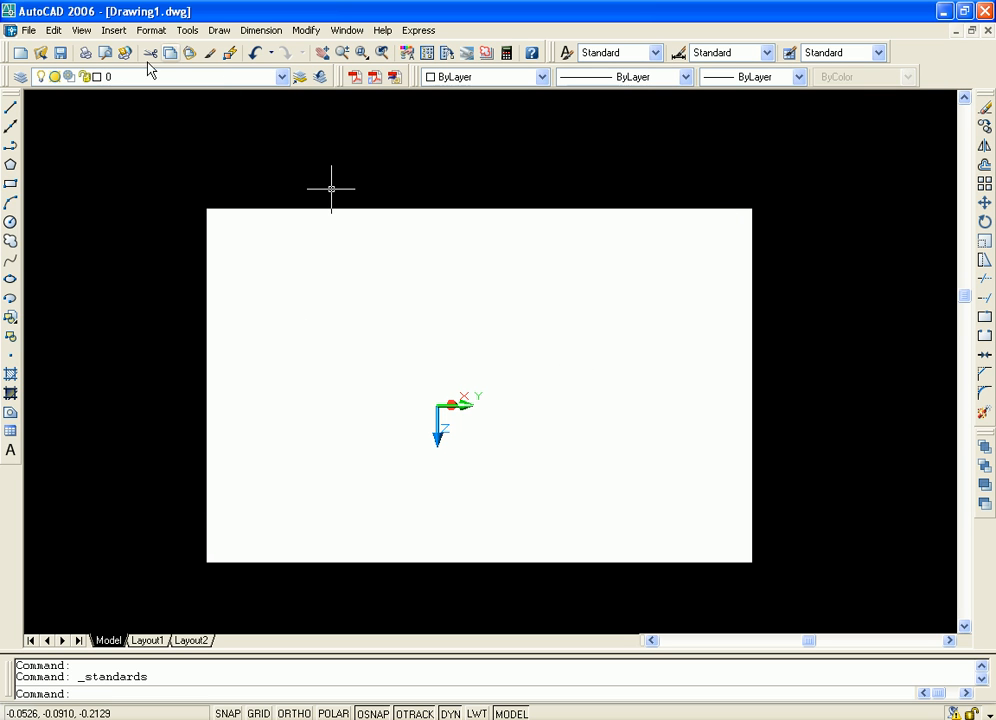
Run the CAD standards check on the drawing and decline to associate standards files
{"action": "left_click", "coordinate": [186, 31]}
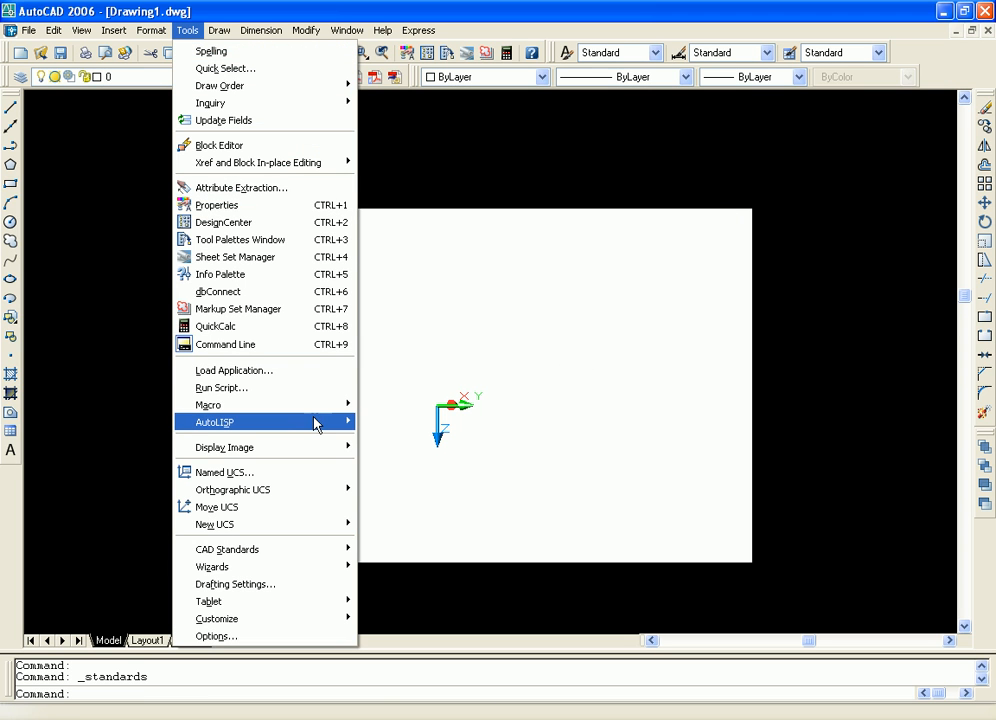
{"action": "mouse_move", "coordinate": [338, 552]}
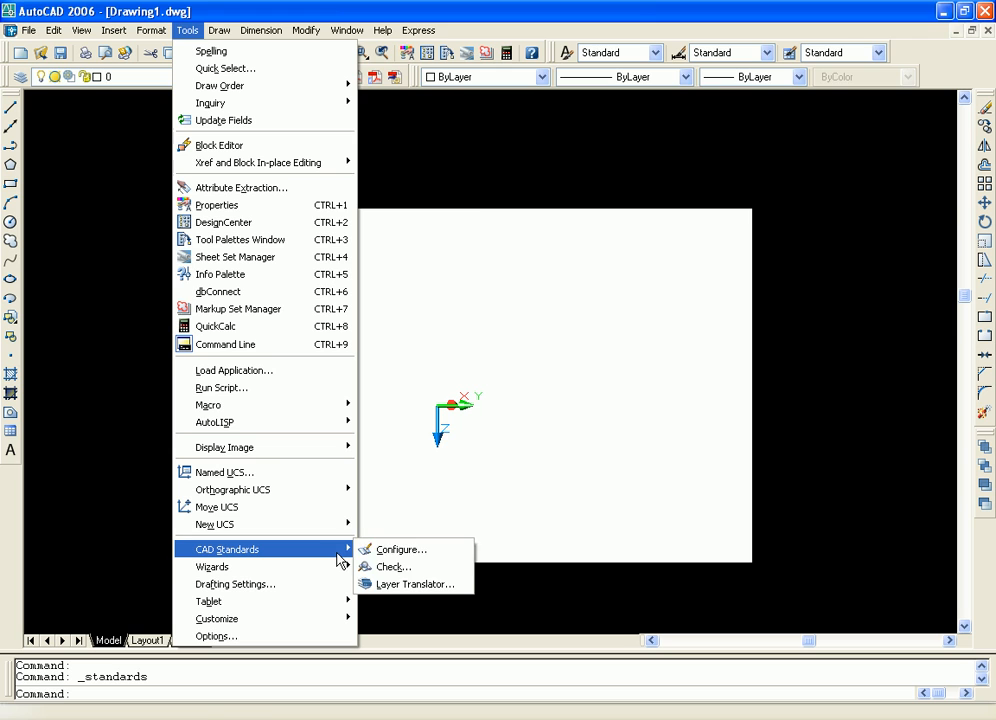
{"action": "left_click", "coordinate": [405, 573]}
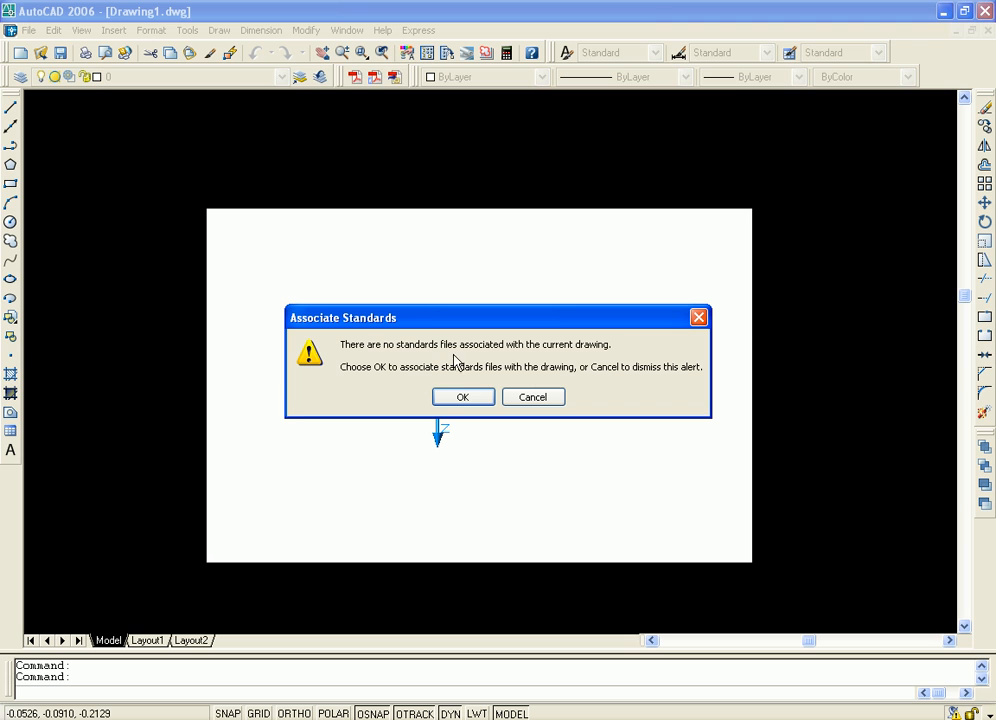
{"action": "left_click", "coordinate": [541, 404]}
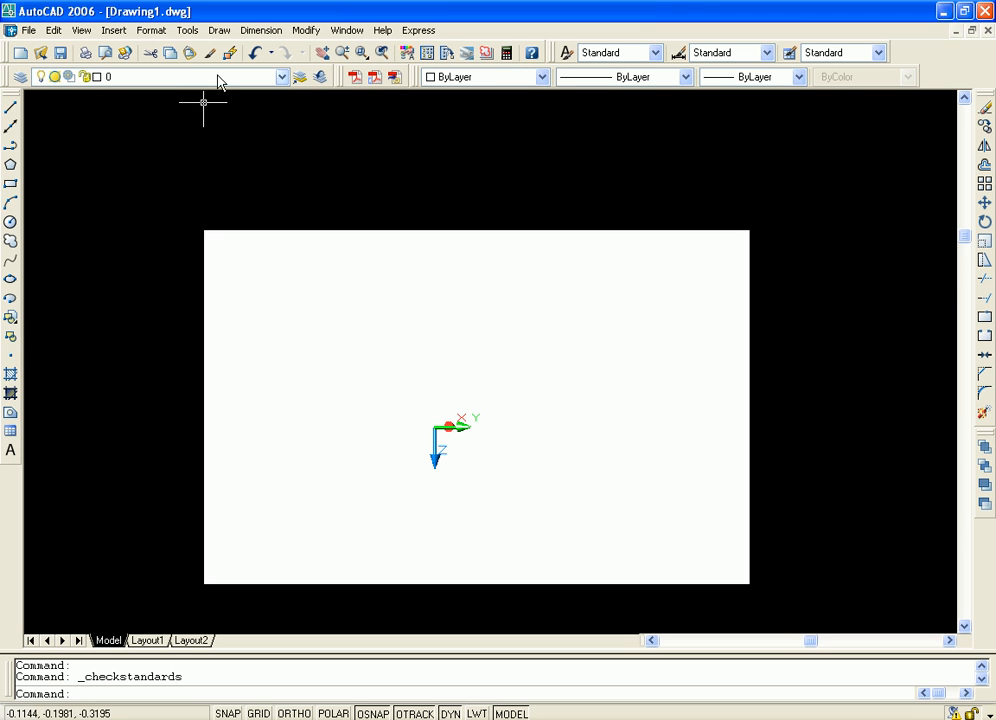
Examine layers ASHADE and 0 and the translation settings in the Layer Translator, and close it without translating
{"action": "left_click", "coordinate": [187, 30]}
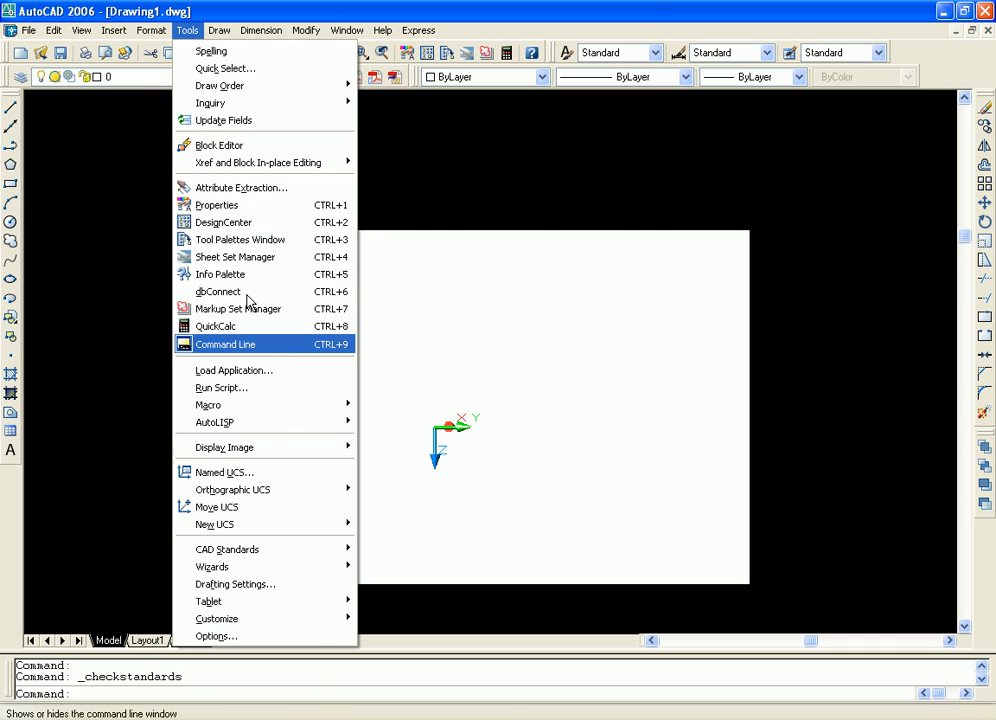
{"action": "mouse_move", "coordinate": [340, 561]}
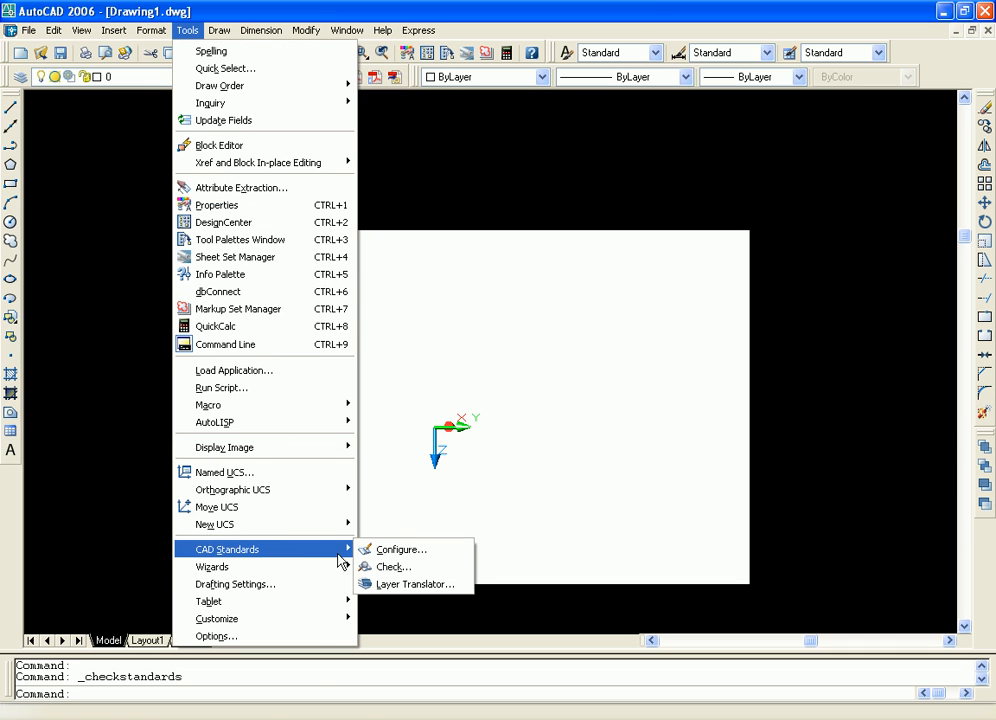
{"action": "left_click", "coordinate": [400, 585]}
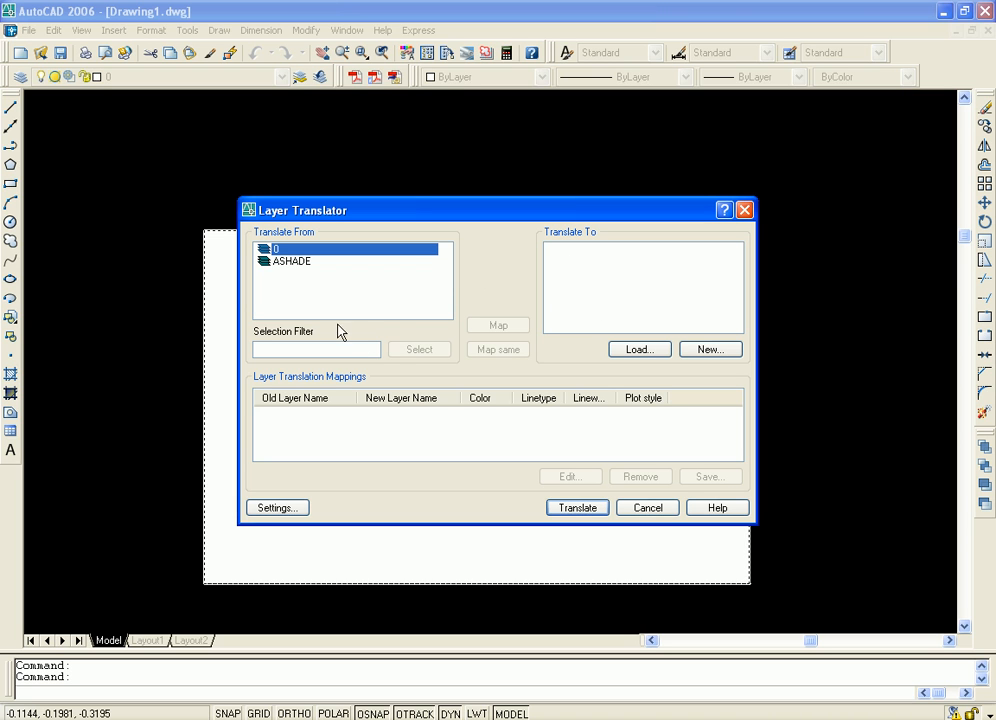
{"action": "left_click", "coordinate": [297, 263]}
{"action": "left_click", "coordinate": [279, 254]}
{"action": "left_click", "coordinate": [278, 507]}
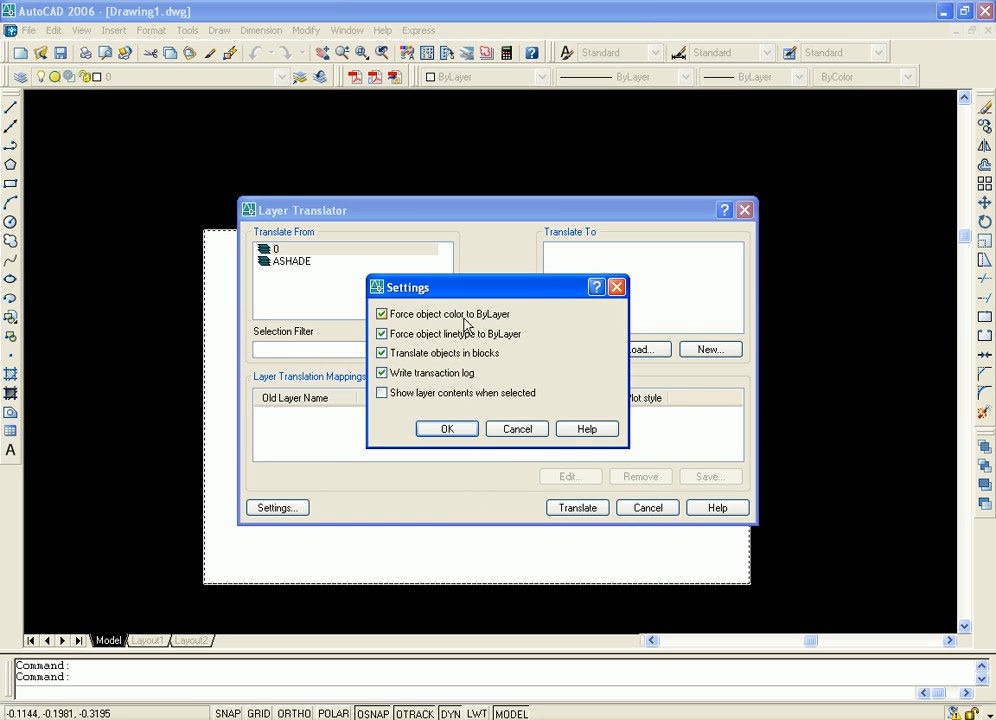
{"action": "left_click", "coordinate": [744, 210]}
Look over the available wizards and the snap and grid drafting settings, and cancel without changes
{"action": "left_click", "coordinate": [185, 30]}
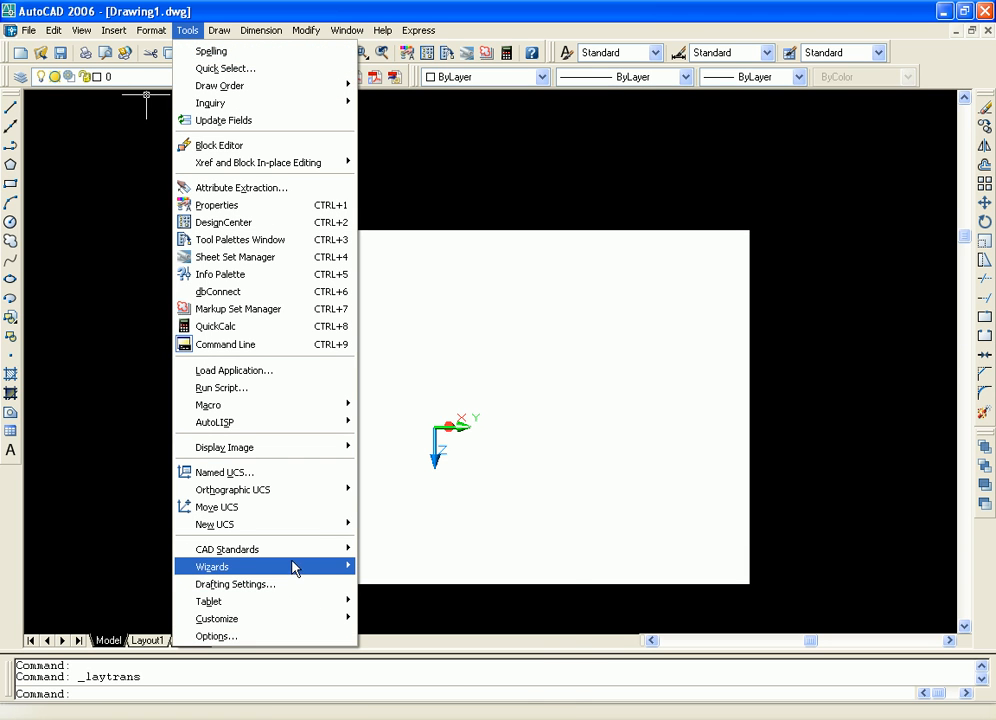
{"action": "mouse_move", "coordinate": [328, 556]}
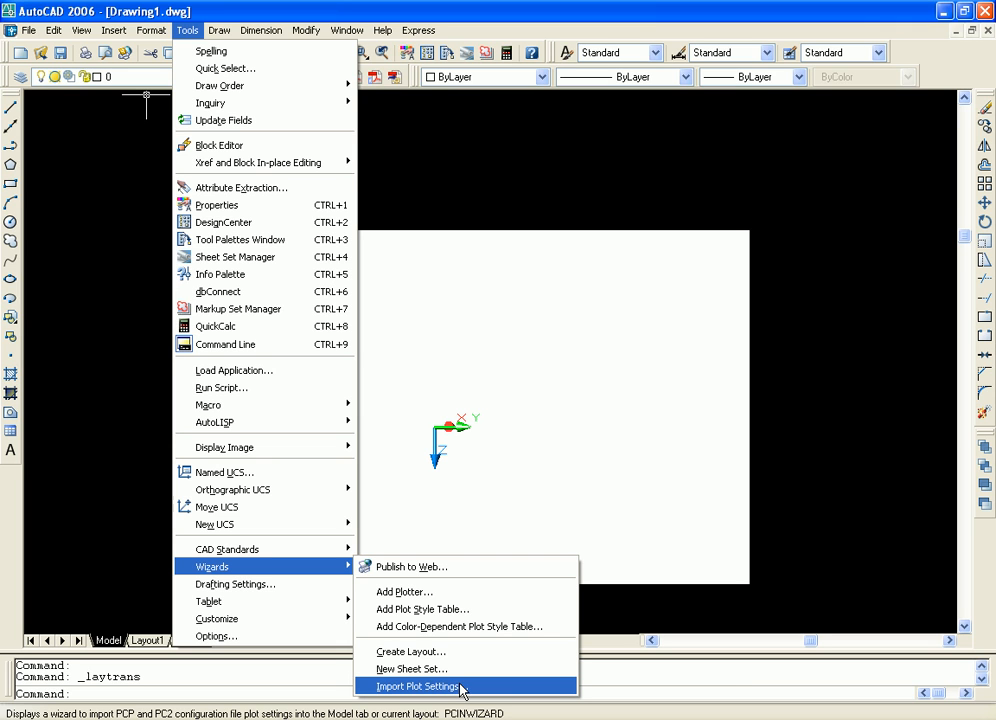
{"action": "left_click", "coordinate": [249, 588]}
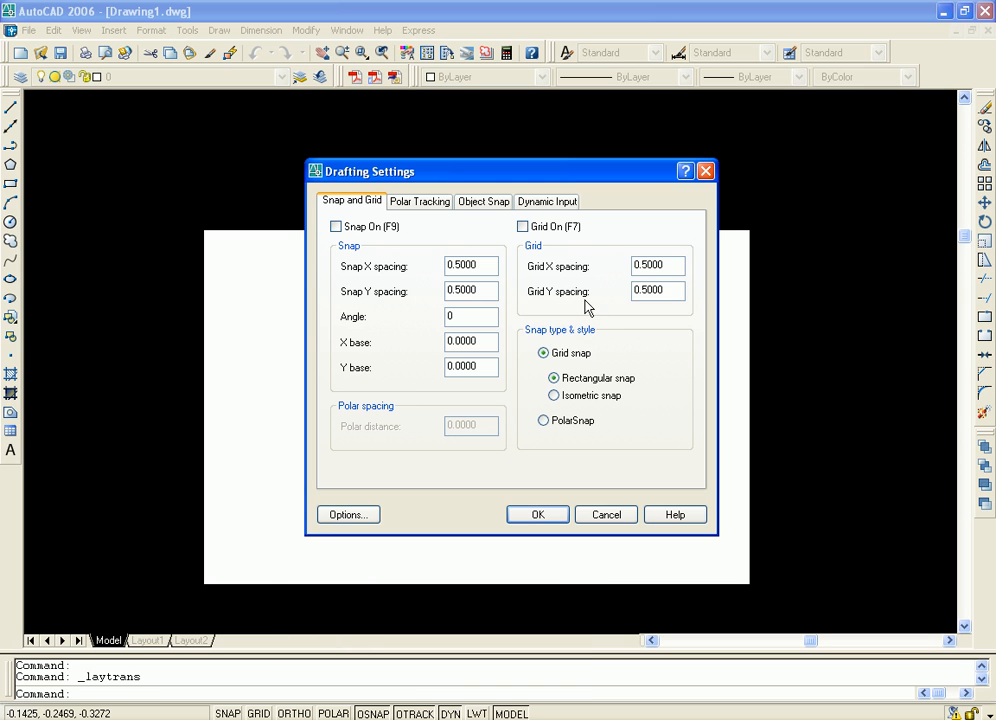
{"action": "left_click_drag", "start_coordinate": [492, 177], "coordinate": [467, 183]}
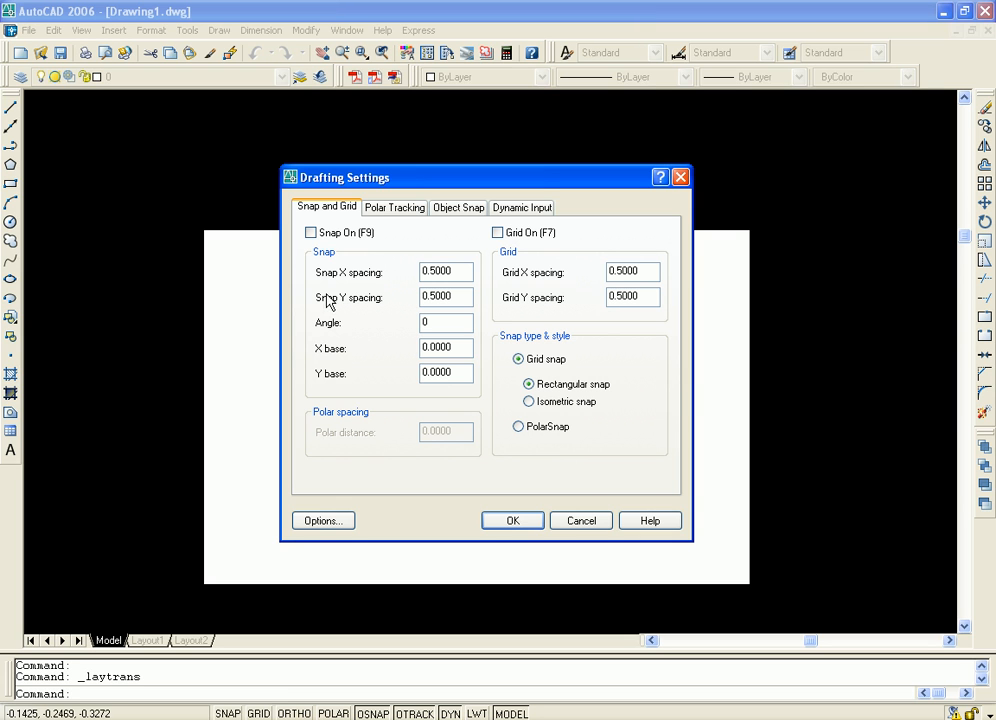
{"action": "left_click", "coordinate": [581, 521]}
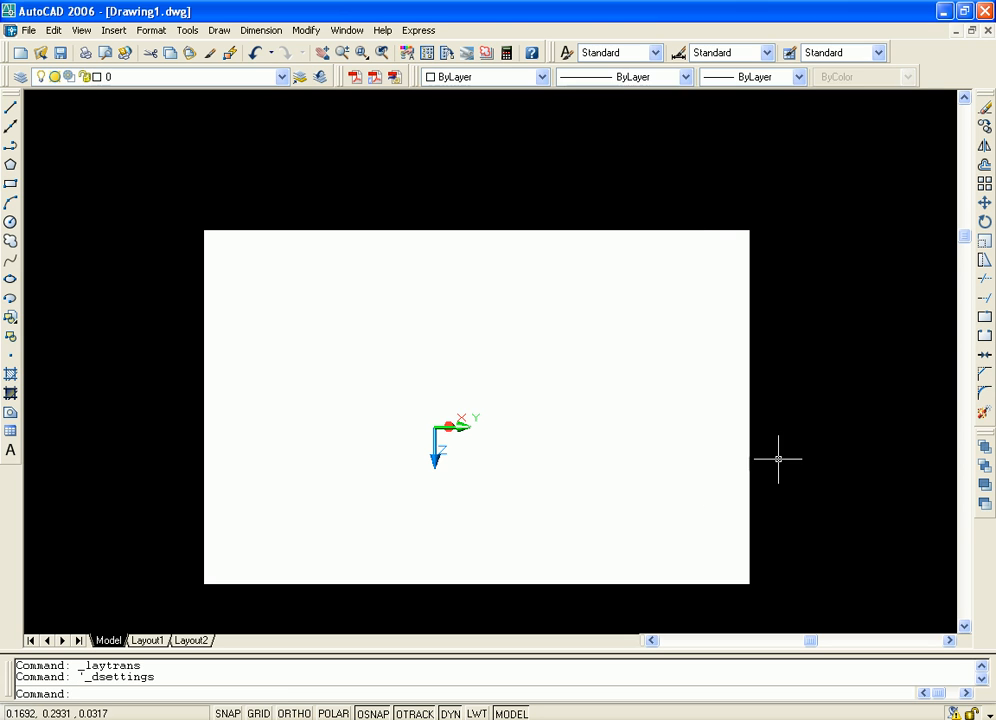
Close the shaded box drawing without saving its changes
{"action": "key", "text": "ctrl+a"}
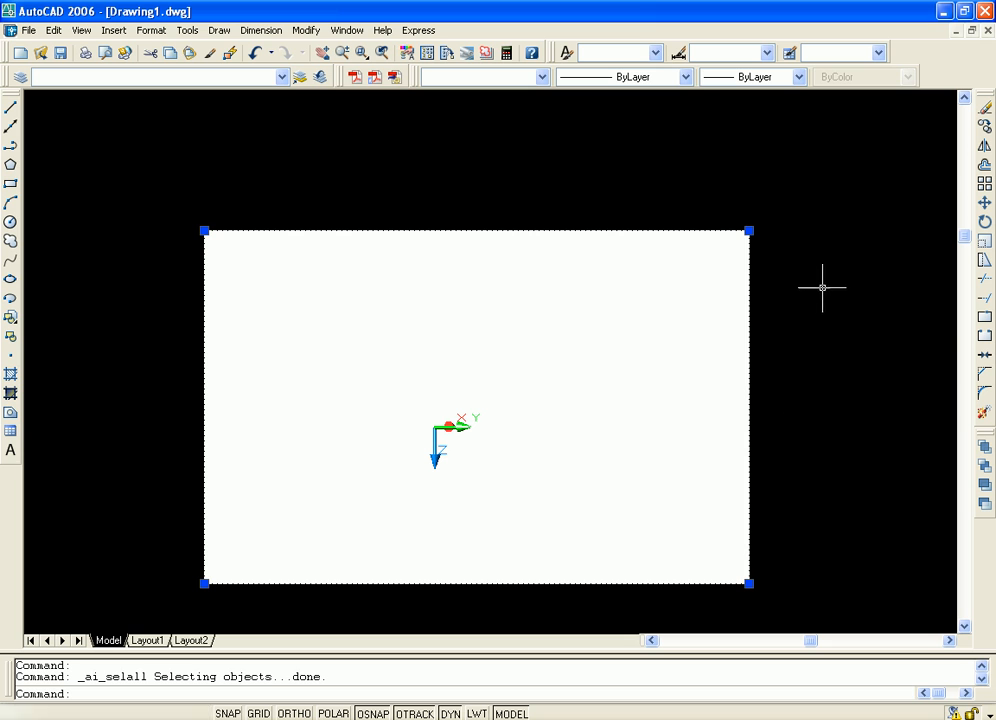
{"action": "left_click", "coordinate": [985, 30]}
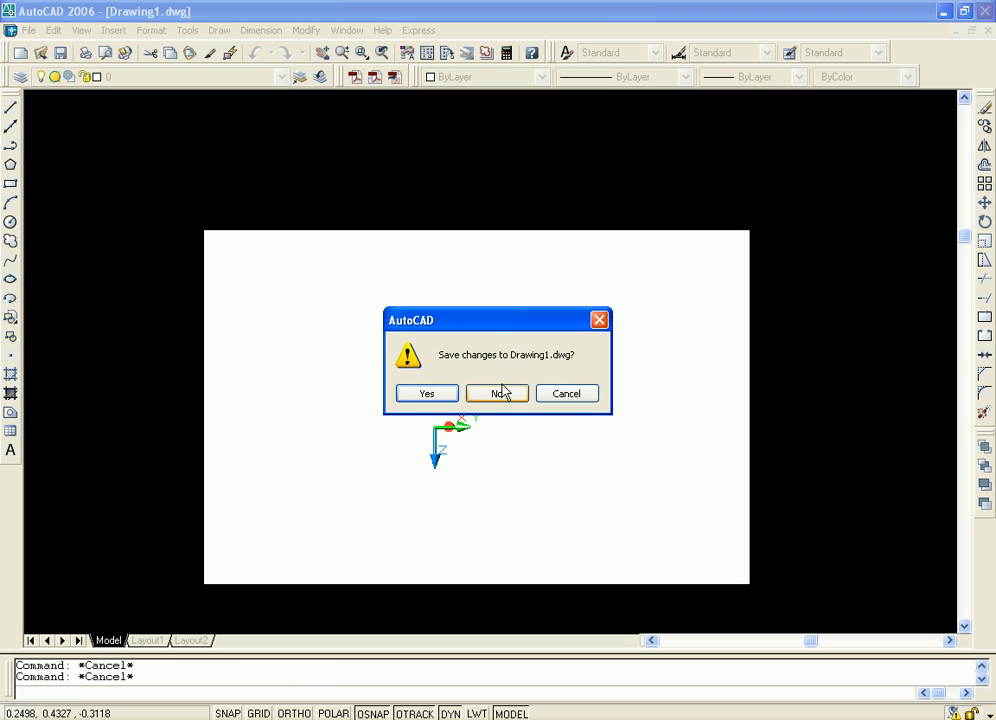
{"action": "left_click", "coordinate": [504, 394]}
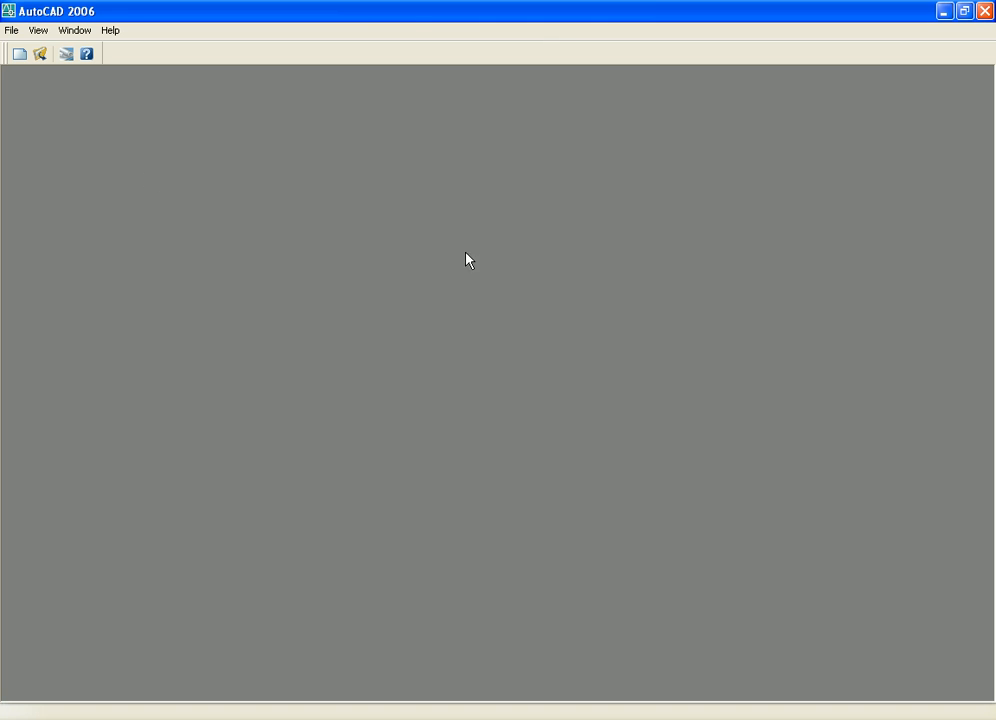
Start a new drawing from the acad.dwt template
{"action": "left_click", "coordinate": [19, 55]}
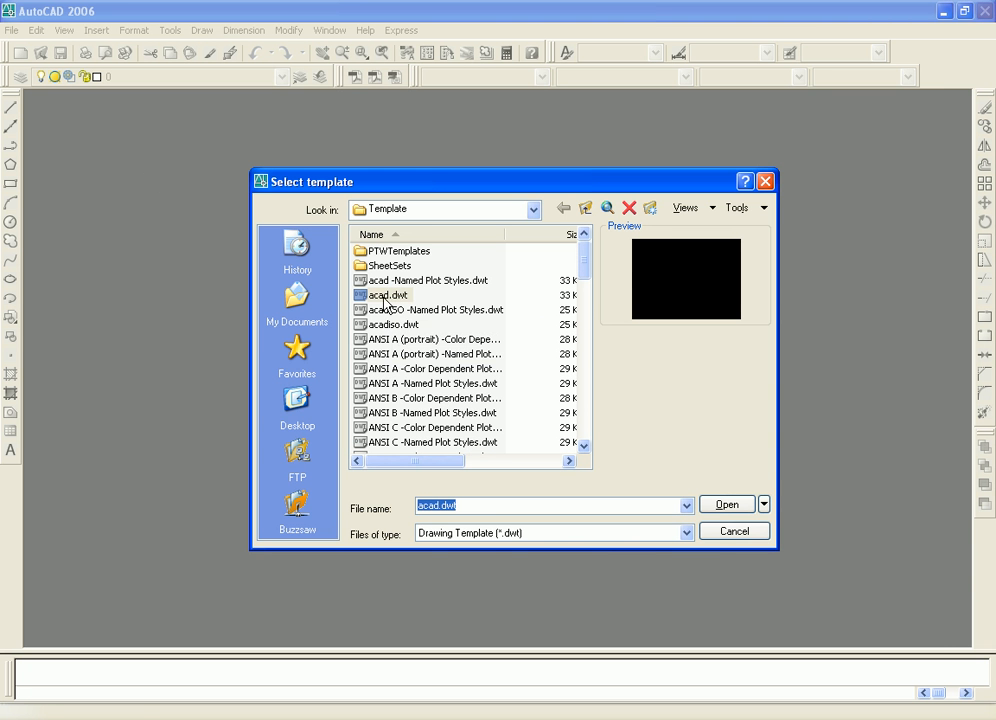
{"action": "left_click", "coordinate": [386, 296]}
{"action": "left_click", "coordinate": [727, 507]}
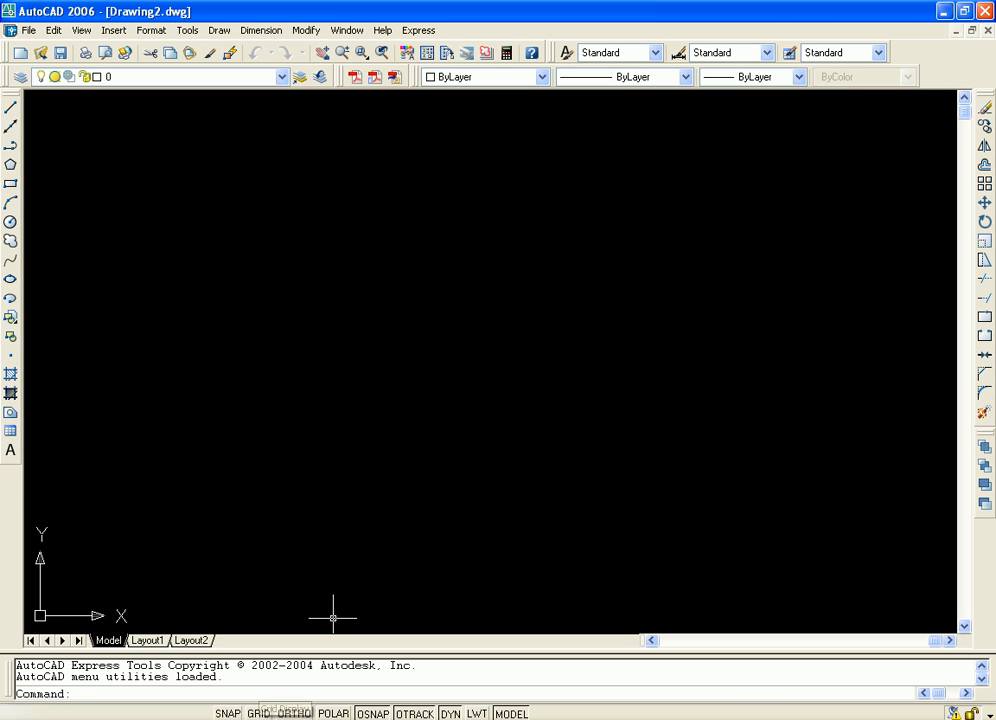
From the drafting settings, review the Drafting, Display, window colour and Files options, and cancel the options without changes
{"action": "left_click", "coordinate": [188, 30]}
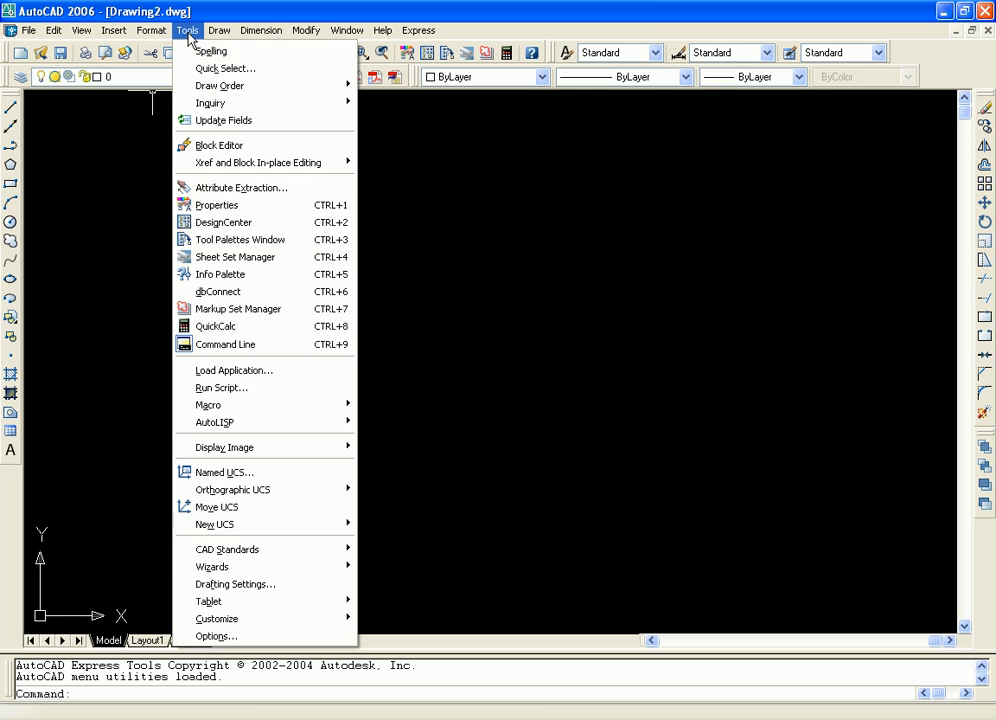
{"action": "left_click", "coordinate": [280, 595]}
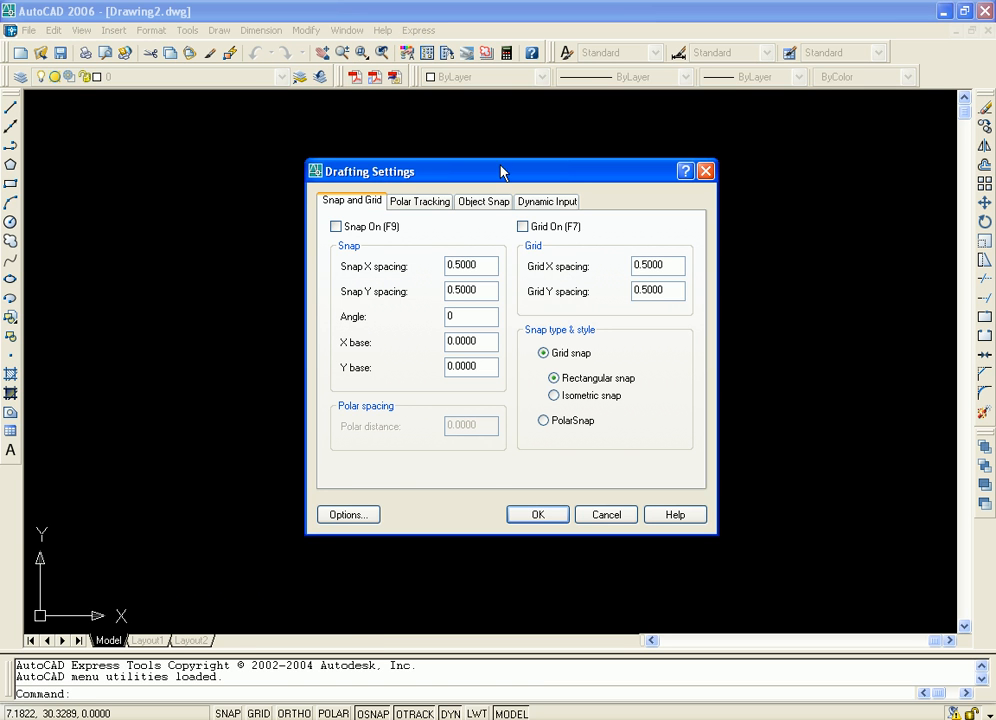
{"action": "left_click_drag", "start_coordinate": [501, 172], "coordinate": [560, 152]}
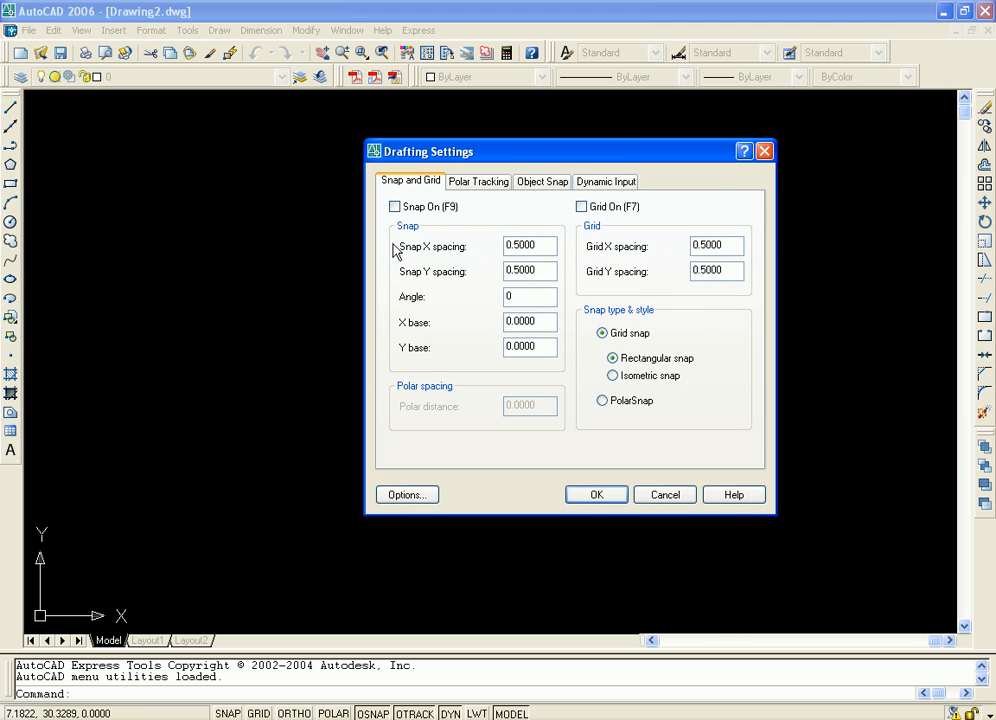
{"action": "left_click", "coordinate": [412, 496]}
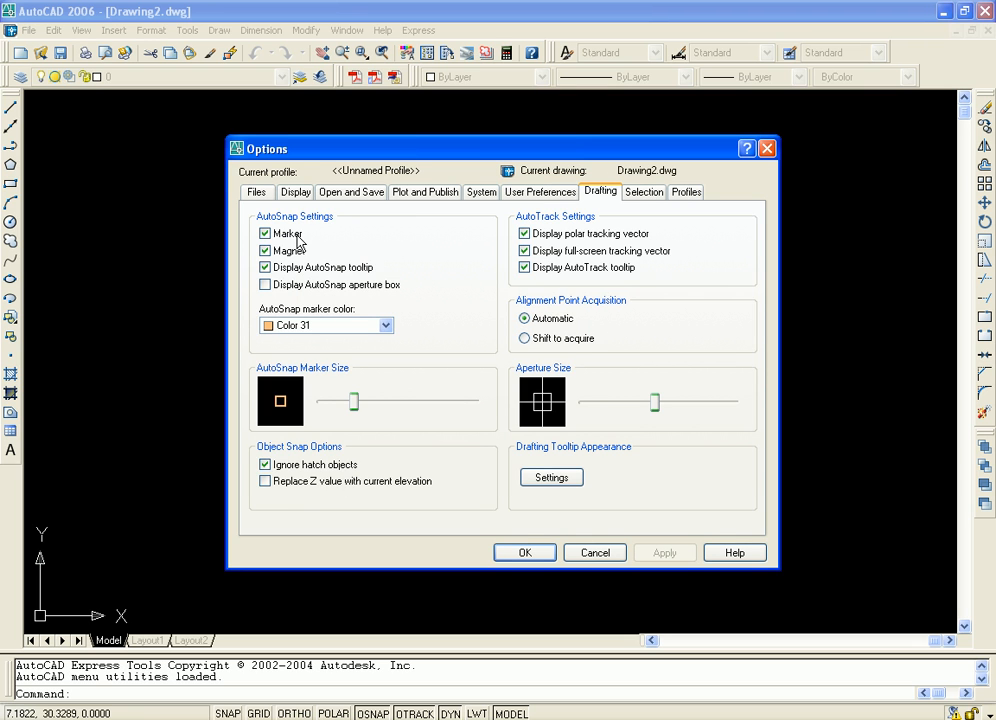
{"action": "left_click", "coordinate": [296, 192]}
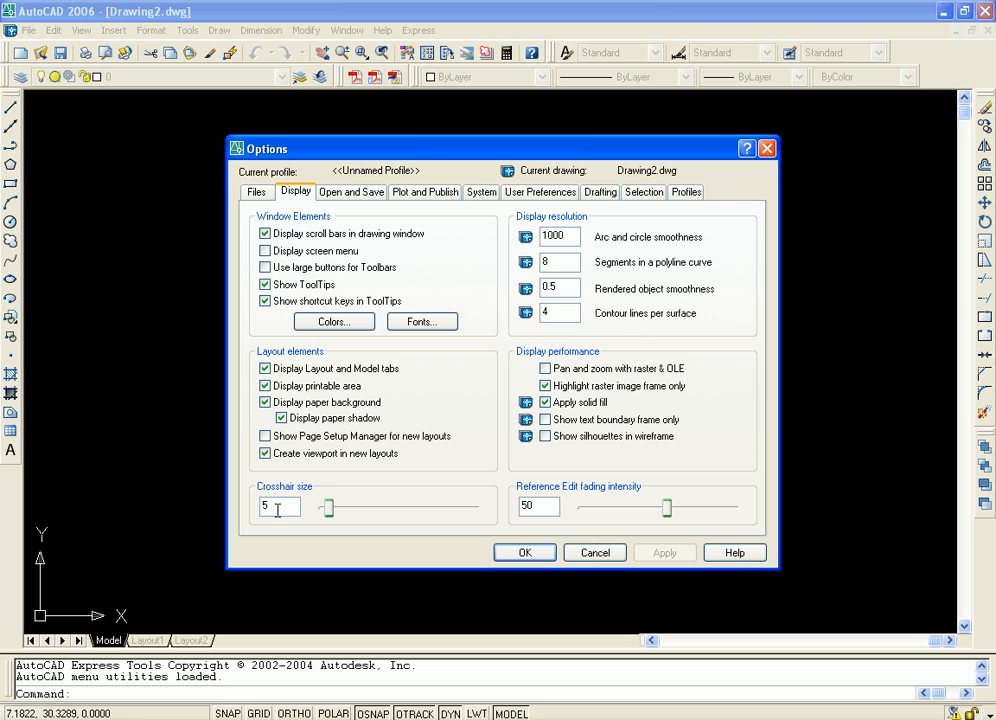
{"action": "left_click", "coordinate": [334, 323]}
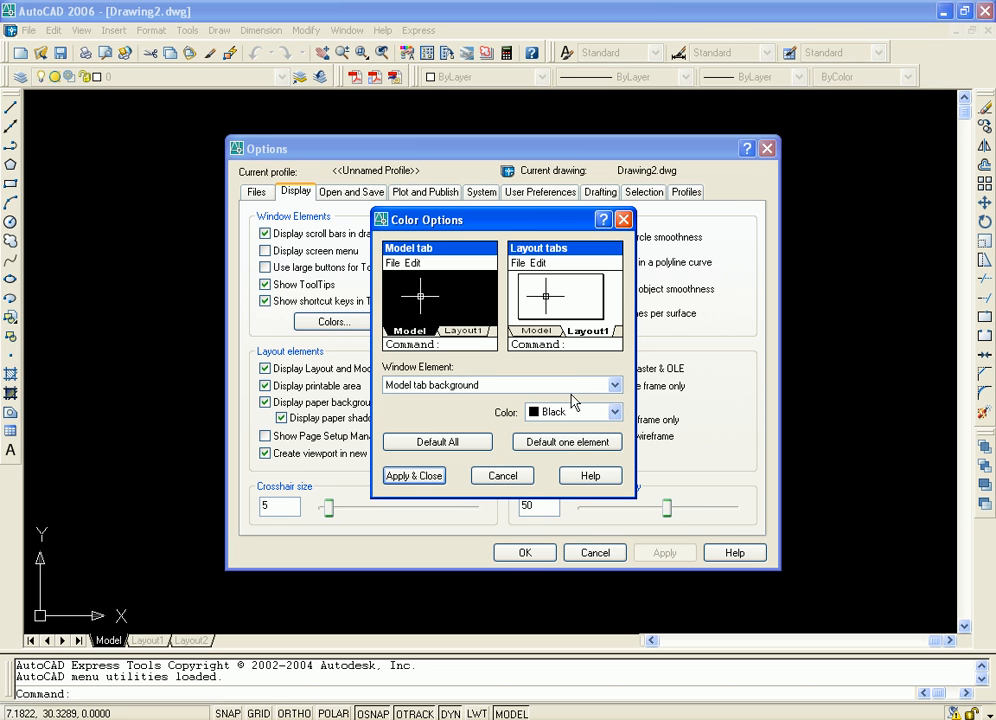
{"action": "left_click", "coordinate": [623, 219]}
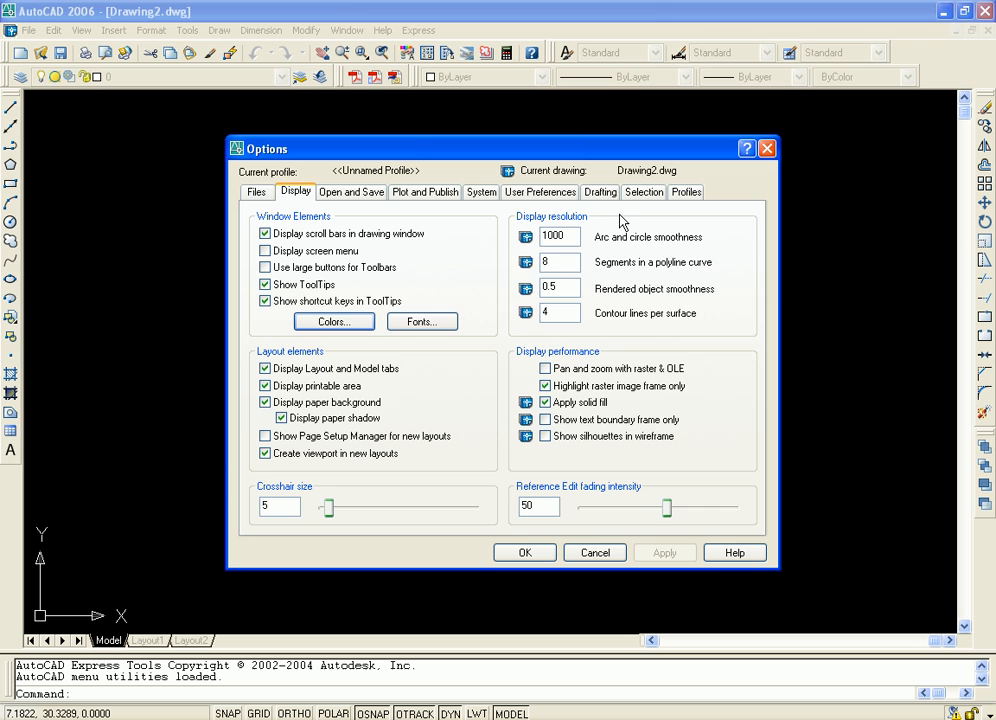
{"action": "left_click", "coordinate": [256, 192]}
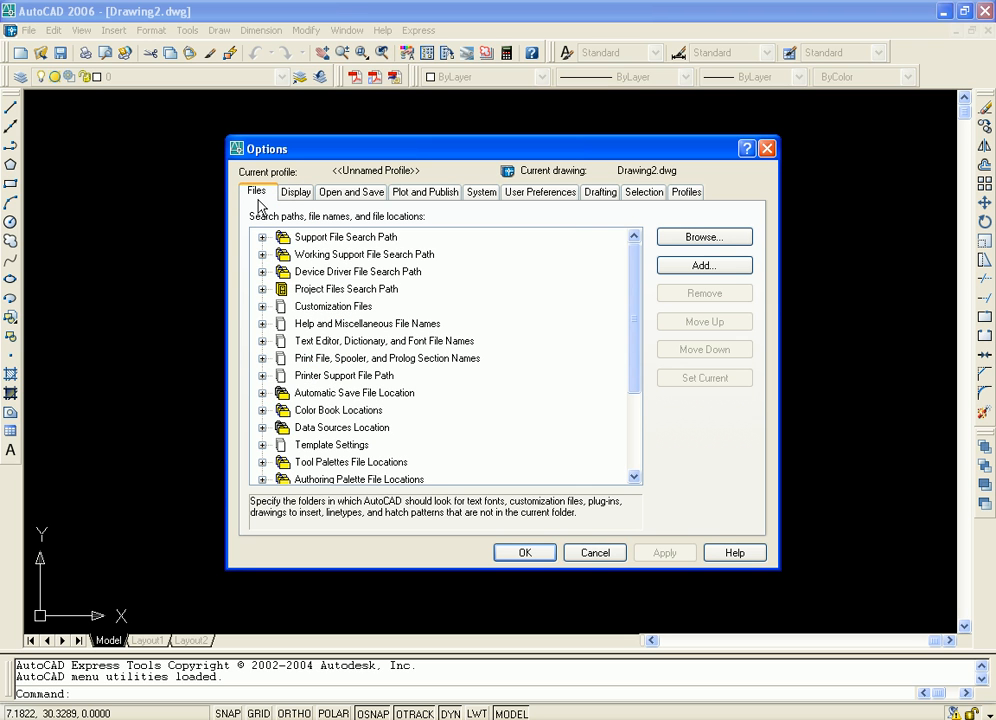
{"action": "left_click", "coordinate": [595, 551]}
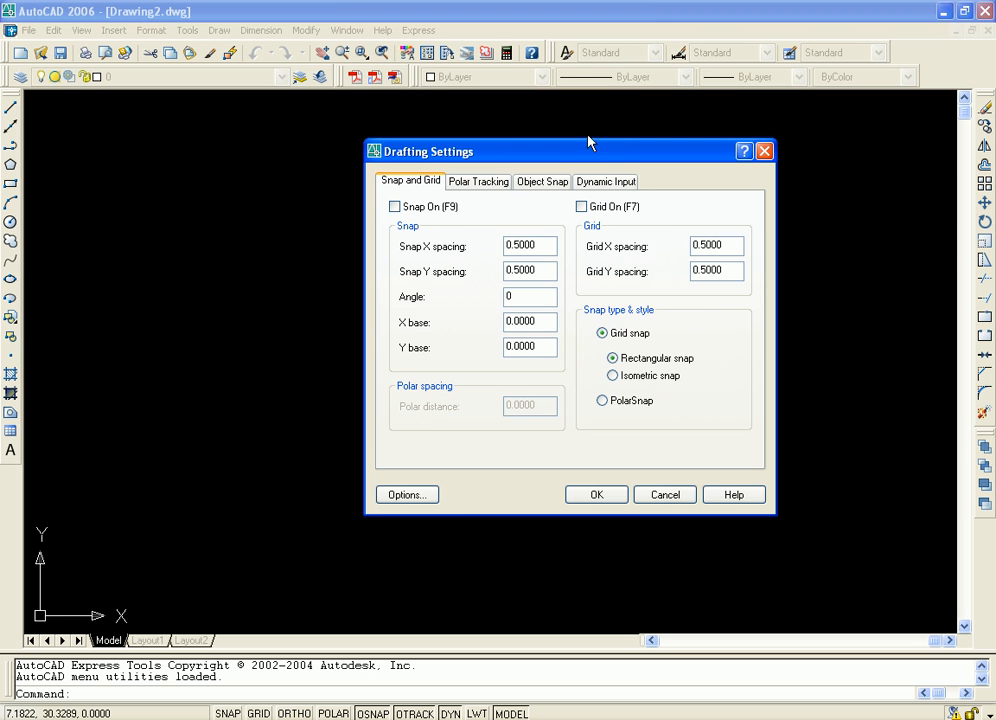
Review the Polar Tracking, Object Snap, Dynamic Input and Snap and Grid drafting settings, and close them without changes
{"action": "left_click_drag", "start_coordinate": [658, 150], "coordinate": [525, 162]}
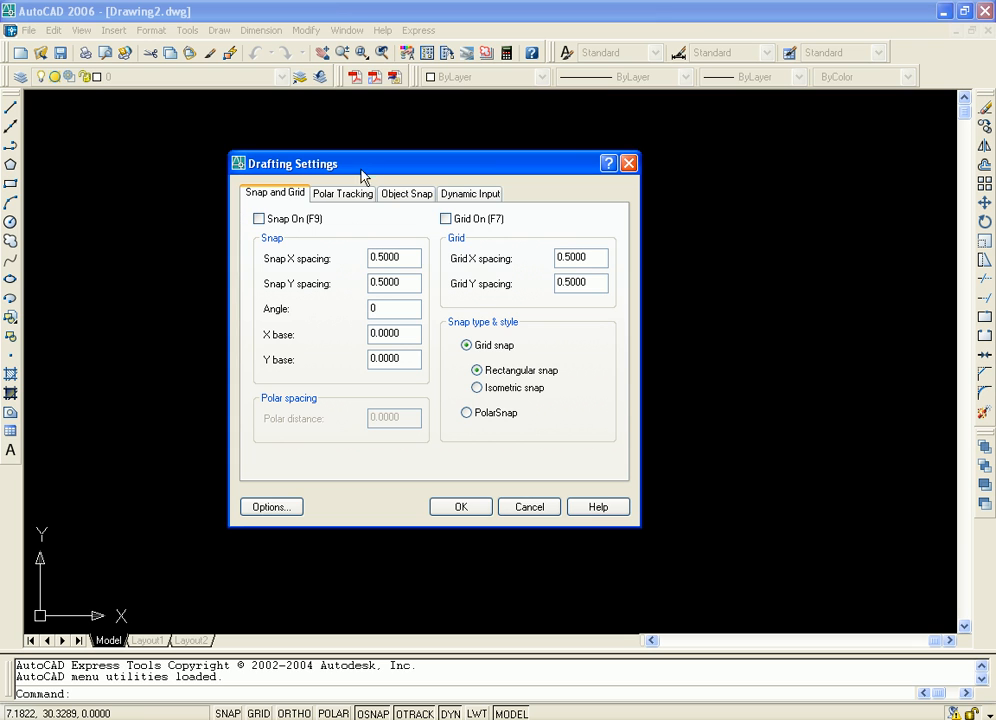
{"action": "left_click_drag", "start_coordinate": [362, 172], "coordinate": [392, 175]}
{"action": "left_click", "coordinate": [357, 198]}
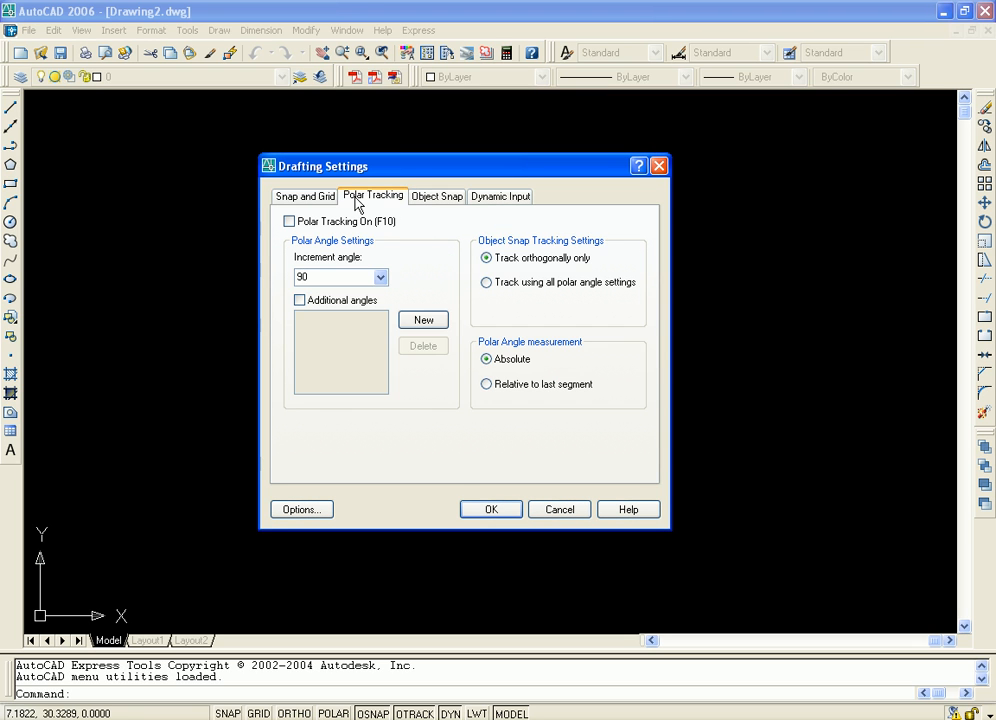
{"action": "left_click", "coordinate": [436, 197]}
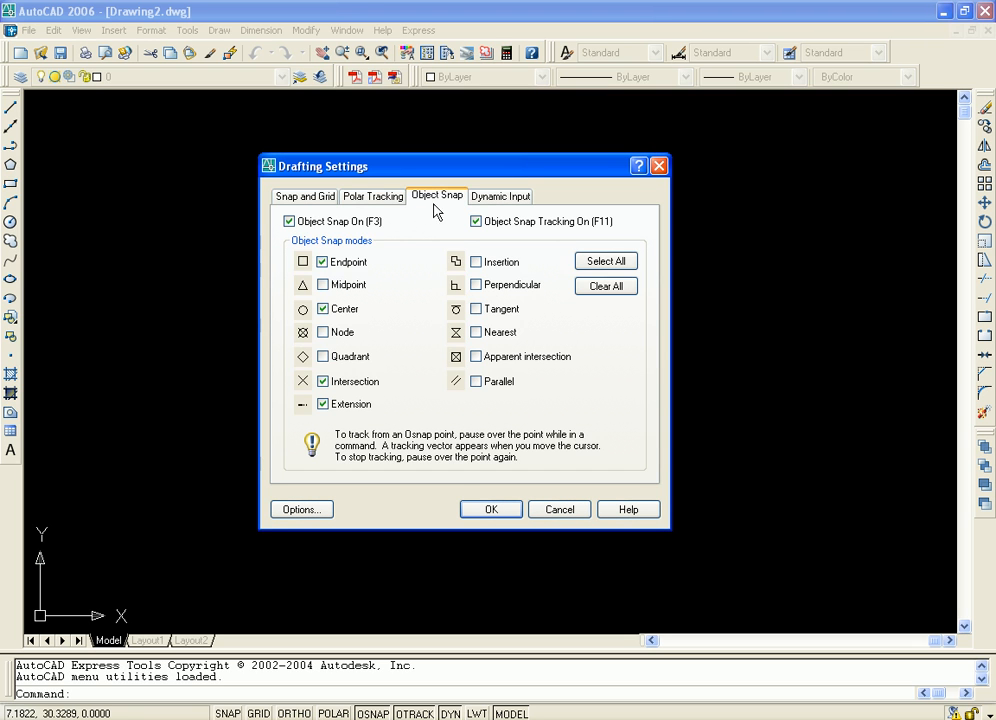
{"action": "left_click", "coordinate": [491, 197]}
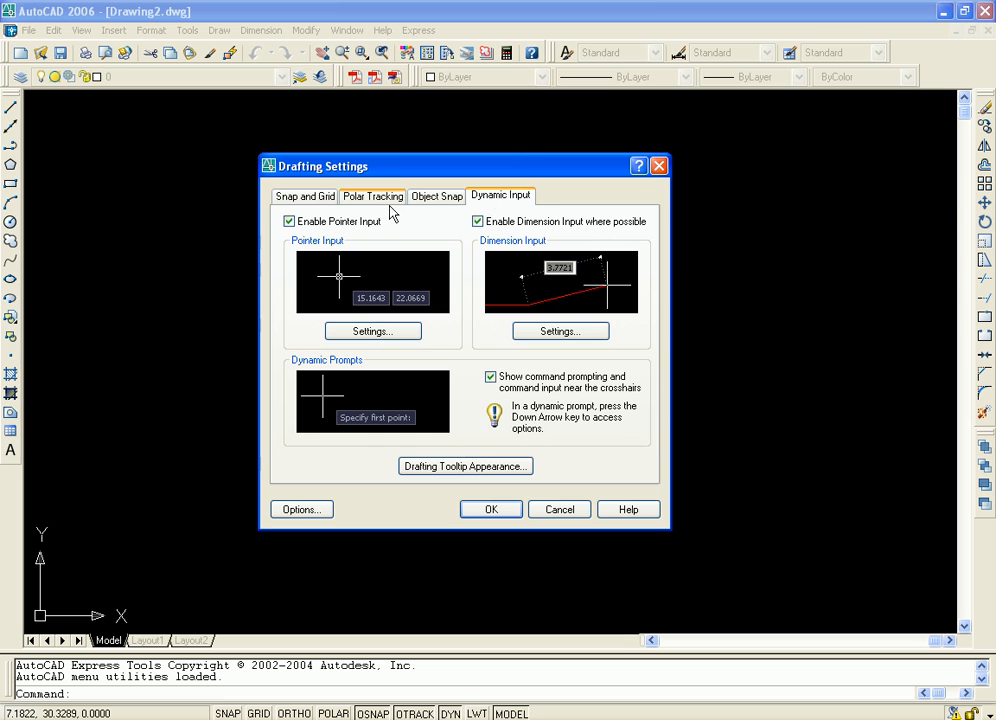
{"action": "left_click", "coordinate": [308, 197]}
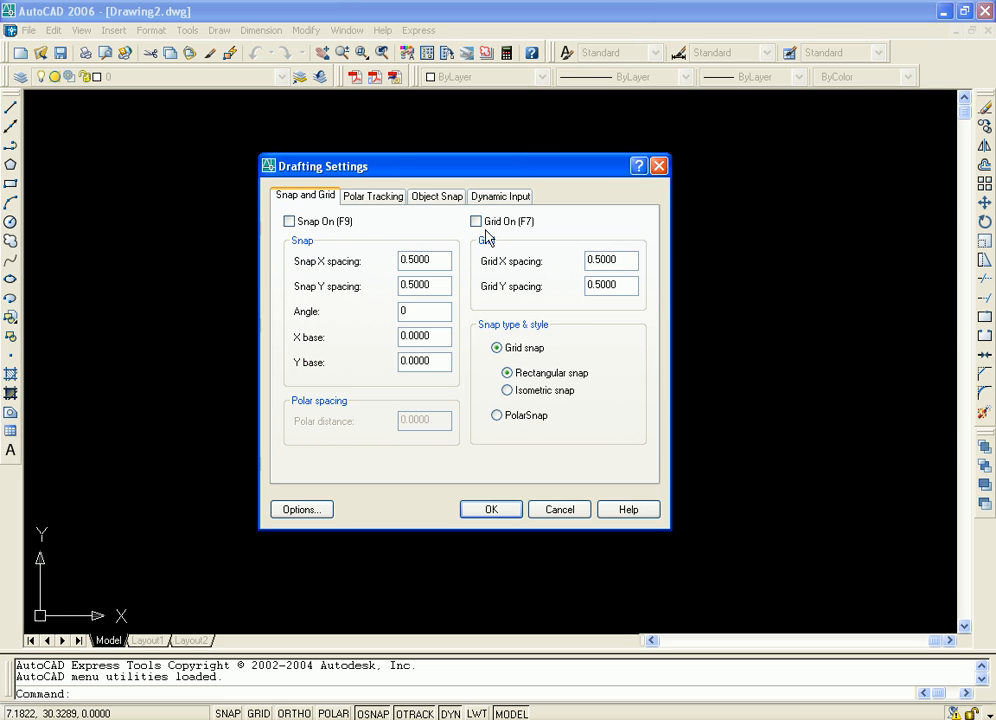
{"action": "left_click", "coordinate": [658, 166]}
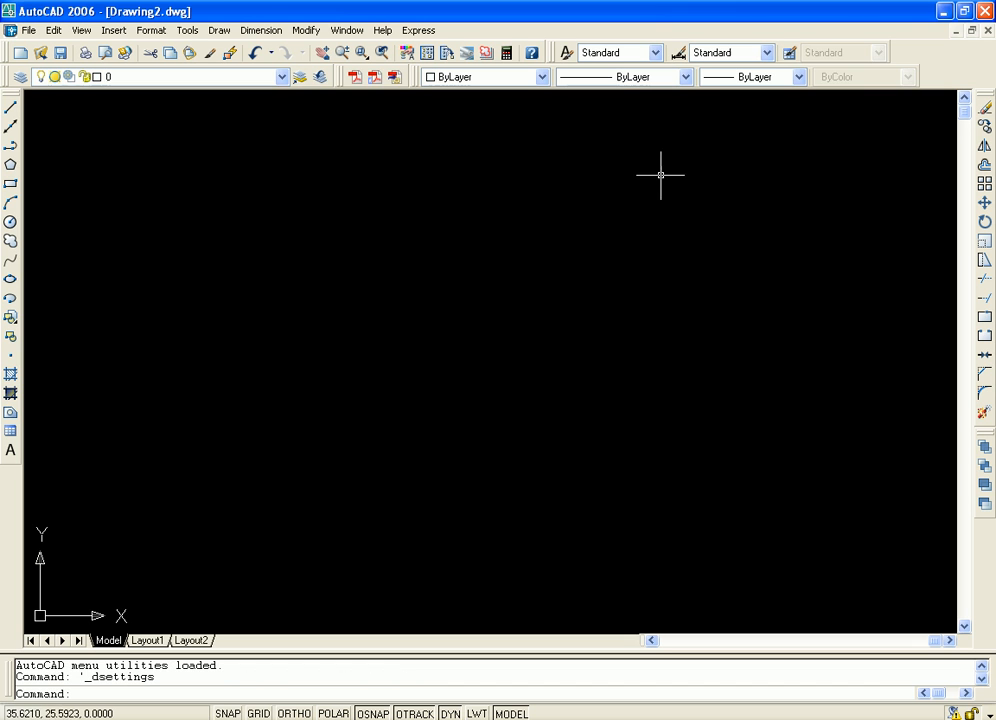
Turn on the grid display, toggling it off and on to compare the drawing area, and leave it on
{"action": "left_click", "coordinate": [259, 713]}
{"action": "middle_click_drag", "start_coordinate": [293, 515], "coordinate": [587, 378]}
{"action": "scroll", "coordinate": [489, 395], "scroll_direction": "up", "scroll_amount": 6}
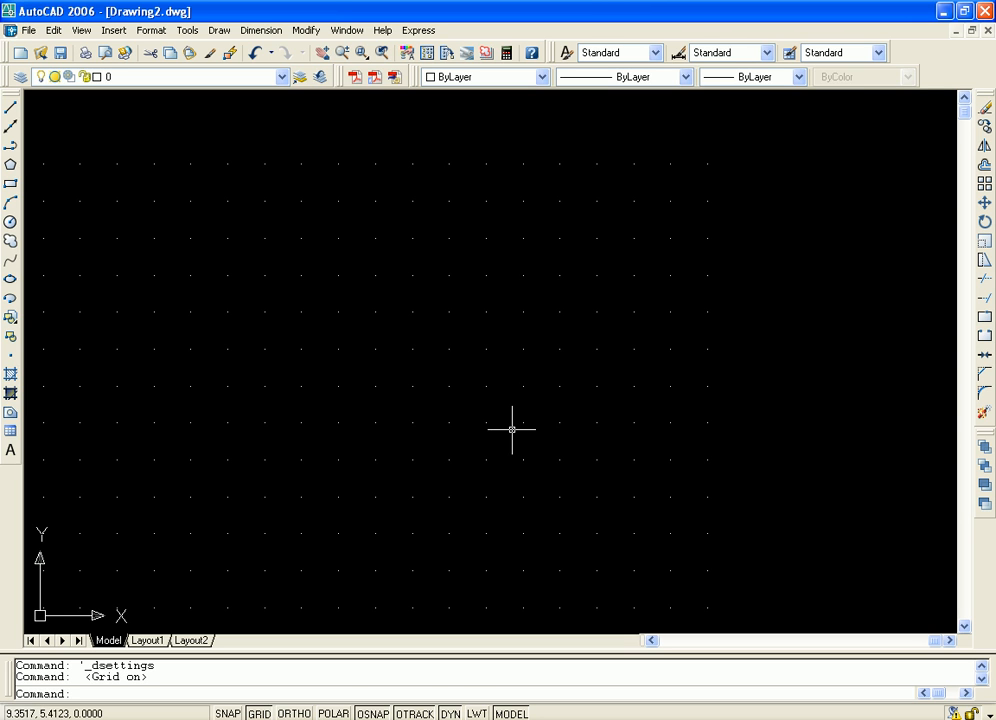
{"action": "key", "text": "F7"}
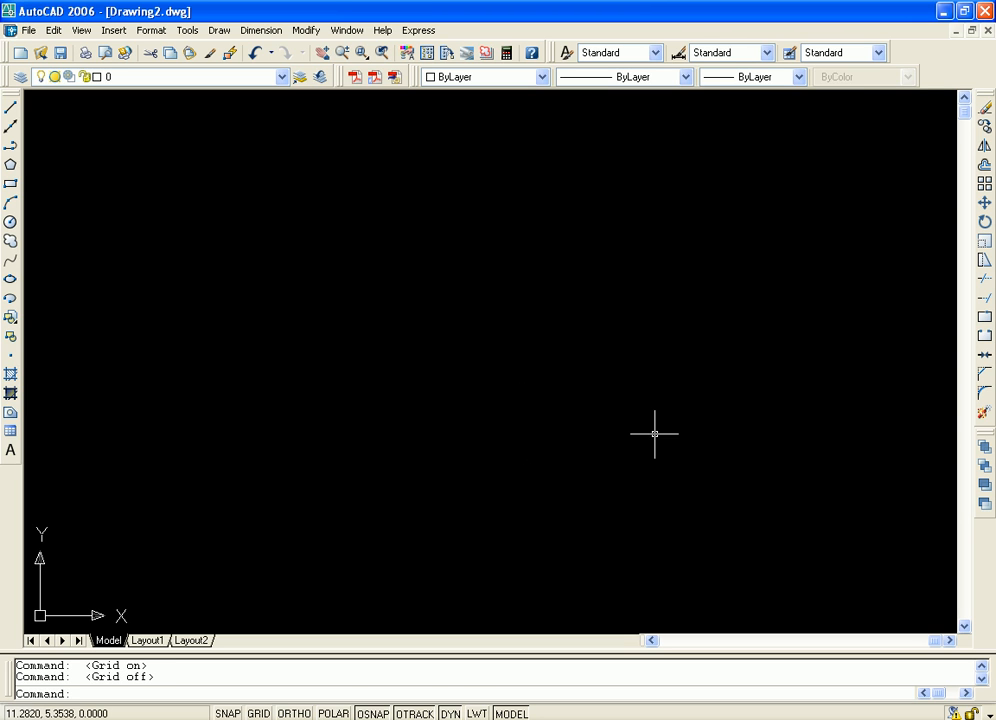
{"action": "key", "text": "F7"}
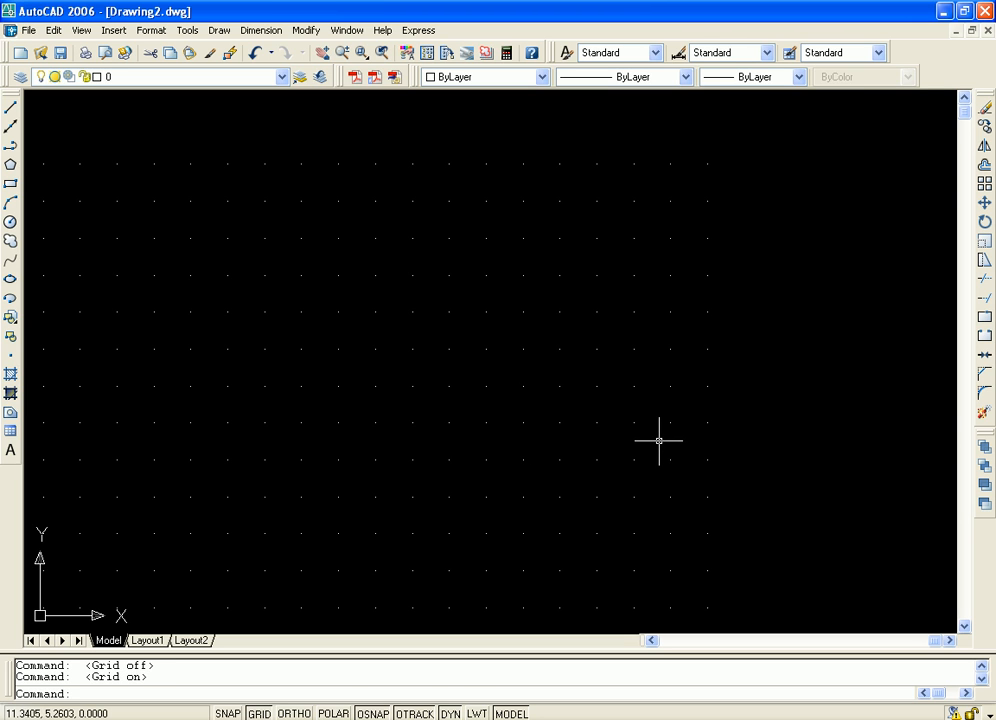
{"action": "key", "text": "F7"}
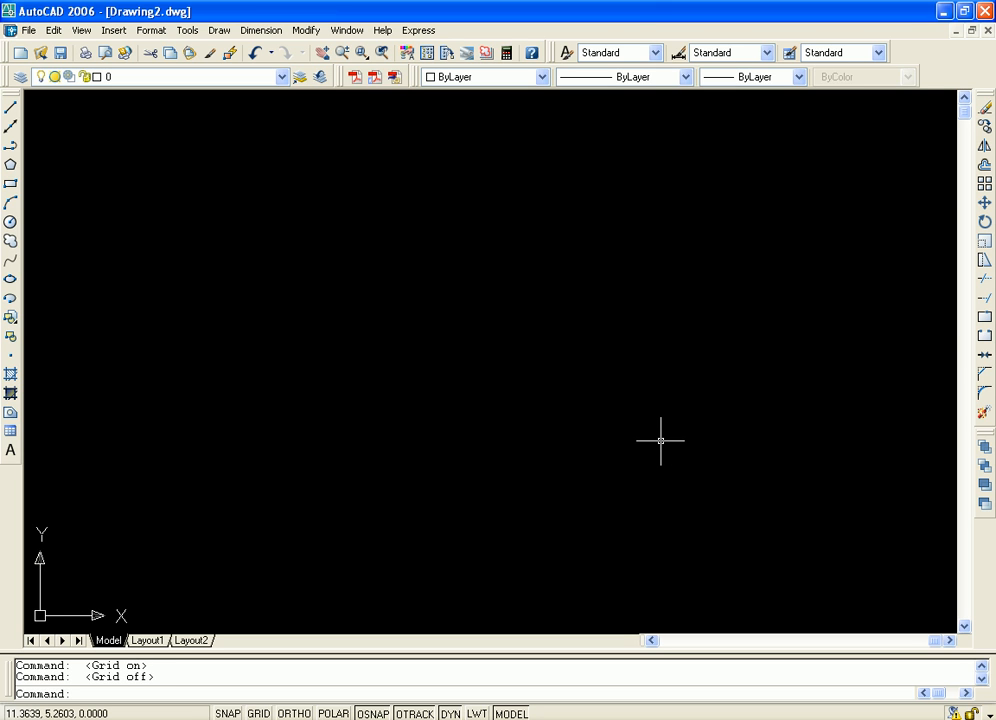
{"action": "key", "text": "F7"}
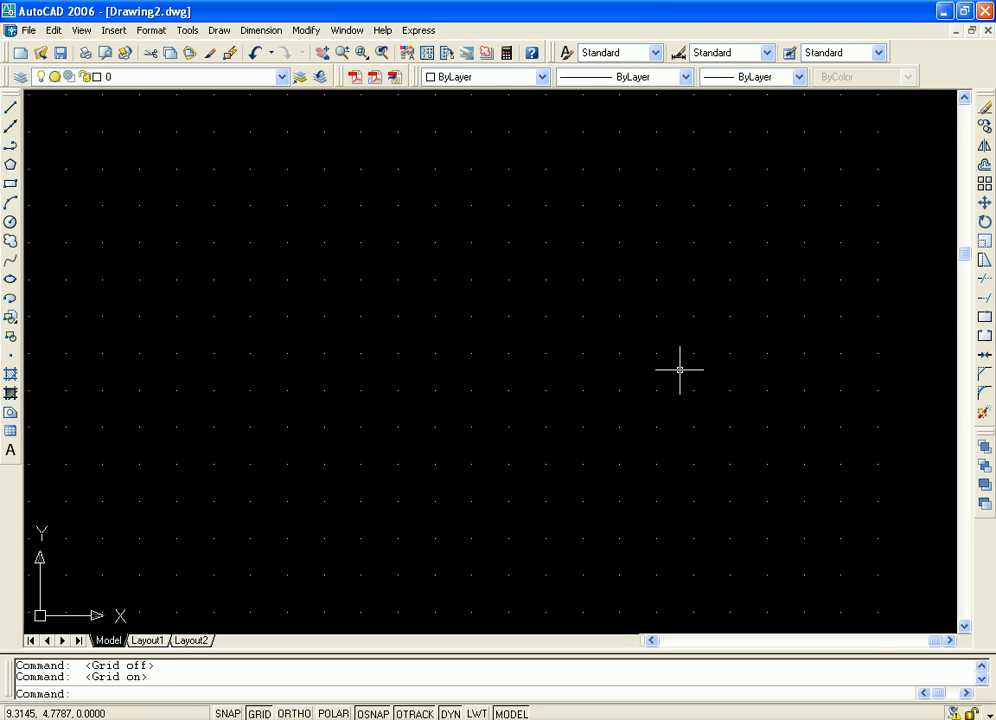
Enable Snap in the drafting settings, keeping the rectangular grid snap type, and apply the change
{"action": "scroll", "coordinate": [611, 382], "scroll_direction": "up", "scroll_amount": 3}
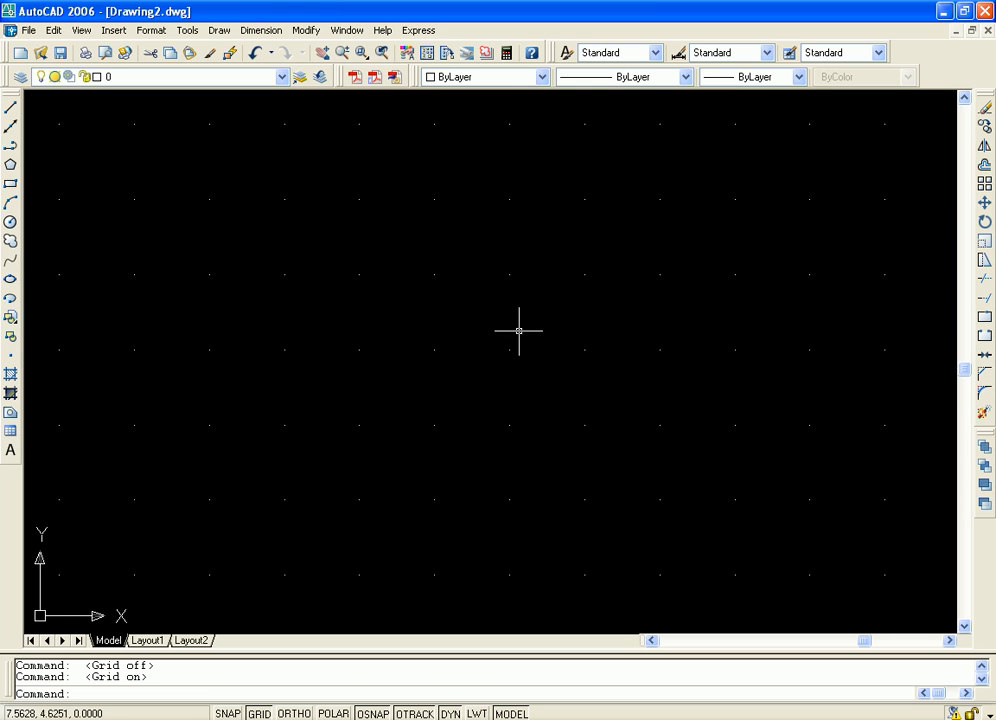
{"action": "middle_click_drag", "start_coordinate": [529, 330], "coordinate": [534, 338]}
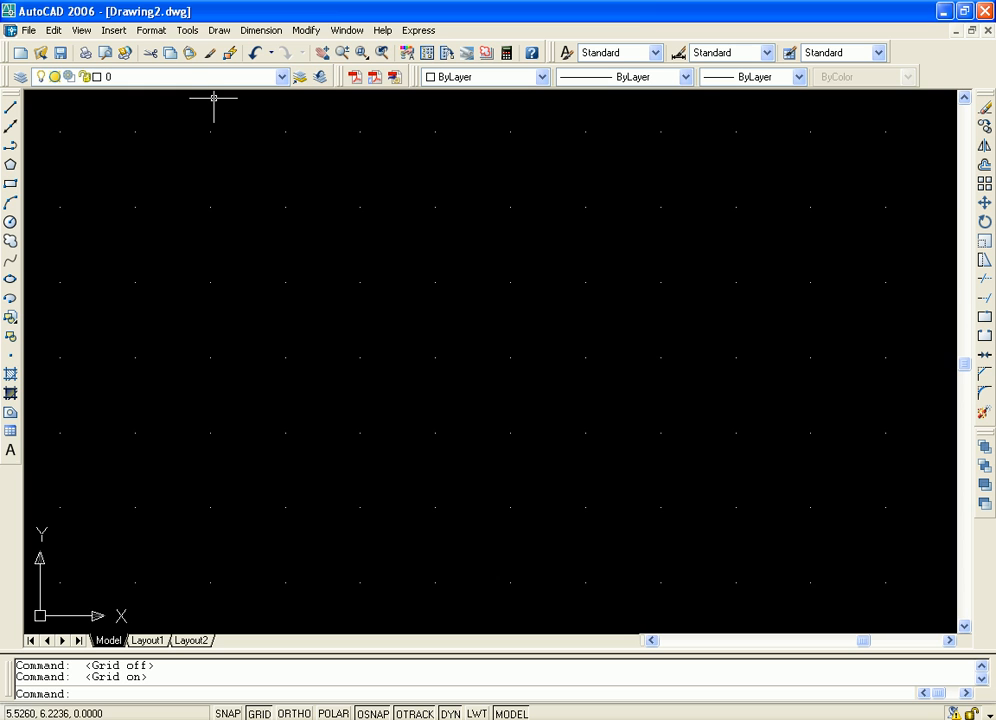
{"action": "left_click", "coordinate": [188, 30]}
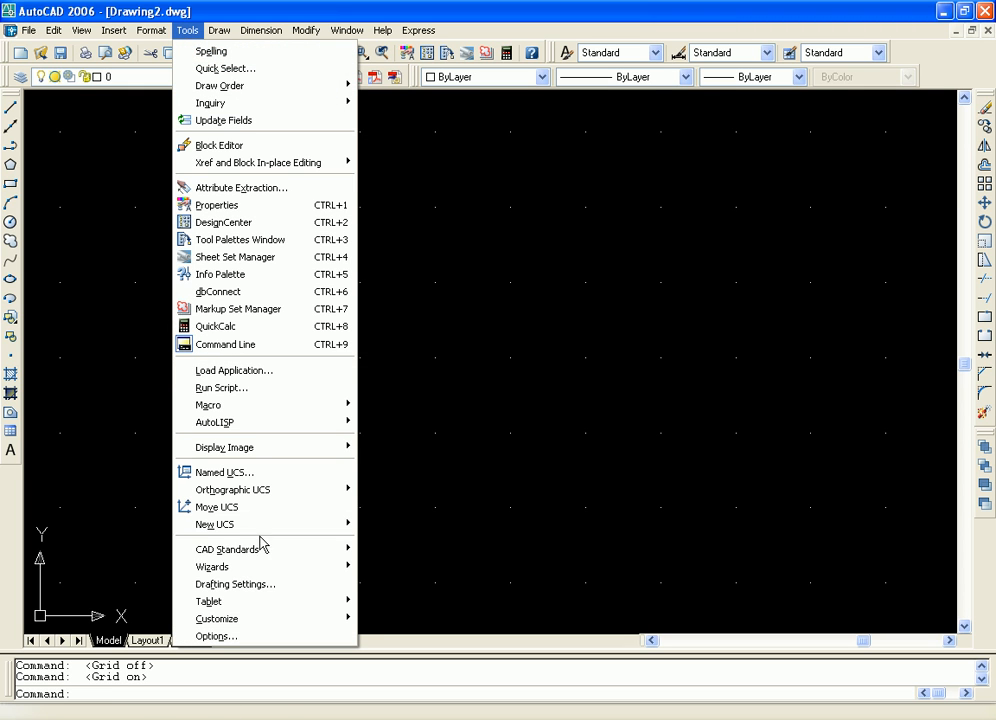
{"action": "left_click", "coordinate": [259, 593]}
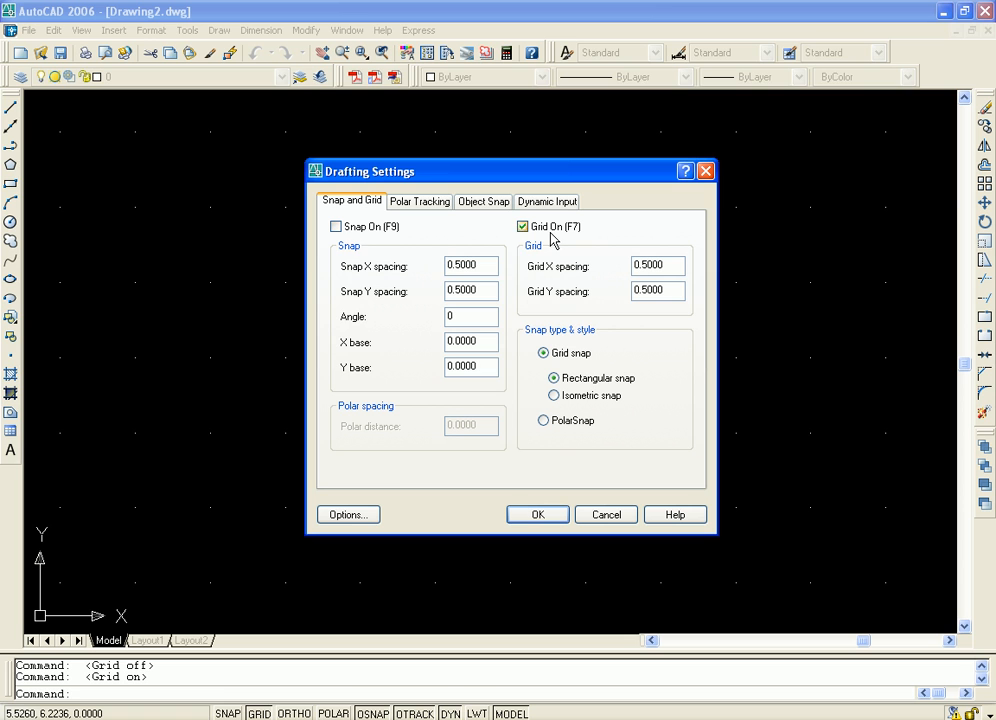
{"action": "left_click", "coordinate": [337, 227]}
{"action": "left_click", "coordinate": [537, 514]}
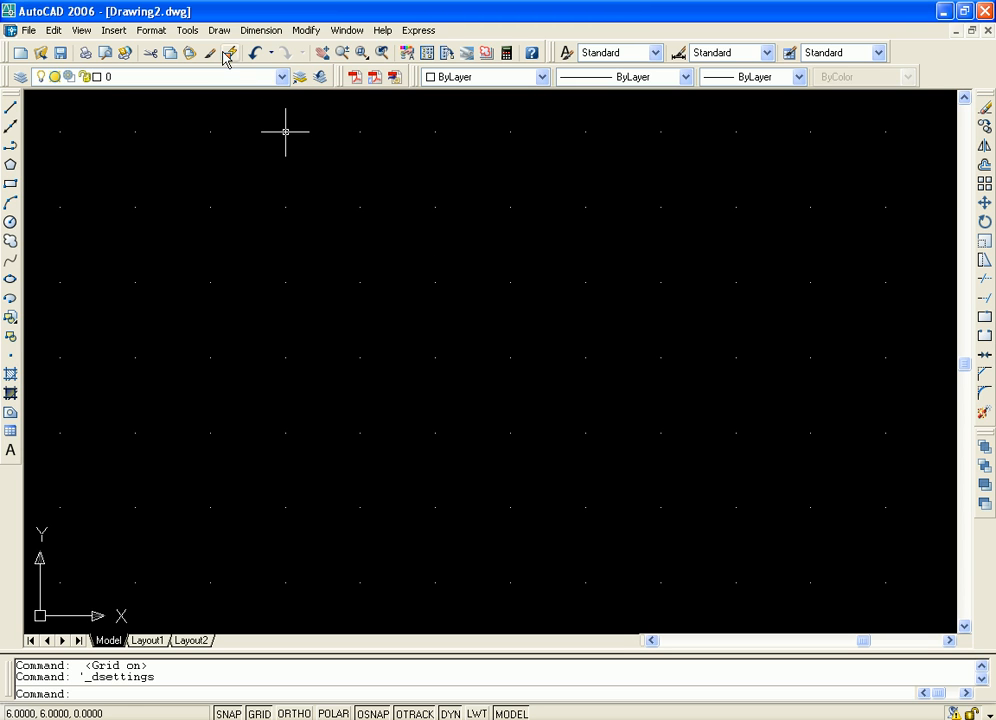
Set the grid X and Y spacing to 1 in the drafting settings and inspect the wider grid in the drawing area
{"action": "left_click", "coordinate": [186, 32]}
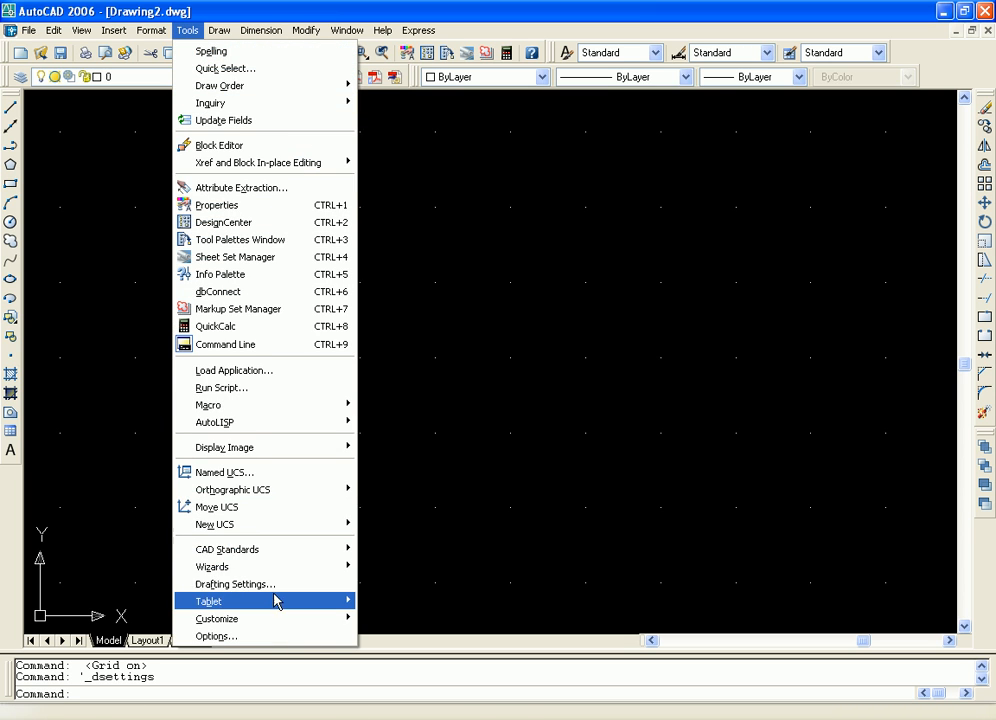
{"action": "left_click", "coordinate": [278, 586]}
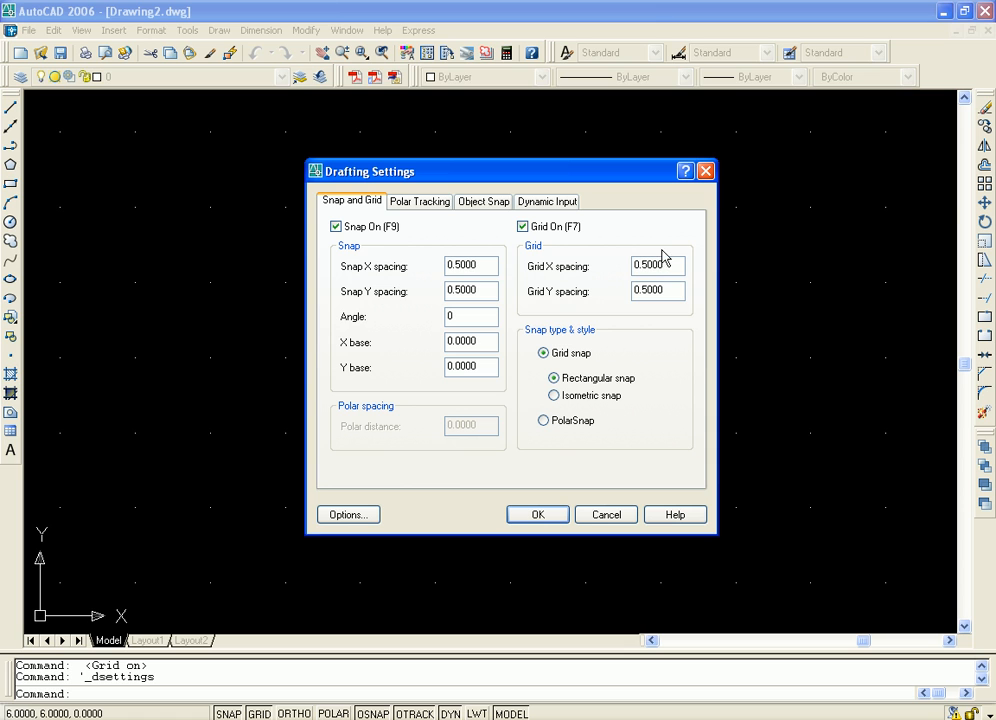
{"action": "left_click_drag", "start_coordinate": [681, 264], "coordinate": [604, 254]}
{"action": "type", "text": "1"}
{"action": "left_click_drag", "start_coordinate": [671, 296], "coordinate": [574, 278]}
{"action": "left_click", "coordinate": [537, 514]}
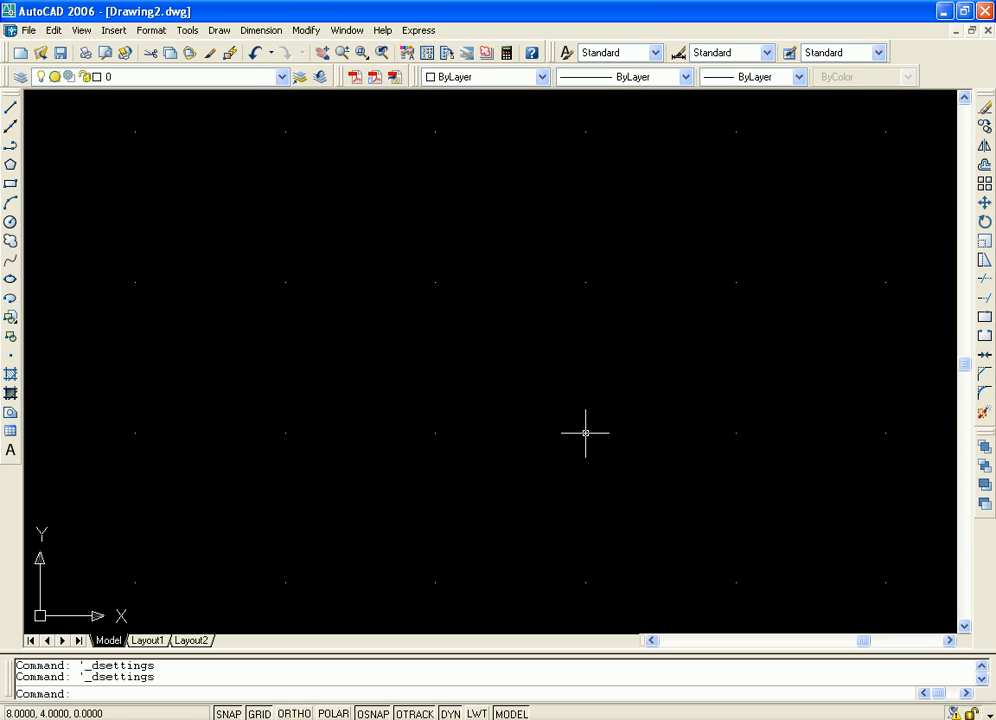
{"action": "scroll", "coordinate": [549, 367], "scroll_direction": "down", "scroll_amount": 4}
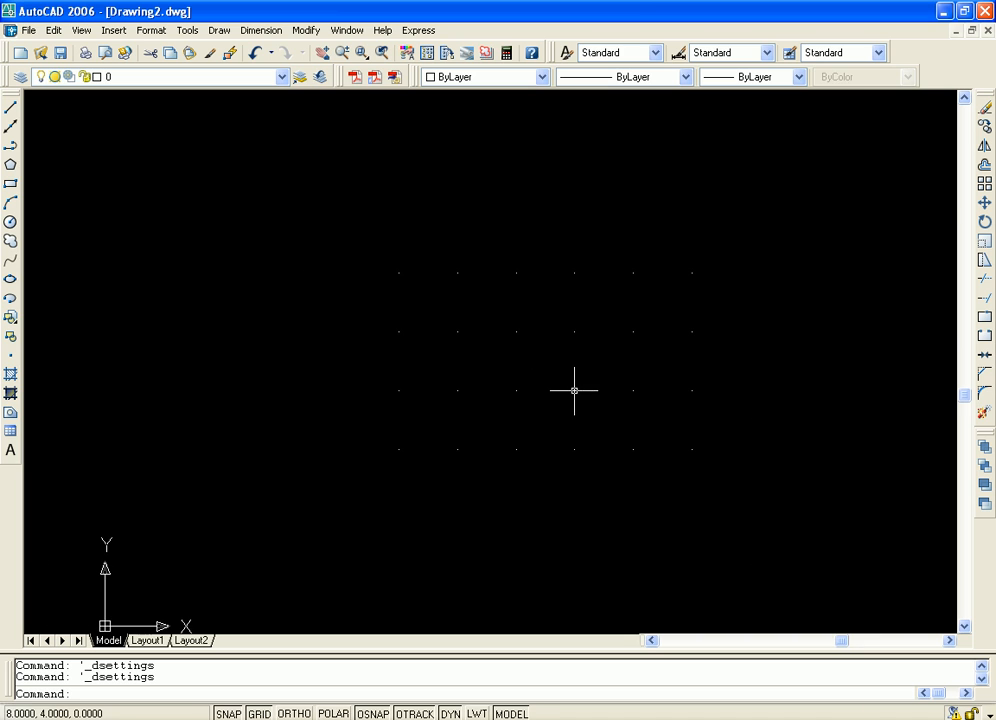
{"action": "scroll", "coordinate": [546, 412], "scroll_direction": "up", "scroll_amount": 2}
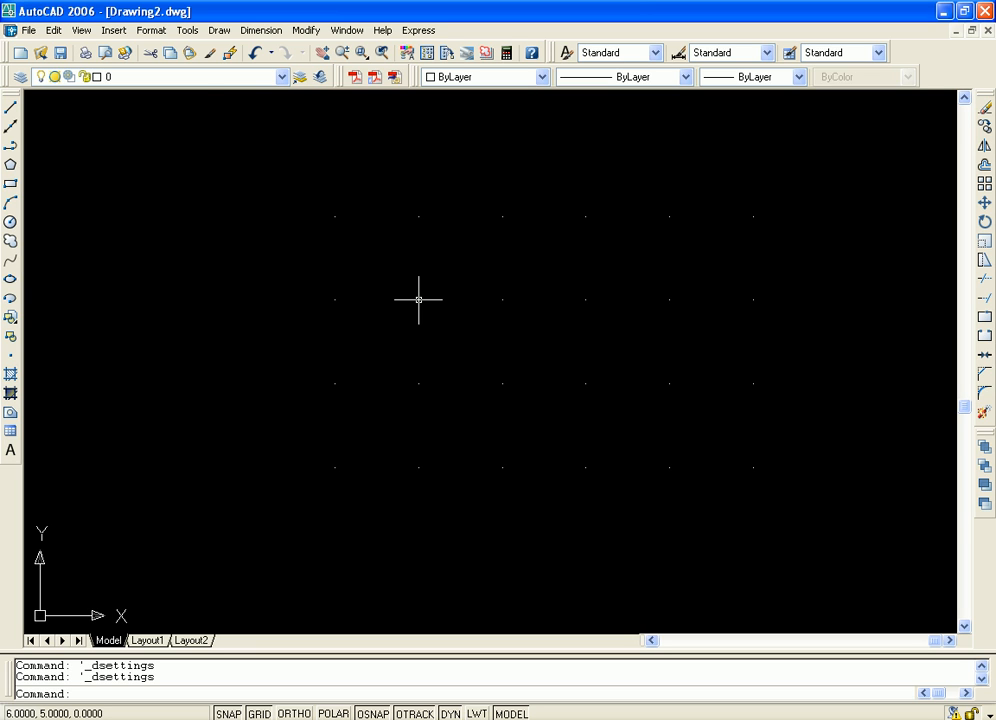
Set the grid X and Y spacing to 0.5 in the drafting settings, check the Polar Tracking settings, and apply the change
{"action": "left_click", "coordinate": [190, 31]}
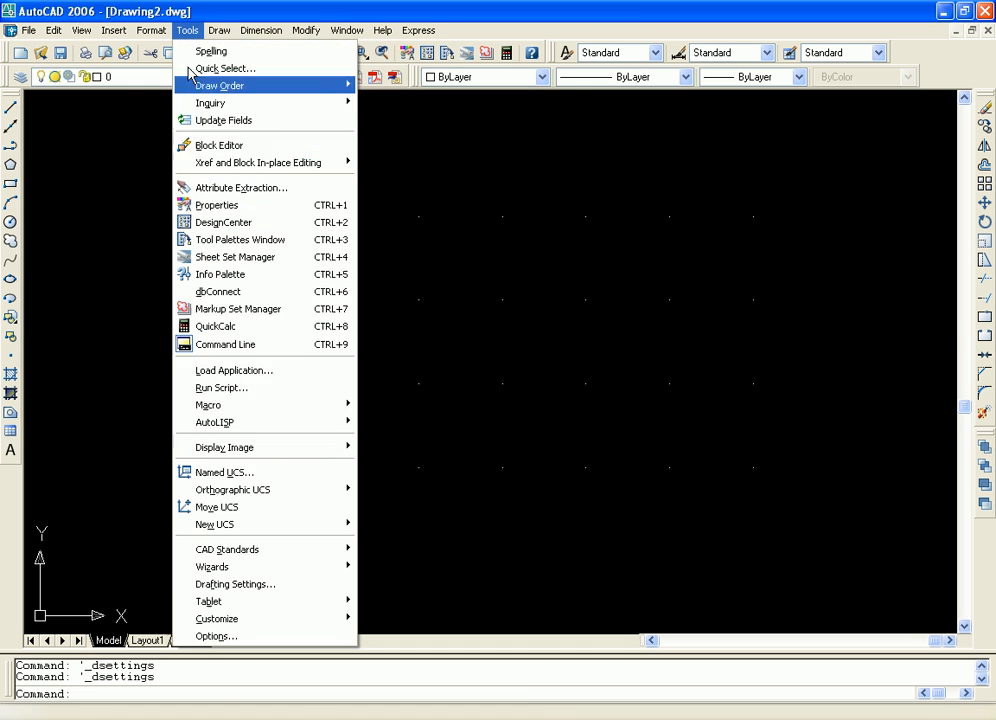
{"action": "left_click", "coordinate": [262, 585]}
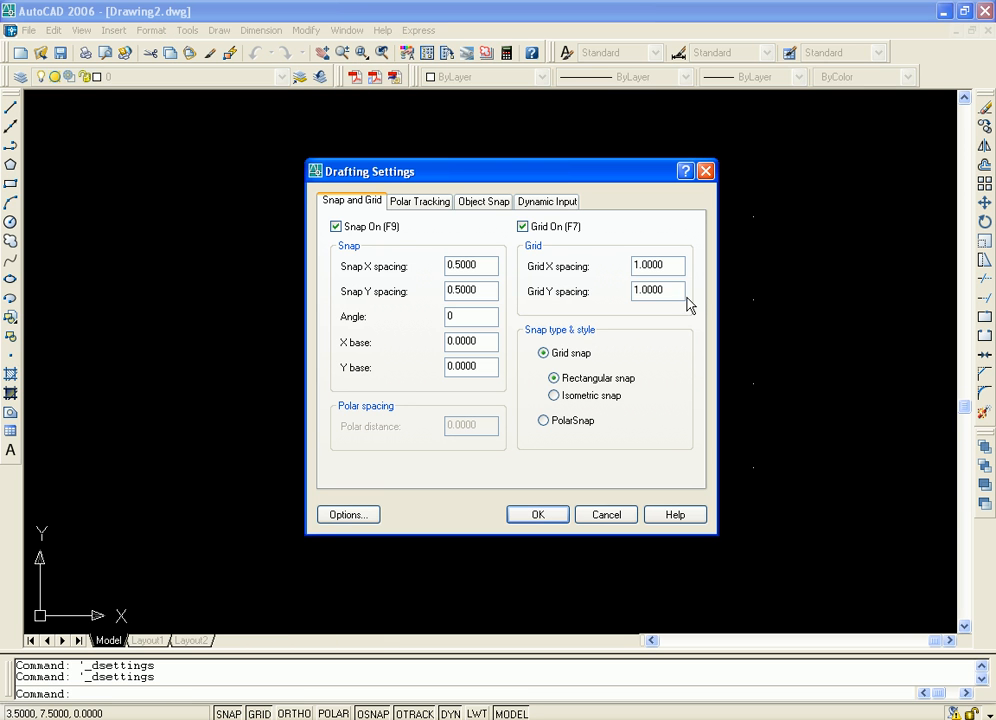
{"action": "left_click_drag", "start_coordinate": [666, 265], "coordinate": [602, 262]}
{"action": "type", "text": ".5"}
{"action": "key", "text": "Tab"}
{"action": "left_click", "coordinate": [676, 331]}
{"action": "left_click", "coordinate": [421, 204]}
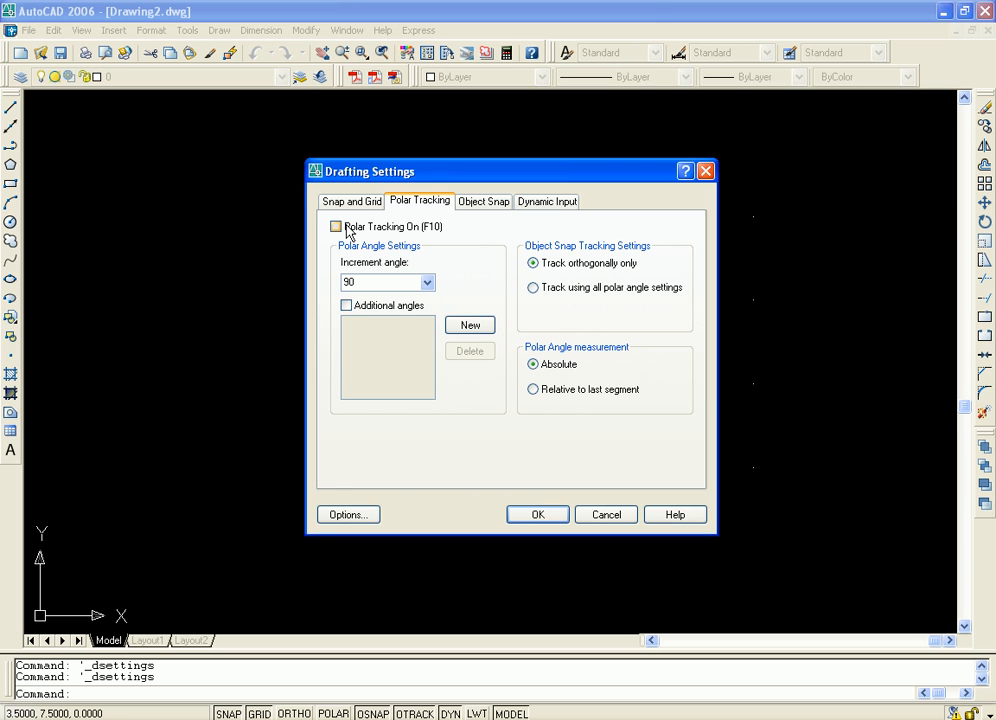
{"action": "left_click", "coordinate": [537, 515]}
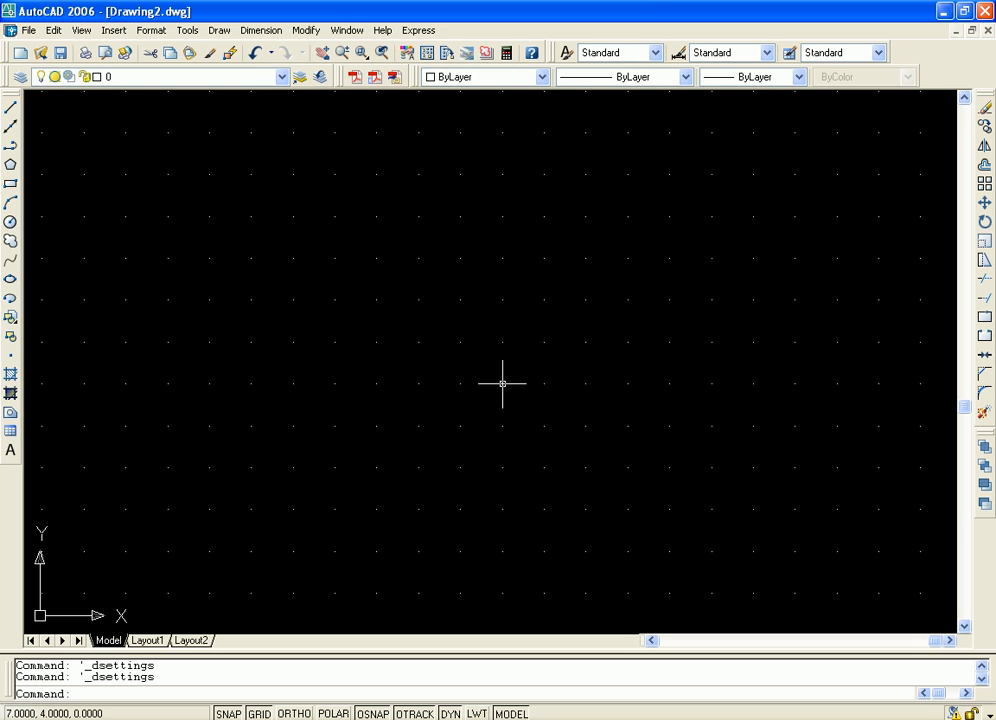